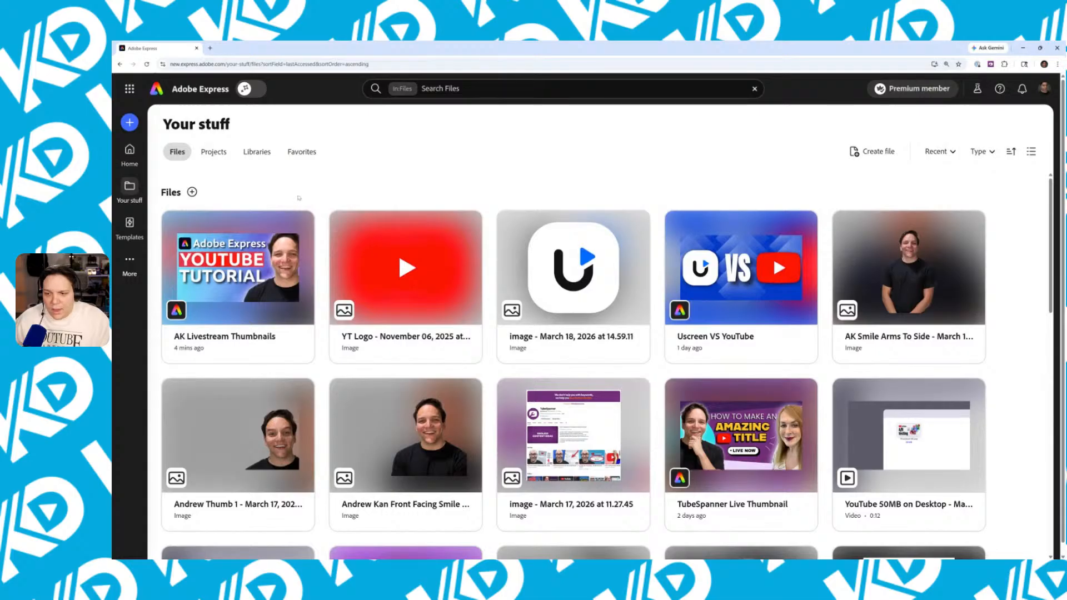
Open the Kan Do Creators Community project from Projects, then return to the project list
left_click(216, 154)
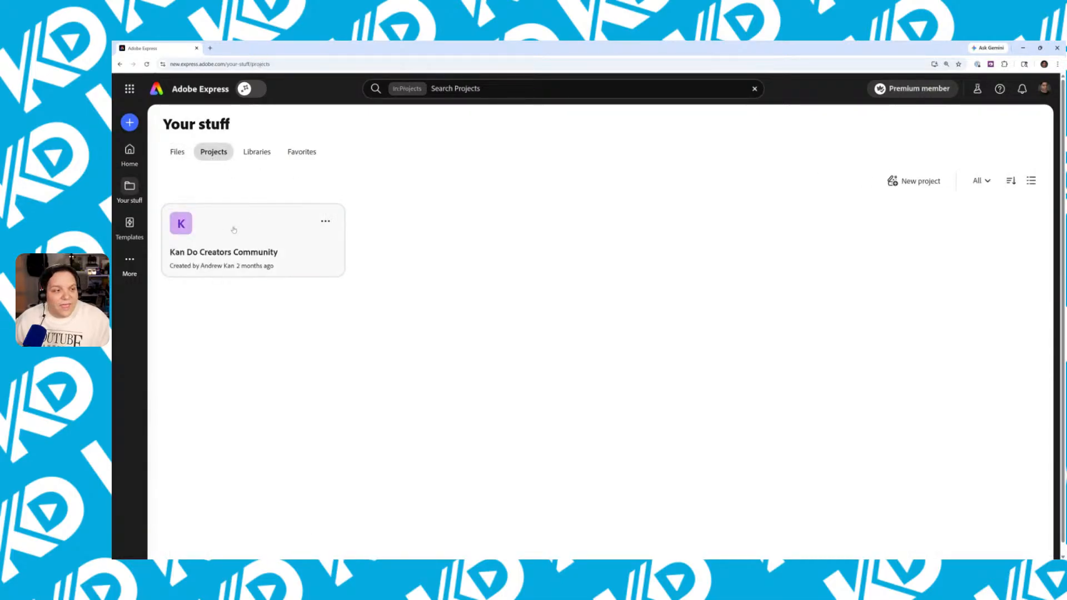
left_click(234, 230)
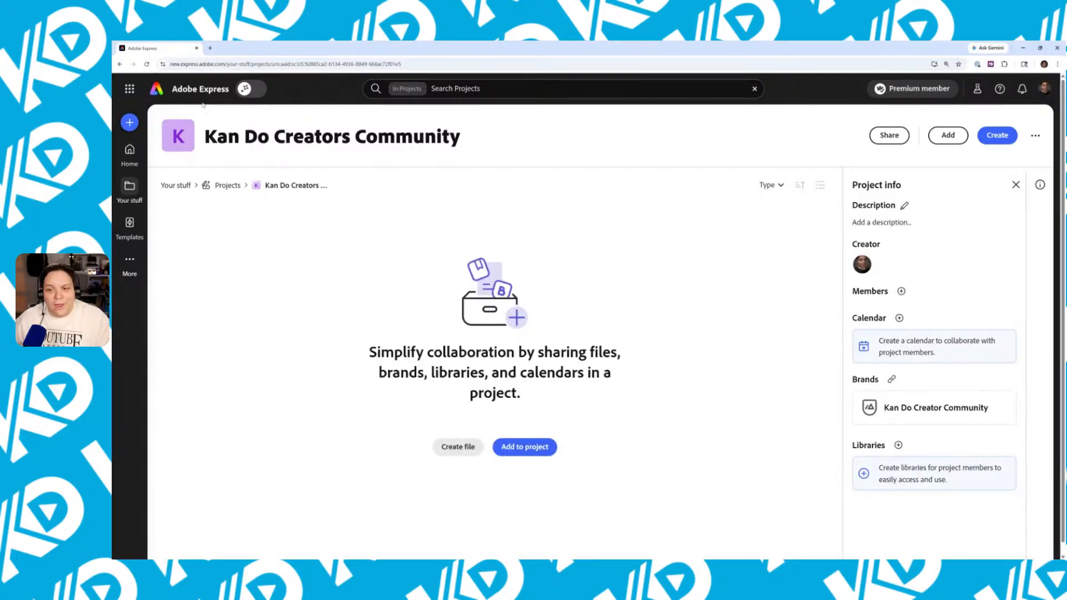
left_click(228, 185)
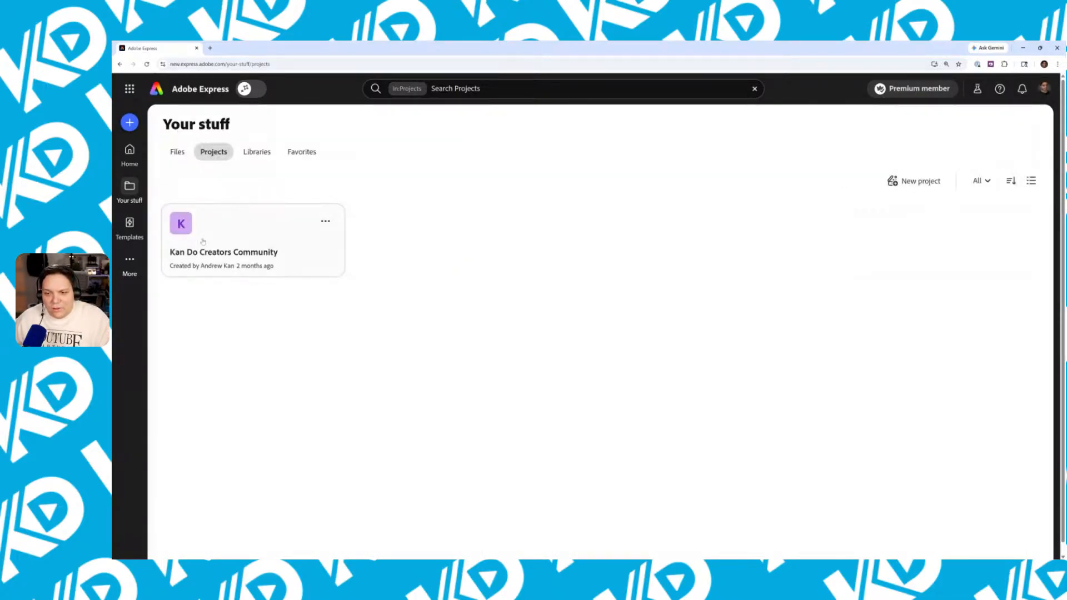
Browse the background-free photos library, then return to Your stuff and go to Templates
left_click(256, 151)
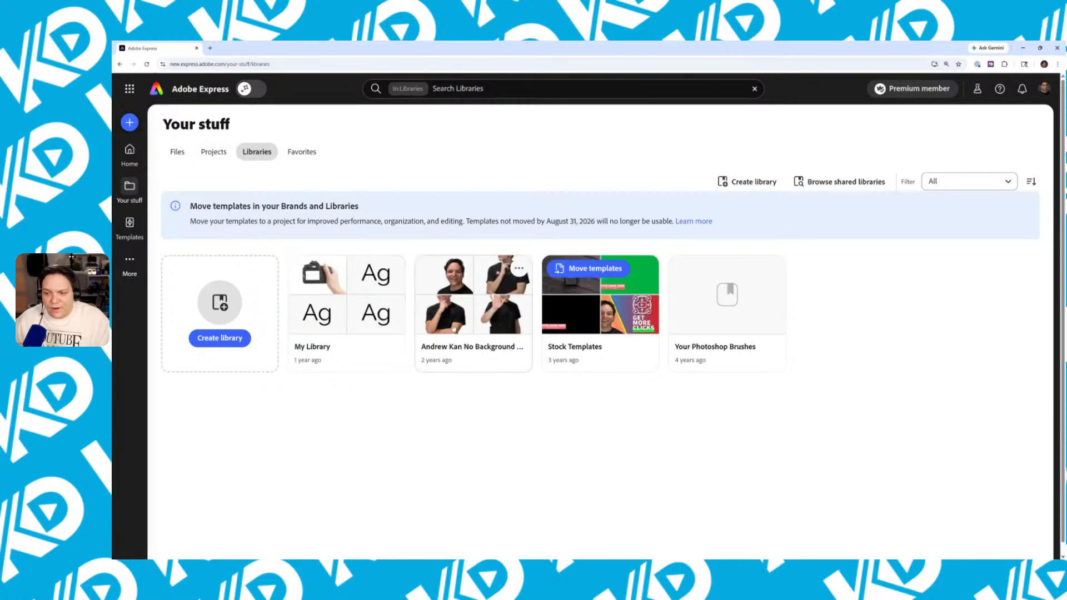
left_click(462, 359)
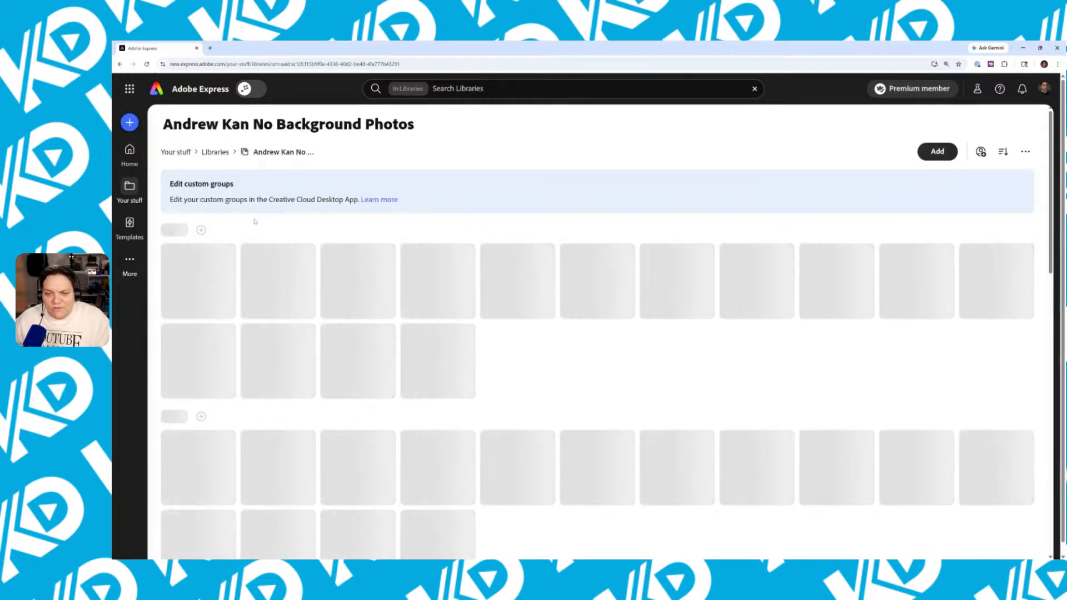
left_click(176, 152)
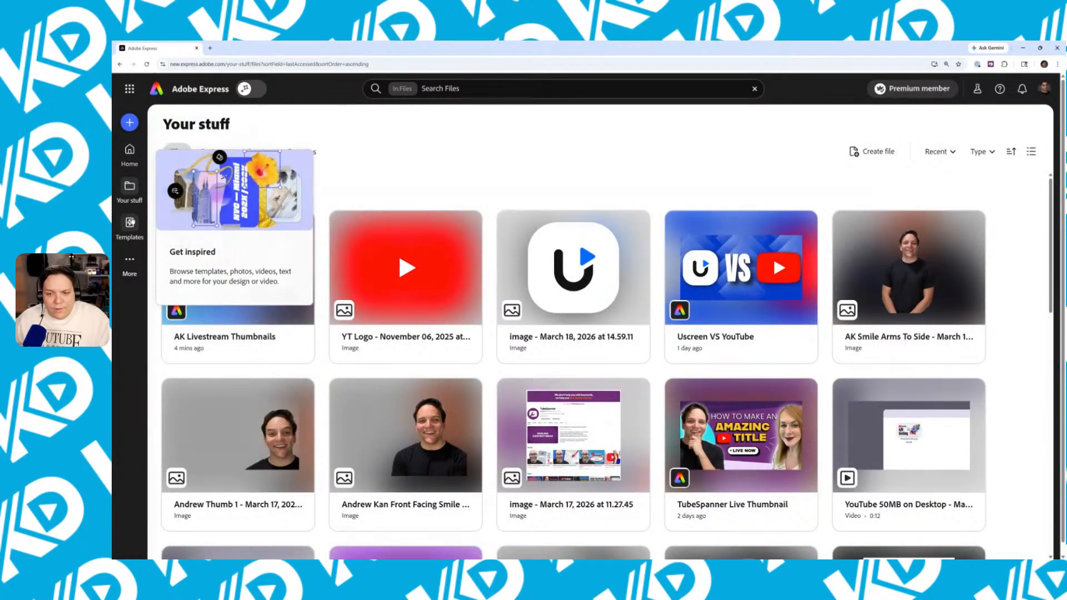
left_click(131, 222)
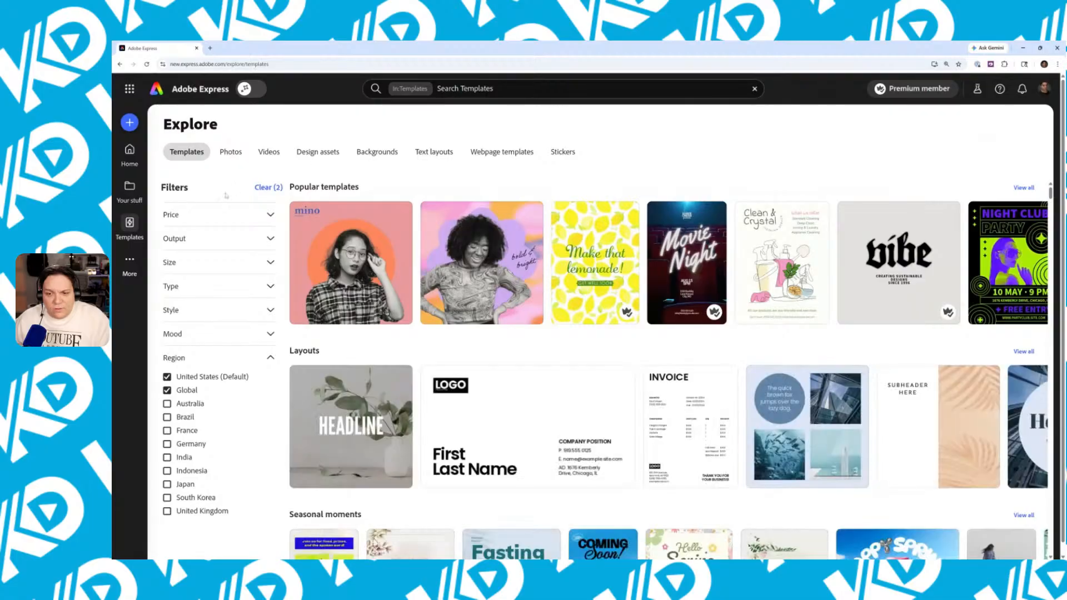
Set the templates Price filter to Free
left_click(207, 216)
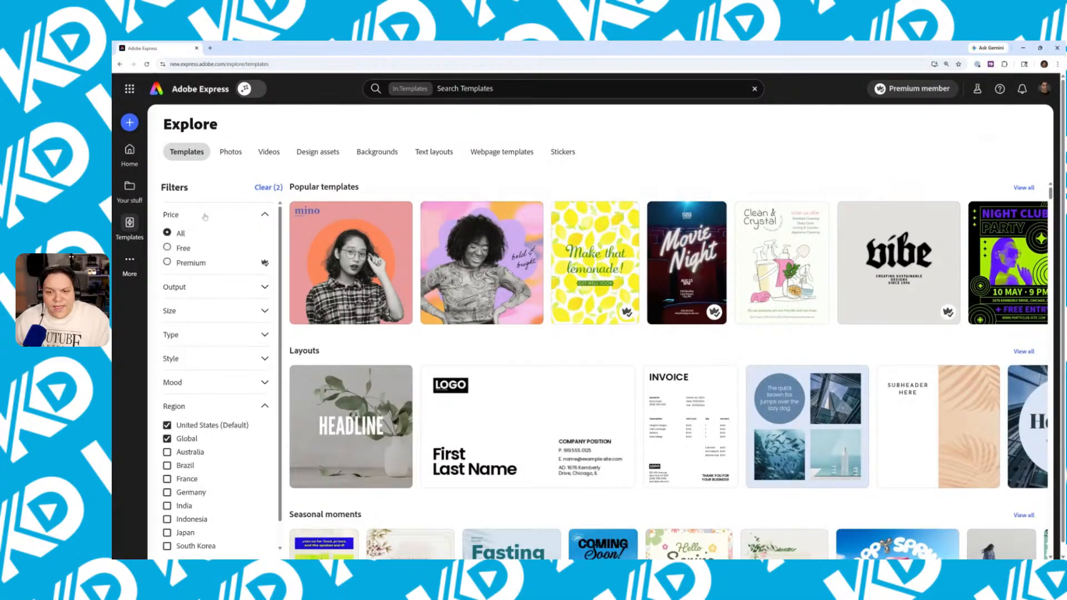
left_click(170, 251)
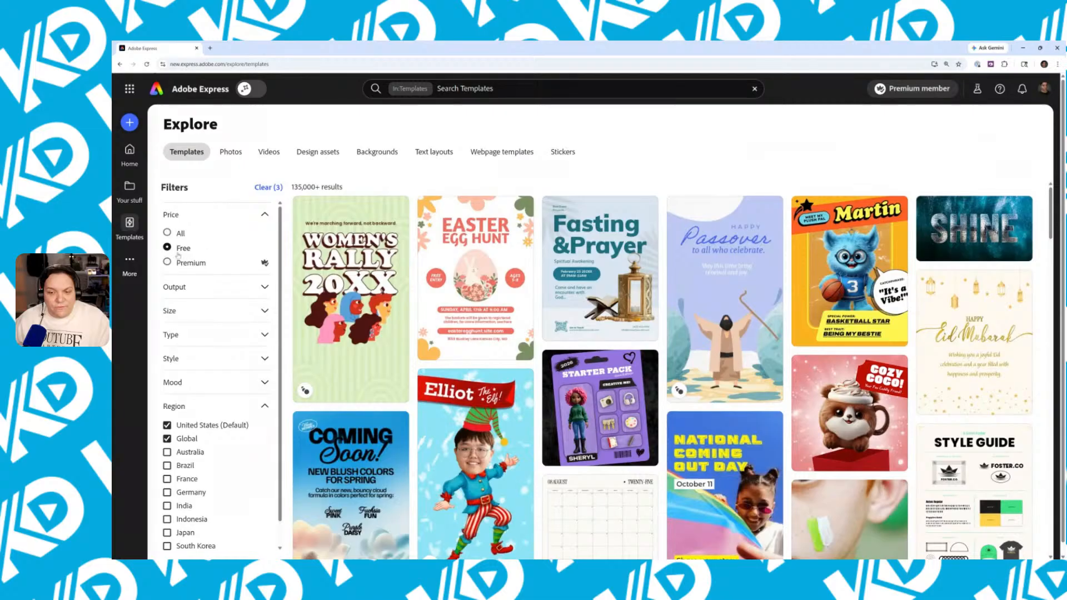
mouse_move(264, 270)
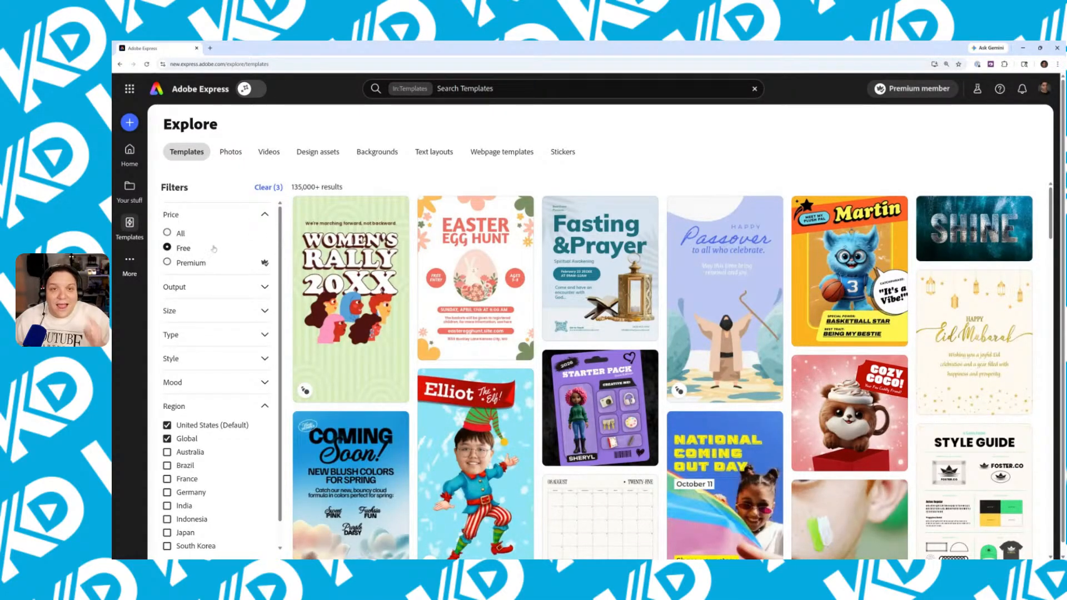
left_click(240, 293)
left_click(244, 287)
Search sizes for '1280', tick 1,280 x 720 px, then switch to the Photos tab
left_click(243, 315)
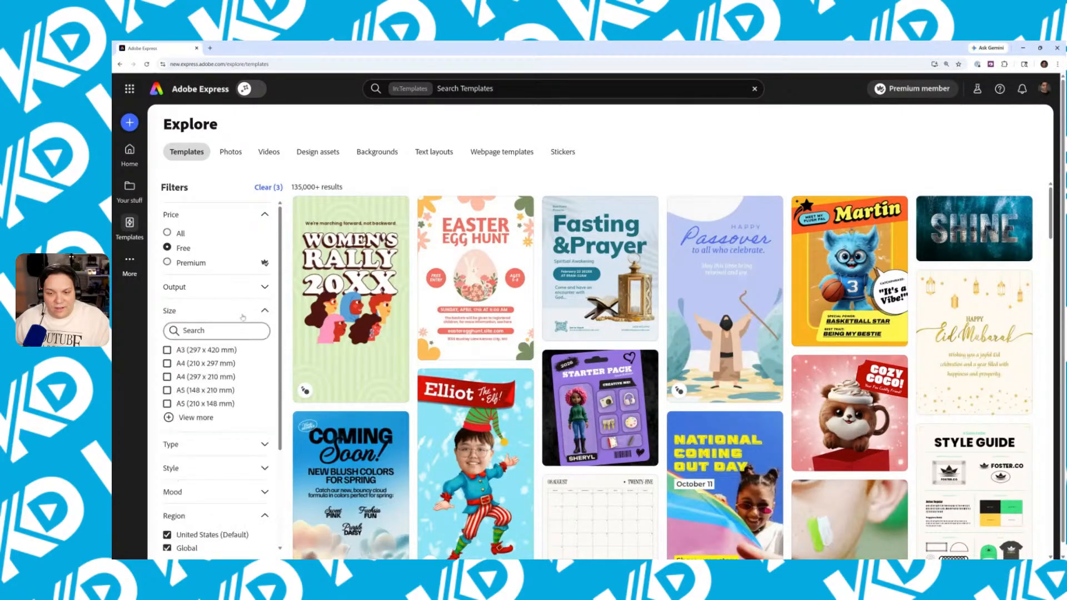
left_click(184, 330)
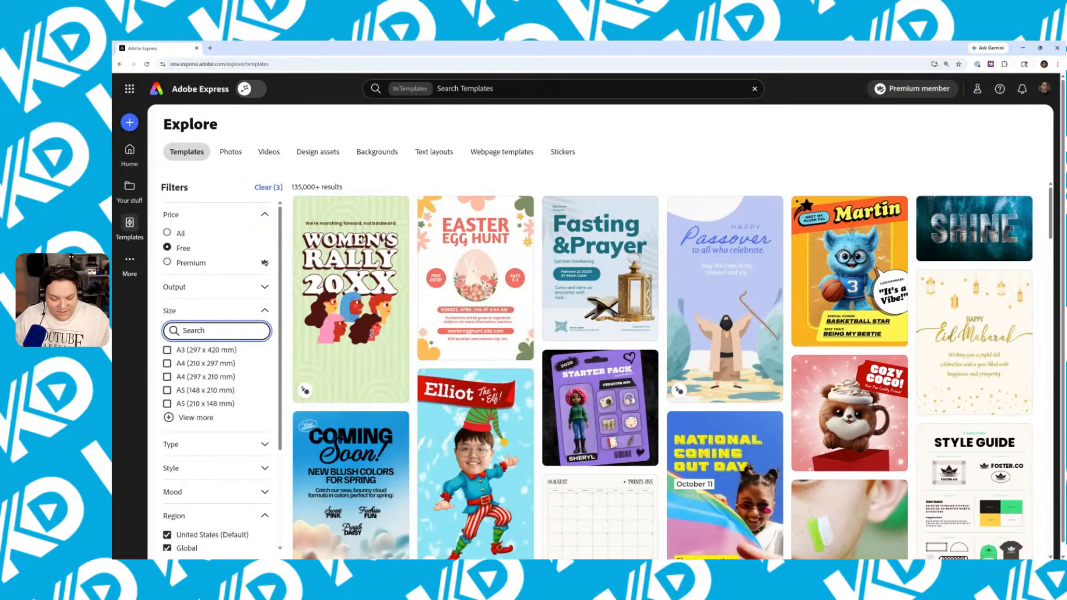
type("385")
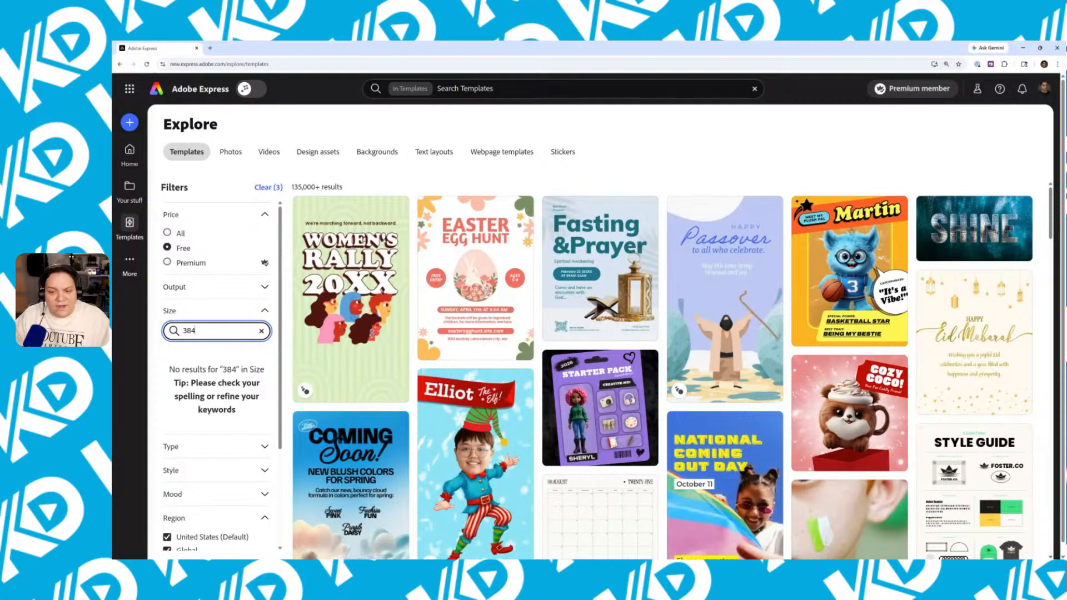
key("BackSpace")
key("BackSpace")
key("BackSpace")
type("128")
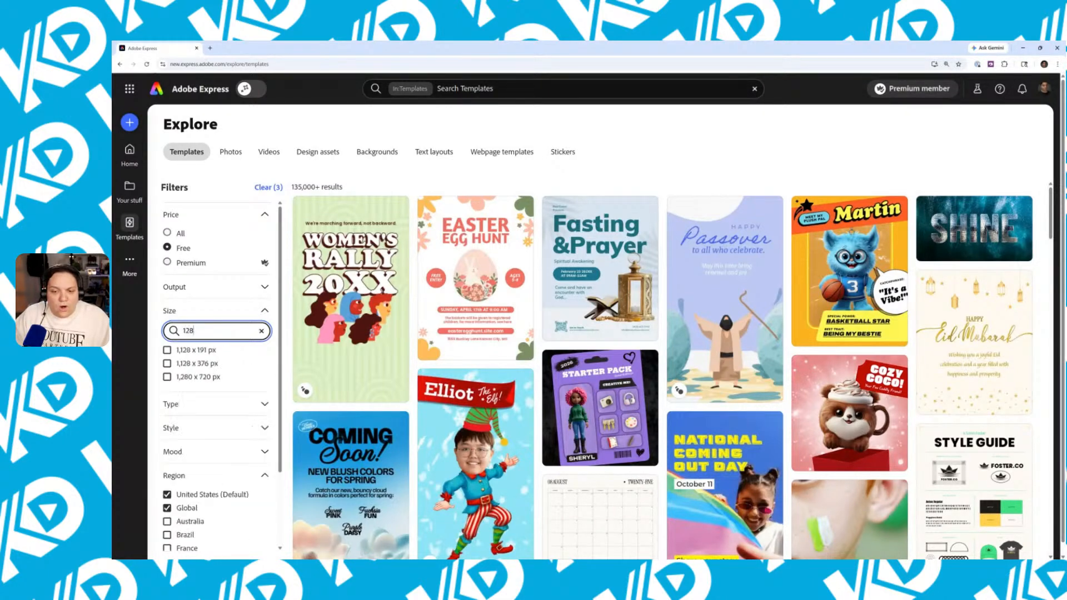
type("0")
left_click(207, 351)
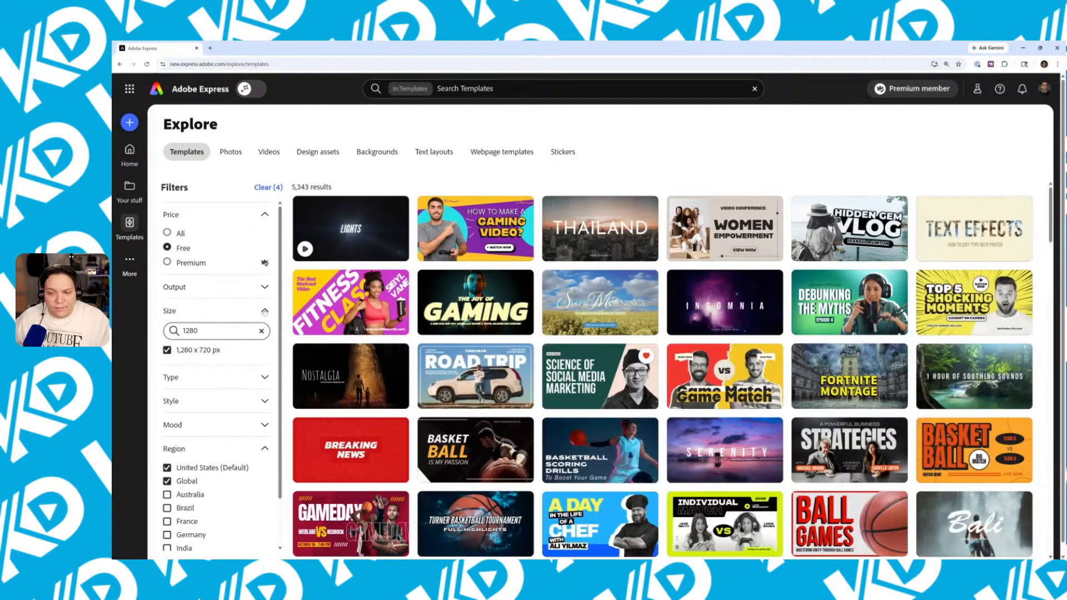
left_click(265, 312)
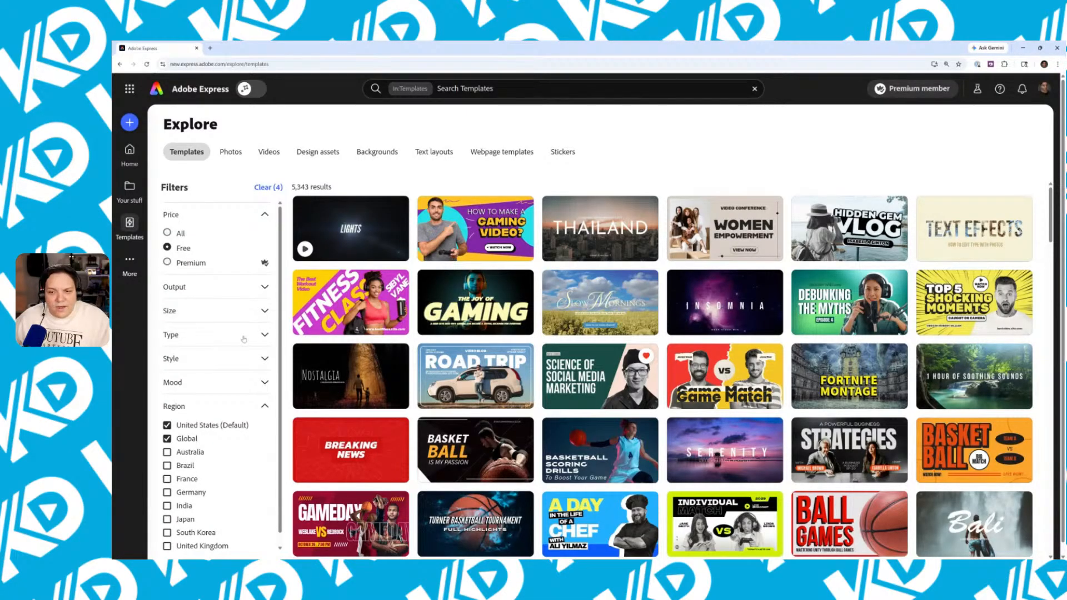
left_click(226, 157)
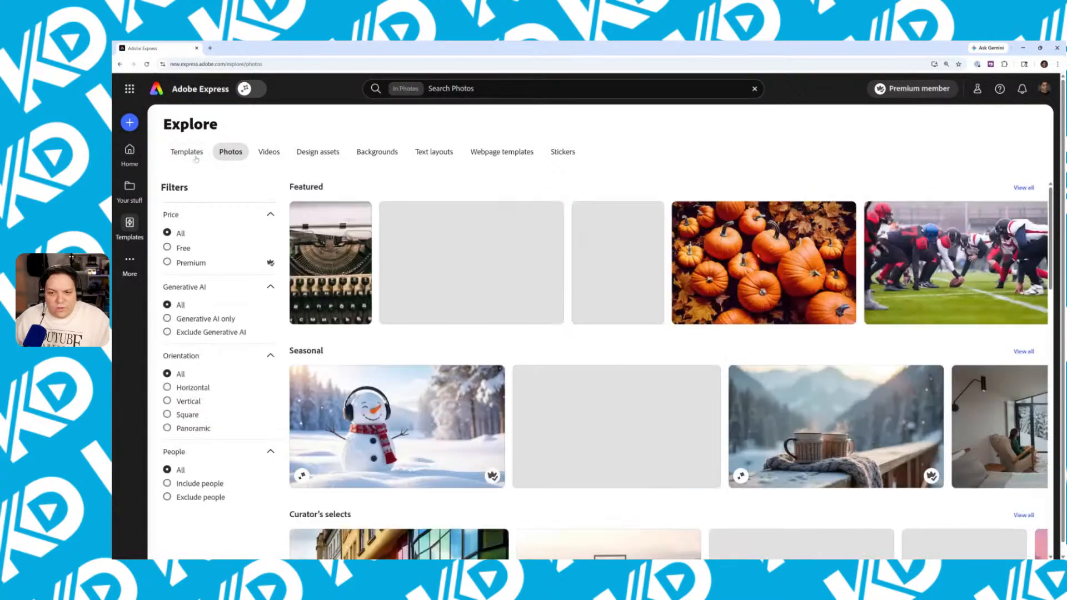
Filter stock videos to Free with generative AI excluded, then return to the filtered Templates
left_click(192, 157)
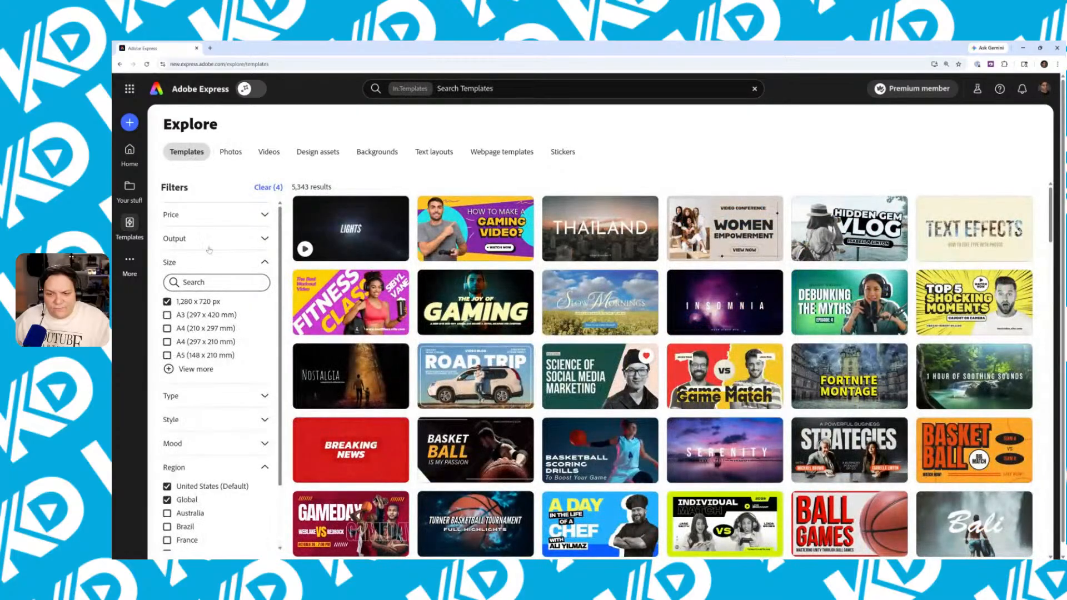
left_click(271, 153)
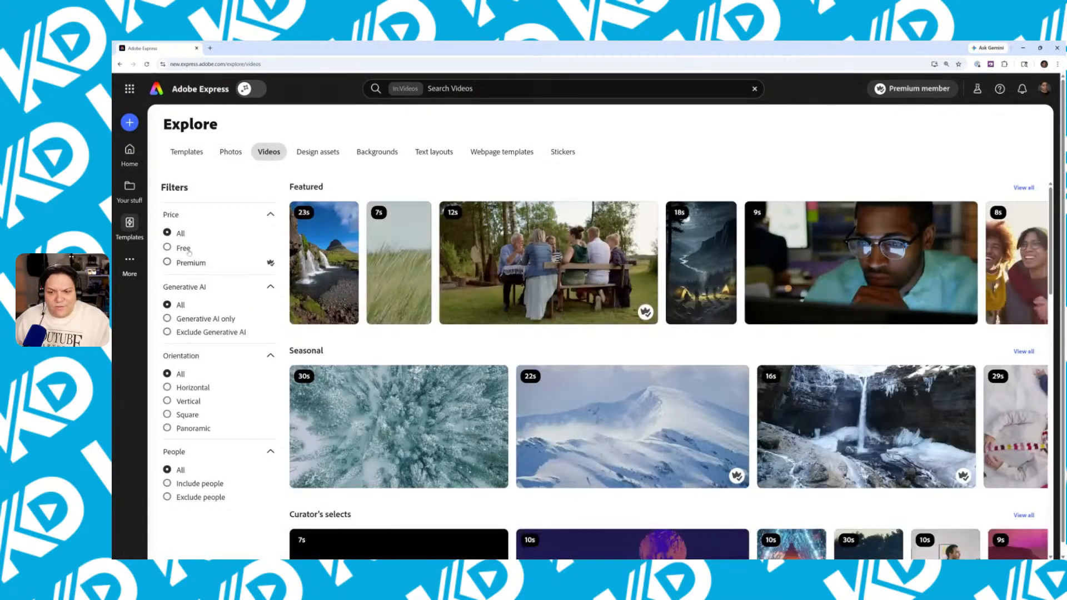
left_click(189, 251)
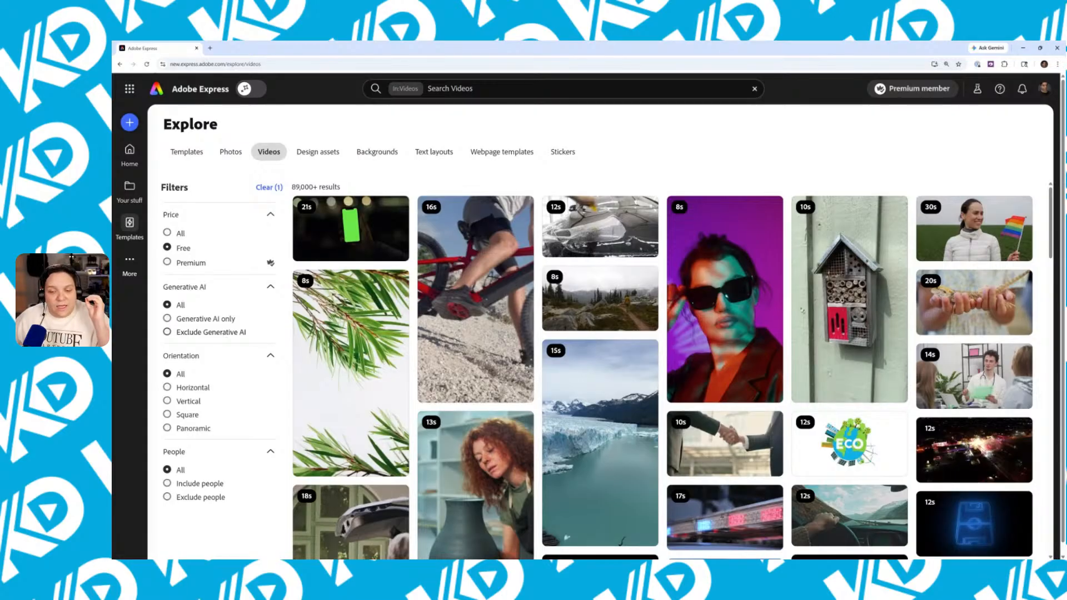
left_click(220, 333)
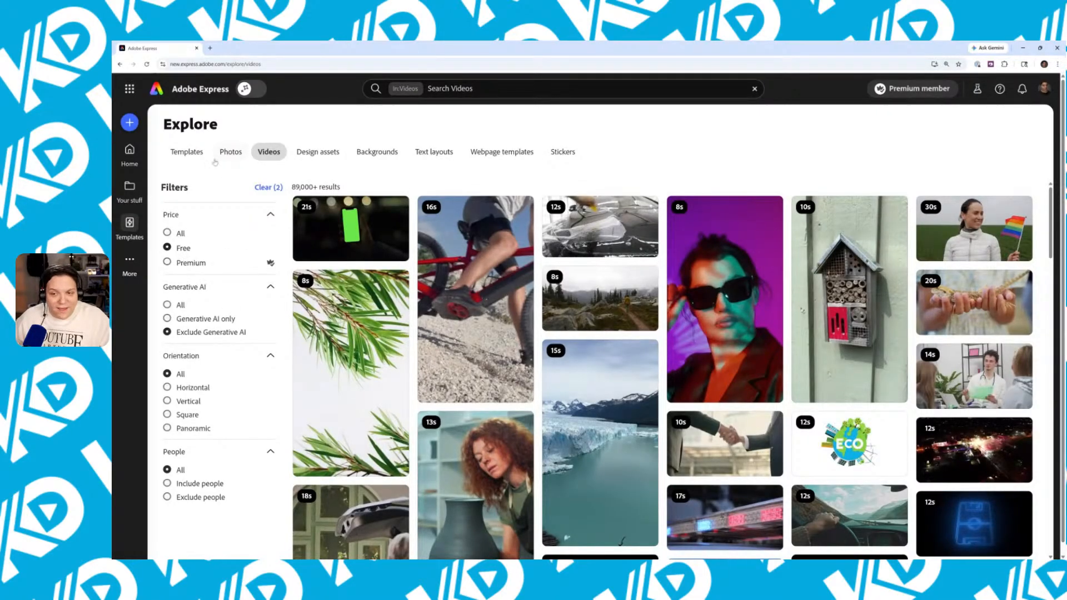
left_click(186, 152)
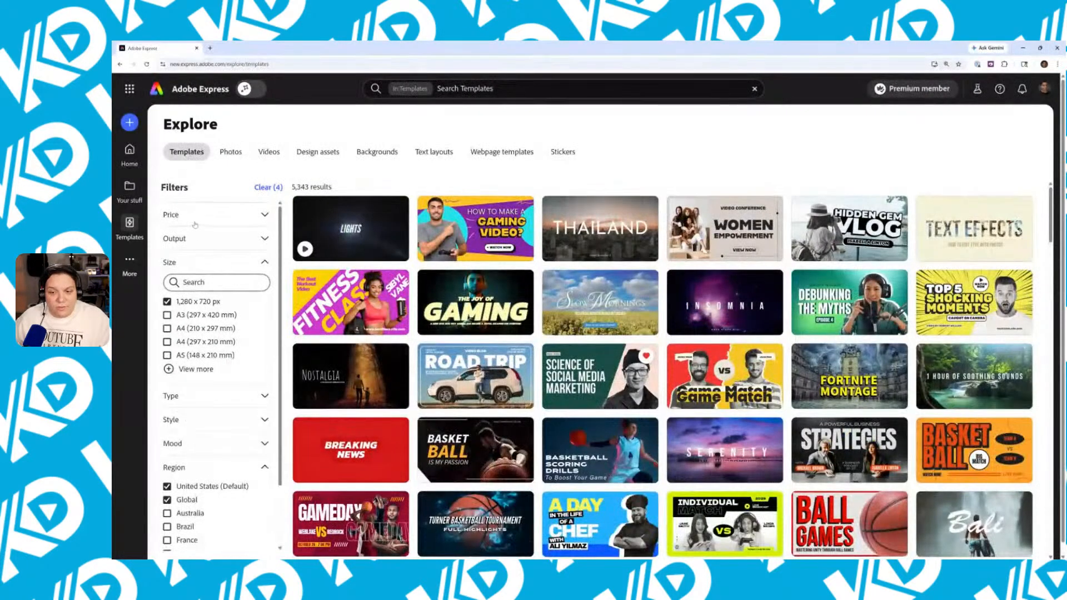
Limit the templates to the YouTube thumbnail output type
left_click(194, 225)
left_click(197, 293)
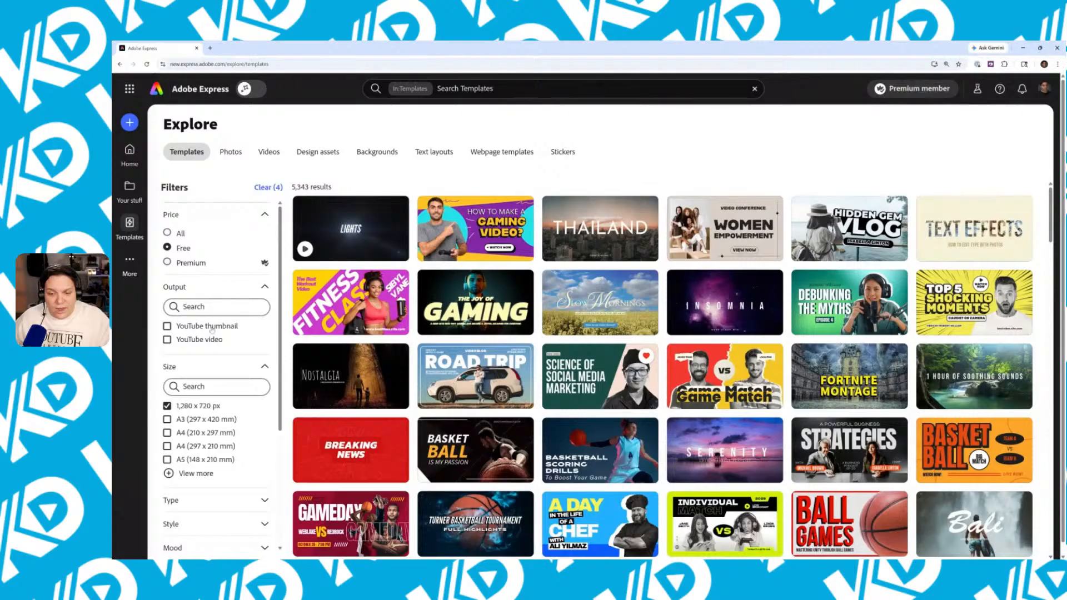
left_click(203, 329)
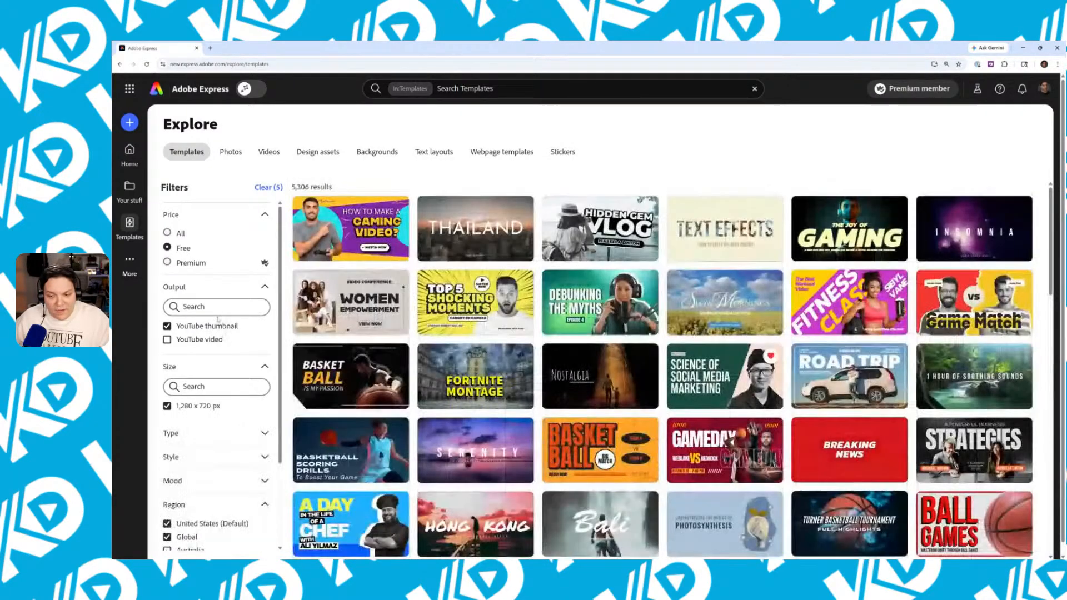
left_click(265, 365)
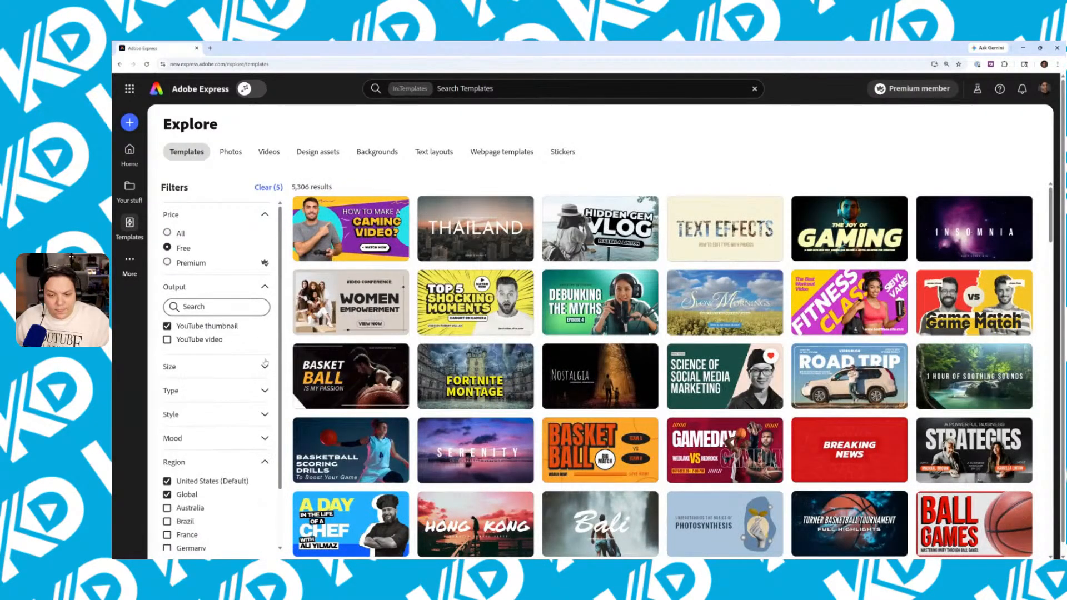
Narrow the region filter to United States only, after briefly trying Australia
scroll(261, 367, "down", 3)
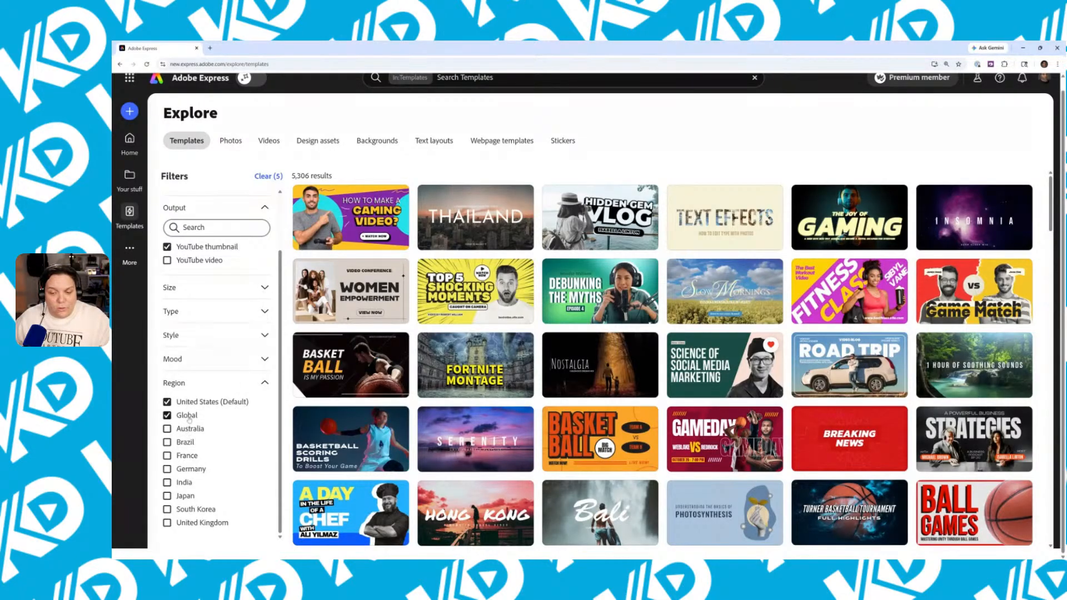
left_click(190, 419)
left_click(190, 404)
left_click(192, 431)
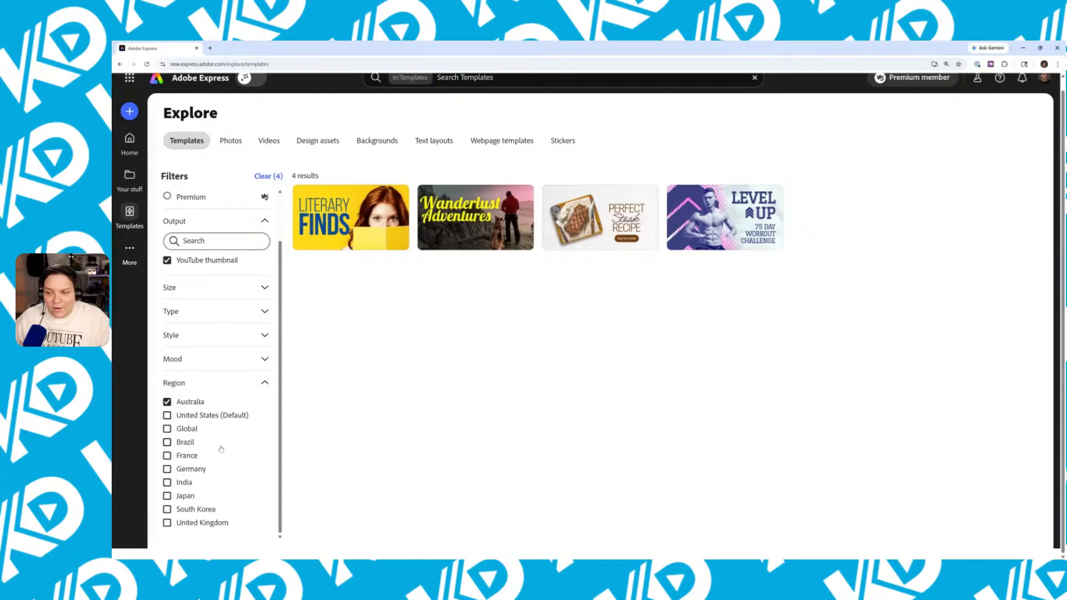
left_click(184, 416)
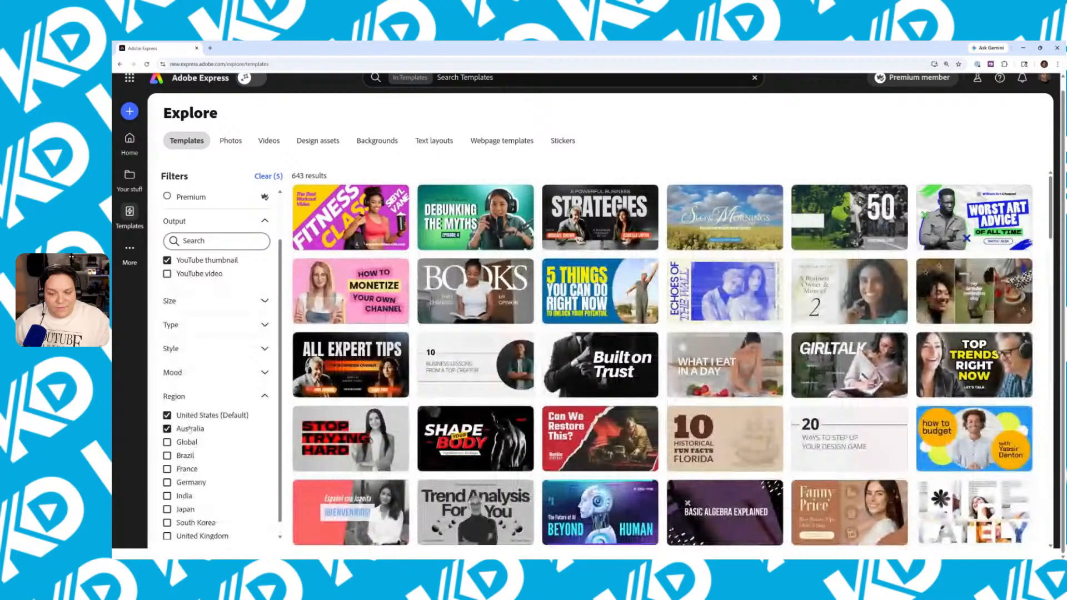
left_click(190, 429)
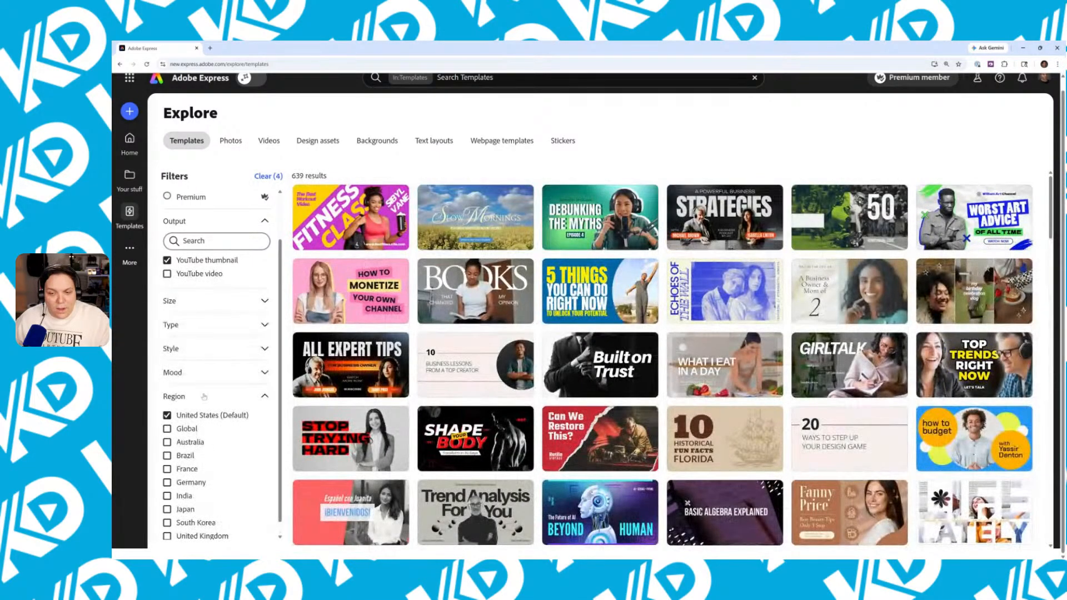
Try Bold and Abstract styles, clear them, and filter to Corporate style instead
left_click(233, 350)
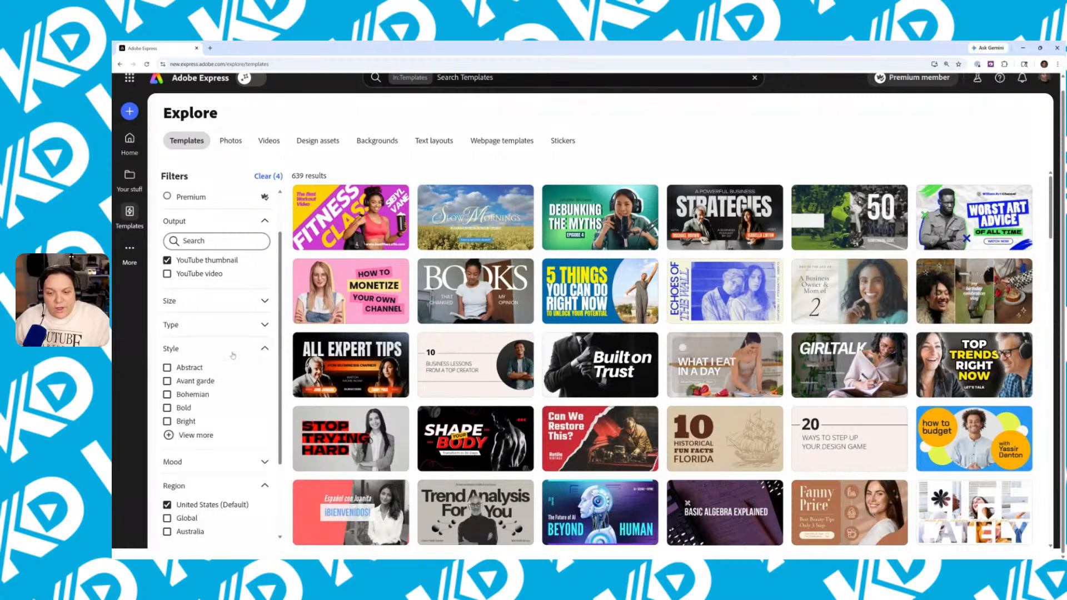
left_click(184, 408)
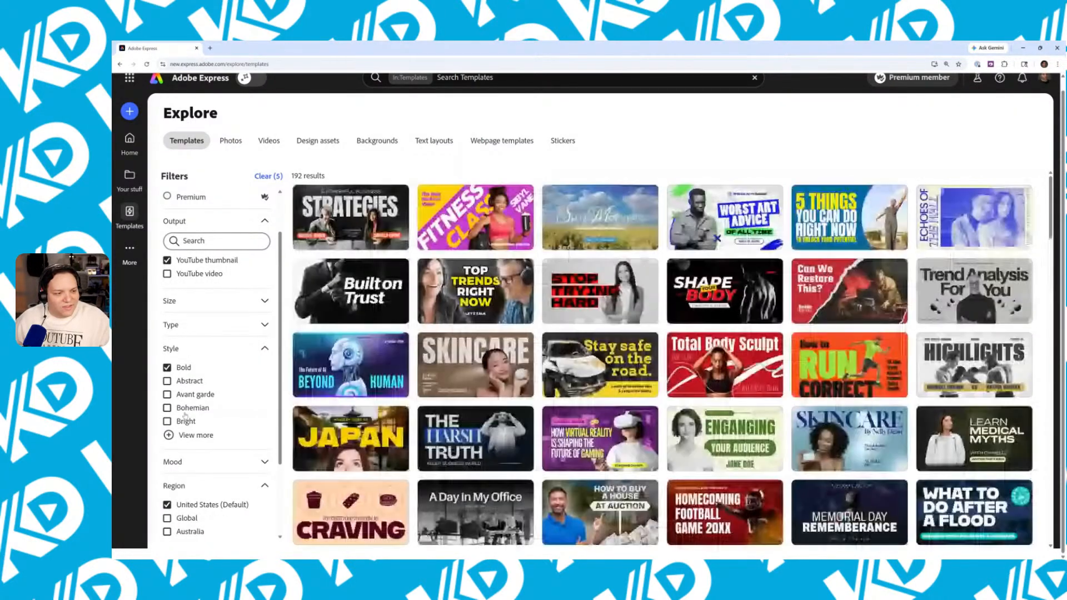
left_click(189, 383)
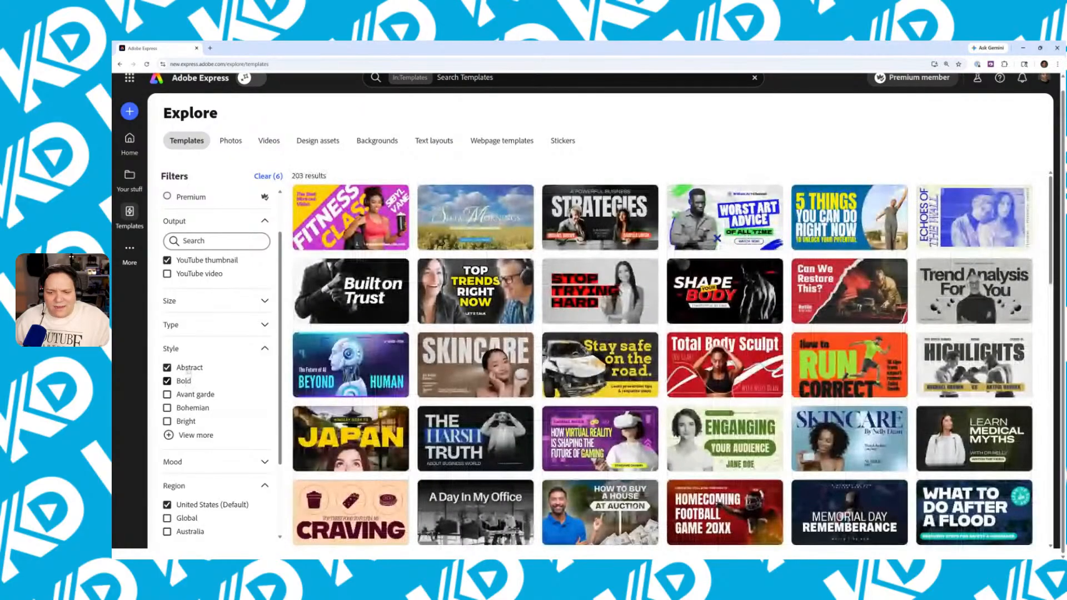
left_click(188, 382)
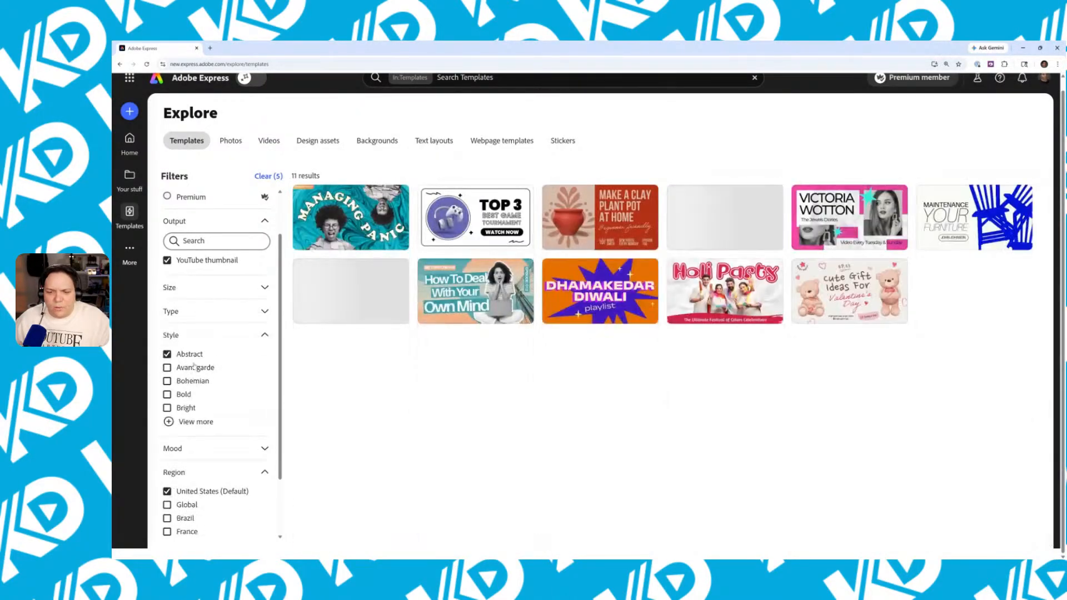
left_click(188, 355)
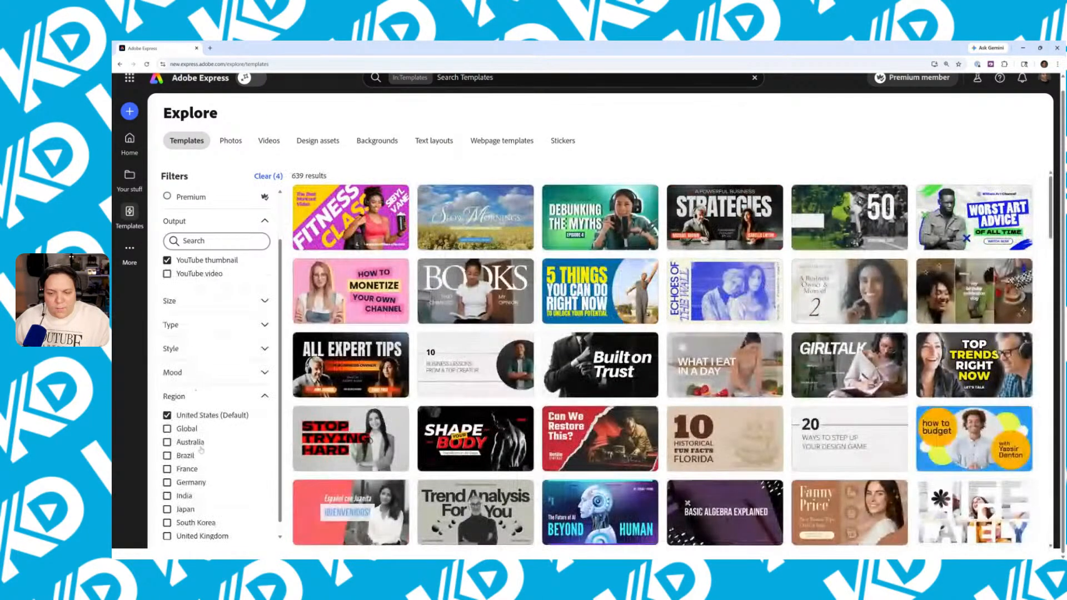
left_click(195, 349)
left_click(195, 435)
scroll(183, 389, "down", 2)
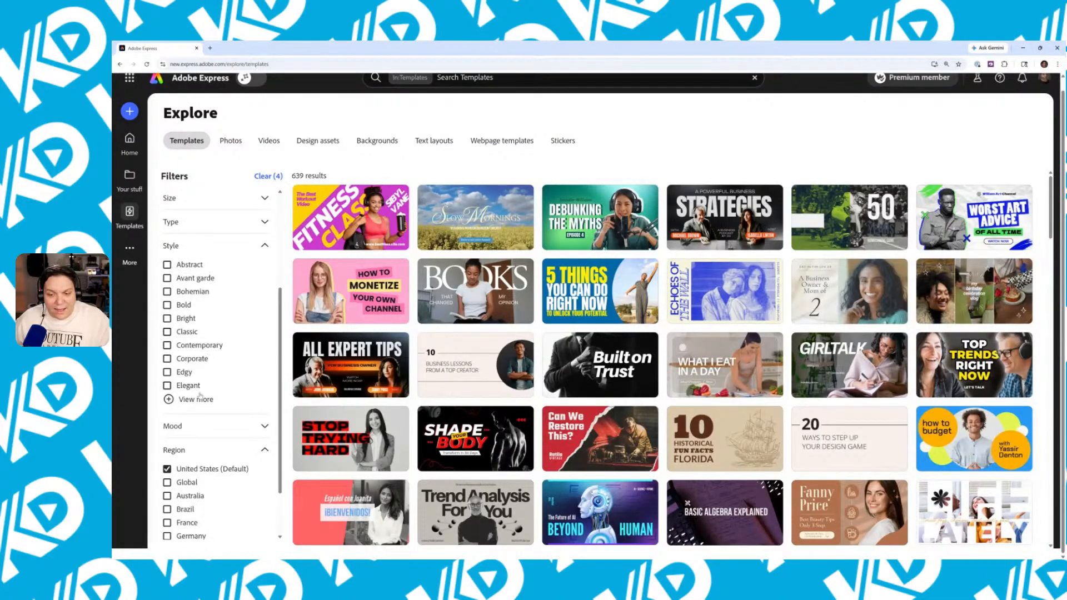
left_click(198, 364)
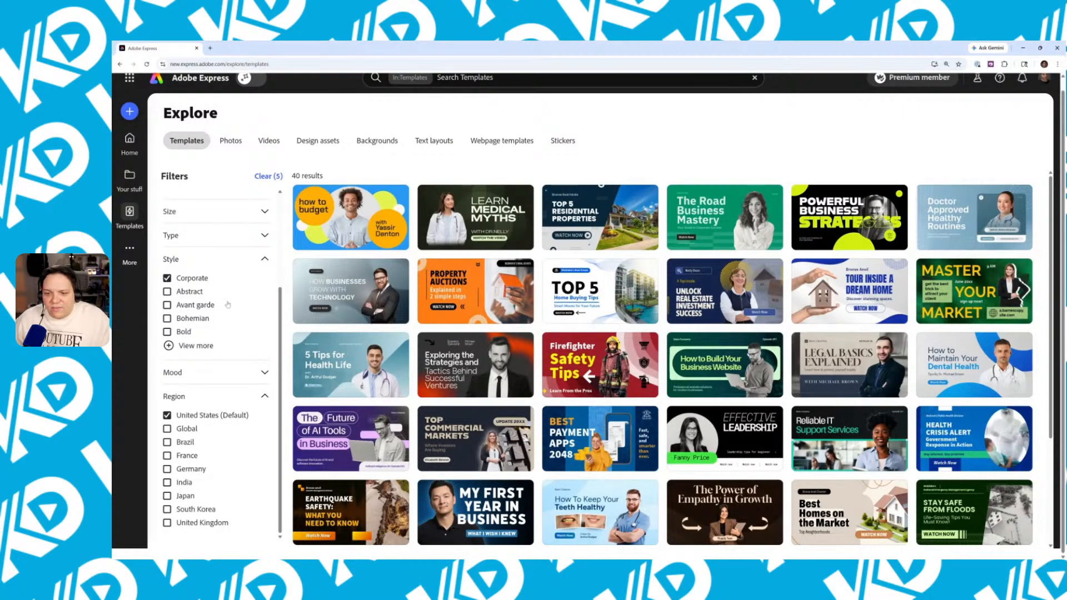
scroll(216, 232, "up", 5)
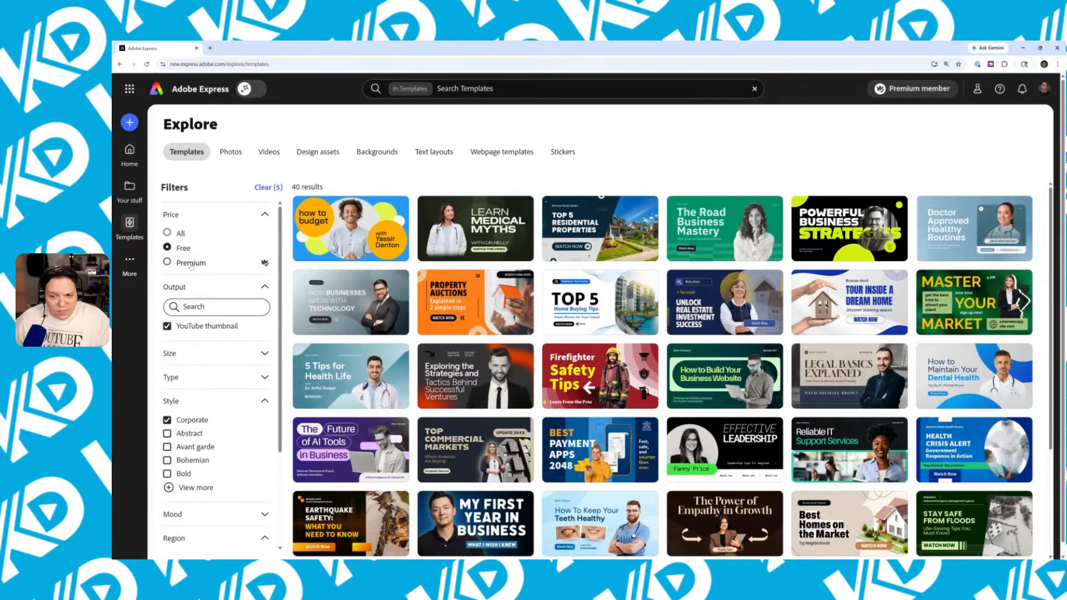
Switch Price to All and back to Free, then bring up More in the left rail
left_click(167, 233)
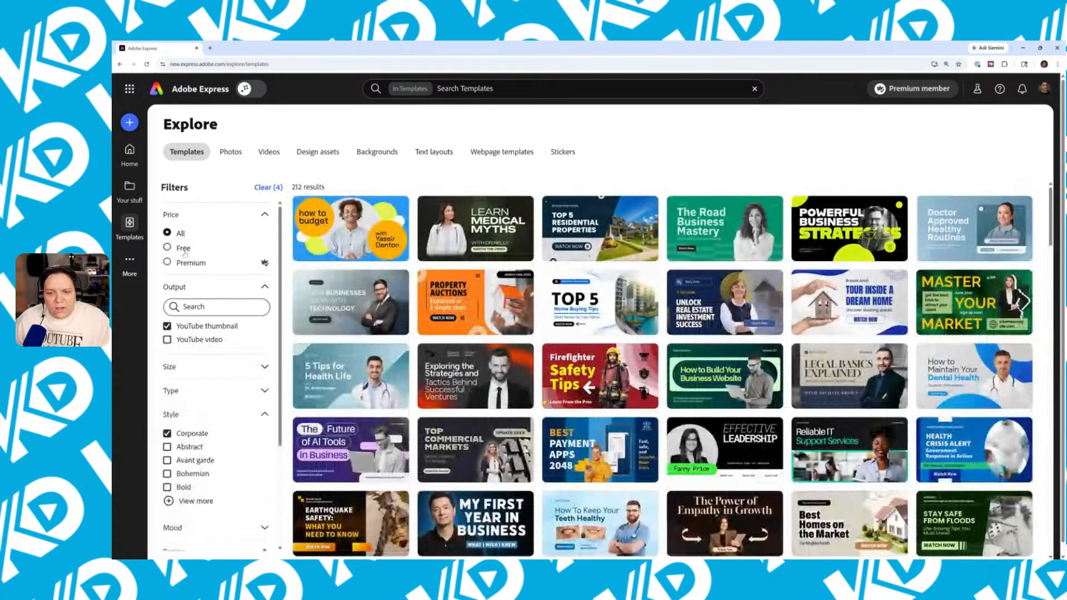
left_click(167, 247)
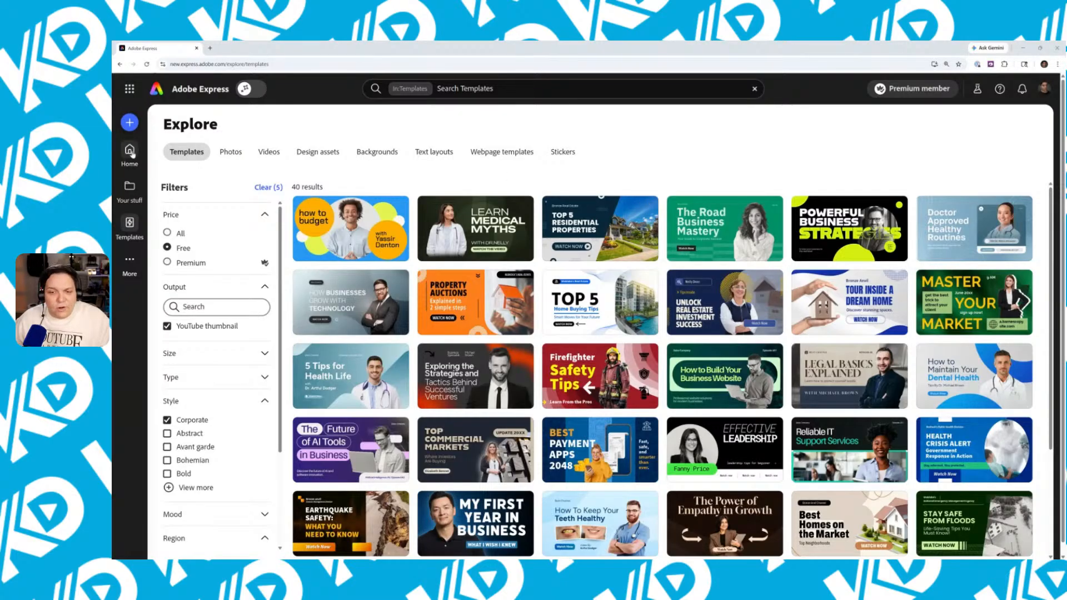
left_click(129, 266)
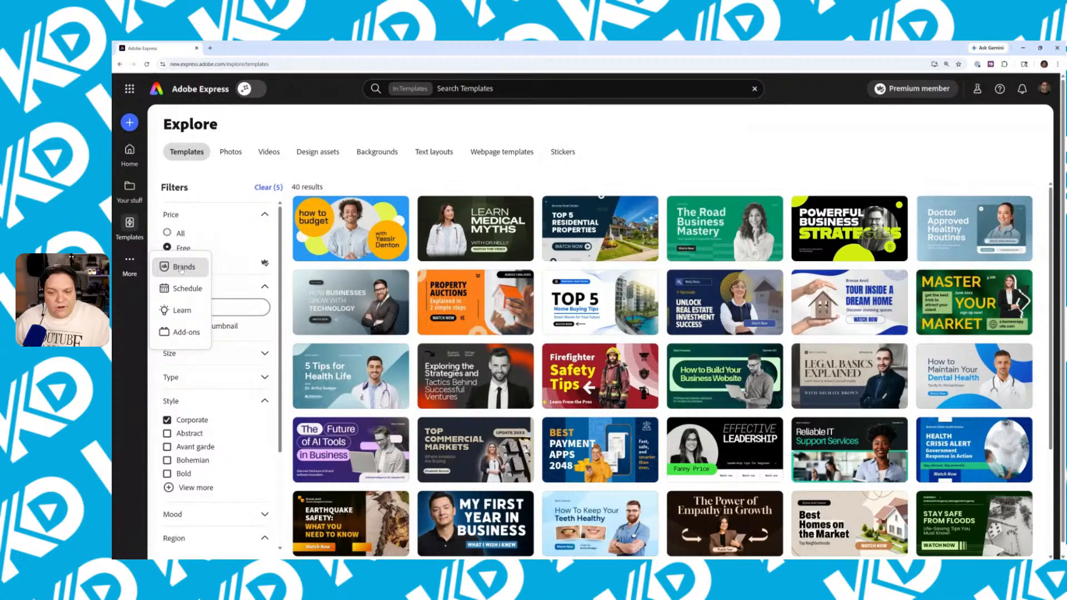
In Schedule's caption writer, enter 'A YouTube livestream about how to make 4K YouTube Thumbananails.' and choose Create new
left_click(184, 289)
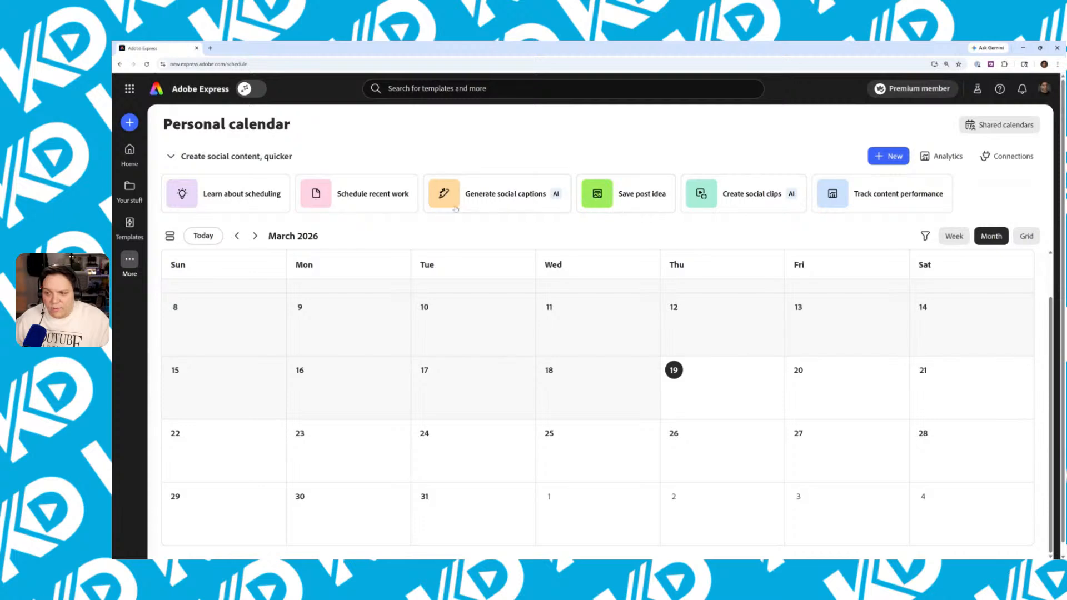
left_click(490, 201)
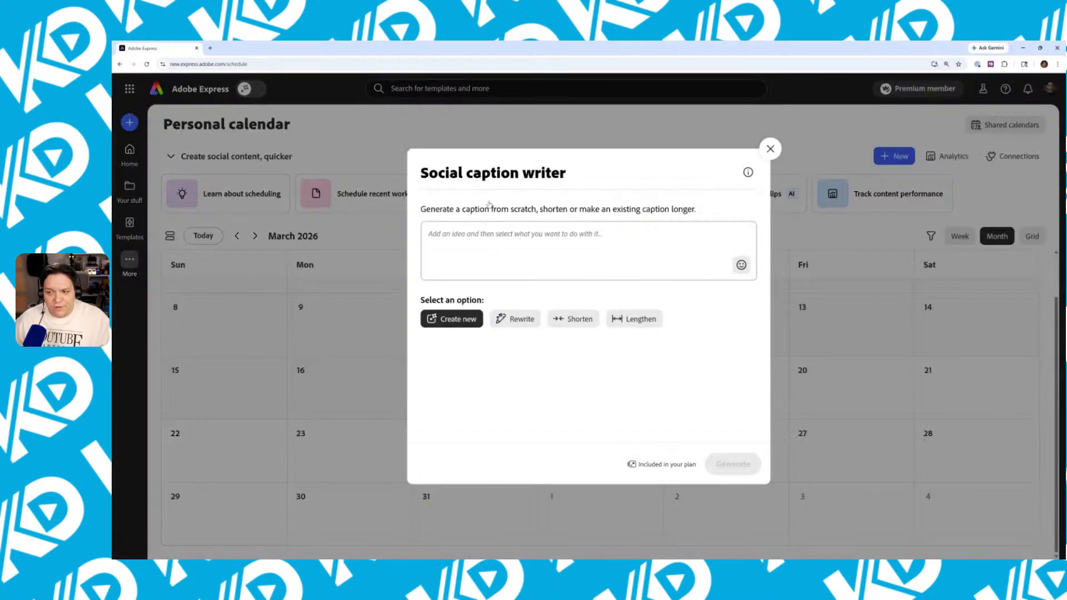
left_click(495, 240)
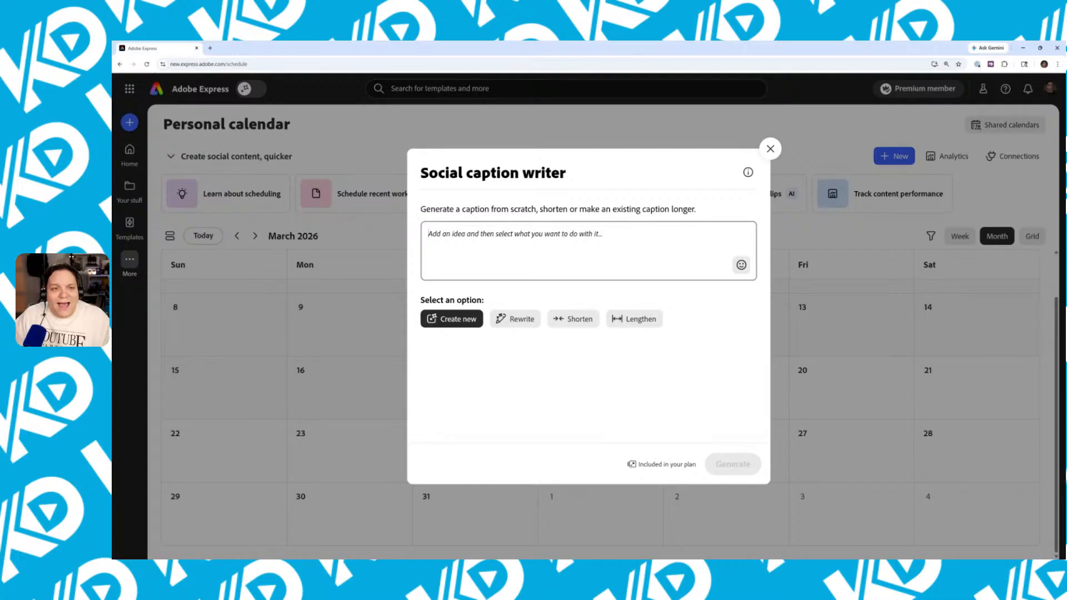
type("A YouT")
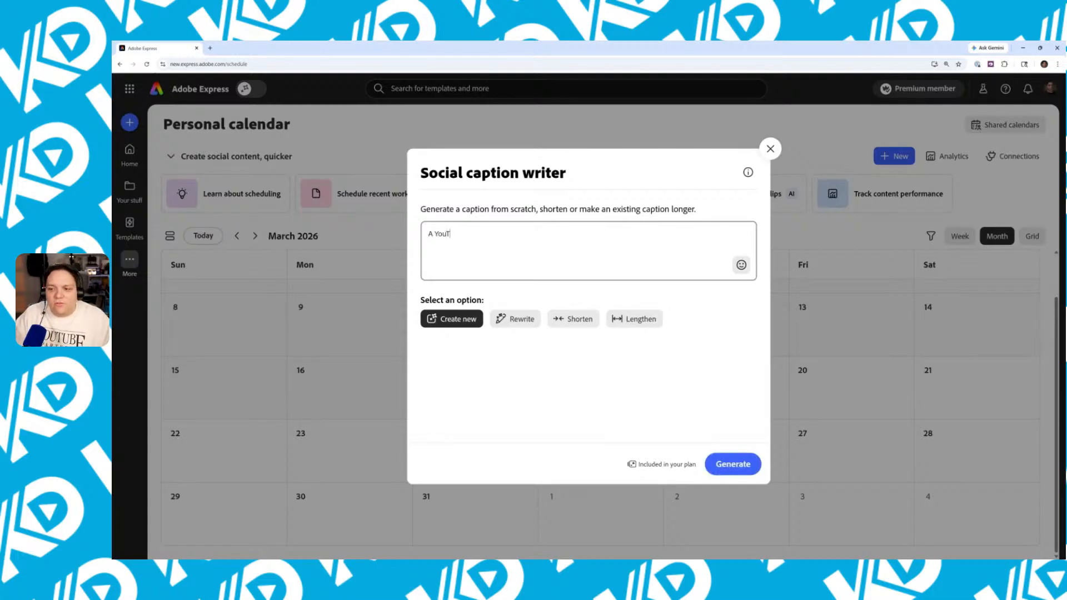
type("ube livestream about ")
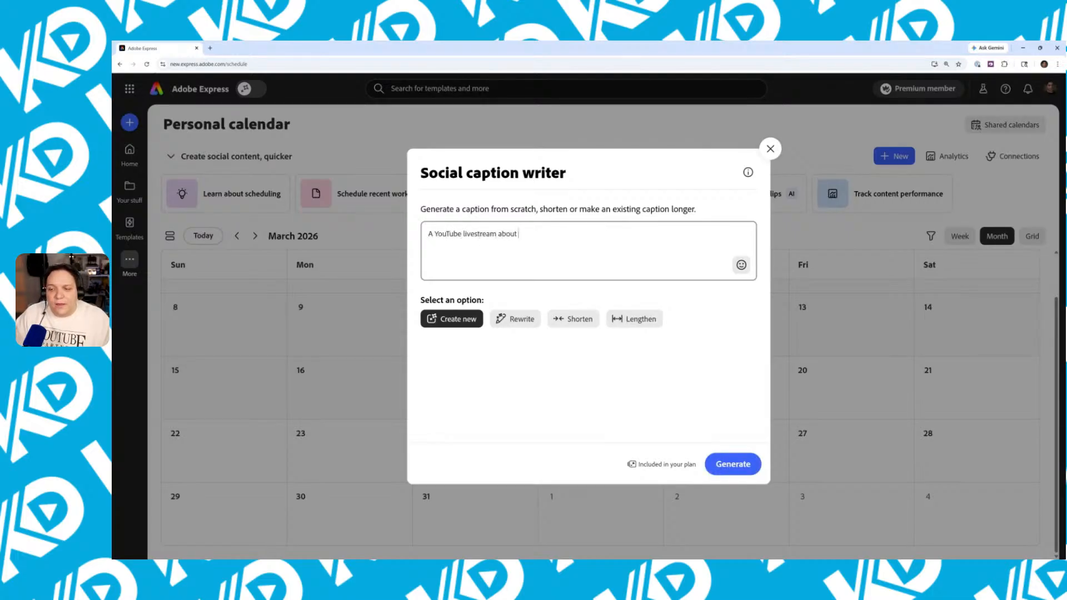
type("how to make 4")
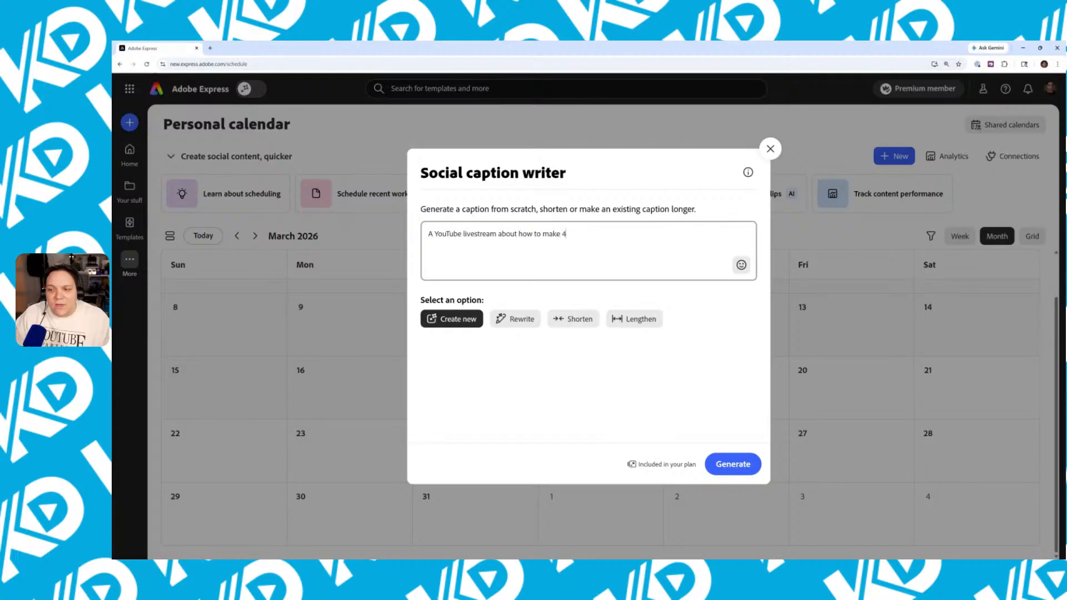
type("K YouTube Thumbana")
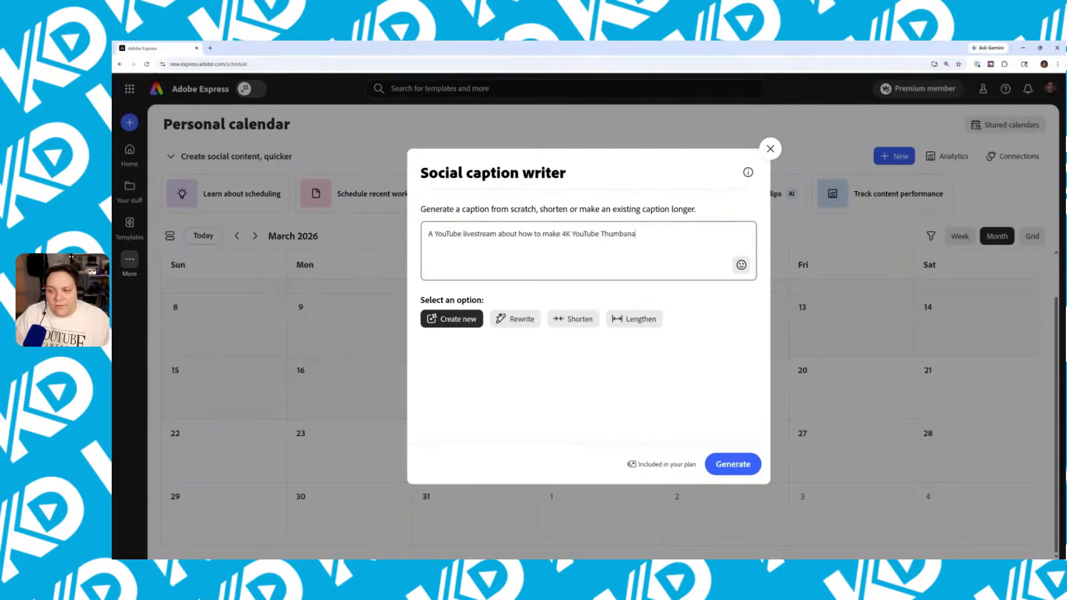
type("nails.")
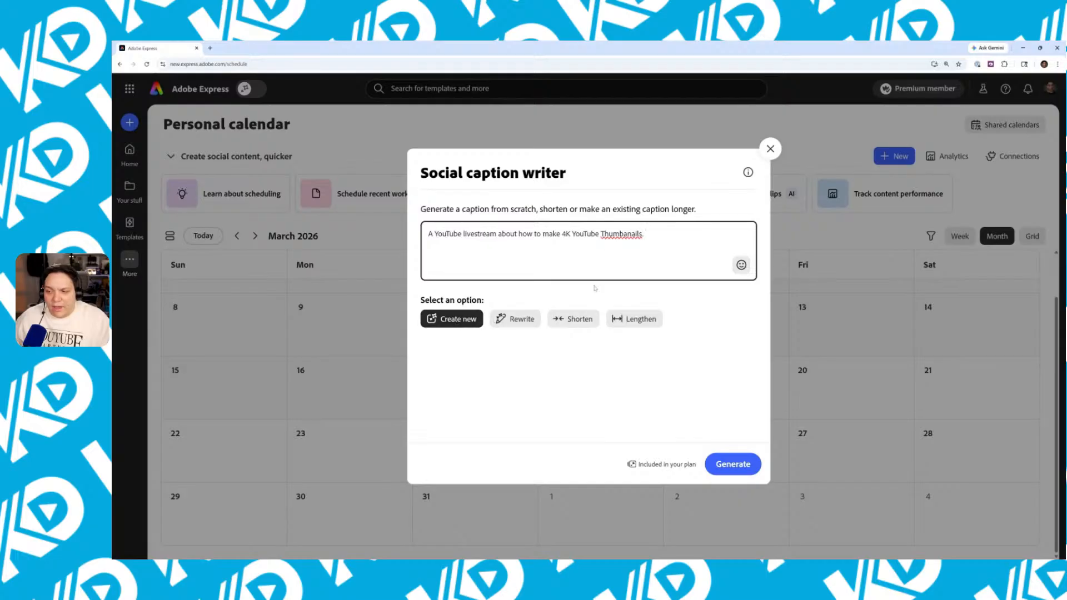
left_click(457, 324)
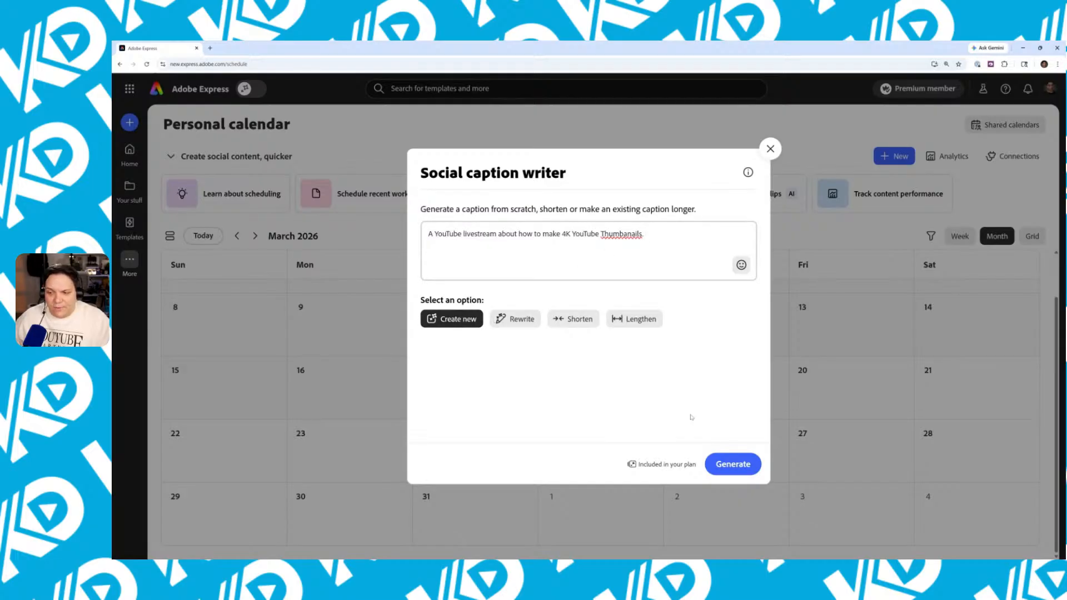
Generate captions and start a post from the third one, 'Create stunning 4K YouTube thumbnails'
left_click(733, 465)
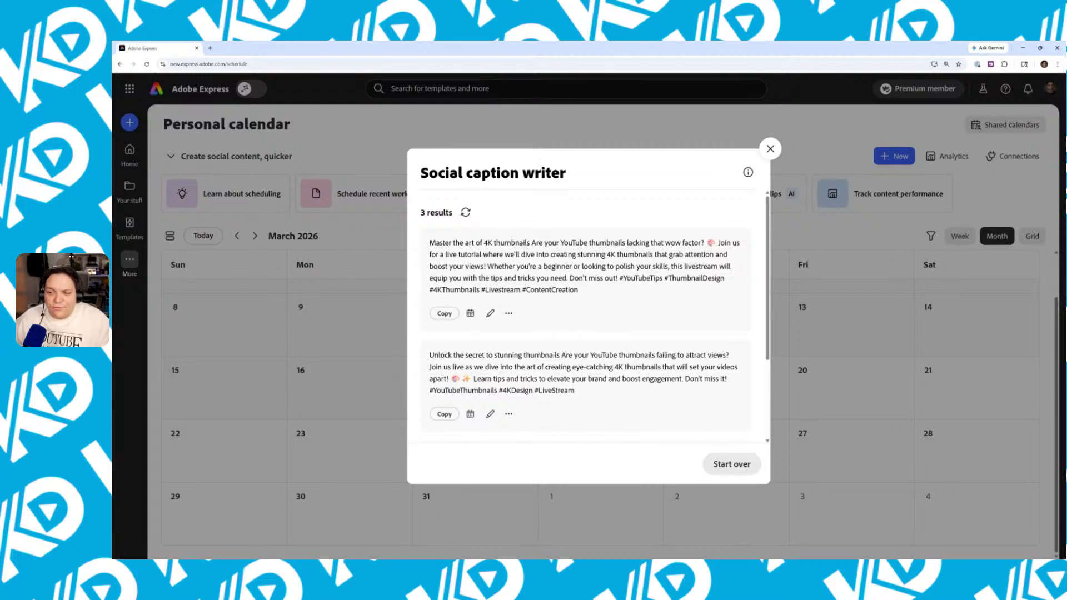
scroll(466, 280, "down", 1)
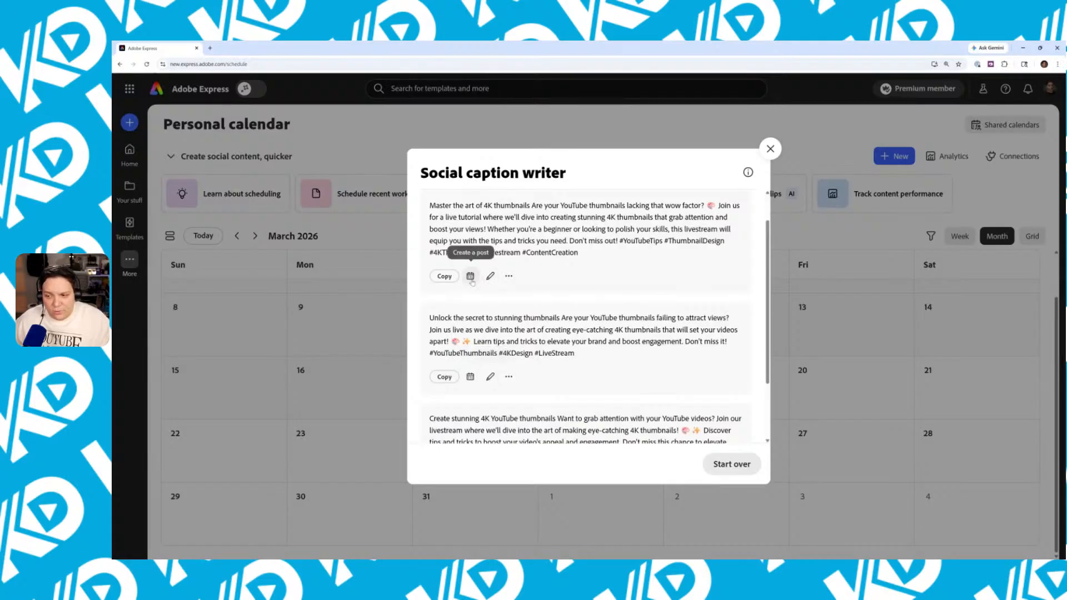
scroll(472, 282, "down", 2)
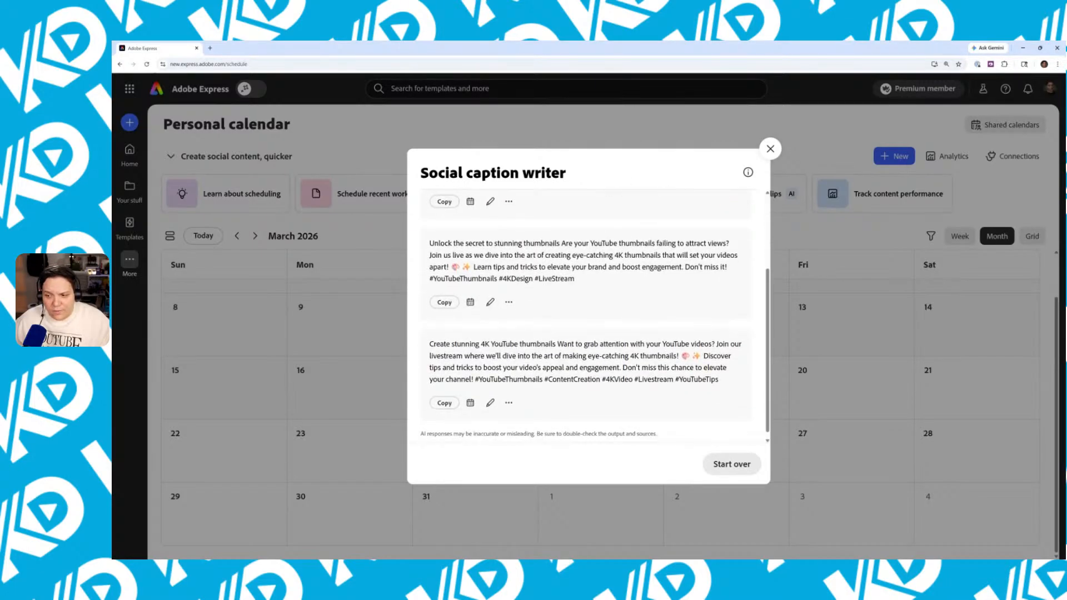
left_click(470, 399)
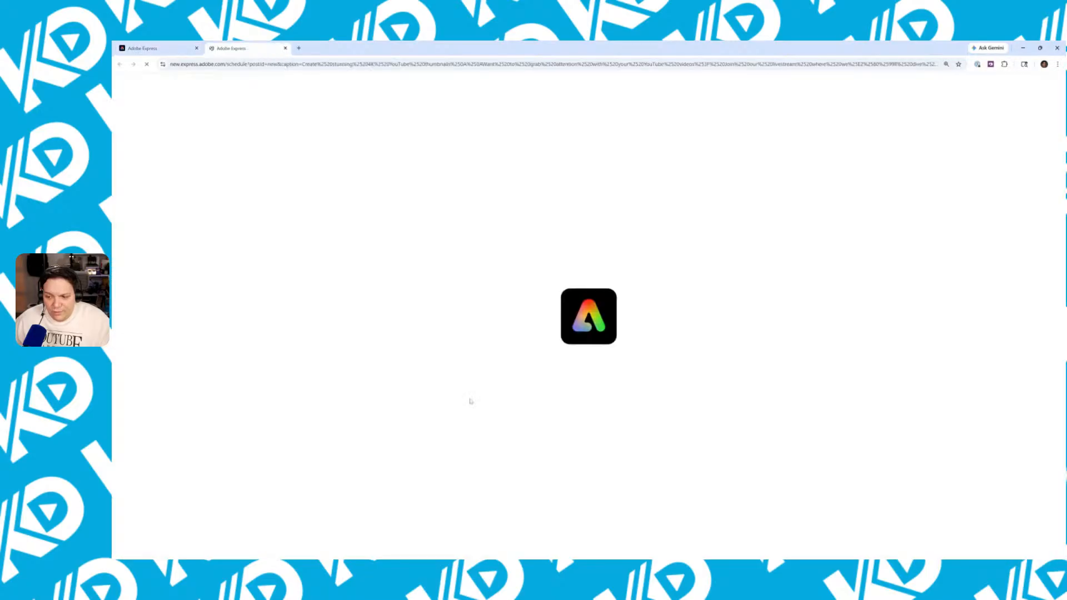
left_click(142, 48)
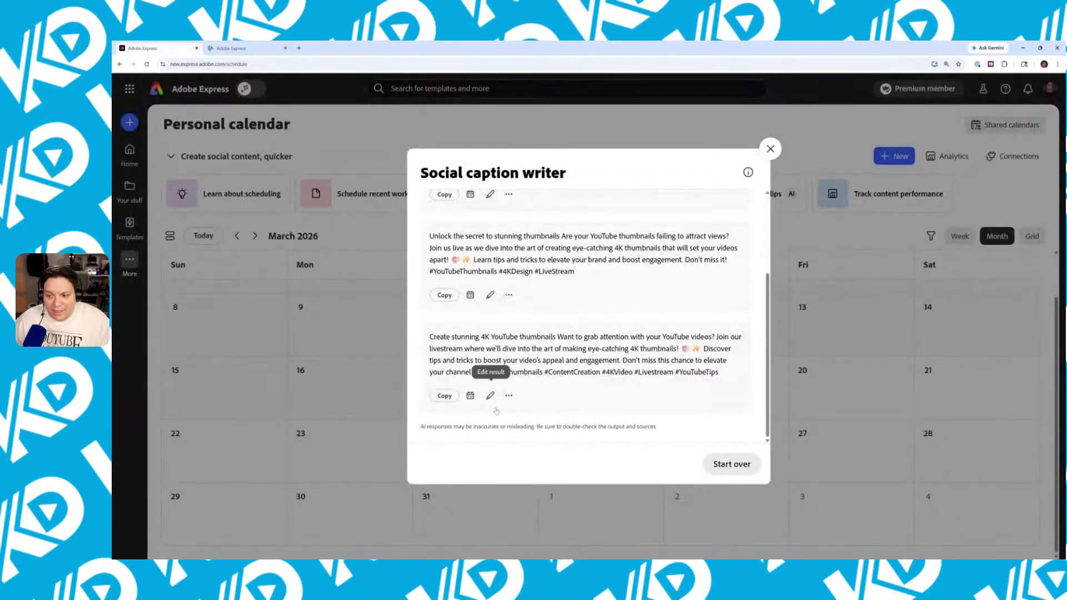
left_click(250, 48)
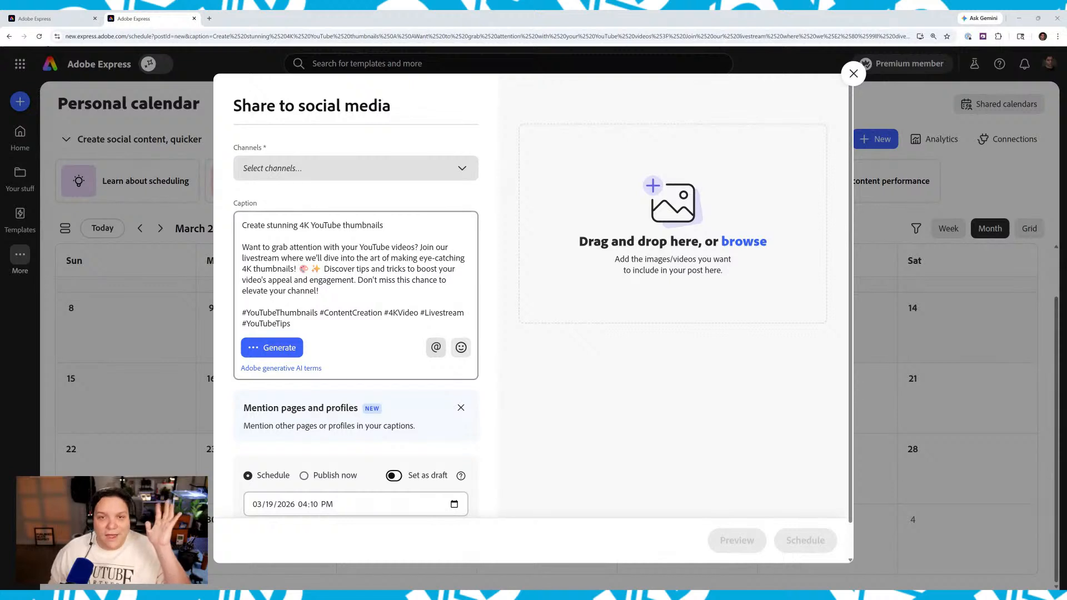
Post to the X account and delete the tips sentence and closing emoji sentence
left_click(351, 170)
left_click(314, 254)
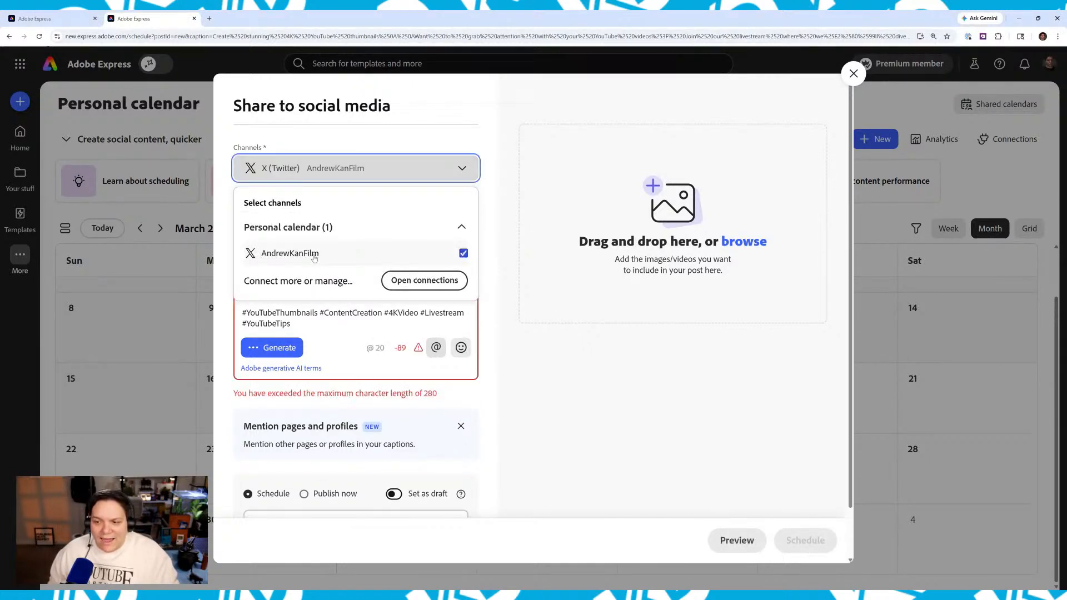
left_click(600, 436)
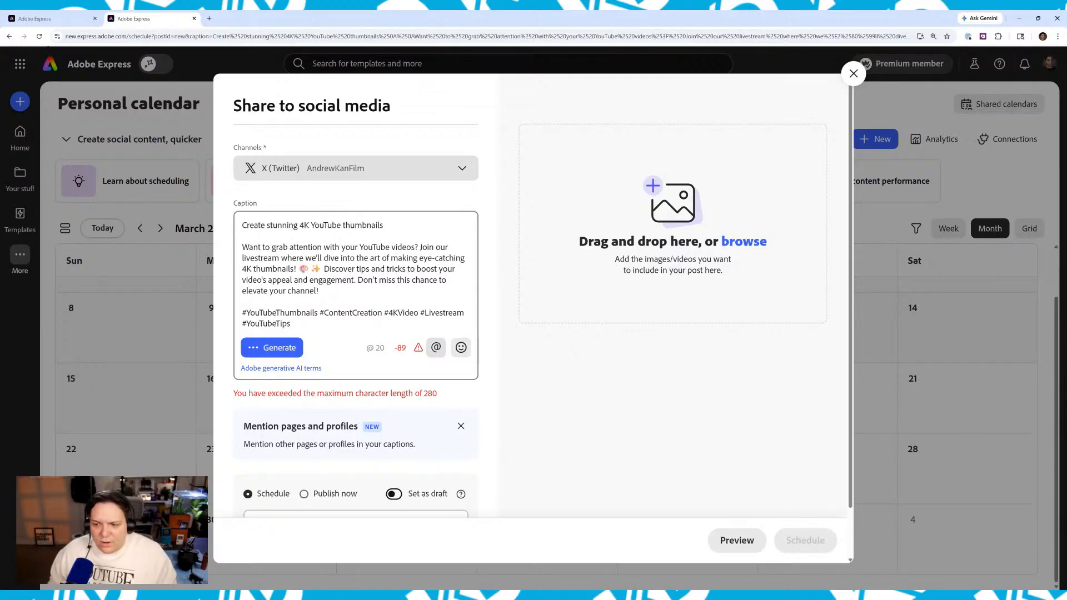
left_click_drag(322, 269, 356, 280)
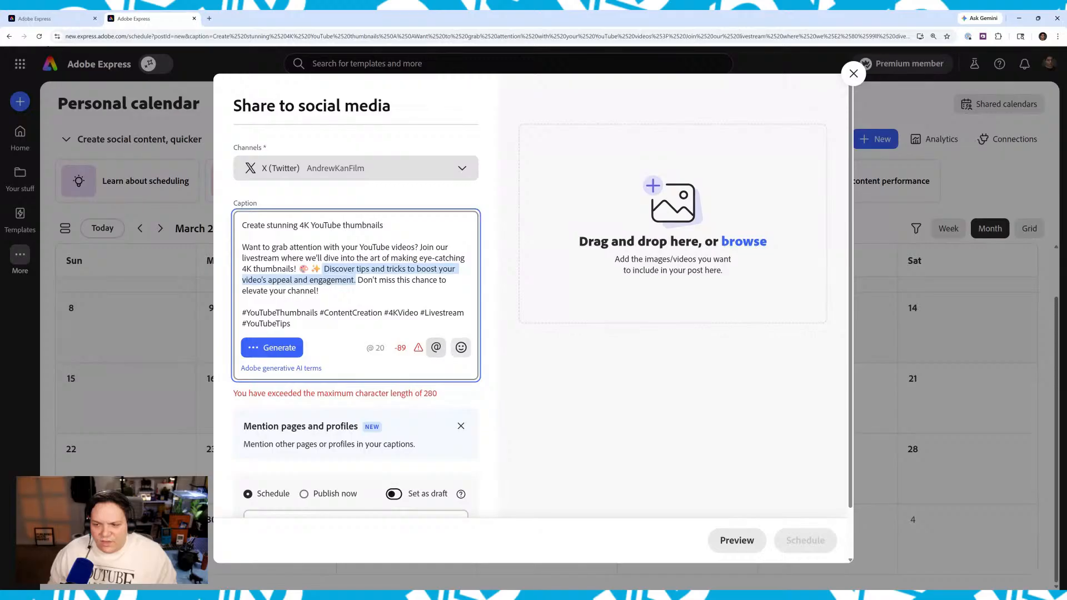
key("BackSpace")
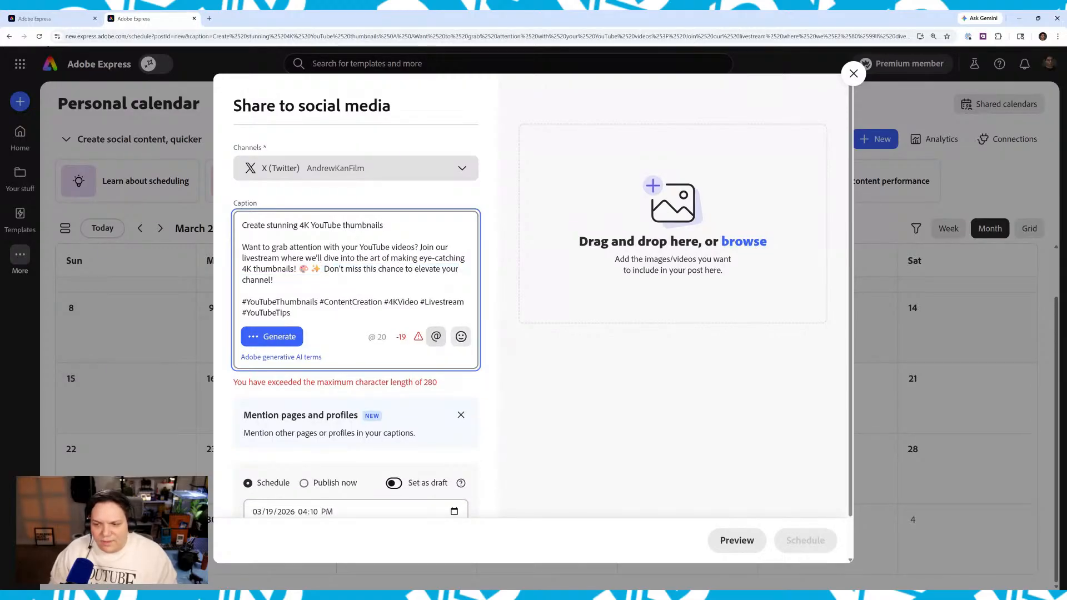
left_click_drag(298, 269, 274, 280)
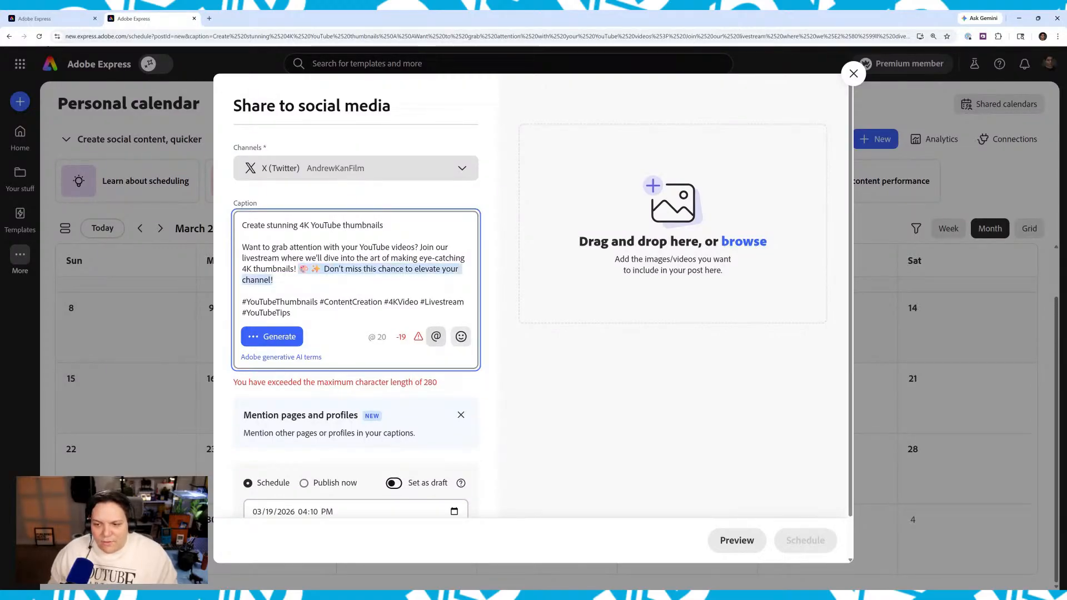
key("BackSpace")
Paste the YouTube video link below the caption's first line
left_click(0, 106)
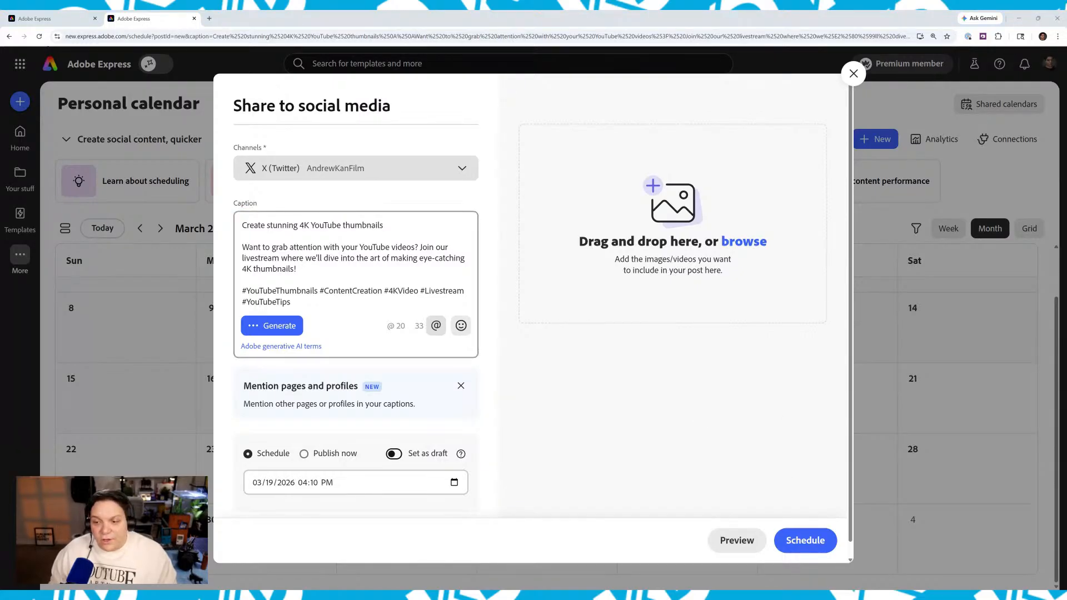
left_click(299, 269)
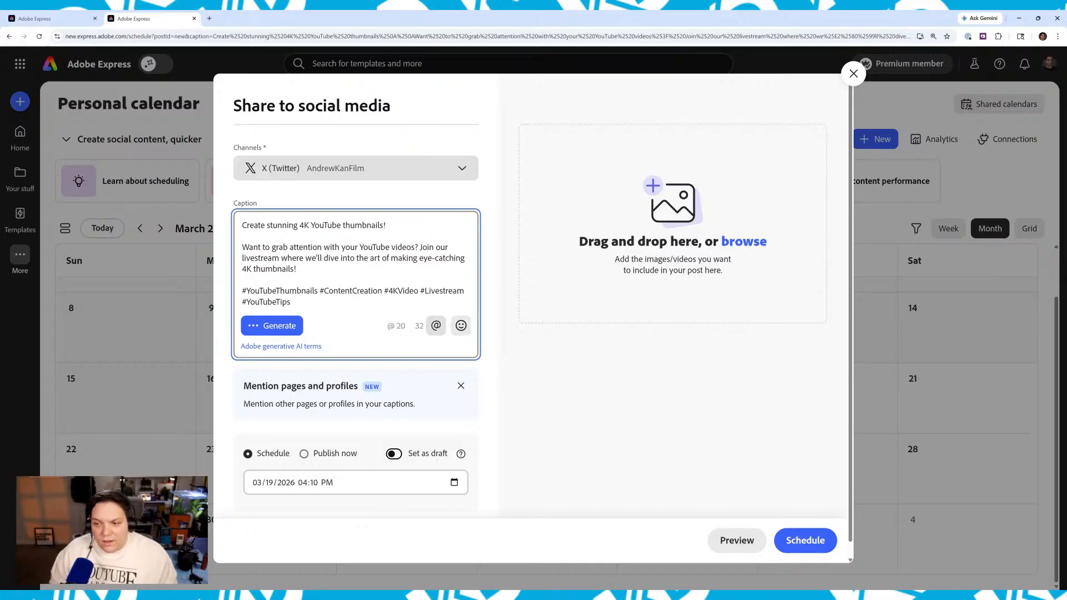
key("Return")
key("Return")
type("https://www.youtube.com/watch?v=FHuEORAO9GY")
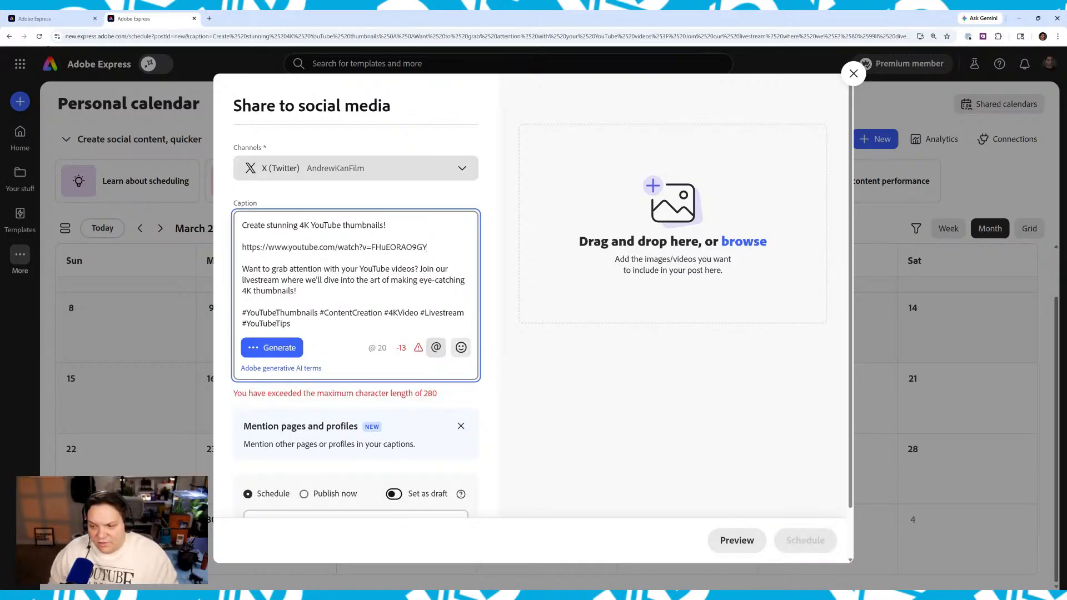
Delete the #Livestream and #YouTubeTips hashtags and set the post to Publish now
left_click_drag(291, 324, 425, 313)
left_click(291, 324)
left_click_drag(291, 324, 421, 313)
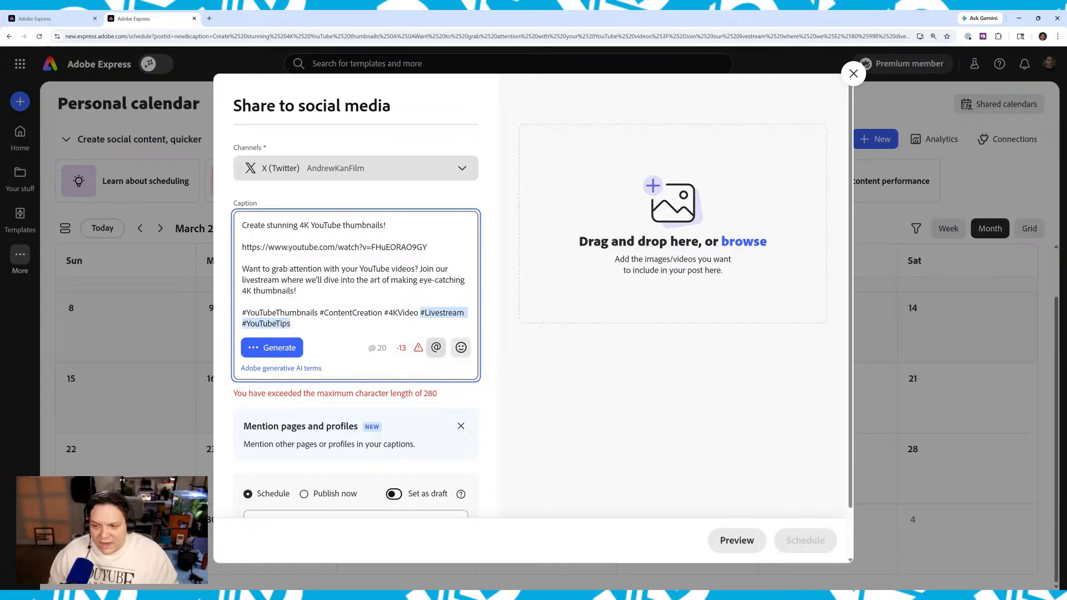
key("BackSpace")
scroll(326, 330, "down", 1)
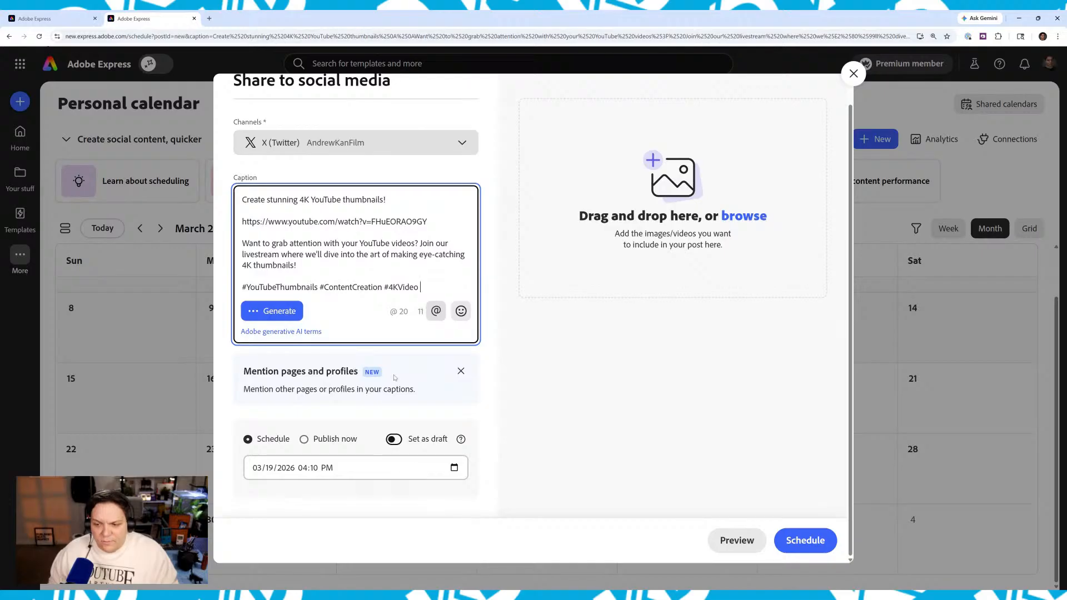
scroll(352, 400, "up", 1)
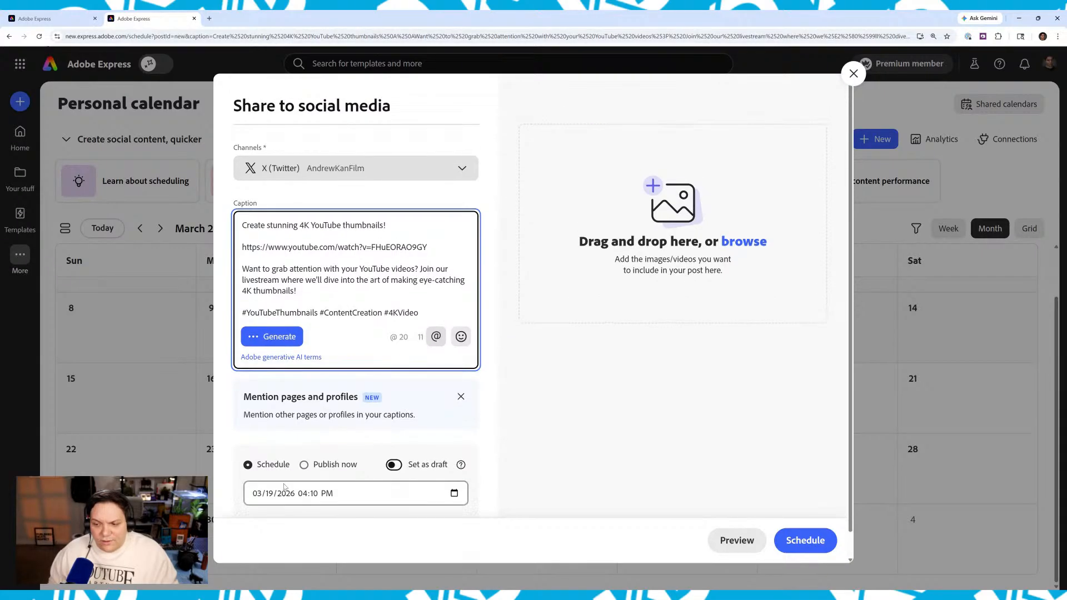
left_click(304, 465)
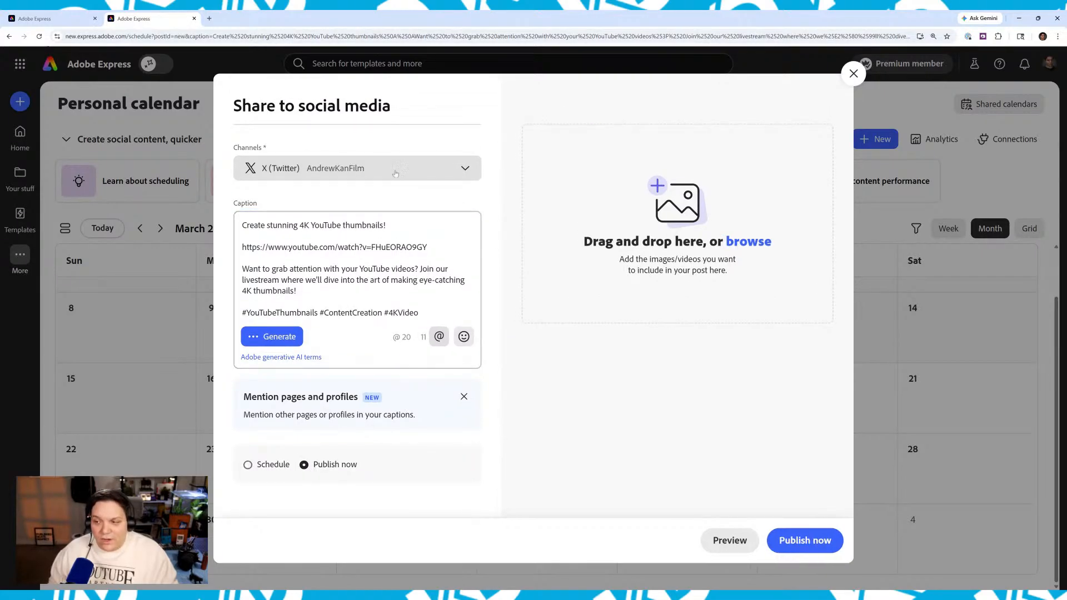
left_click(750, 247)
scroll(443, 290, "down", 1)
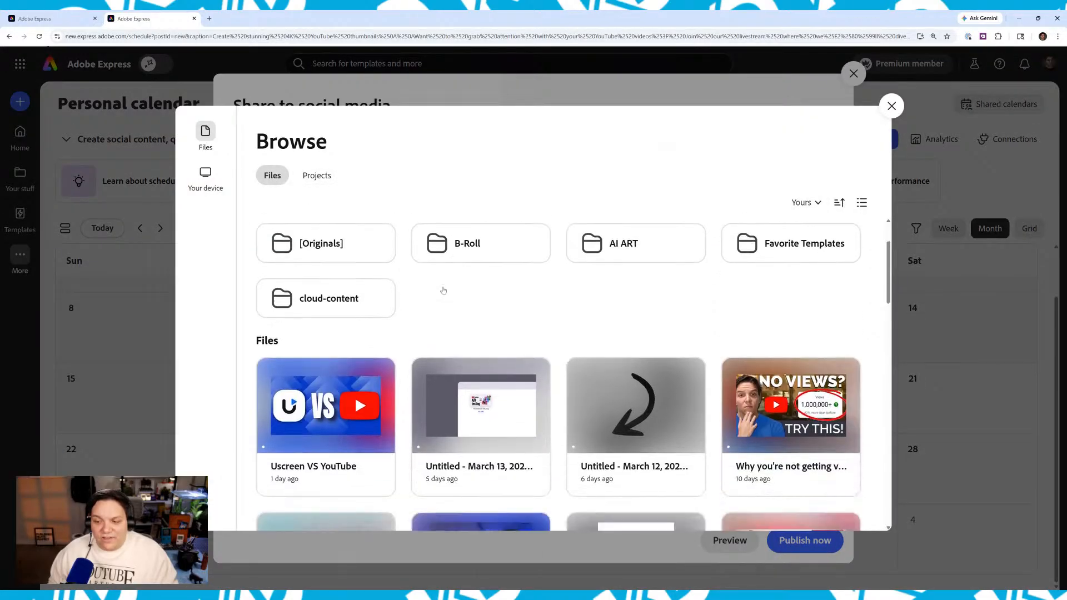
scroll(443, 290, "down", 5)
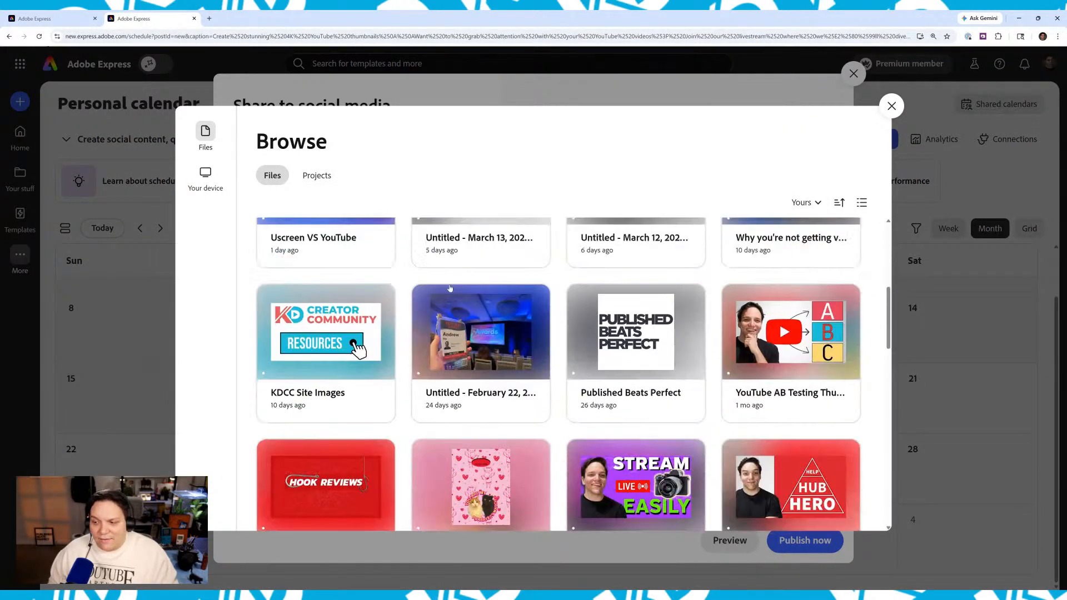
scroll(450, 289, "up", 6)
scroll(350, 267, "down", 10)
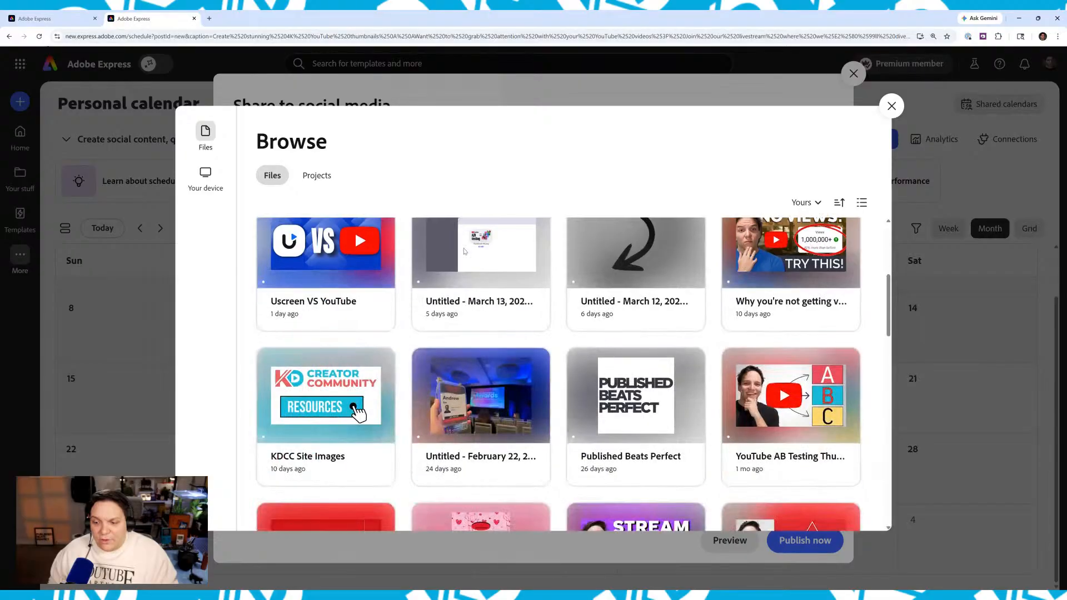
scroll(339, 273, "up", 10)
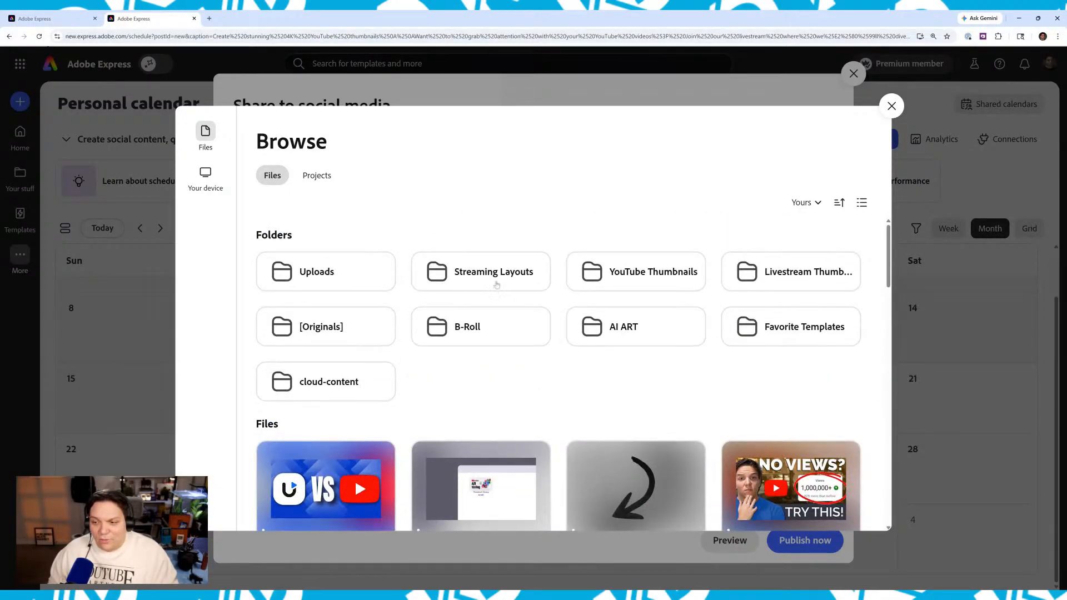
scroll(589, 356, "down", 3)
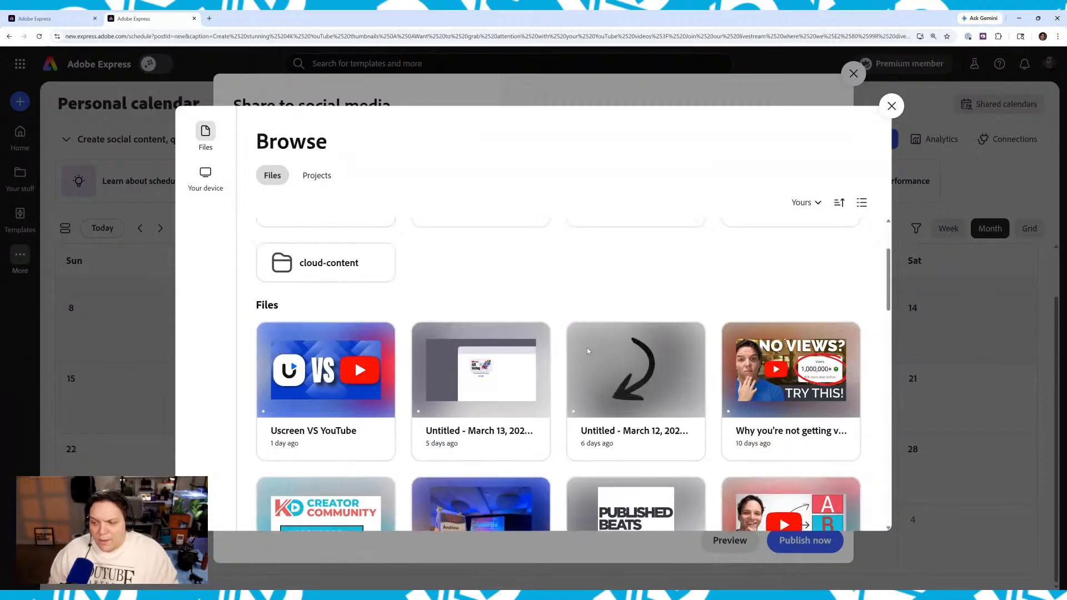
scroll(589, 350, "up", 3)
left_click(744, 278)
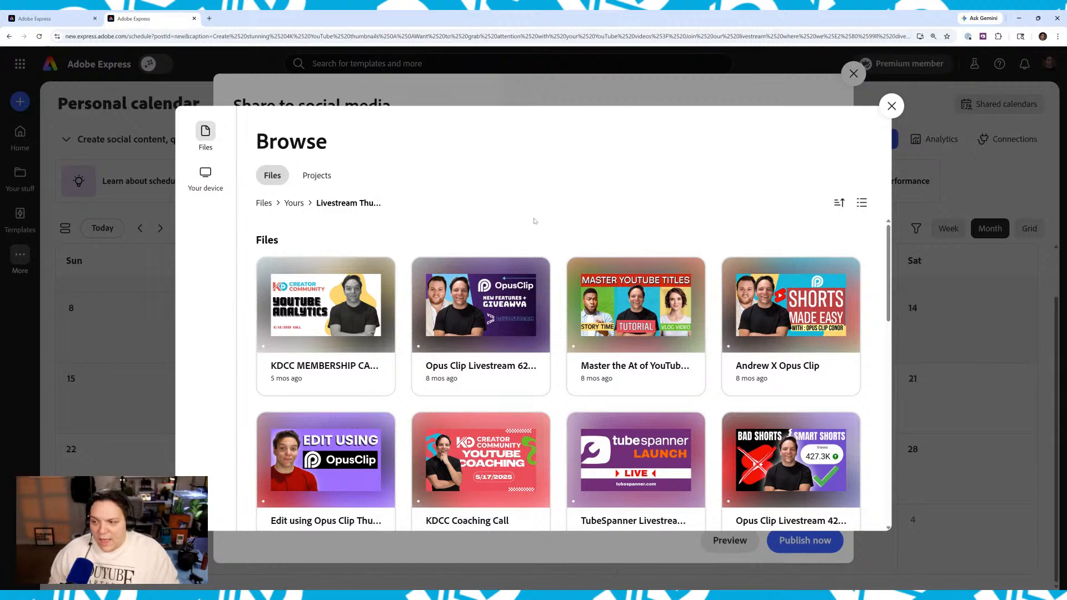
scroll(605, 272, "down", 5)
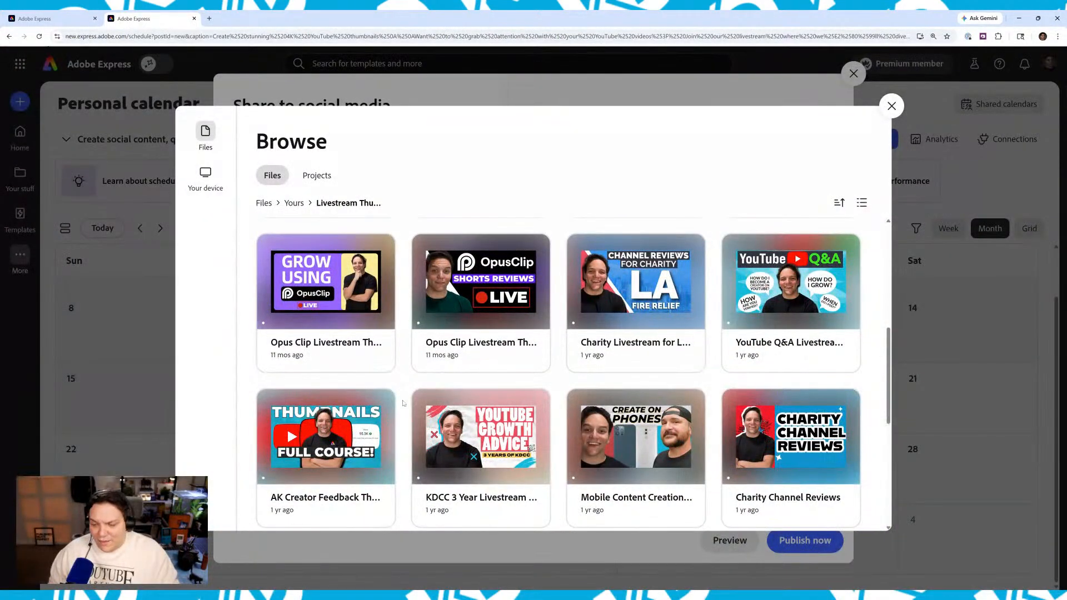
scroll(652, 300, "up", 6)
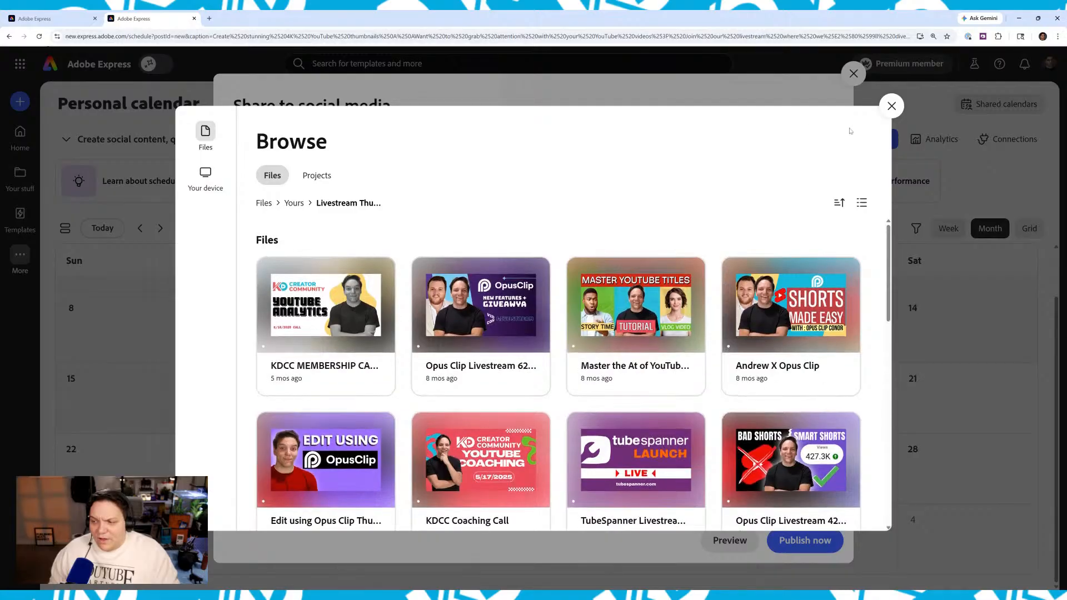
left_click(891, 106)
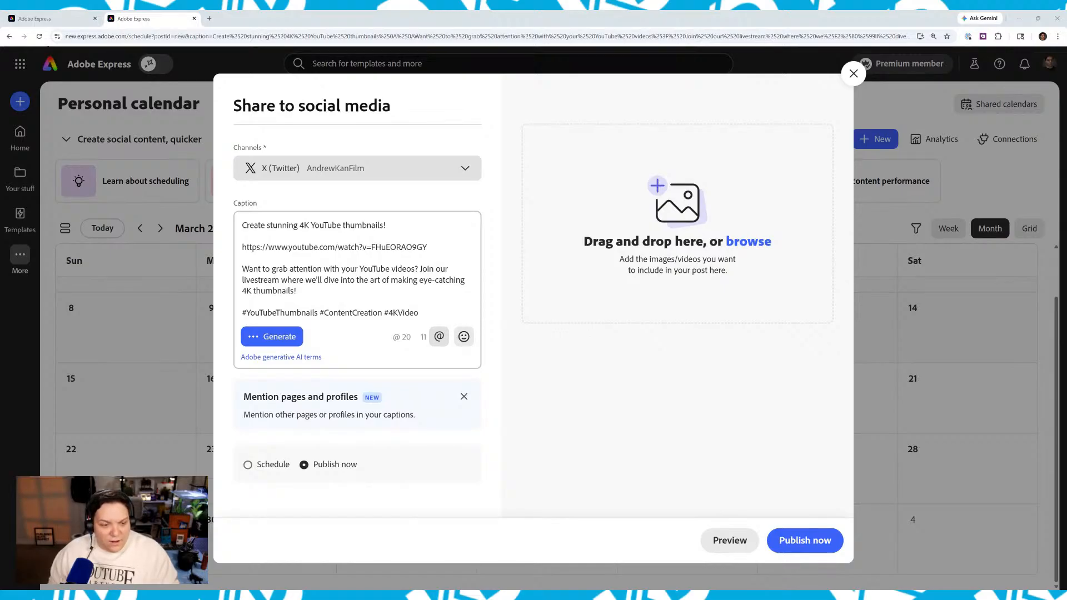
Upload the thumbnail image, then delete it after X rejects its size
left_click_drag(1, 223, 611, 222)
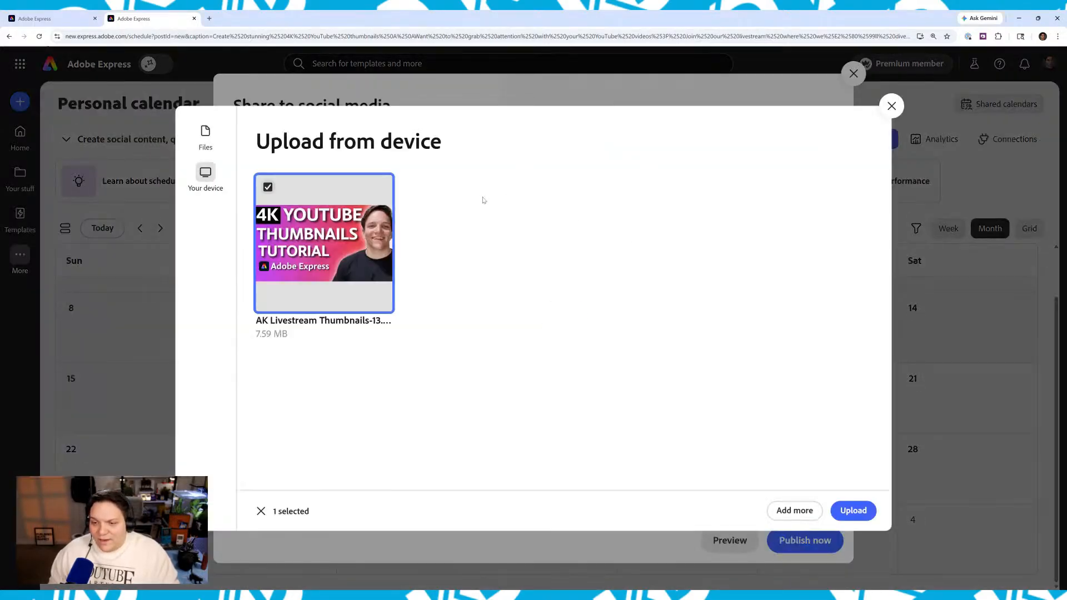
left_click(853, 510)
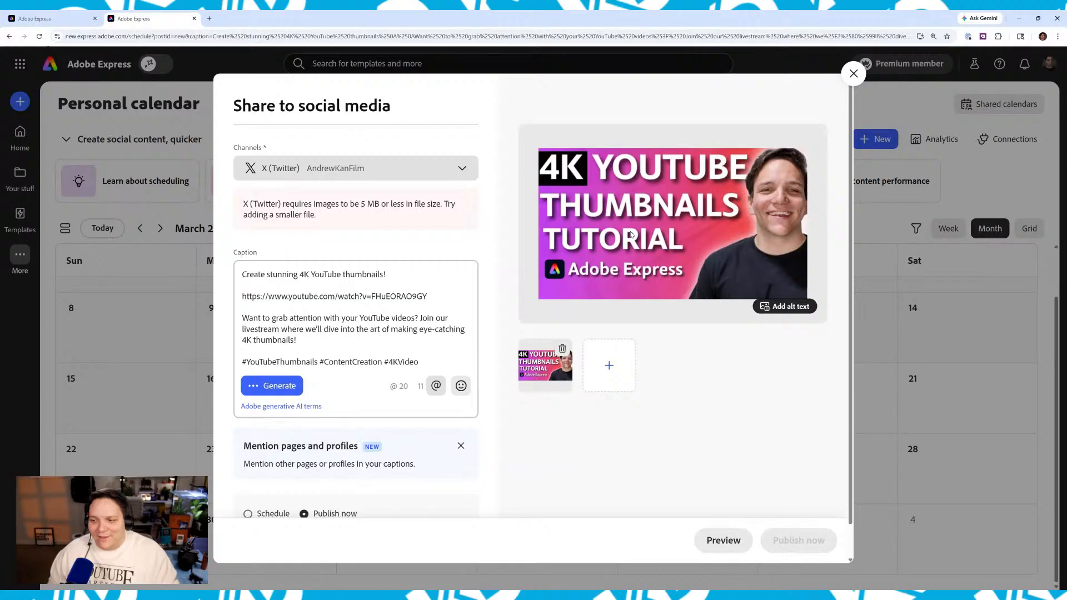
left_click(563, 350)
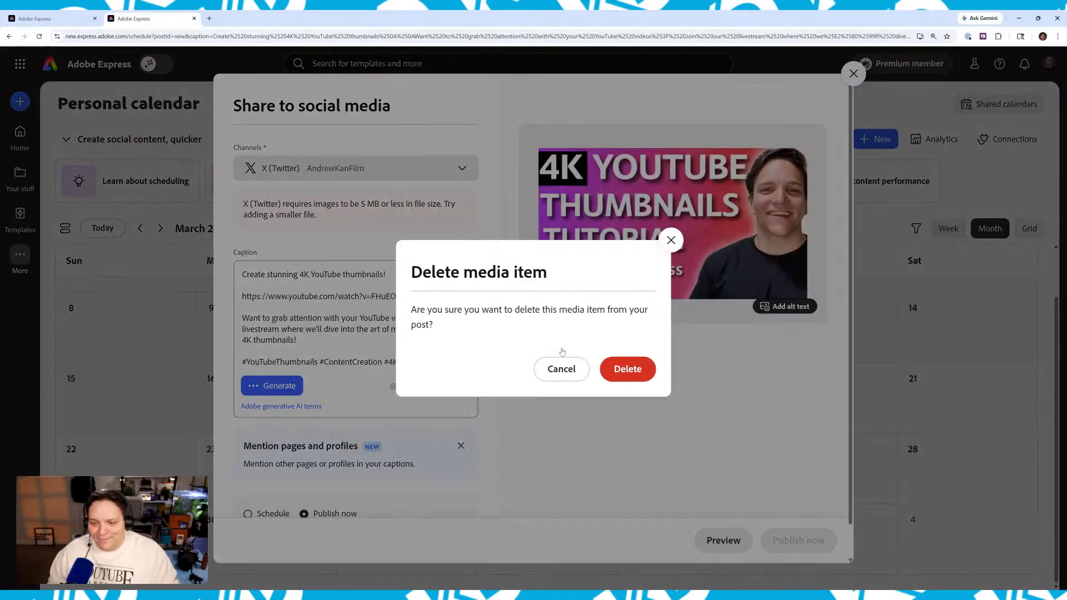
left_click(628, 369)
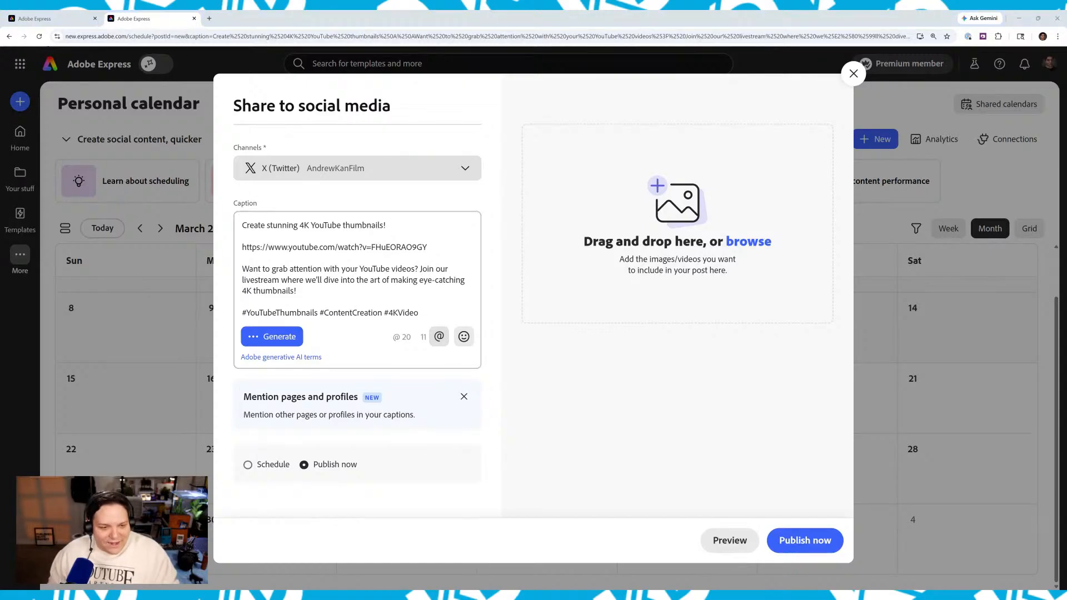
Upload the smaller step-by-step tutorial thumbnail and publish the post to X now
left_click(550, 308)
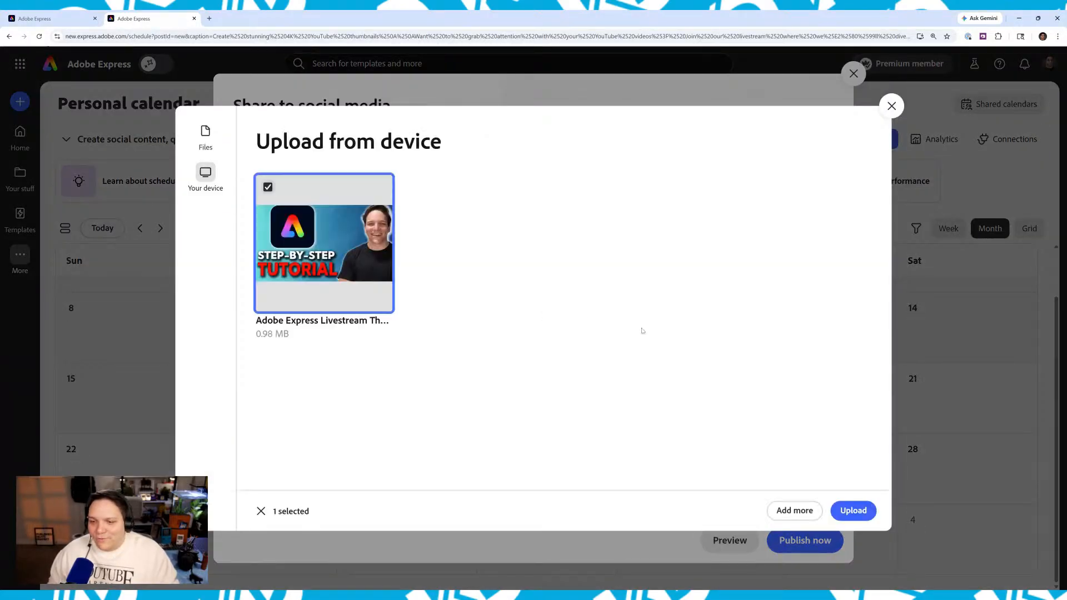
left_click(855, 510)
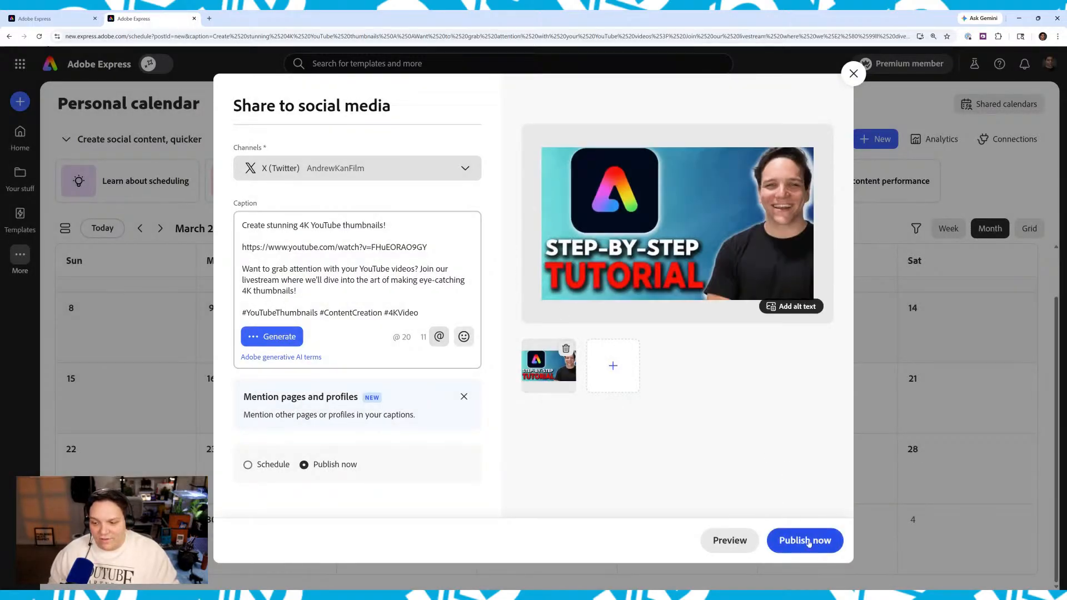
left_click(808, 542)
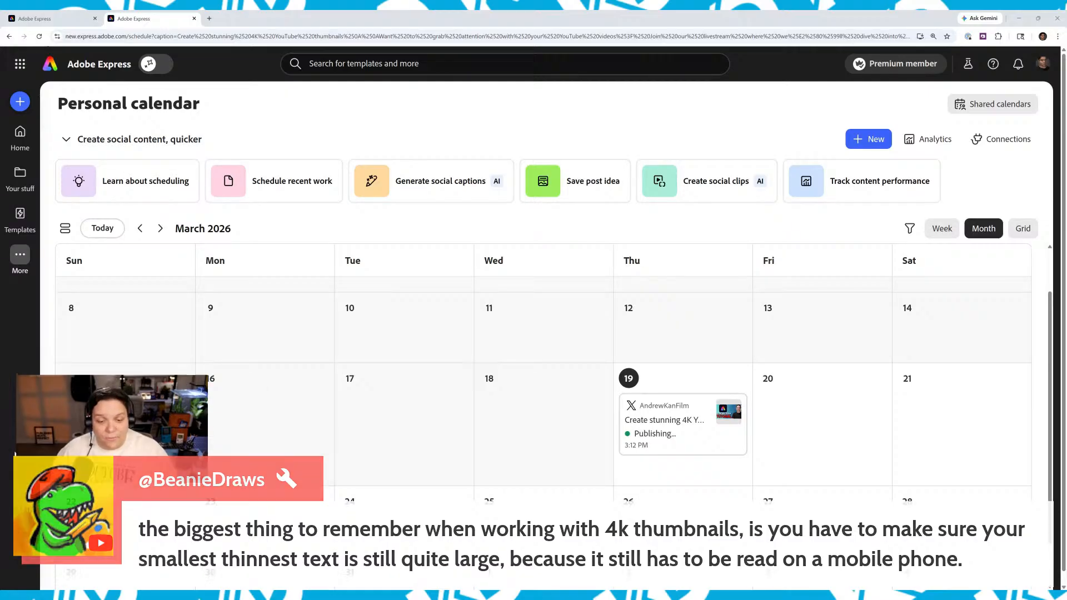
From Home, launch the Remove background card under Quick edits
left_click(20, 135)
scroll(203, 232, "down", 5)
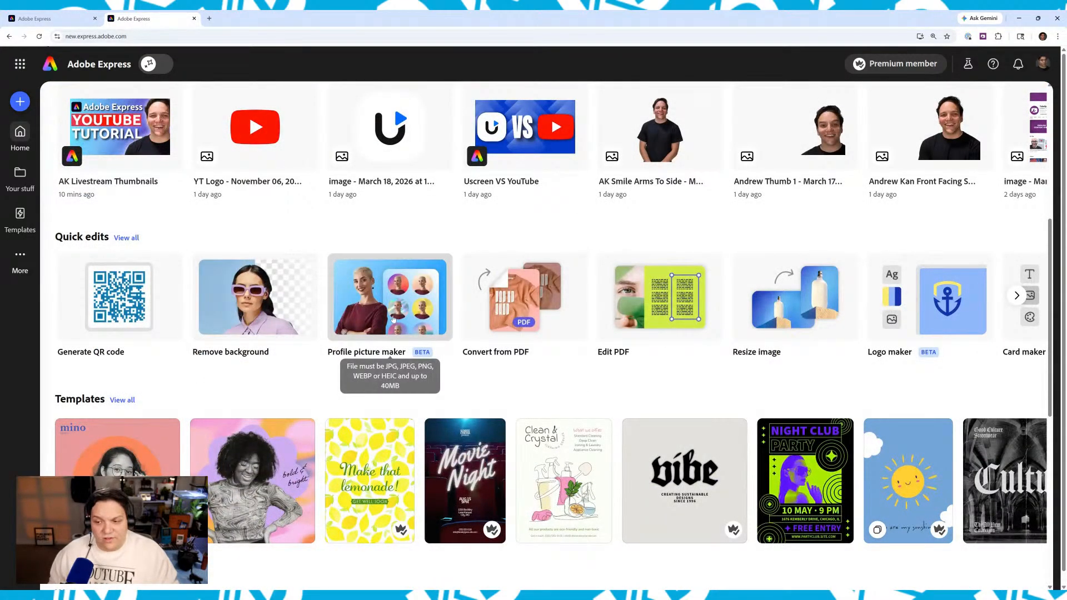
left_click(258, 310)
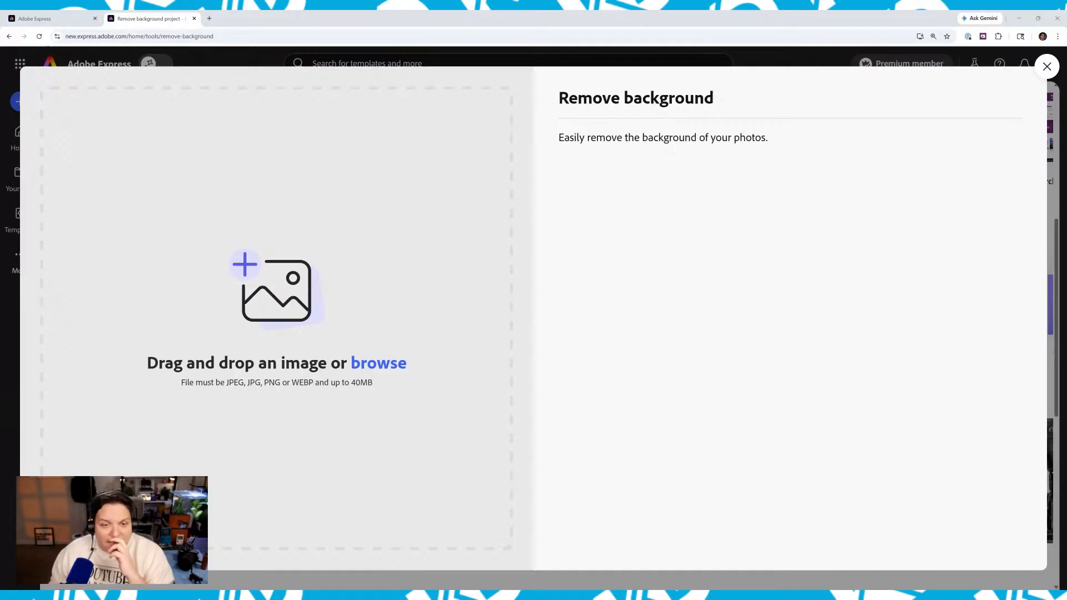
Upload a photo of a man for background removal and give the cutout a Transparent backdrop
left_click_drag(1, 312, 277, 318)
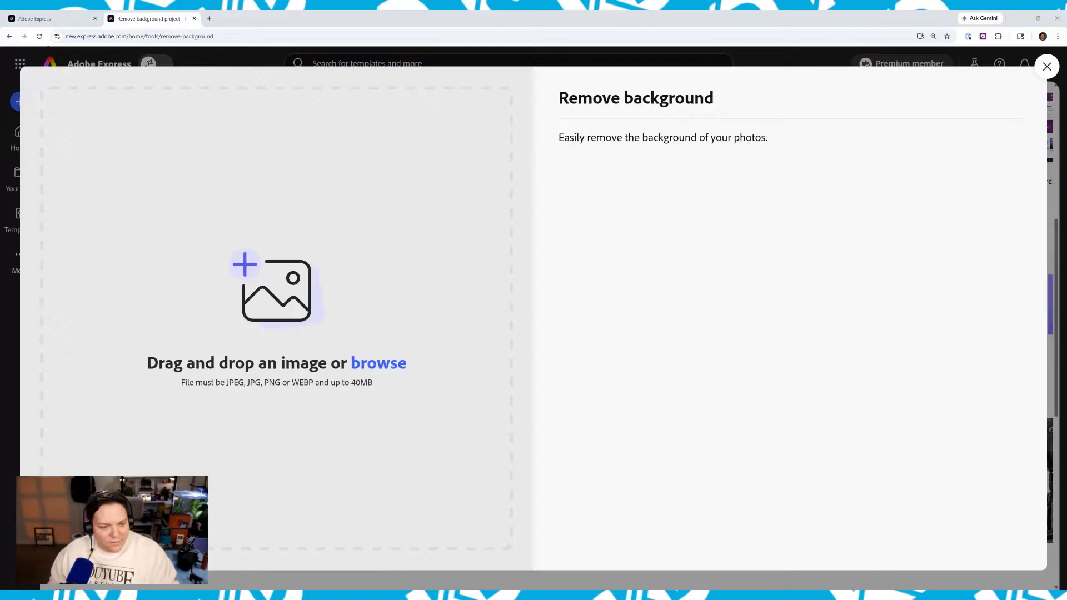
left_click_drag(164, 46, 276, 311)
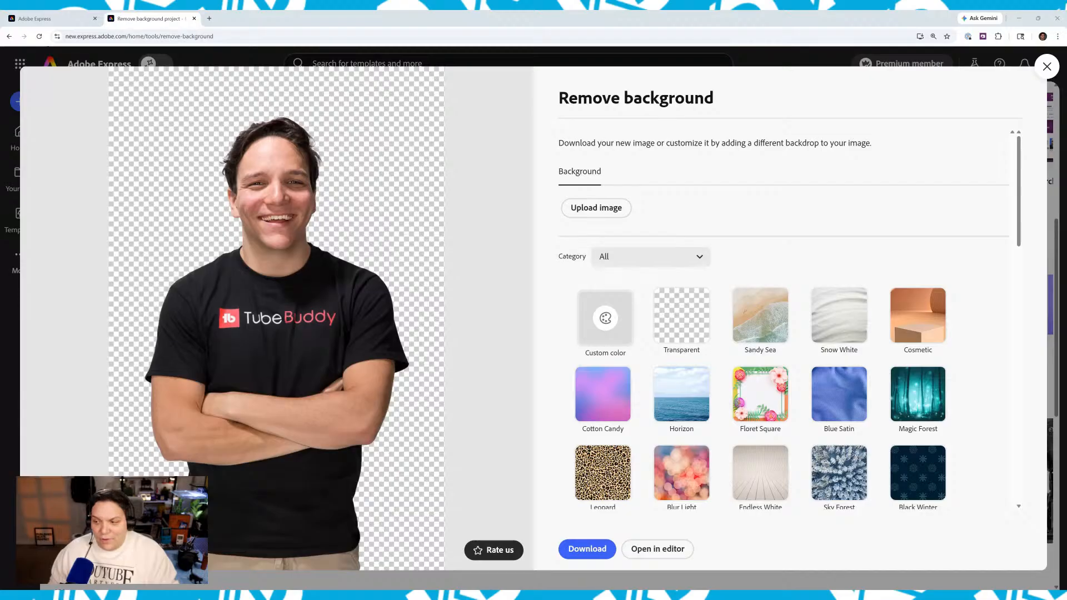
left_click(760, 333)
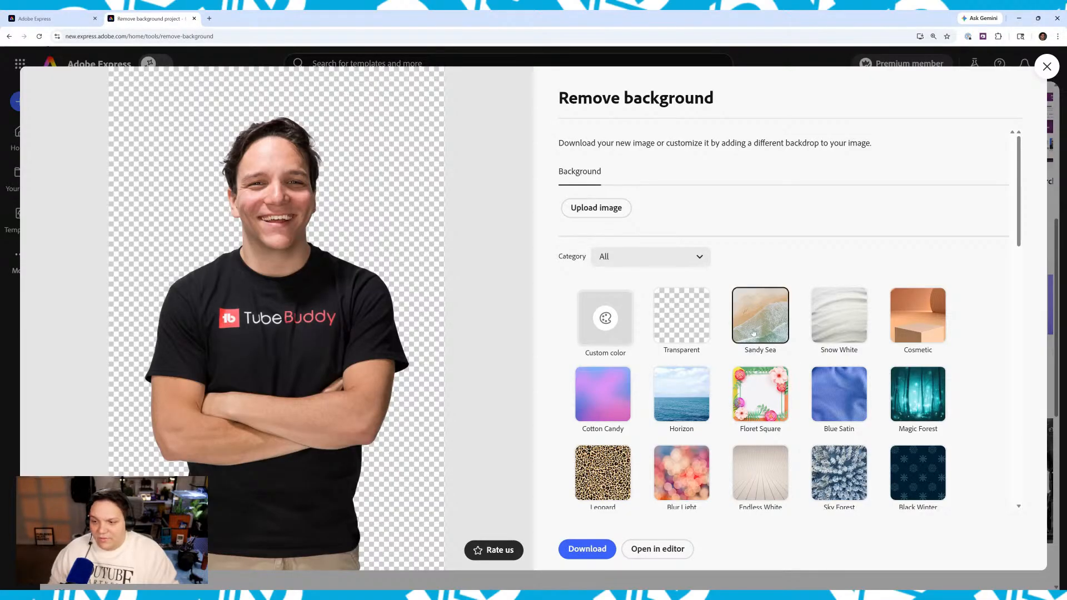
left_click(825, 330)
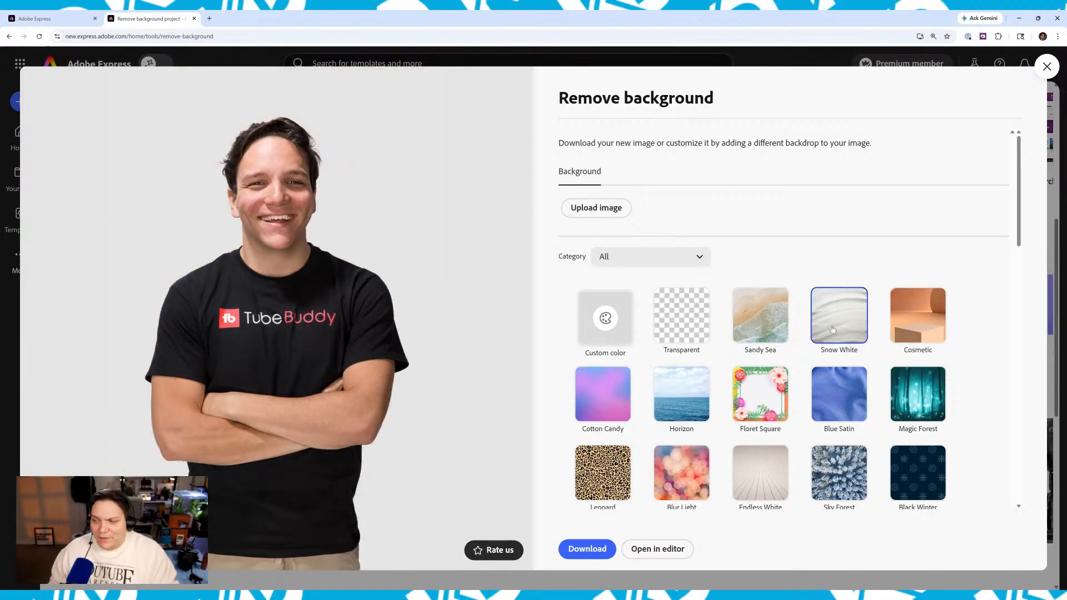
left_click(679, 333)
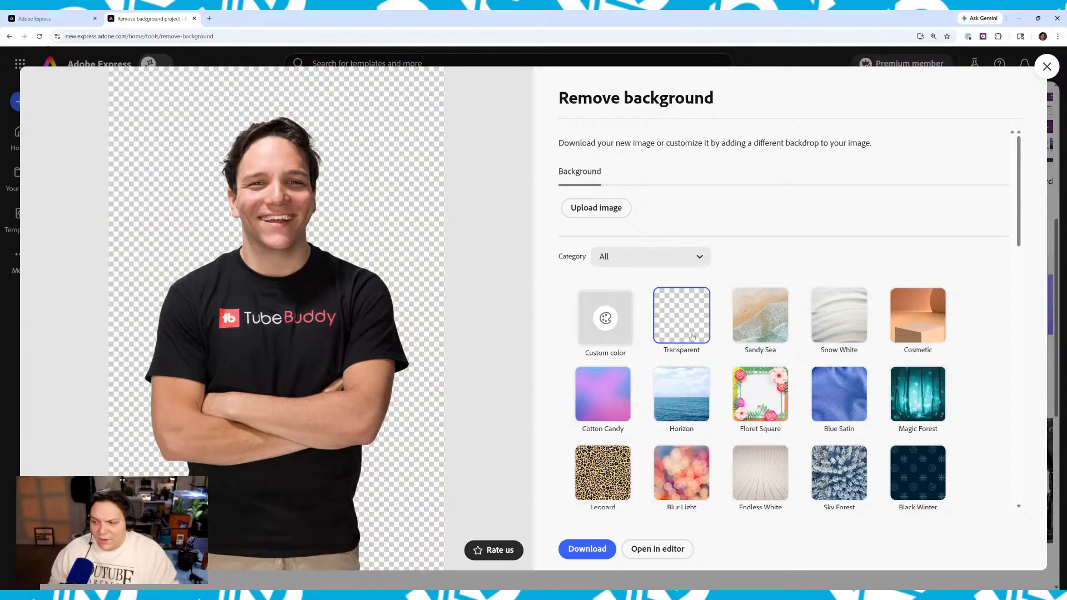
scroll(683, 392, "down", 15)
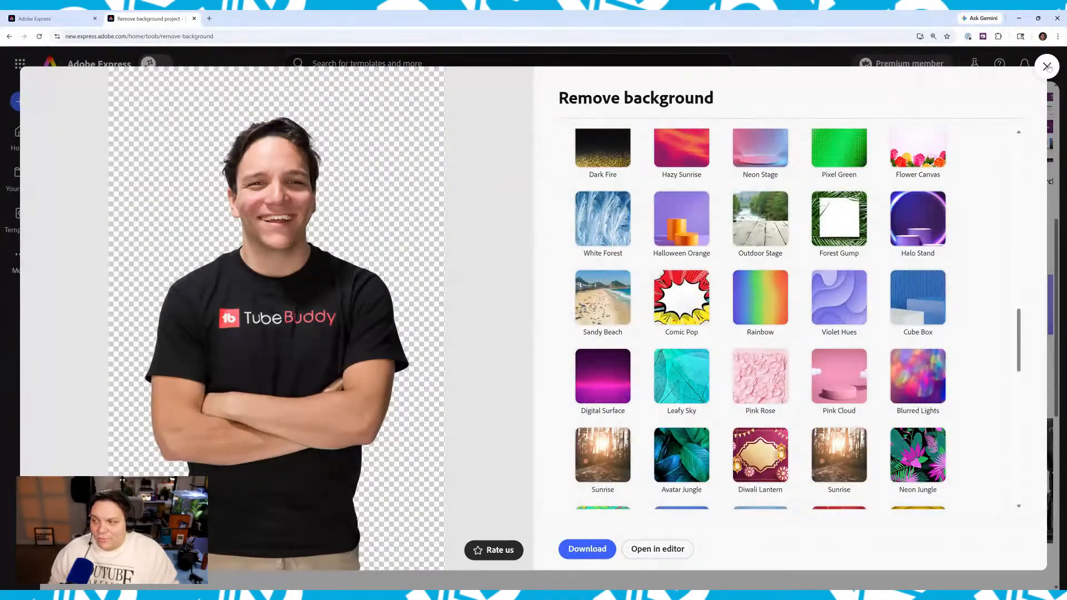
left_click(1047, 66)
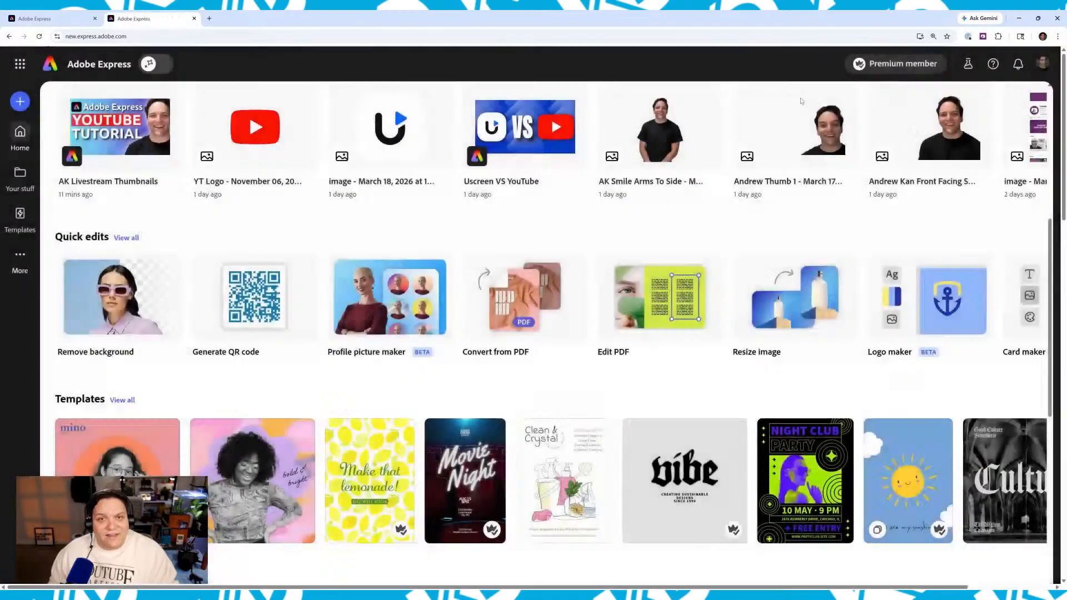
left_click(254, 327)
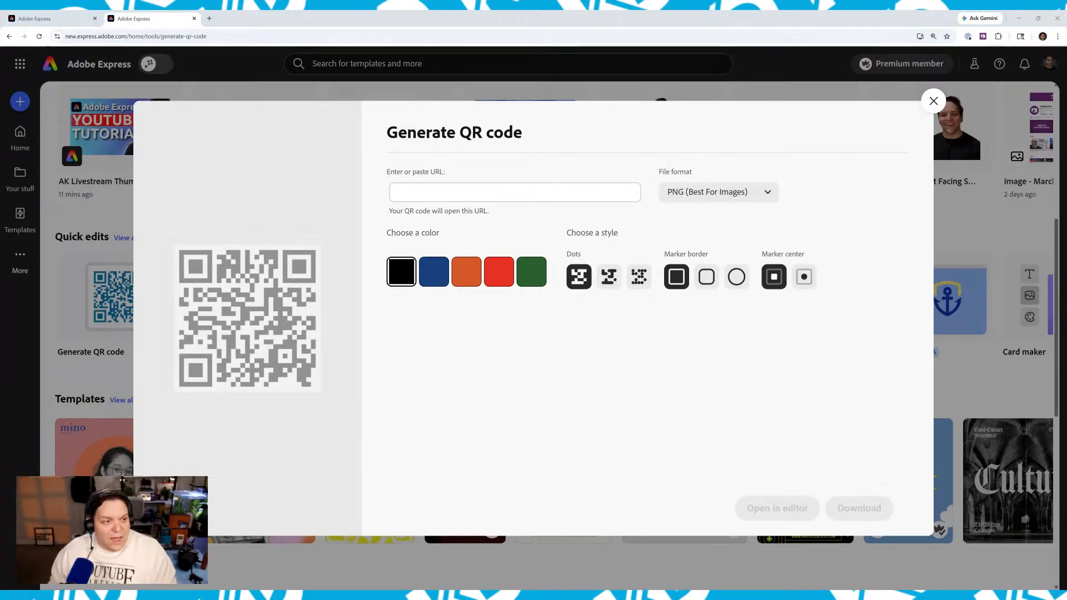
left_click(636, 190)
type("https://www.youtube.com/@AndrewK")
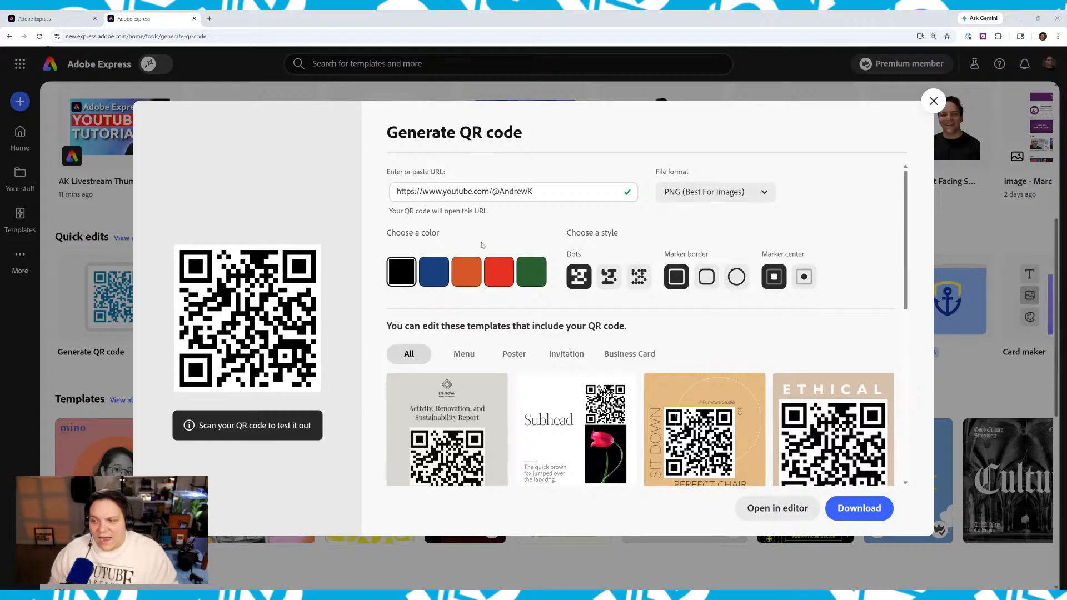
left_click(622, 357)
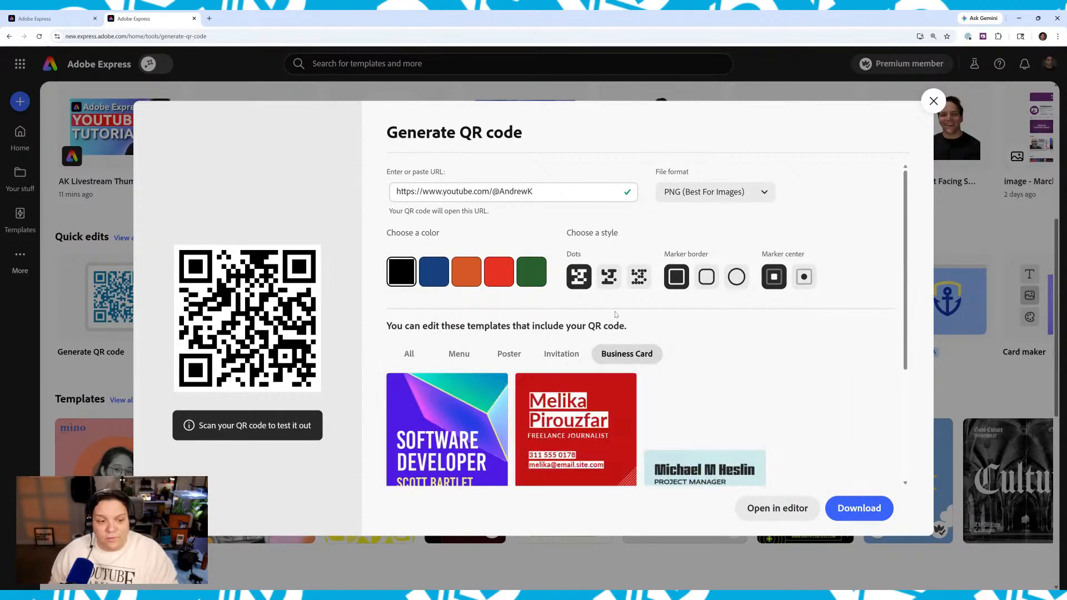
scroll(612, 319, "down", 5)
scroll(615, 315, "down", 3)
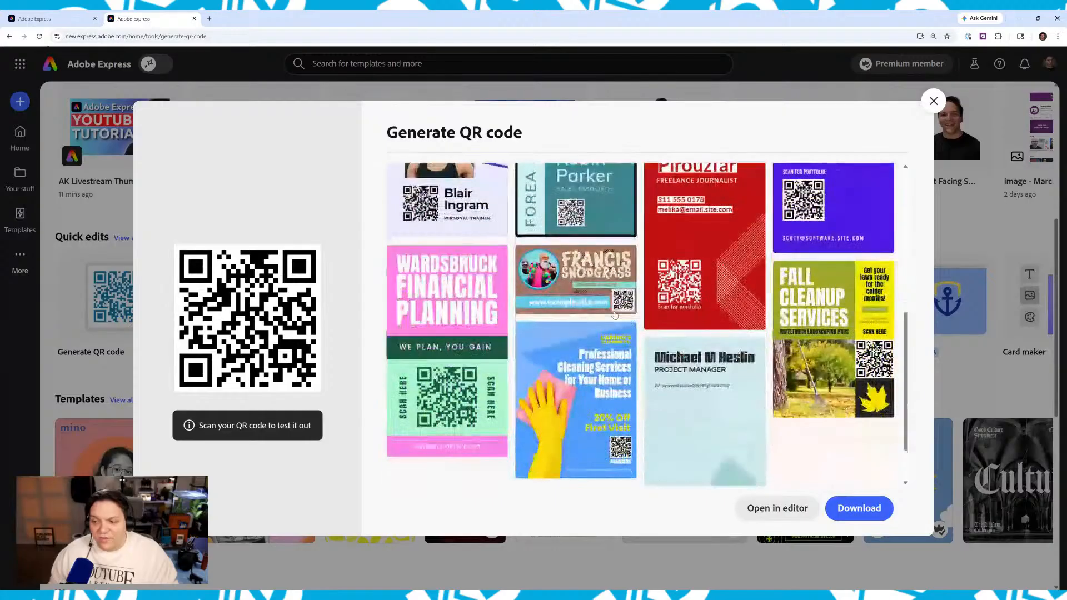
scroll(614, 315, "up", 8)
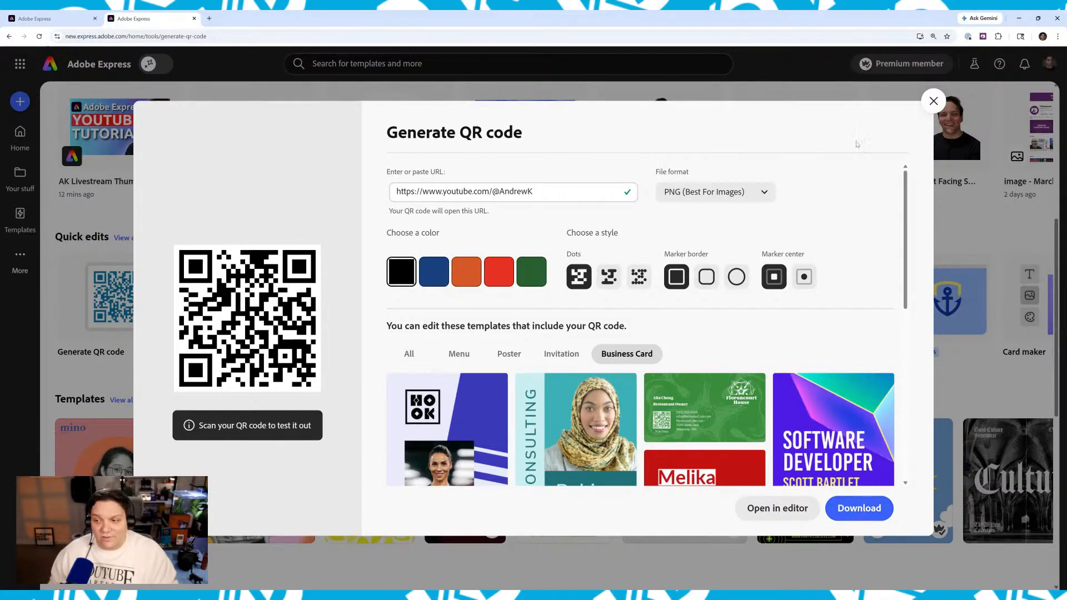
left_click(933, 101)
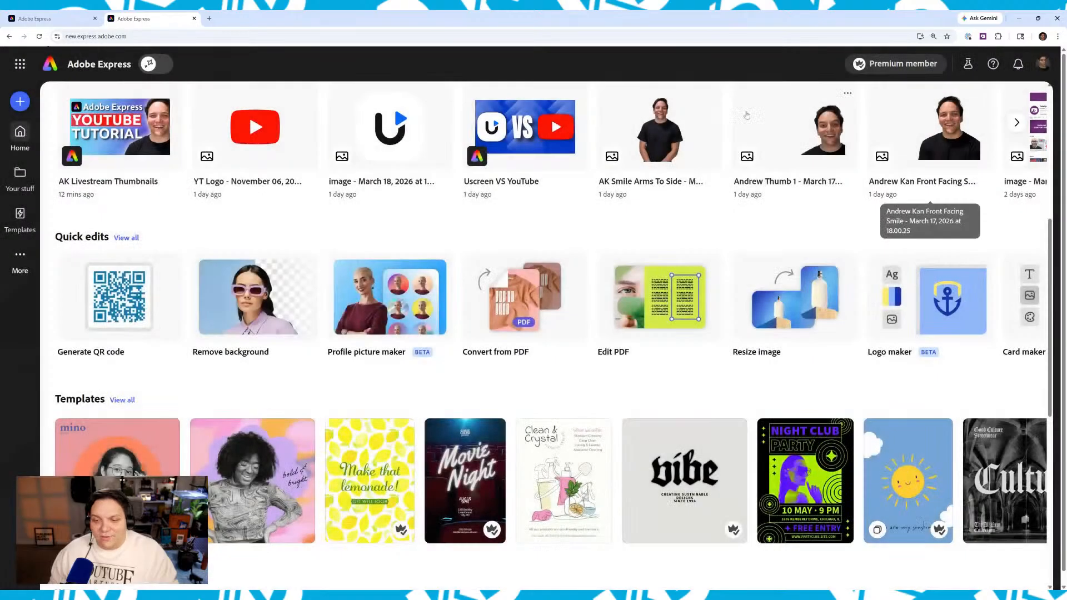
left_click(131, 239)
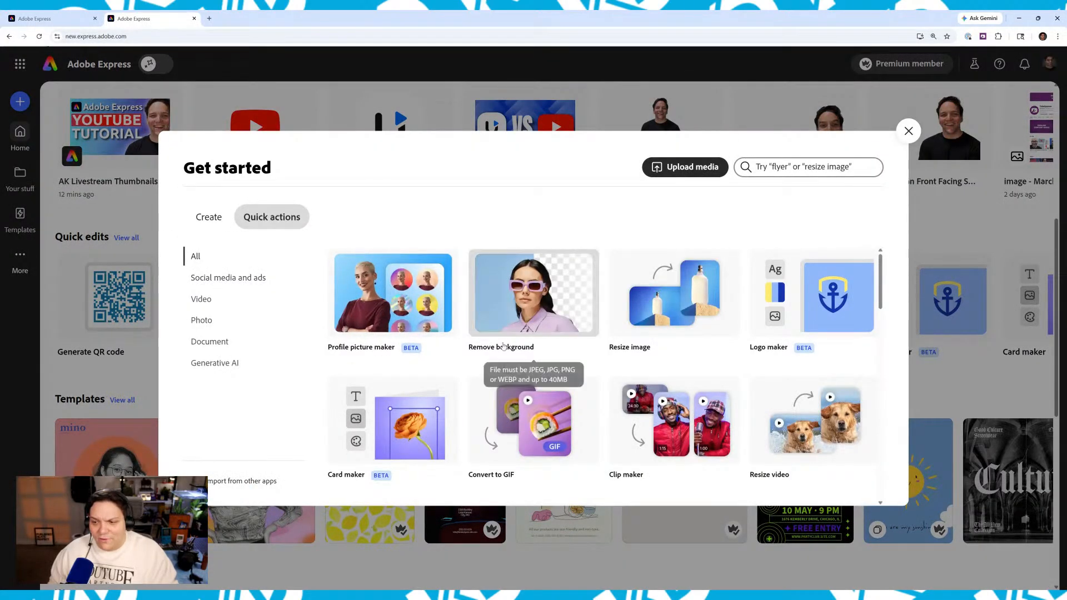
scroll(508, 343, "down", 3)
scroll(507, 343, "down", 4)
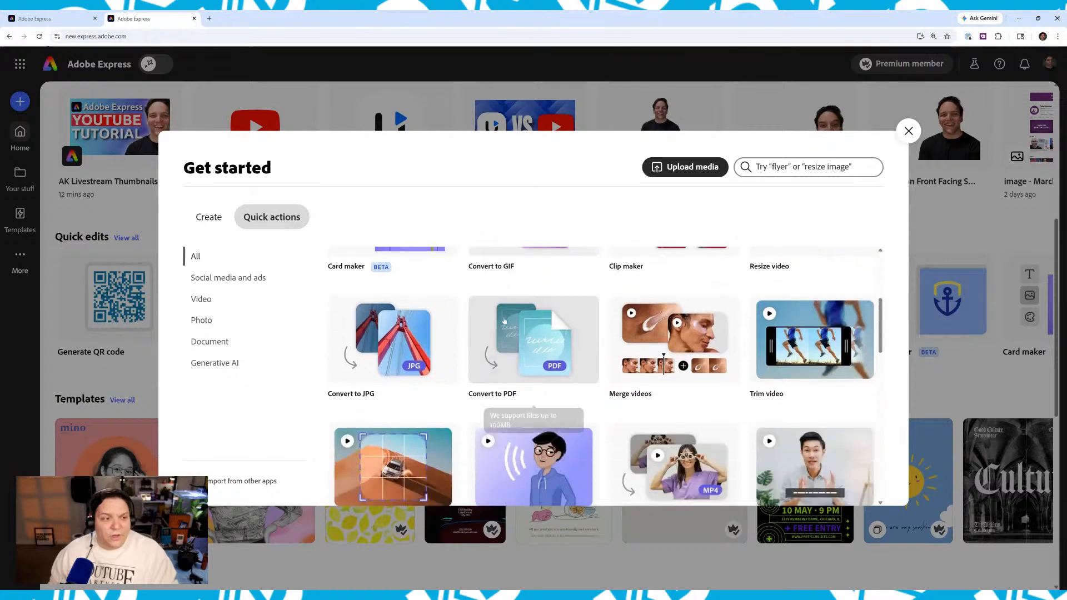
scroll(504, 320, "down", 2)
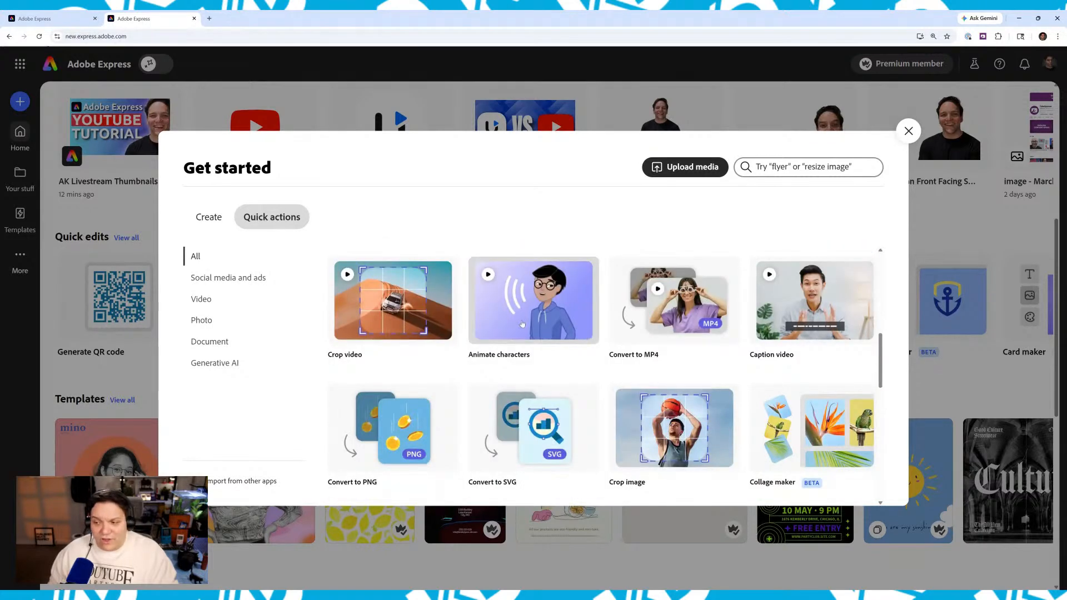
scroll(522, 324, "down", 2)
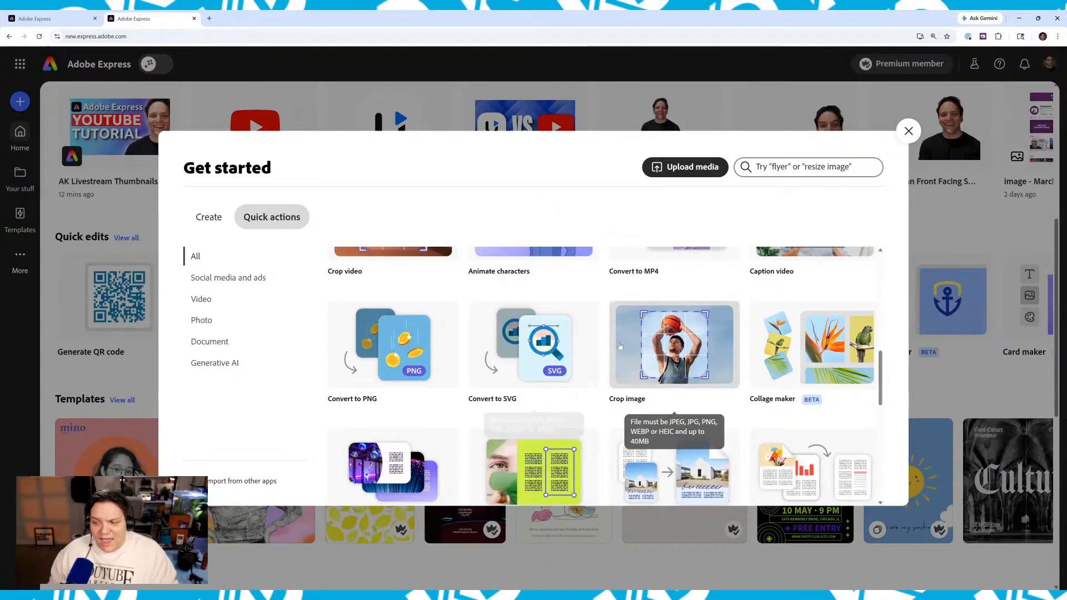
scroll(723, 341, "down", 2)
scroll(489, 444, "down", 3)
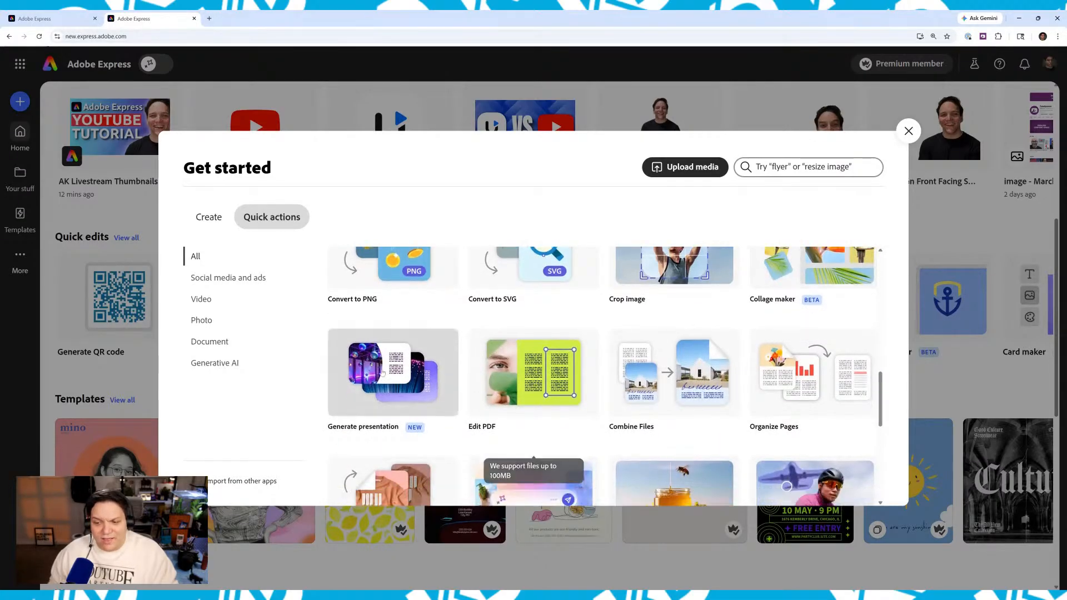
scroll(447, 344, "down", 2)
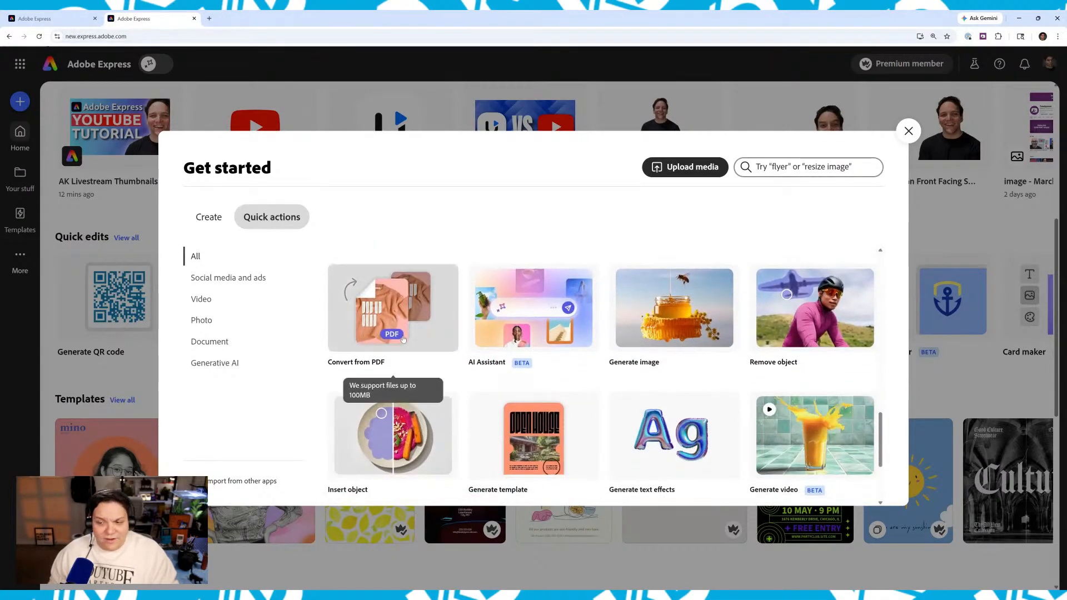
scroll(403, 340, "down", 3)
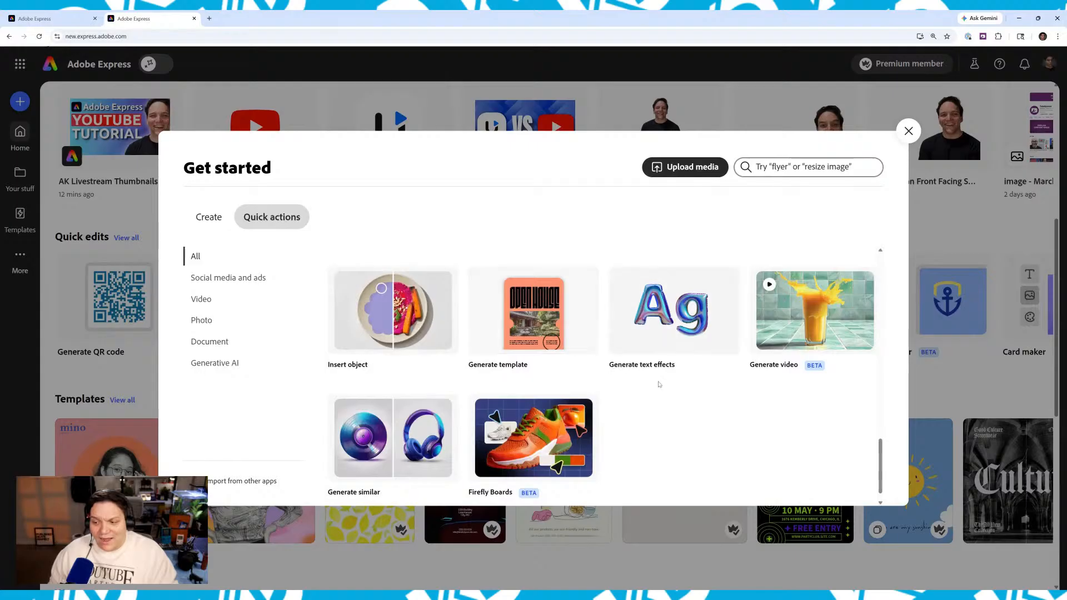
scroll(660, 385, "up", 1)
scroll(660, 386, "up", 7)
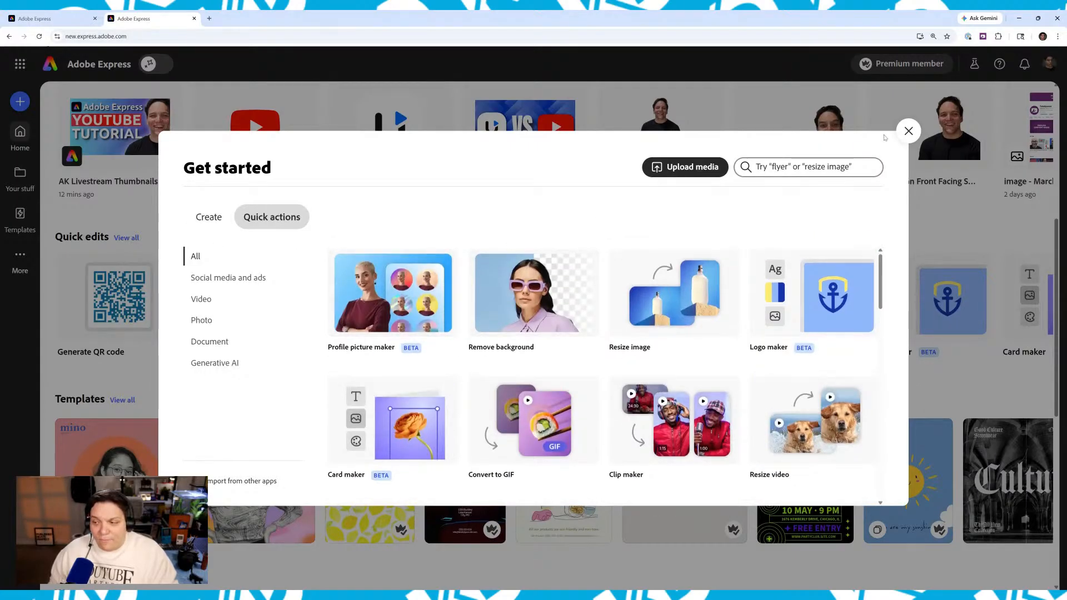
left_click(908, 131)
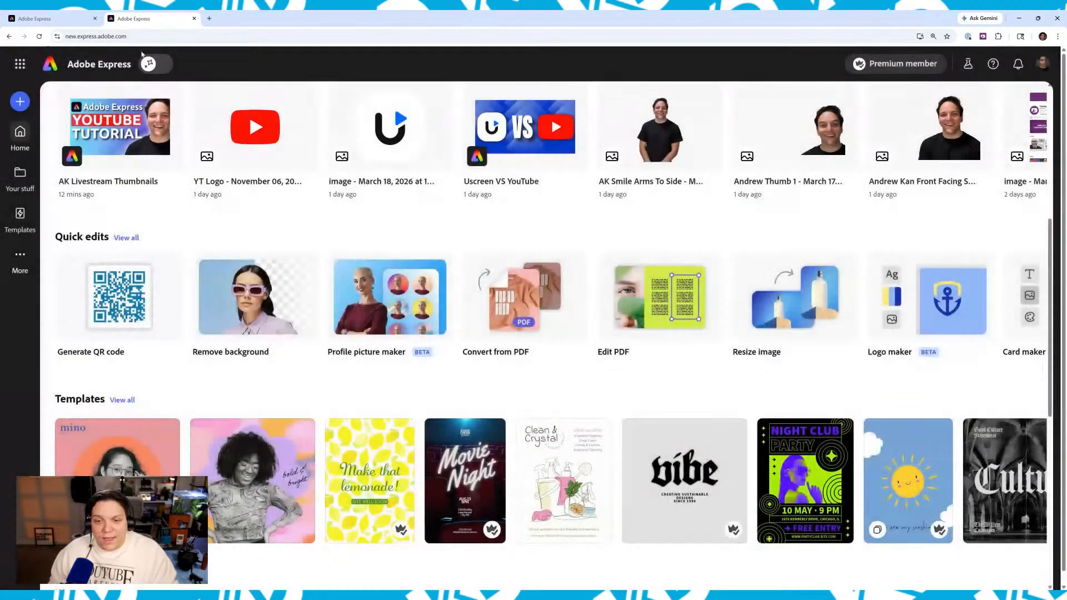
Start a new design and browse the social media, ads and video size presets
left_click(21, 101)
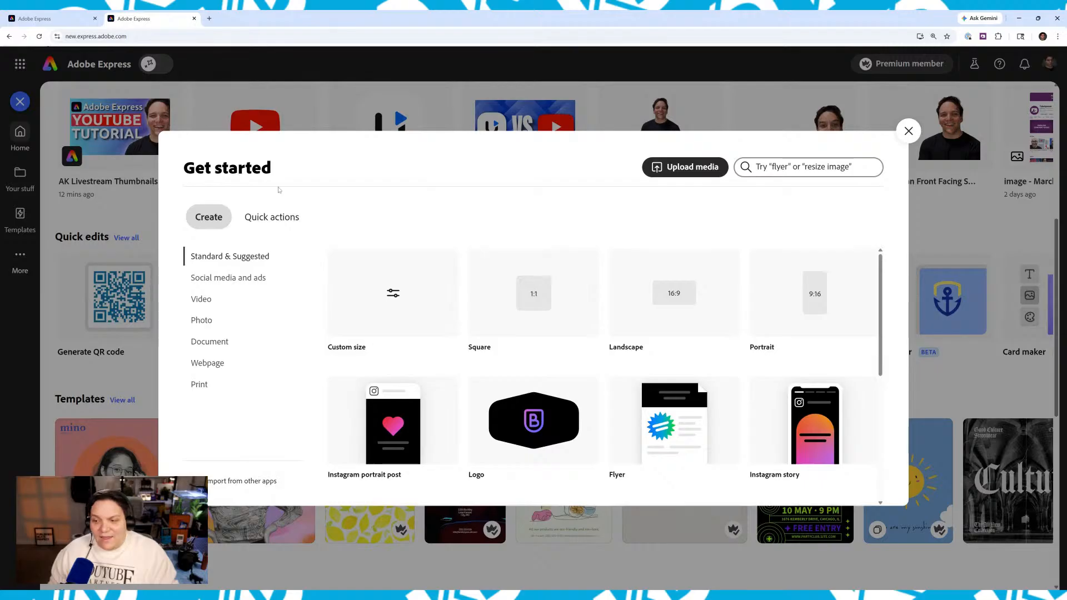
left_click(220, 282)
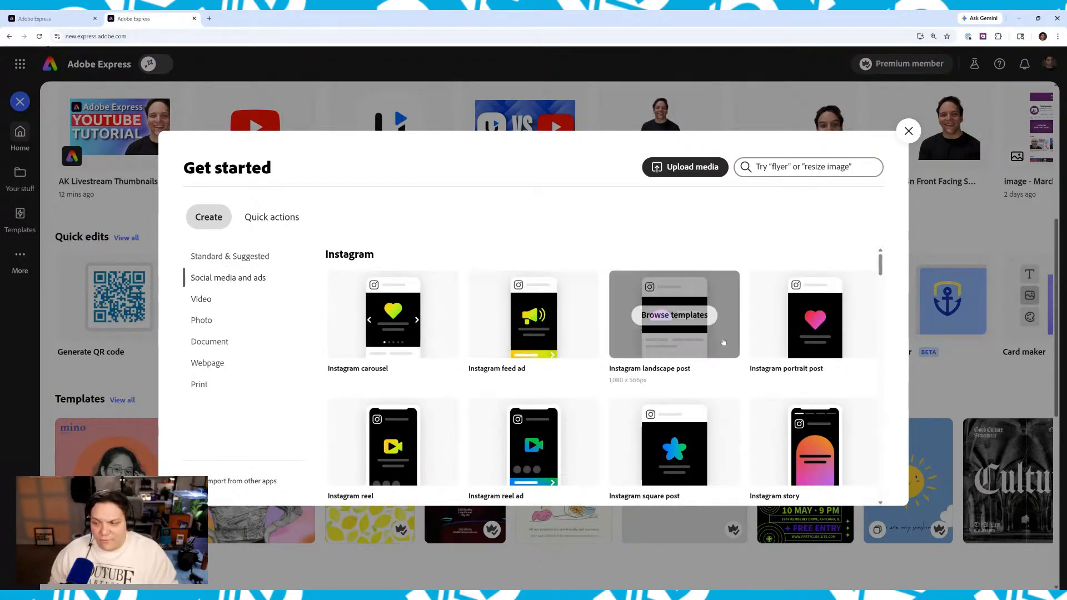
scroll(408, 366, "down", 1)
scroll(409, 366, "down", 3)
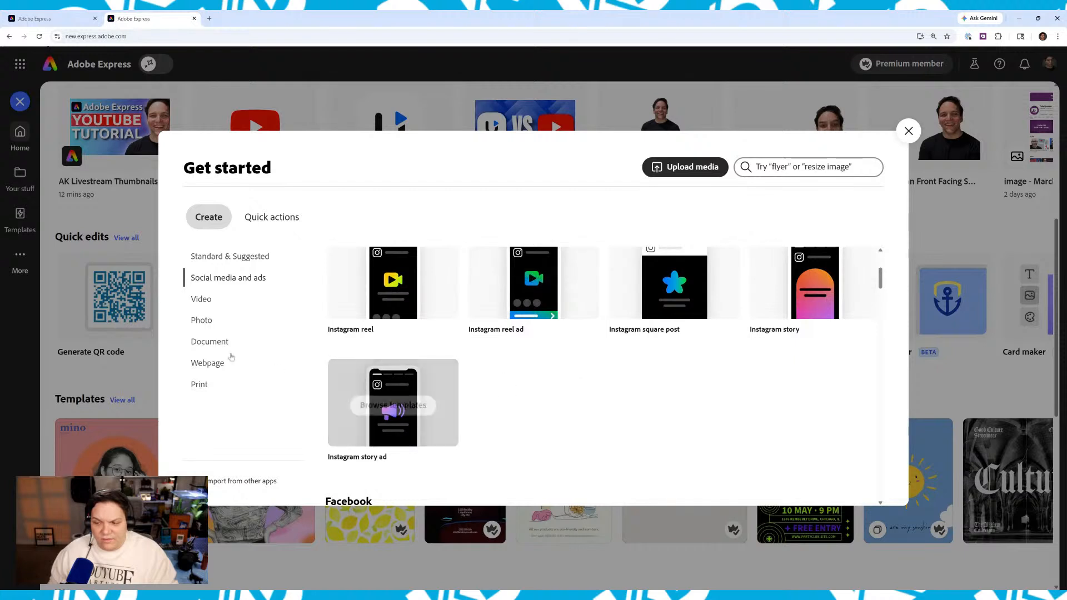
left_click(201, 299)
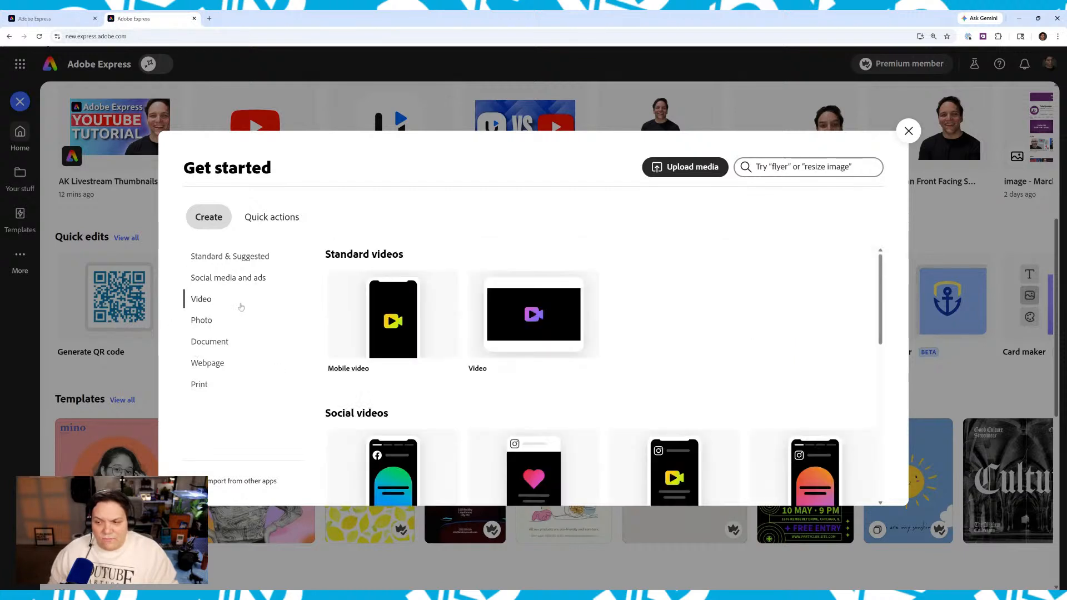
scroll(535, 312, "down", 2)
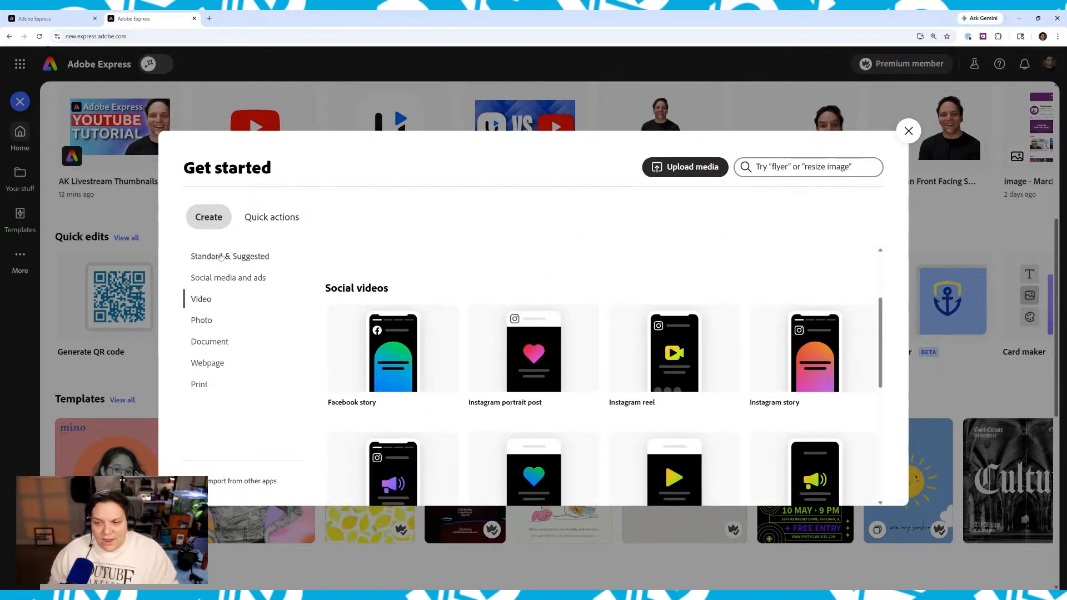
left_click(222, 256)
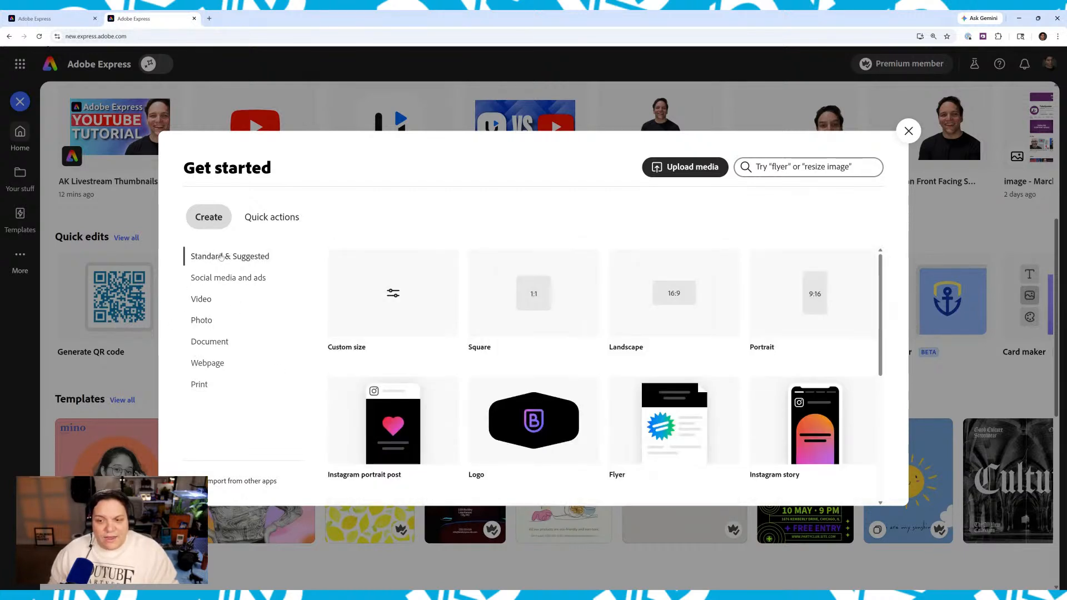
Create a custom-size canvas of 3840 × 2160 px
left_click(397, 298)
left_click(519, 292)
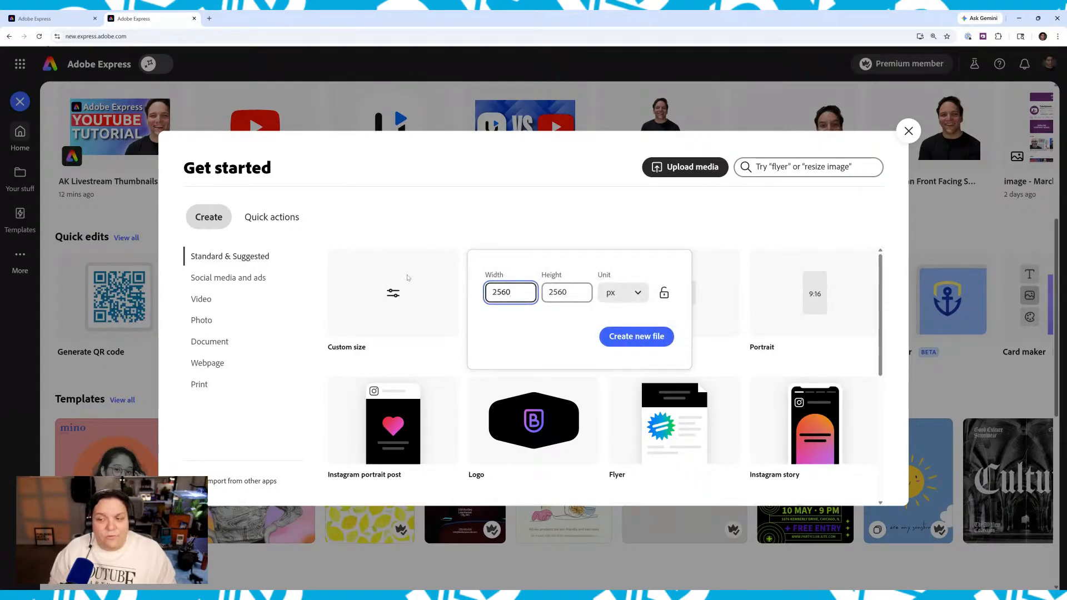
key("BackSpace")
key("BackSpace")
key("BackSpace")
key("BackSpace")
type("3840")
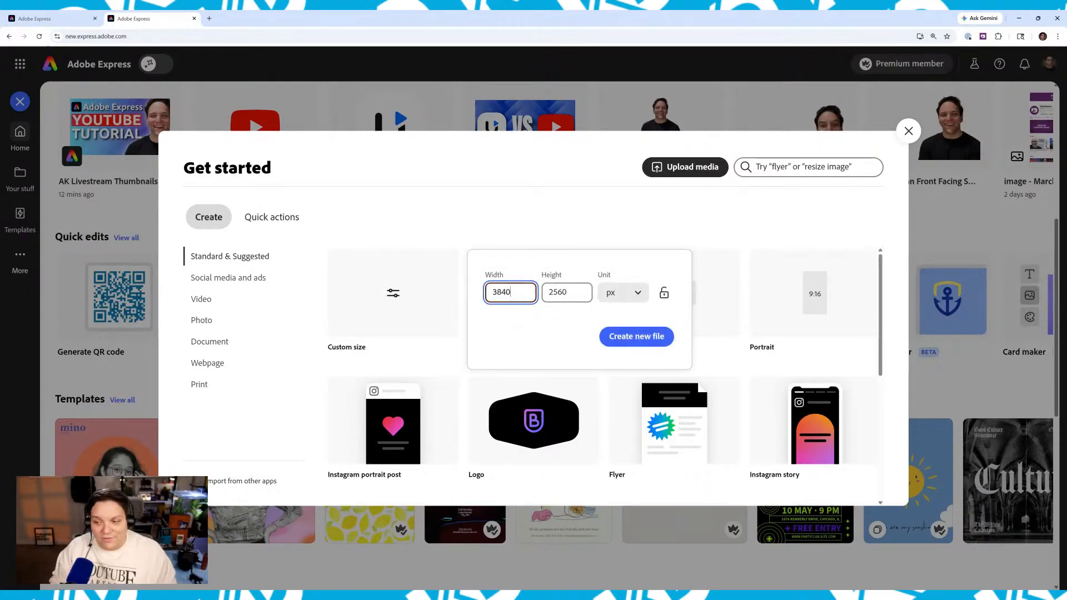
left_click(558, 293)
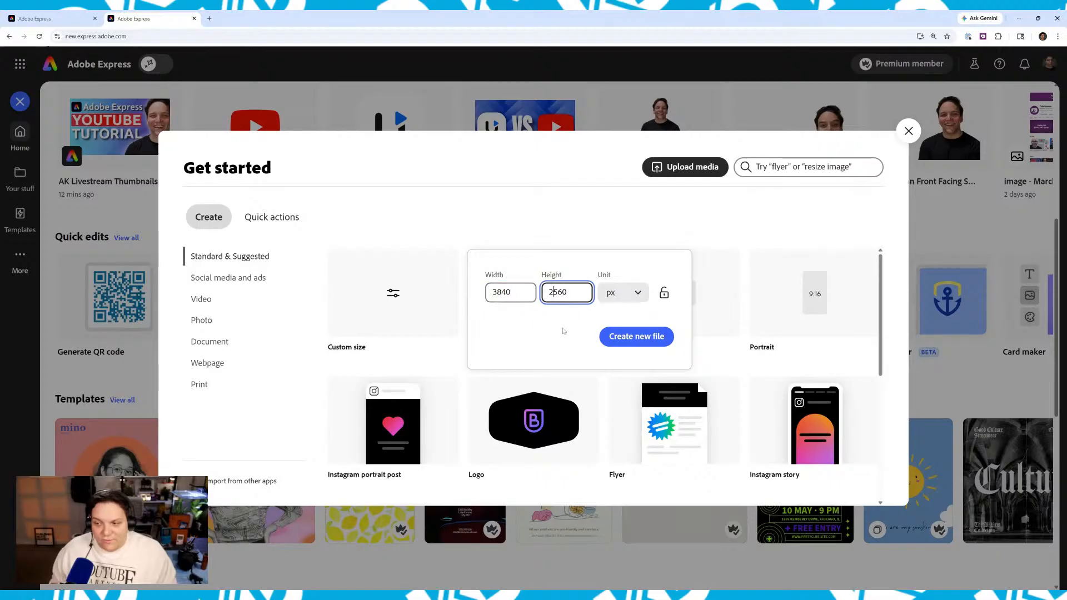
key("BackSpace")
type("1")
left_click(637, 336)
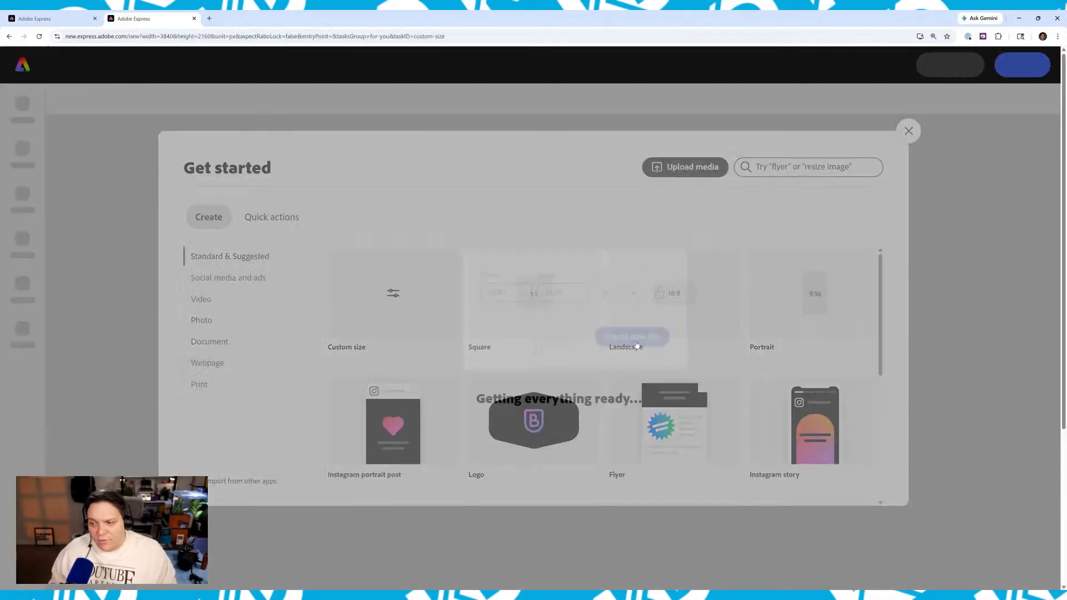
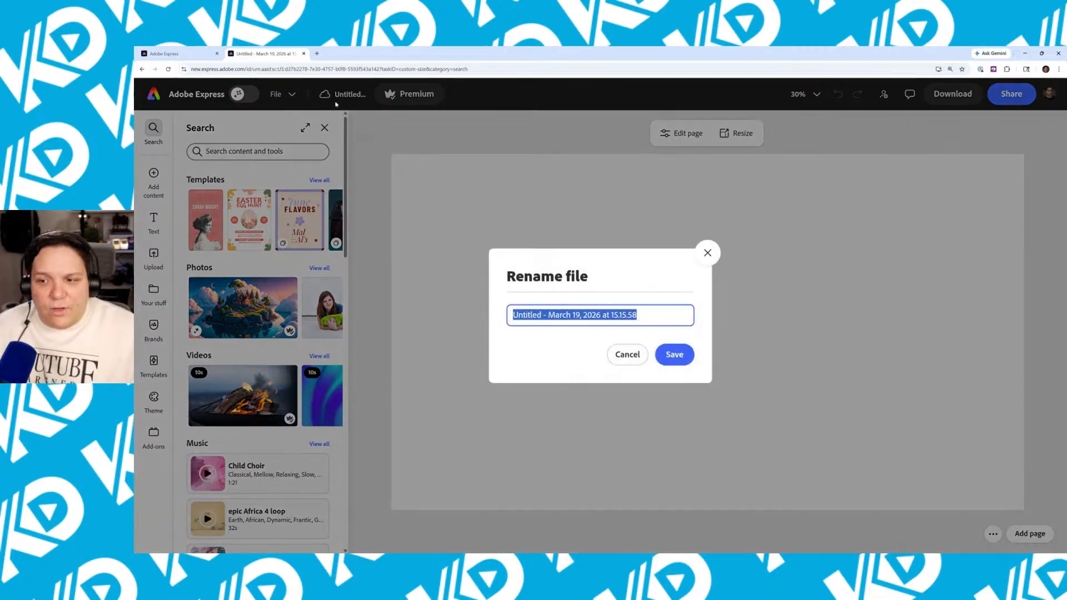
Rename the design to 'YouTube Thumbnail 4K Demo File' and bring up the Edit page options
left_click(706, 253)
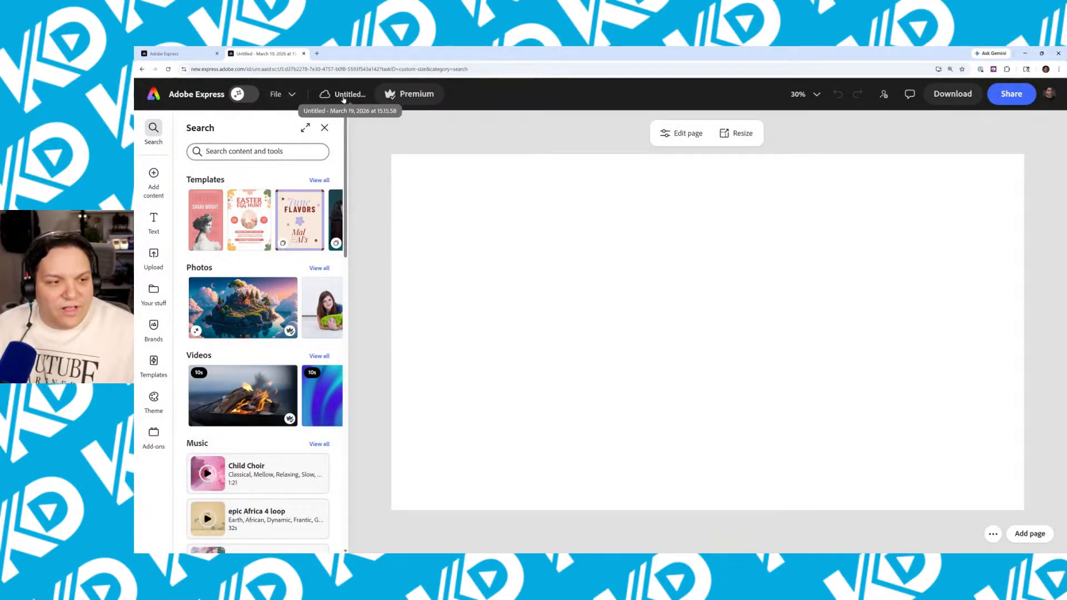
left_click(343, 98)
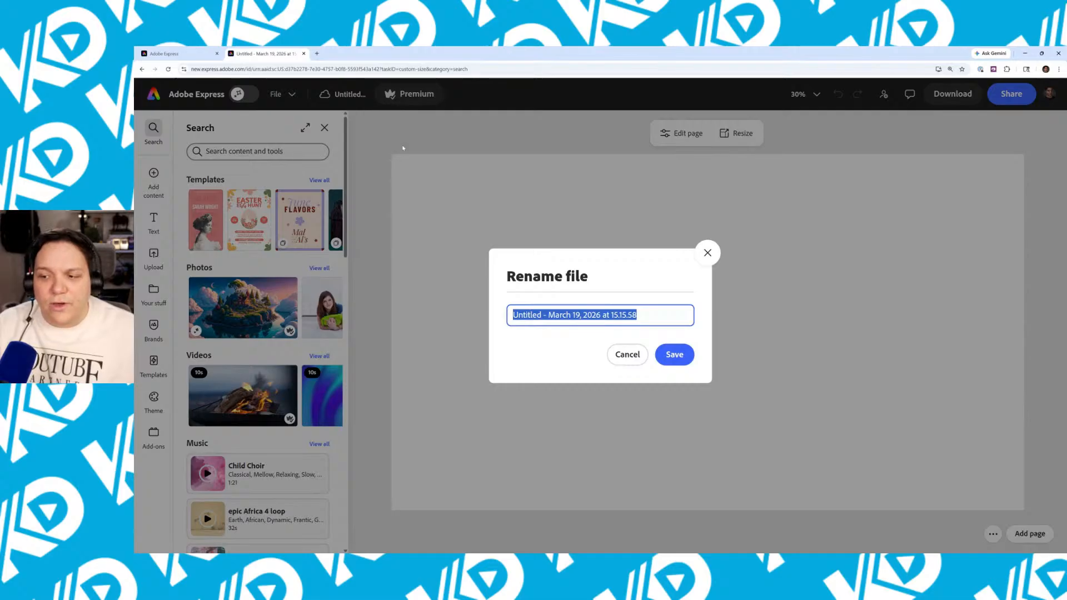
type("YouTube ")
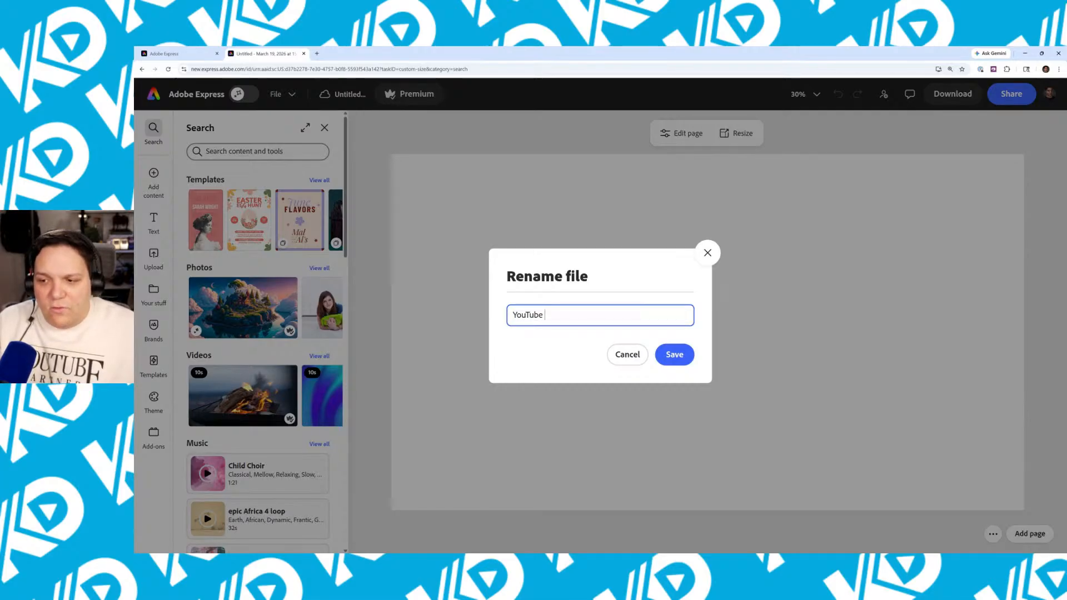
type("Thumbnail ")
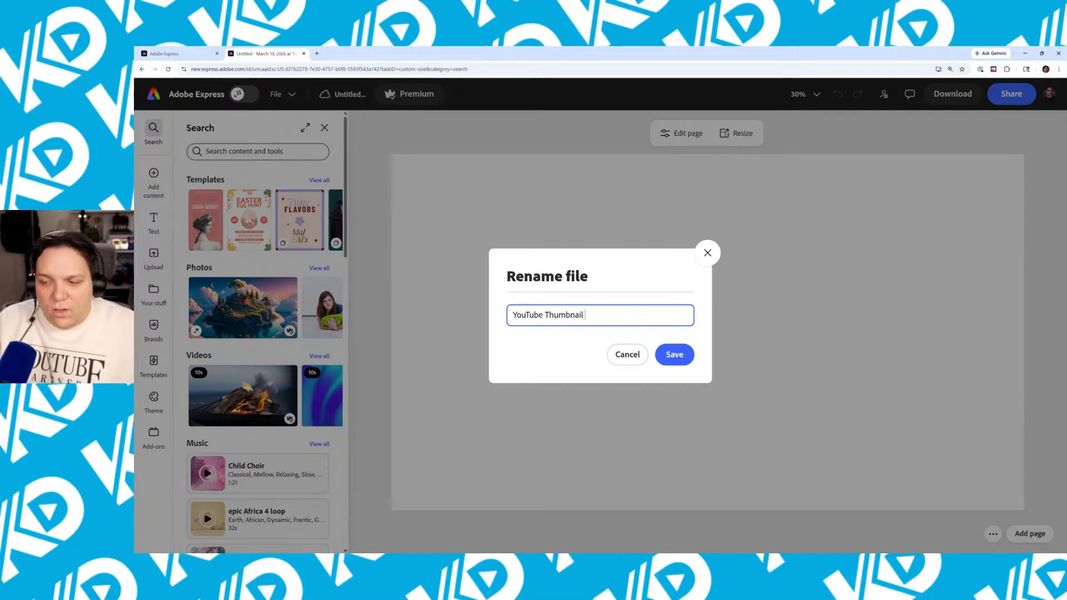
type("4K Demo File")
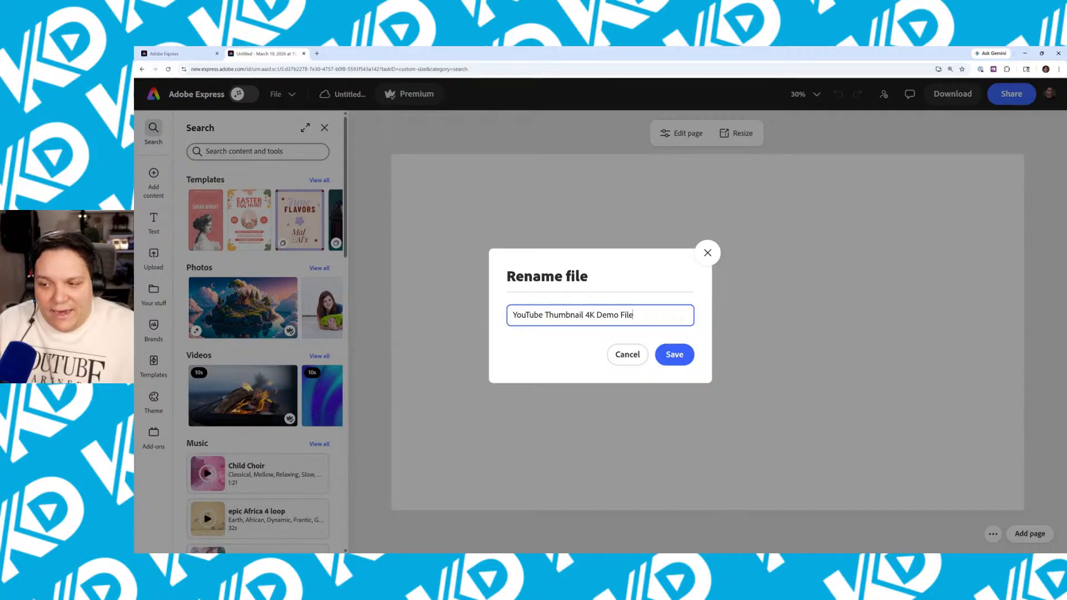
key("Return")
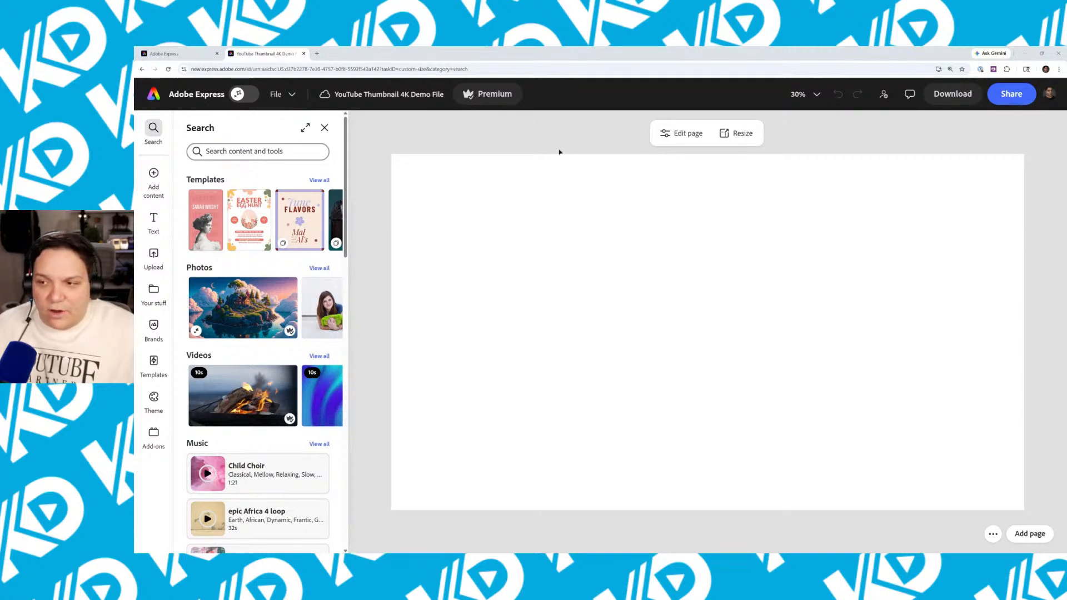
left_click(682, 134)
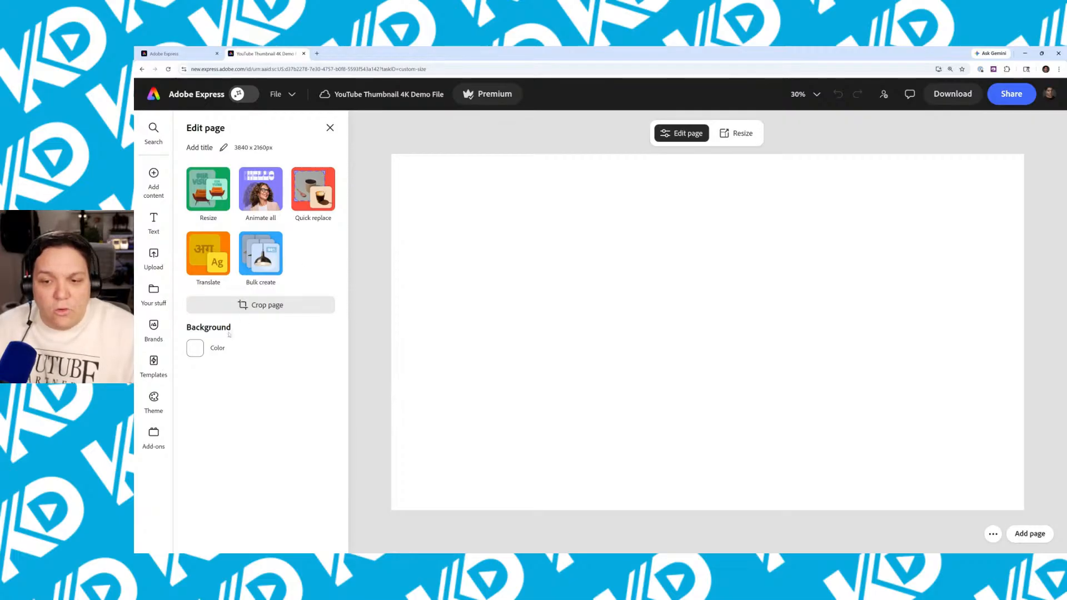
Try red, blue, green, grey, yellow, white, purple and navy solid page backgrounds
left_click(195, 349)
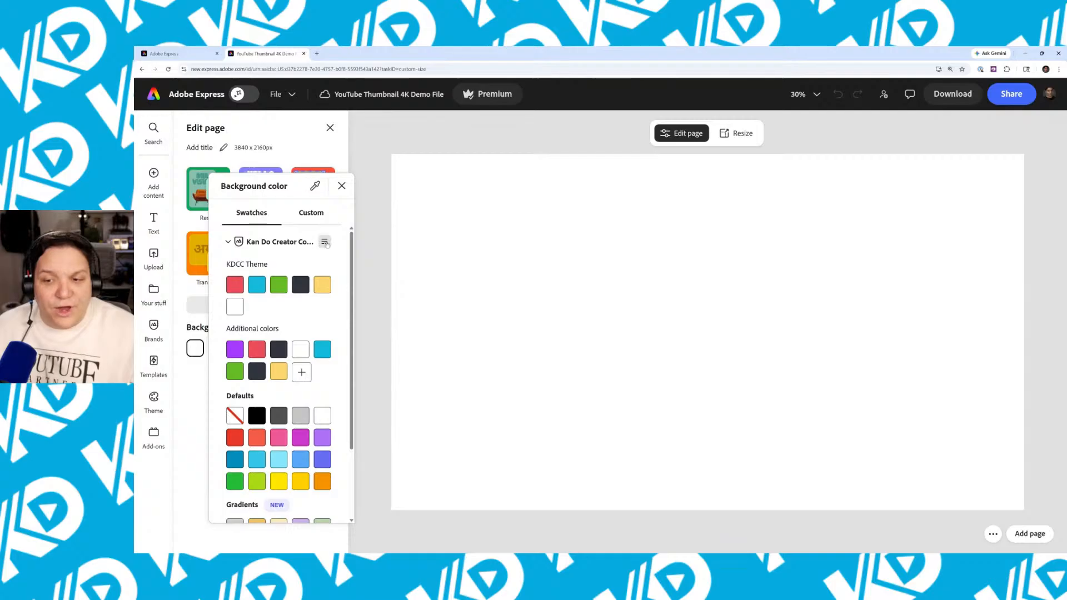
left_click(237, 288)
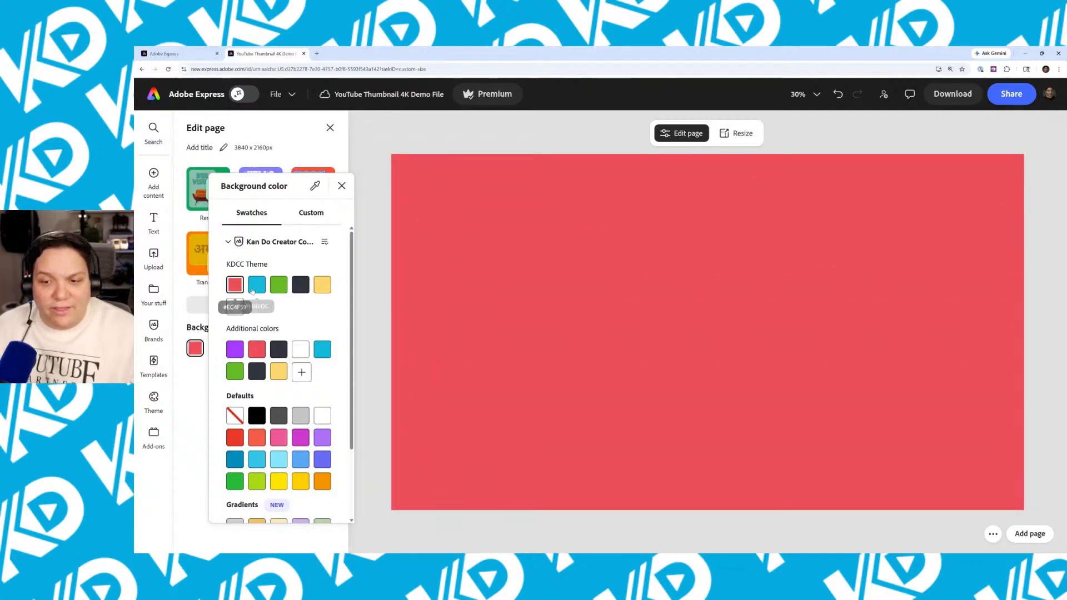
left_click(260, 291)
left_click(283, 293)
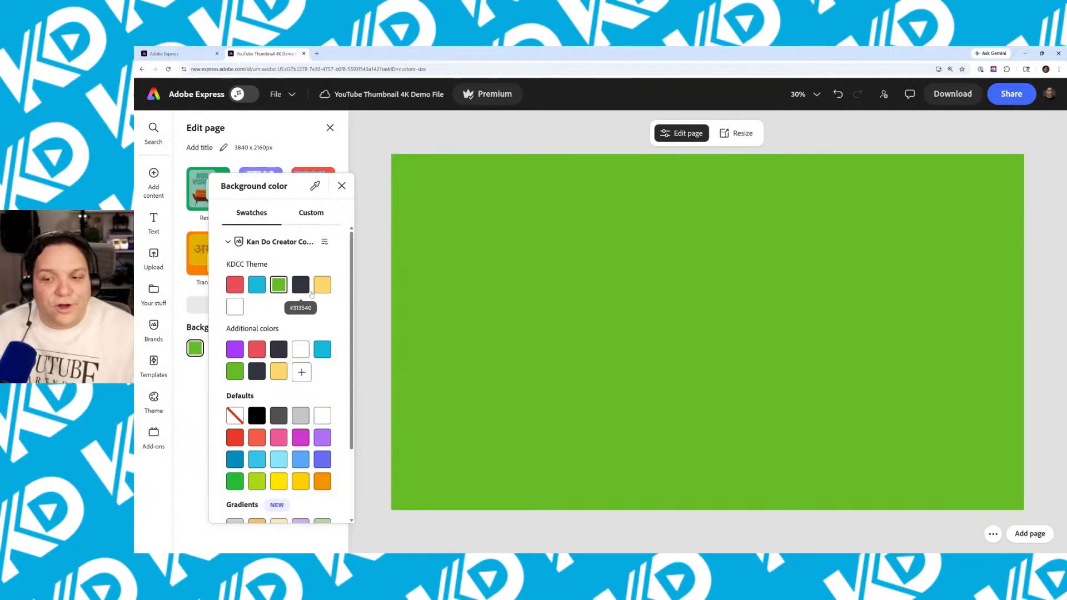
left_click(306, 293)
left_click(322, 290)
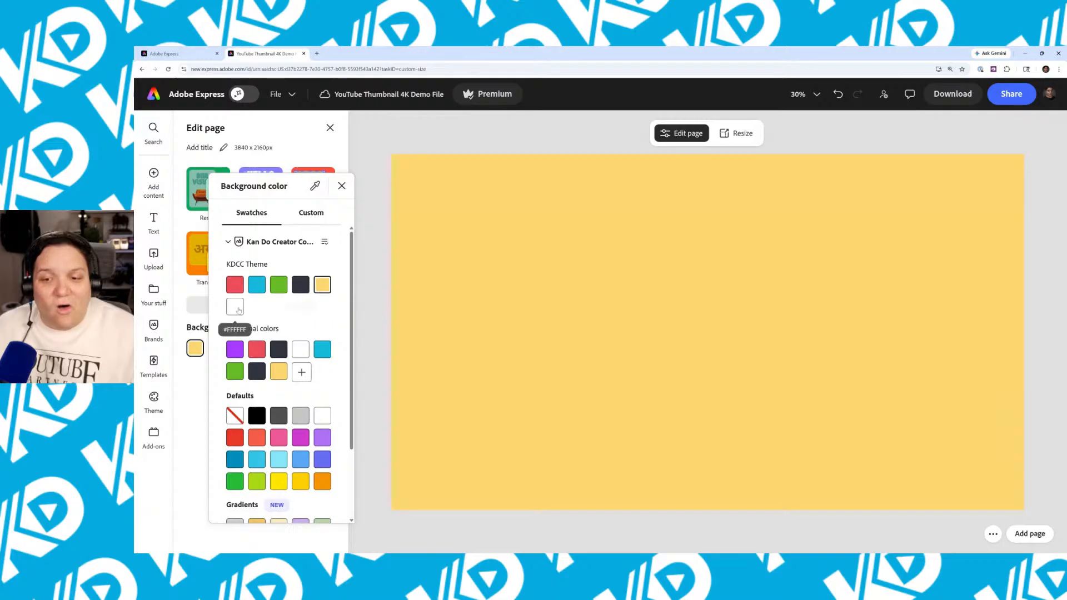
left_click(238, 310)
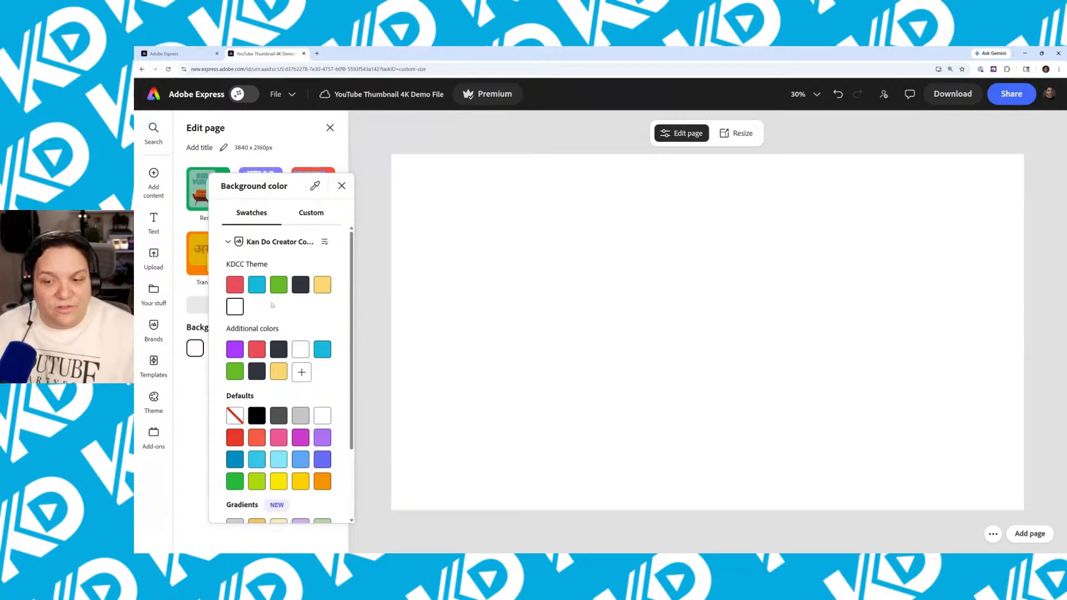
left_click(238, 351)
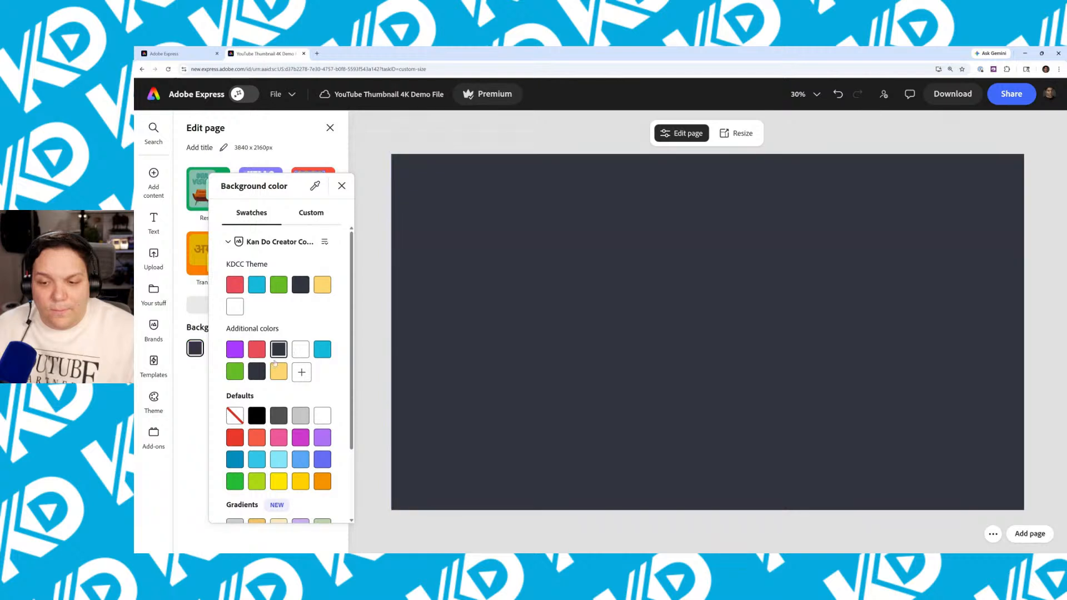
left_click(257, 373)
Compare grey, yellow-orange and green gradients, then settle on the #5FC3E4–#E55D87 blue-to-pink gradient
scroll(332, 336, "down", 2)
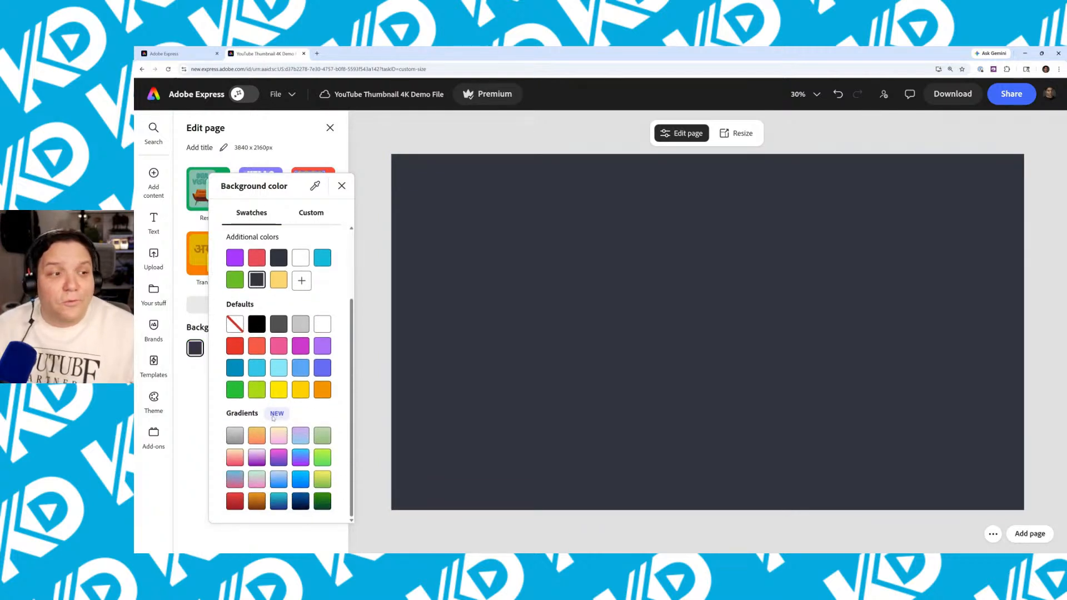
left_click(238, 437)
left_click(257, 435)
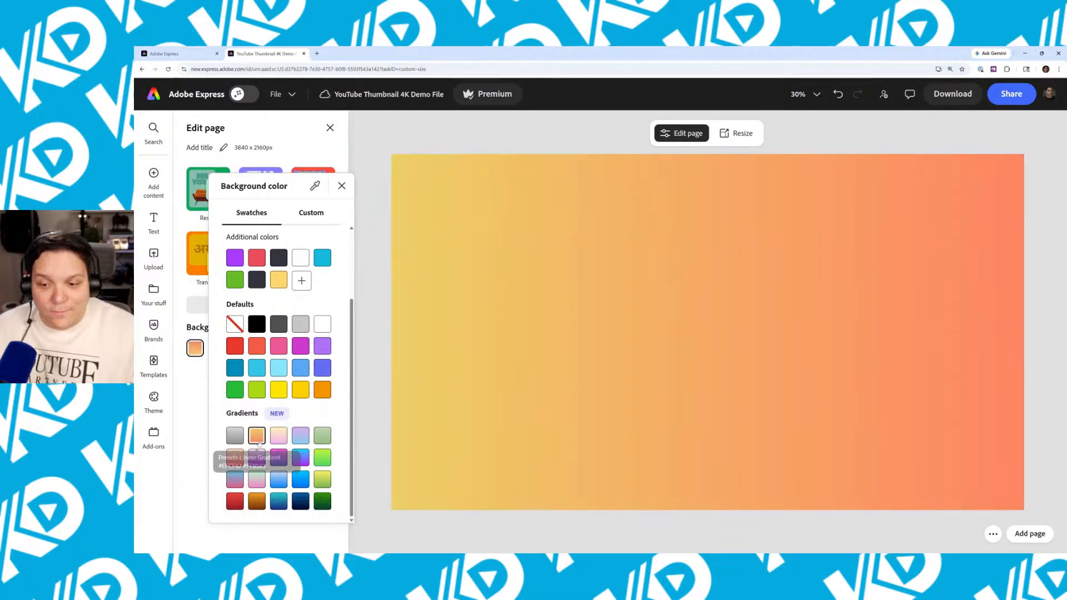
left_click(323, 435)
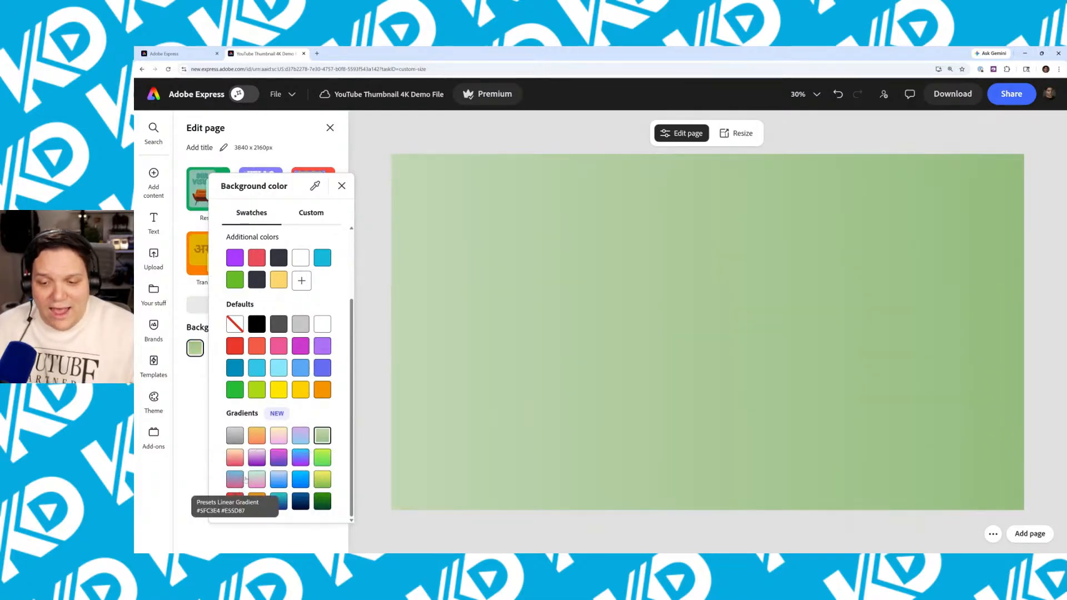
left_click(237, 480)
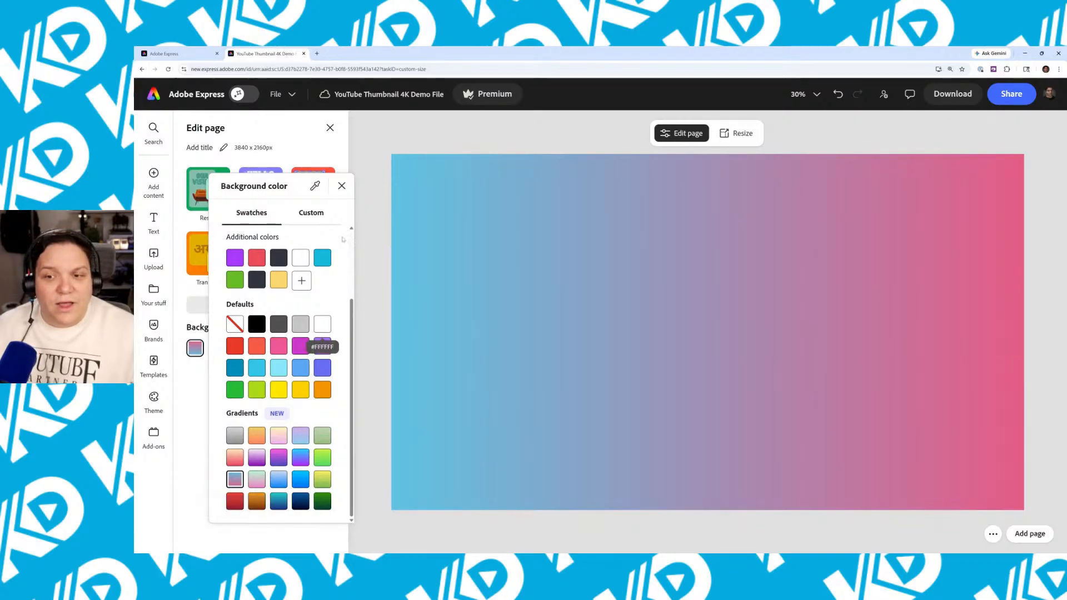
left_click(314, 191)
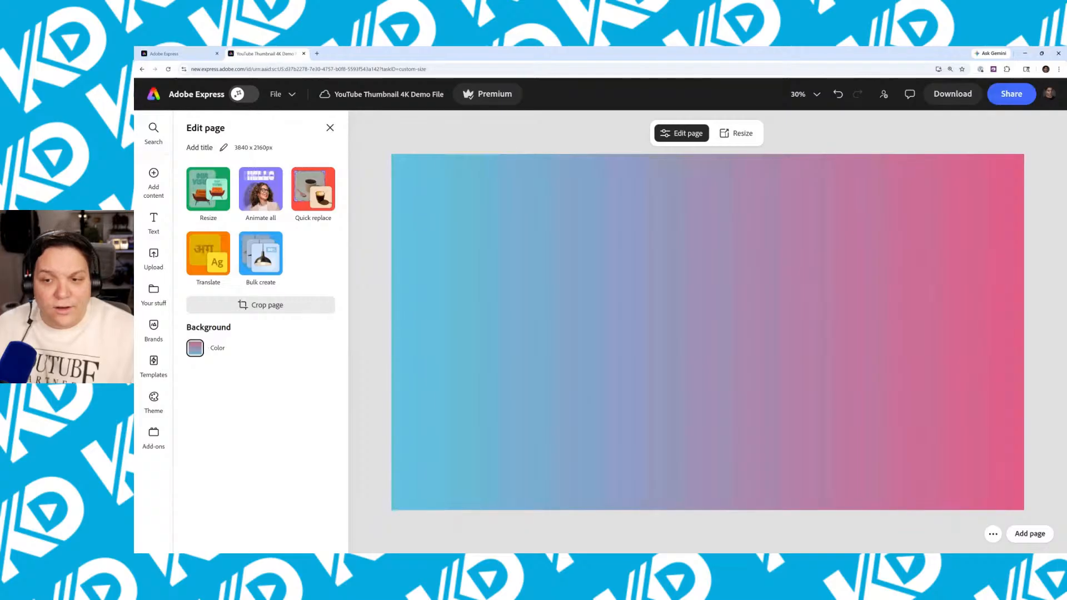
left_click(222, 174)
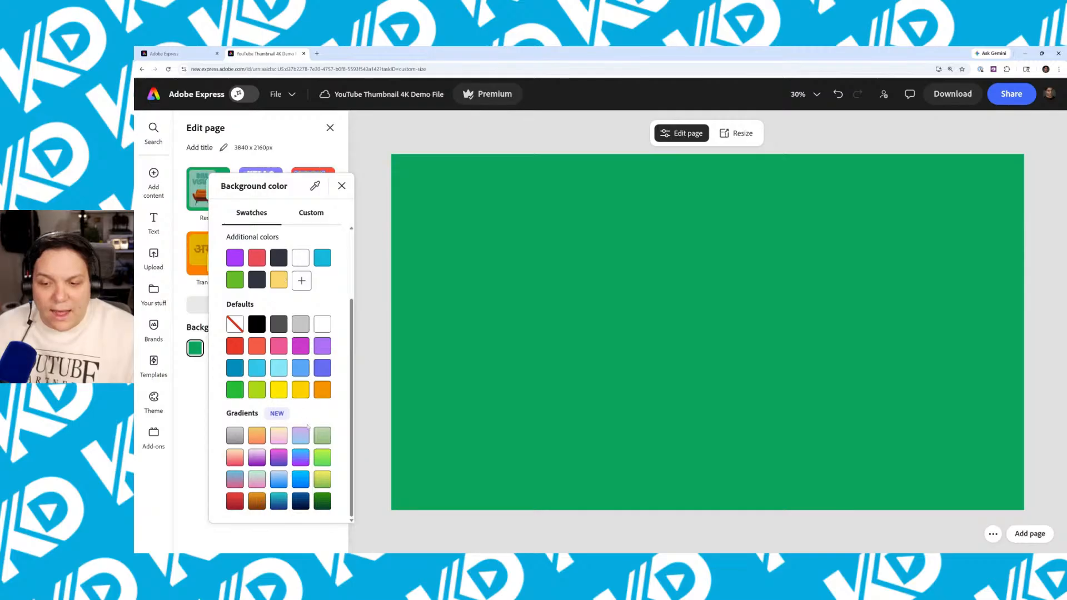
left_click(238, 484)
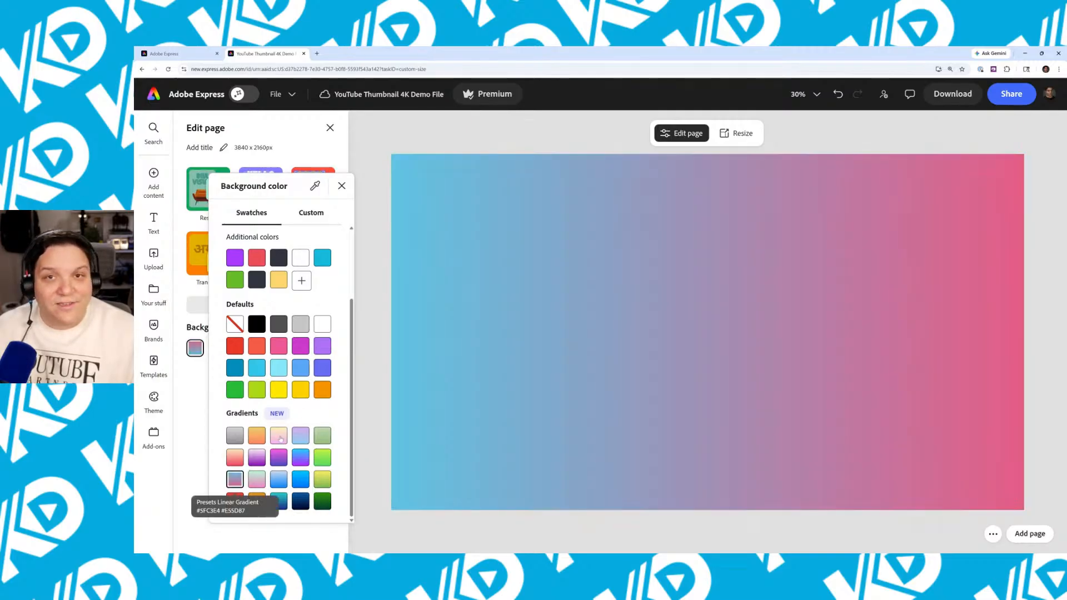
left_click(342, 186)
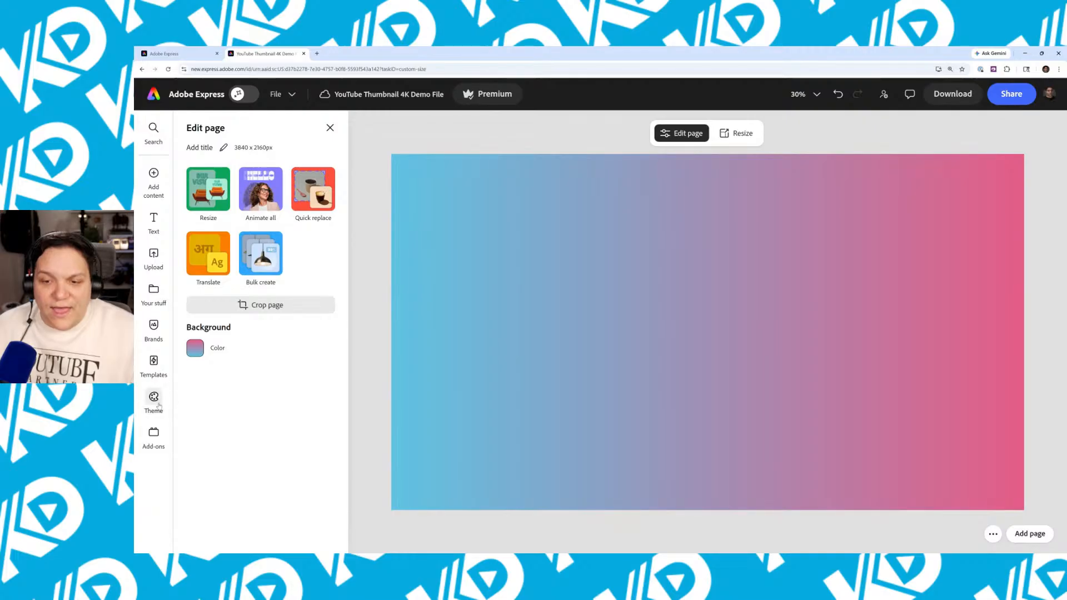
left_click(195, 350)
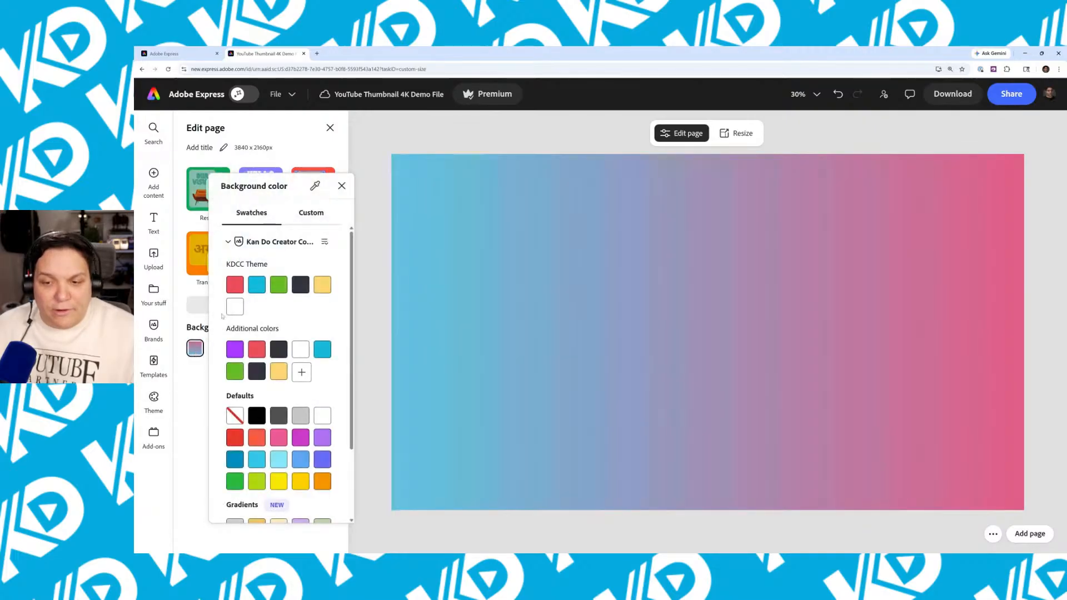
Experiment with the custom gradient's stop position, inversion and rotation, keeping it horizontal
left_click(305, 226)
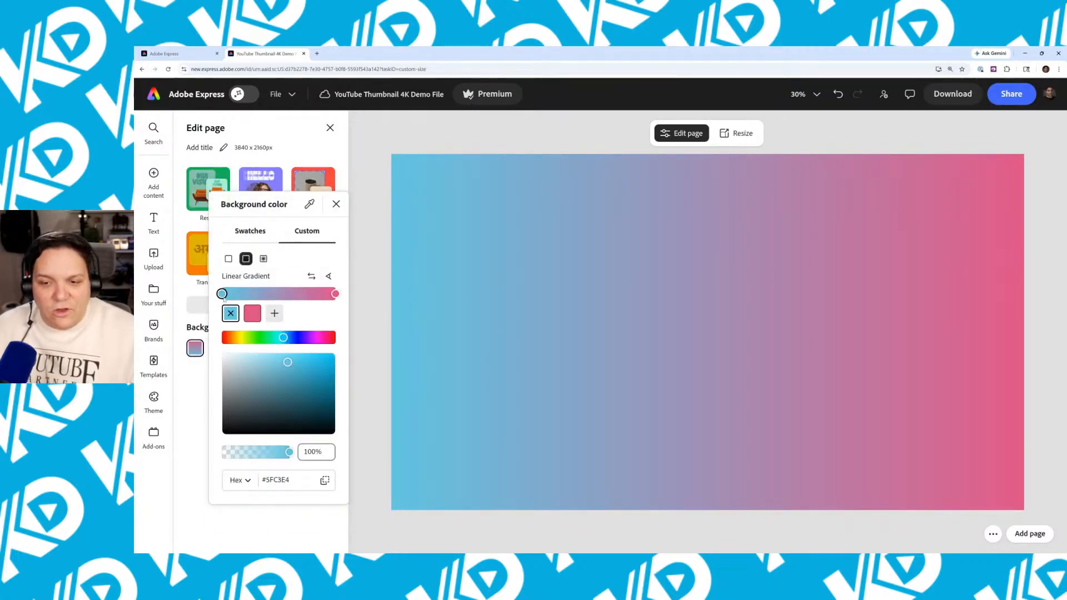
mouse_move(223, 295)
left_mouse_down()
mouse_move(329, 299)
mouse_move(223, 295)
left_mouse_up()
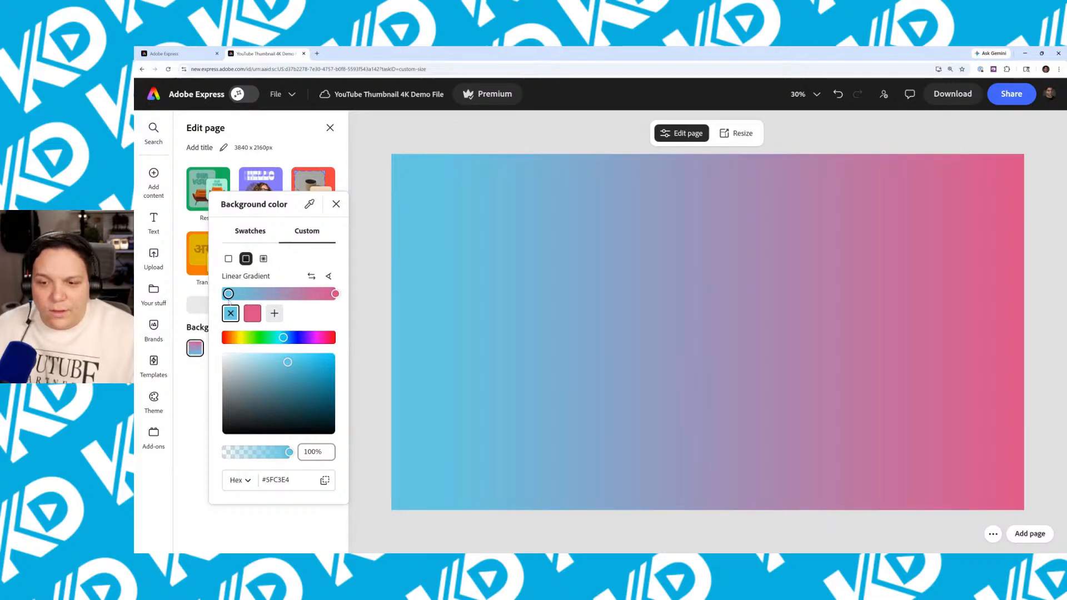
left_click(311, 277)
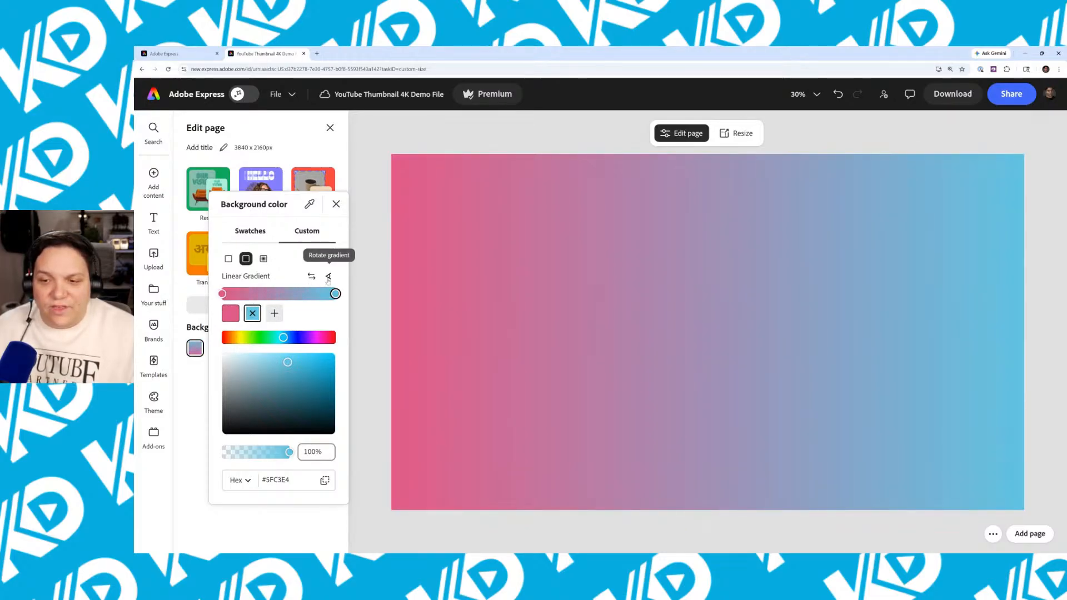
left_click(328, 278)
left_click(329, 277)
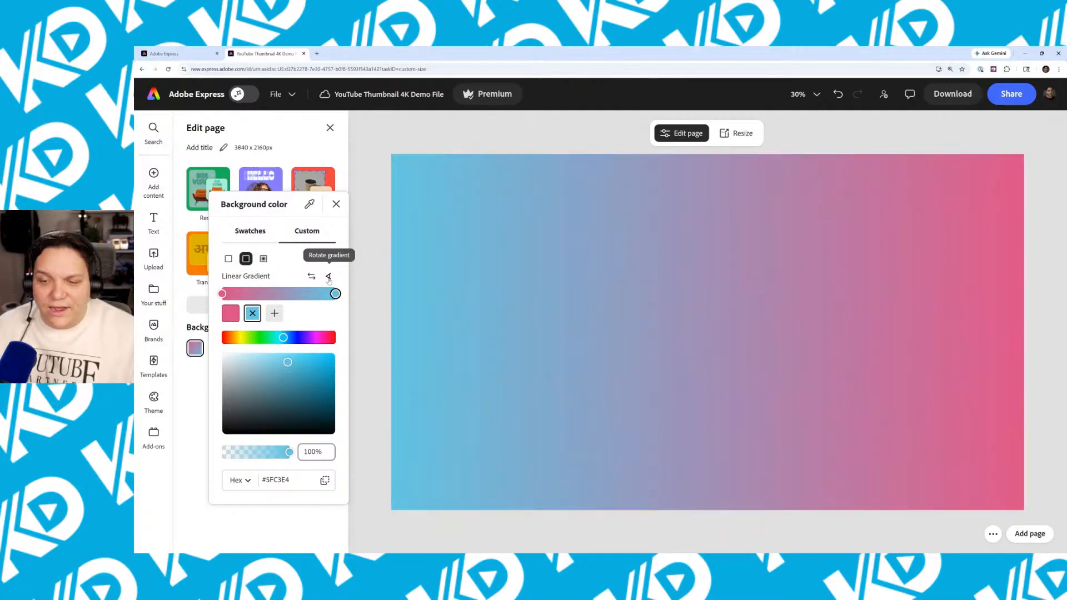
left_click(230, 315)
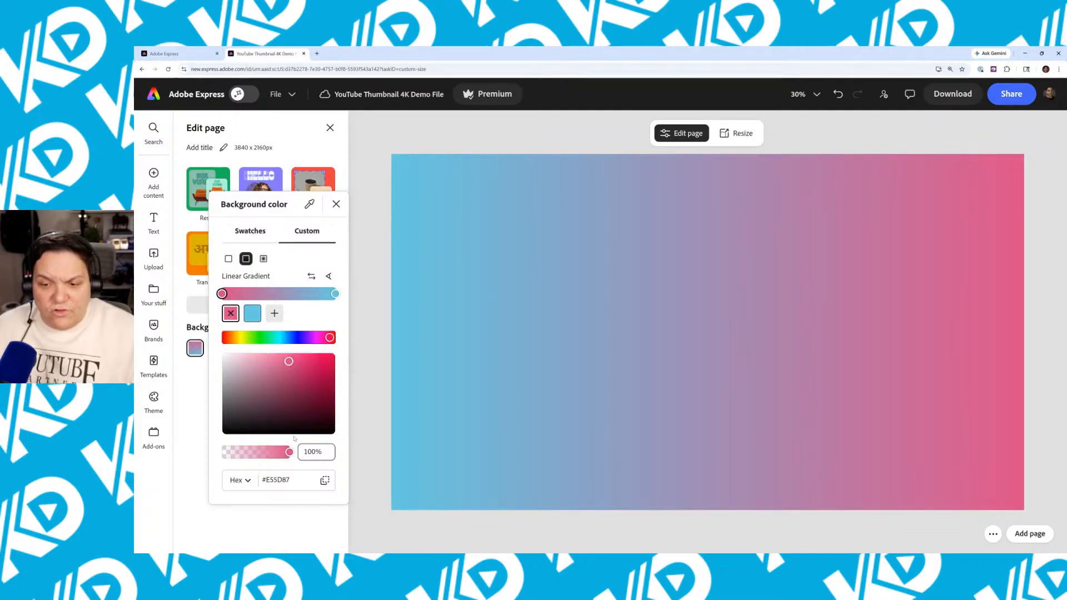
left_click(248, 237)
Copy red #EC4F59 into the pink stop, with blue on the left and red on the right
left_click(236, 291)
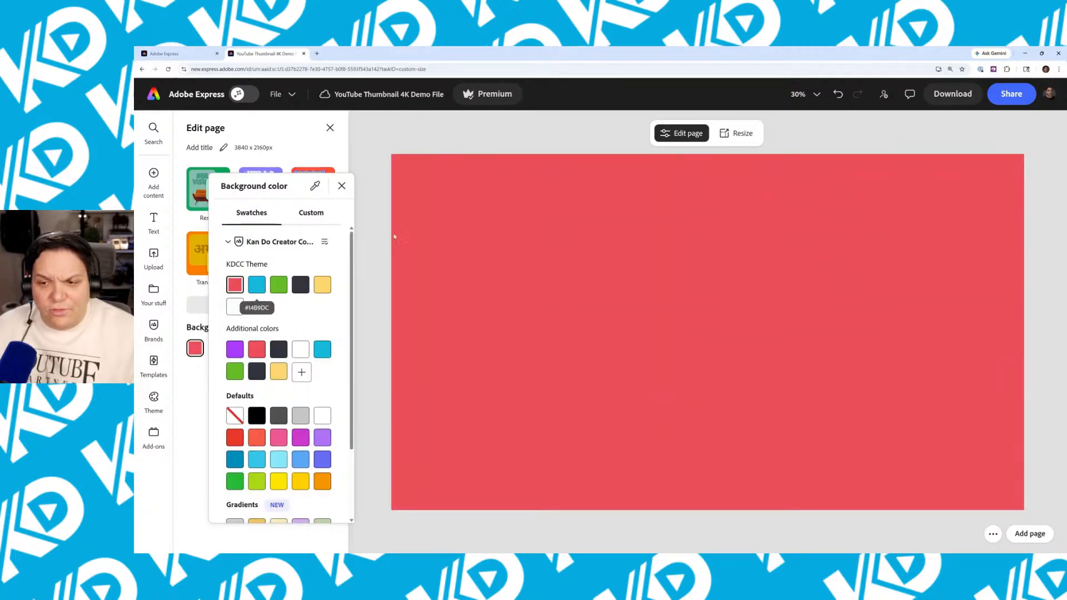
left_click(324, 219)
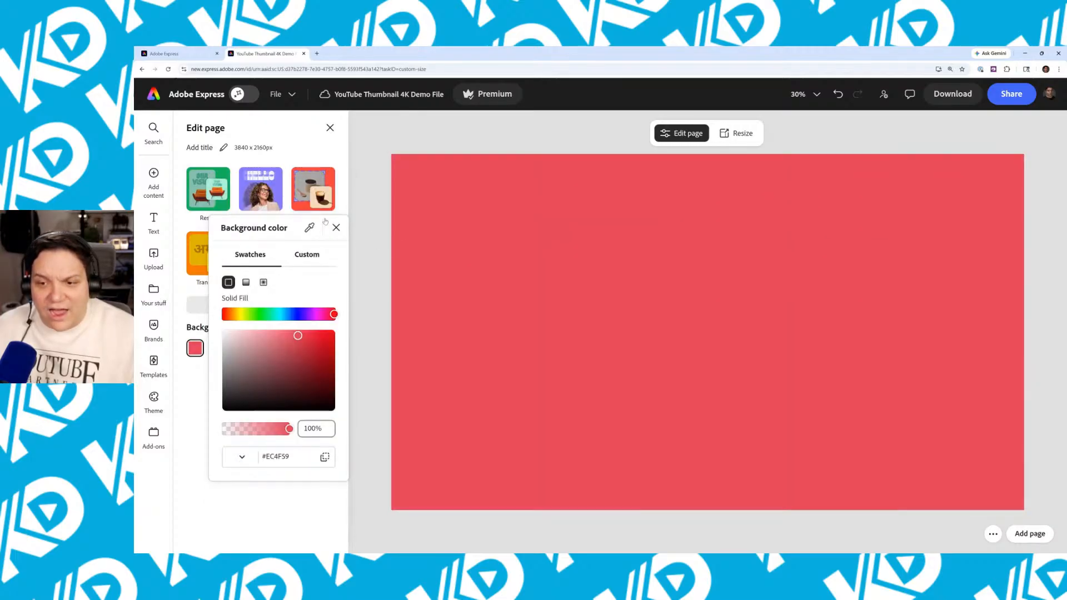
left_click(324, 457)
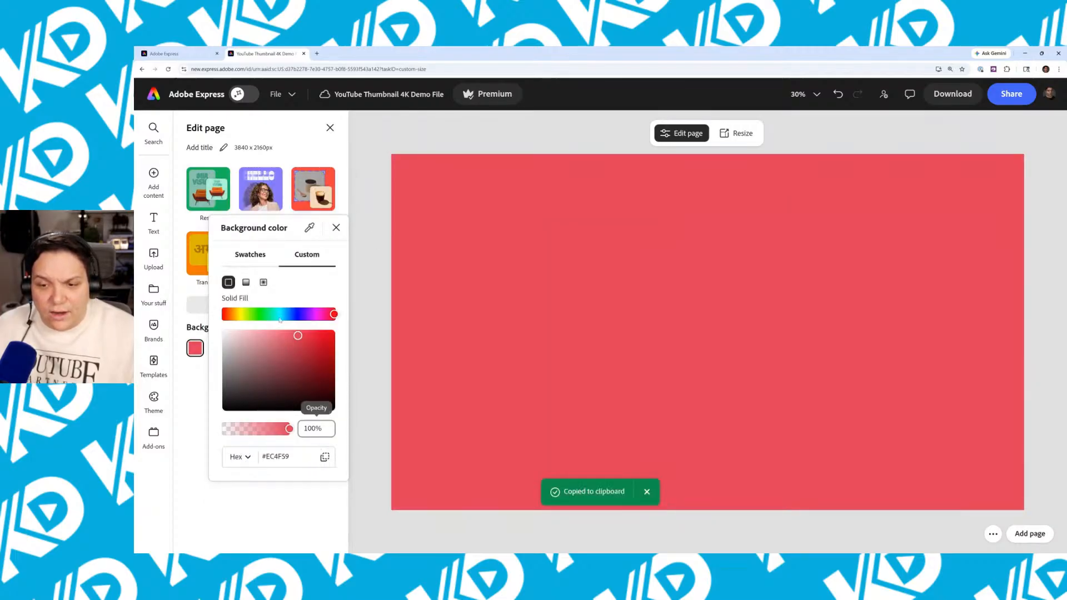
left_click(246, 282)
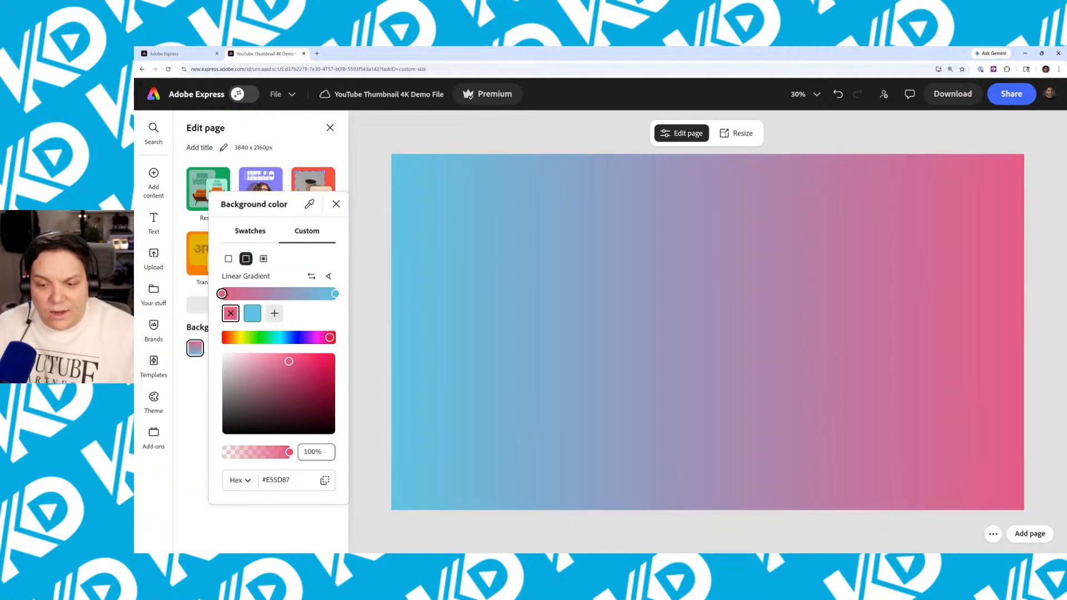
left_click_drag(303, 481, 257, 481)
key("ctrl+v")
key("Return")
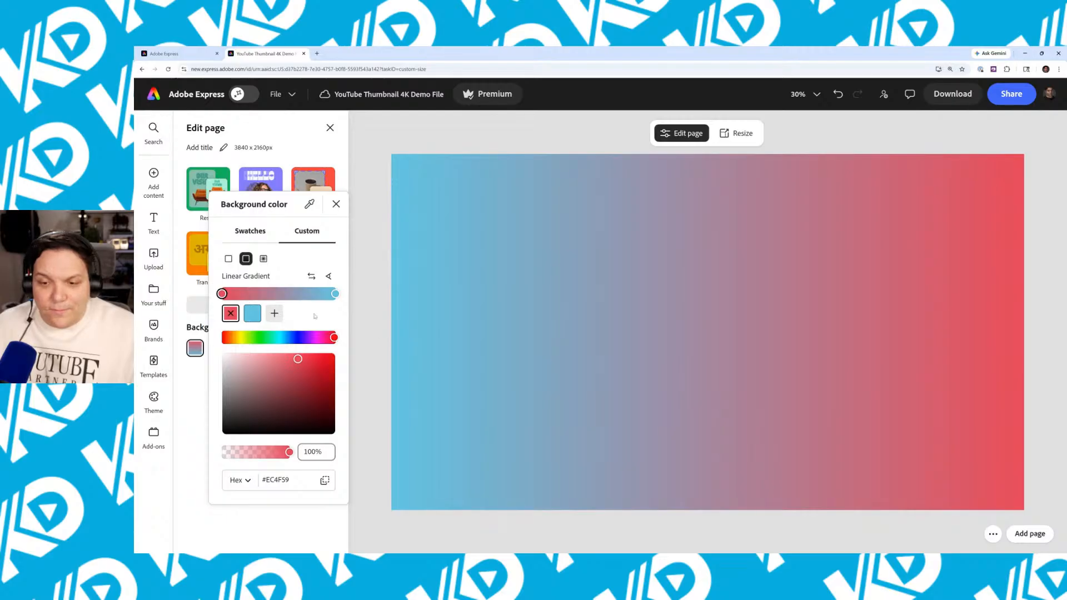
left_click(313, 277)
left_click(313, 277)
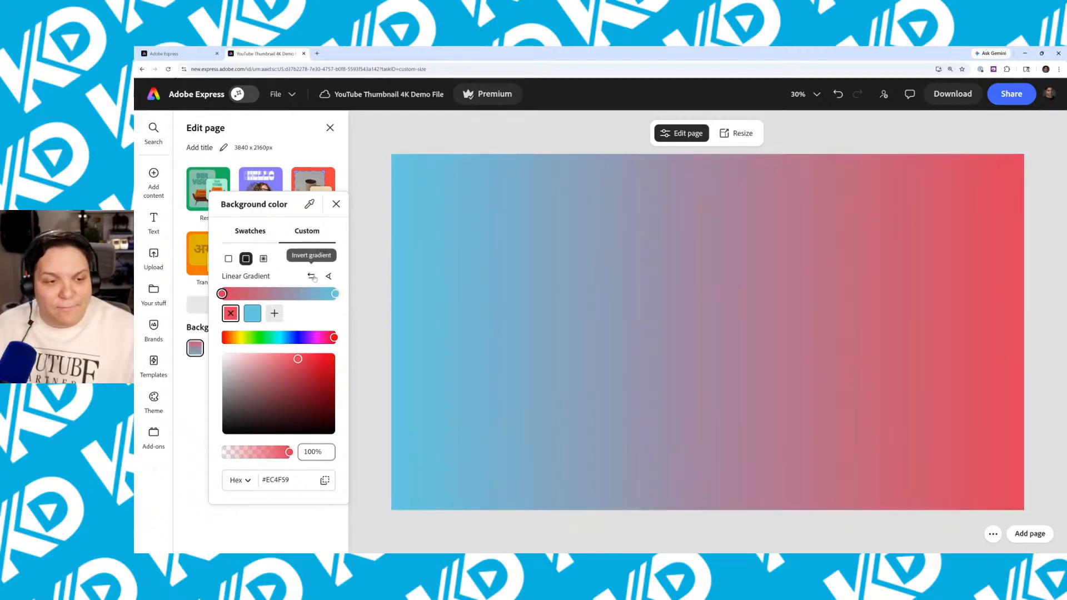
left_click(314, 278)
left_click(314, 278)
left_click(314, 278)
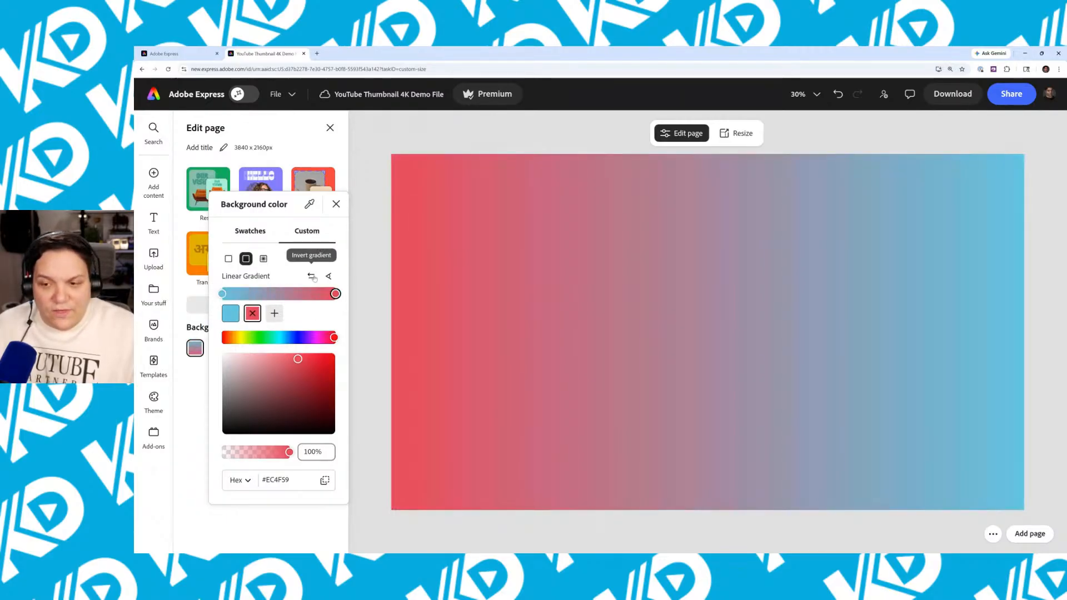
left_click(314, 279)
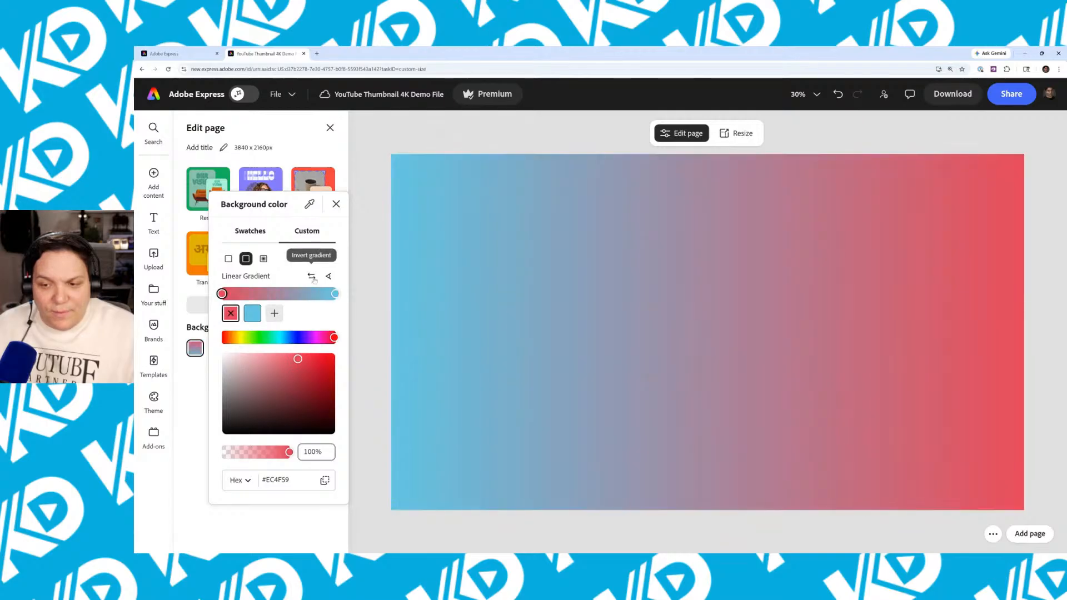
Copy cyan #14B9DC from the swatches and apply it to the blue gradient stop
left_click(247, 234)
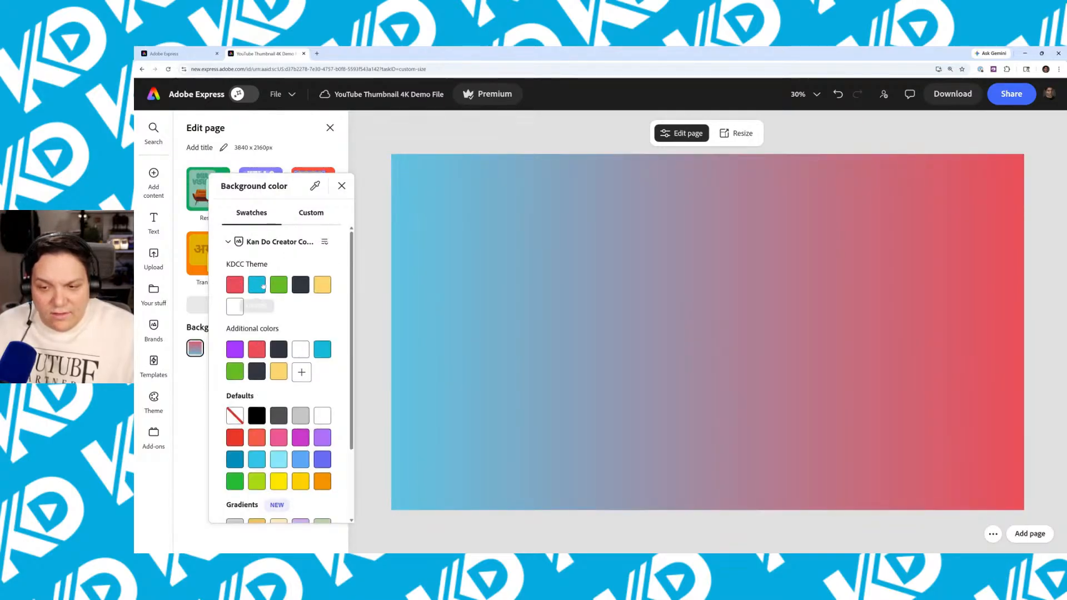
left_click(257, 284)
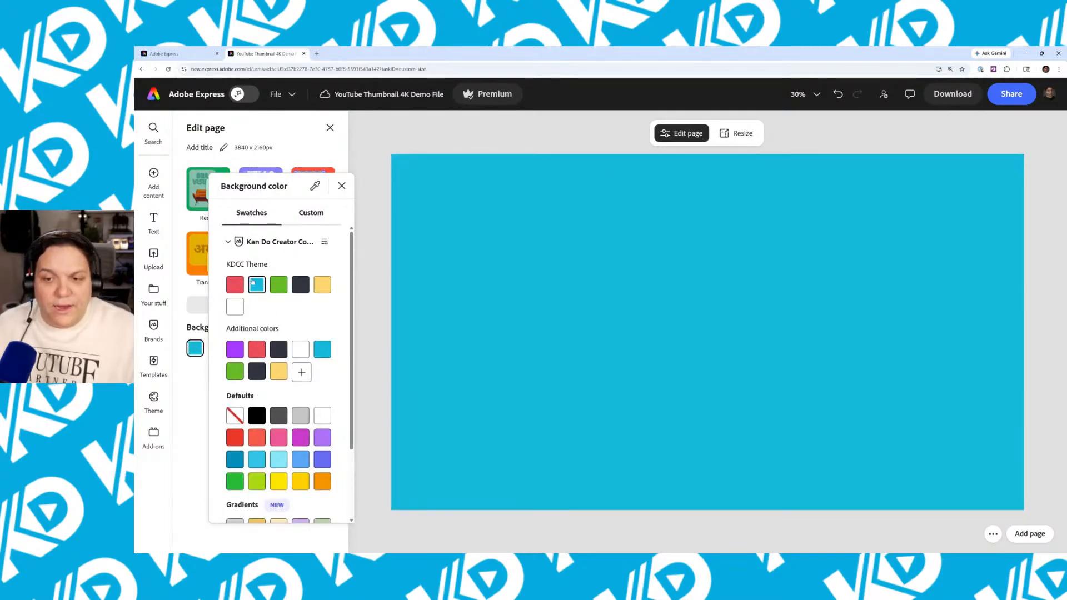
left_click(311, 212)
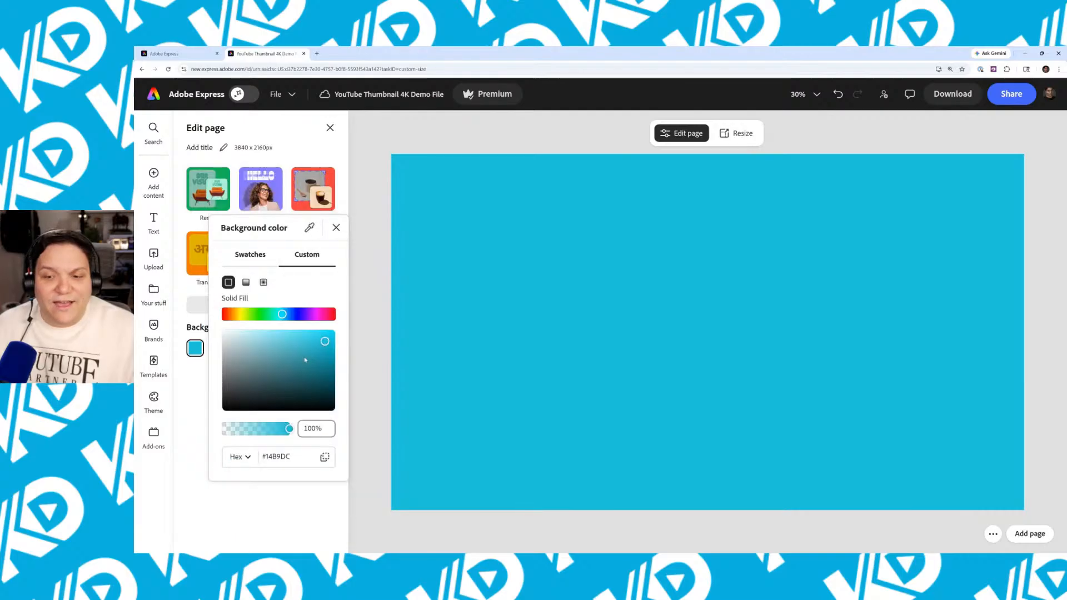
left_click(327, 458)
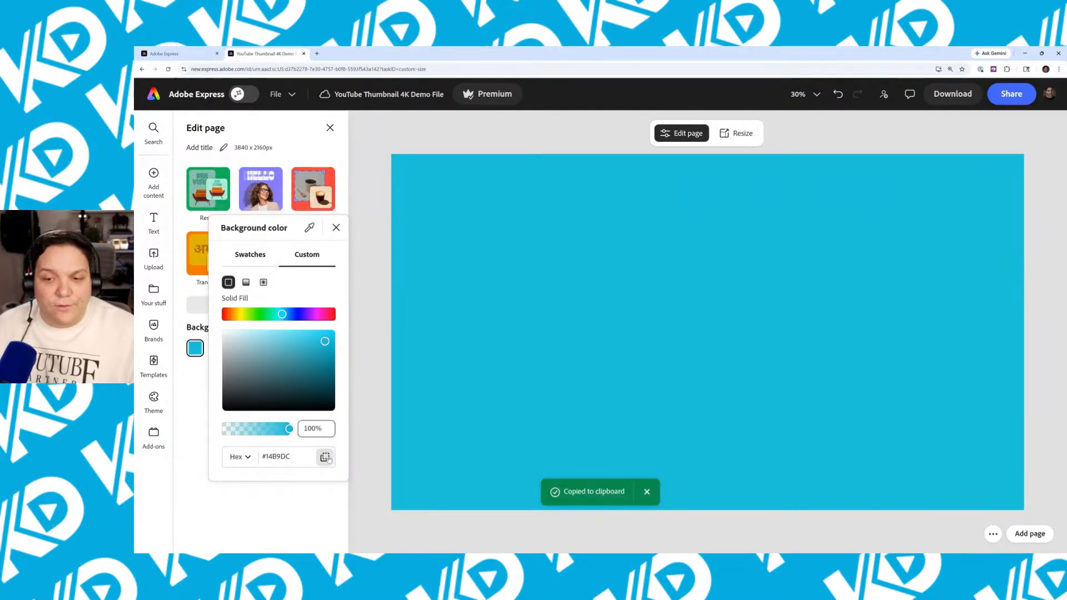
left_click(246, 282)
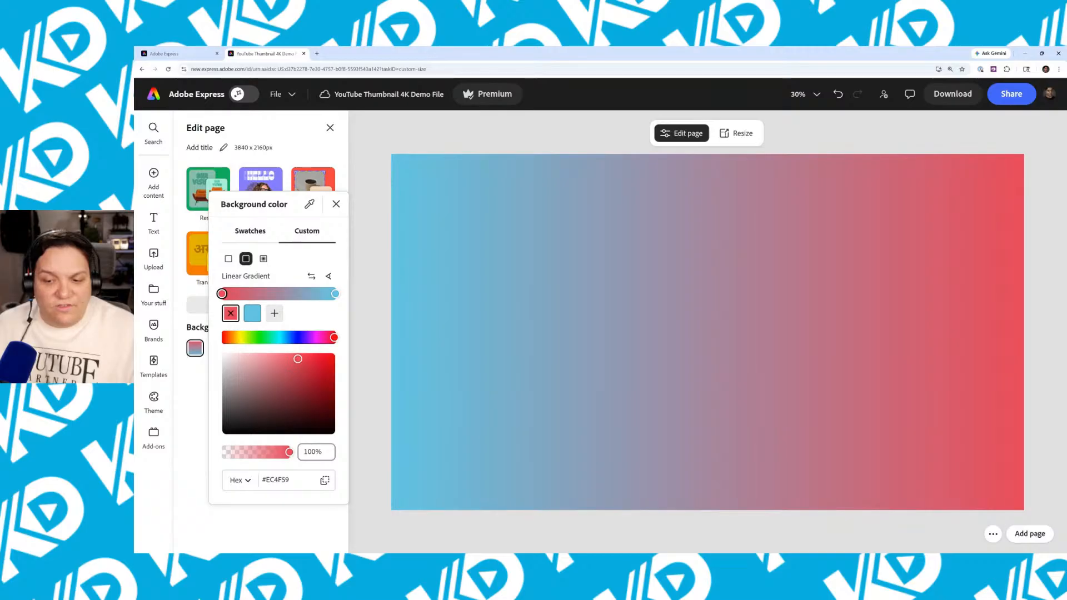
left_click(253, 313)
left_click_drag(296, 481, 250, 481)
key("ctrl+v")
key("Return")
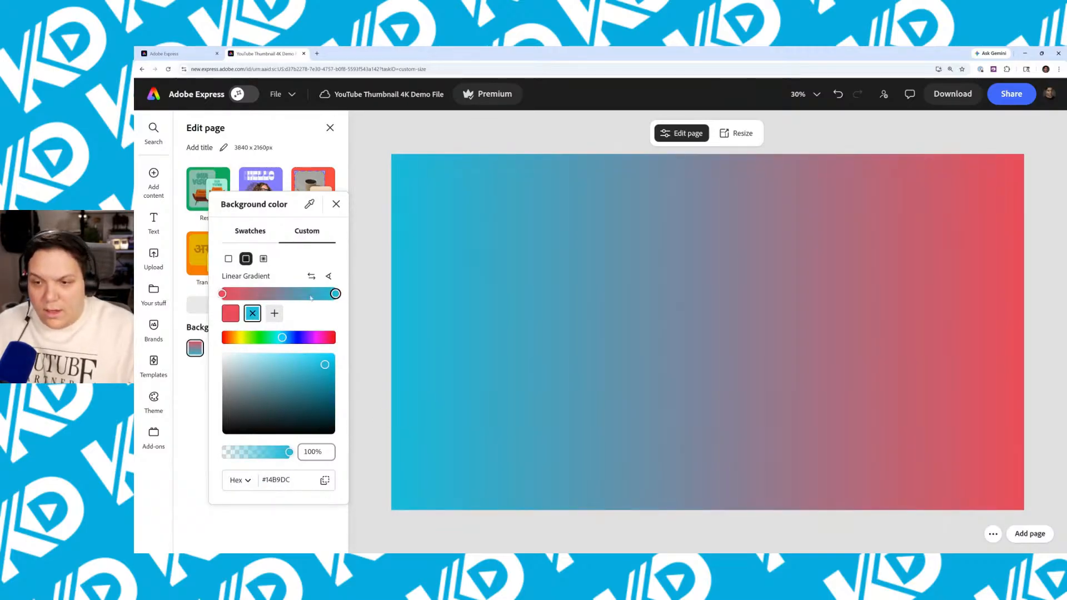
Add a third gradient stop, set the middle stop to white, and turn the gradient diagonal
left_click(275, 314)
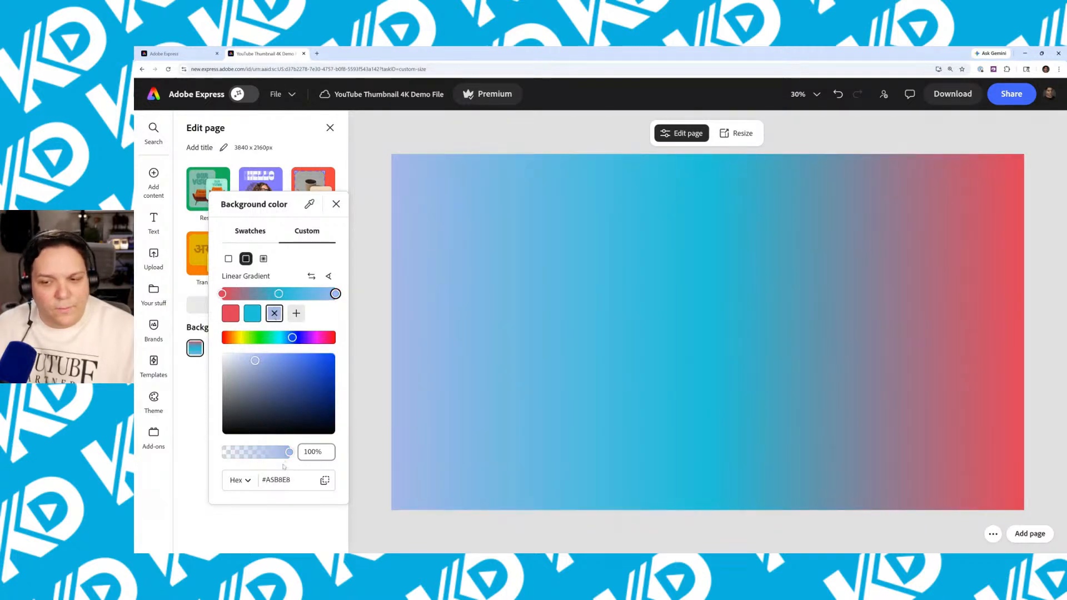
left_click_drag(311, 481, 259, 480)
key("ctrl+v")
key("Return")
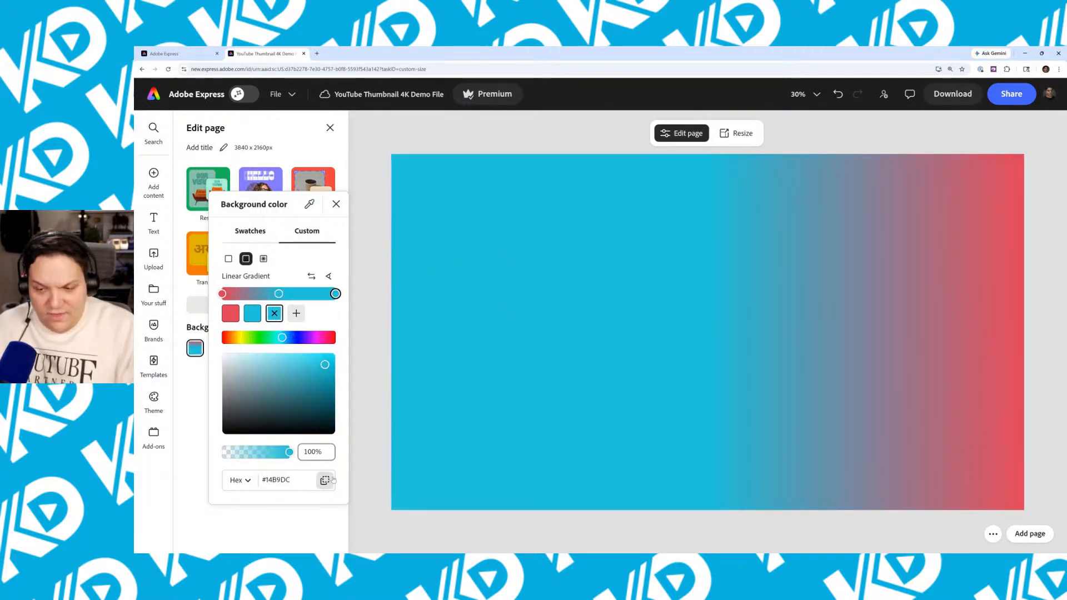
left_click(252, 314)
left_click_drag(287, 377, 217, 354)
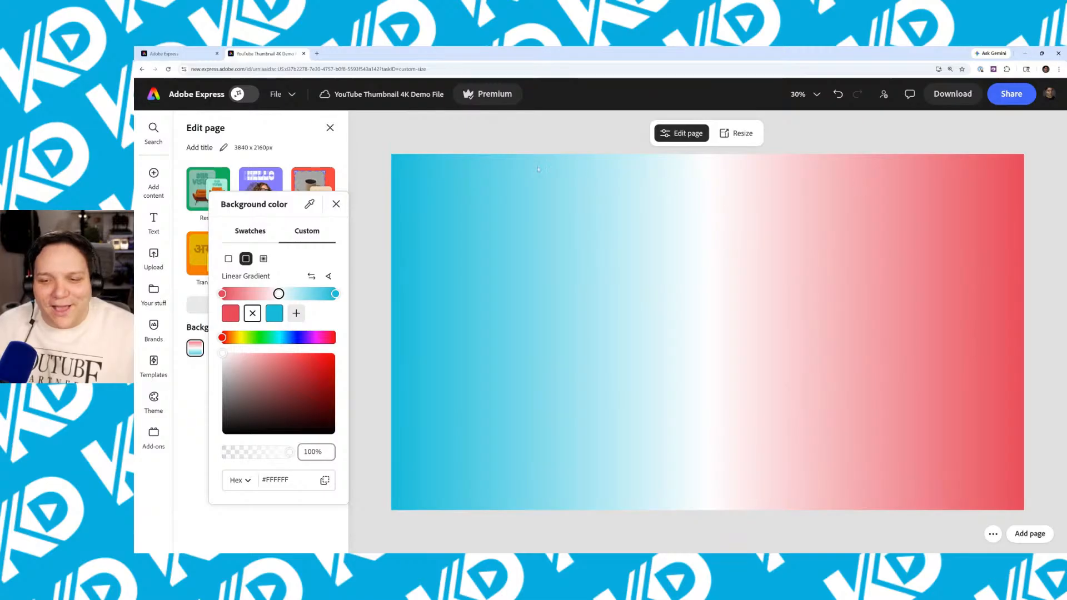
left_click(329, 277)
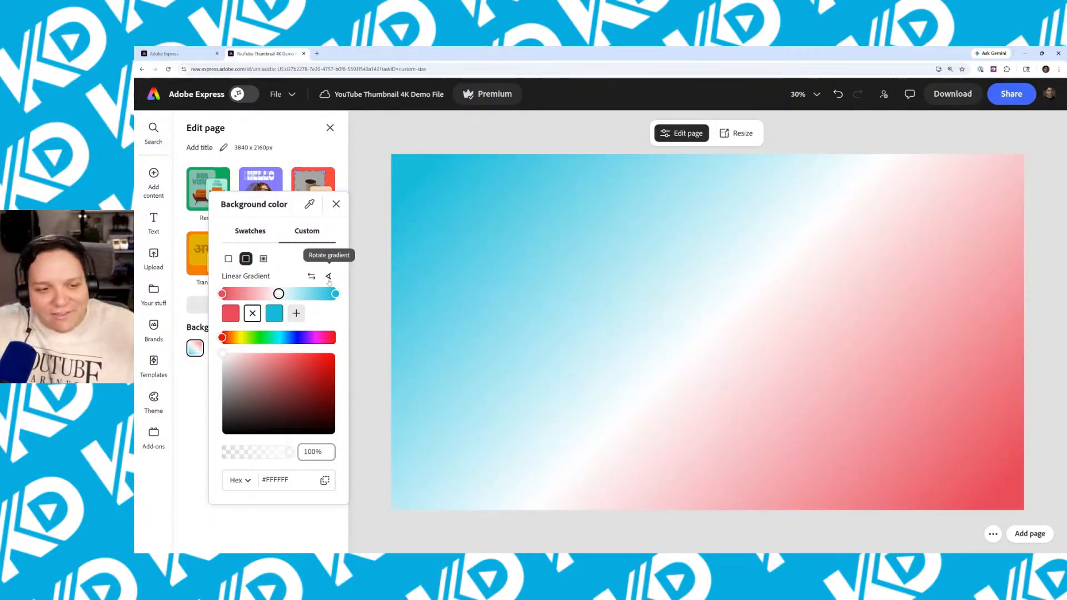
mouse_move(279, 294)
left_mouse_down()
mouse_move(237, 293)
mouse_move(312, 294)
mouse_move(287, 293)
left_mouse_up()
Try green and yellow tints for the middle stop before returning it to near-white #F2F2F2
left_click_drag(257, 337, 259, 338)
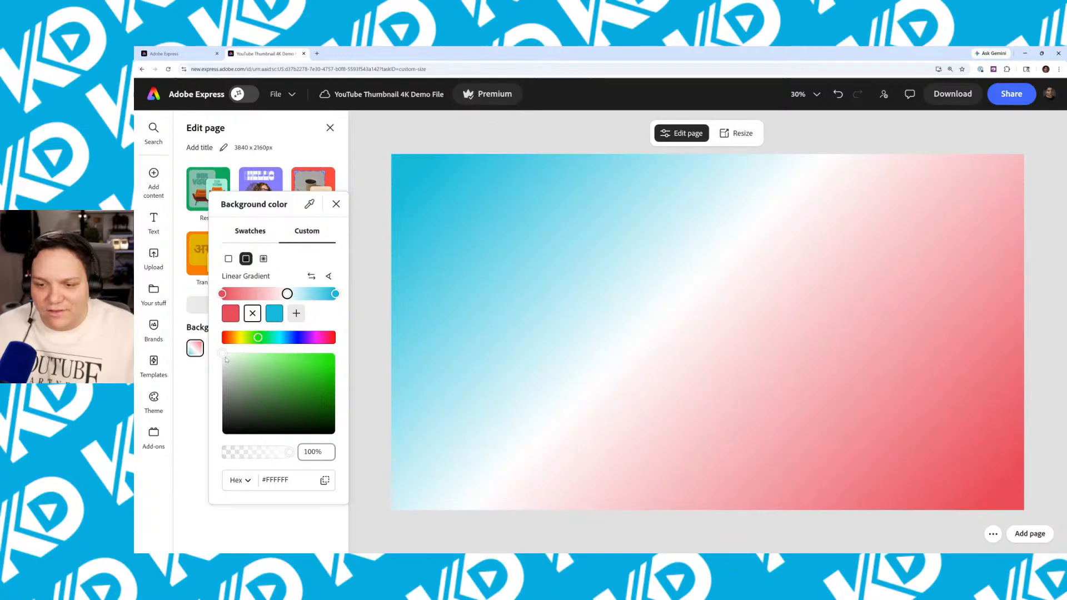
left_click_drag(223, 355, 253, 359)
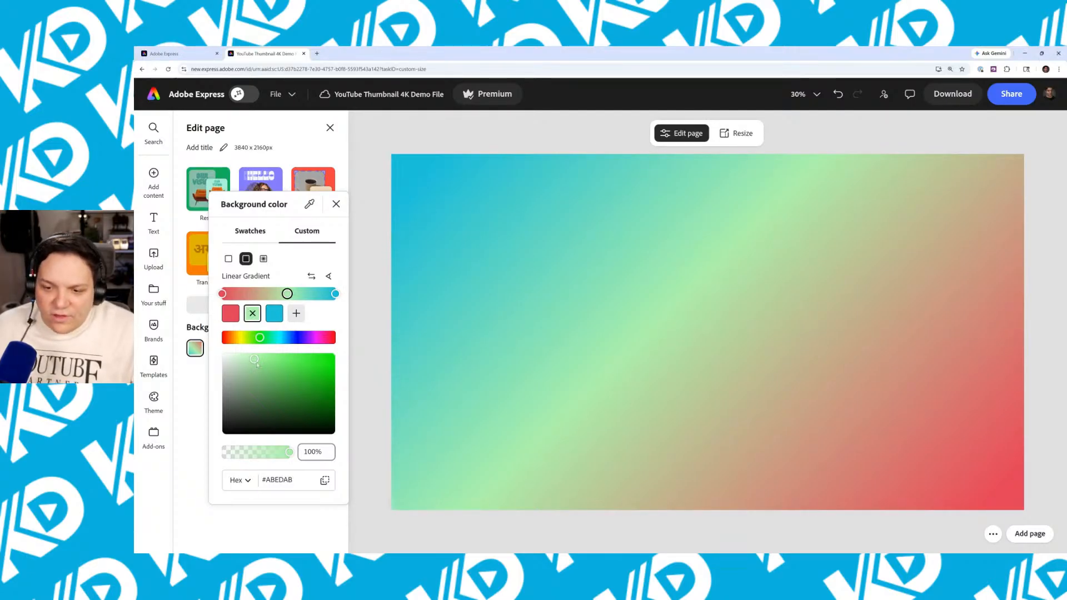
mouse_move(256, 364)
left_mouse_down()
mouse_move(331, 385)
mouse_move(332, 359)
mouse_move(265, 351)
left_mouse_up()
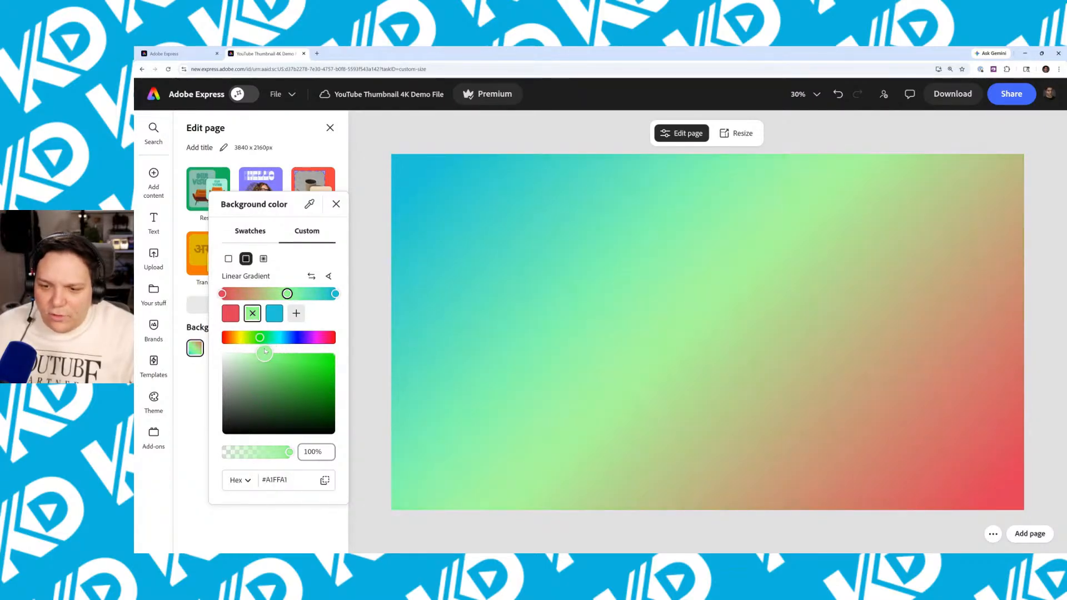
mouse_move(288, 294)
left_mouse_down()
mouse_move(260, 294)
mouse_move(274, 294)
left_mouse_up()
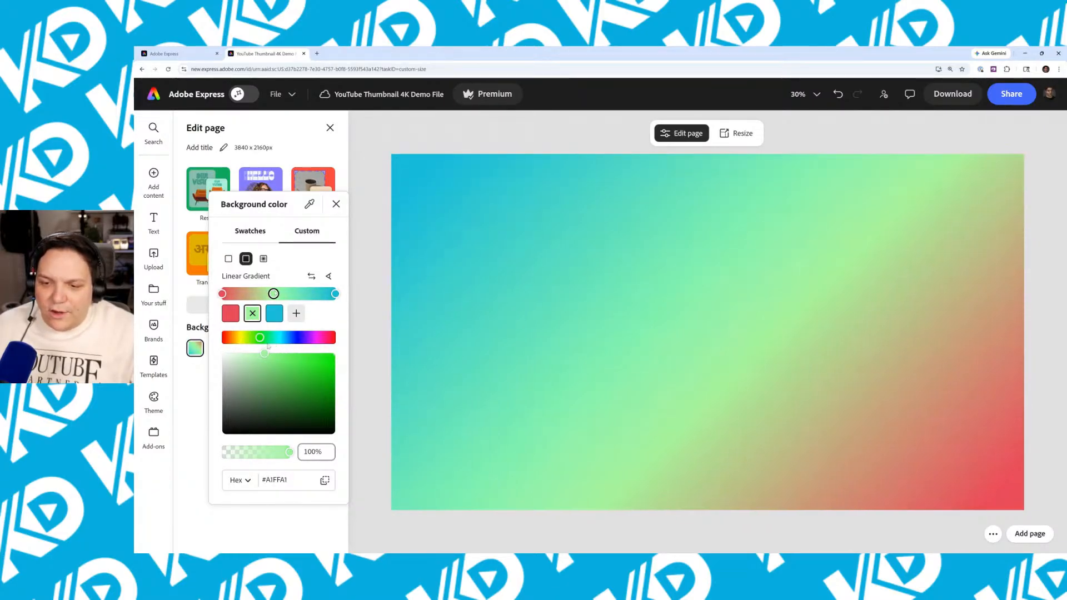
mouse_move(259, 338)
left_mouse_down()
mouse_move(238, 338)
mouse_move(306, 337)
mouse_move(224, 336)
mouse_move(305, 335)
mouse_move(239, 337)
left_mouse_up()
left_click(264, 372)
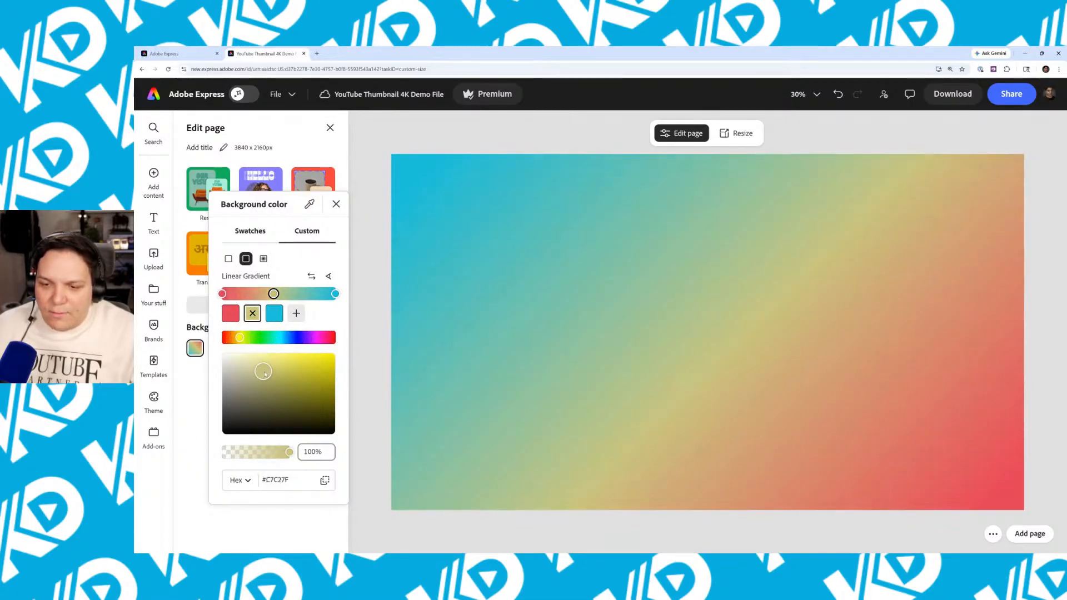
left_click_drag(263, 372, 212, 359)
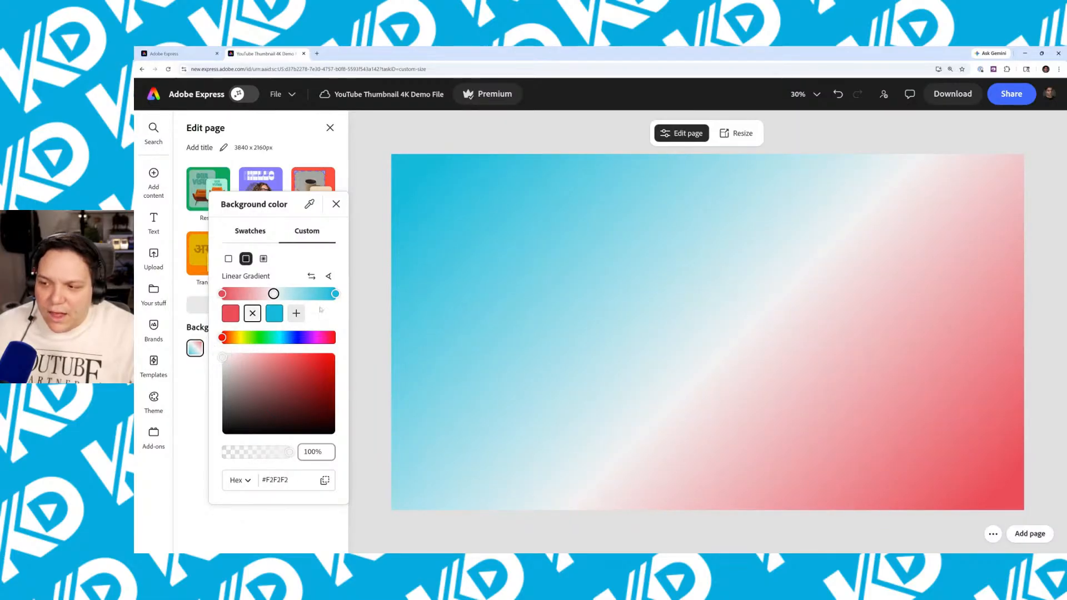
left_click_drag(273, 293, 267, 294)
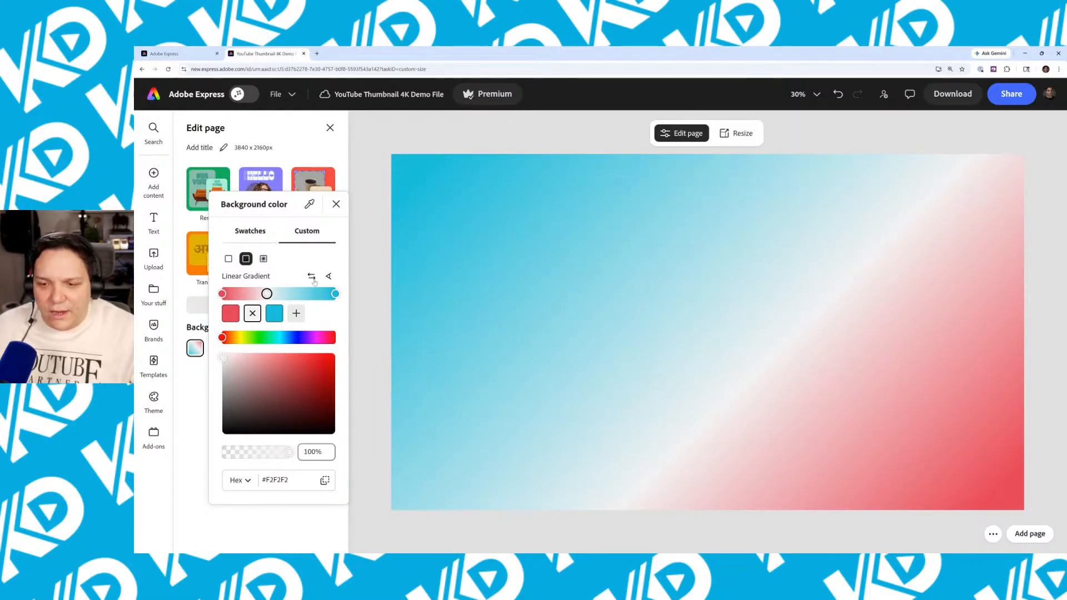
Invert the diagonal gradient so red starts top-left and move the white band to the right
left_click(312, 278)
left_click(311, 276)
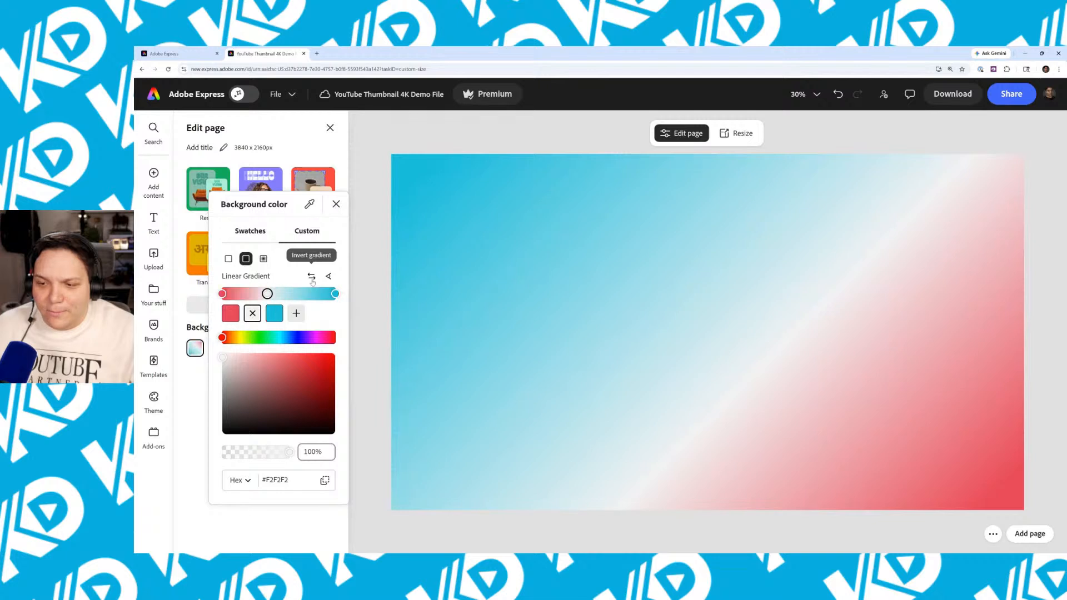
left_click(329, 277)
left_click(329, 277)
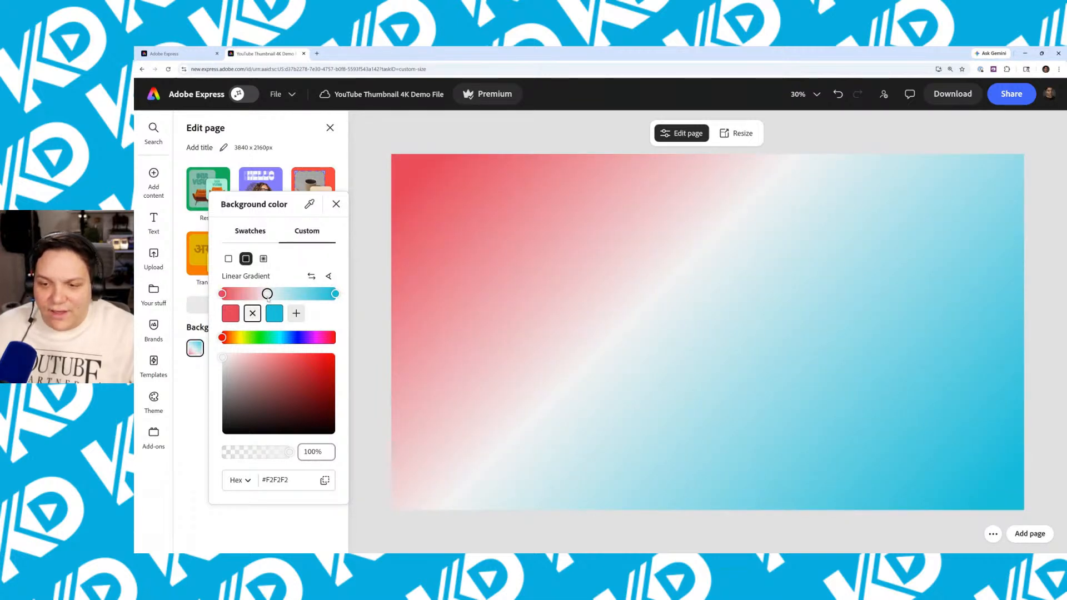
left_click_drag(268, 295, 279, 294)
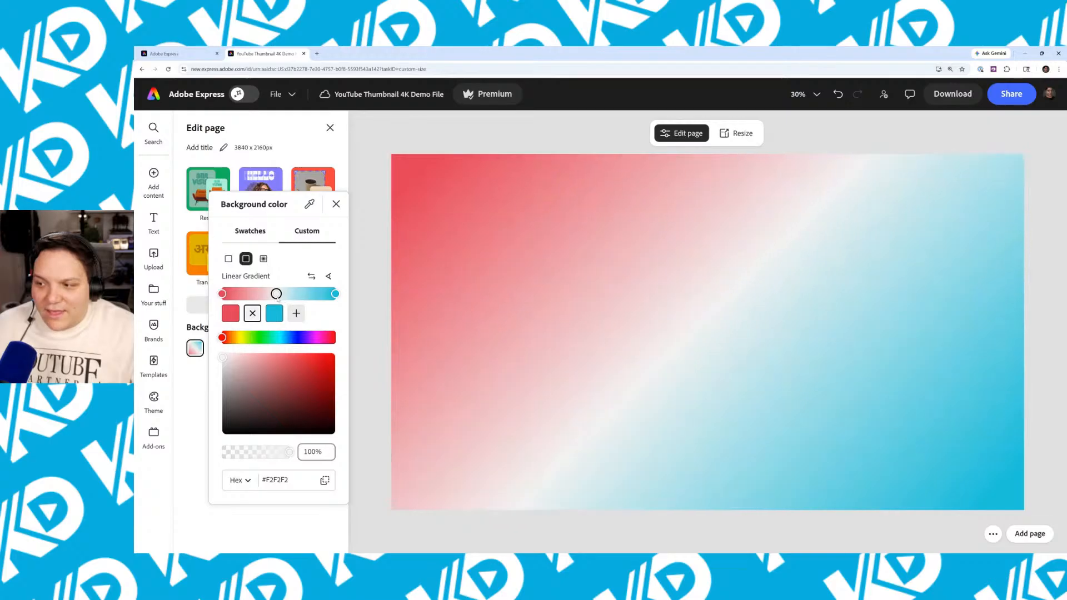
left_click(379, 219)
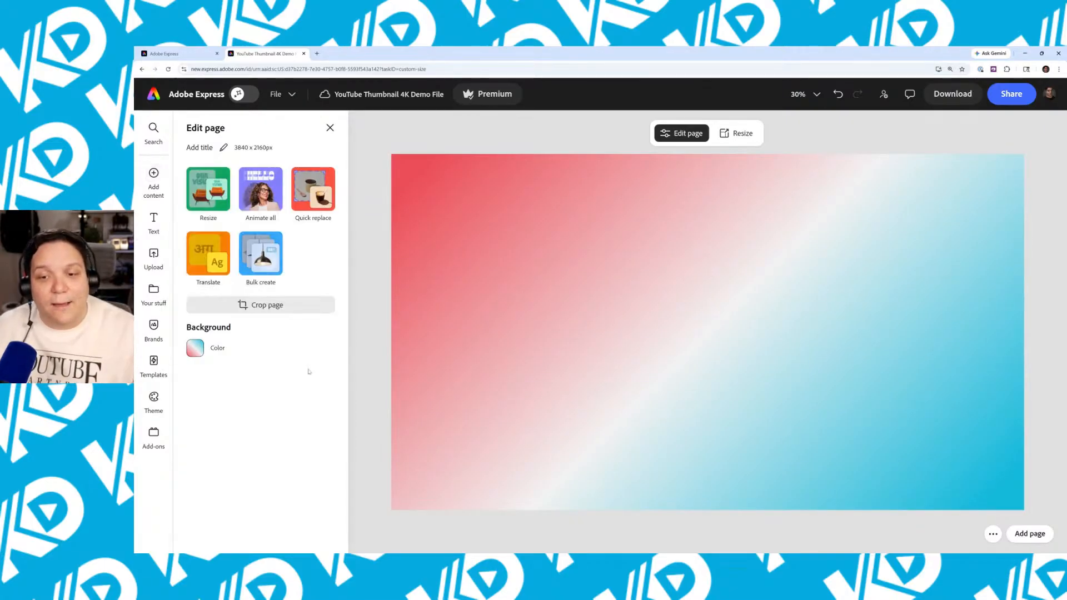
mouse_move(162, 192)
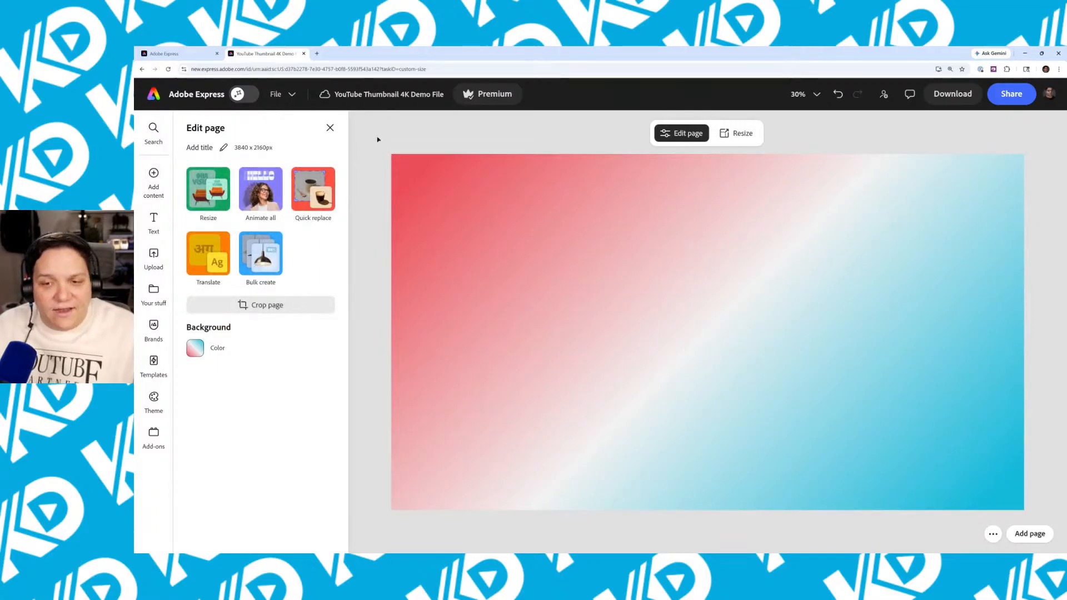
left_click(196, 348)
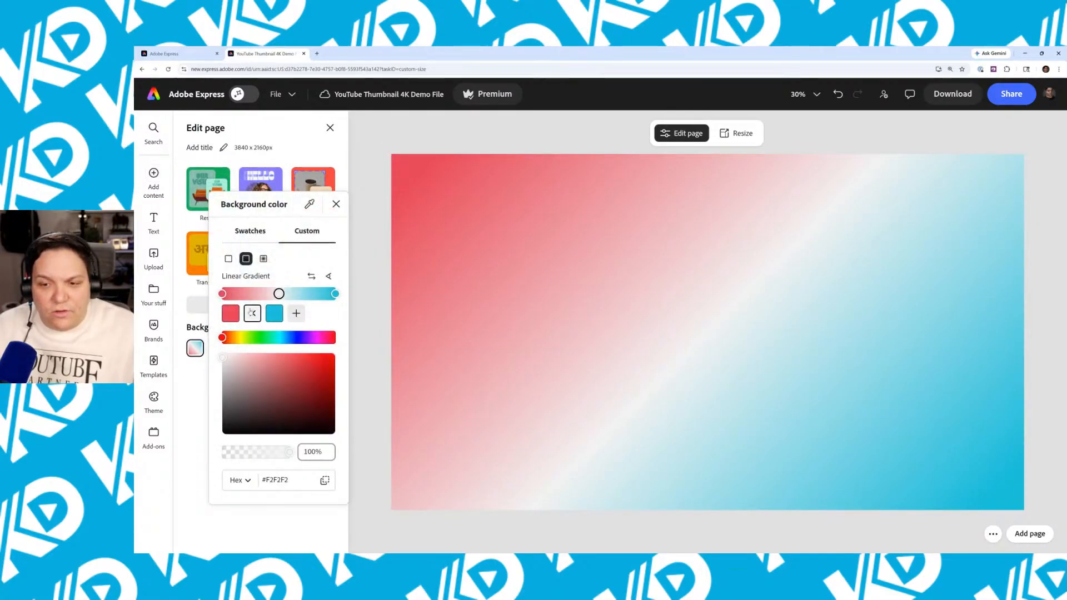
left_click(258, 239)
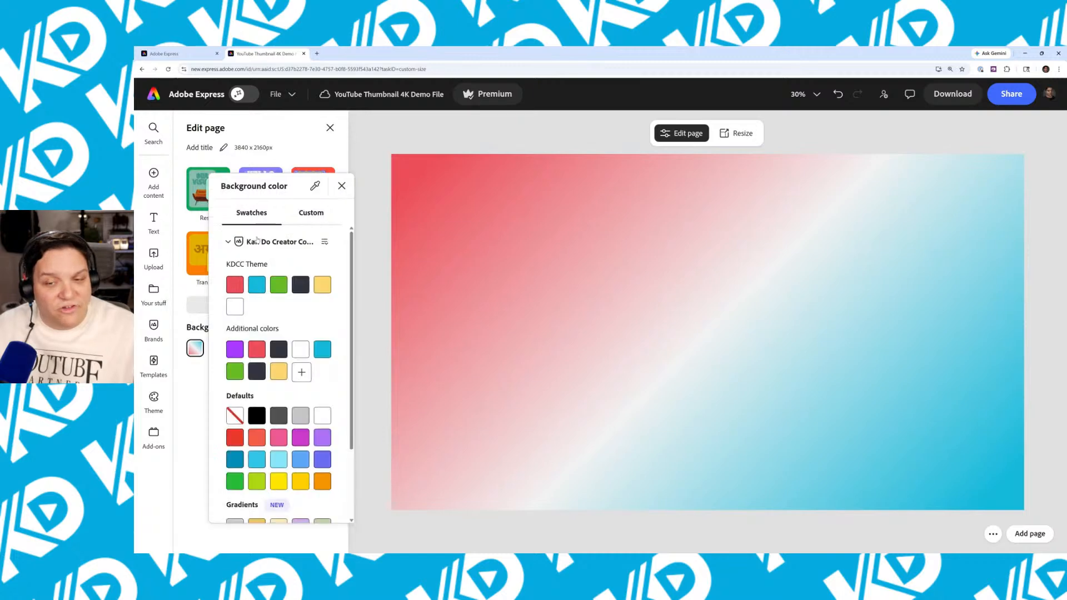
left_click(235, 416)
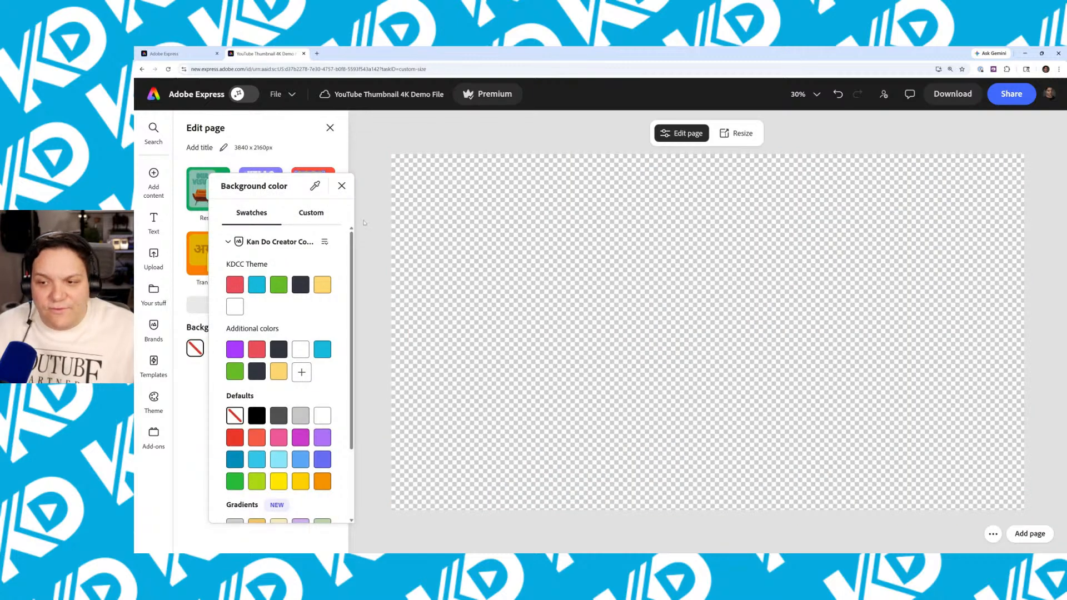
left_click(302, 351)
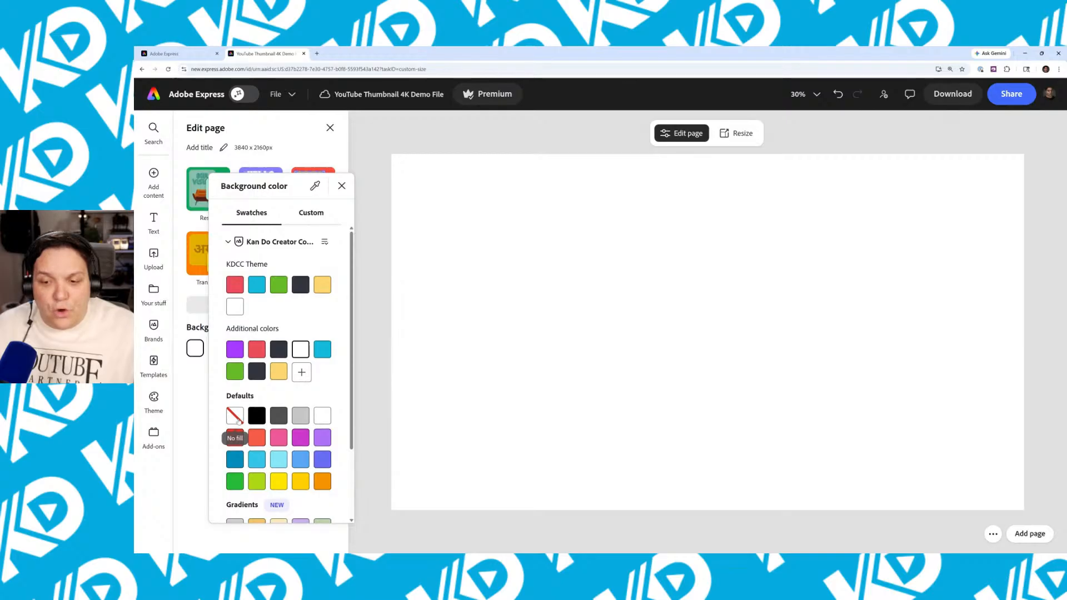
left_click(235, 417)
left_click(557, 341)
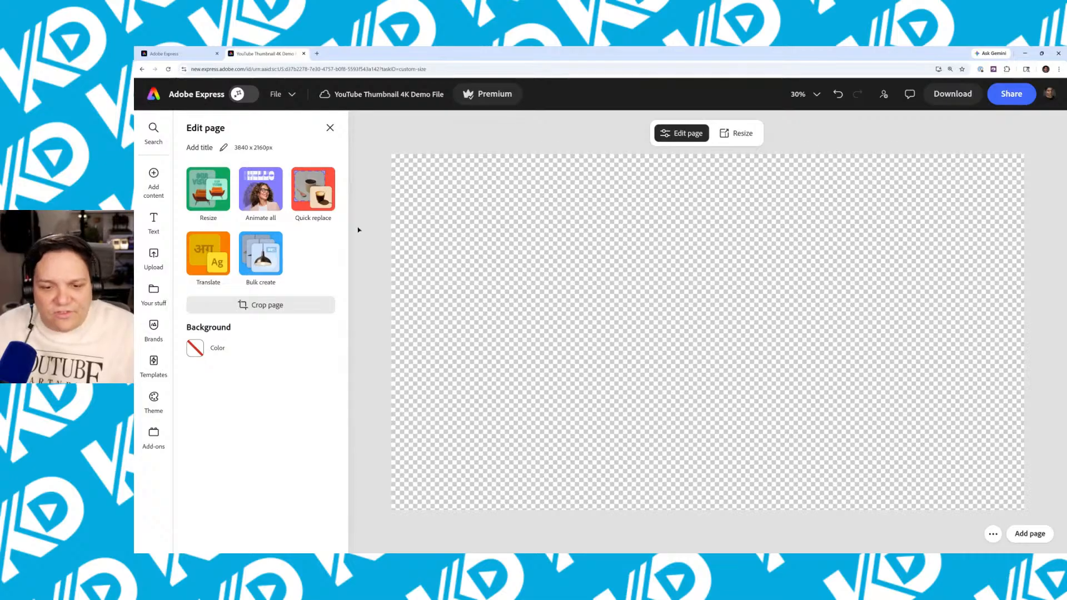
Turn on Show Rulers under the File menu's Rulers and guides
left_click(293, 99)
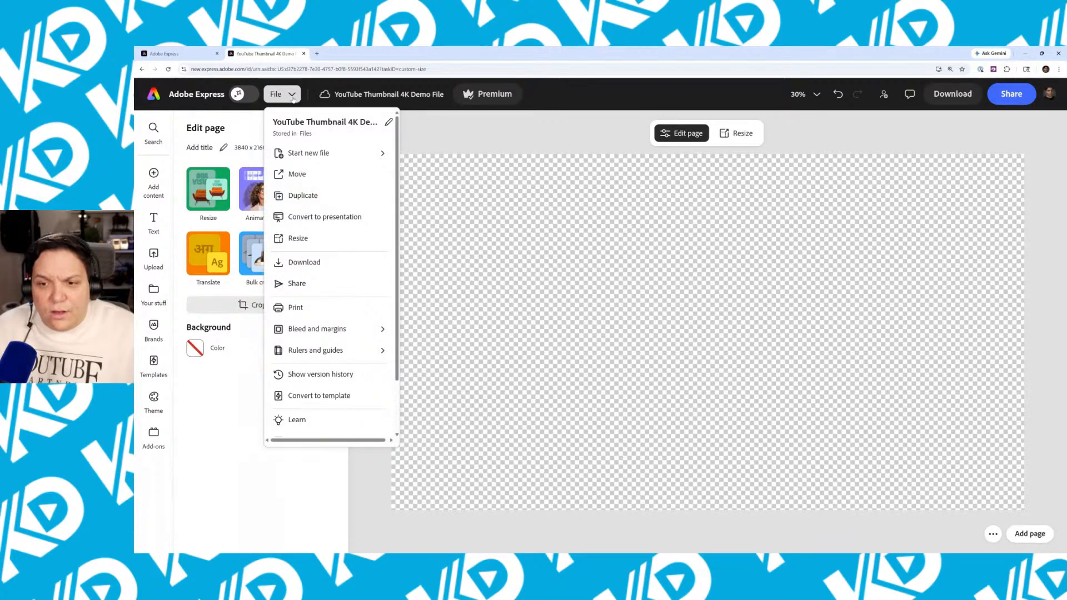
mouse_move(383, 351)
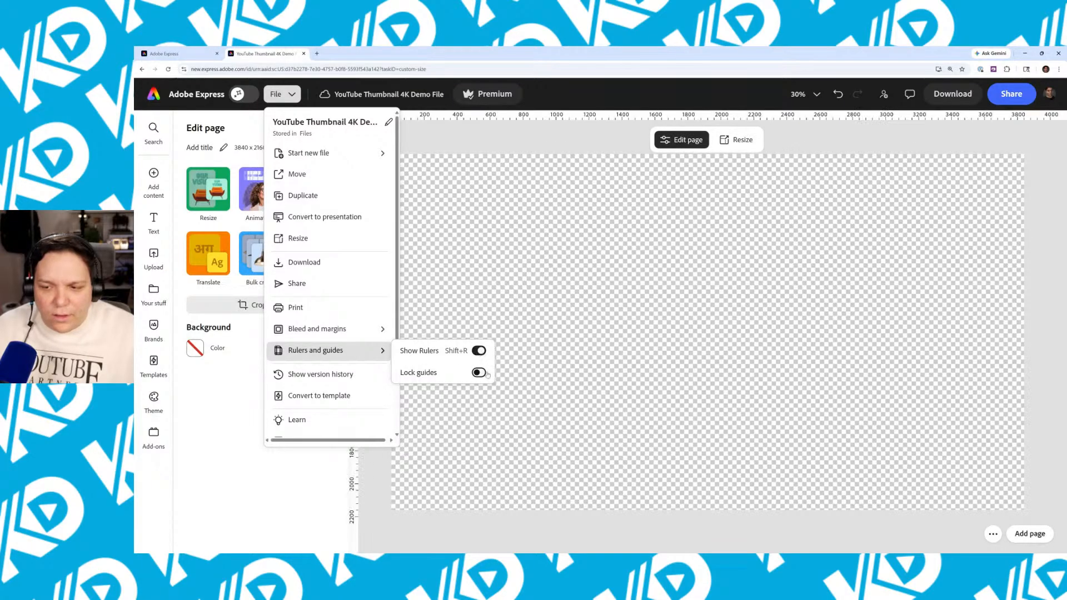
left_click(479, 351)
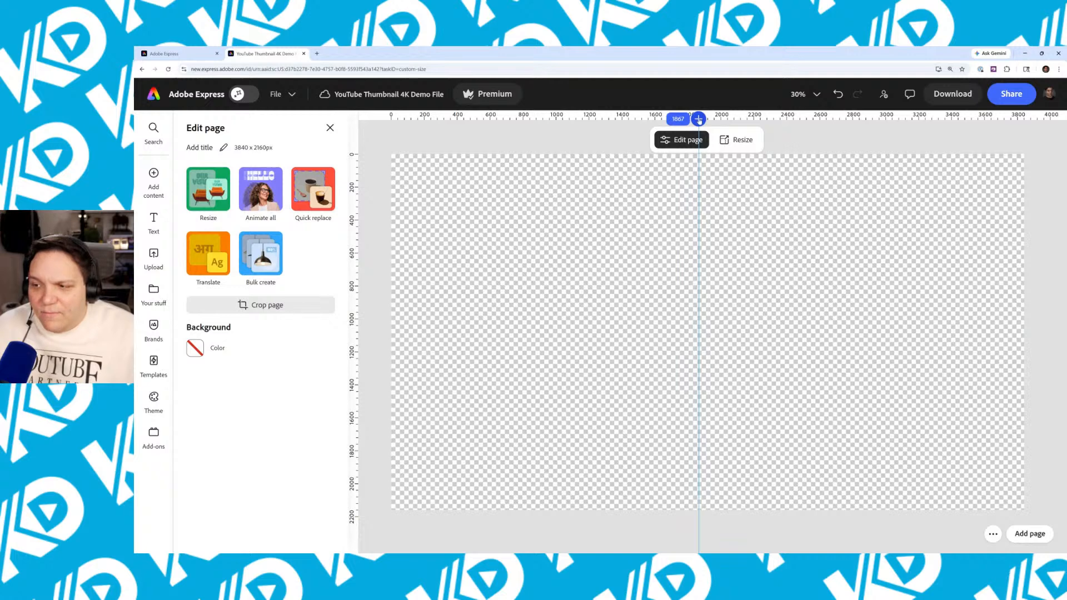
Place vertical guides at 1867, 1881 and 1924, then drag the 1867 guide off the page
left_click(699, 119)
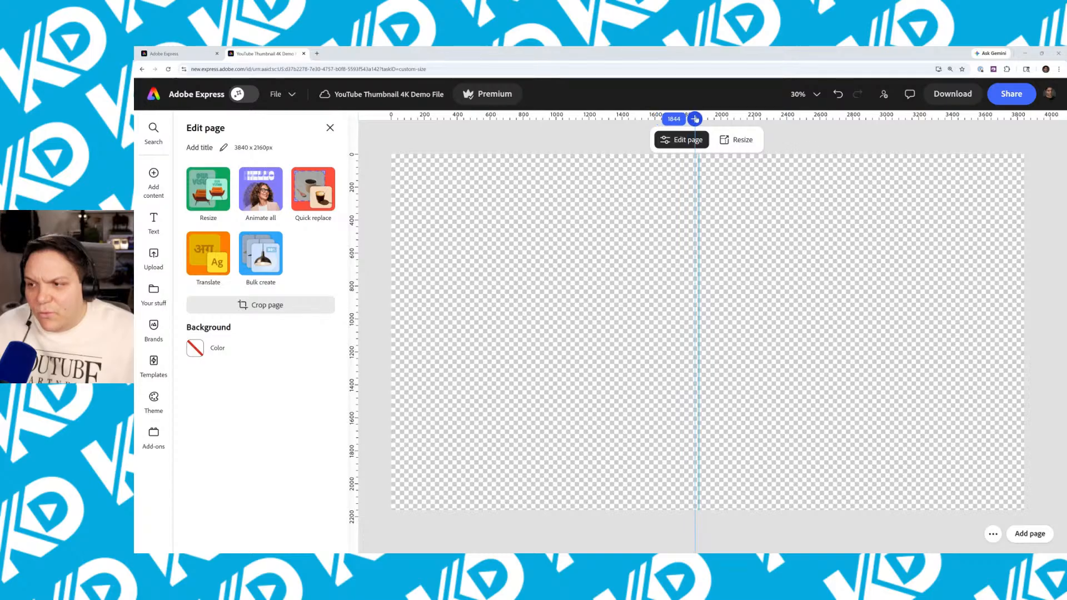
left_click(701, 118)
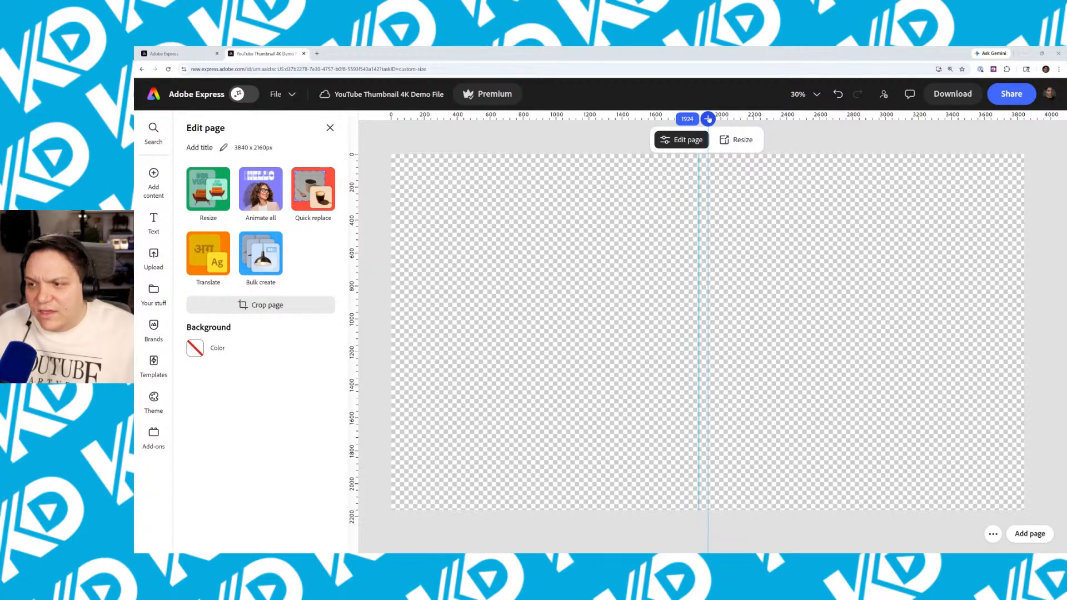
left_click(708, 118)
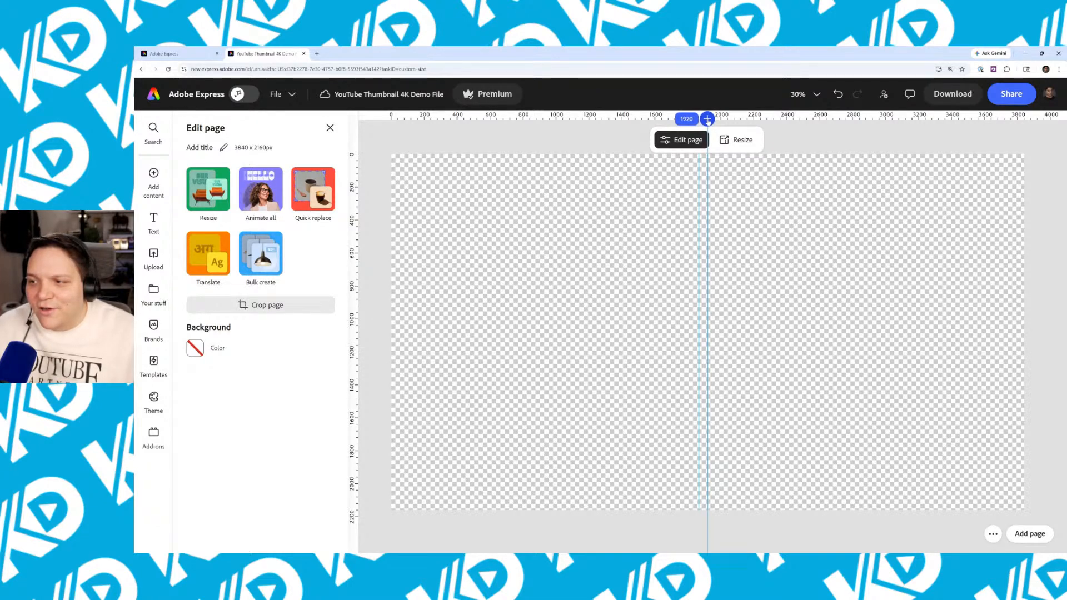
right_click(700, 209)
left_click(694, 210)
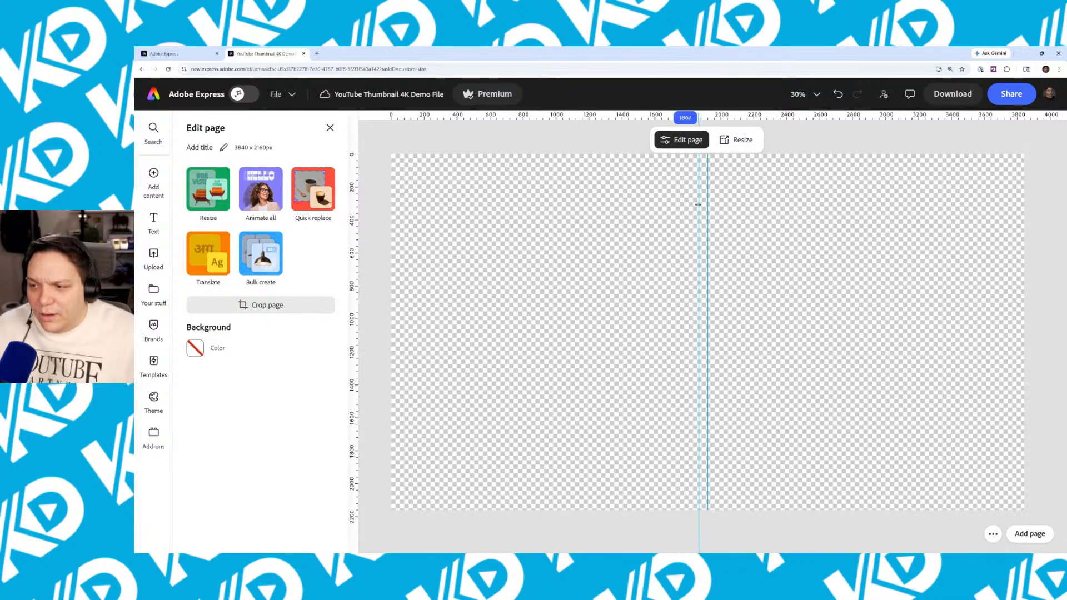
left_click_drag(697, 205, 408, 181)
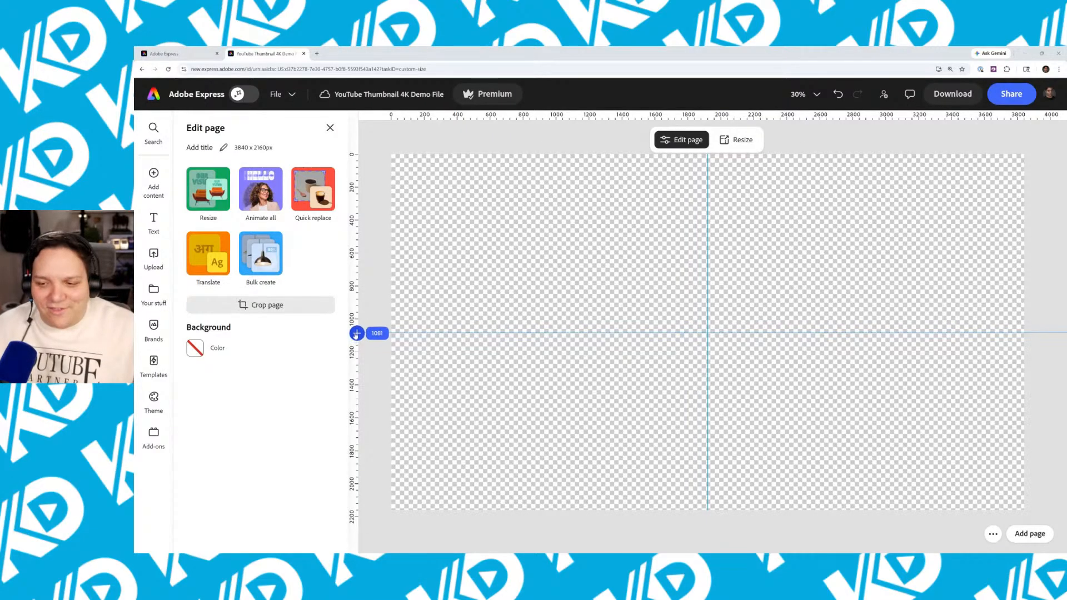
Add a horizontal guide from the left ruler and set it at 1080 px
left_click(356, 333)
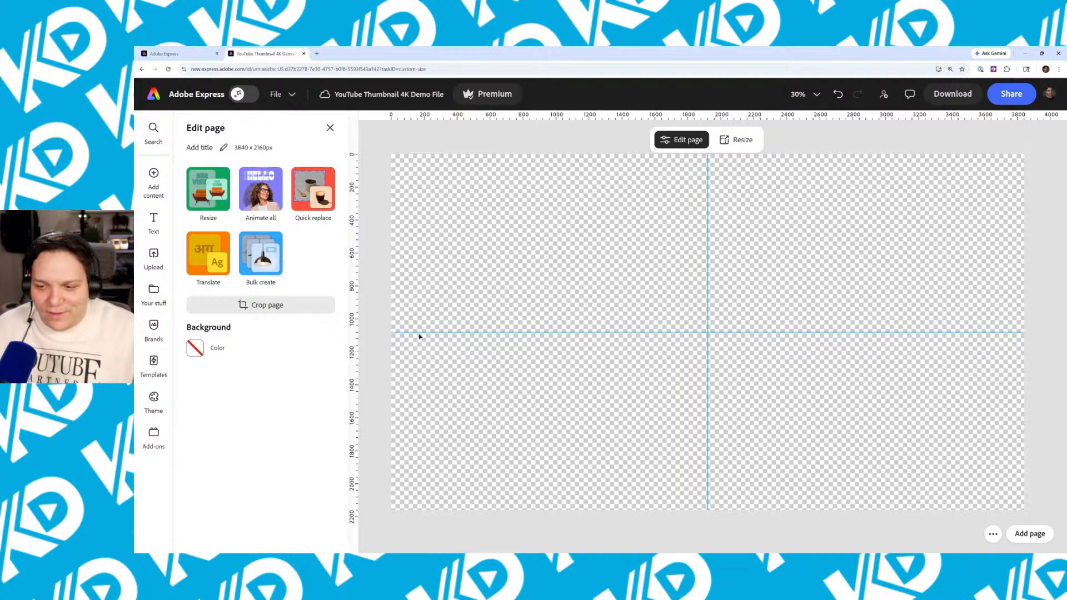
left_click_drag(419, 332, 422, 332)
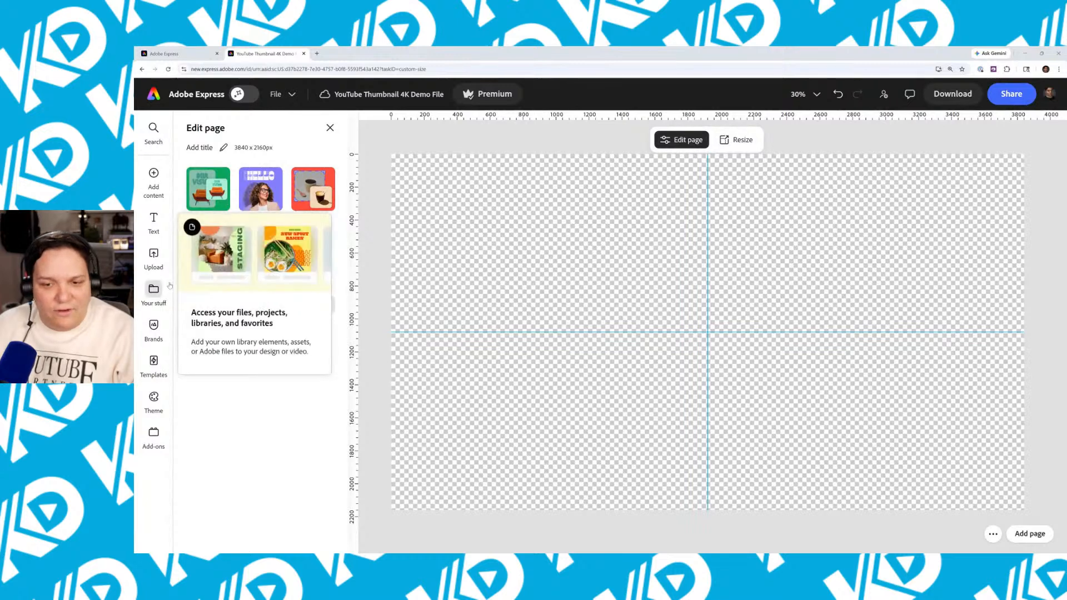
Open Media, look through Photos, Sound effects and Music, then show stock Videos with filters
mouse_move(154, 177)
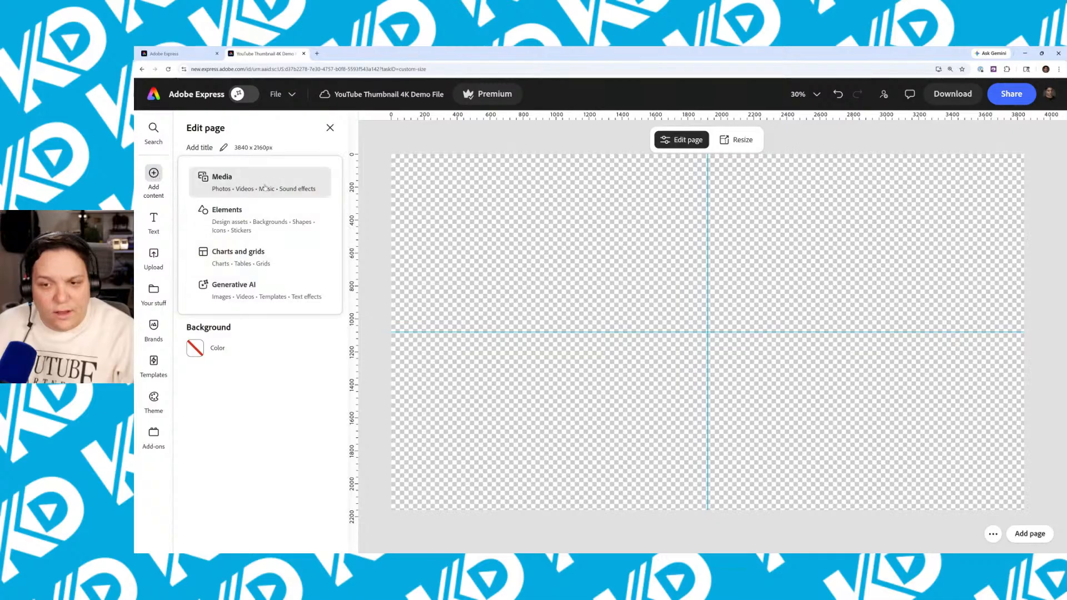
left_click(265, 187)
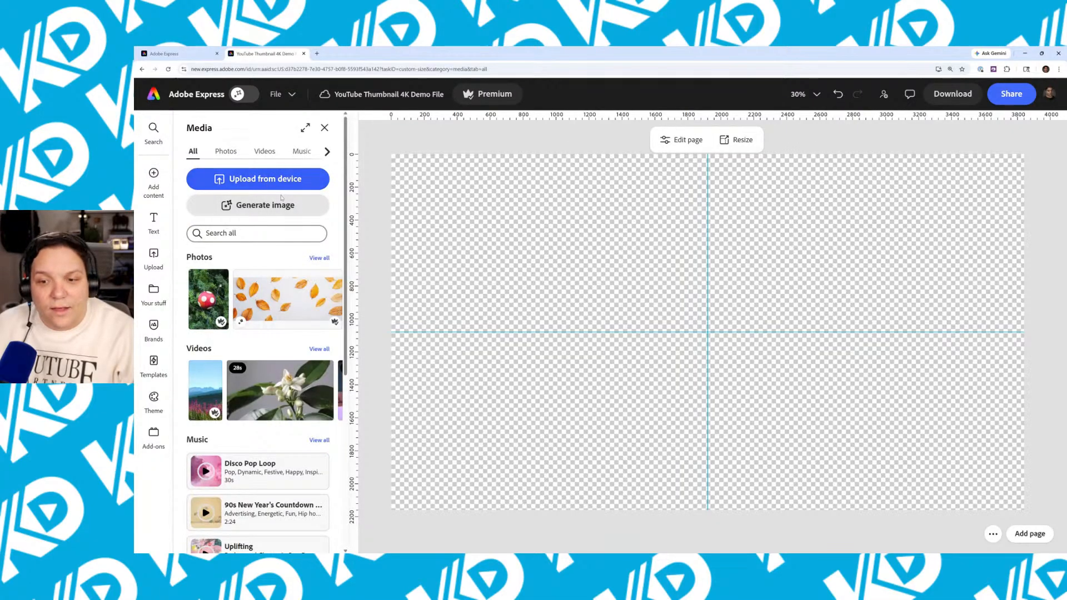
left_click(225, 151)
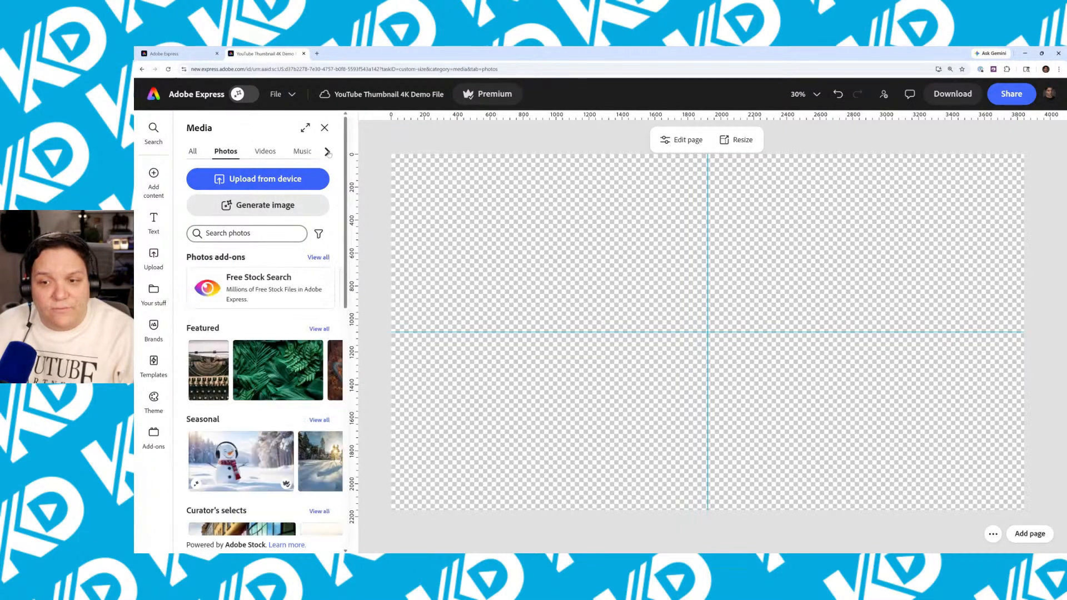
left_click(327, 151)
left_click(303, 151)
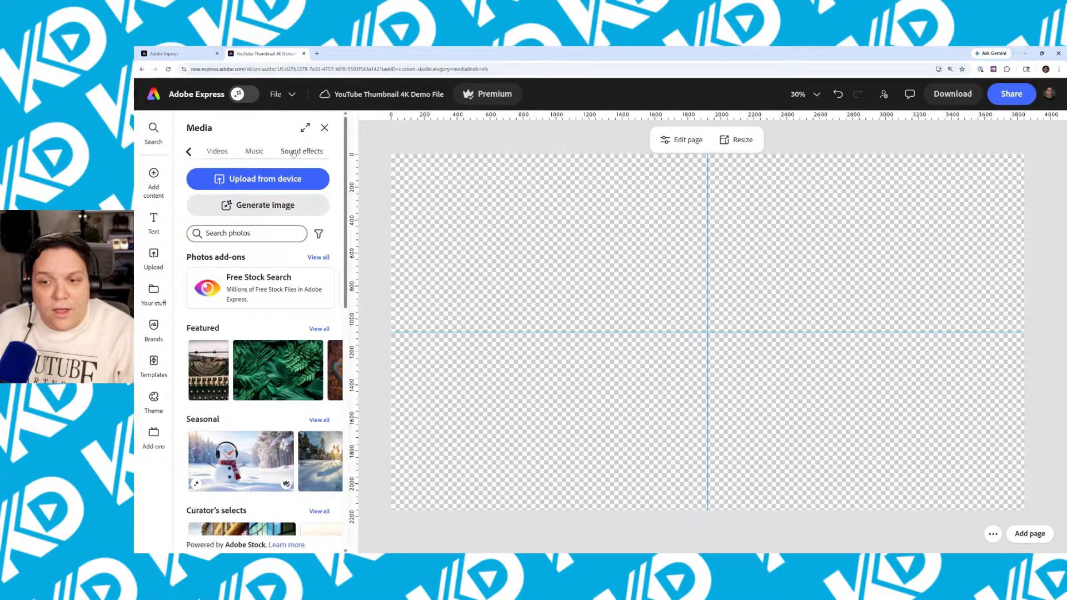
left_click(255, 153)
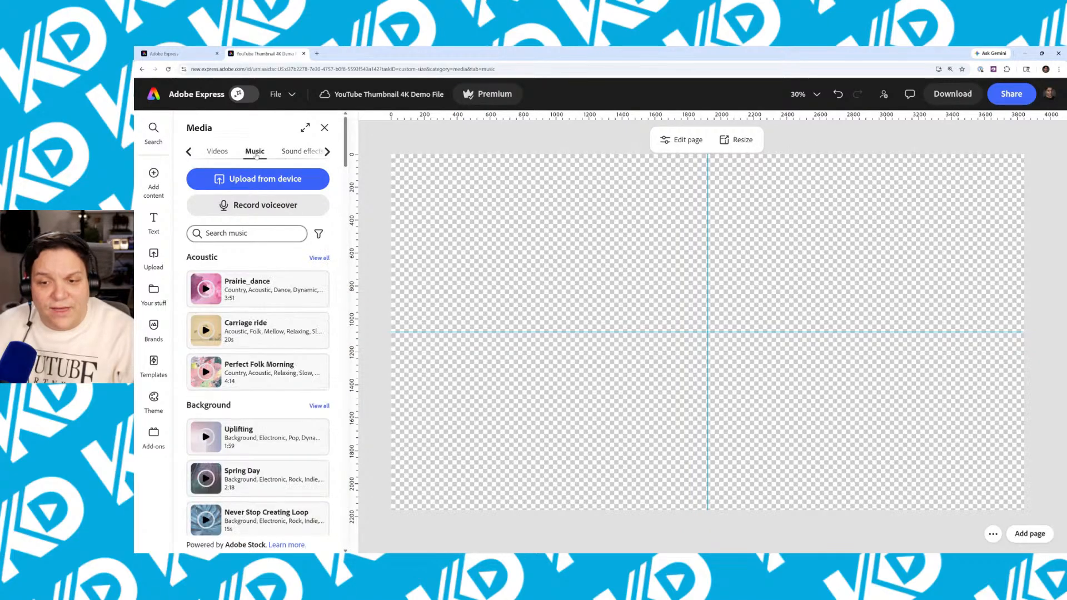
left_click(217, 151)
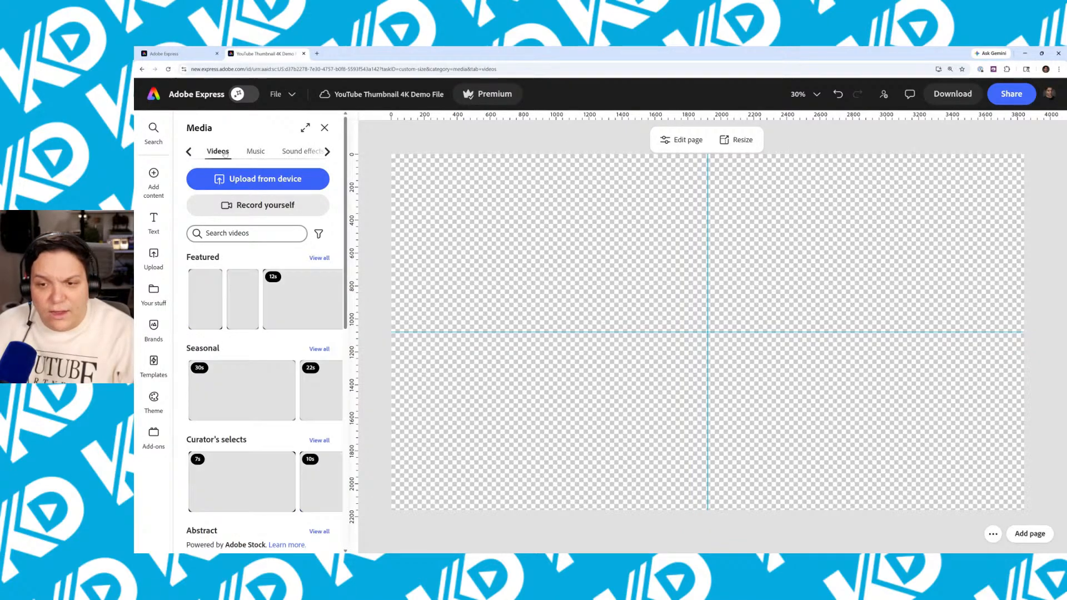
left_click(190, 152)
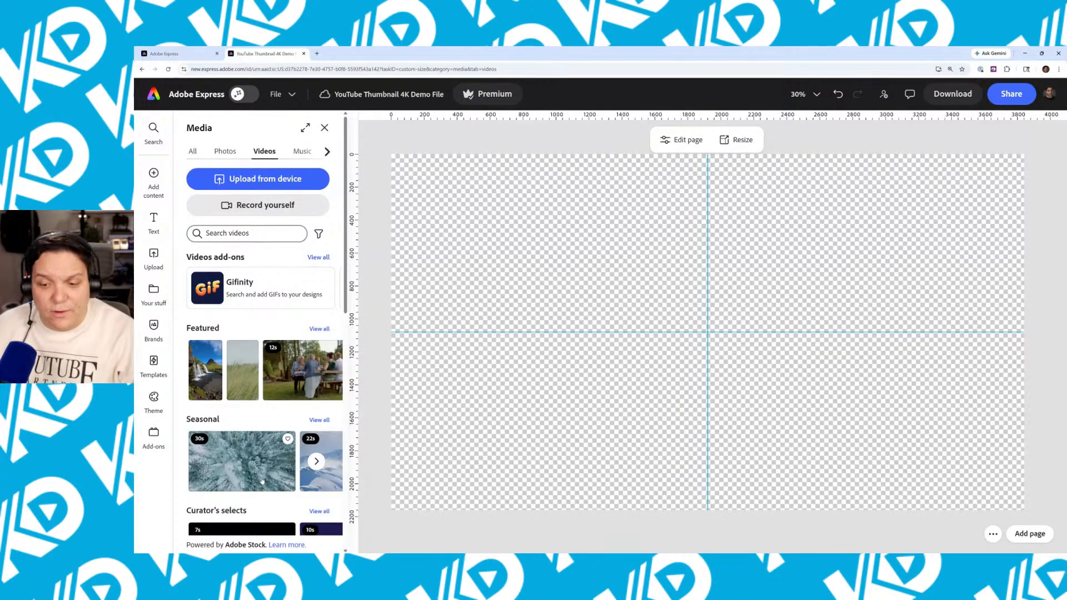
left_click(320, 238)
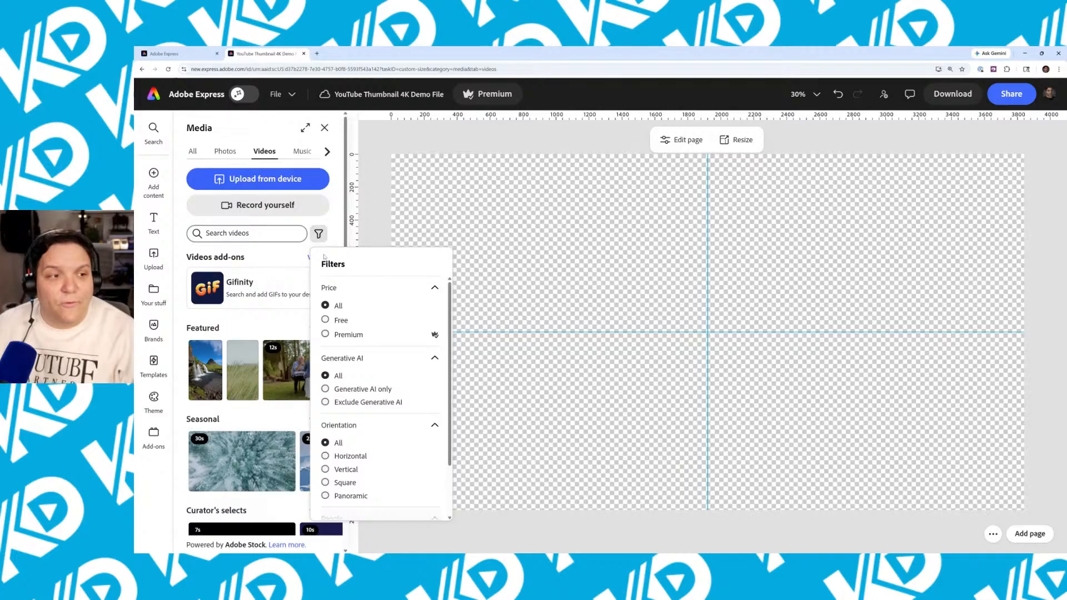
Filter videos to Free, excluding Generative AI, and search for 'Rock', then 'Geology'
left_click(346, 322)
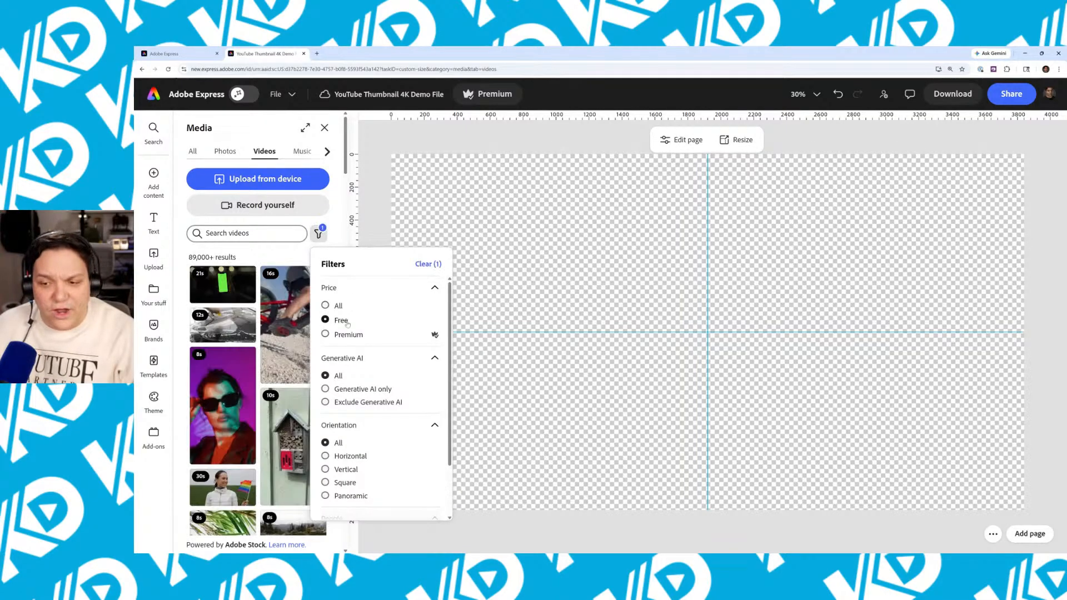
left_click(363, 404)
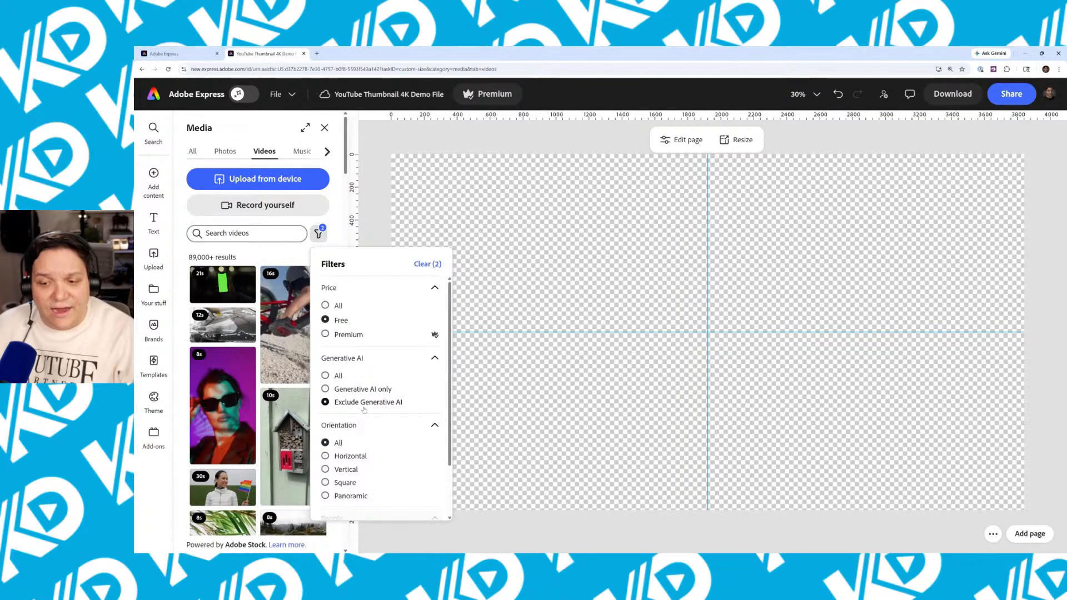
left_click(262, 241)
left_click(256, 233)
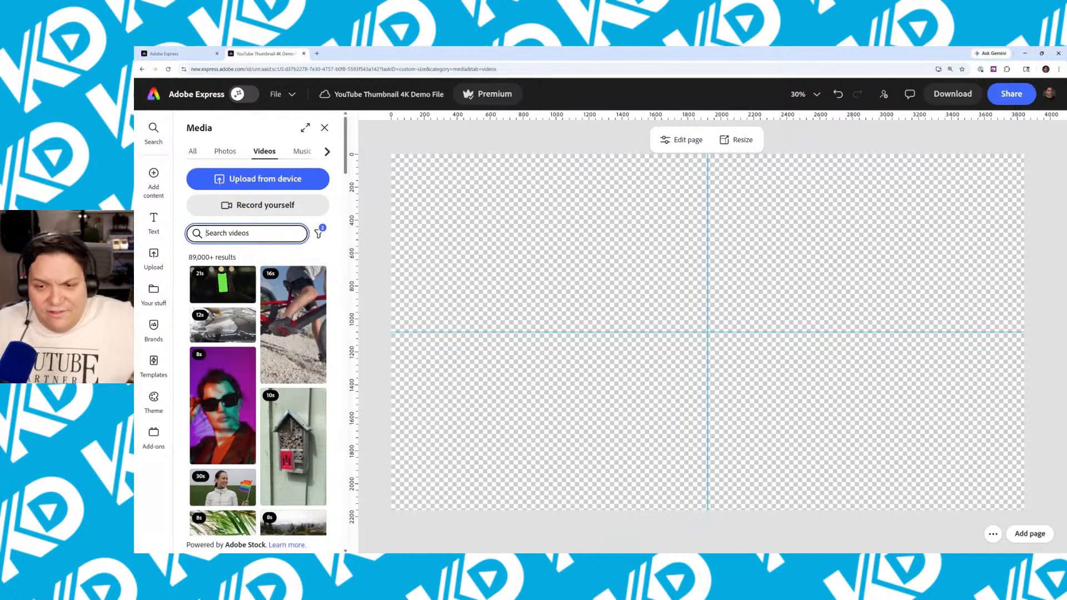
type("Rock")
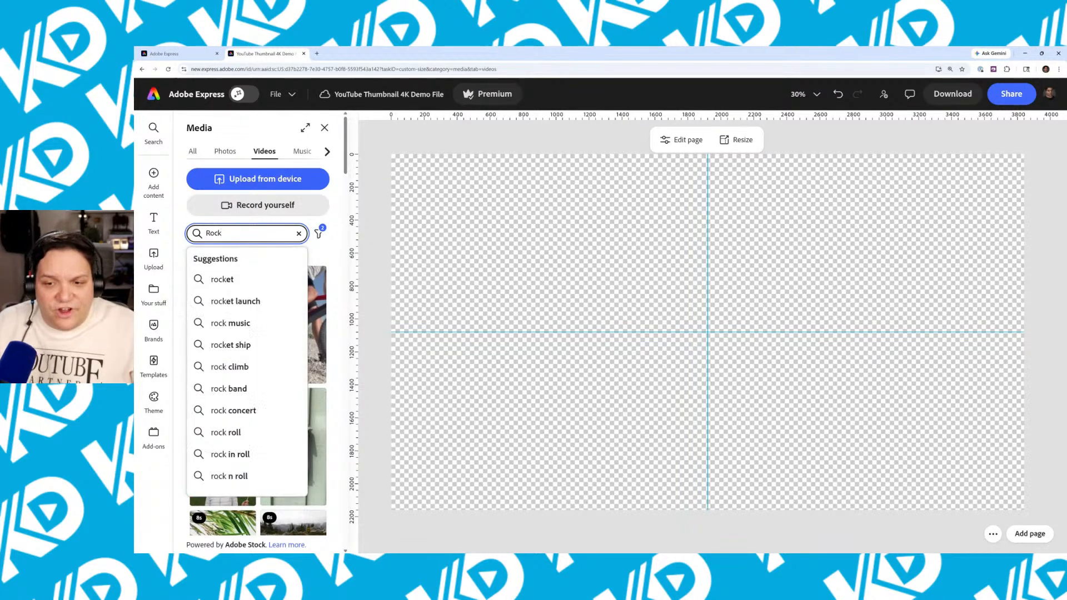
key("Return")
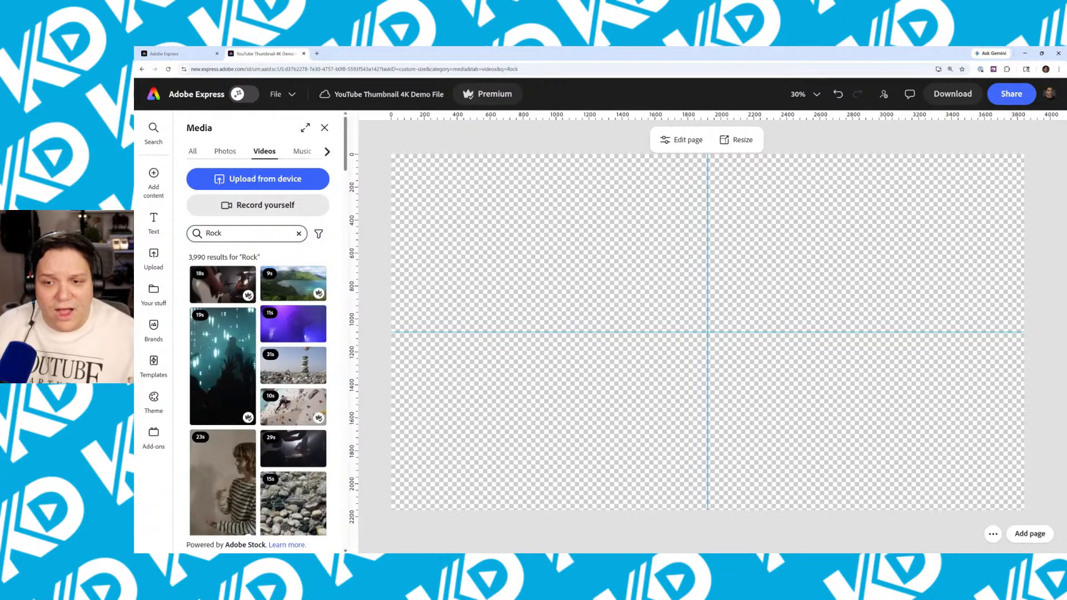
left_click(250, 234)
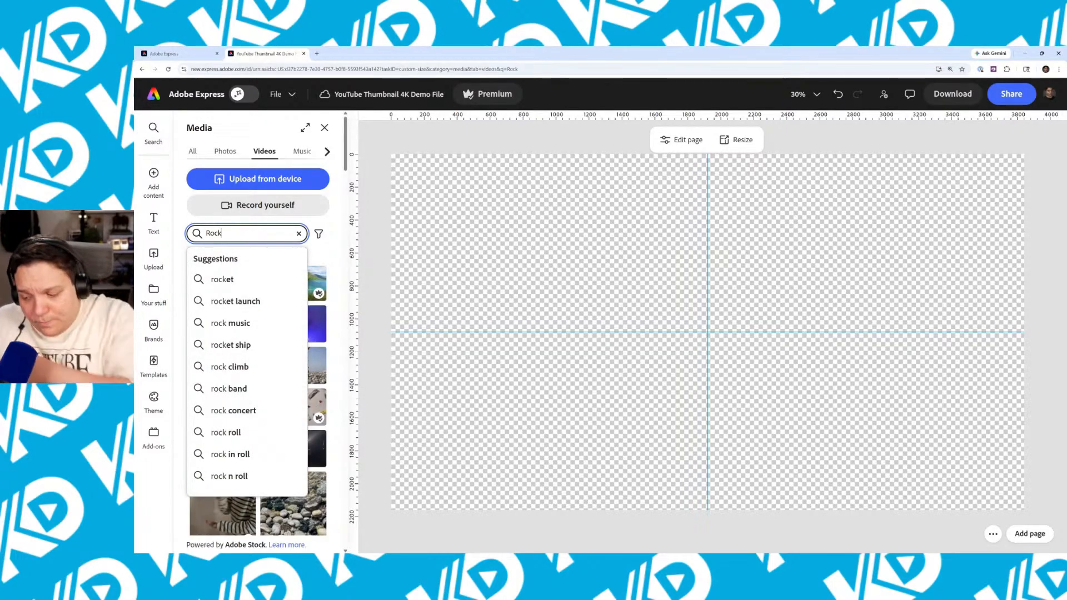
key("Return")
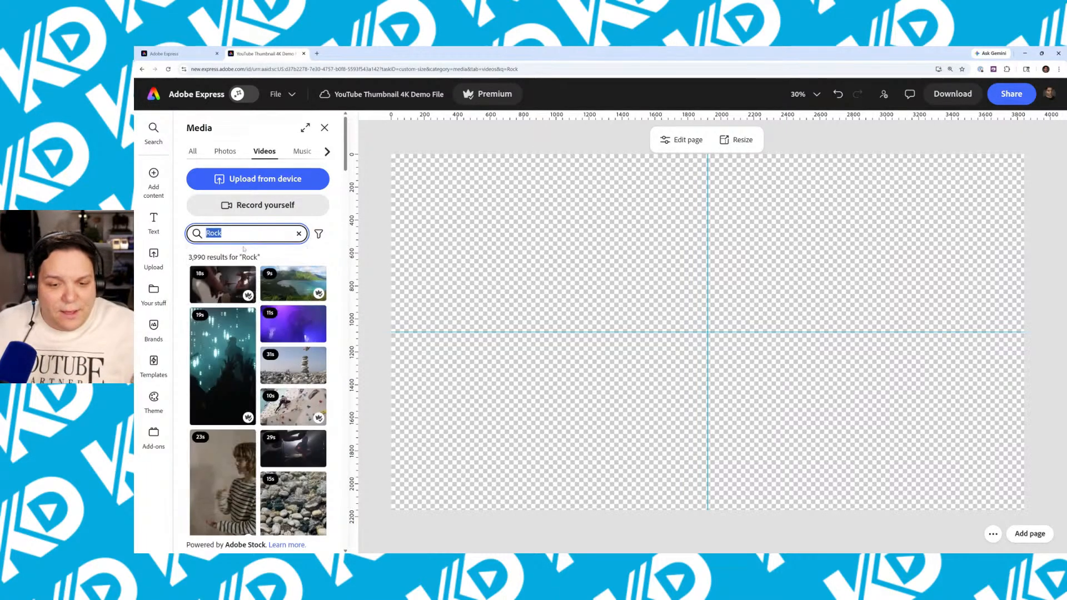
type("Geolo")
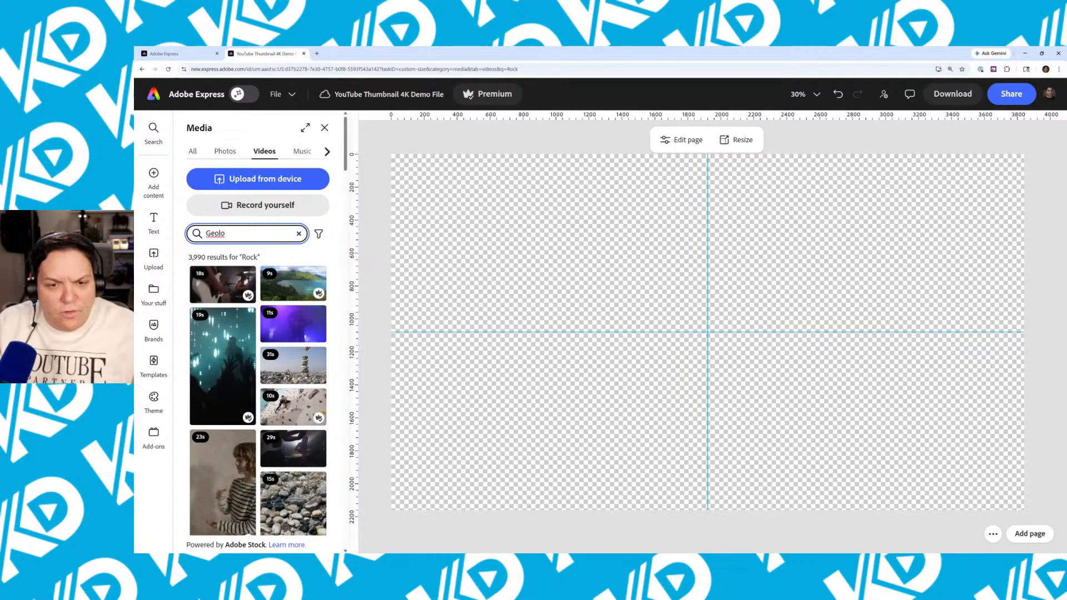
type("gy")
key("Return")
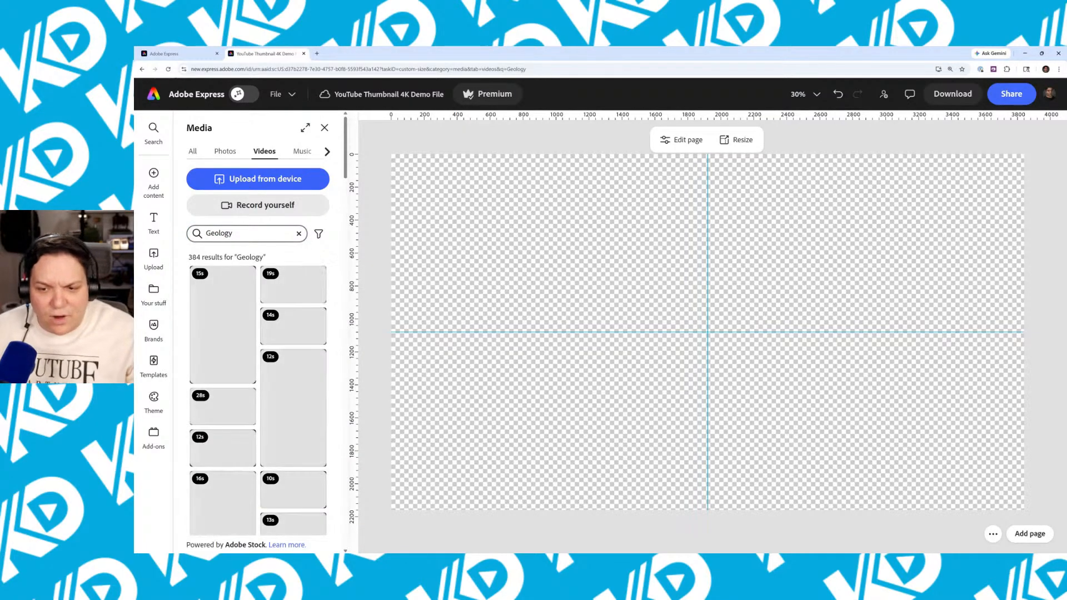
Reapply the Free and no-AI filters to the Geology videos, then view Geology photos
scroll(292, 350, "down", 3)
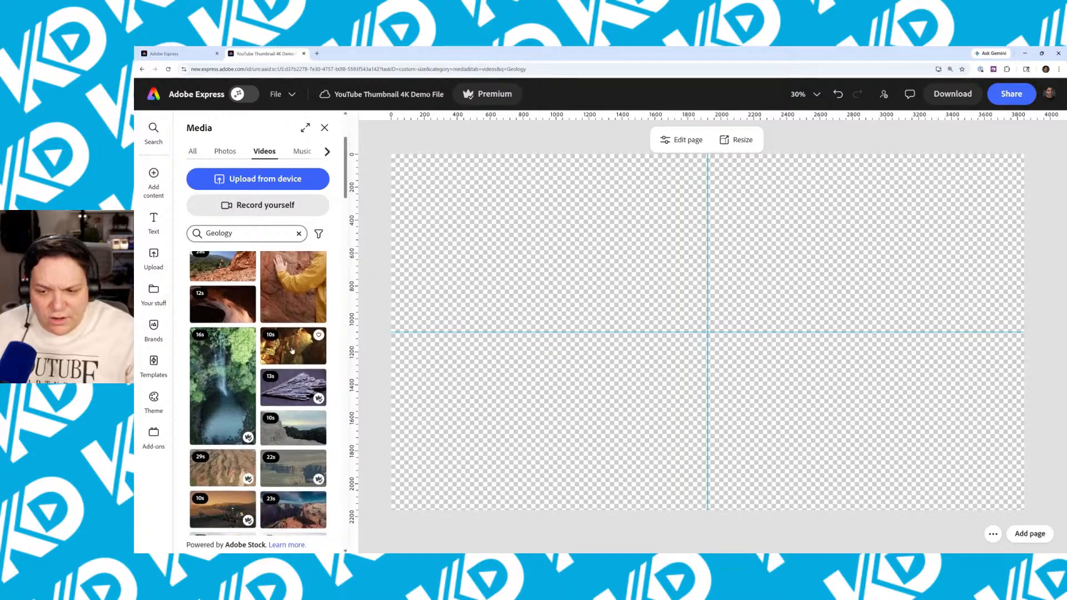
scroll(292, 350, "up", 1)
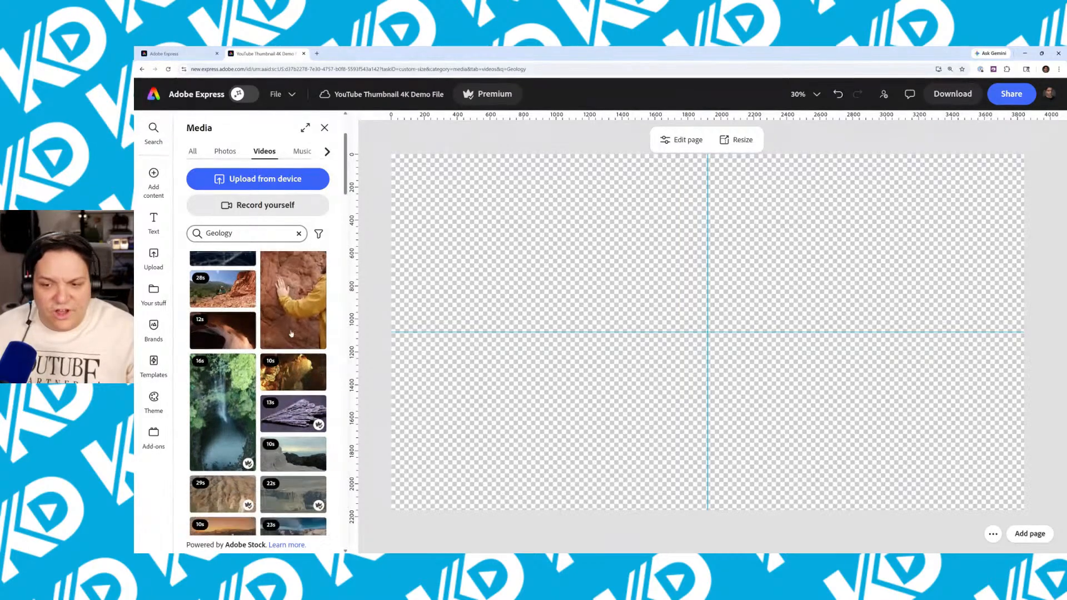
scroll(292, 334, "down", 3)
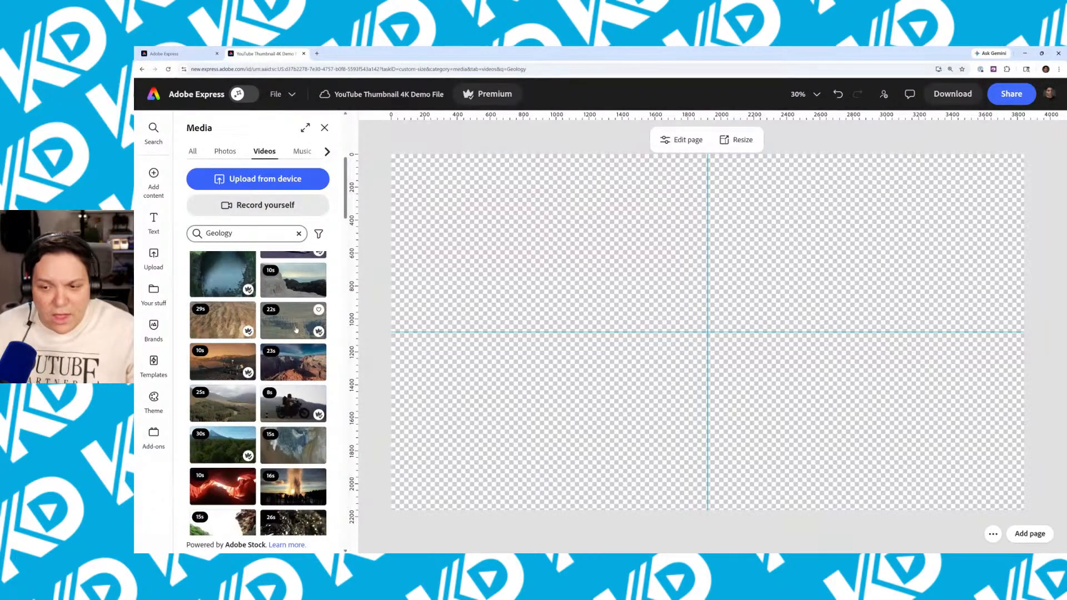
left_click(319, 234)
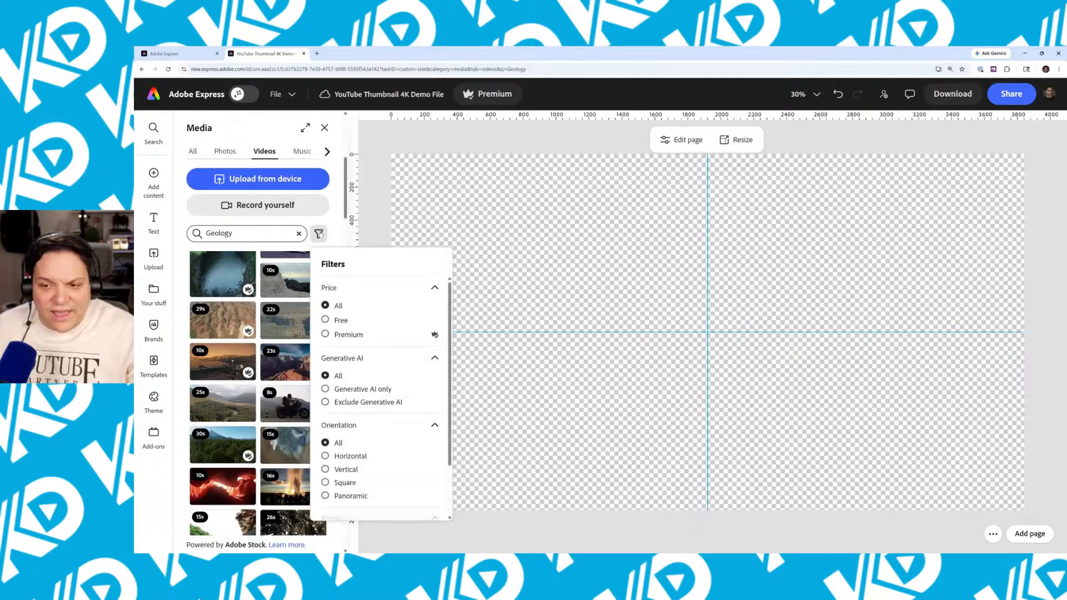
left_click(340, 321)
left_click(345, 402)
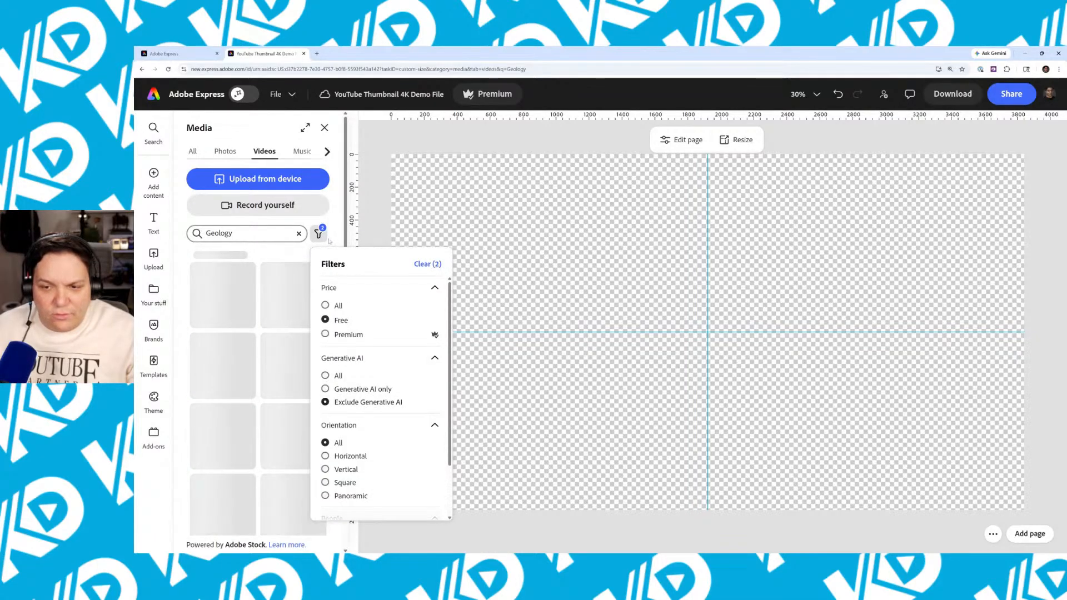
left_click(333, 226)
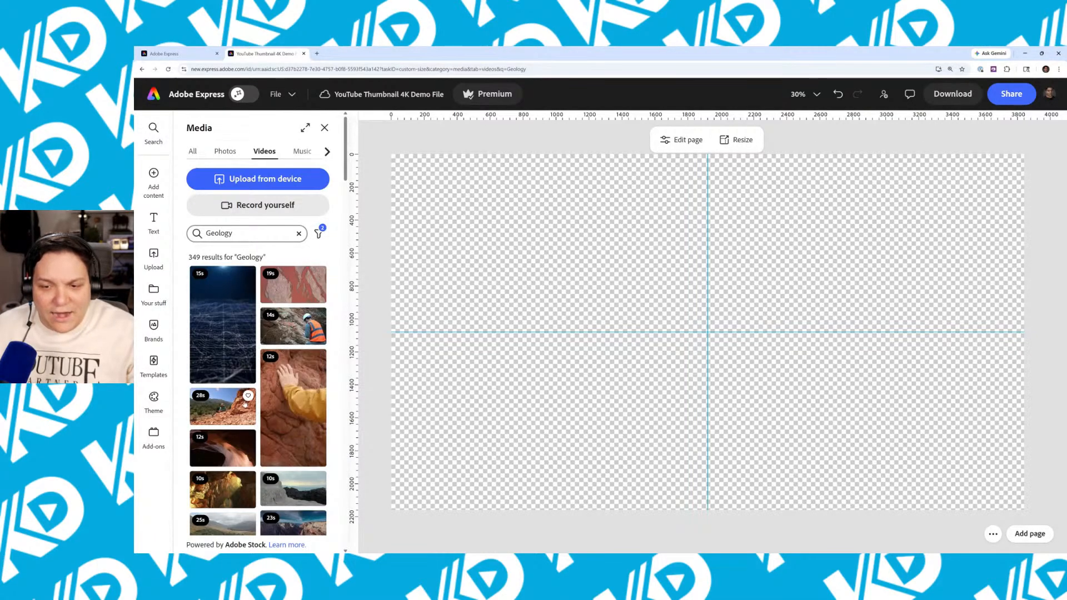
scroll(232, 364, "down", 3)
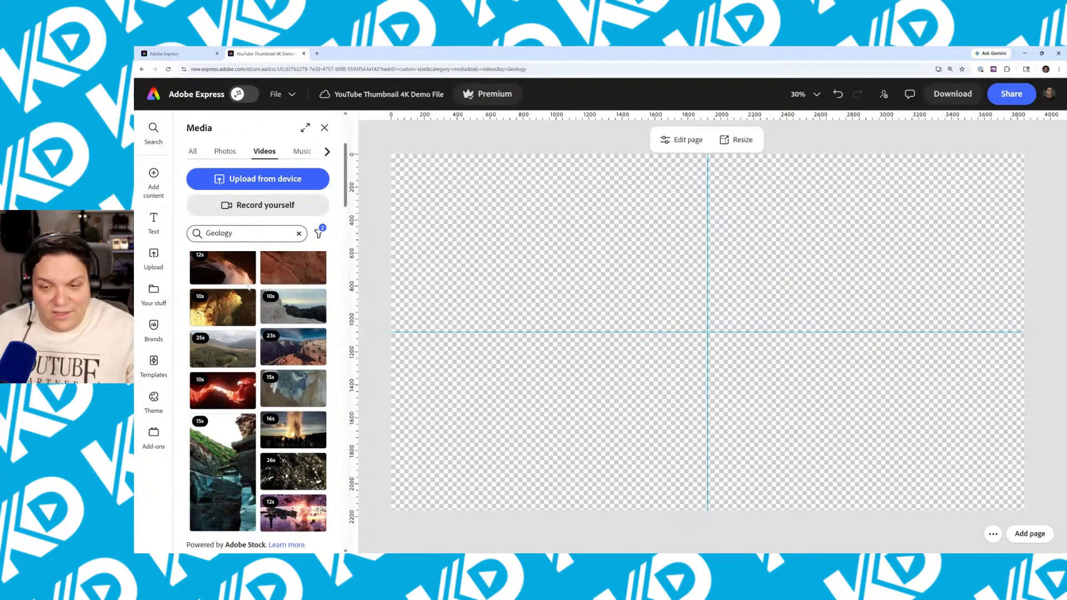
left_click(226, 151)
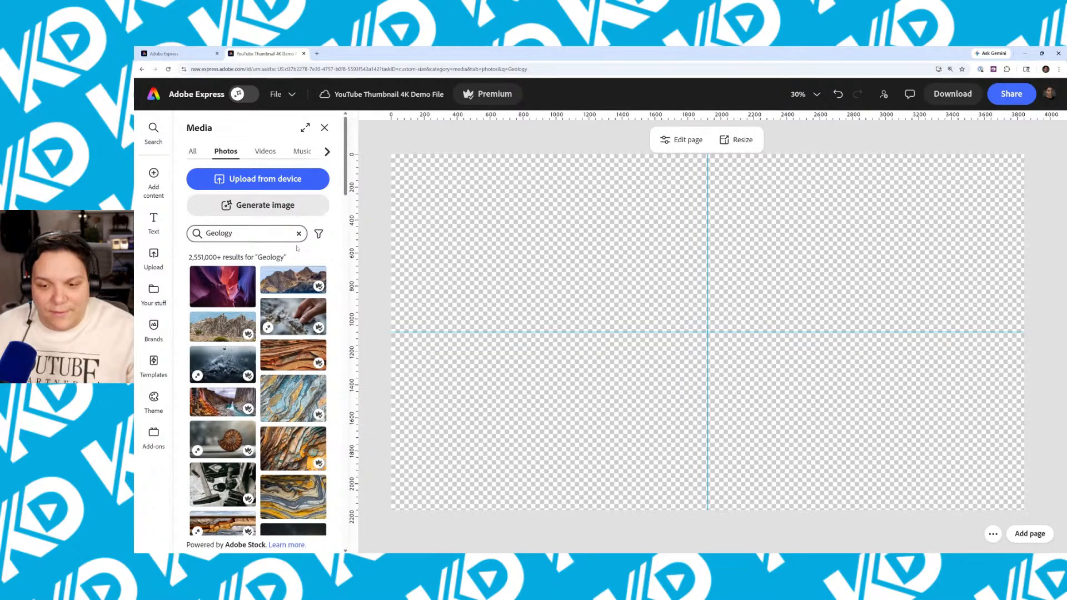
Filter photos to Premium, exclude generative AI, and add the gloved-hand rock photo
left_click(318, 234)
left_click(348, 335)
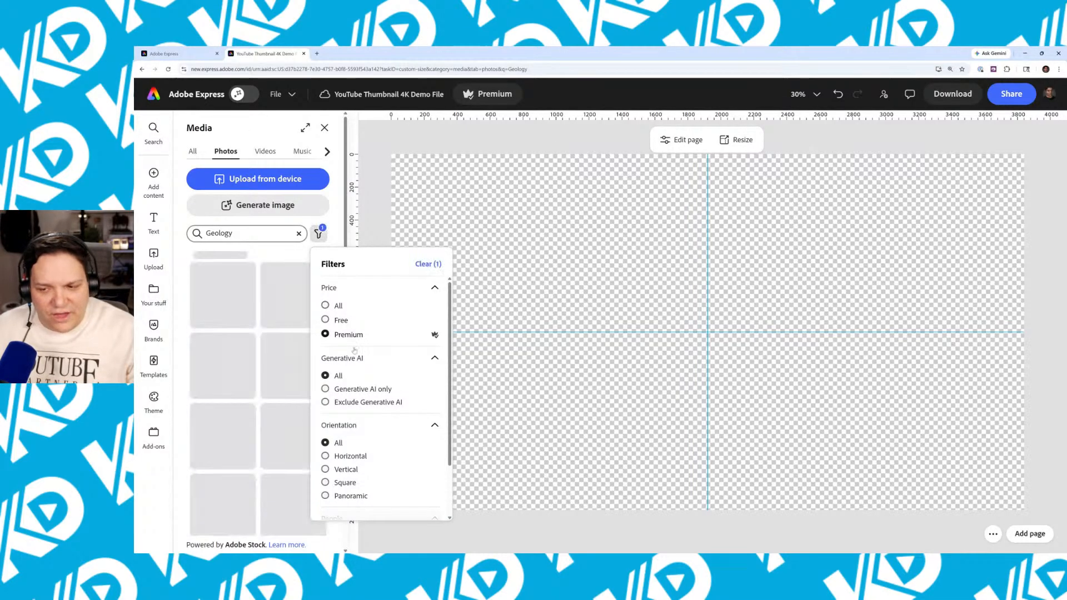
left_click(345, 402)
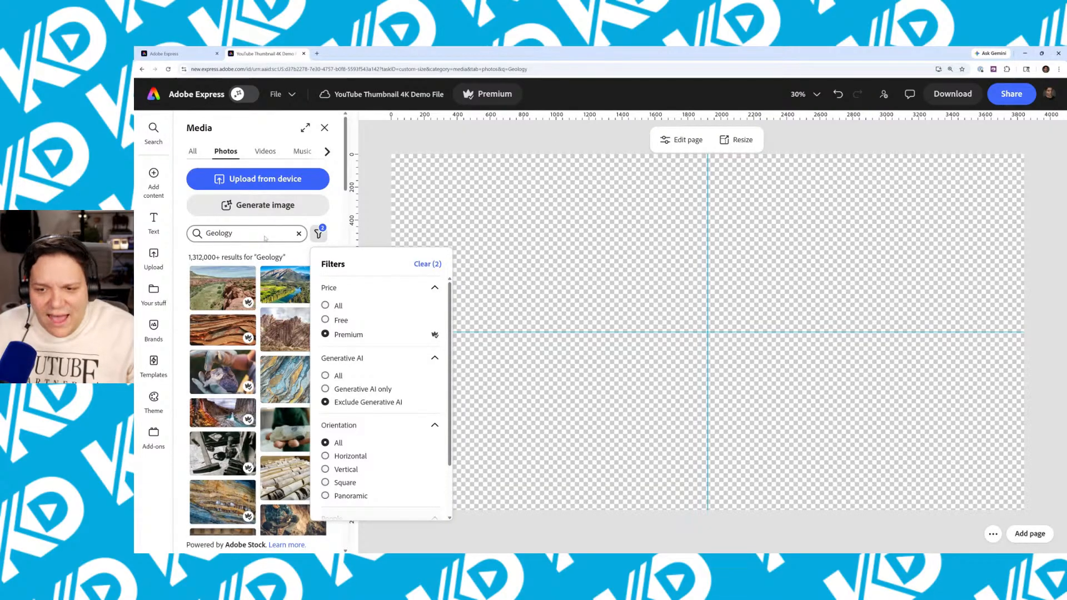
left_click(226, 379)
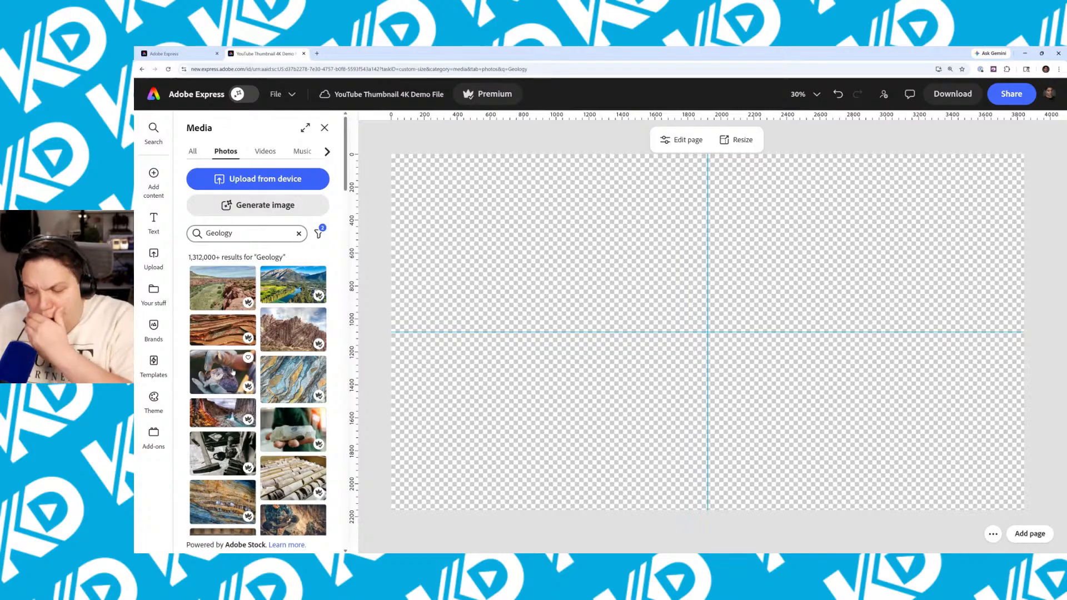
scroll(258, 389, "down", 3)
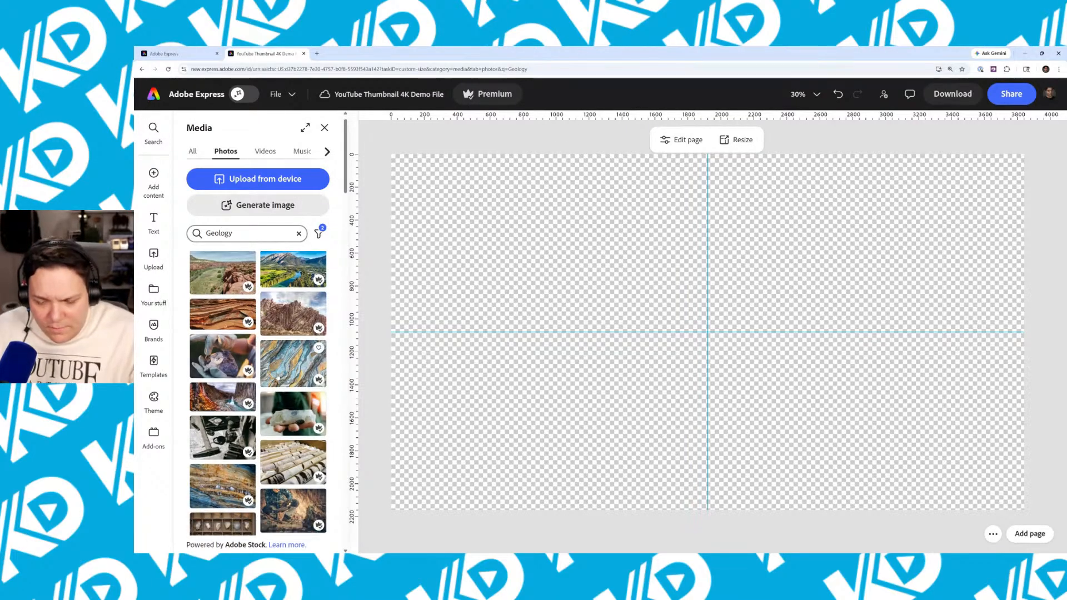
scroll(257, 393, "up", 2)
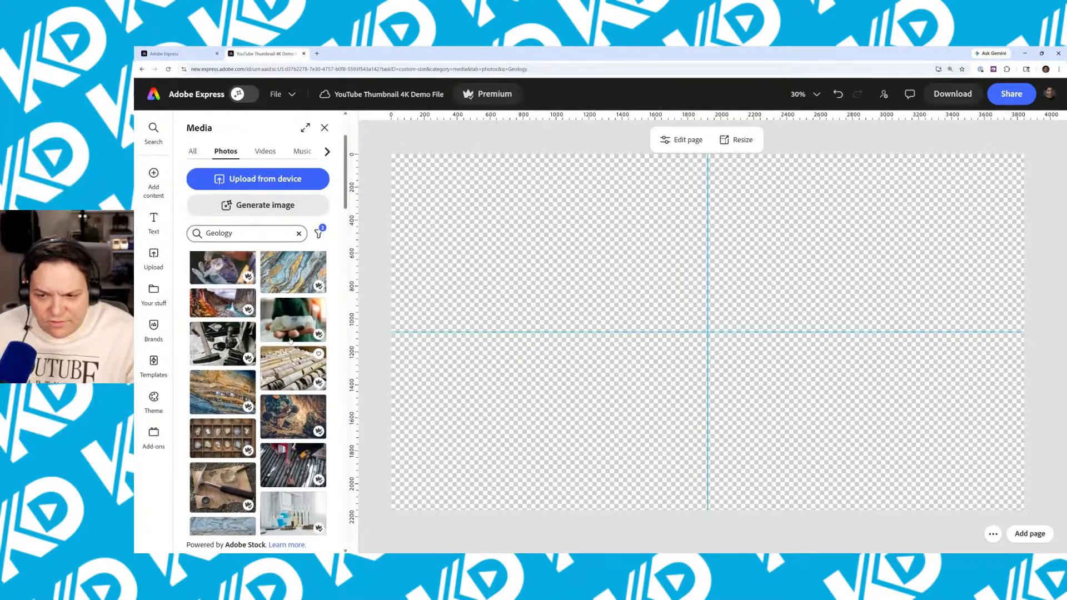
left_click(229, 298)
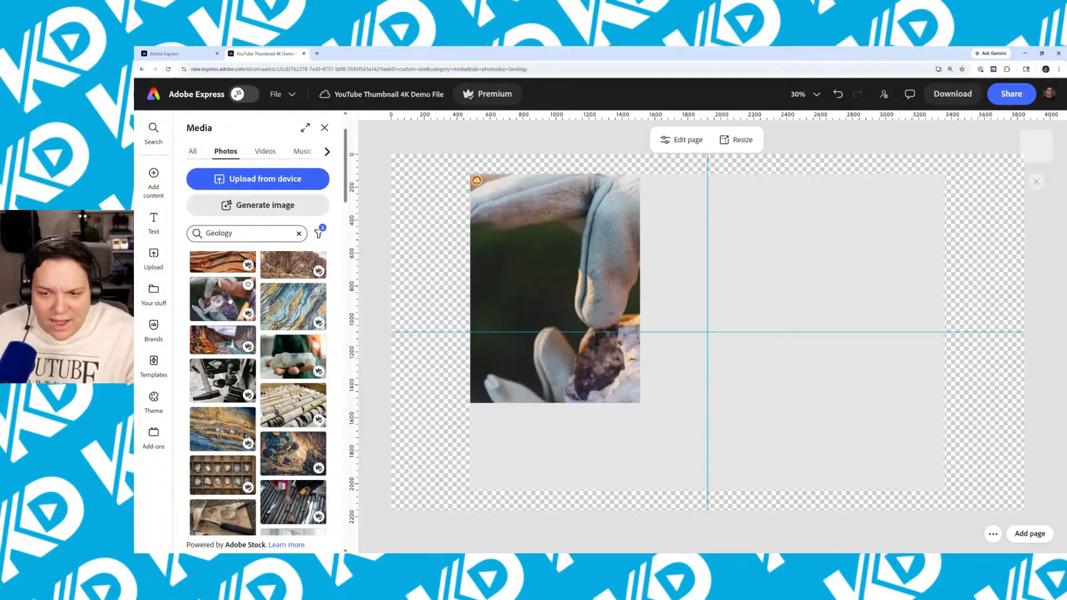
Align the rock photo to the top-left corner and enlarge it to cover the whole page
left_click(560, 269)
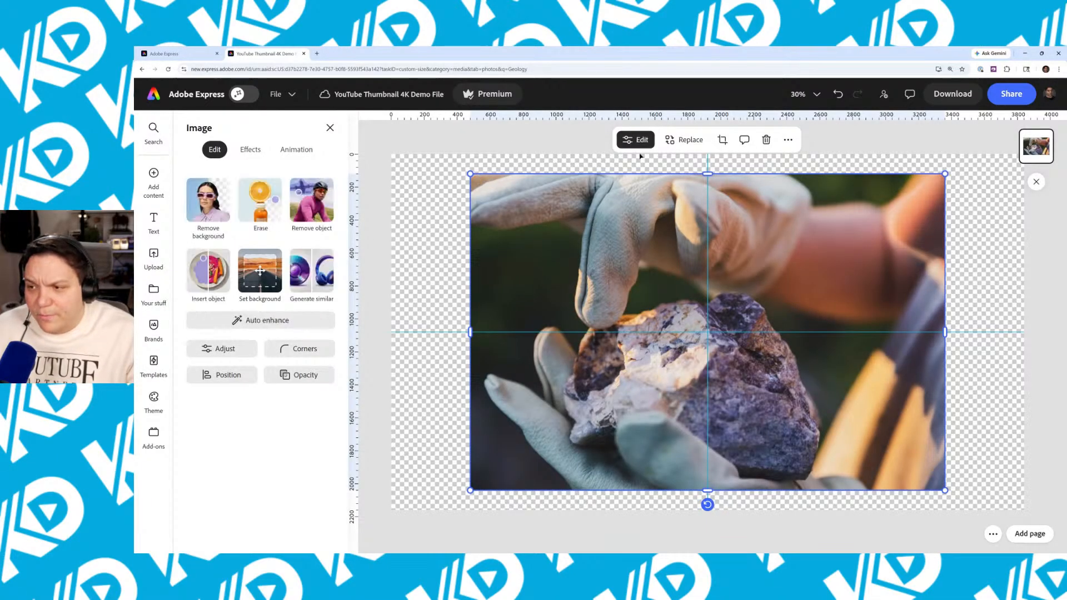
left_click_drag(538, 223, 459, 203)
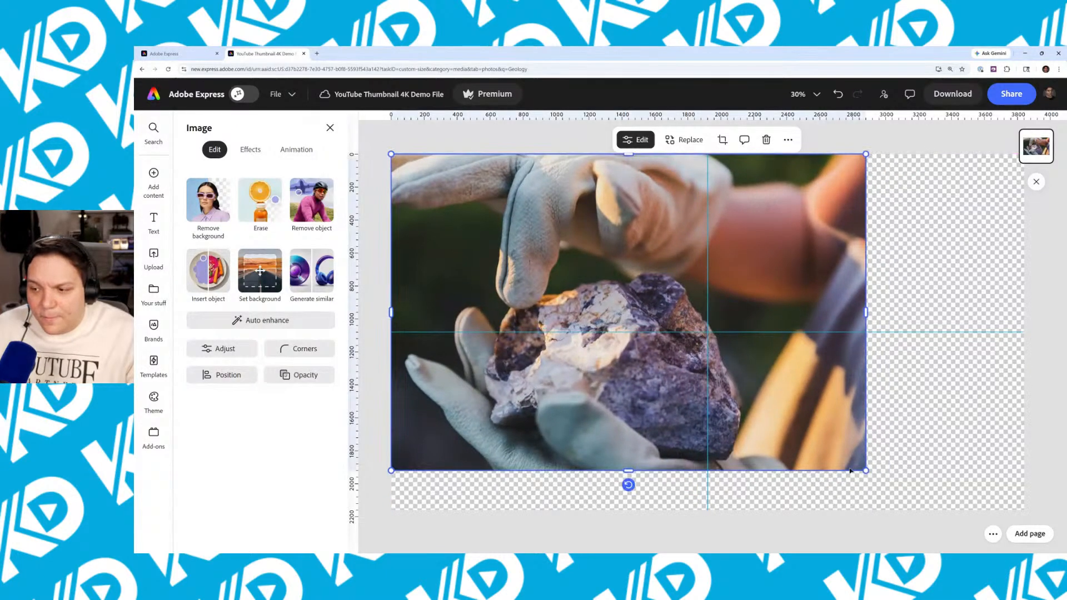
left_click_drag(865, 477, 1037, 584)
left_click_drag(779, 261, 773, 191)
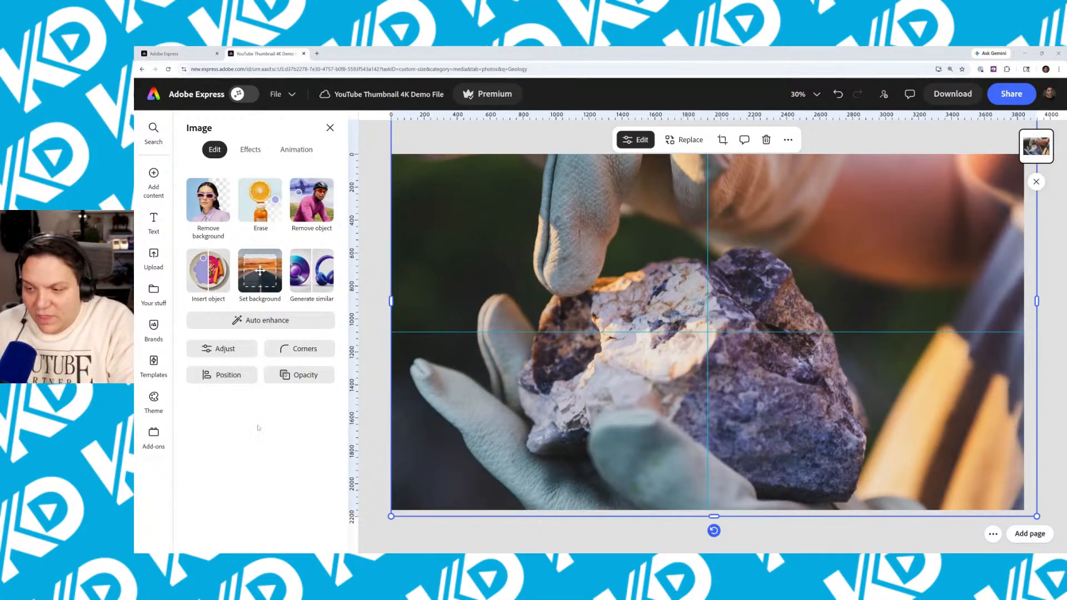
Add a new text box and move it to the page's top-left area
left_click(154, 222)
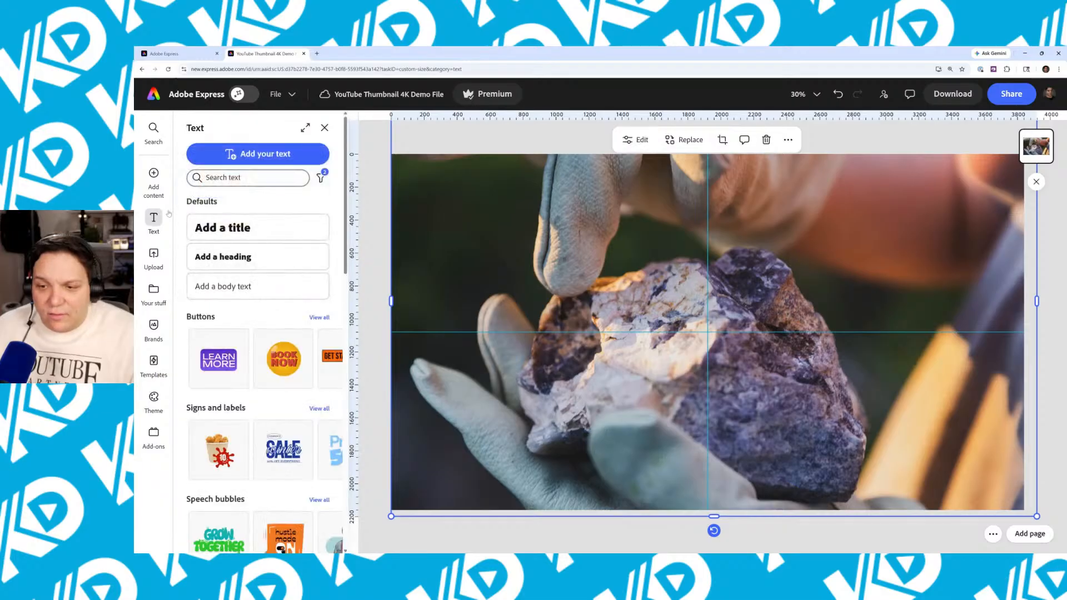
left_click(268, 155)
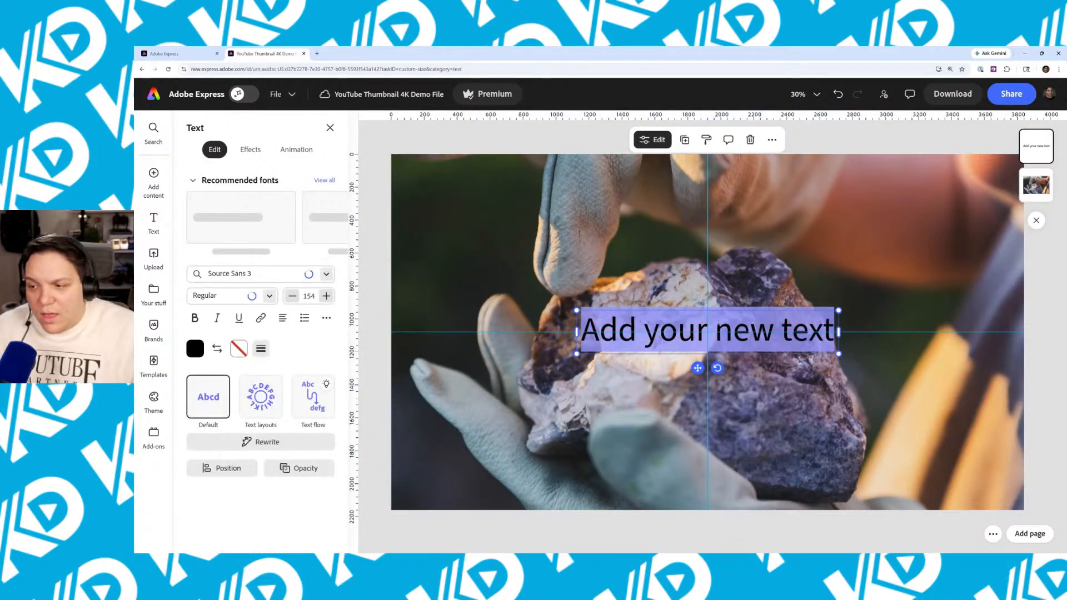
left_click_drag(697, 368, 522, 226)
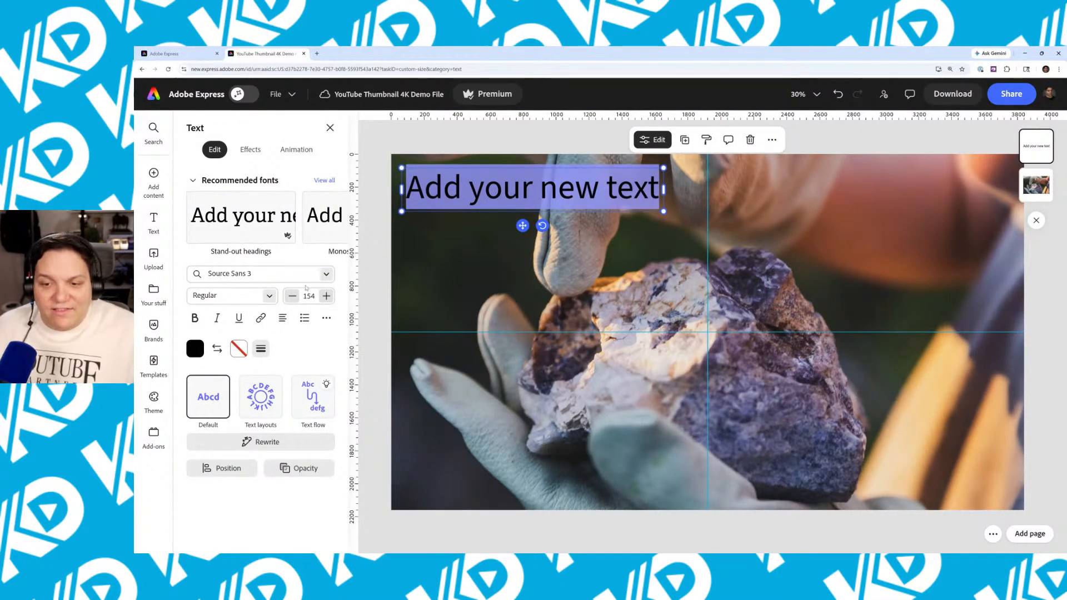
Set the text font to Gotham with Ultra weight
left_click(326, 275)
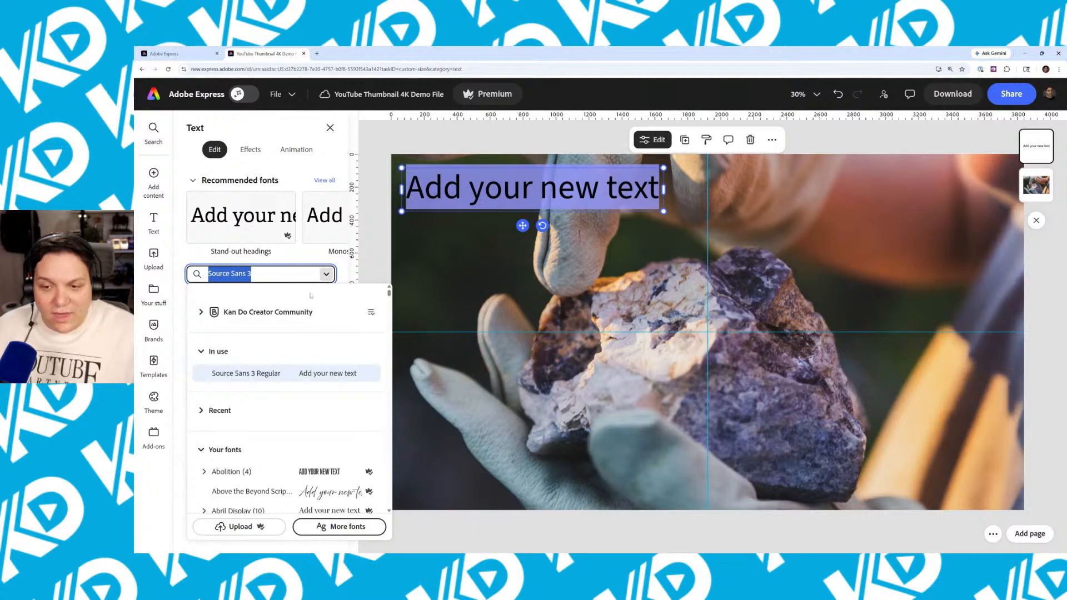
left_click(200, 313)
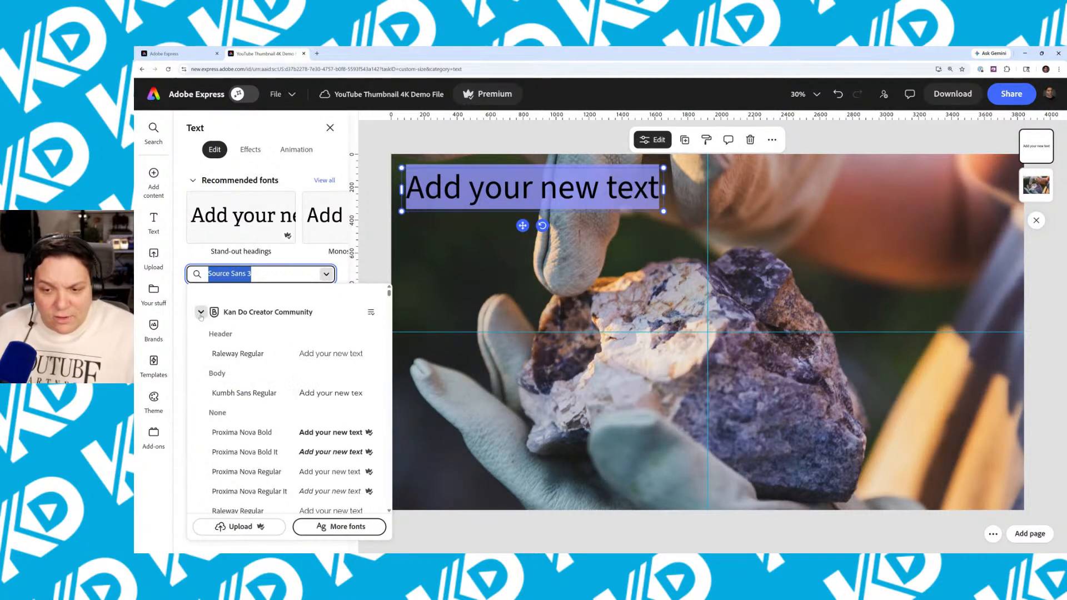
left_click(228, 393)
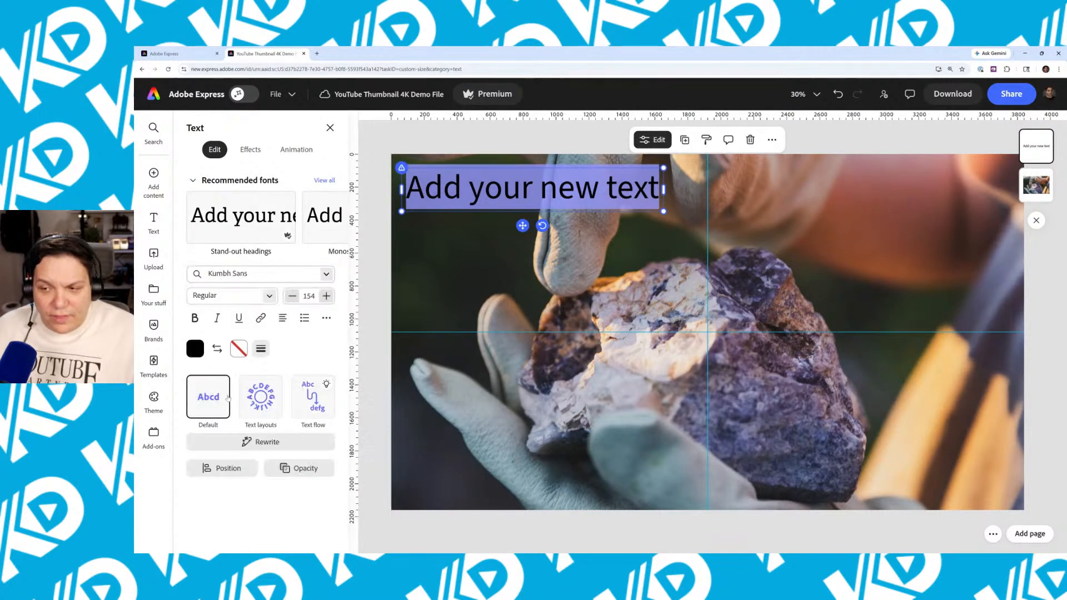
left_click(327, 274)
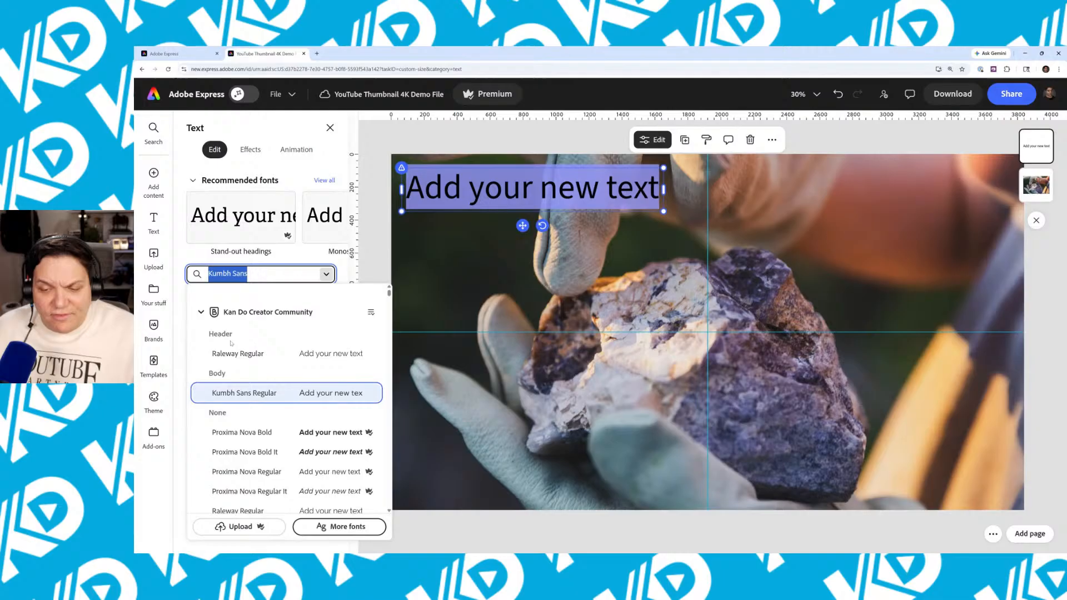
left_click(201, 313)
scroll(245, 339, "down", 1)
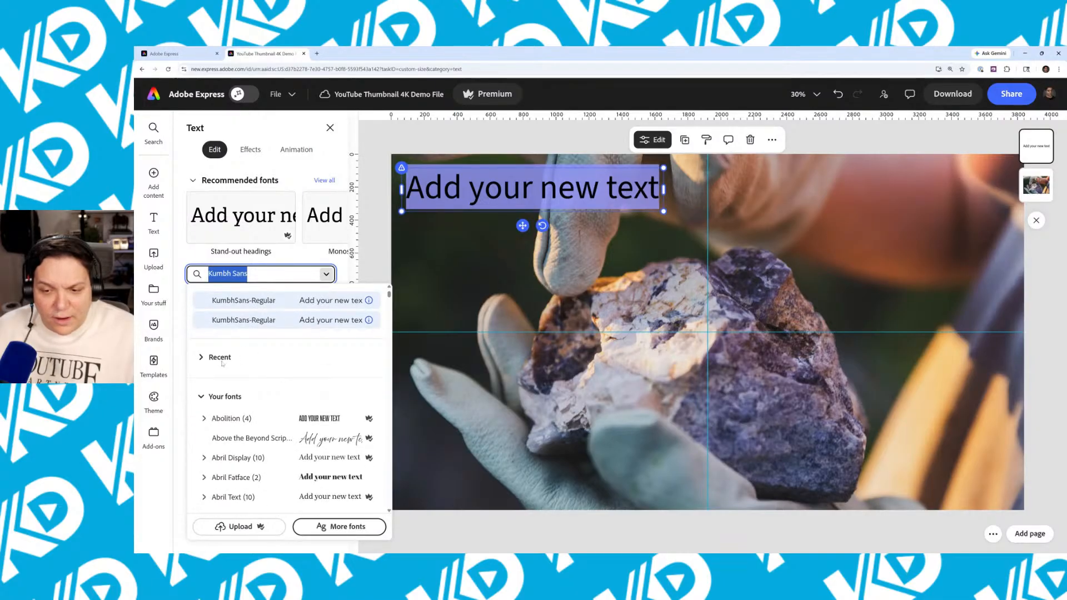
left_click(200, 359)
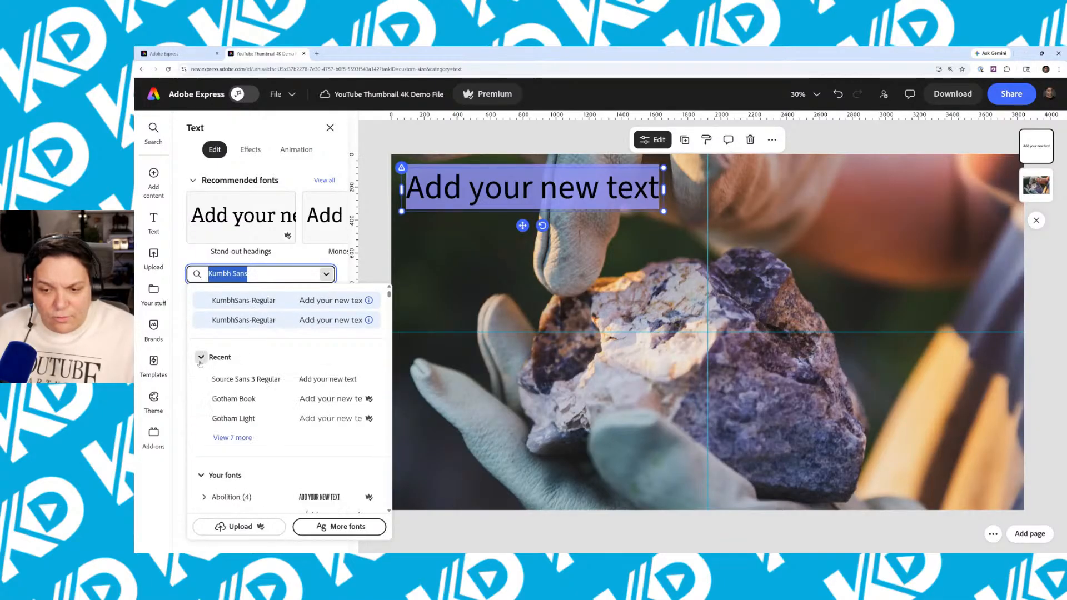
left_click(235, 400)
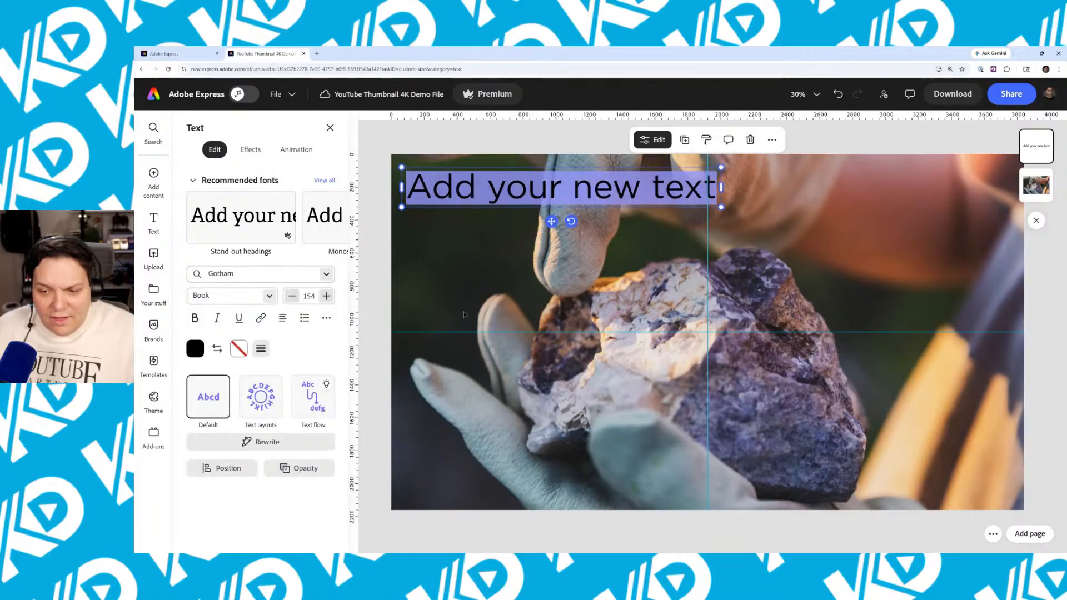
left_click(229, 296)
scroll(244, 388, "down", 3)
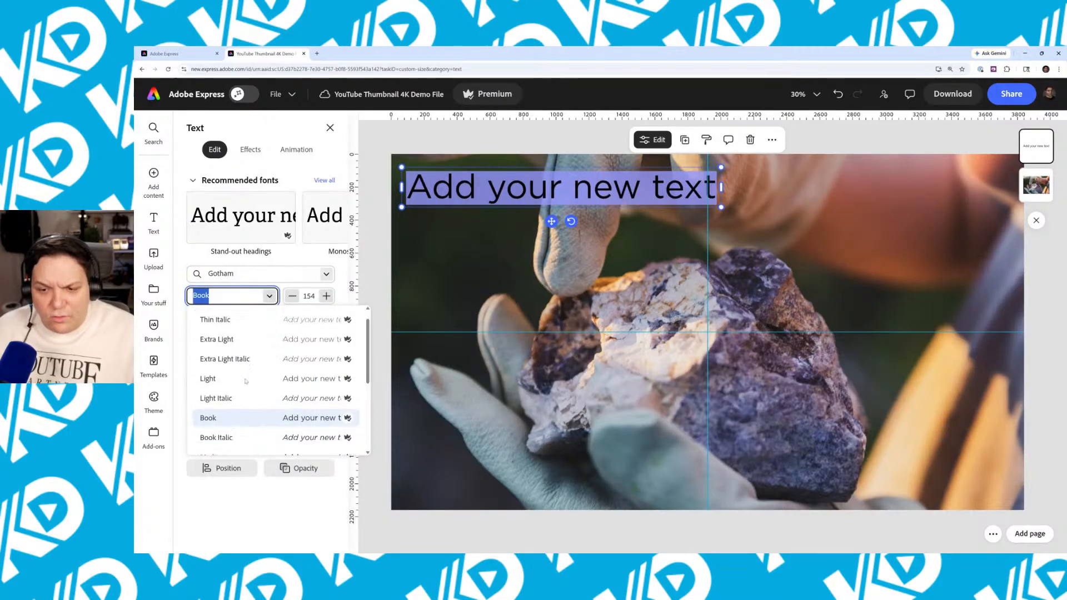
left_click(244, 425)
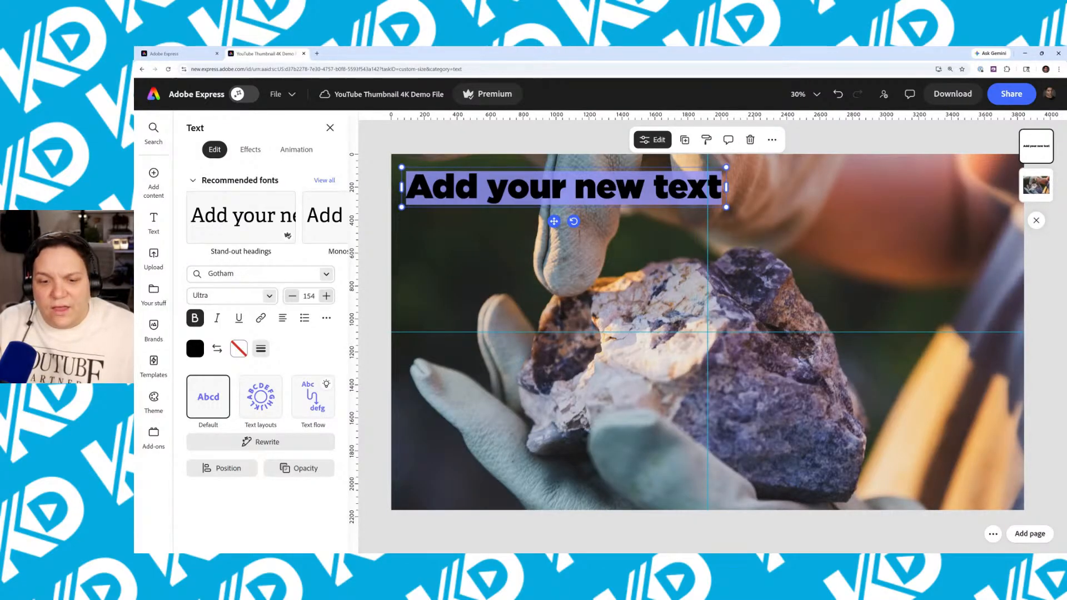
Type 'BREAKING DOWN' and stretch the title across nearly the full page width
type("Di")
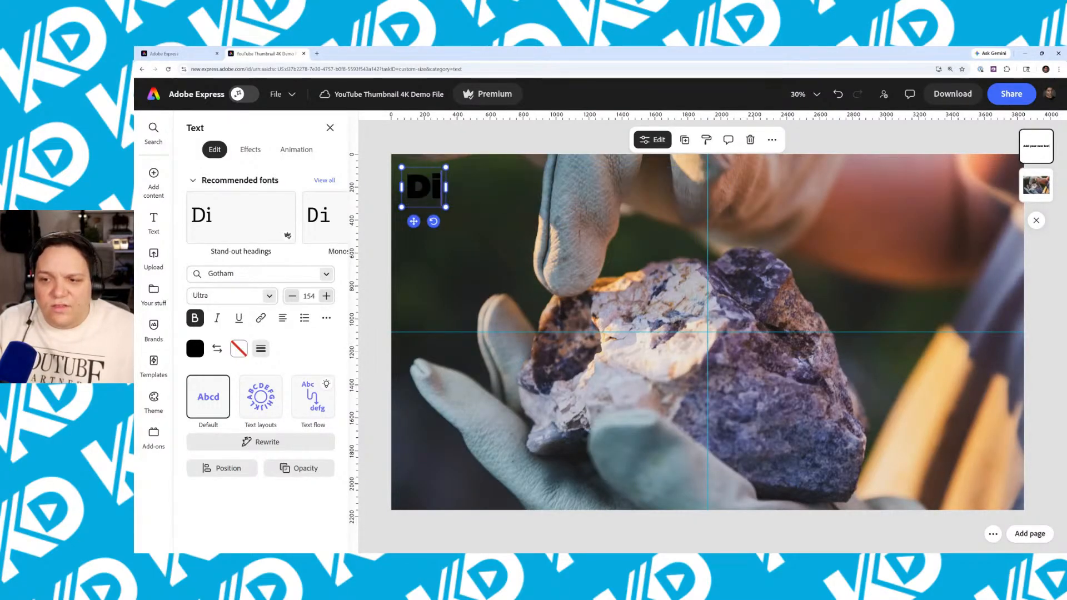
key("BackSpace")
key("BackSpace")
type("BREAK")
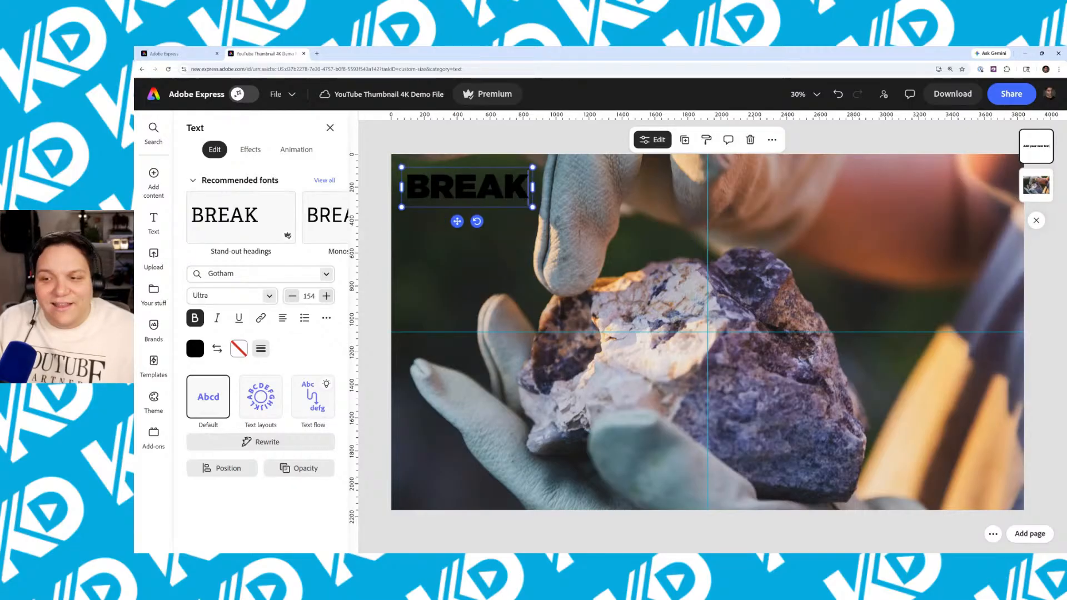
key("BackSpace")
type("KING DOWN")
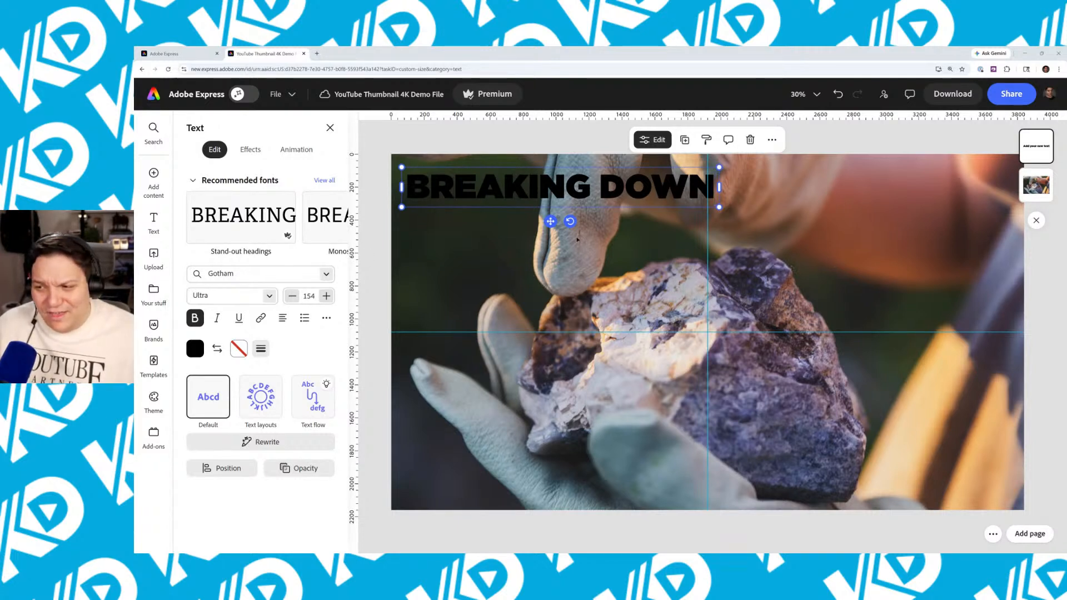
left_click_drag(718, 206, 1014, 241)
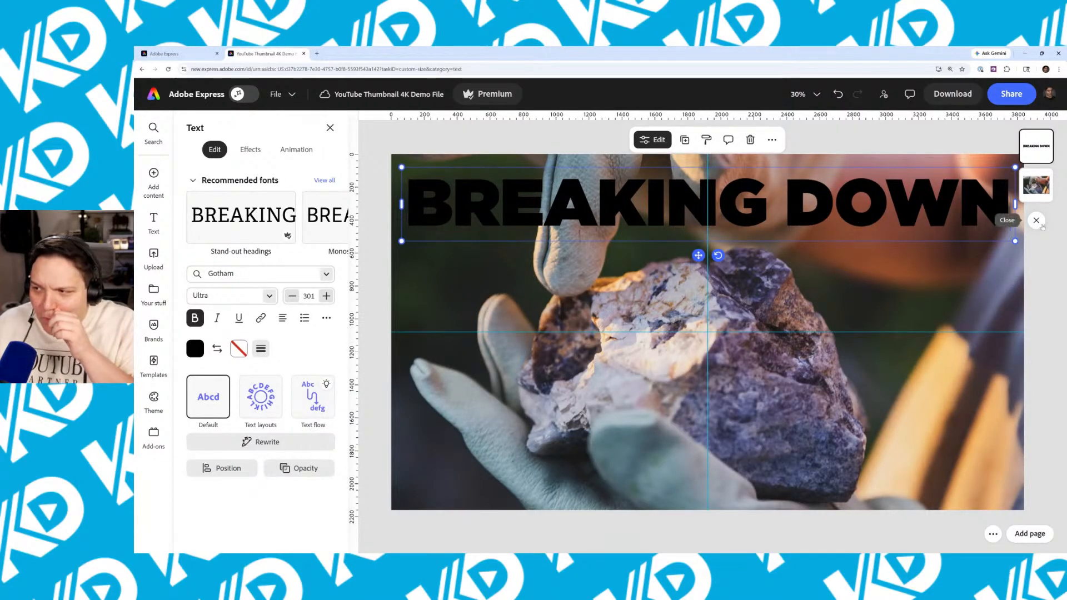
left_click(1034, 224)
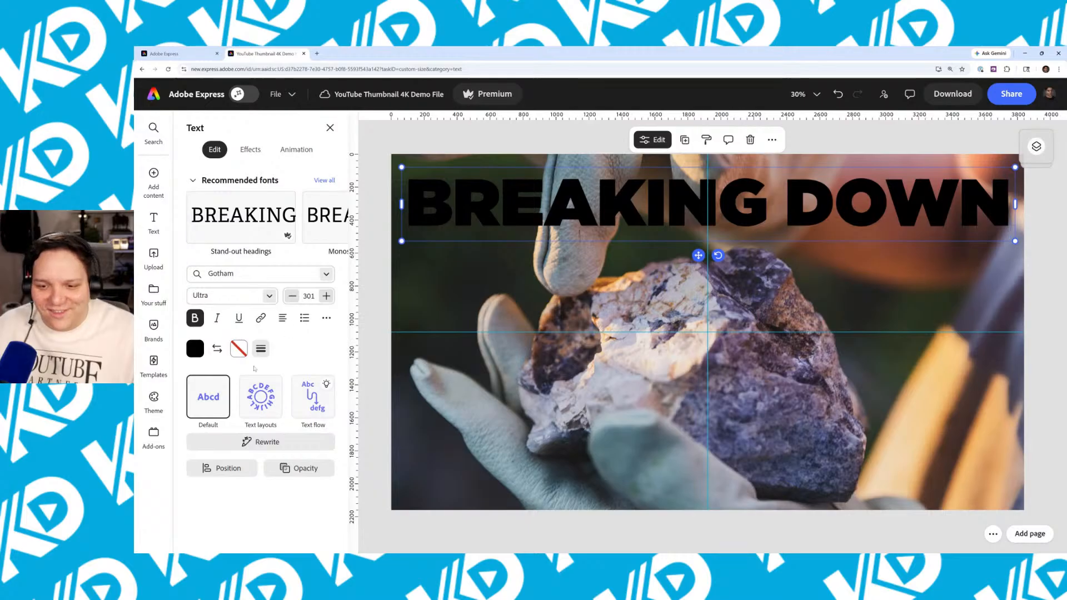
left_click(193, 349)
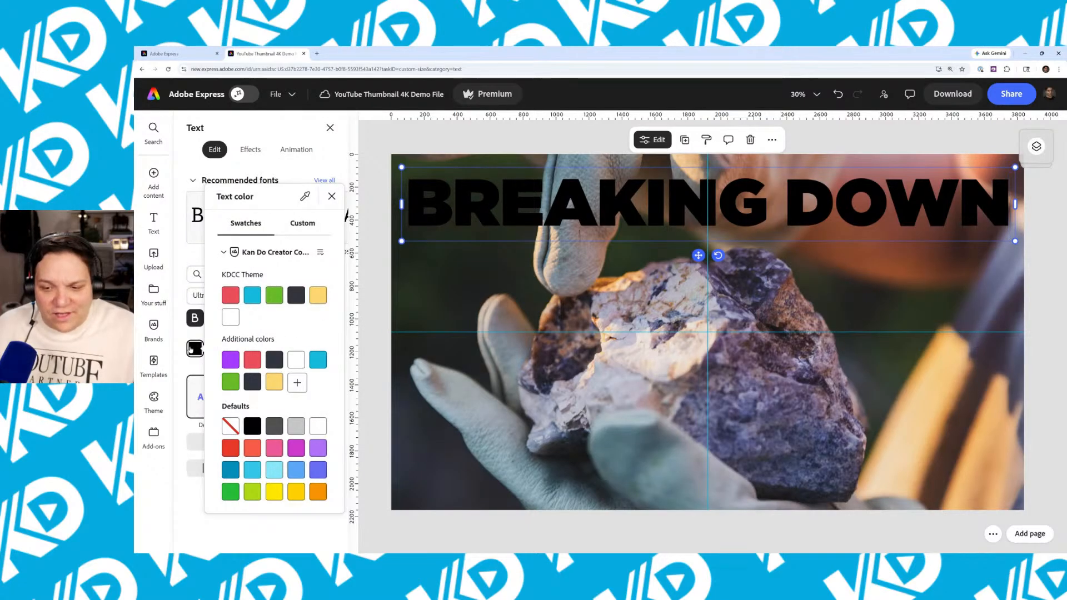
After trying purple and slate blue, set the headline to custom white (#FFFFFF)
left_click(231, 360)
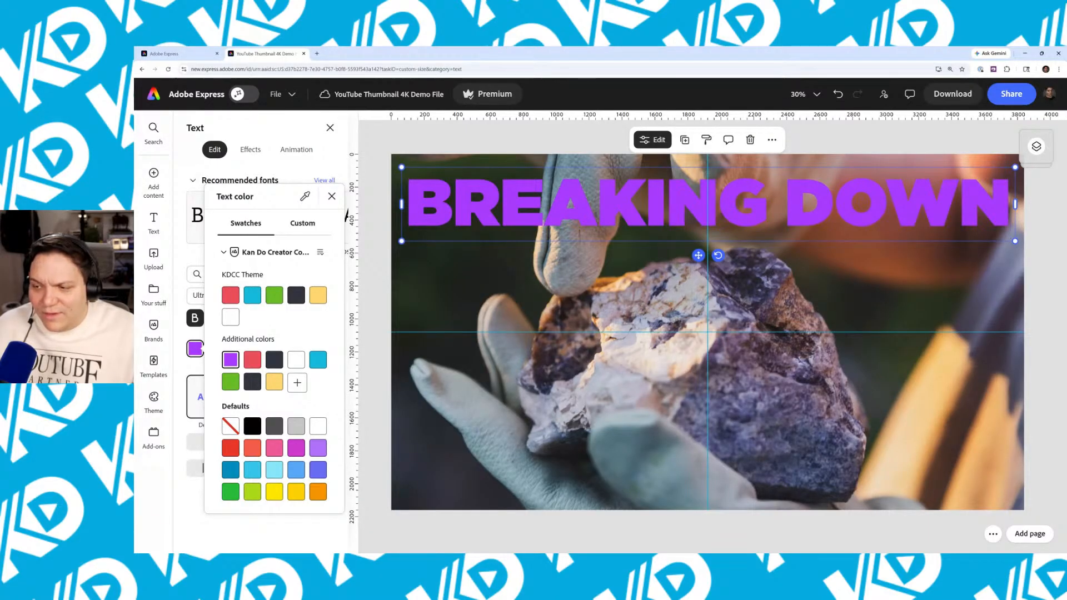
left_click(772, 356)
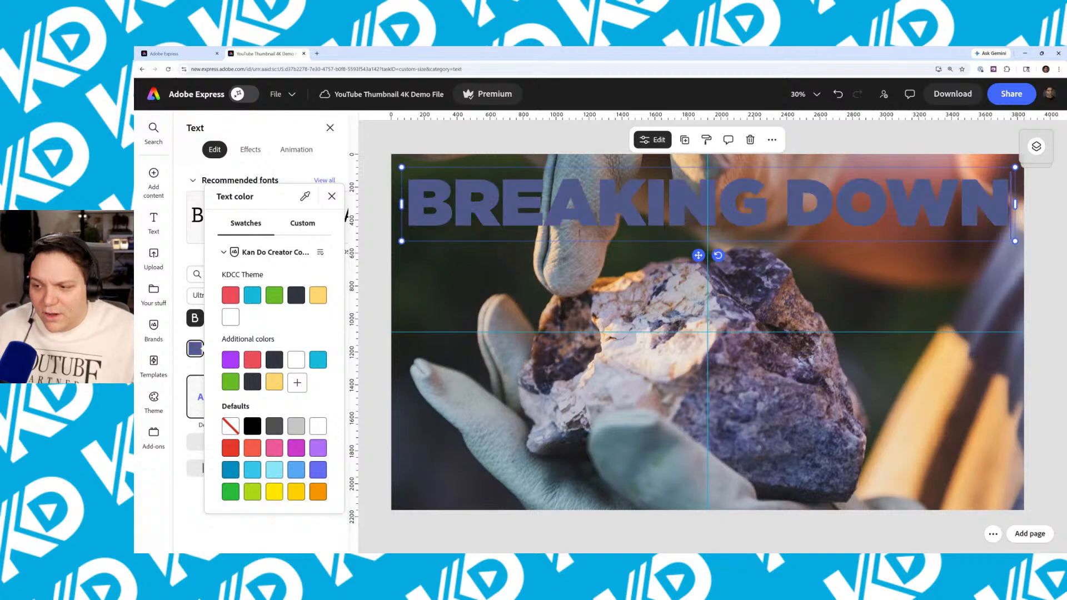
left_click(302, 223)
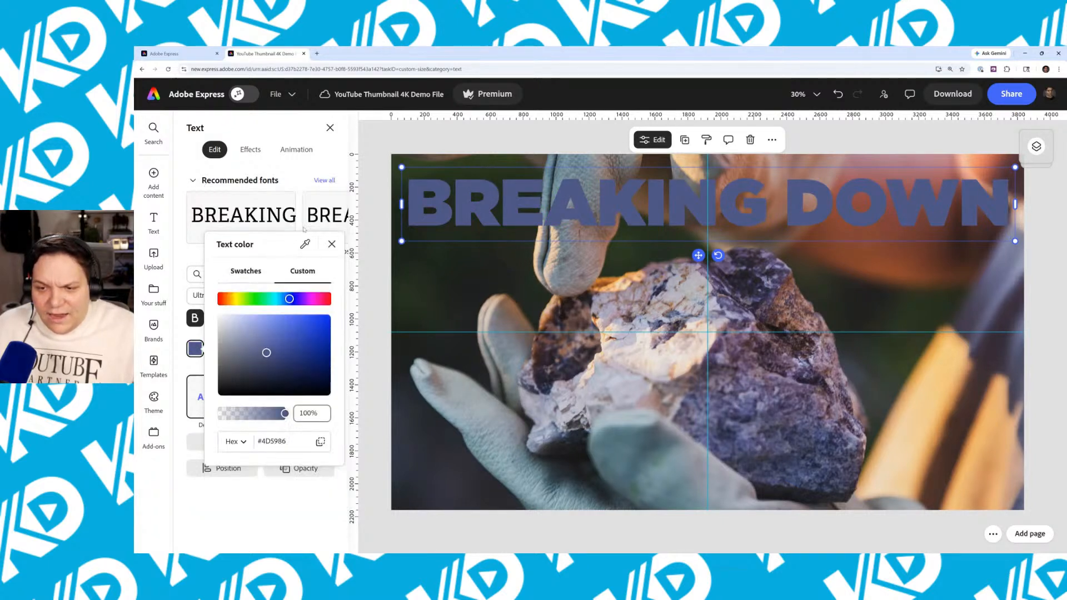
left_click_drag(266, 352, 273, 314)
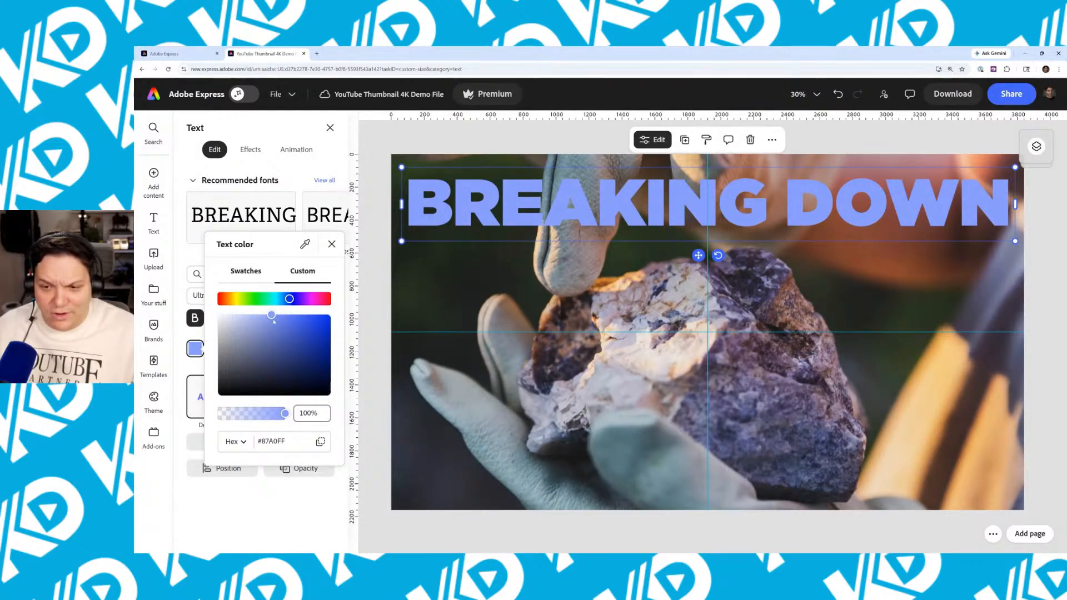
left_click_drag(271, 315, 217, 314)
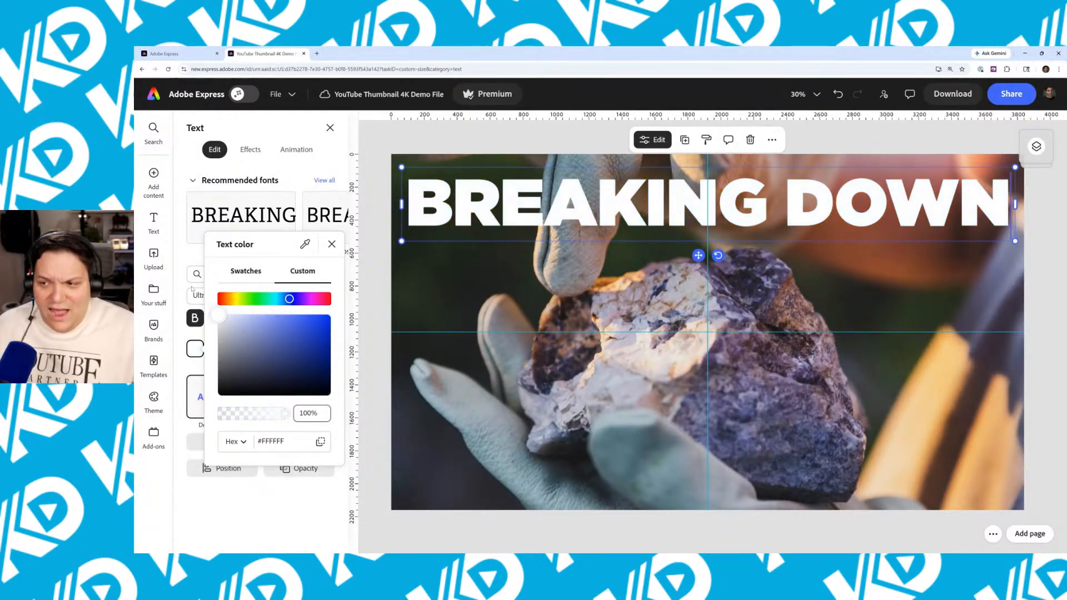
left_click(332, 244)
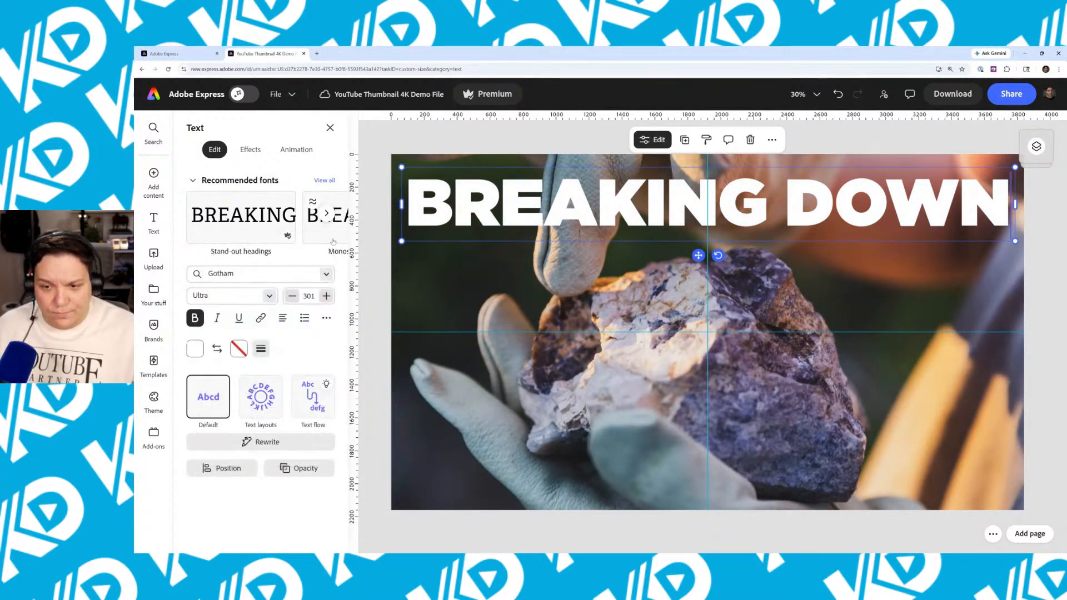
left_click(260, 396)
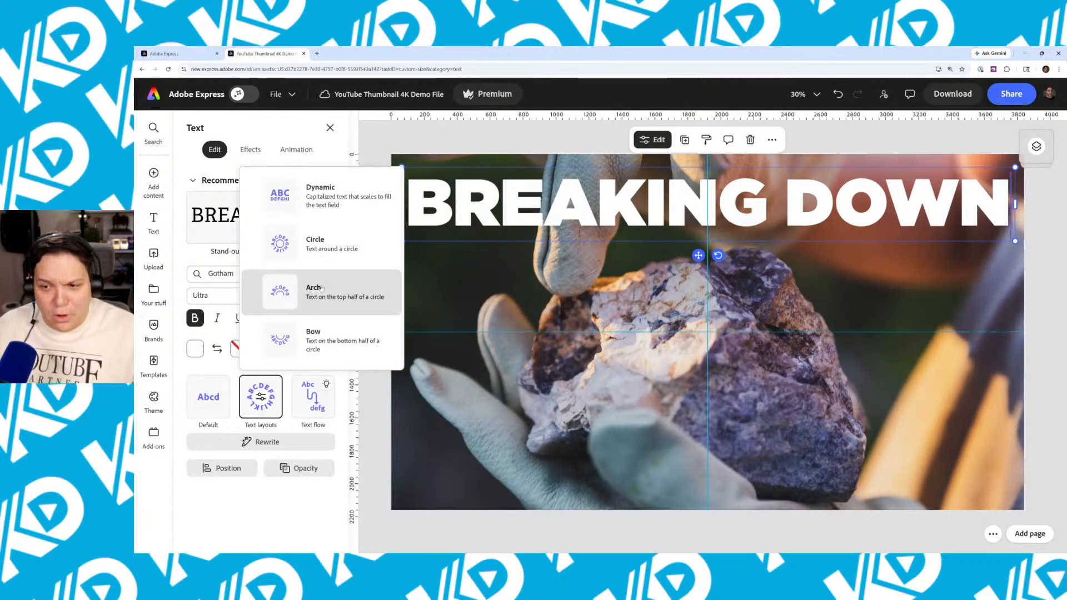
Try a Circle text layout on the headline, resized and rotated, then undo back to straight text
left_click(320, 251)
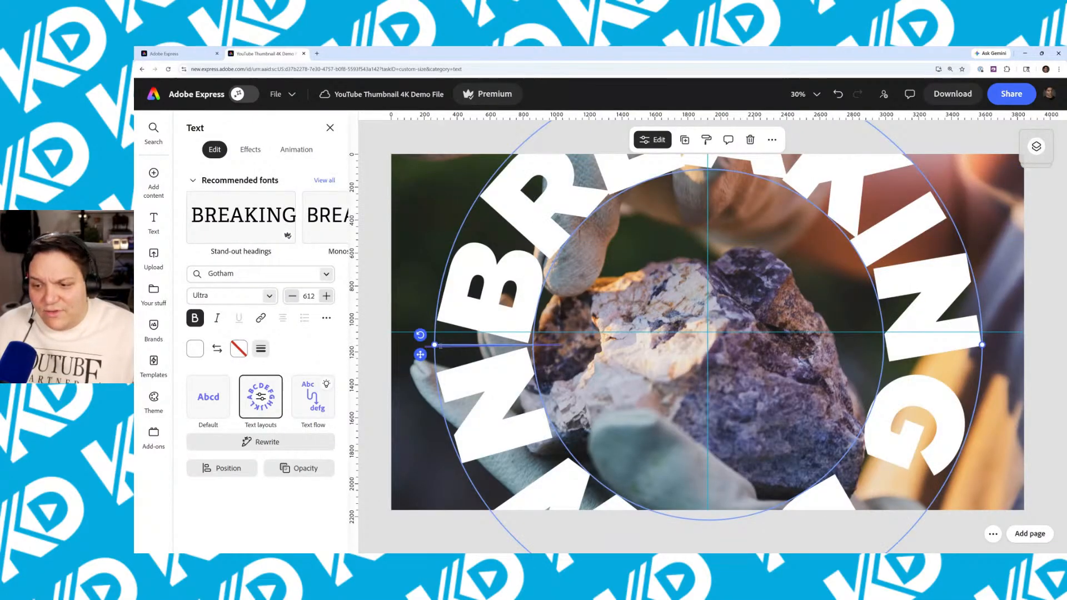
left_click_drag(434, 346, 538, 345)
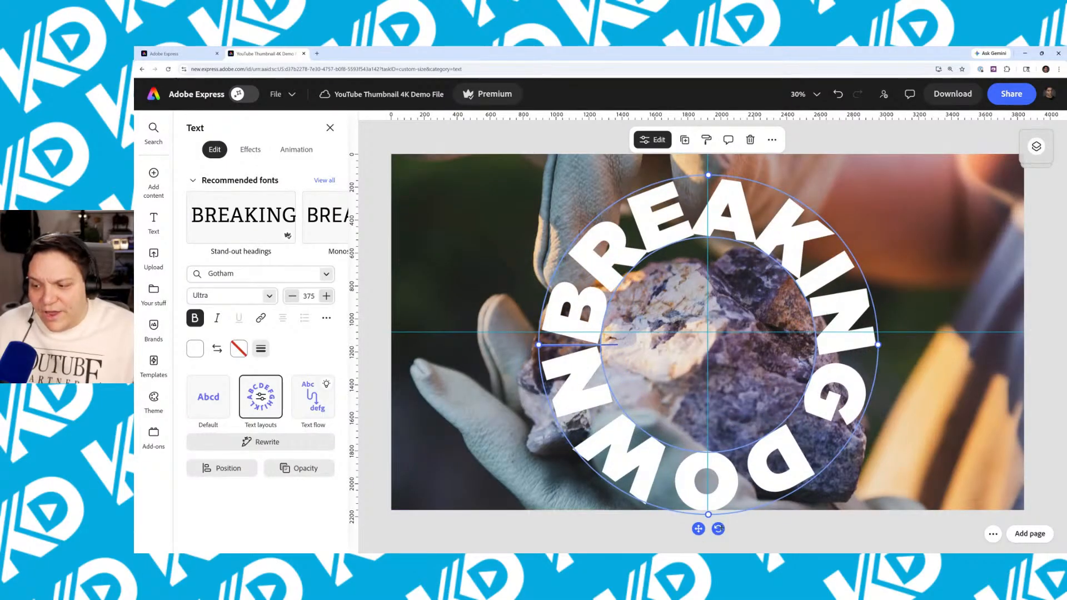
left_click_drag(719, 531, 524, 342)
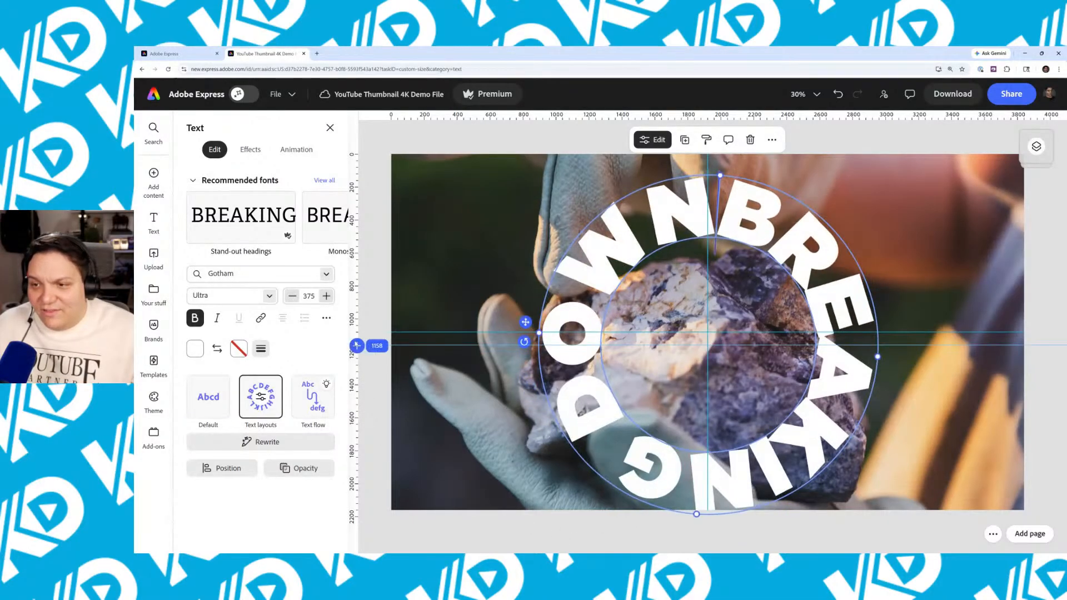
left_click(839, 95)
left_click(839, 95)
left_click(839, 96)
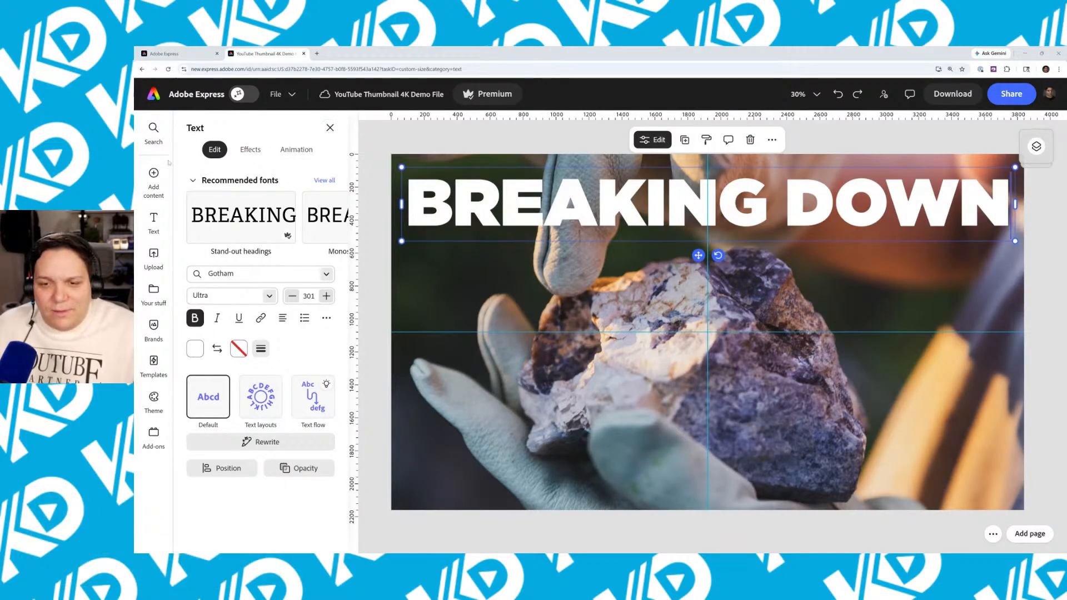
mouse_move(145, 187)
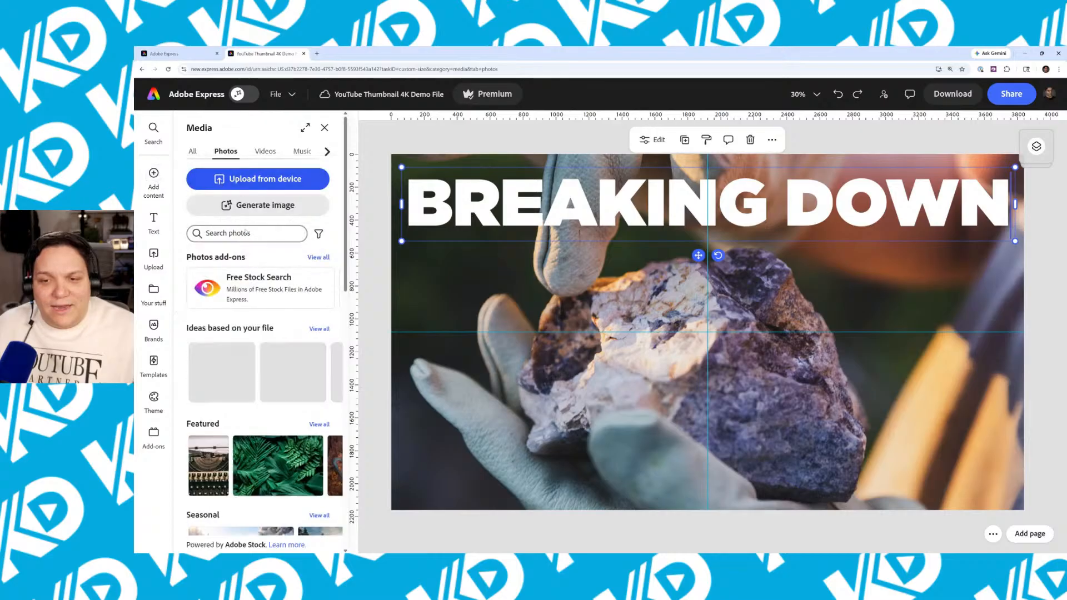
Search 'amethyst geode' photos filtered to Free and non-AI, and add the first result
type("A")
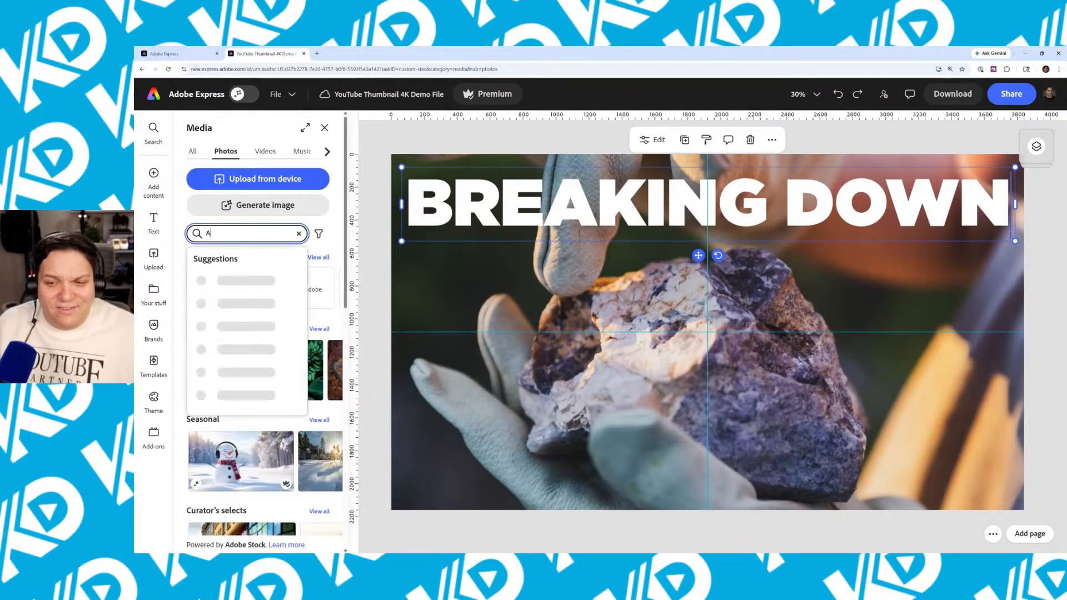
type("meth")
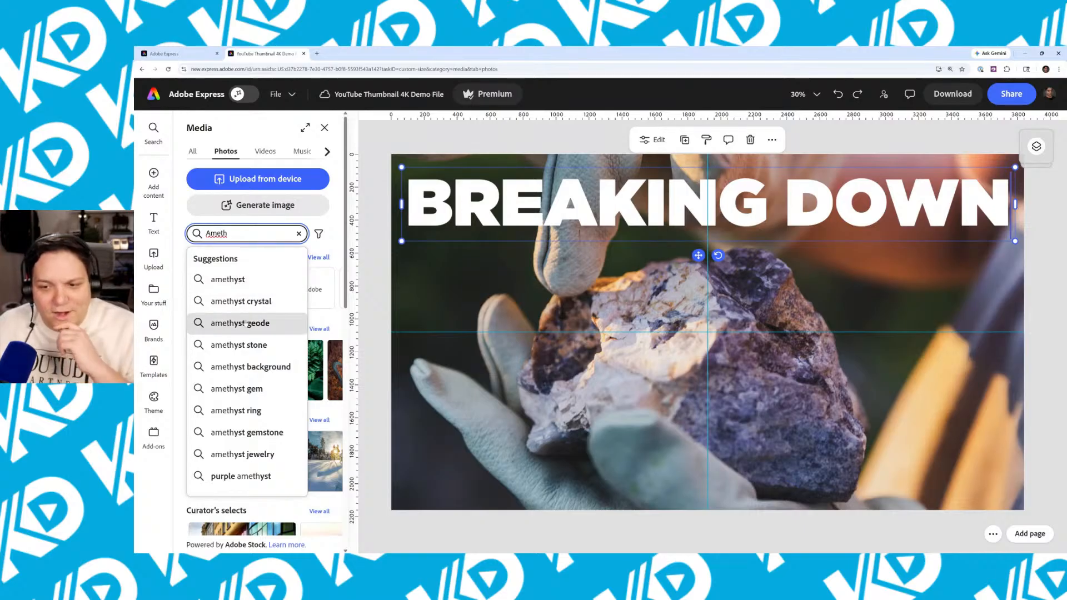
left_click(245, 322)
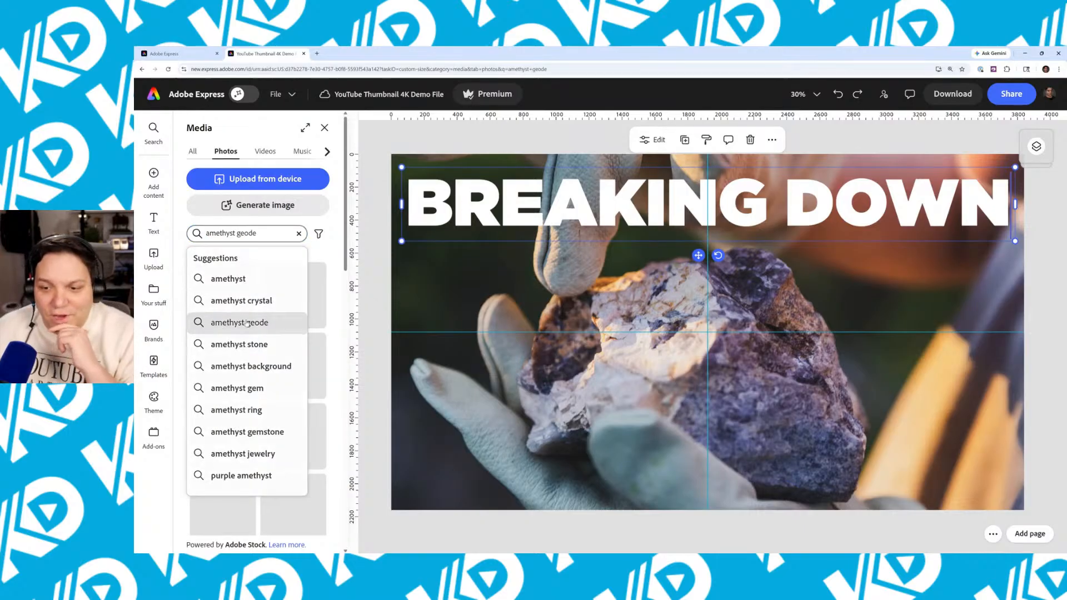
left_click(318, 234)
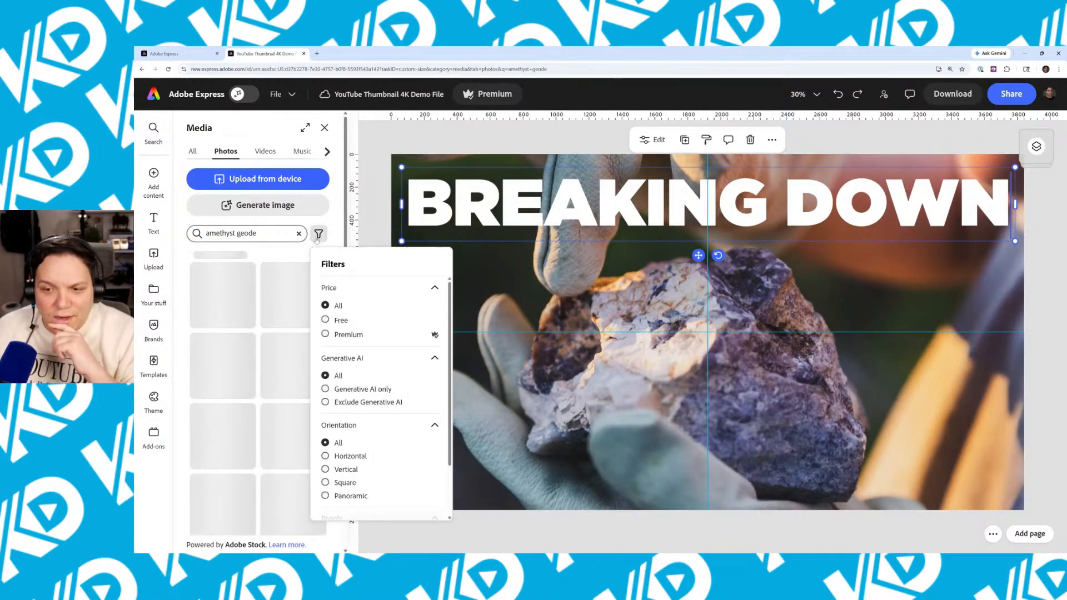
left_click(340, 321)
left_click(363, 403)
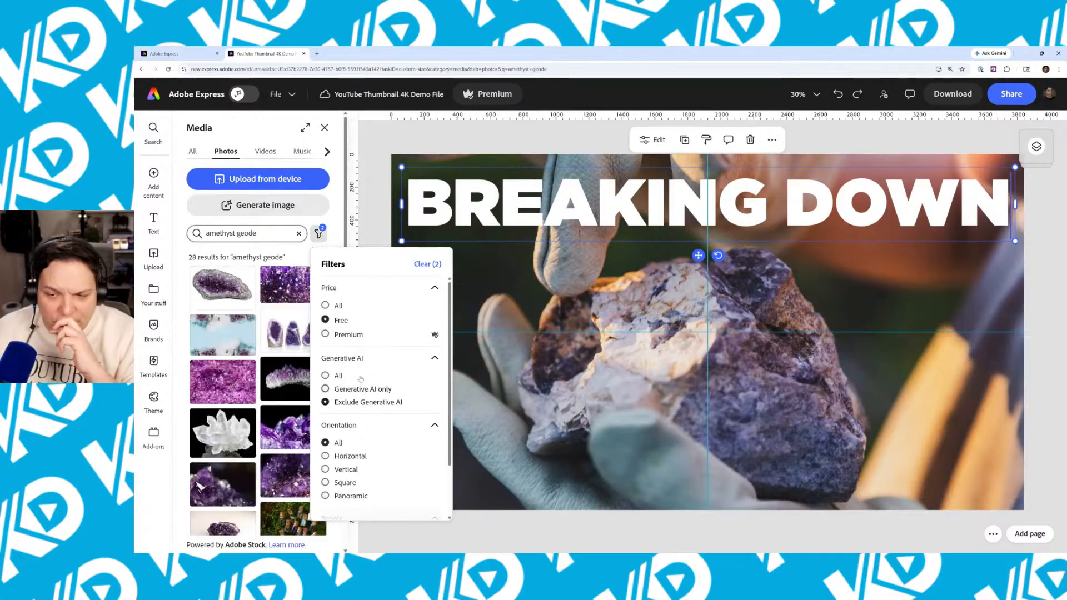
left_click(319, 234)
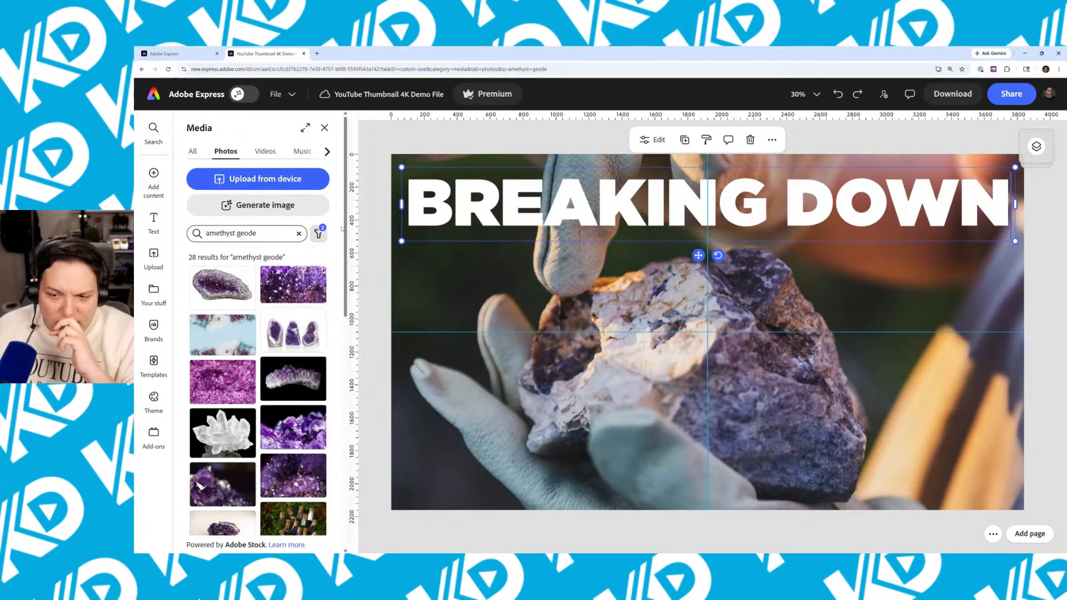
scroll(323, 308, "down", 3)
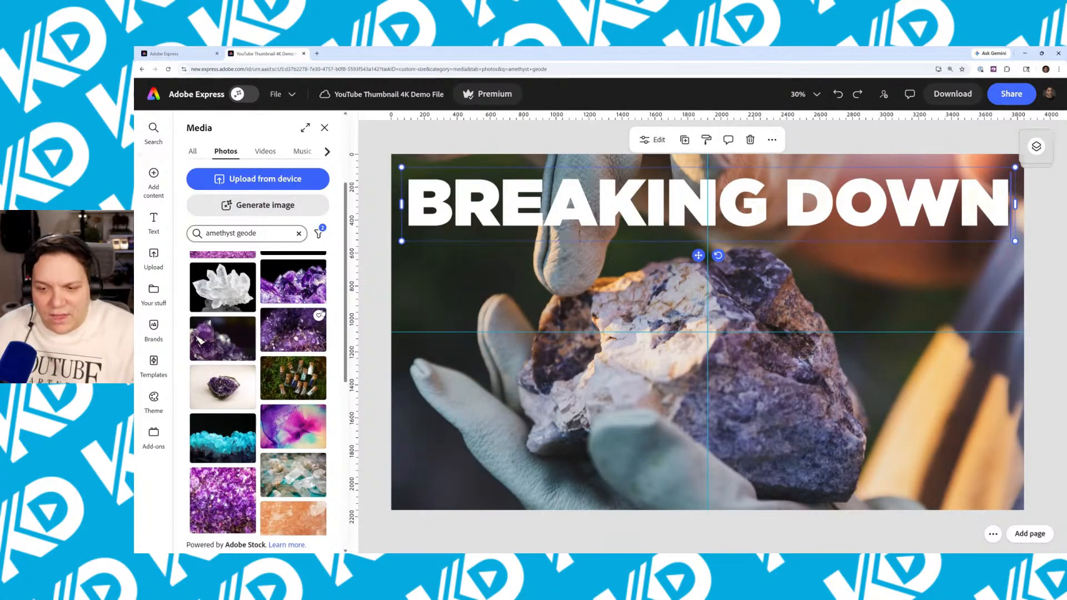
scroll(323, 313, "down", 10)
scroll(323, 313, "down", 2)
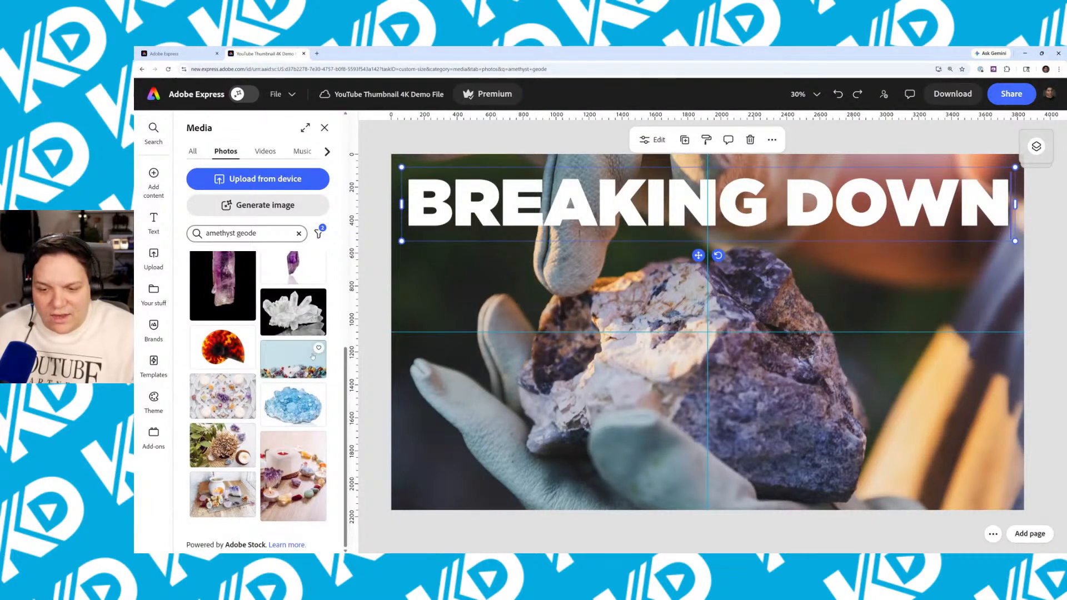
scroll(312, 353, "up", 15)
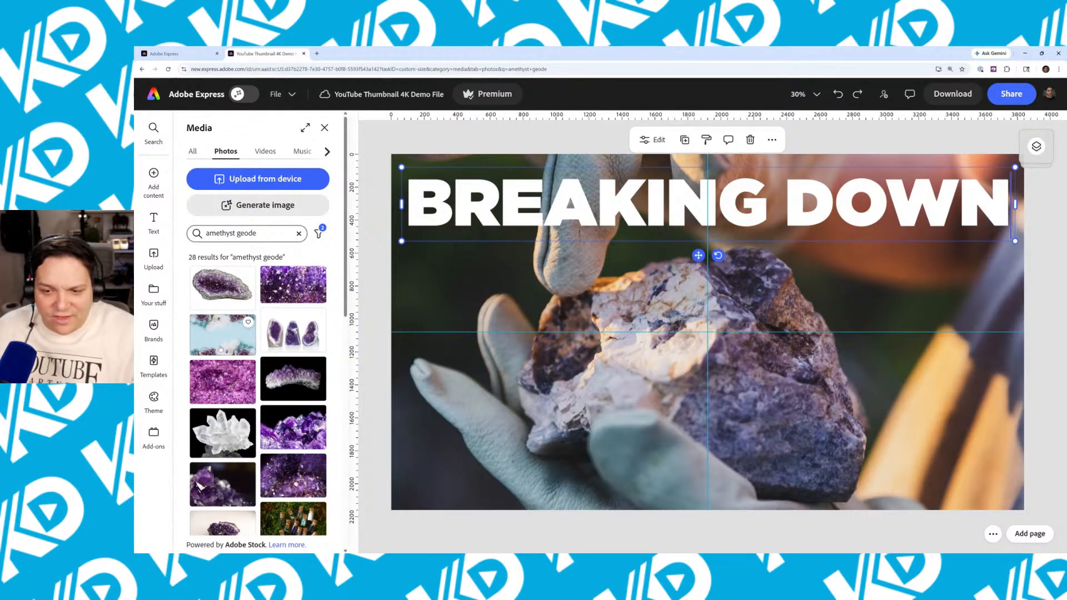
left_click(218, 301)
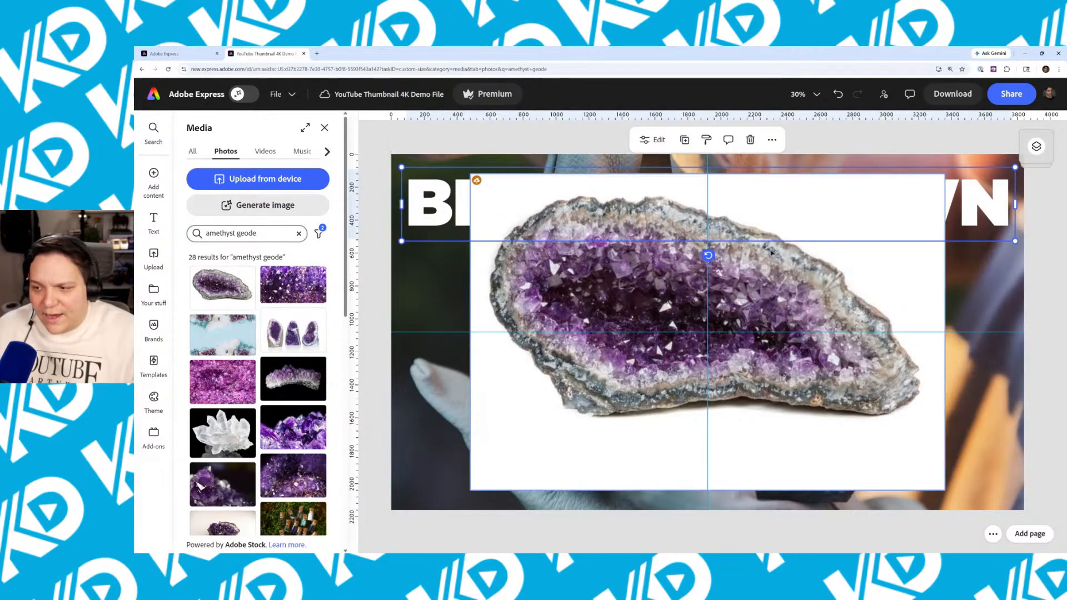
Delete the gloved-hand rock background photo from the Layers list
left_click(1035, 147)
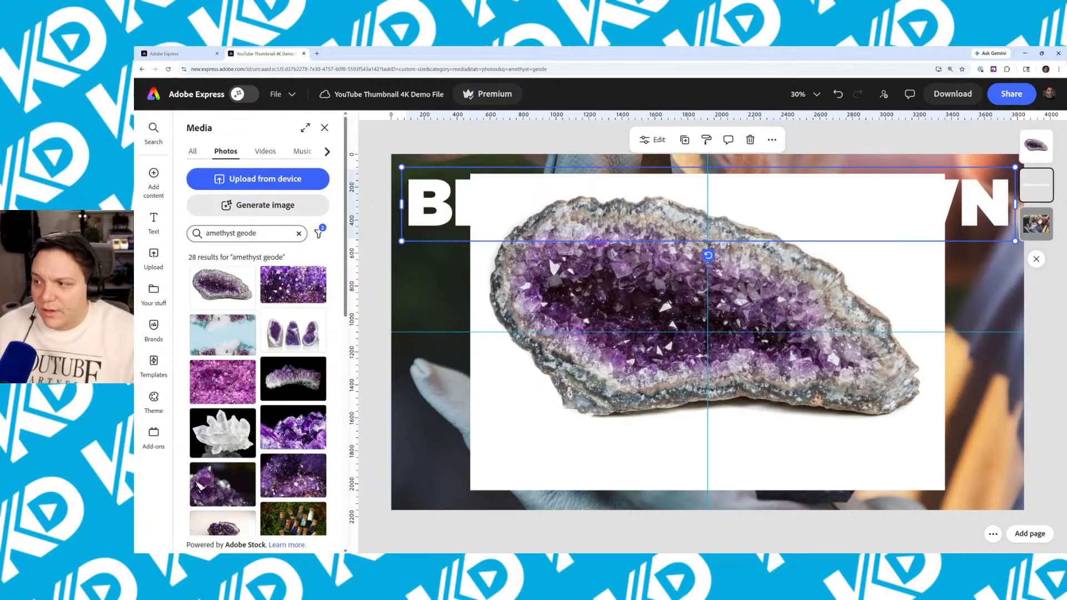
left_click(1037, 223)
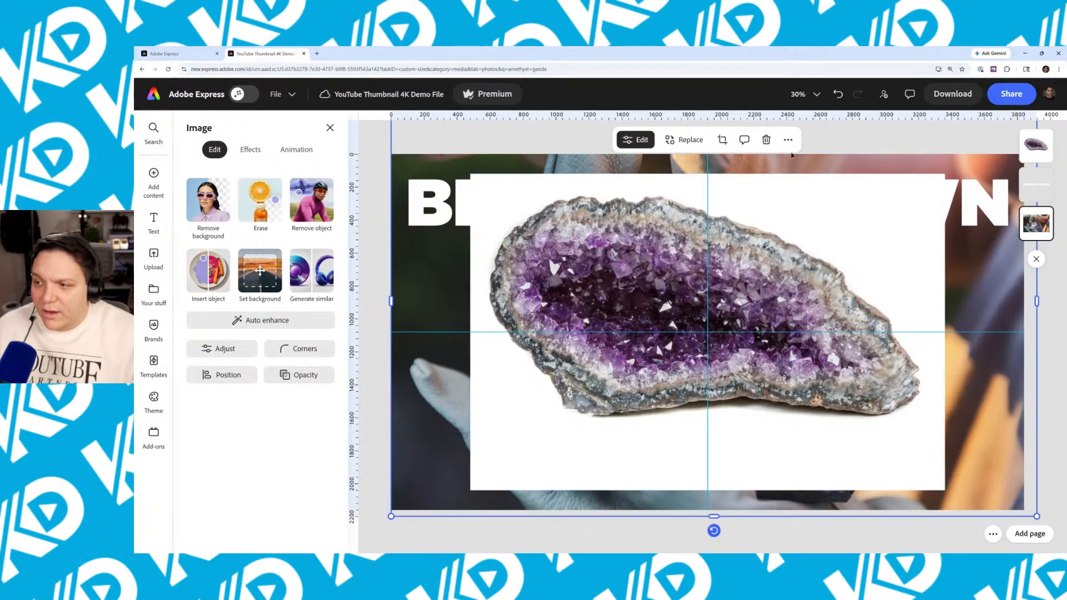
left_click(765, 140)
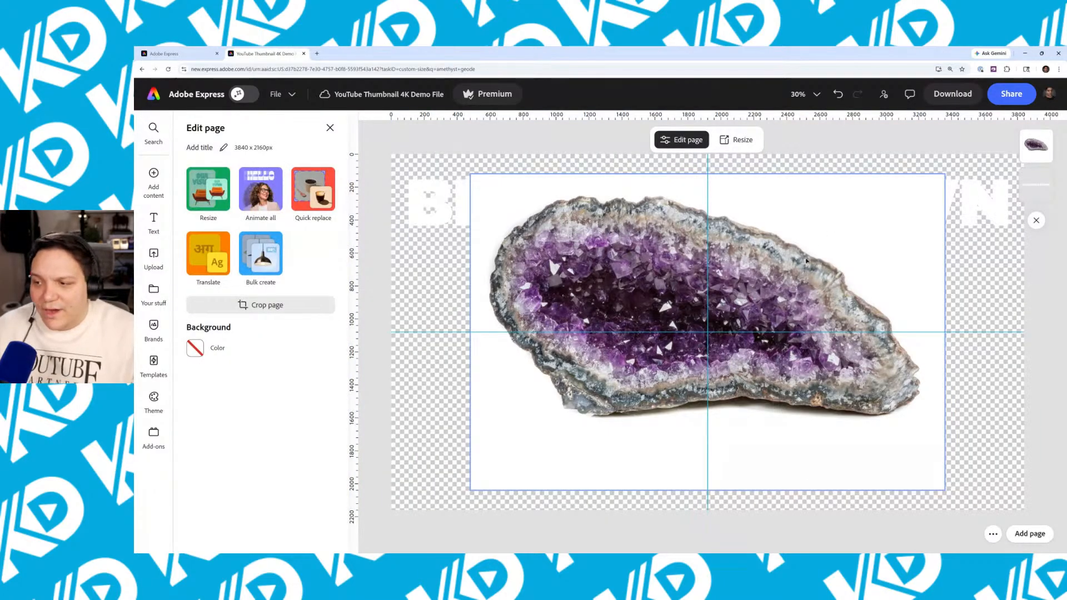
Move the geode image toward the top-left and choose Replace from its options
left_click_drag(806, 261, 730, 246)
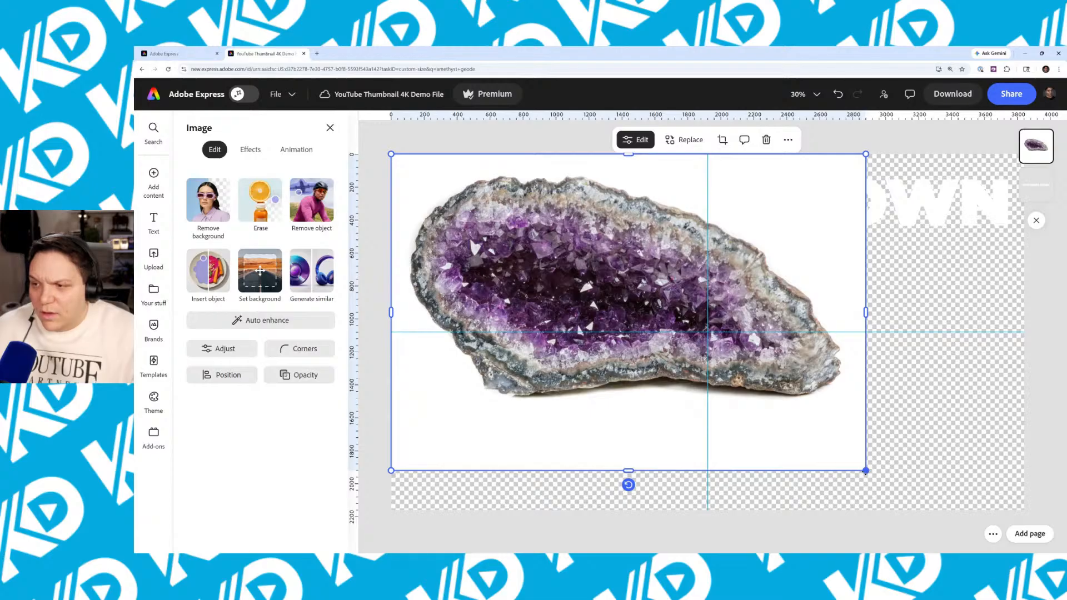
right_click(842, 451)
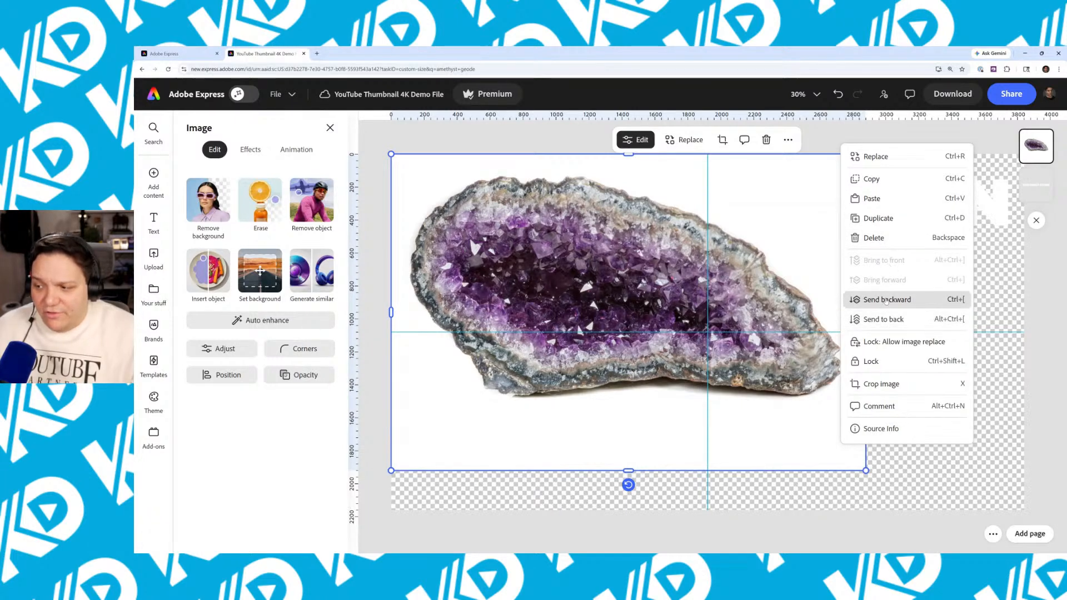
left_click(823, 419)
left_click(788, 140)
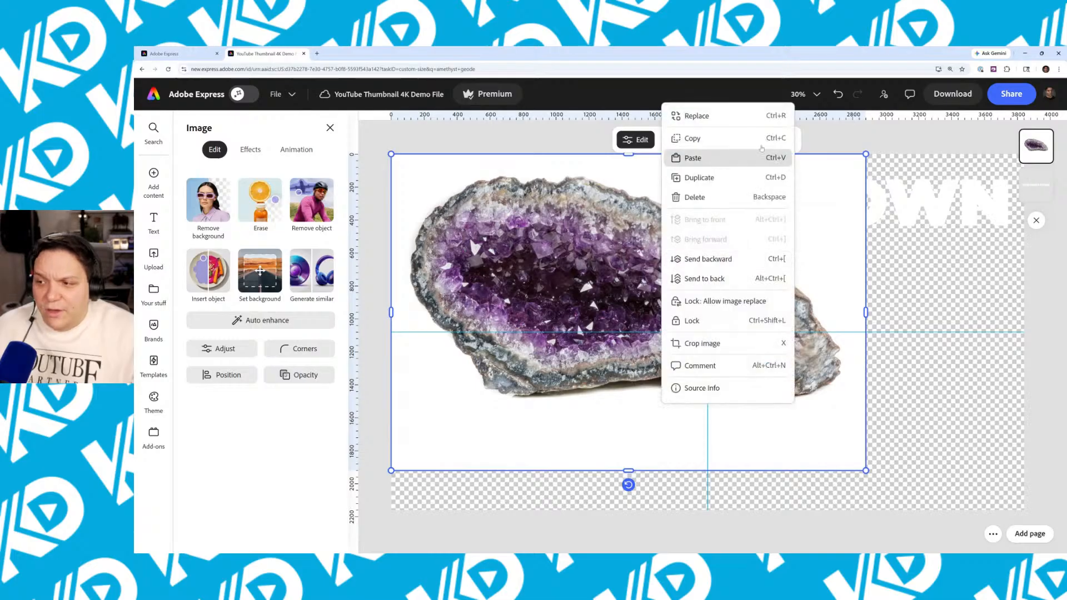
left_click(712, 124)
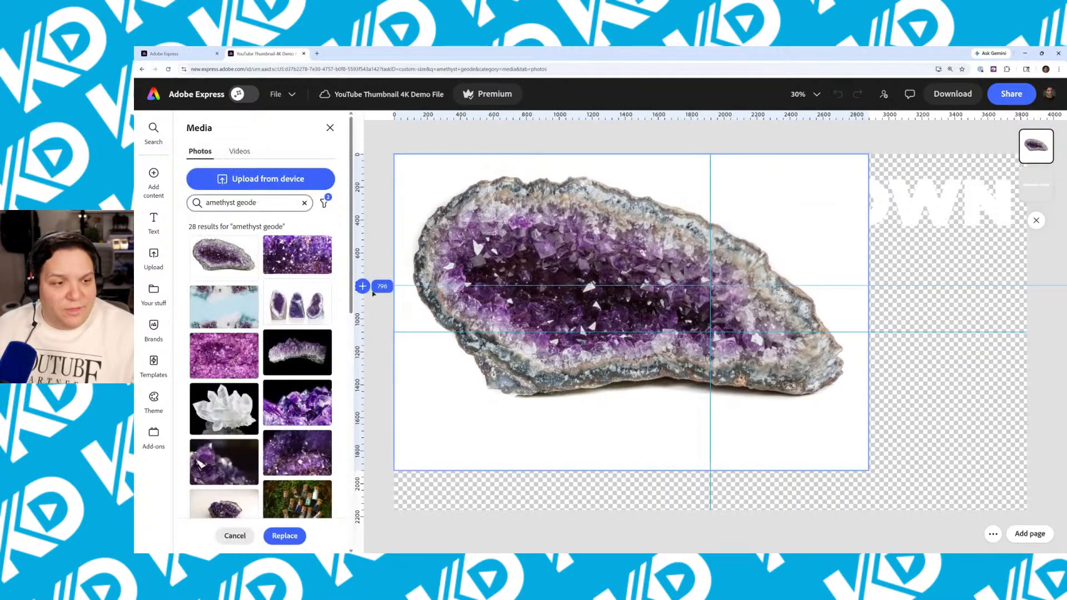
Browse through the amethyst geode photo results in replace mode
left_click(324, 203)
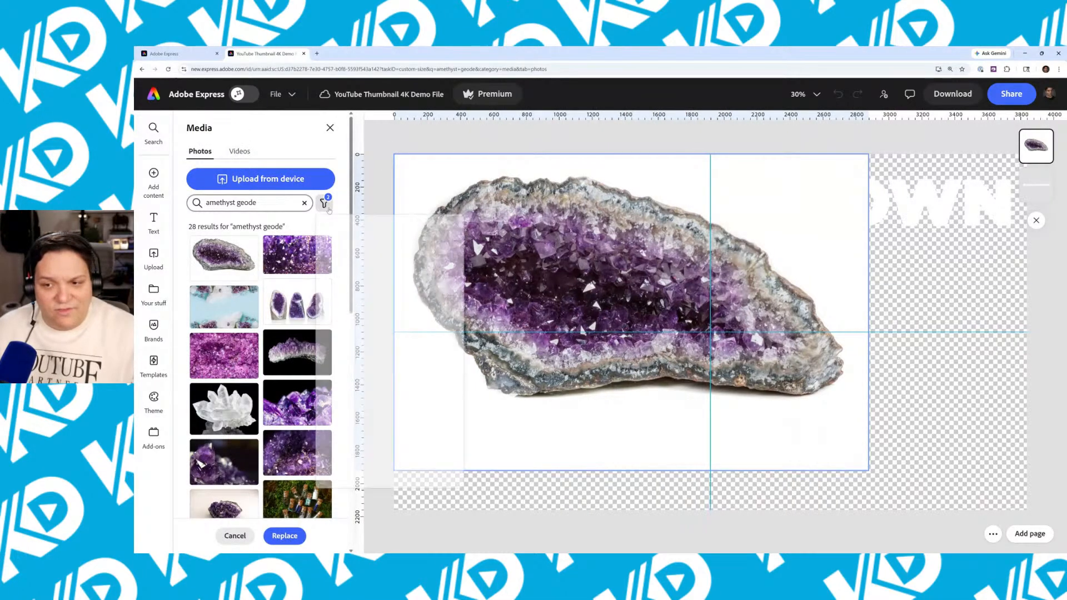
left_click(345, 192)
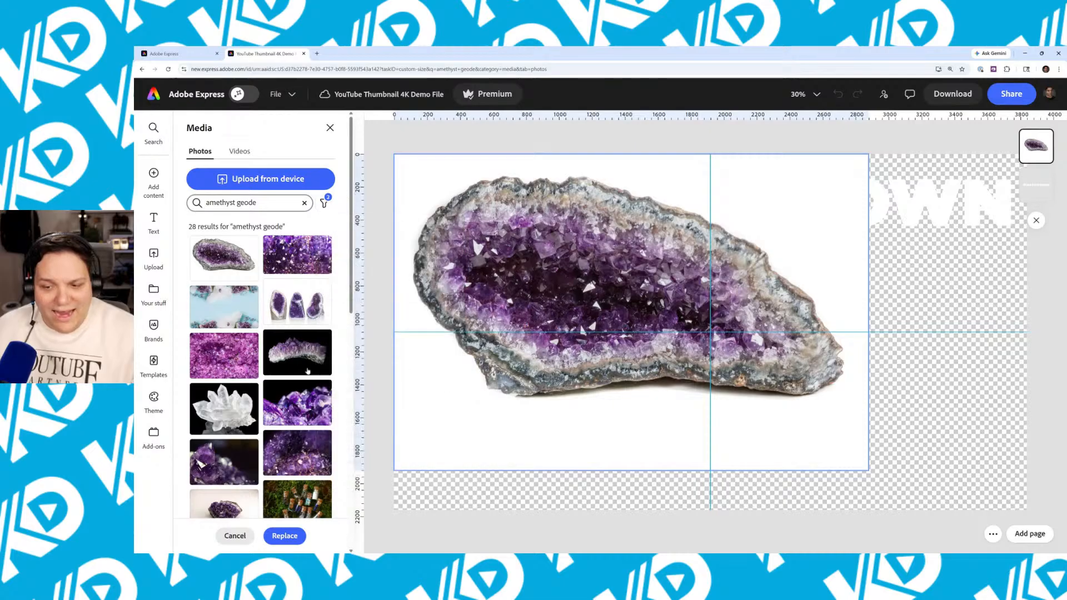
scroll(305, 377, "down", 2)
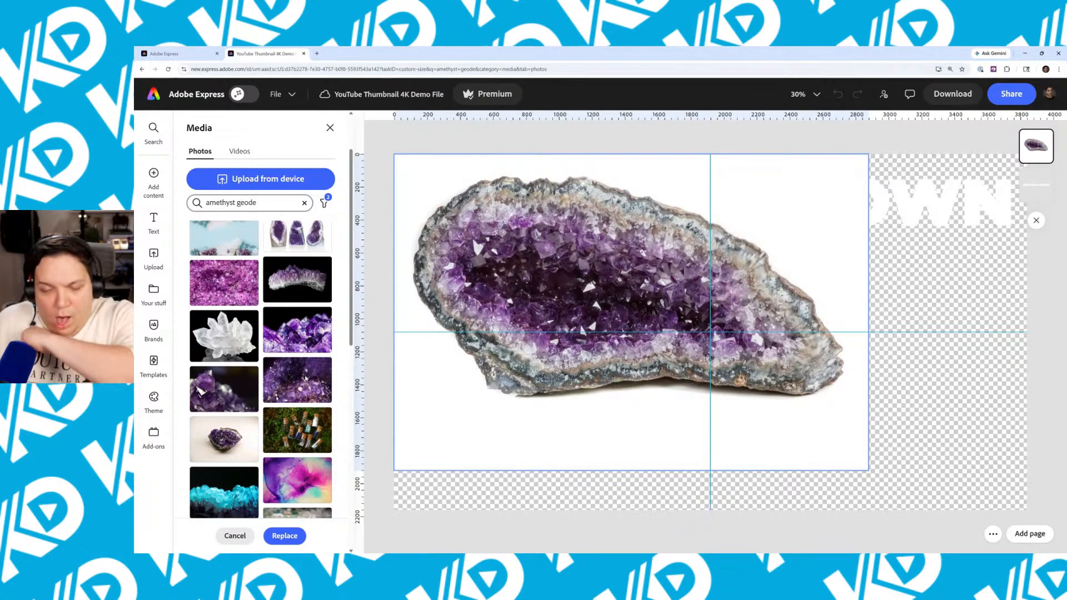
scroll(285, 445, "down", 5)
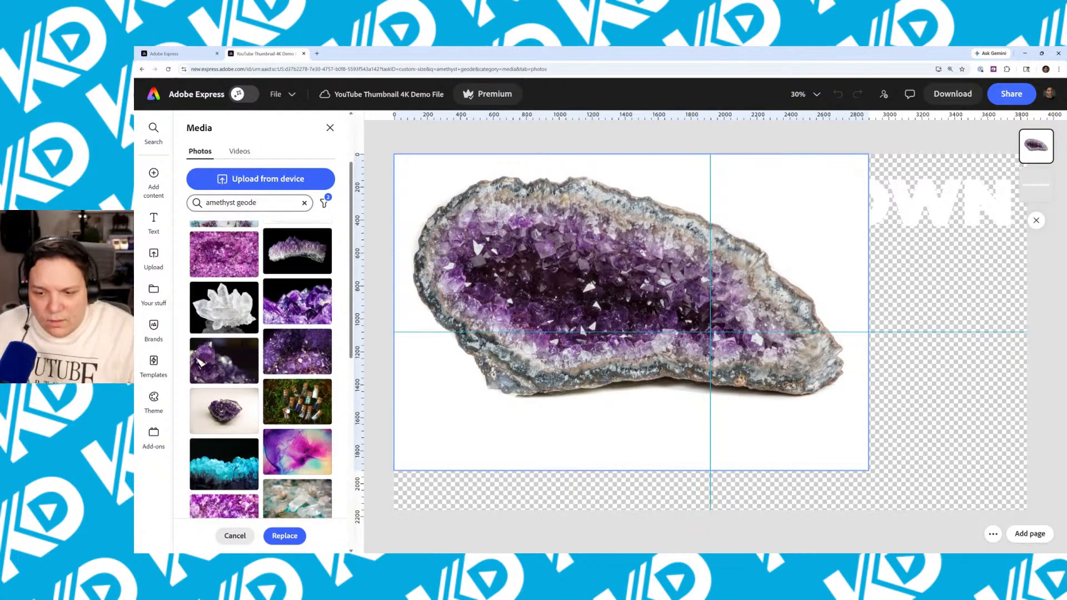
scroll(293, 403, "down", 4)
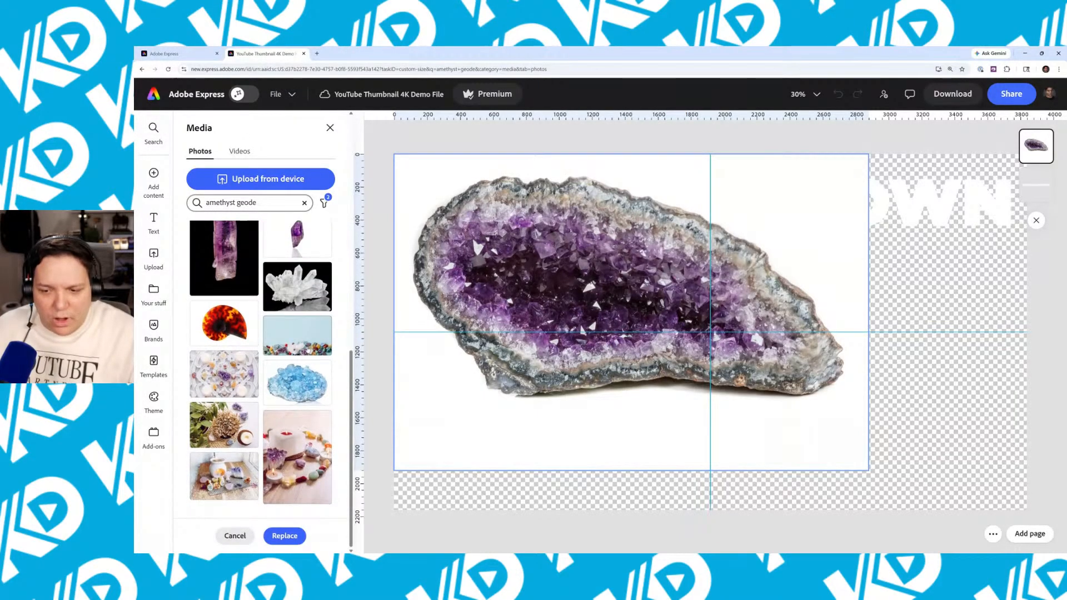
scroll(308, 348, "up", 10)
scroll(334, 252, "up", 1)
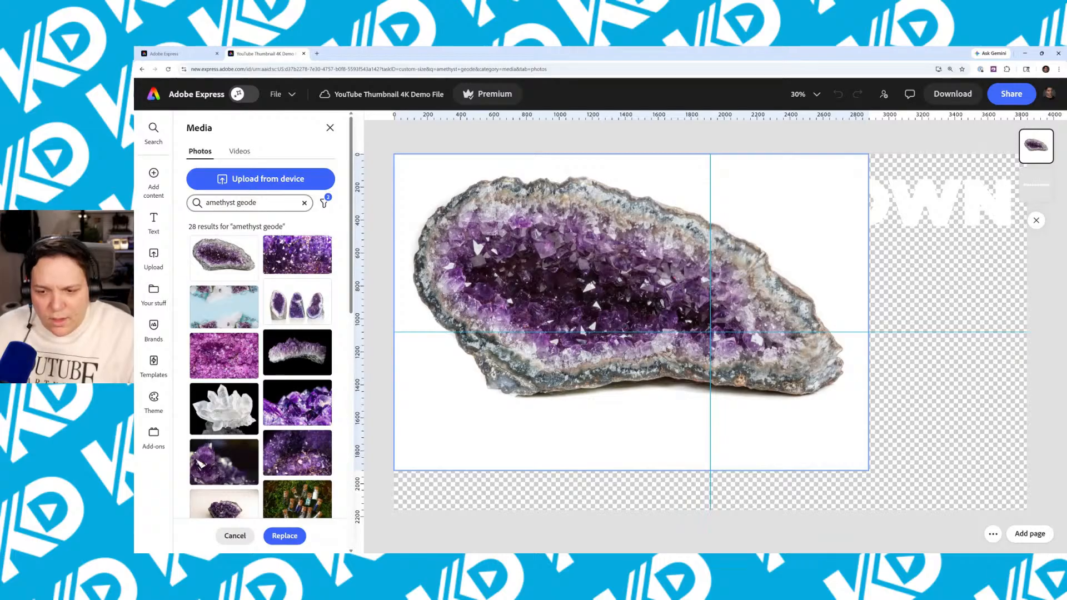
Enlarge the geode photo to fill the page and nudge it up slightly
left_click(833, 442)
left_click_drag(865, 473, 1054, 537)
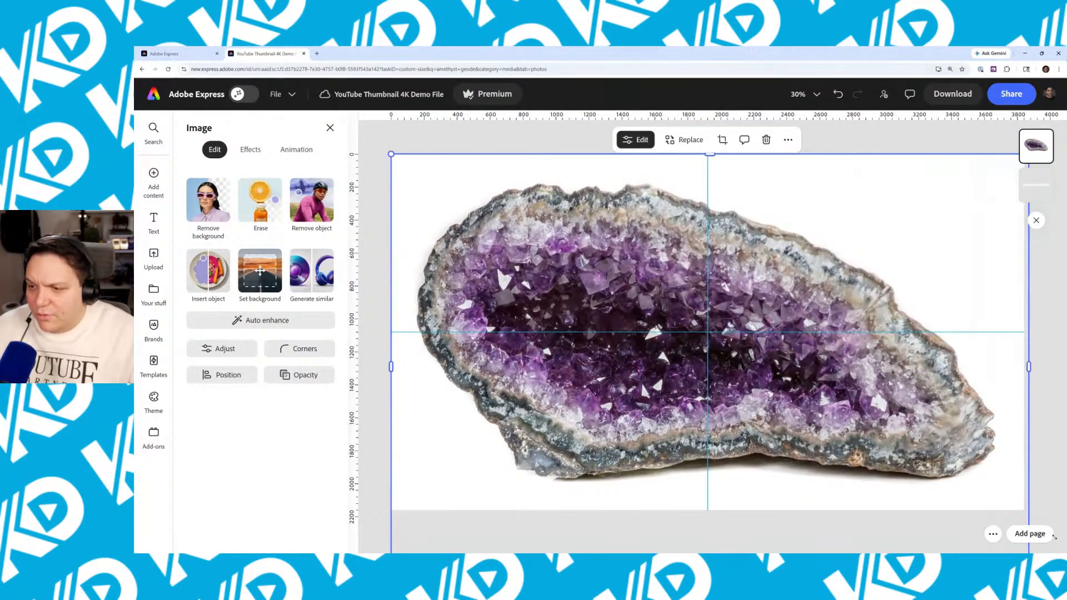
left_click_drag(909, 476, 908, 470)
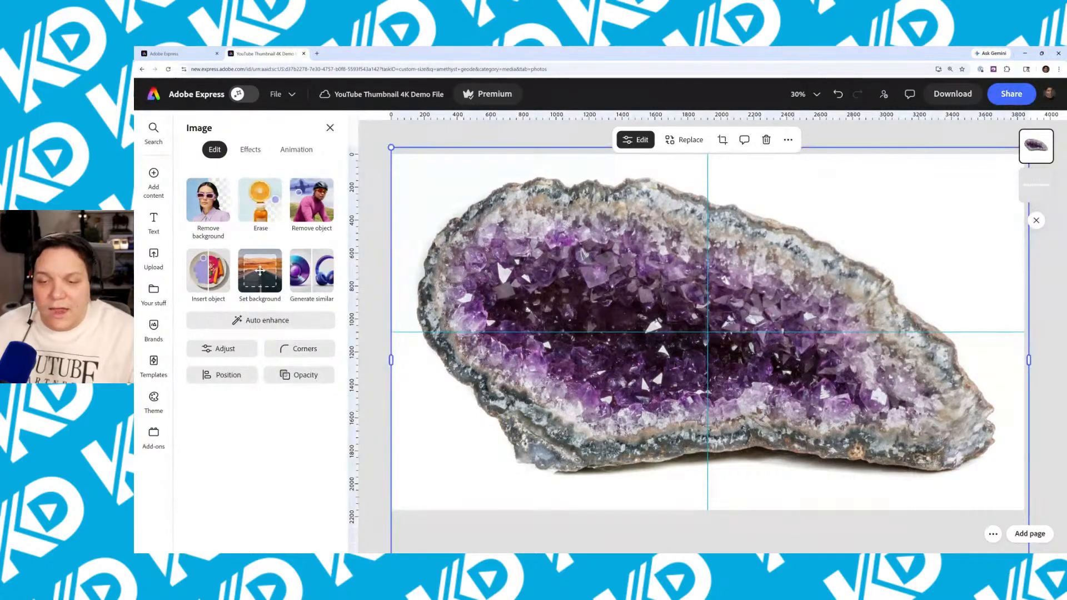
left_click(375, 184)
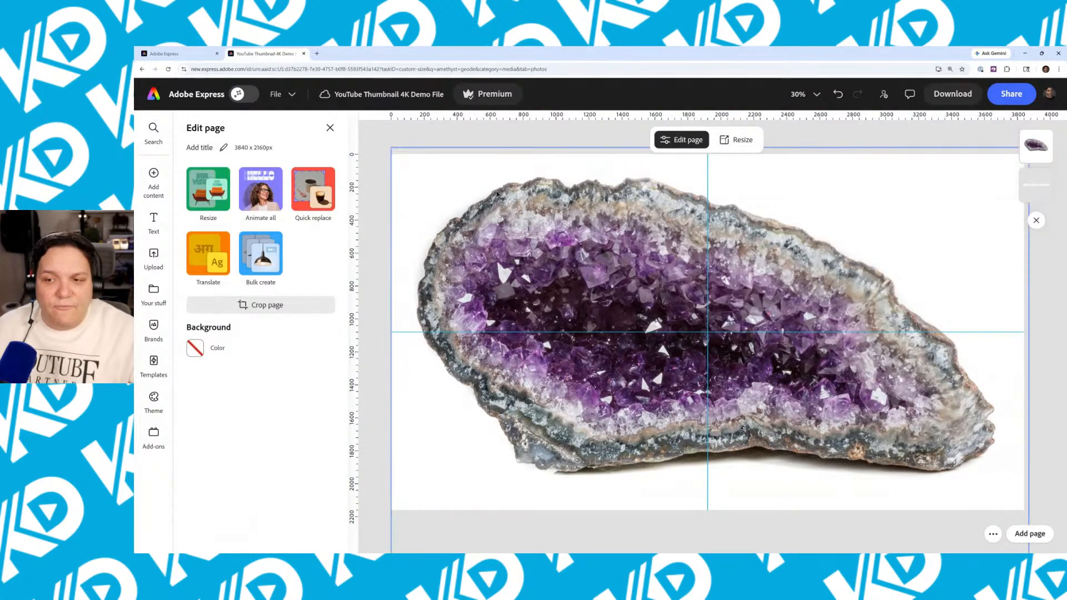
left_click(444, 195)
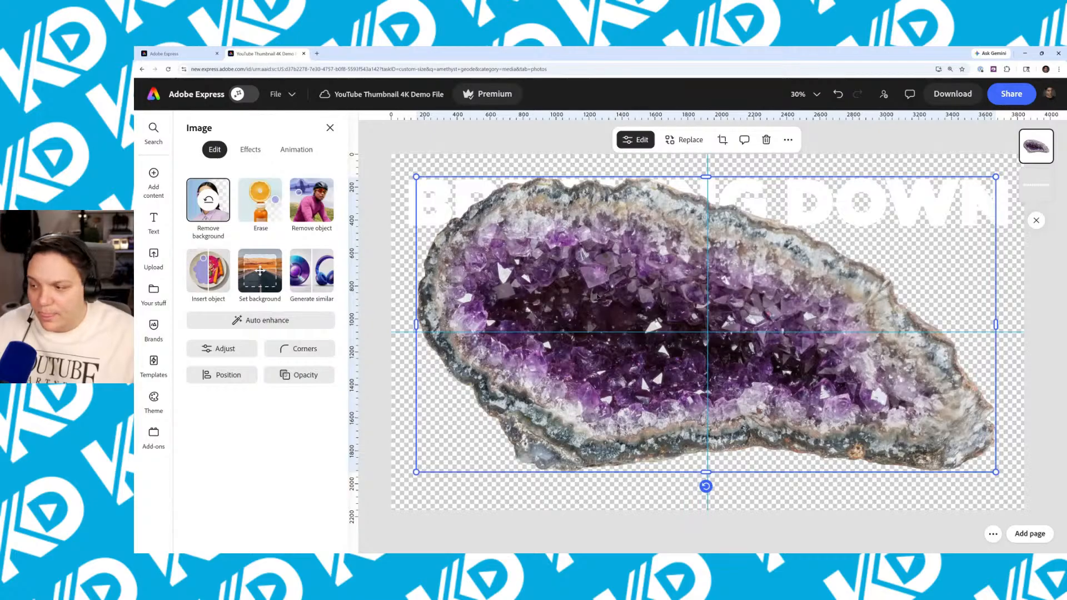
Shrink the geode cutout and centre it on the page
left_click_drag(598, 298, 600, 304)
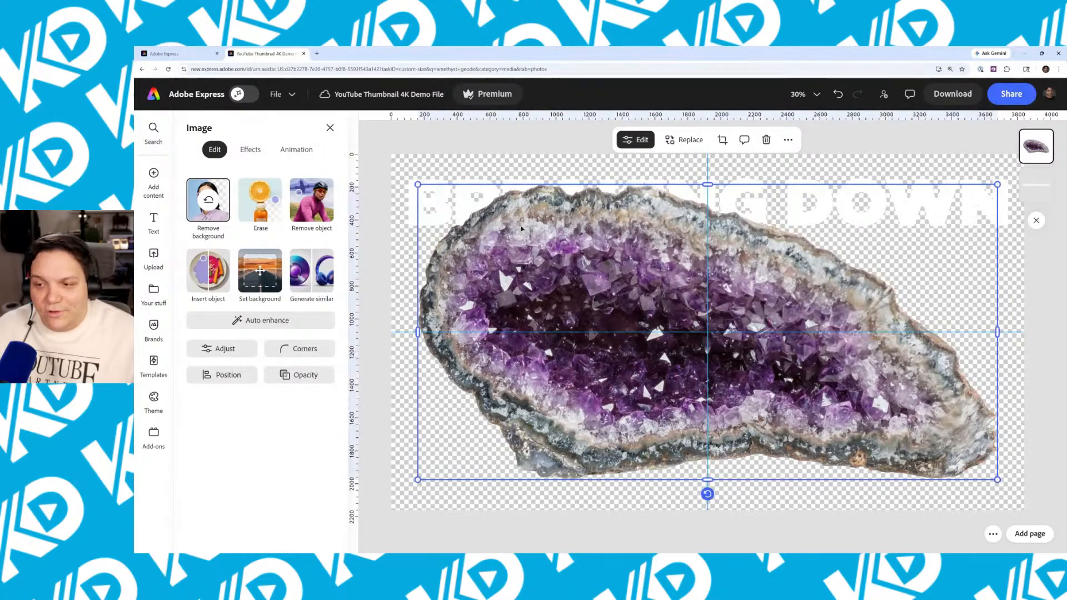
left_click_drag(423, 185, 475, 232)
left_click_drag(746, 303, 739, 303)
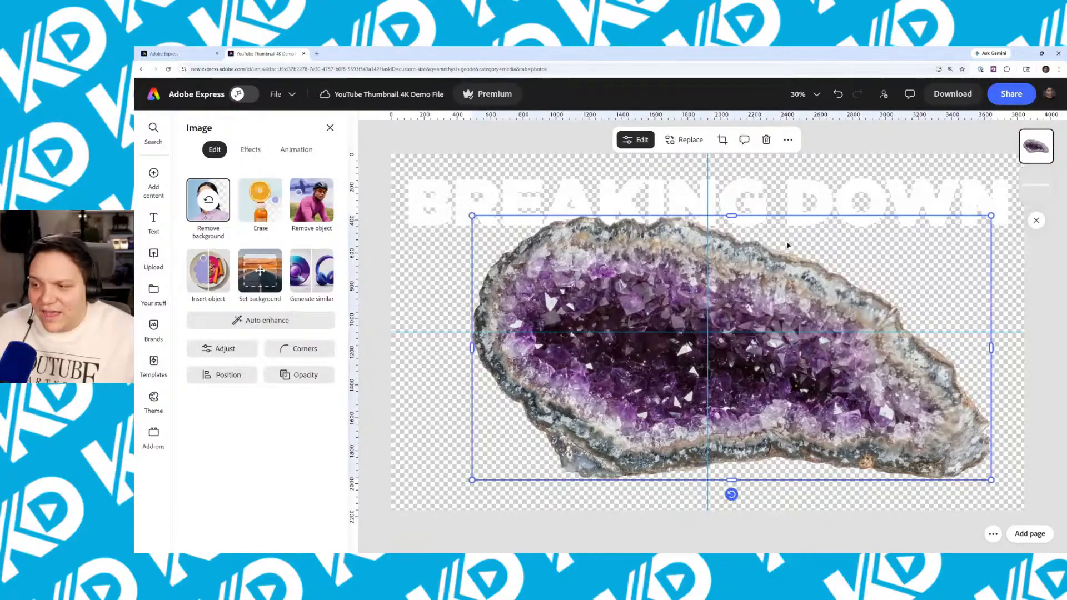
Move the BREAKING DOWN title up and enlarge it, then shift the geode slightly up
left_click_drag(824, 206, 809, 184)
left_click_drag(1002, 223, 1028, 233)
left_click(1047, 278)
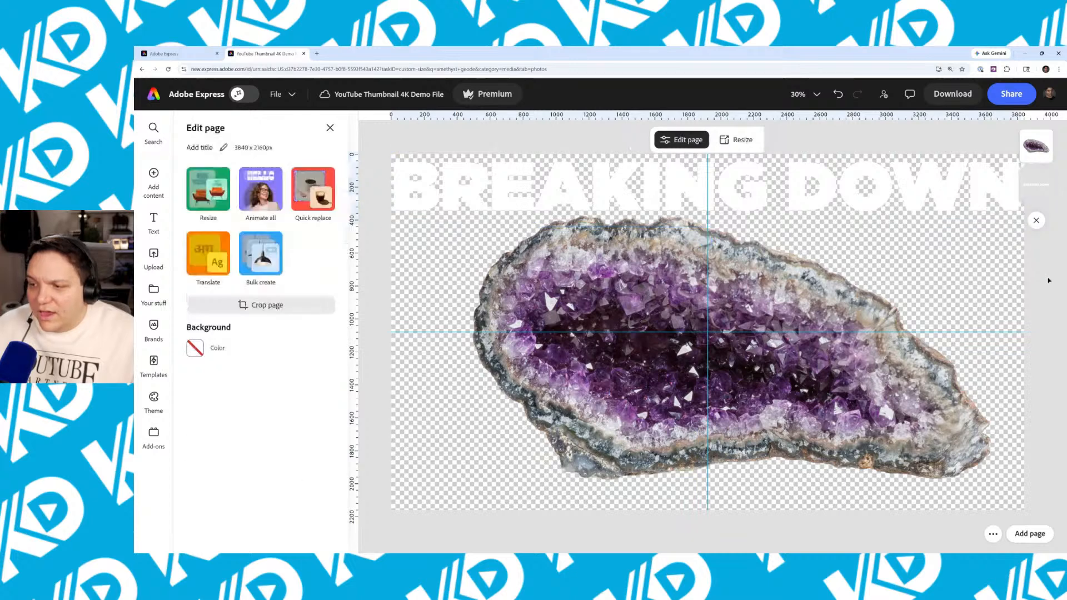
left_click_drag(736, 285, 740, 276)
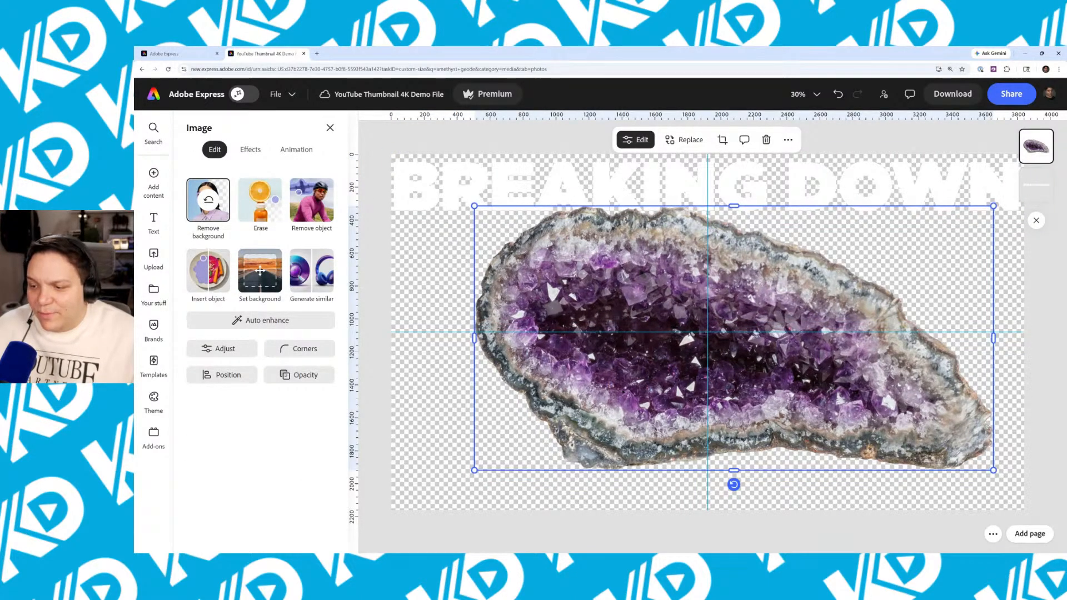
left_click(373, 318)
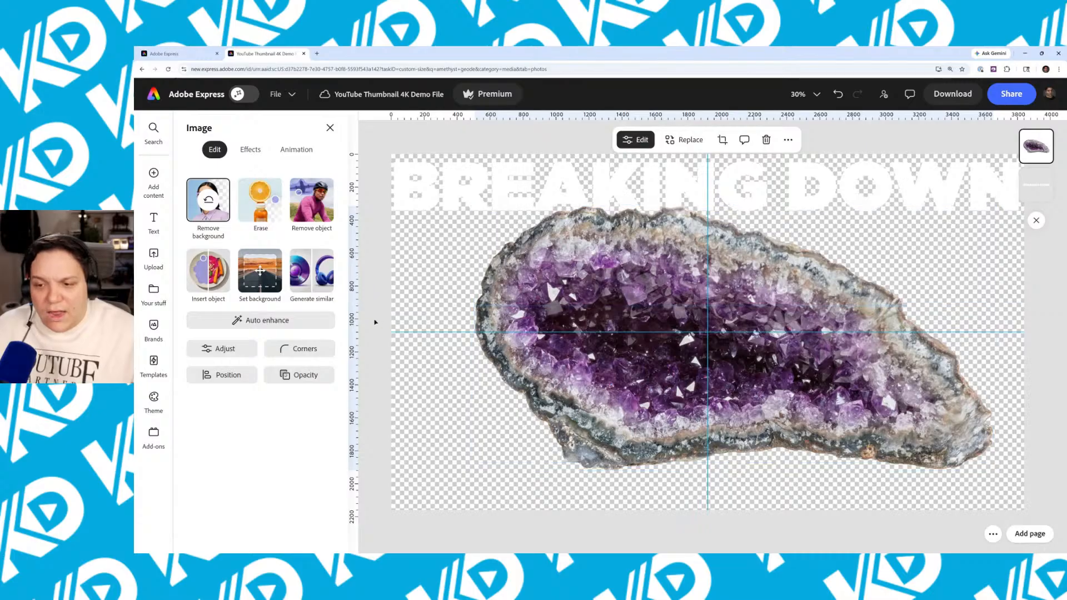
left_click(197, 350)
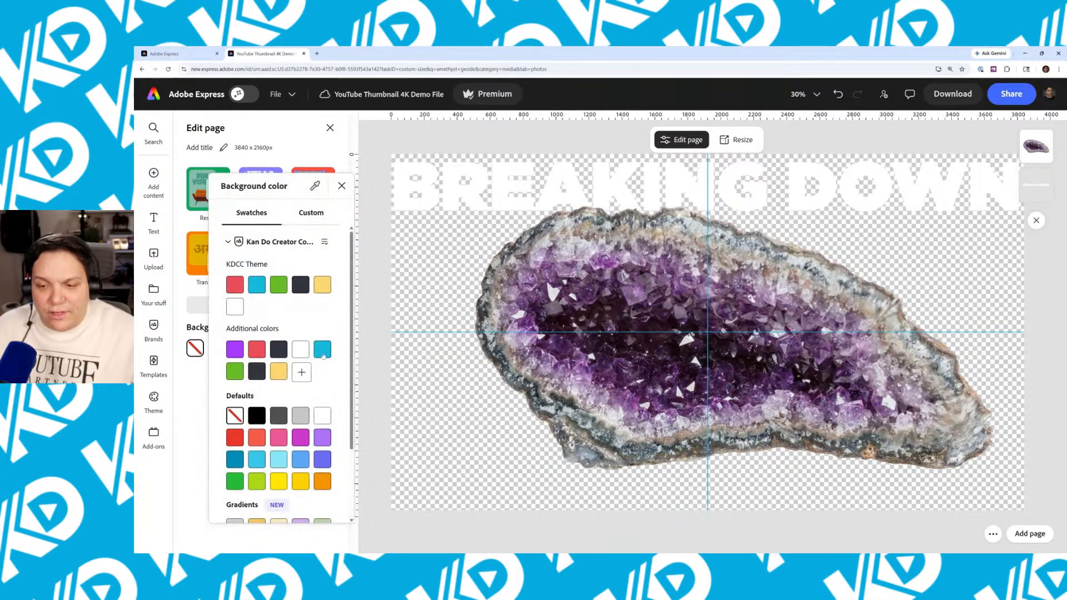
Set the page background to teal blue and enlarge the geode across the space below the title
left_click(256, 285)
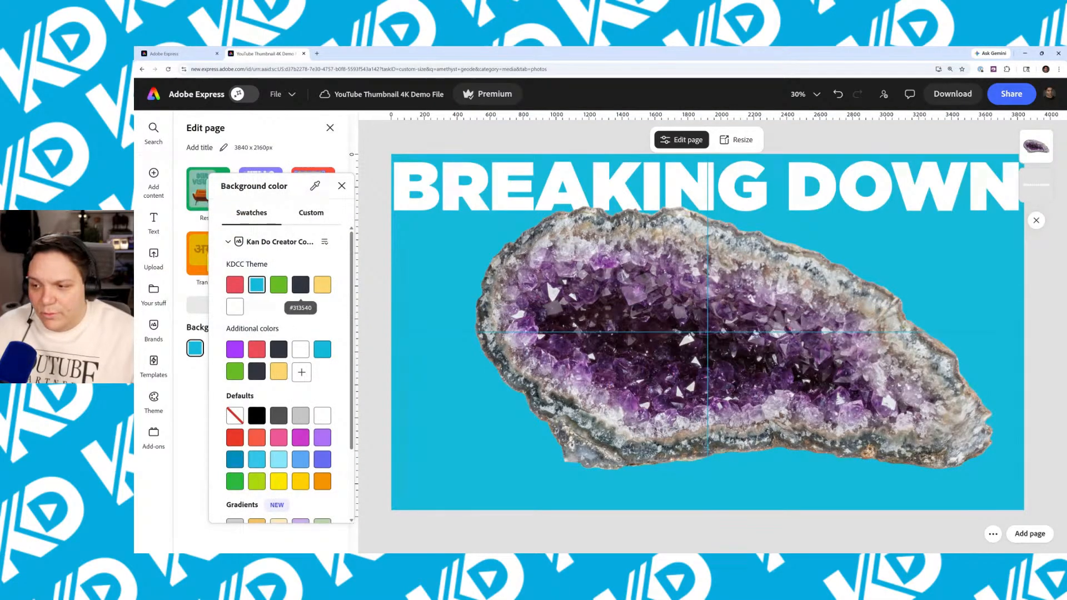
left_click(845, 397)
left_click_drag(734, 389, 670, 386)
left_click_drag(929, 467, 999, 497)
left_click_drag(901, 444, 919, 448)
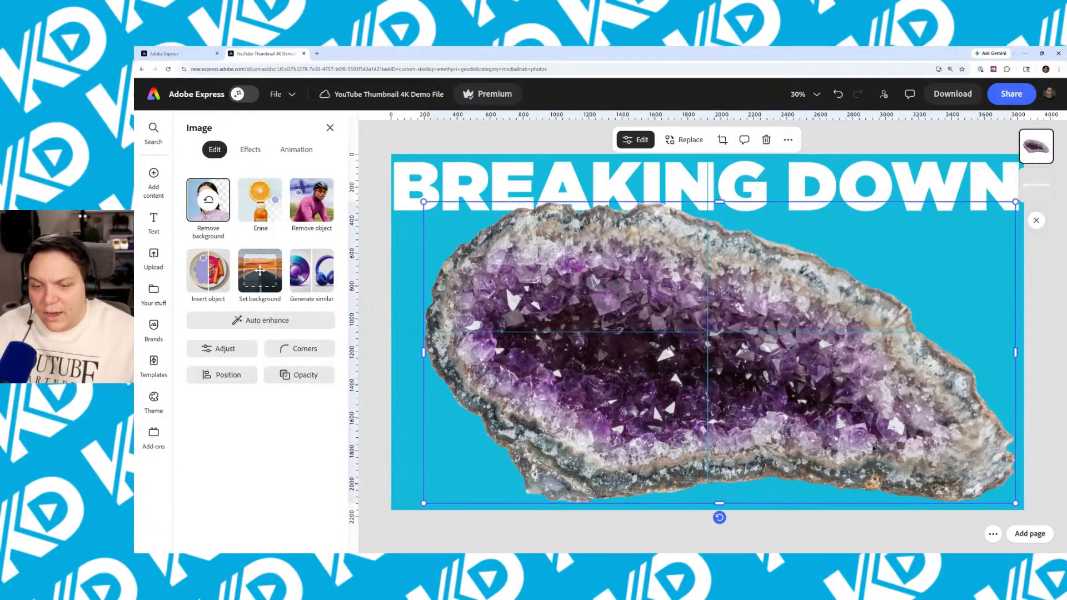
Align the geode to the page's middle and centre, then lower it slightly beneath the title
left_click(222, 381)
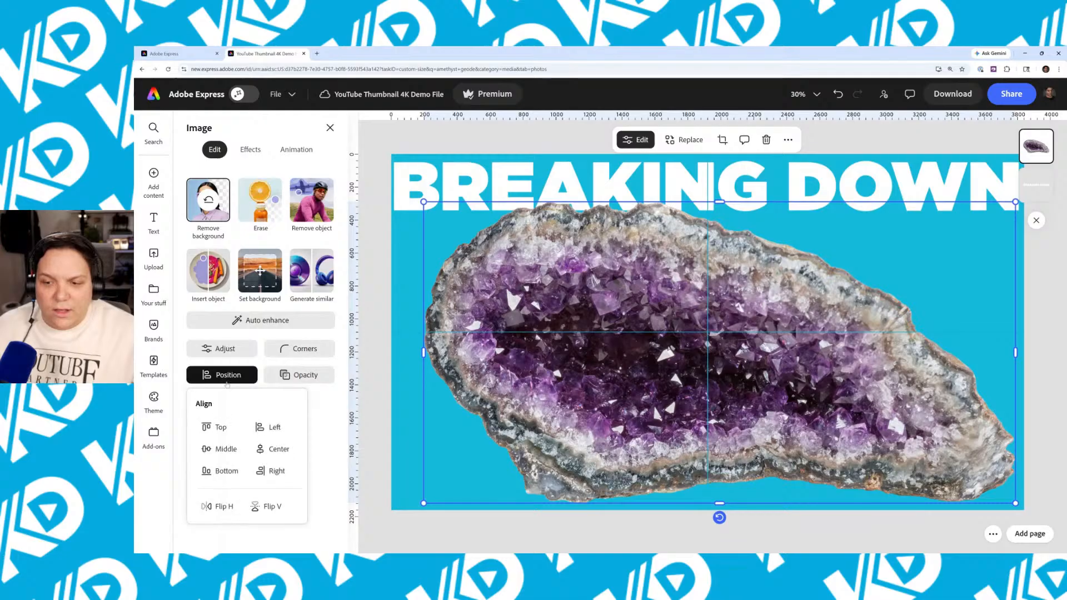
left_click(227, 454)
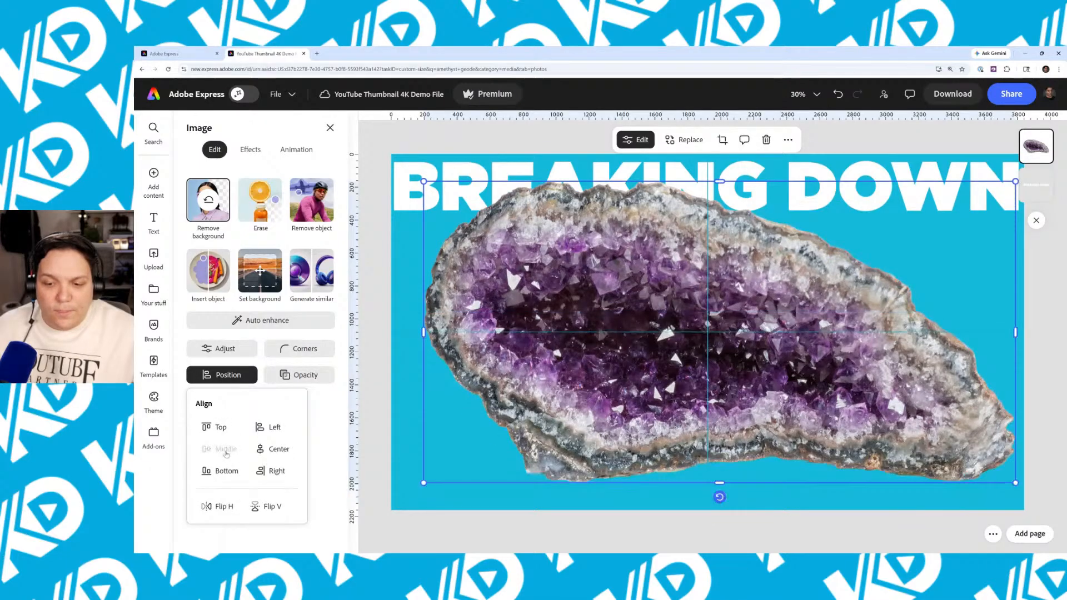
left_click(275, 455)
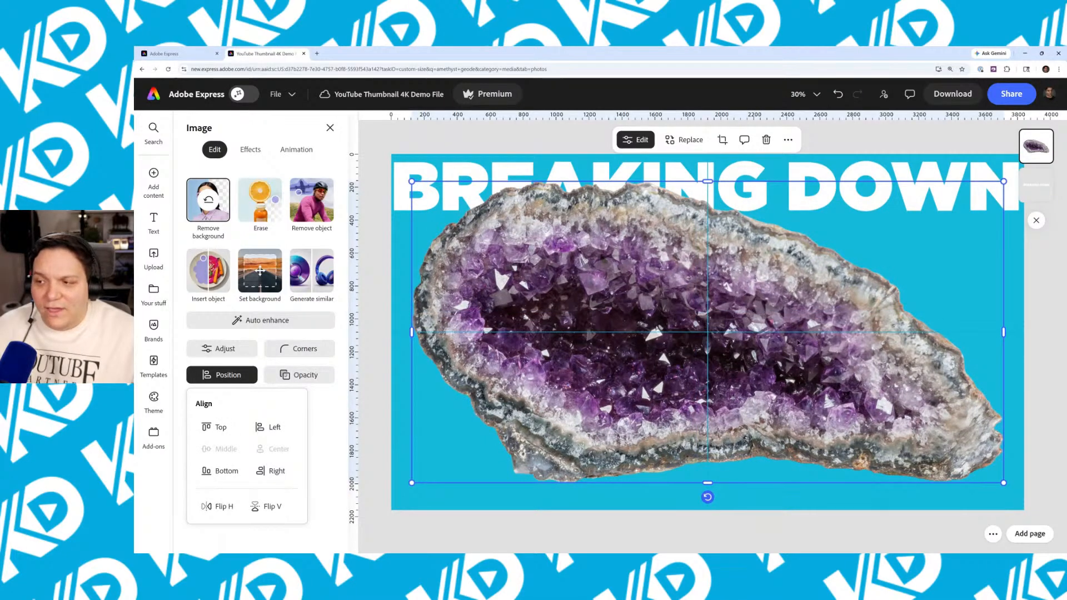
left_click(322, 450)
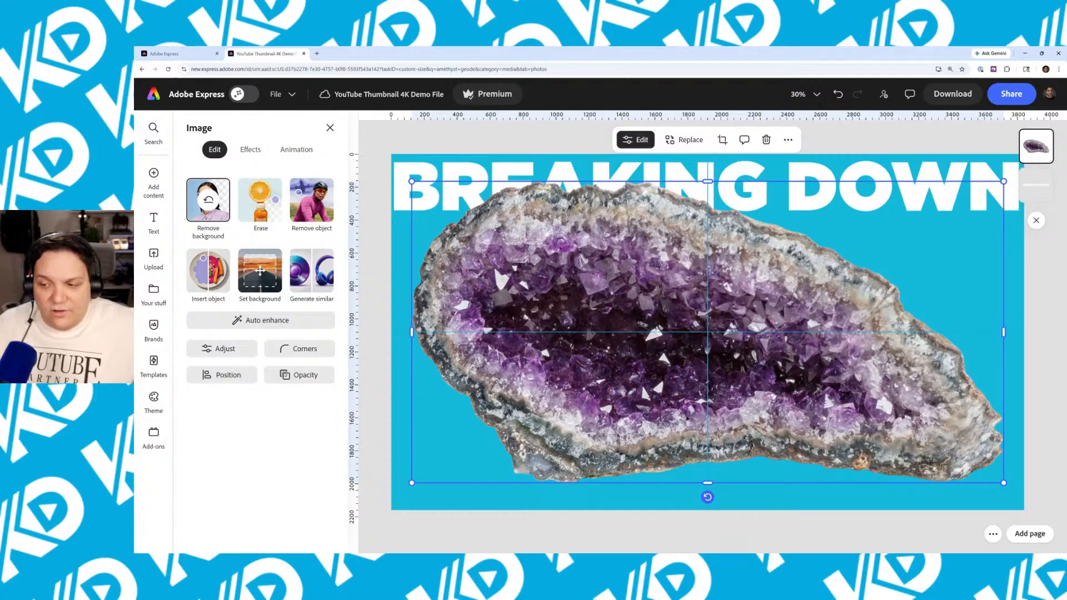
mouse_move(660, 433)
left_mouse_down()
mouse_move(658, 448)
mouse_move(658, 421)
mouse_move(660, 446)
left_mouse_up()
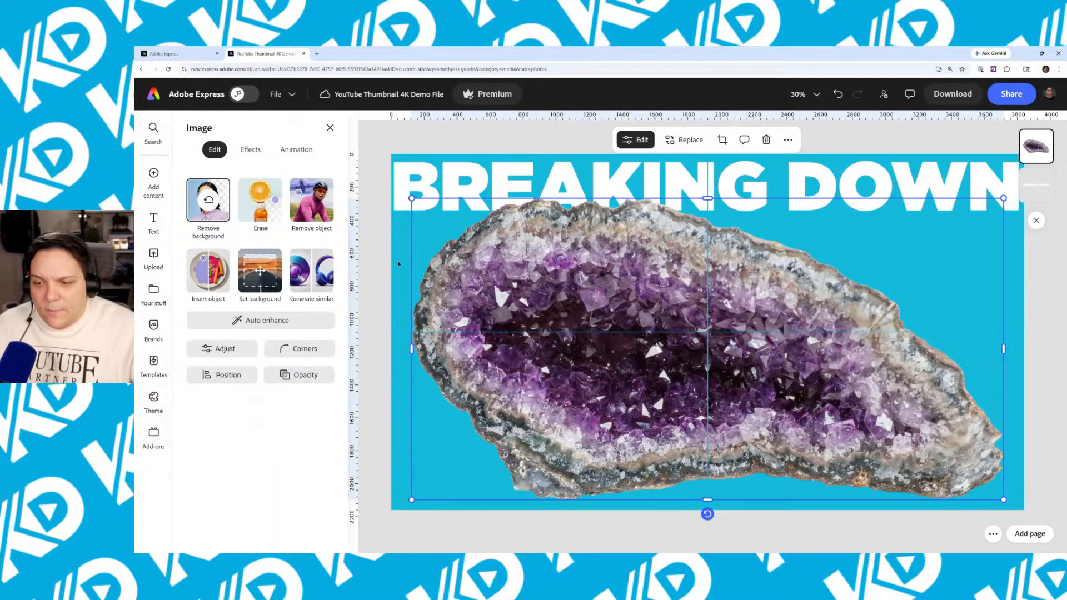
left_click(377, 260)
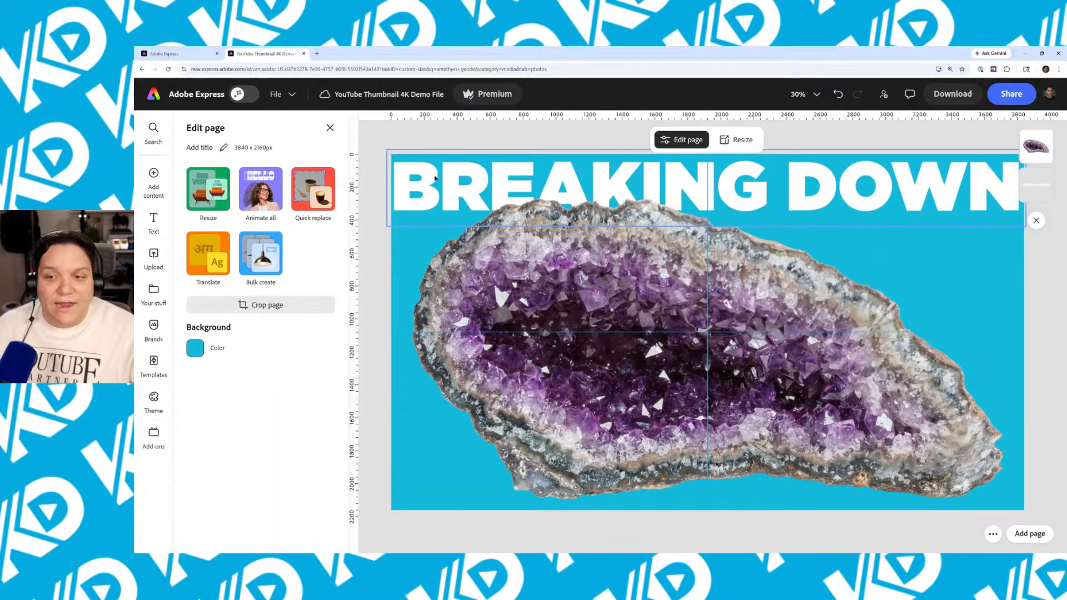
left_click(825, 193)
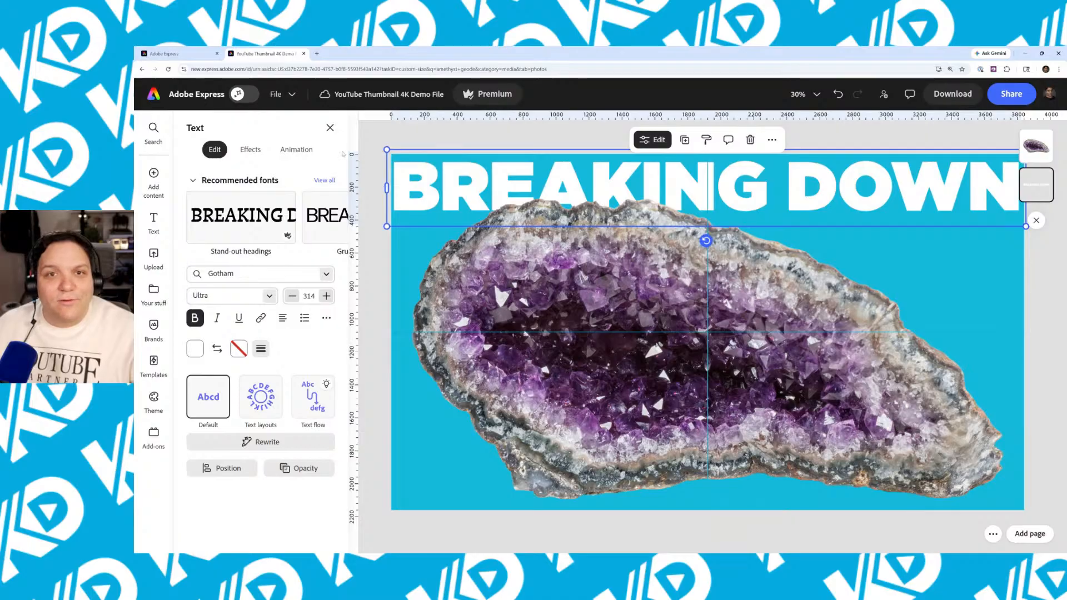
Generate an AI text effect for the title with the prompt 'Help make this text look like an amethyst'
left_click(257, 150)
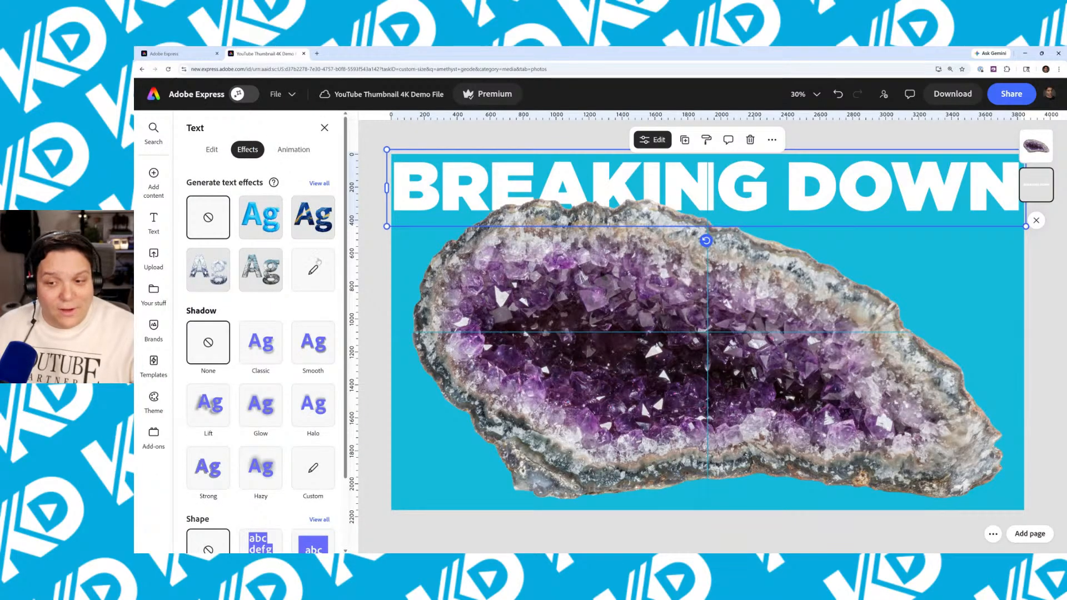
left_click(320, 283)
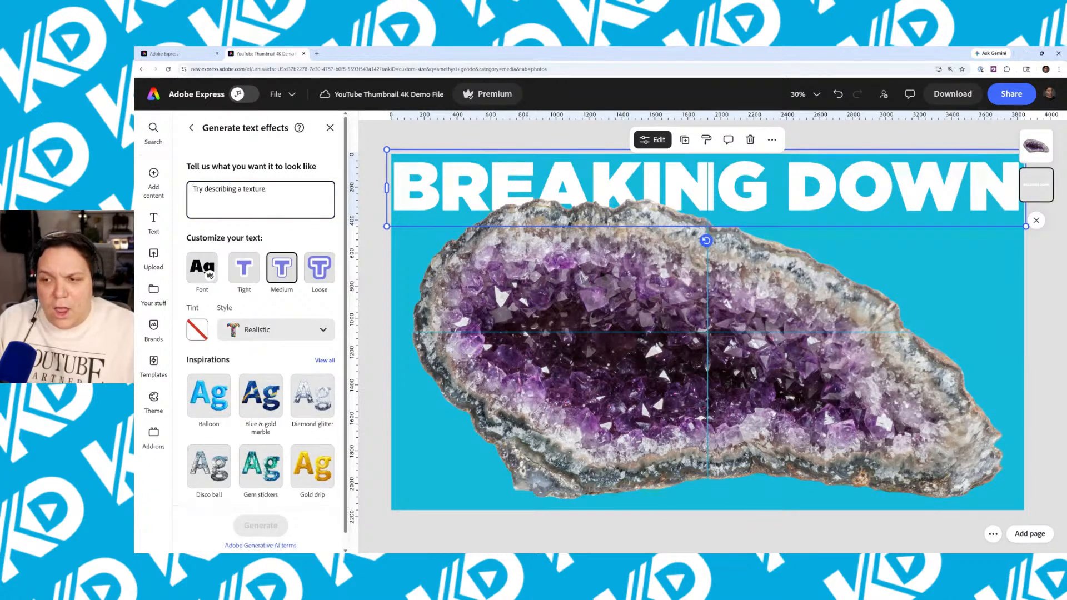
type("Help make this")
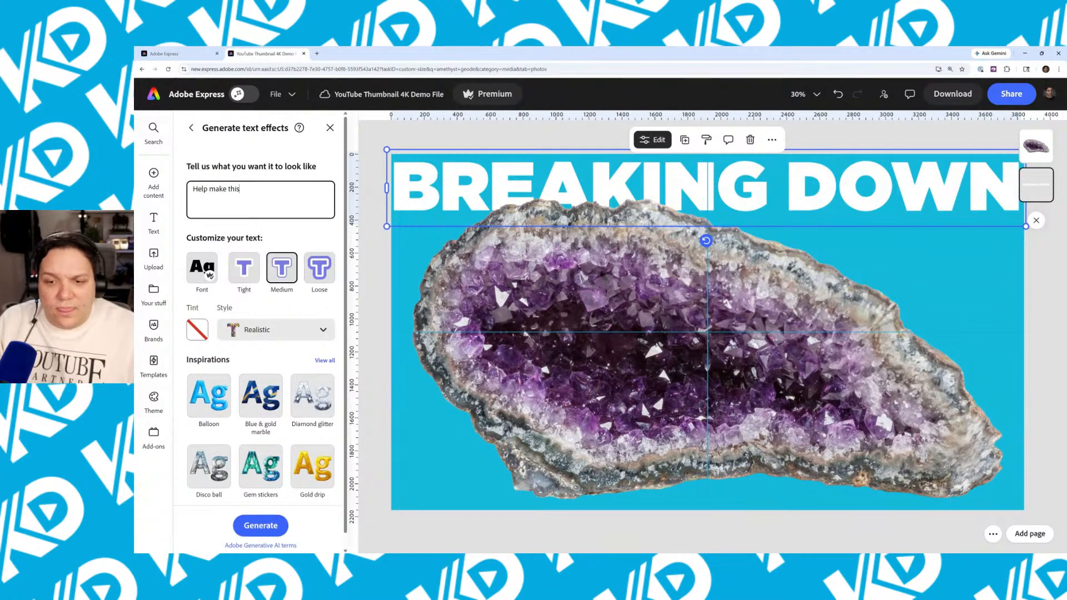
type(" text look li")
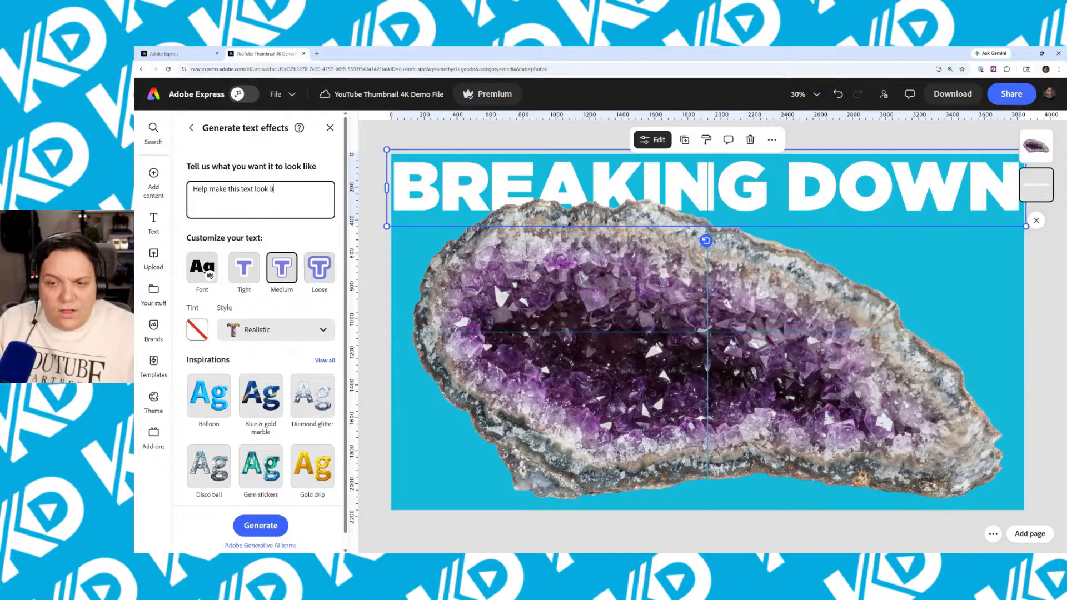
type("ke an ")
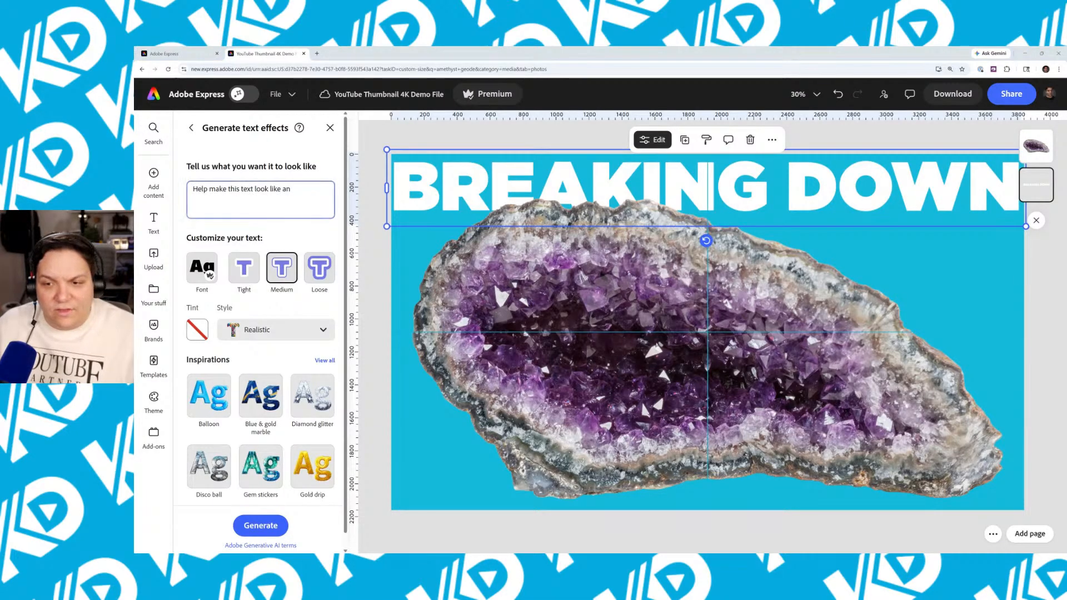
type("am")
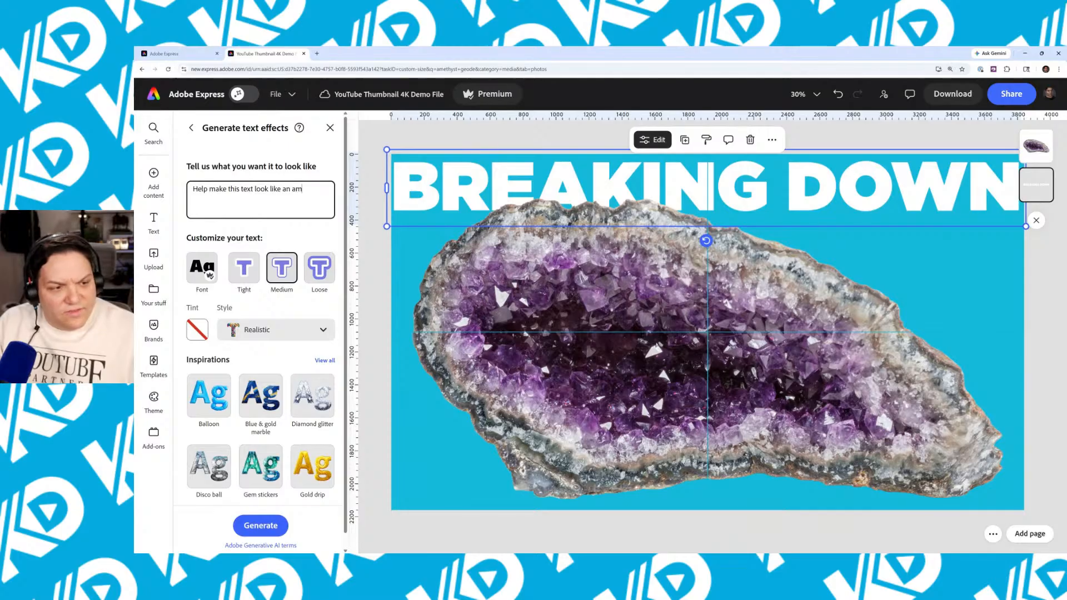
key("BackSpace")
key("BackSpace")
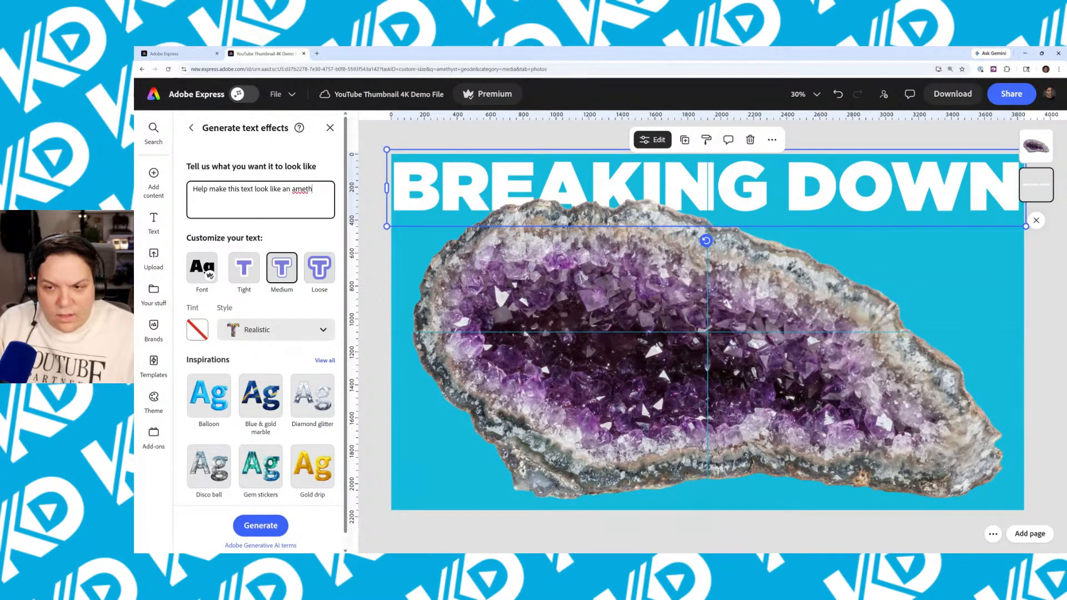
type("yst")
left_click(260, 526)
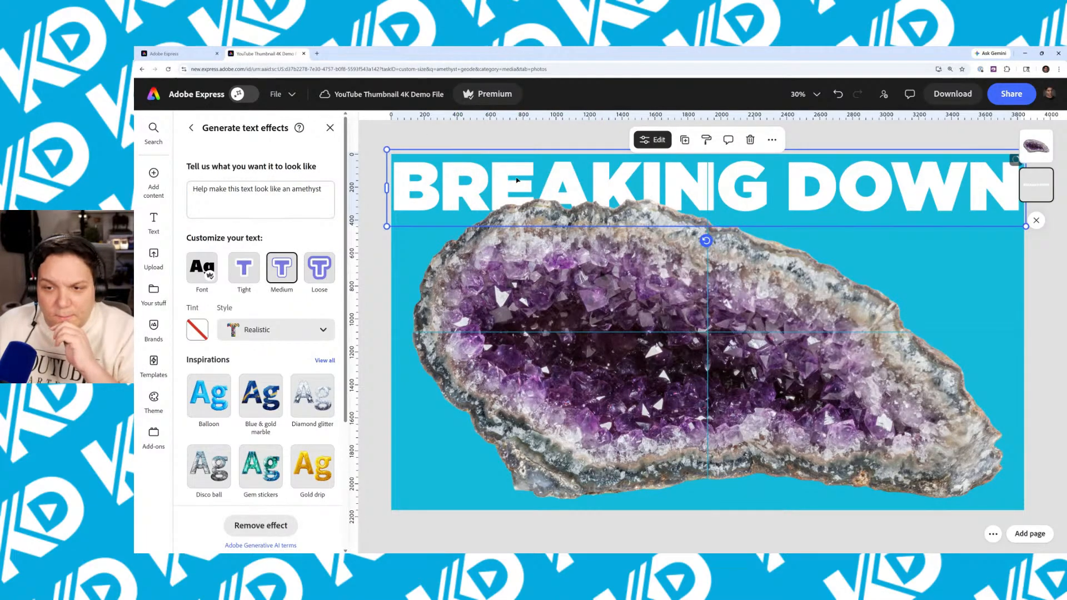
Preview two generated amethyst effects on the headline, then remove the effect
scroll(295, 259, "down", 3)
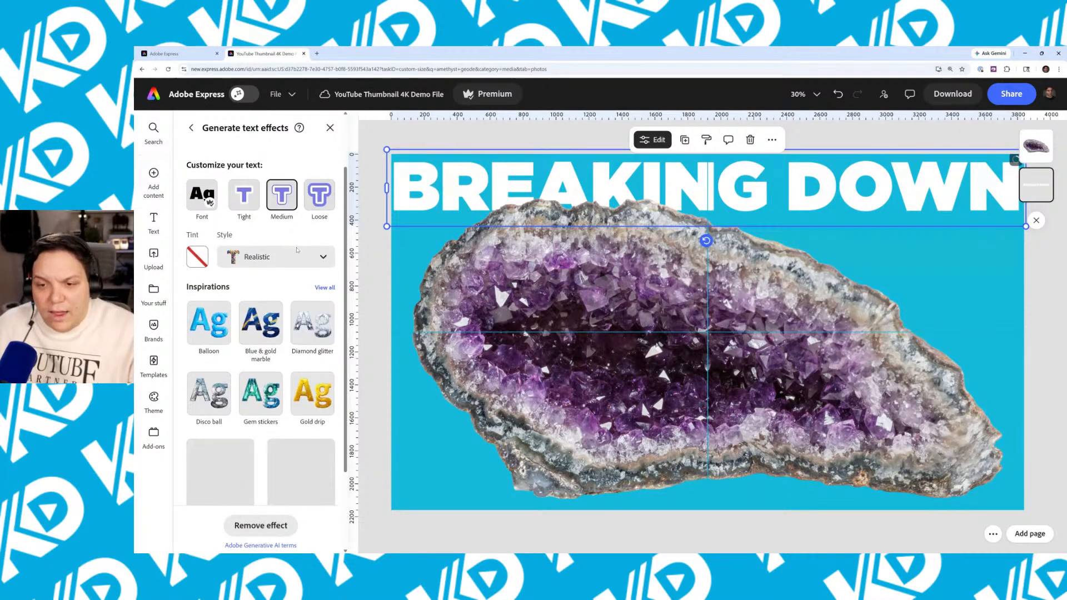
scroll(289, 300, "down", 1)
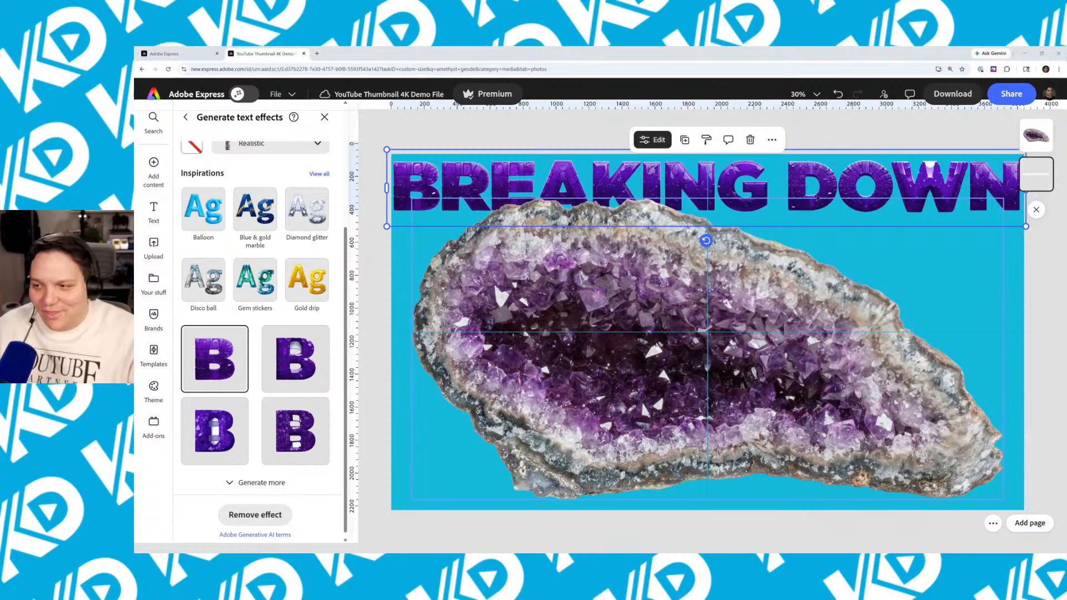
left_click(210, 437)
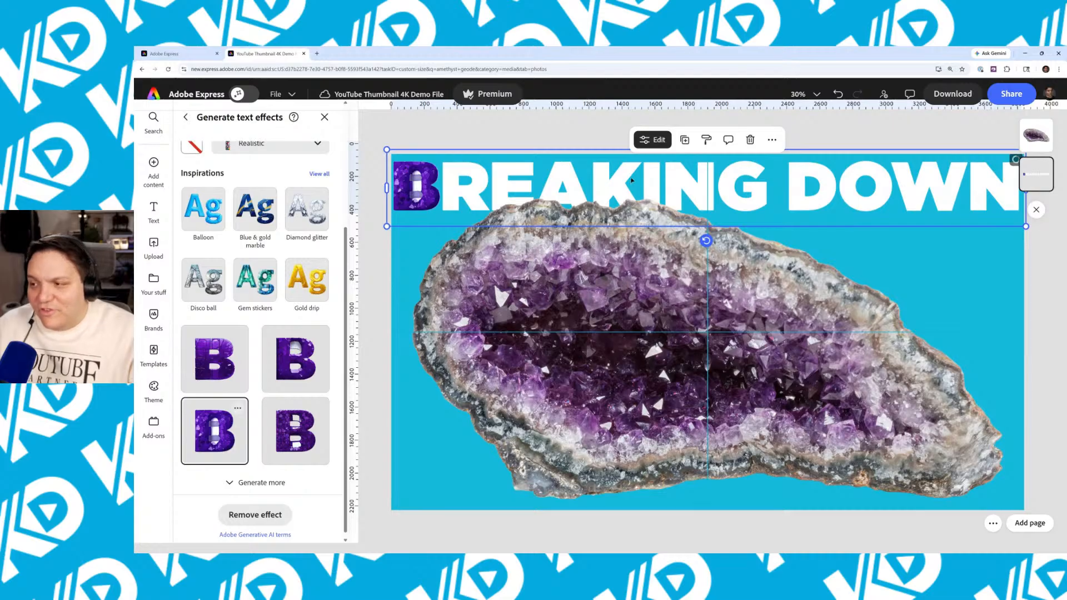
left_click(233, 368)
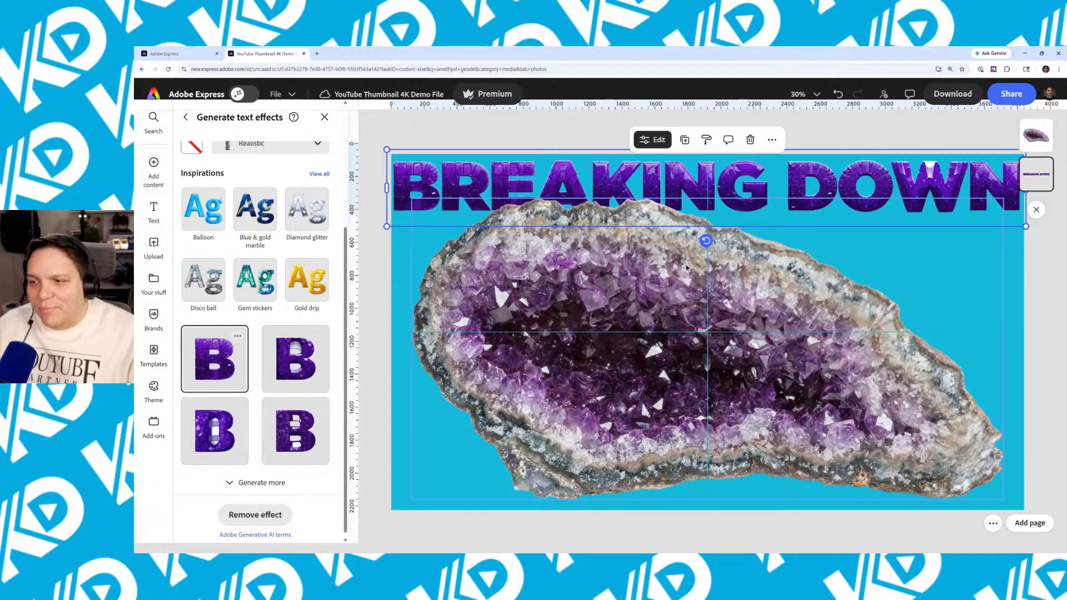
scroll(249, 224, "up", 3)
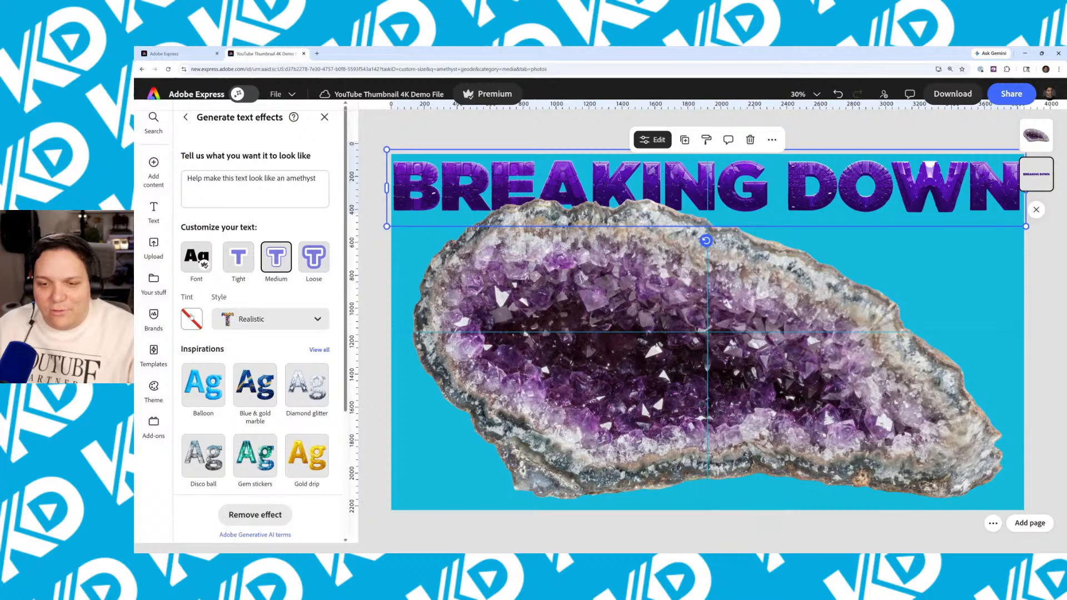
scroll(203, 316, "down", 1)
scroll(189, 284, "down", 4)
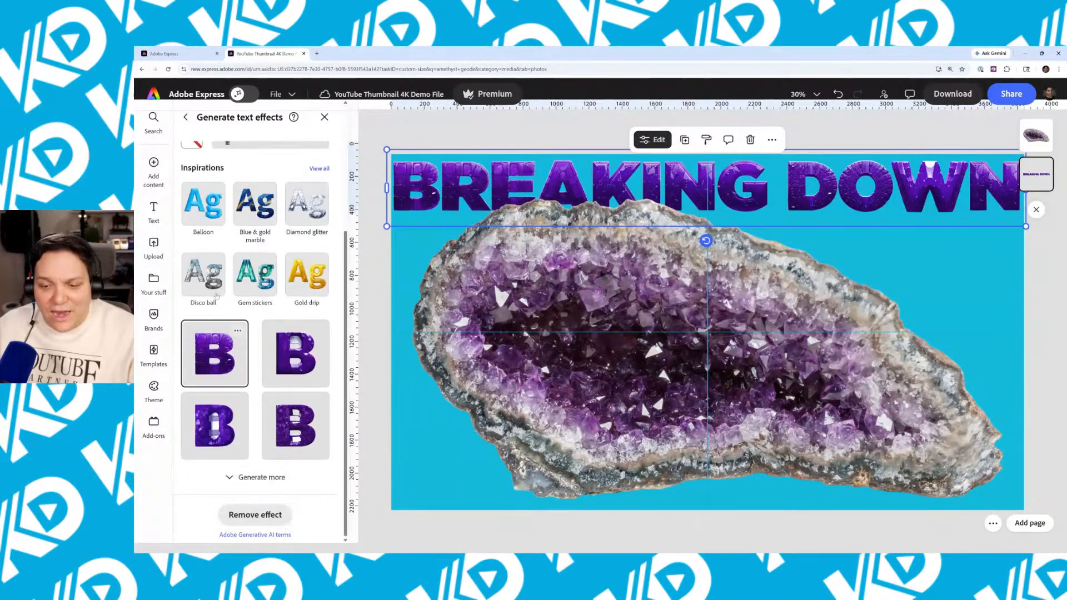
left_click(254, 516)
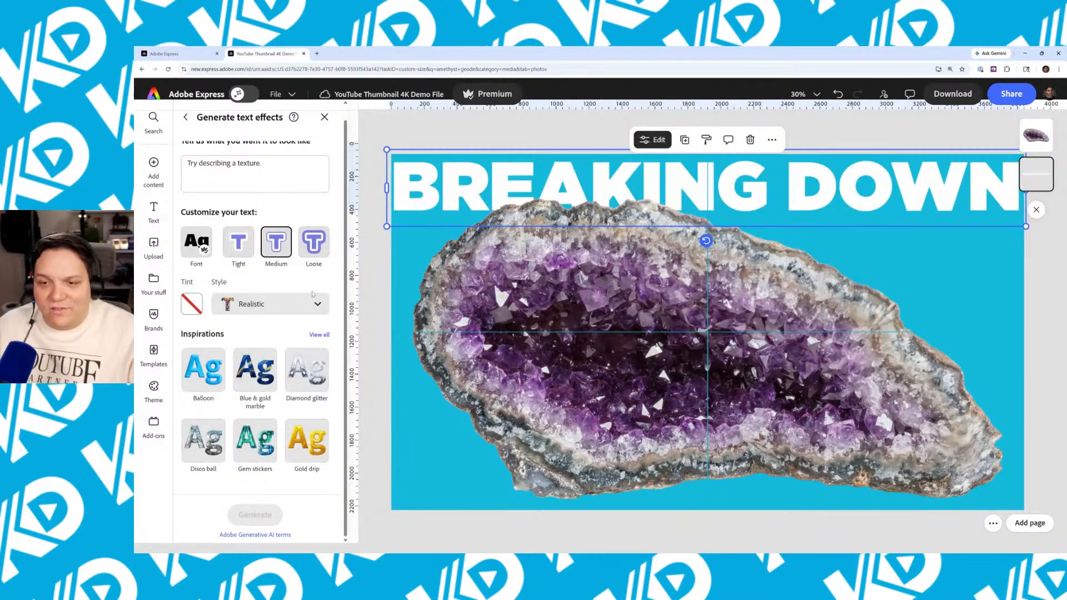
left_click(185, 117)
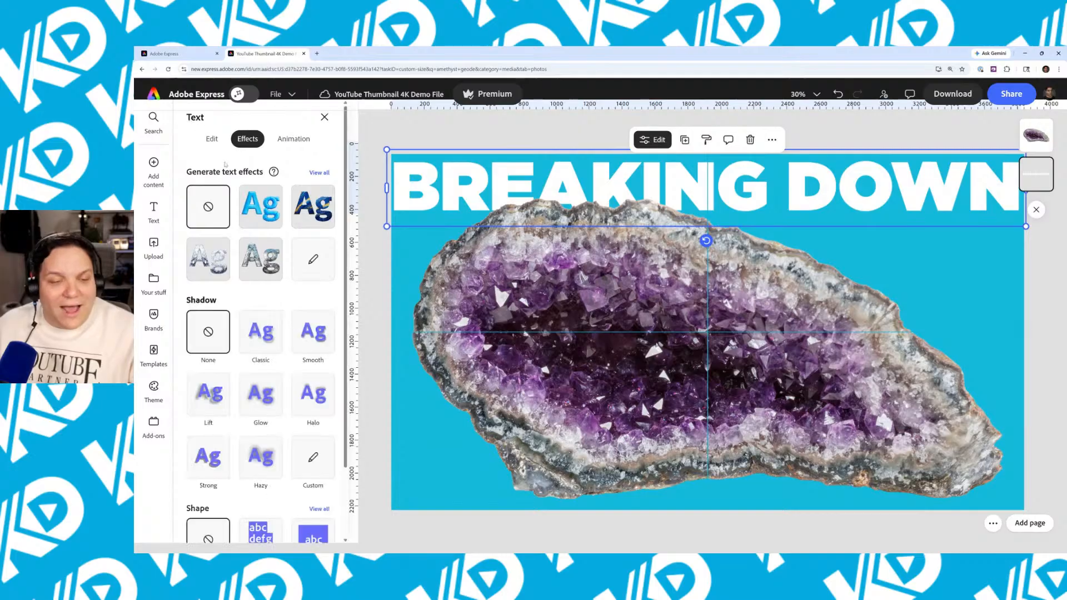
Compare the Classic, Smooth, Lifted, Glow, Halo, Strong and Hazy shadow presets on the headline, then clear the shadow
scroll(266, 269, "down", 3)
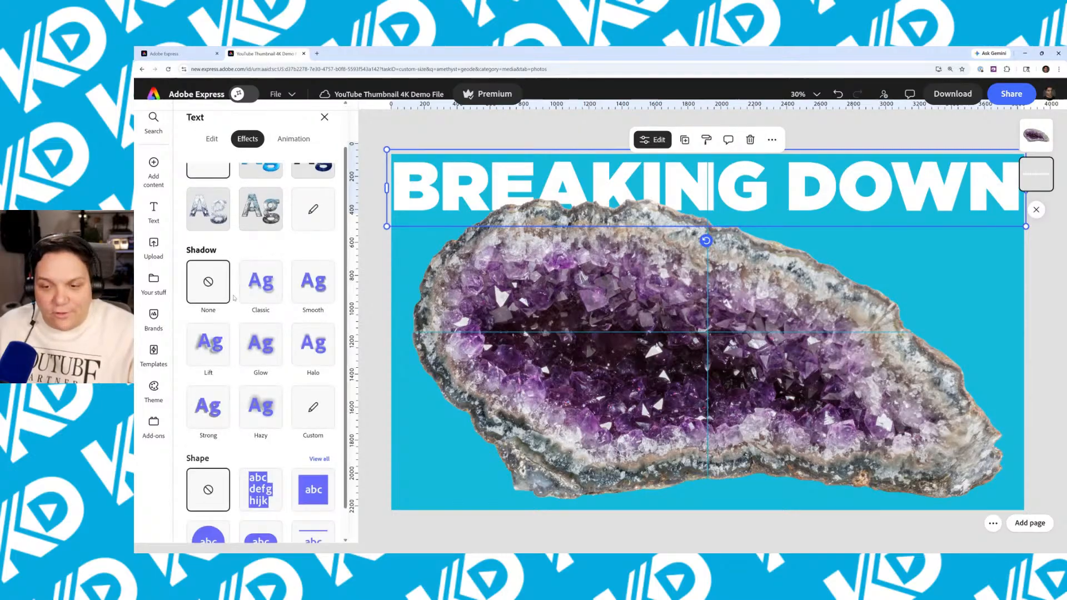
left_click(259, 263)
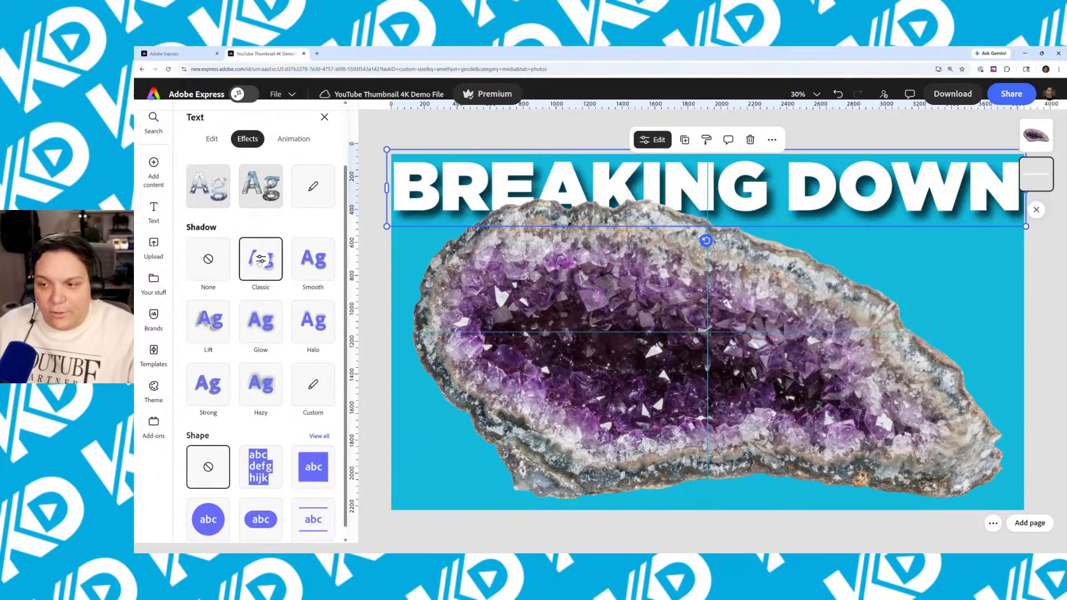
left_click(307, 269)
left_click(211, 329)
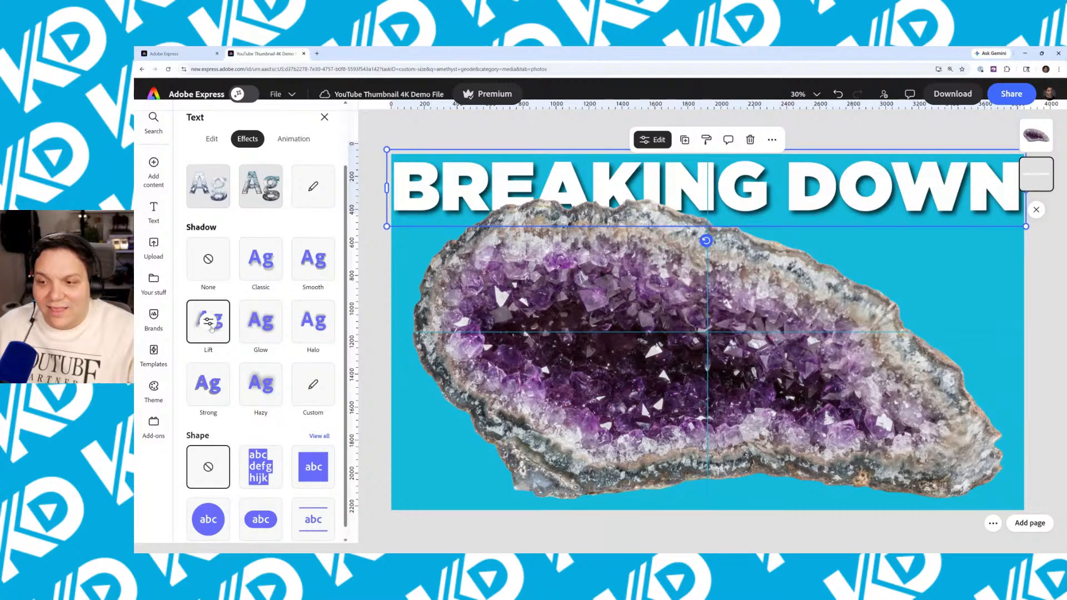
left_click(256, 332)
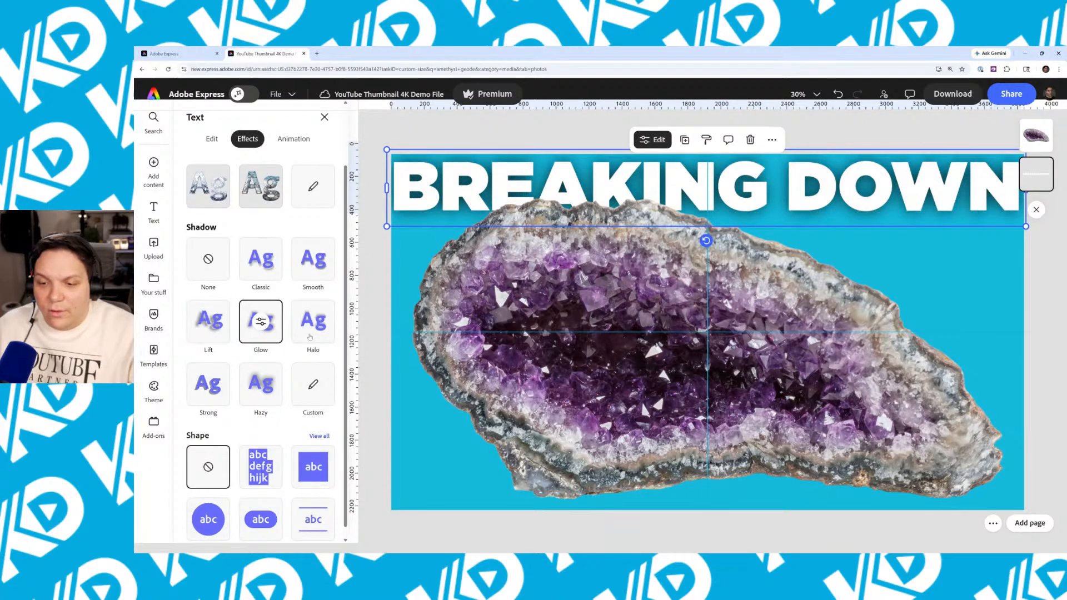
left_click(313, 333)
left_click(214, 395)
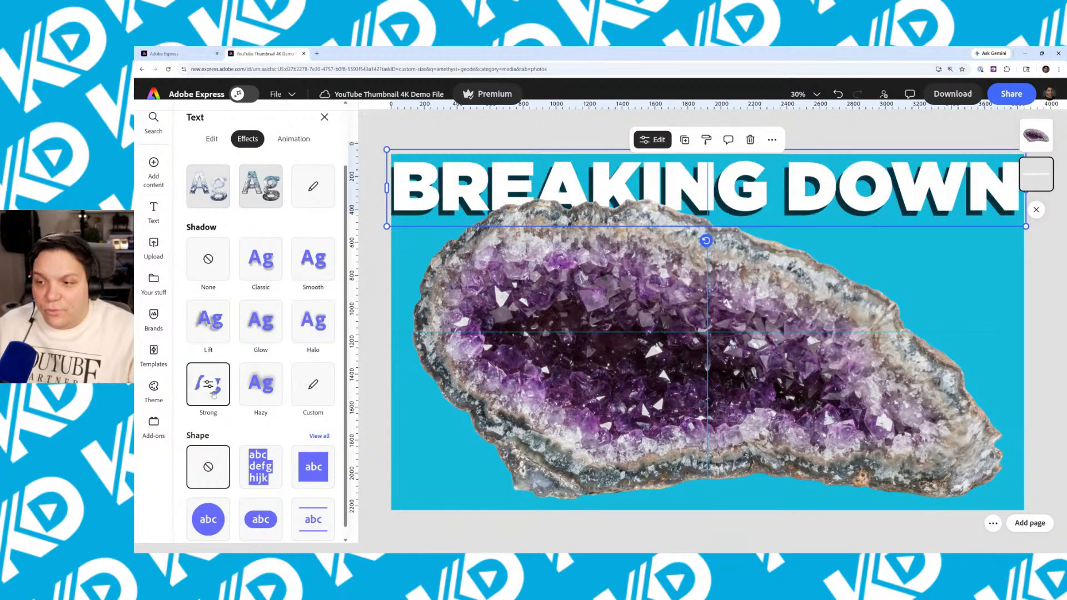
left_click(261, 394)
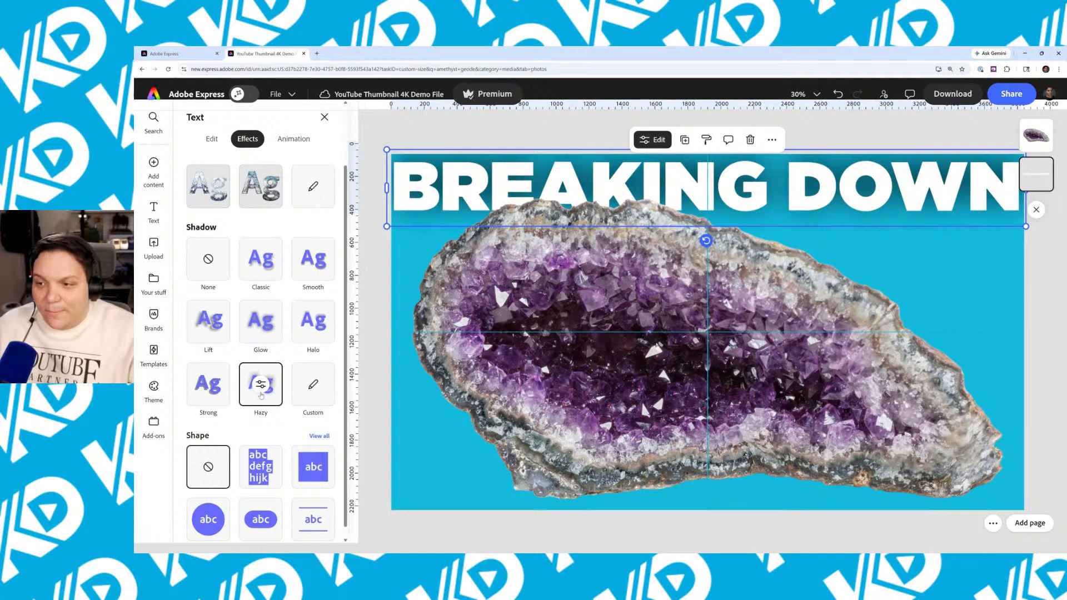
left_click(214, 264)
Reapply the Classic shadow, keep white text with a dark shadow, and switch to Smooth
left_click(267, 264)
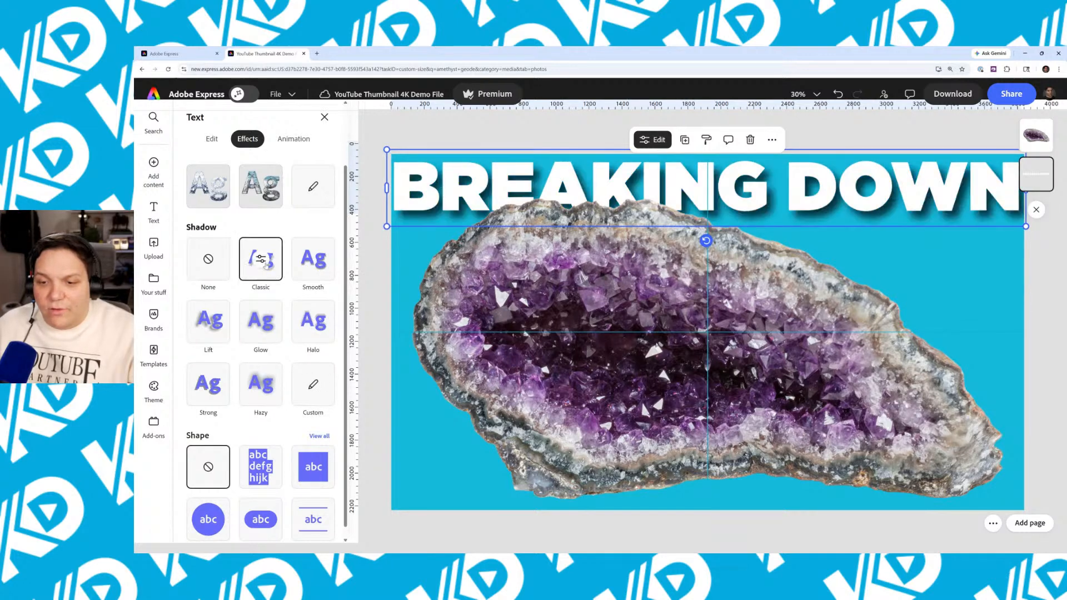
left_click(262, 260)
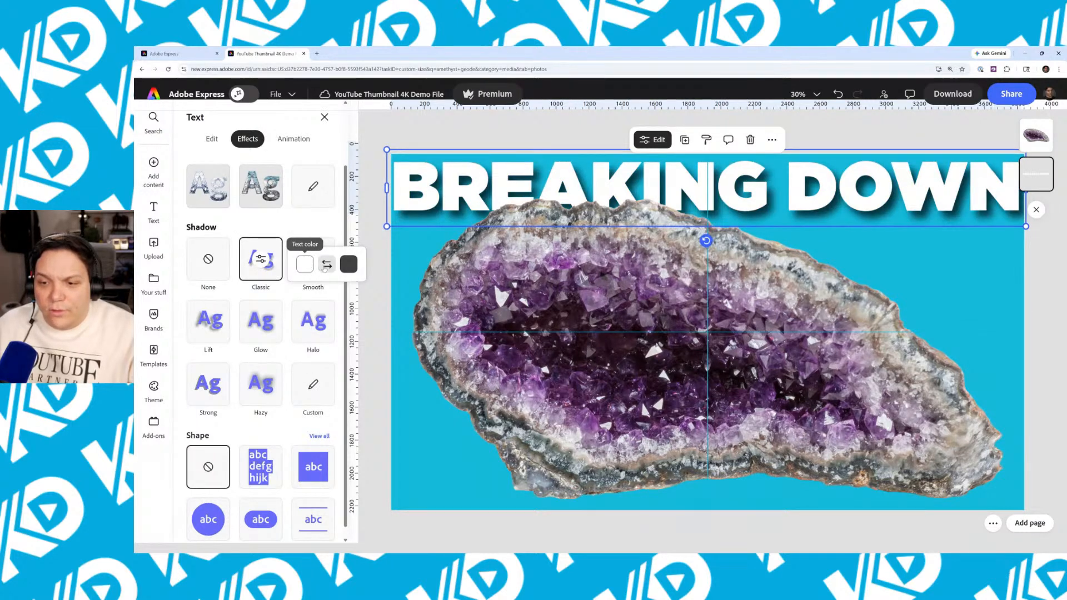
left_click(328, 265)
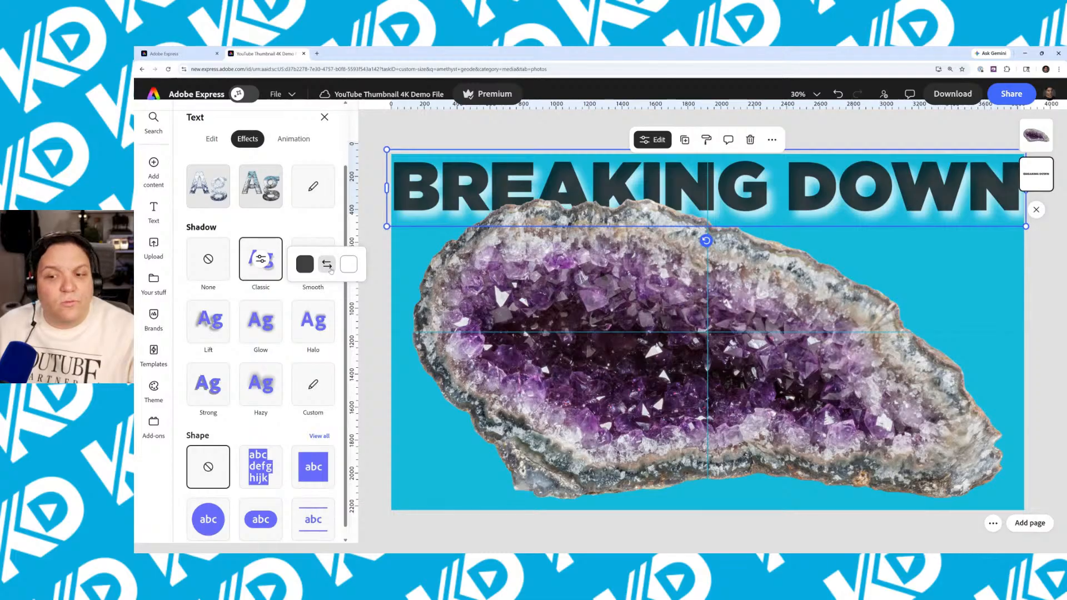
left_click(327, 265)
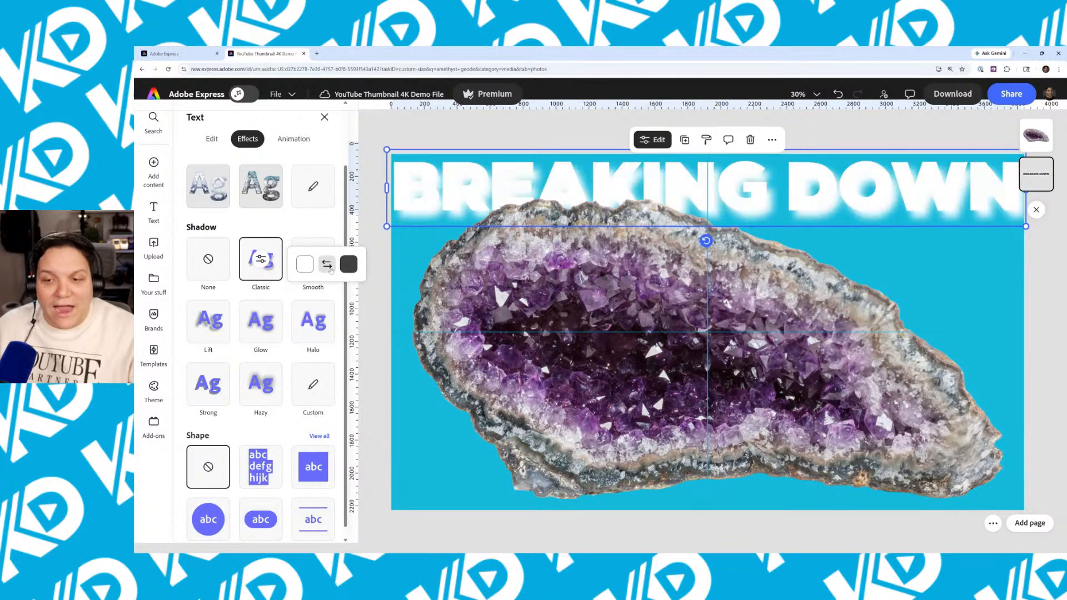
left_click(262, 260)
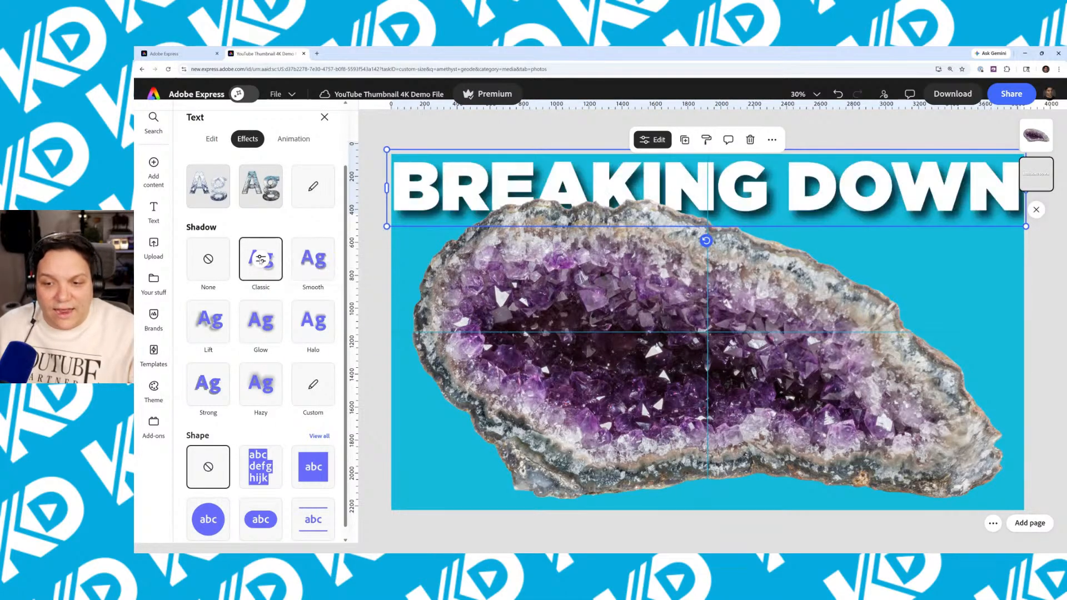
left_click(308, 264)
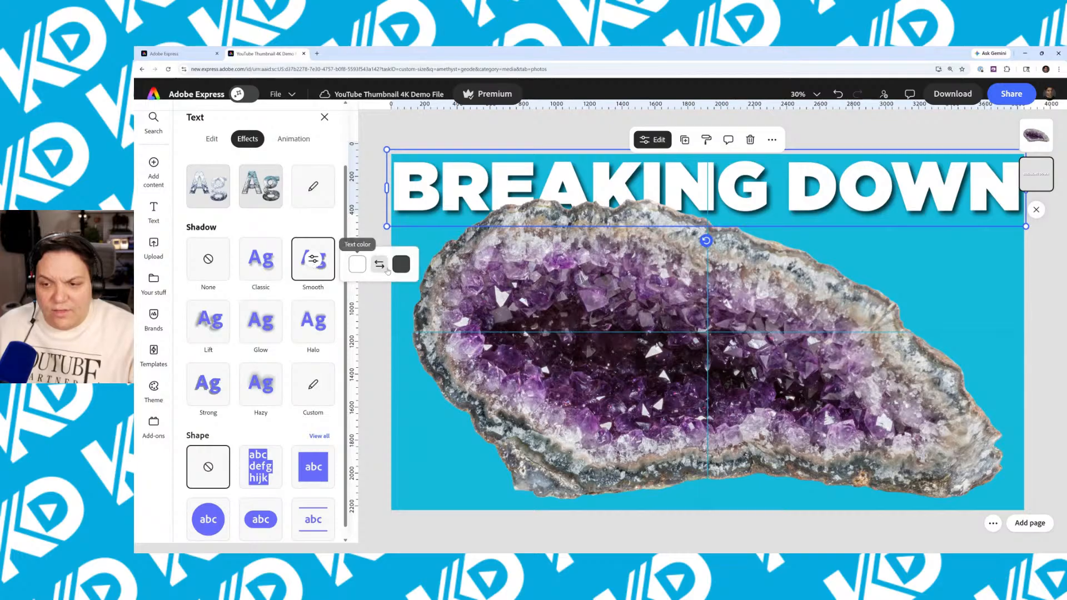
left_click(312, 389)
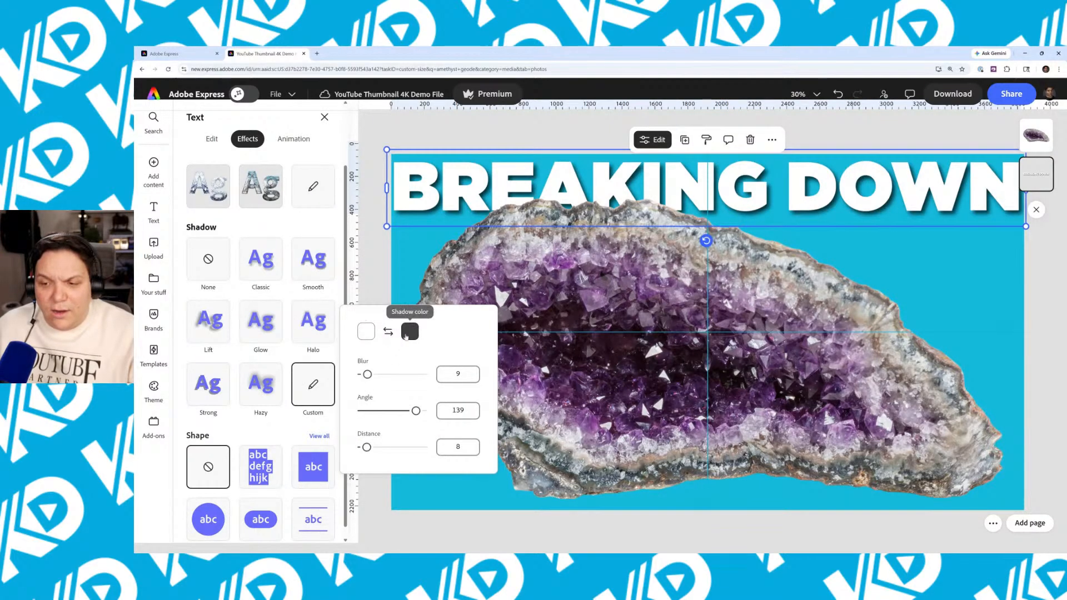
Try a purple shadow colour, increase the shadow blur, and push it slightly further out
left_click(410, 332)
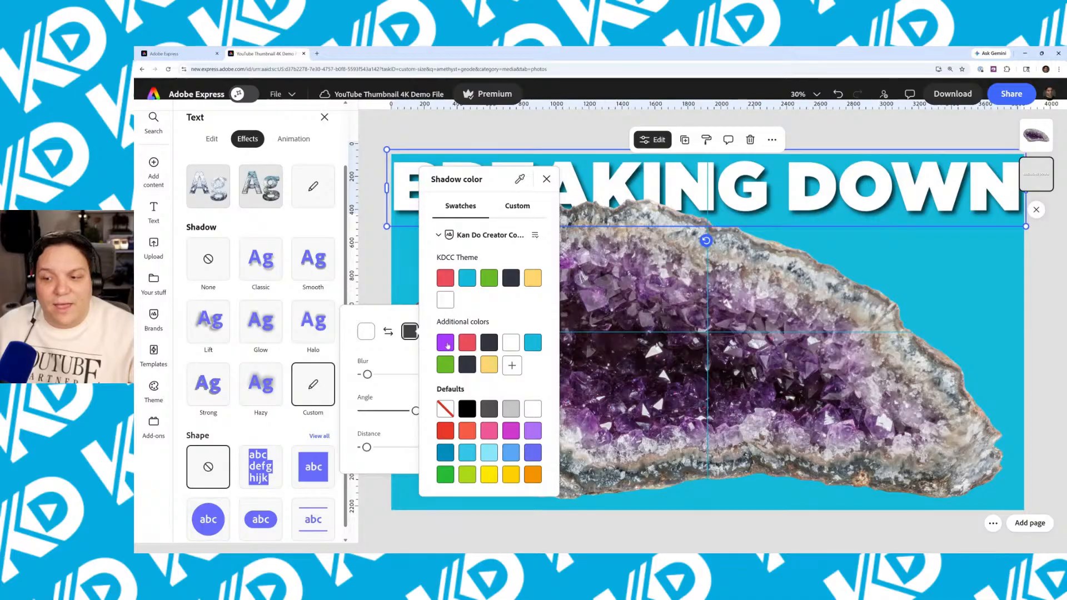
left_click(448, 345)
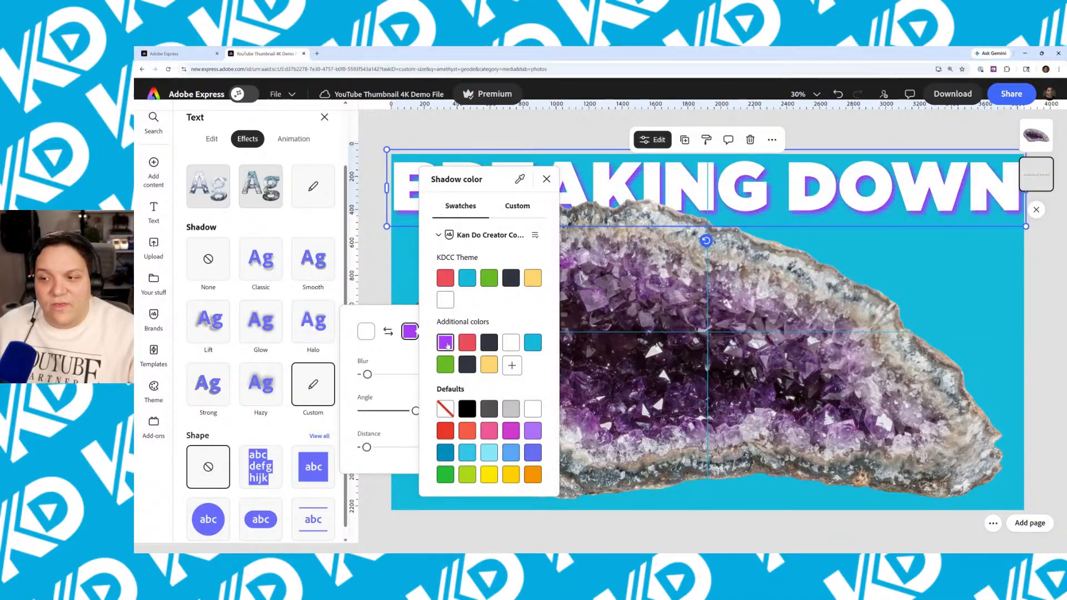
left_click(374, 400)
mouse_move(367, 374)
left_mouse_down()
mouse_move(392, 375)
mouse_move(378, 375)
left_mouse_up()
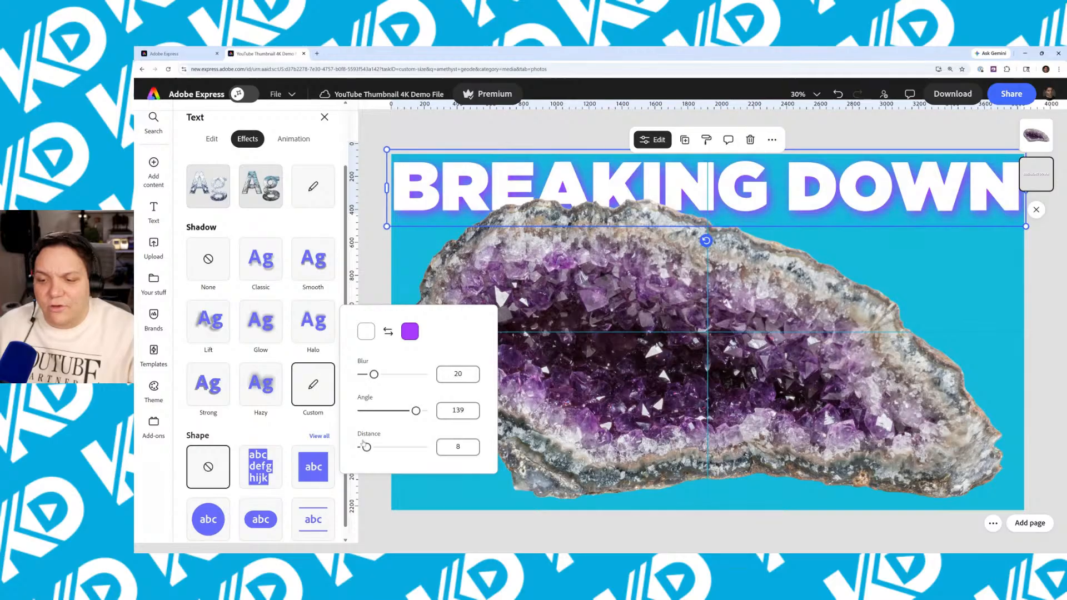
mouse_move(368, 448)
left_mouse_down()
mouse_move(409, 447)
mouse_move(365, 446)
left_mouse_up()
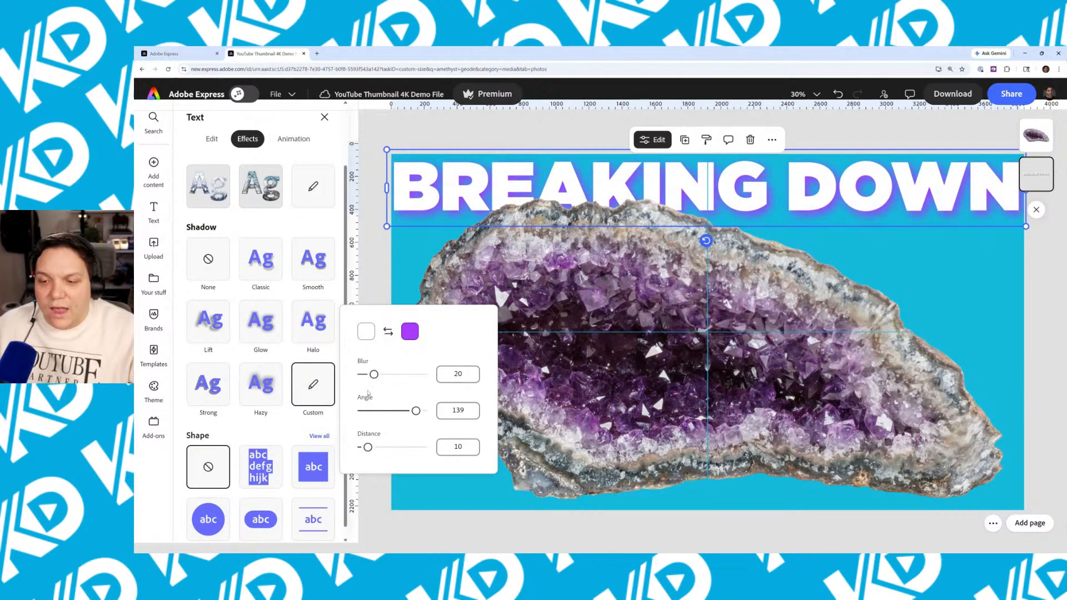
Set a custom orange shadow colour #FF7900 and finish on the Smooth shadow style
left_click(409, 334)
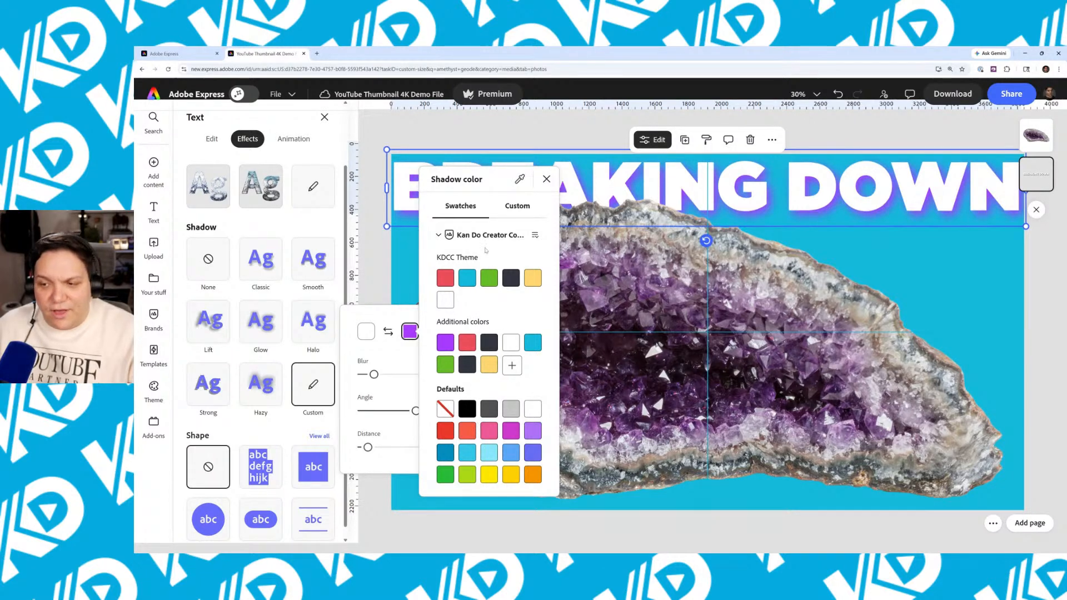
left_click(510, 208)
left_click_drag(470, 284, 441, 282)
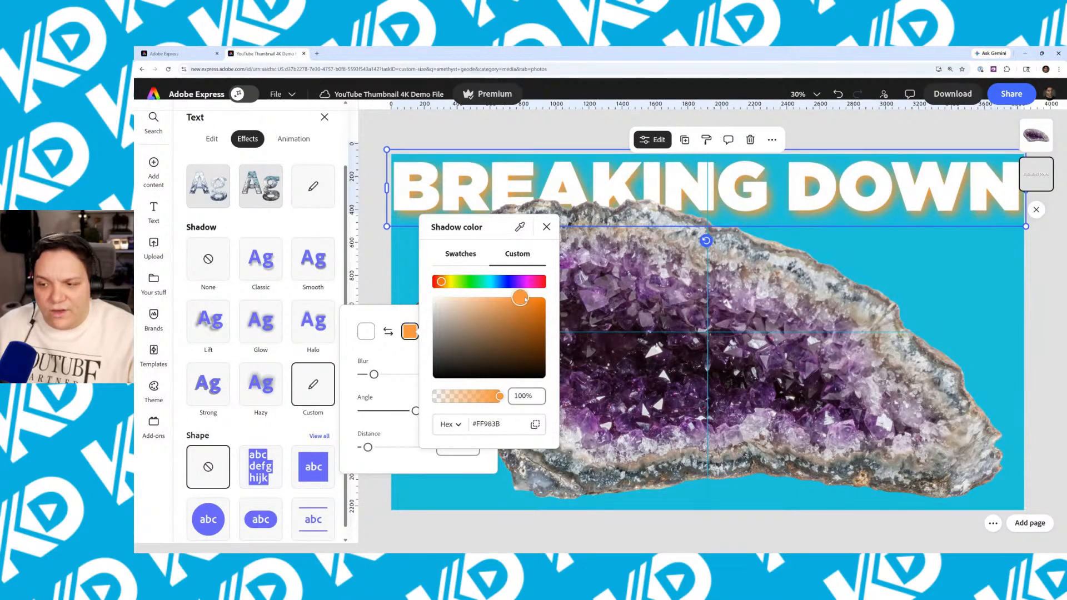
left_click_drag(525, 298, 558, 300)
left_click(410, 291)
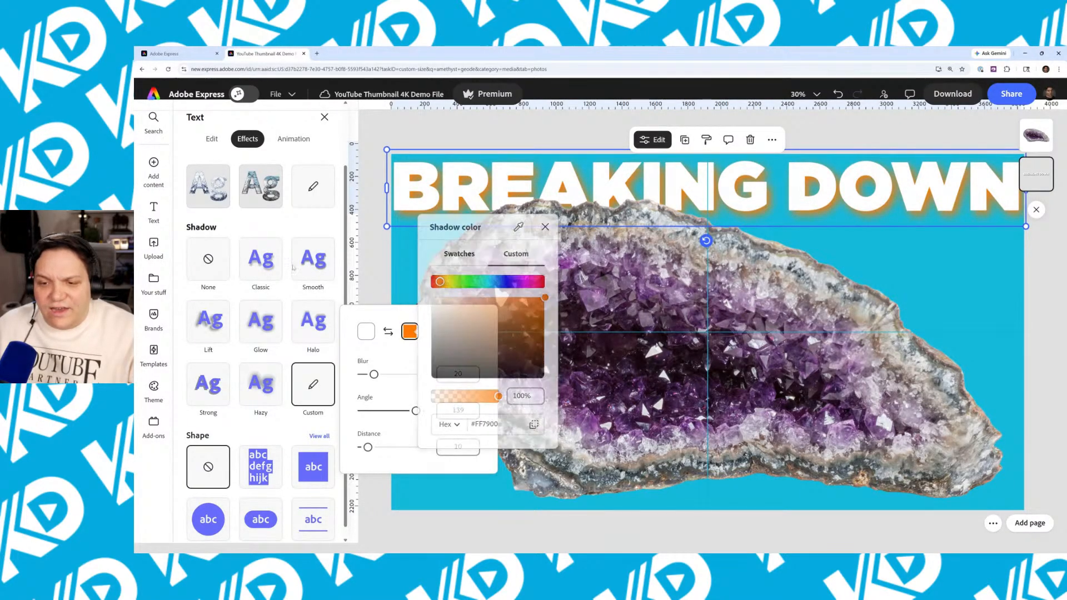
left_click(410, 291)
left_click(264, 270)
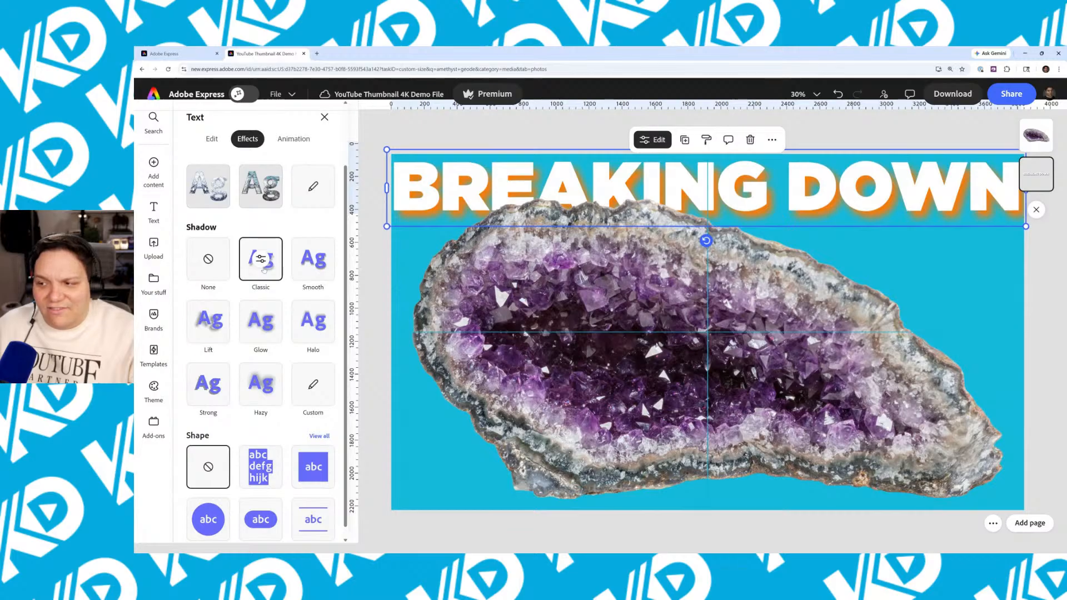
left_click(310, 272)
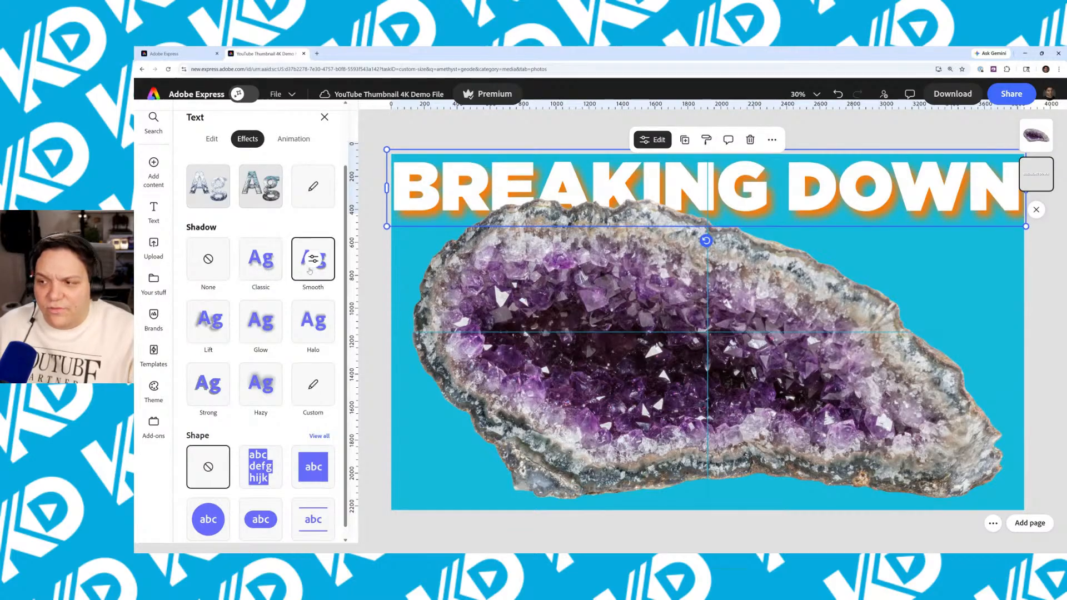
left_click(764, 286)
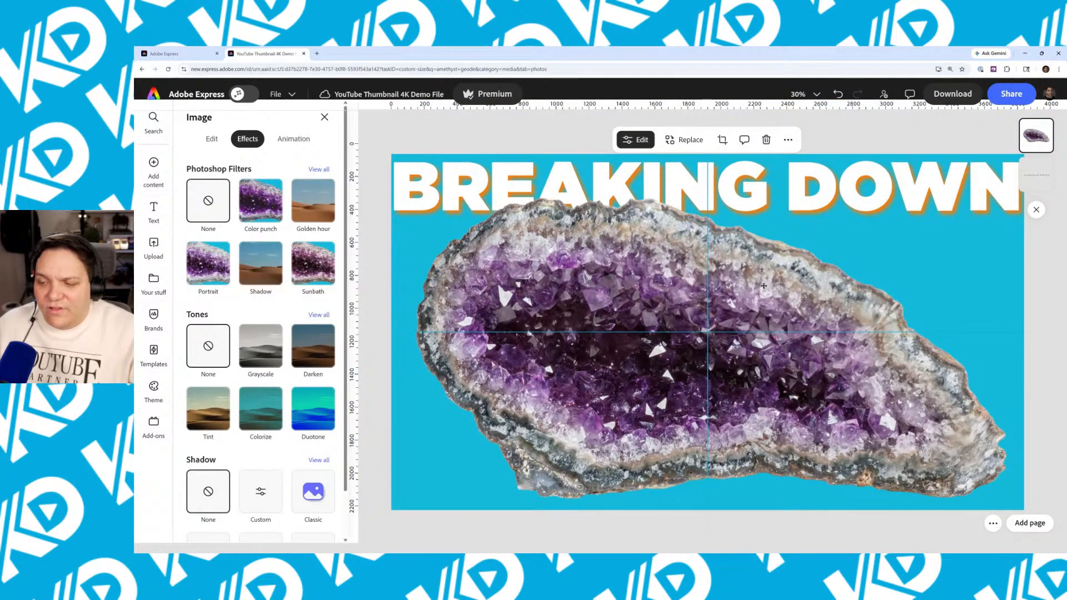
Deselect the geode and search design Elements for 'arrow'
left_click(377, 229)
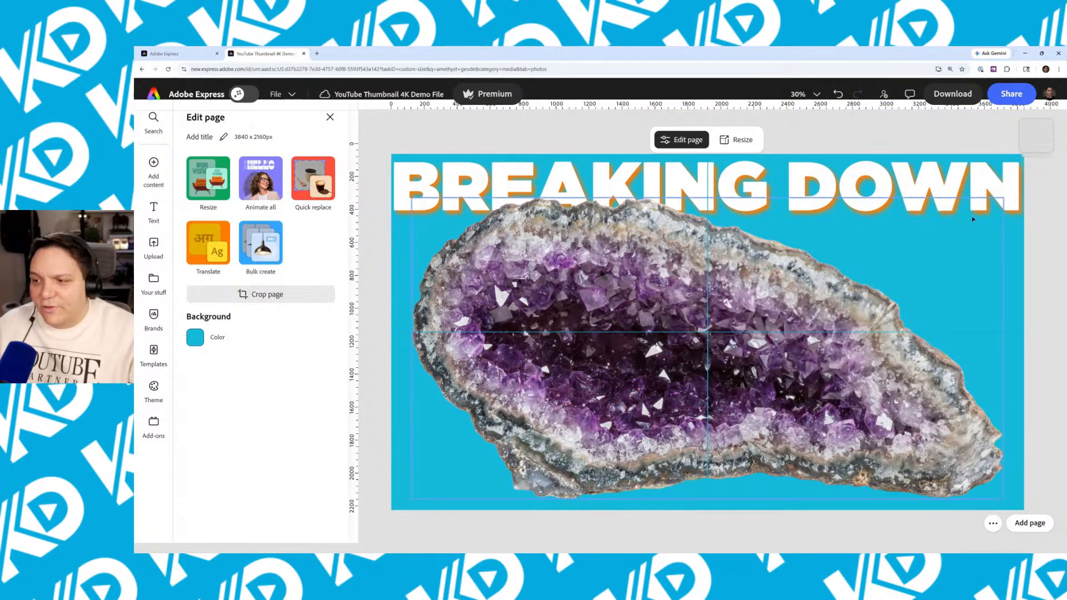
left_click(497, 257)
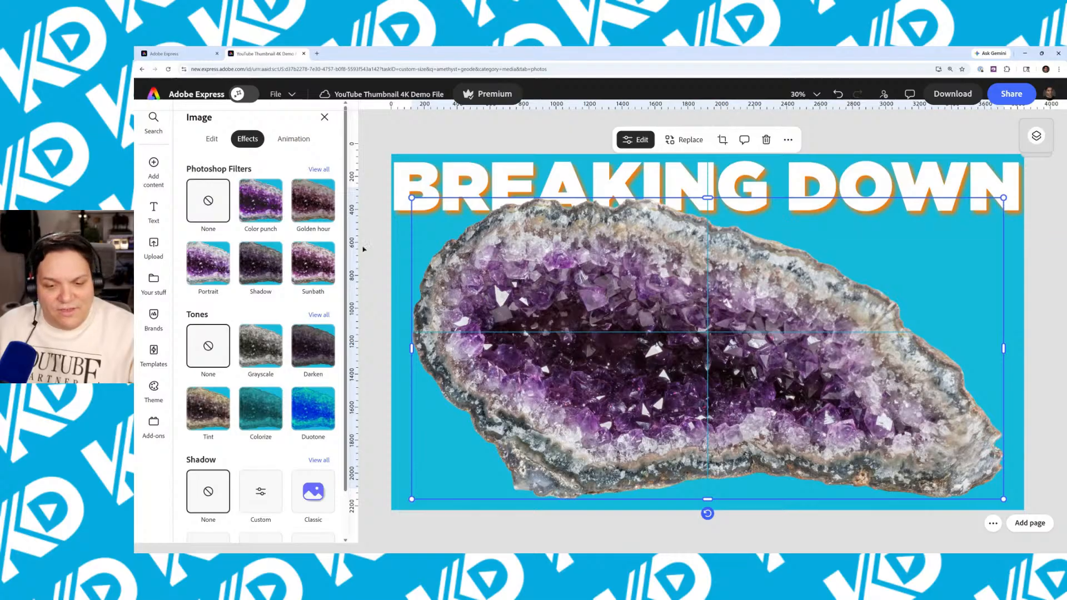
left_click(365, 206)
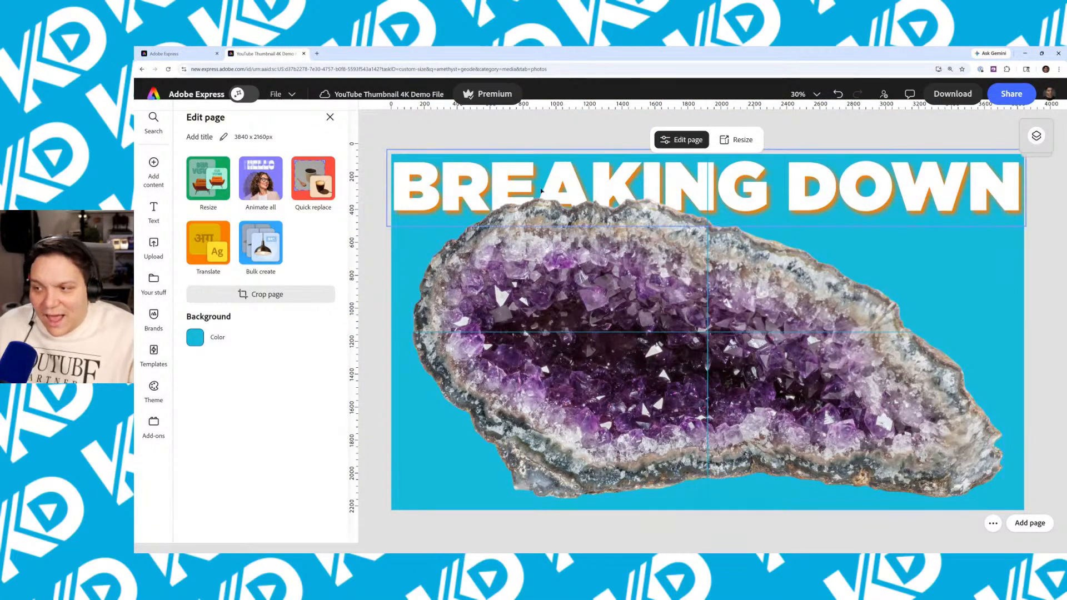
left_click(154, 163)
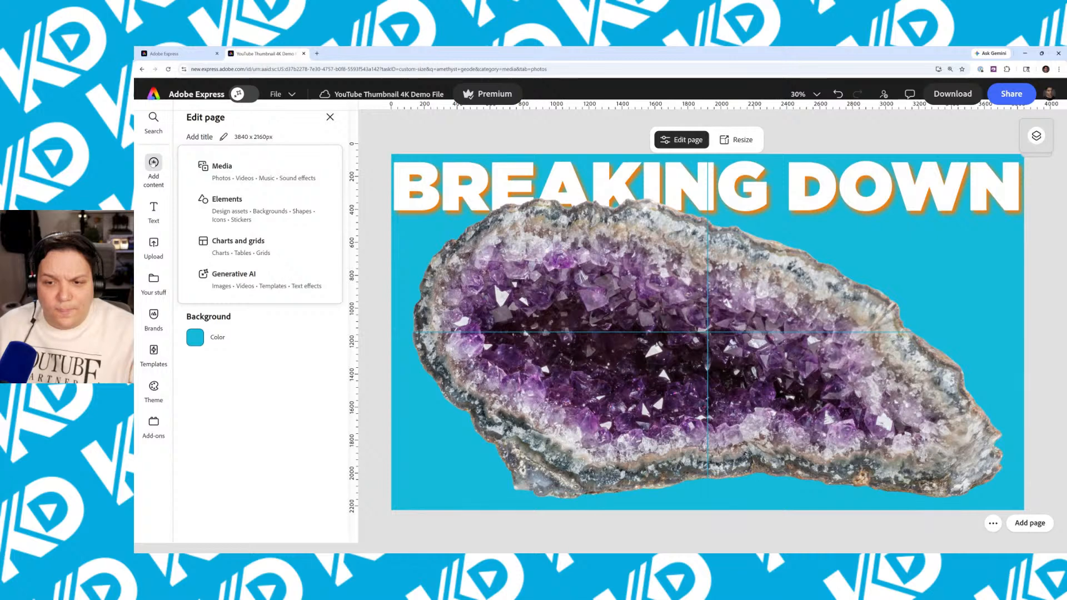
left_click(239, 211)
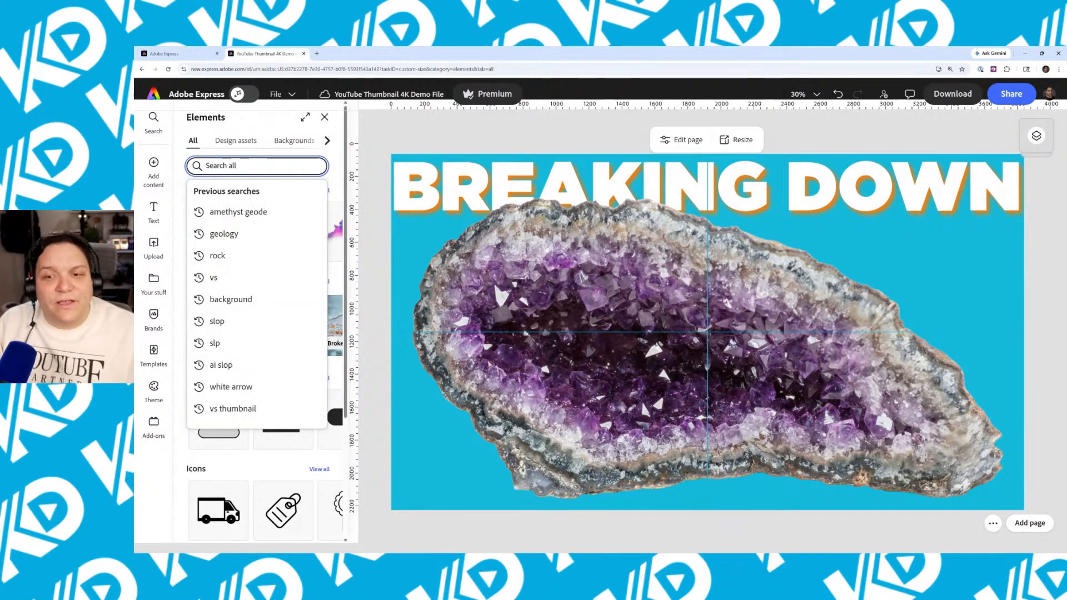
type("arrow")
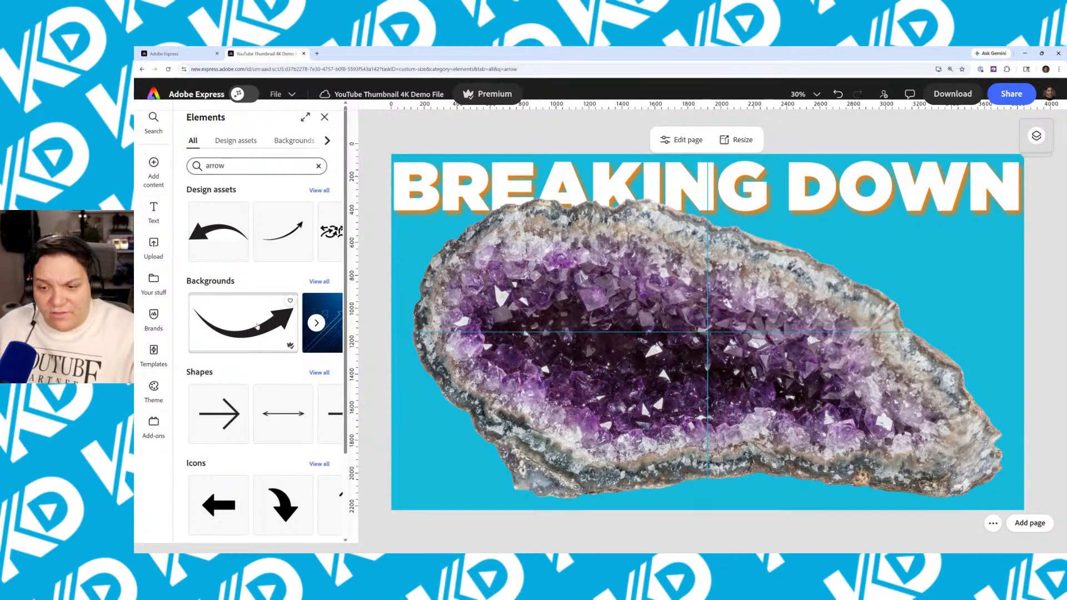
Browse all arrow icon results and add the back-curving arrow icon to the page
left_click(316, 232)
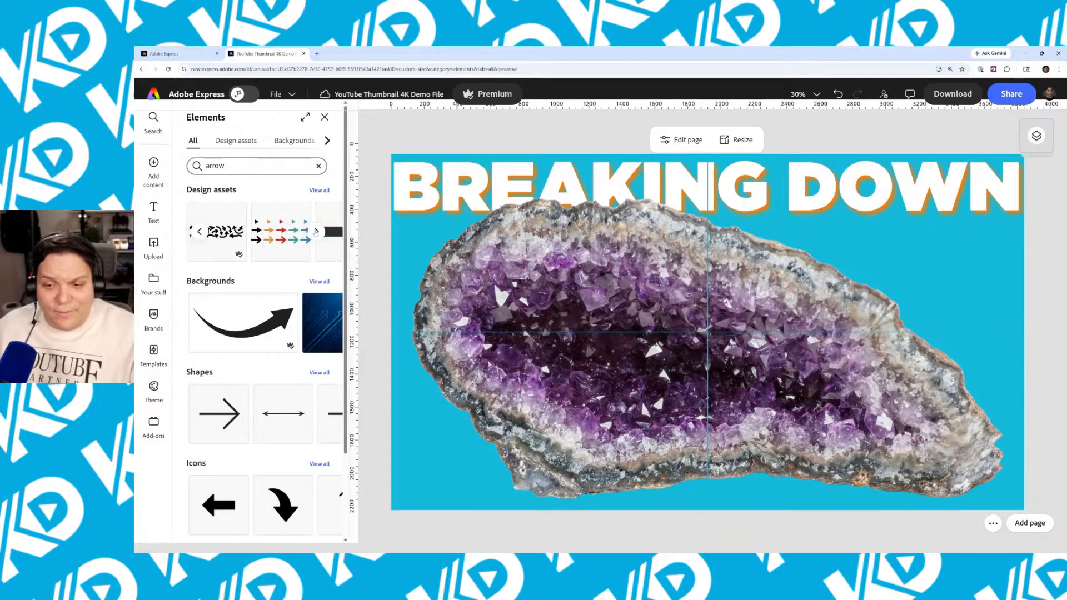
left_click(199, 232)
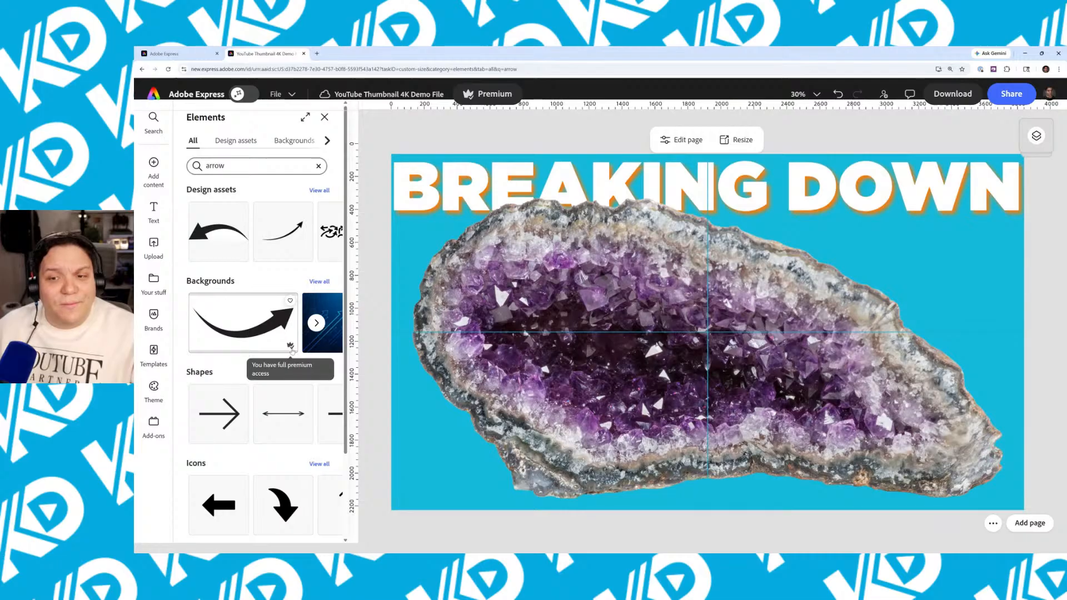
left_click(317, 231)
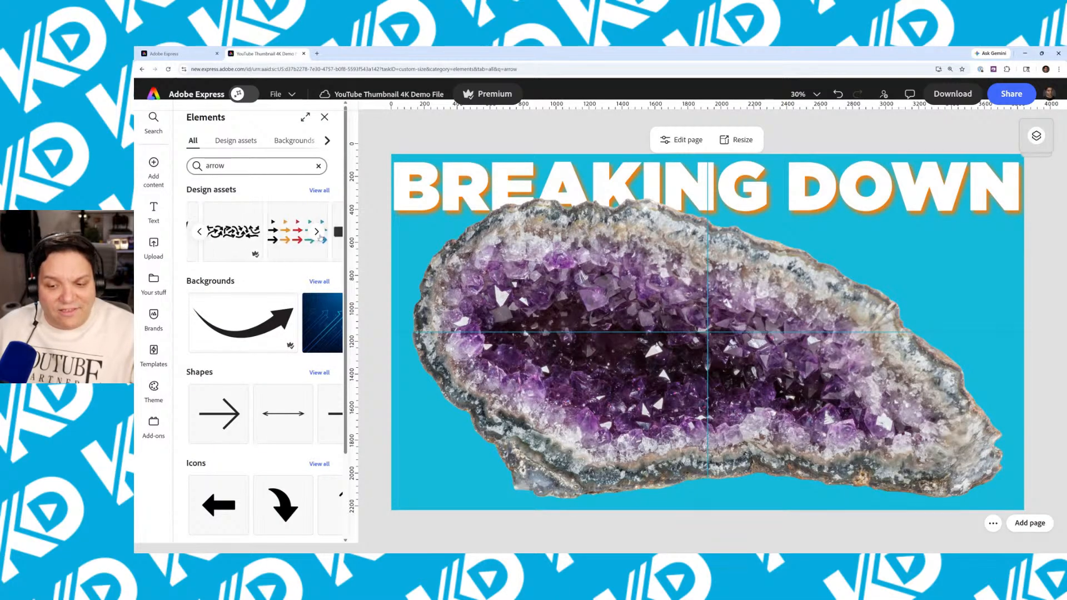
scroll(271, 395, "down", 2)
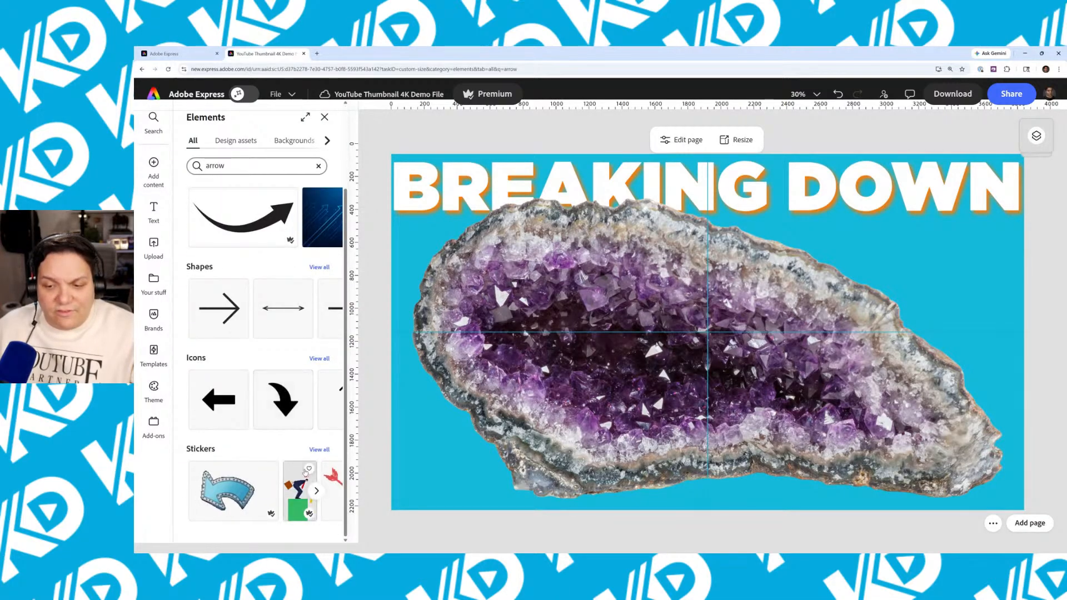
left_click(323, 358)
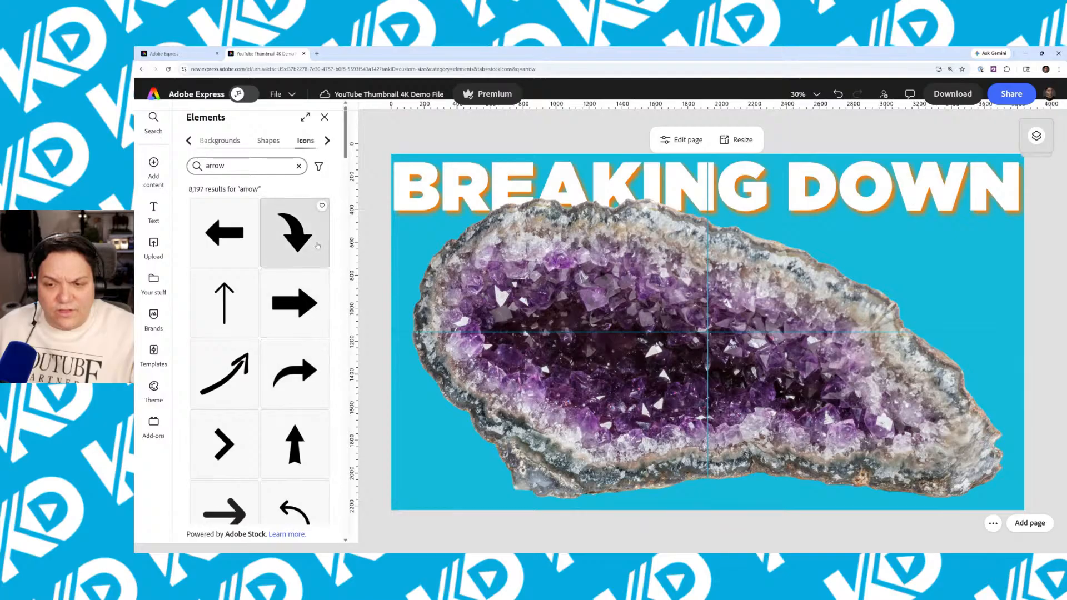
scroll(325, 356, "down", 5)
scroll(317, 245, "down", 2)
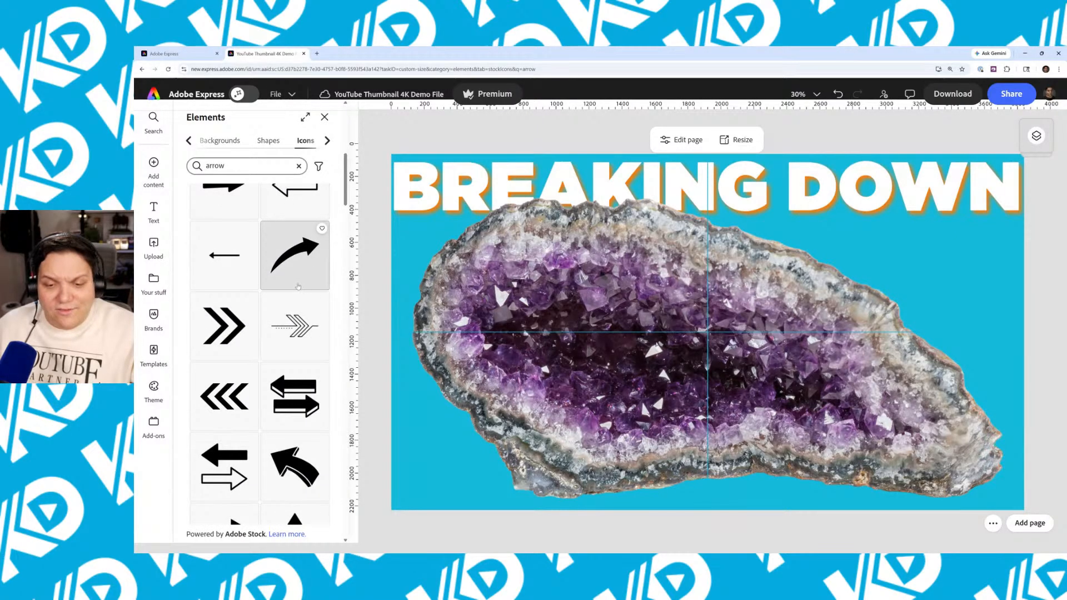
scroll(298, 286, "up", 5)
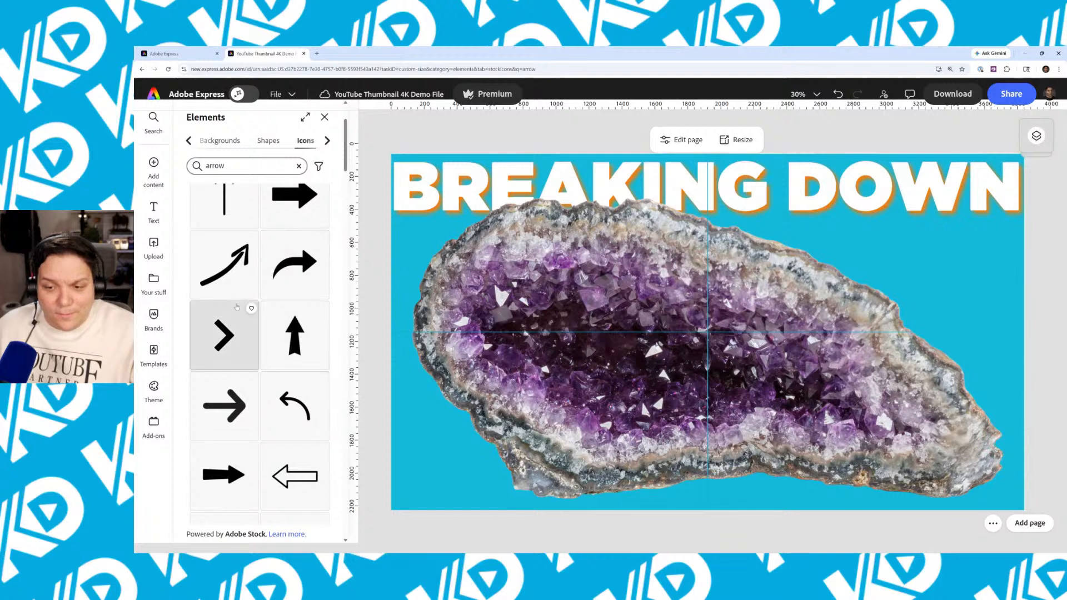
left_click(295, 410)
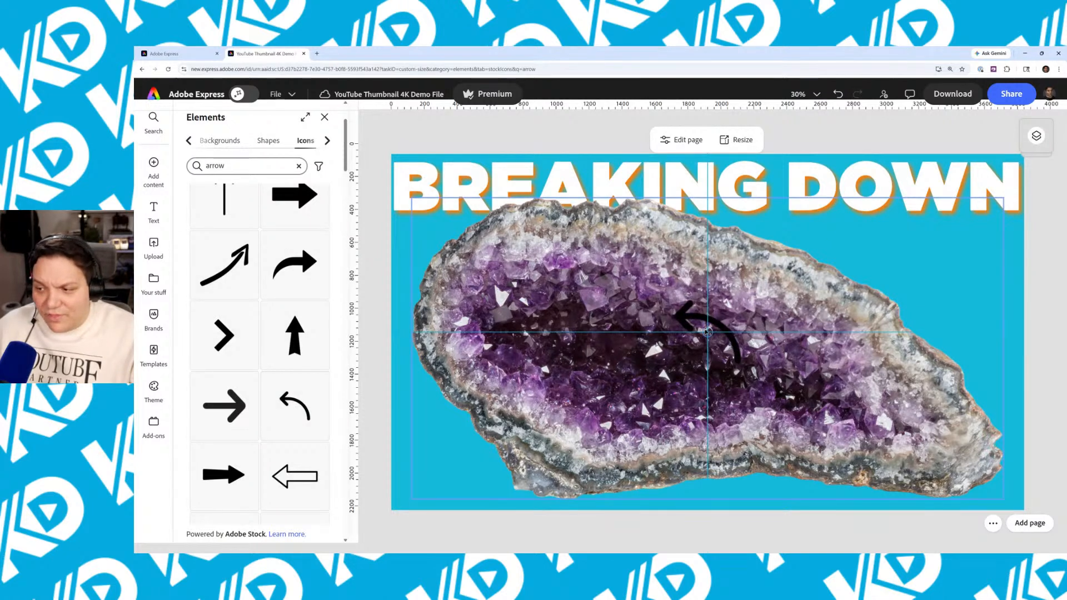
Move the arrow to the upper right, enlarge and rotate it, and flip it horizontally
left_click_drag(682, 318, 892, 243)
left_click_drag(951, 290, 1013, 348)
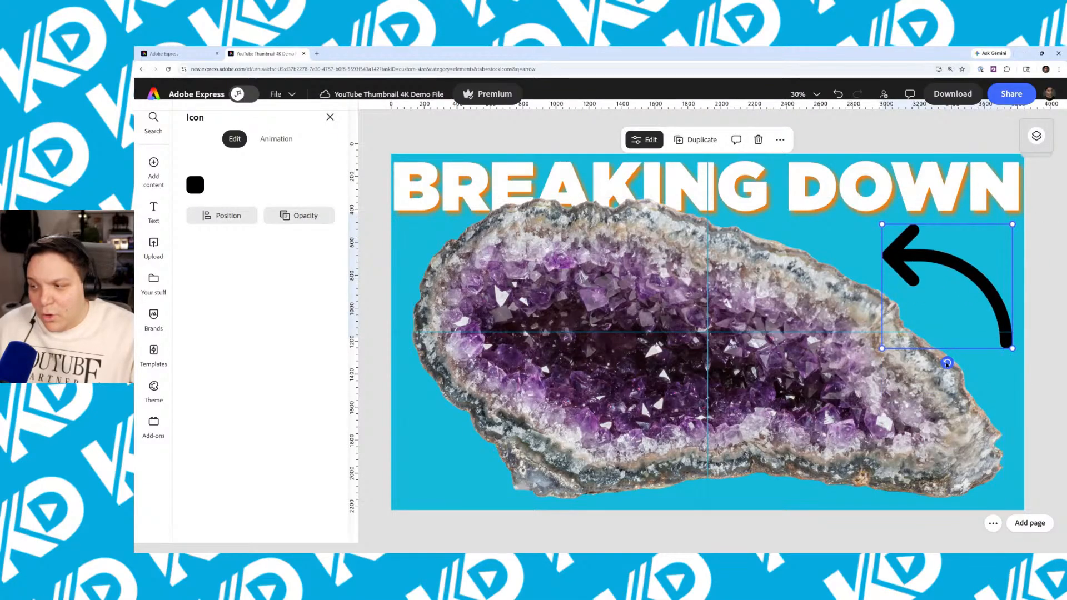
left_click_drag(947, 363, 967, 89)
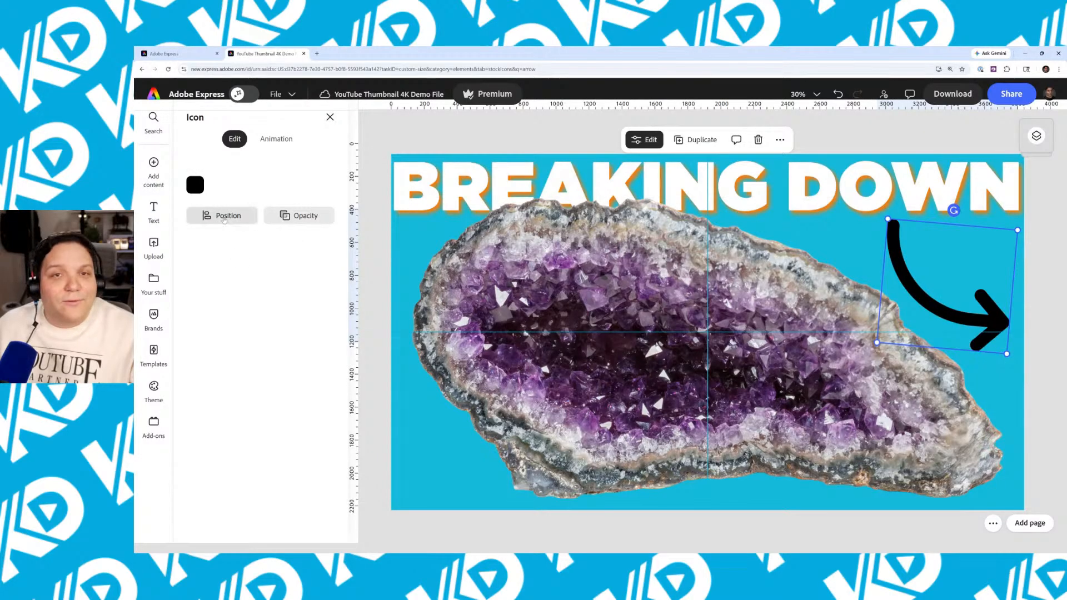
left_click(229, 216)
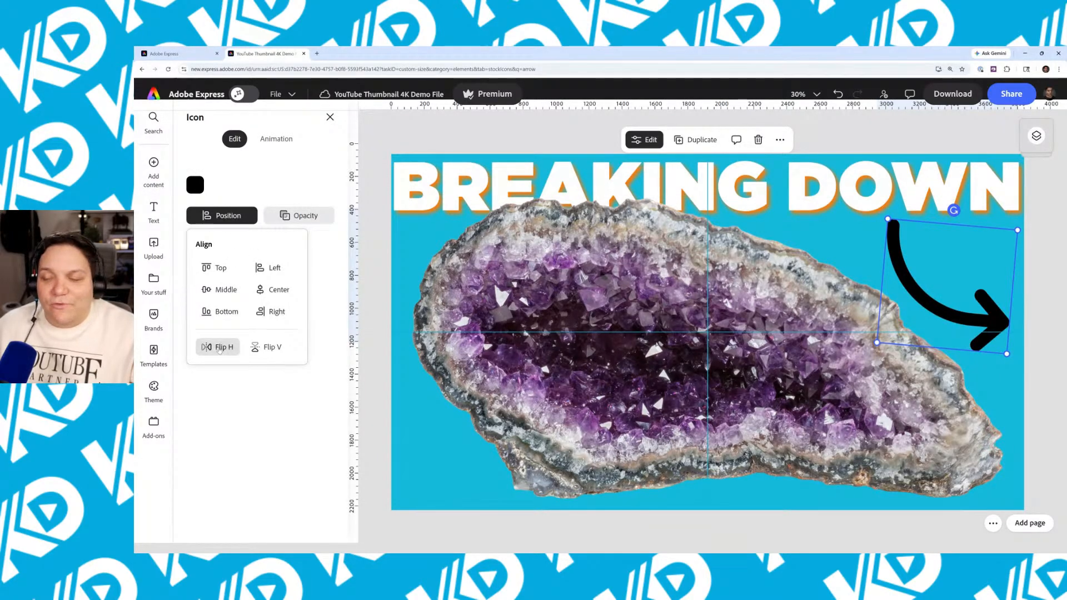
left_click(220, 348)
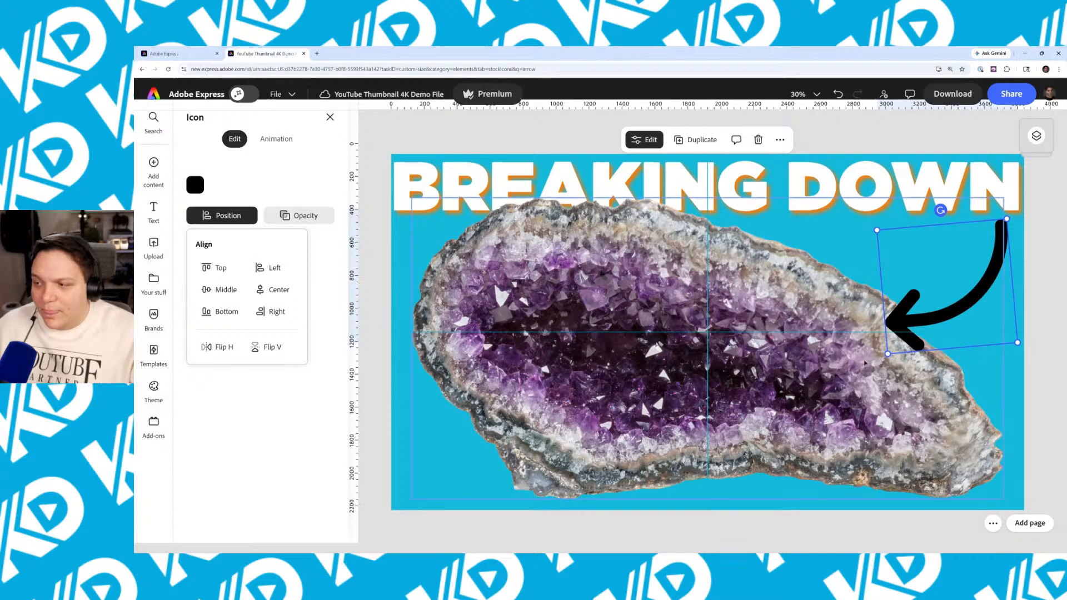
Rotate the arrow to about -192° and enlarge it over the geode's right side, aiming into the crystals
left_click_drag(941, 210, 707, 235)
left_click_drag(931, 287, 808, 312)
left_click_drag(745, 295, 822, 260)
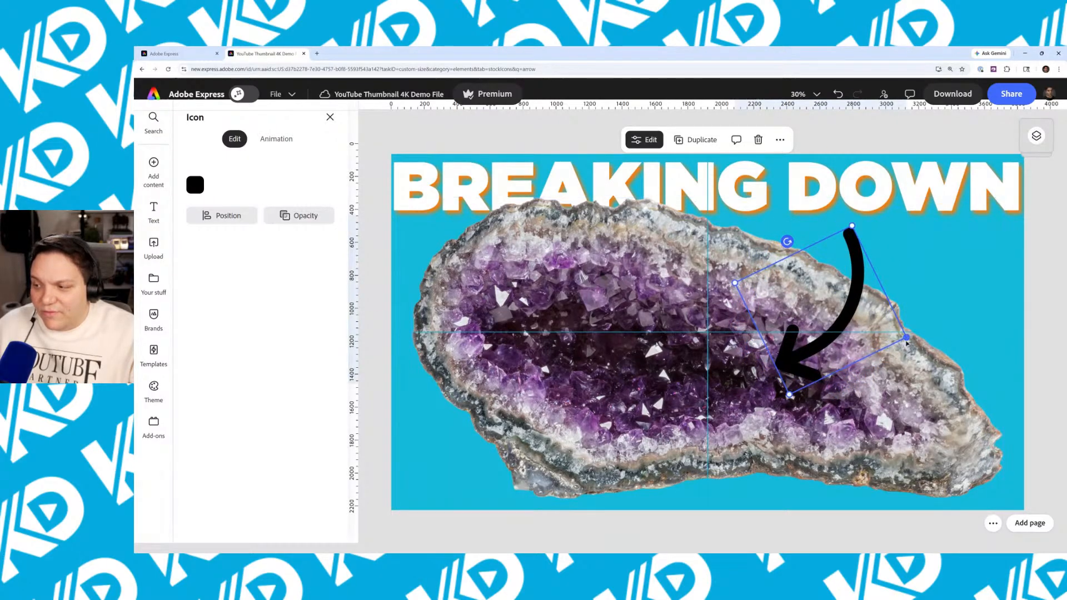
left_click_drag(907, 343, 978, 365)
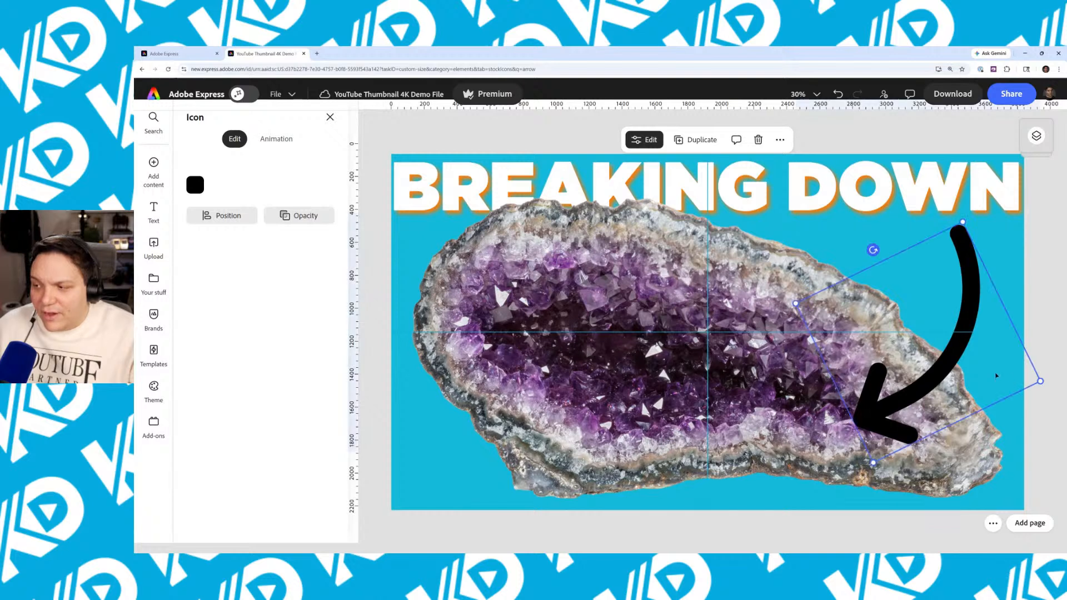
left_click_drag(875, 248, 903, 264)
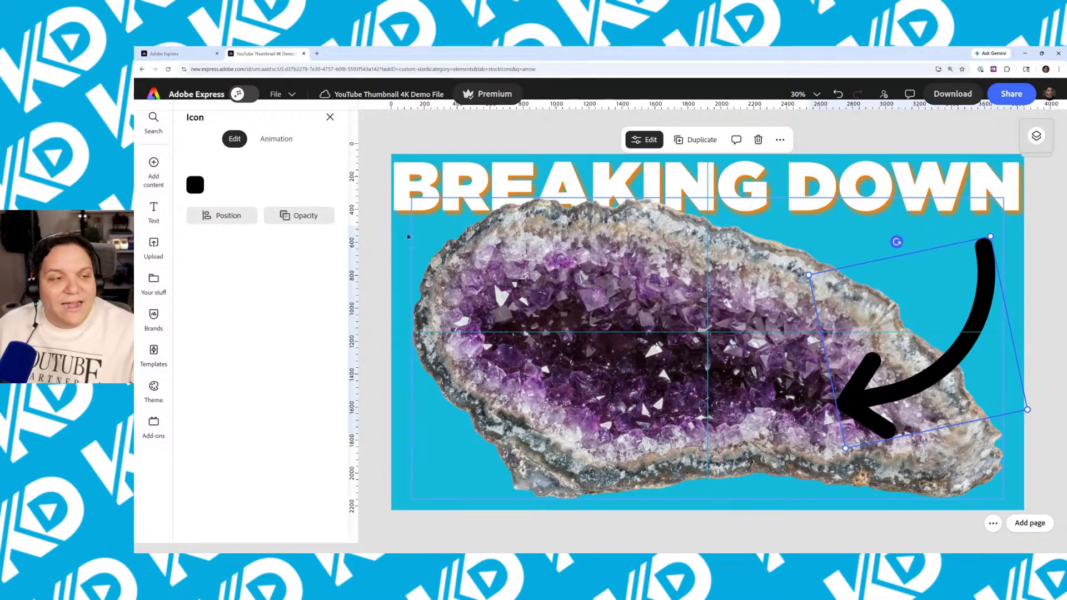
left_click(198, 186)
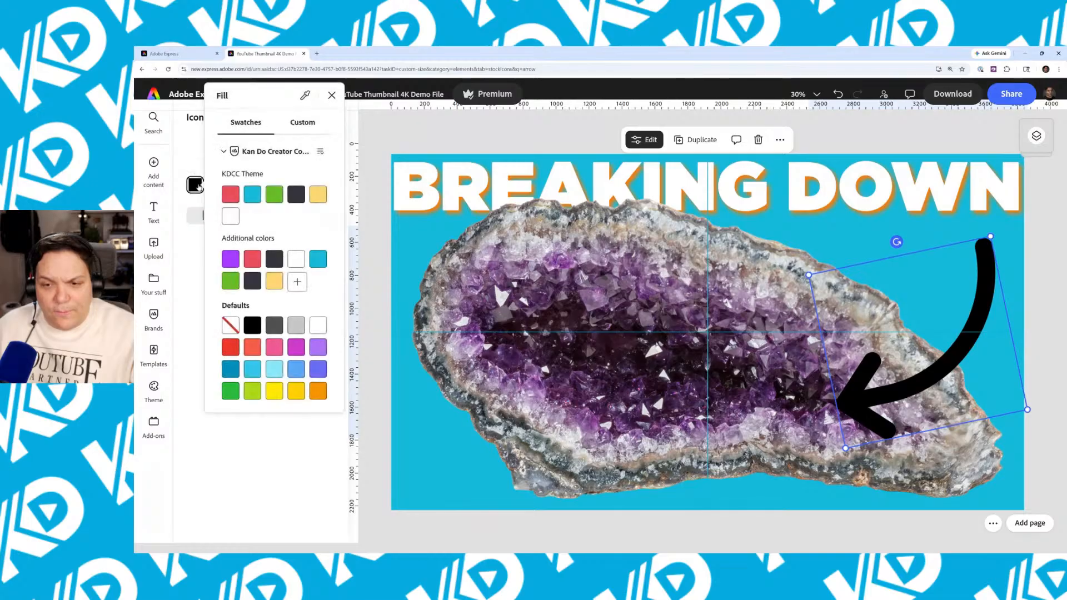
Change the curved arrow's fill colour to white (#FFFFFF)
left_click(296, 259)
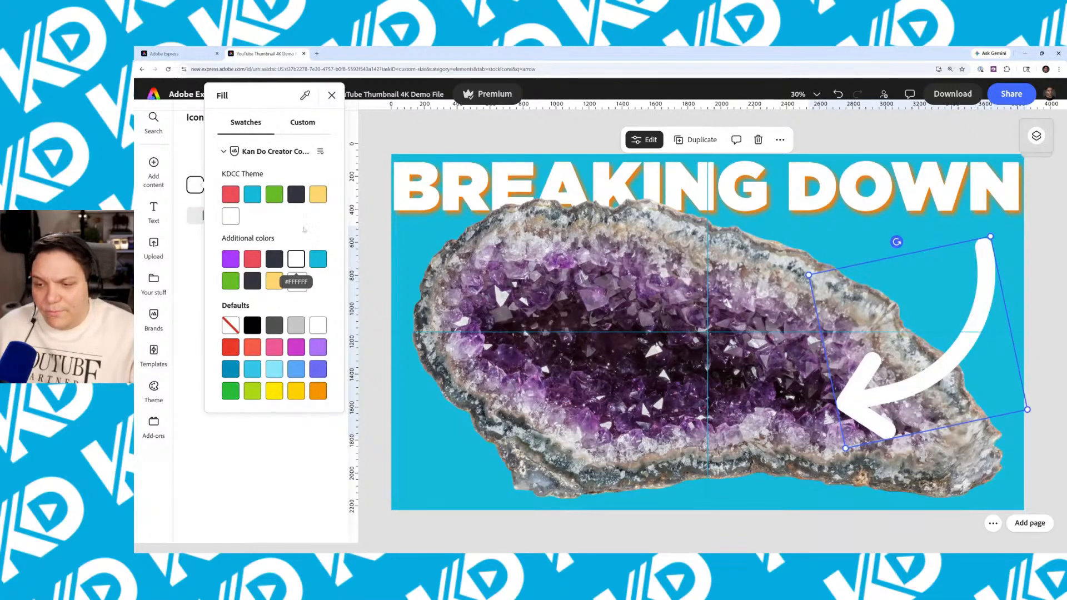
left_click(191, 279)
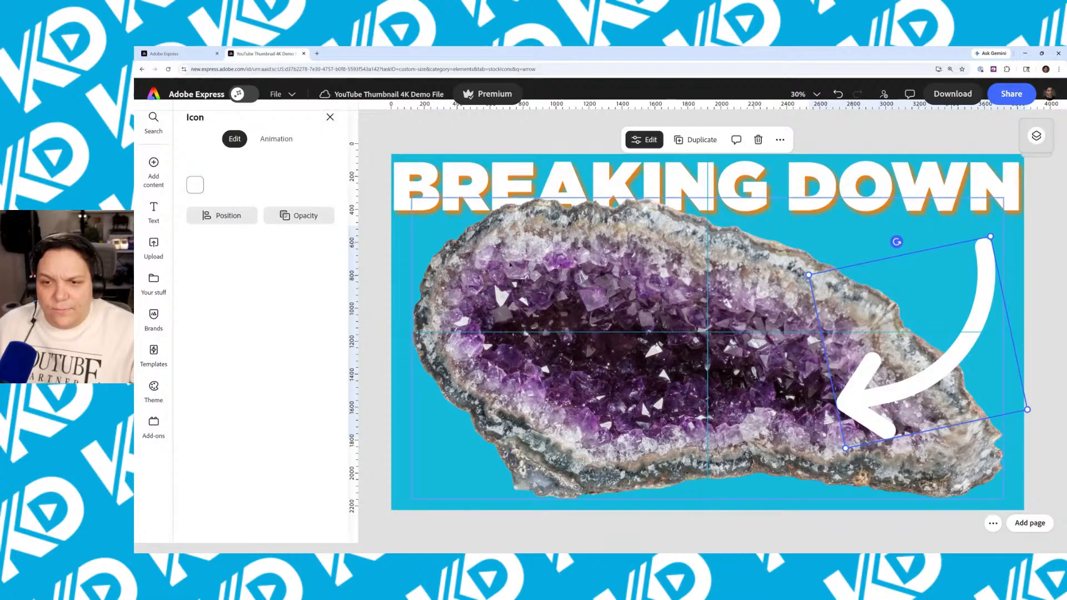
left_click(977, 332)
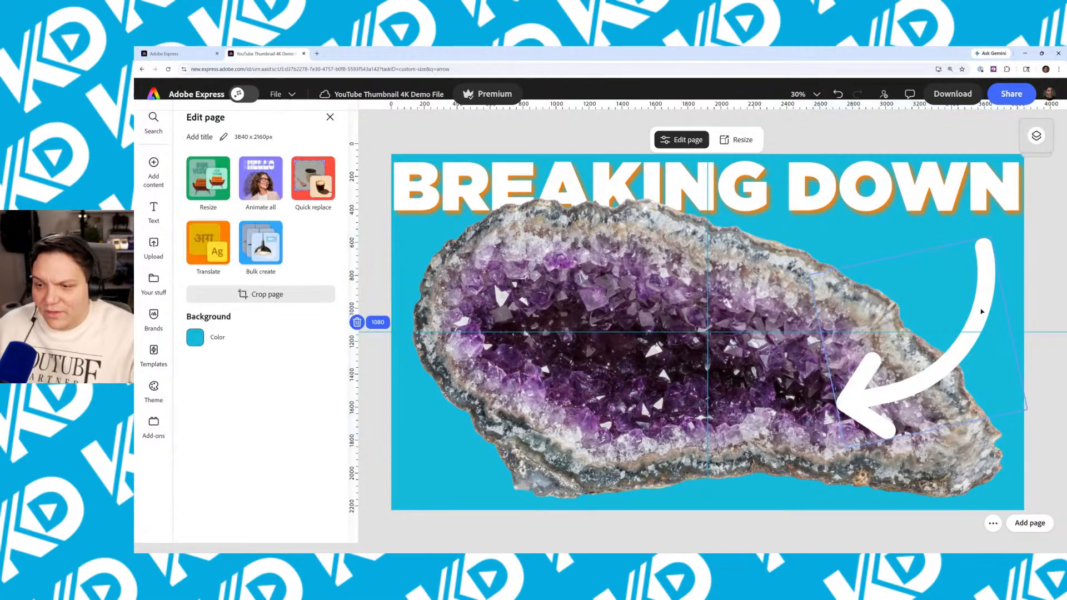
left_click(981, 310)
Preview Wobble, Fade, Flicker and Bungee animations on the arrow, then close the animation settings
left_click(277, 139)
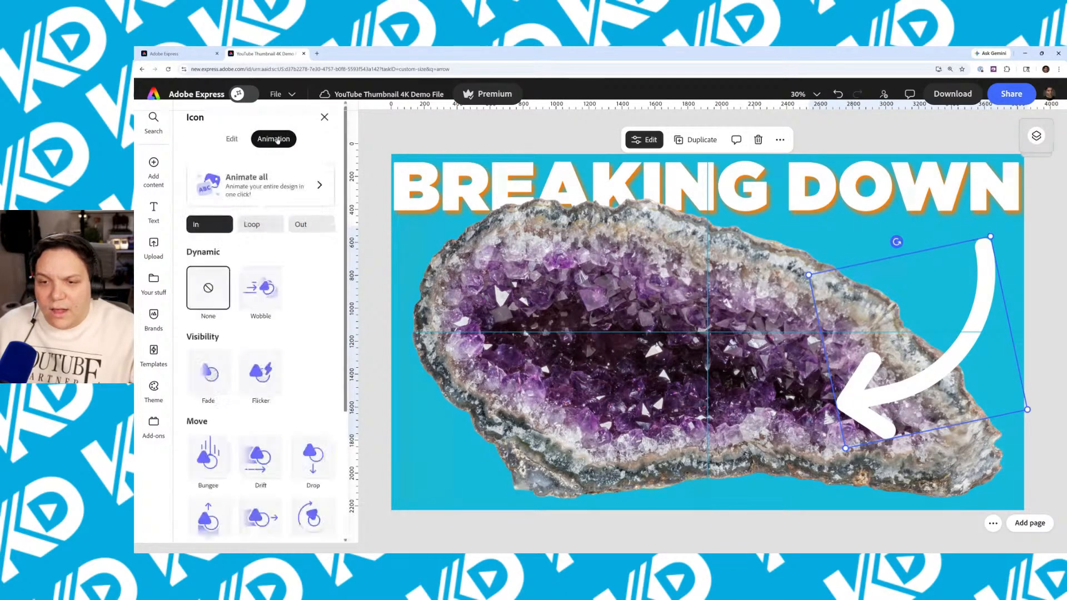
left_click(263, 300)
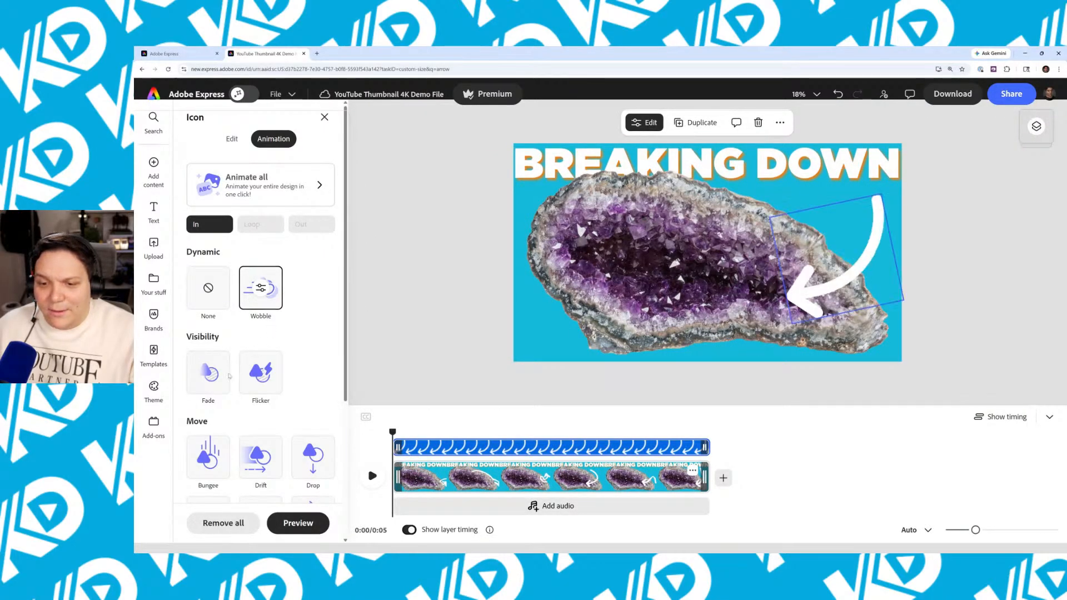
left_click(209, 372)
left_click(258, 381)
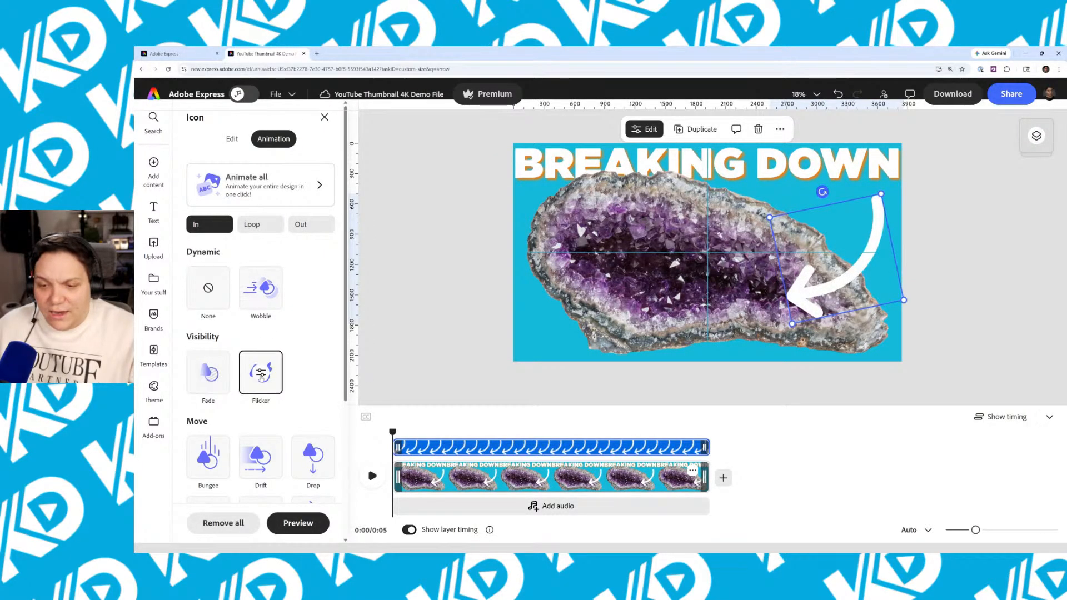
left_click(217, 465)
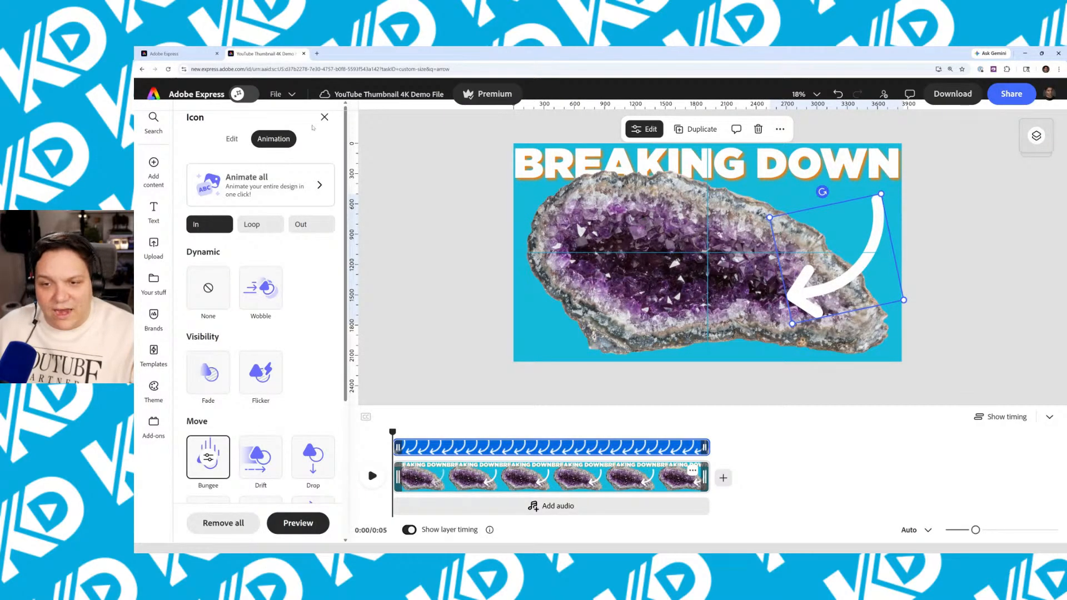
left_click(324, 117)
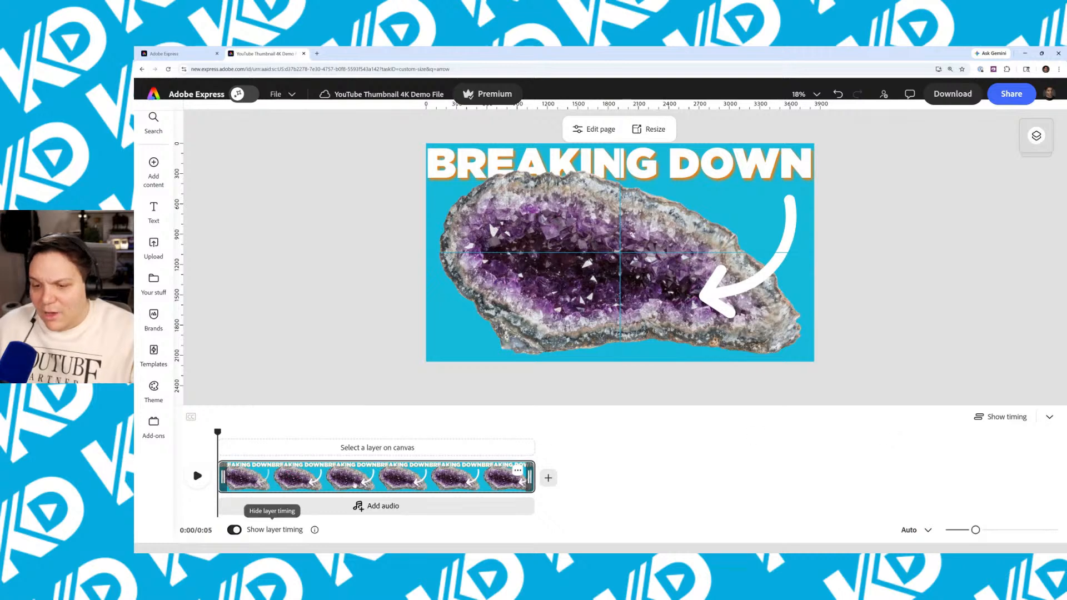
Reselect the white arrow and show its basic Edit settings in the Icon panel
left_click(788, 233)
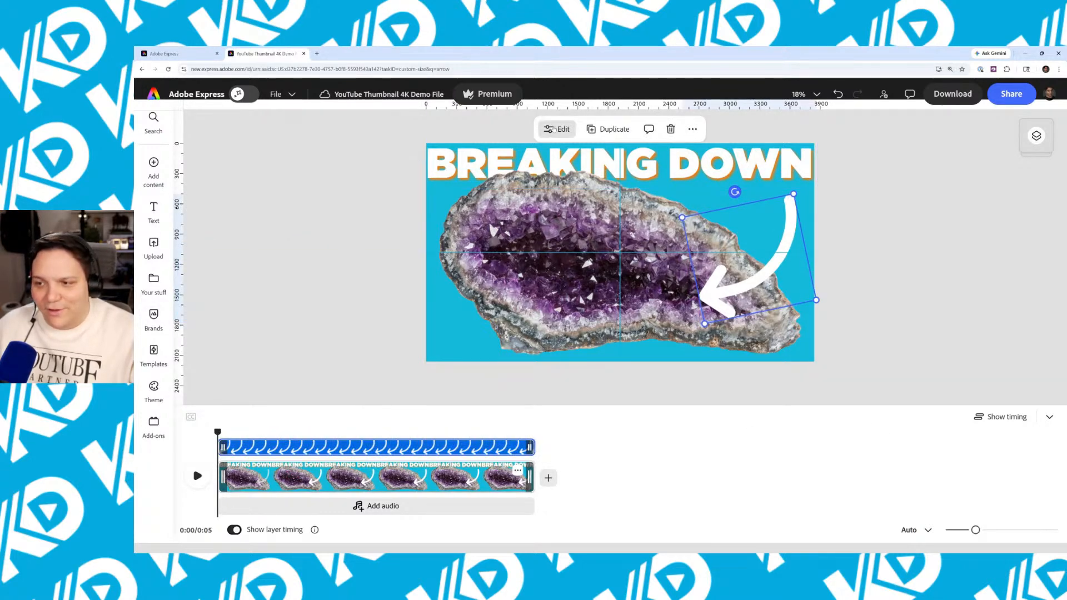
left_click(552, 129)
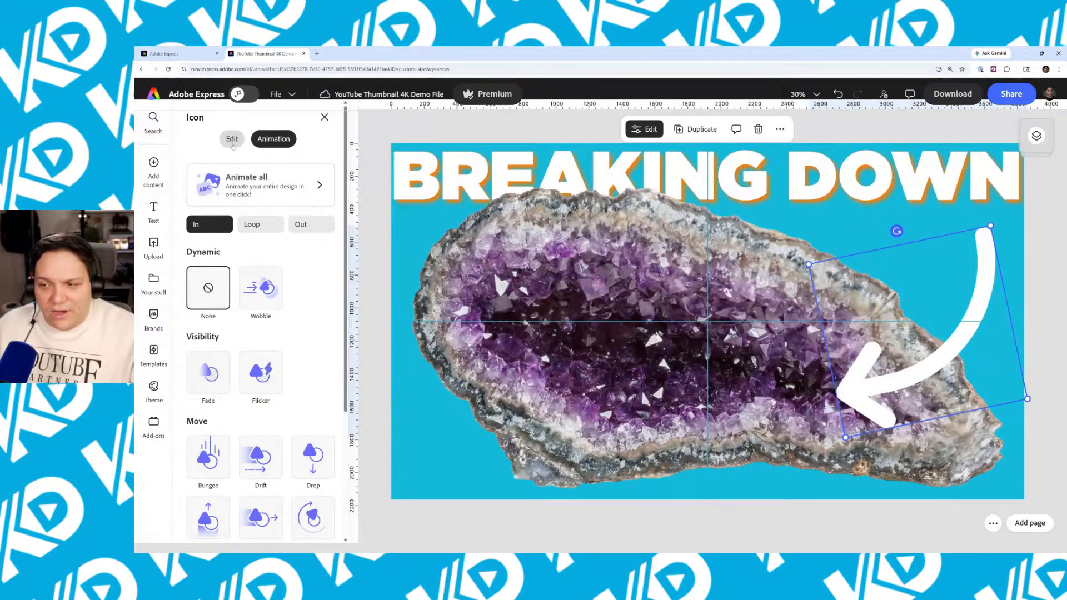
left_click(233, 139)
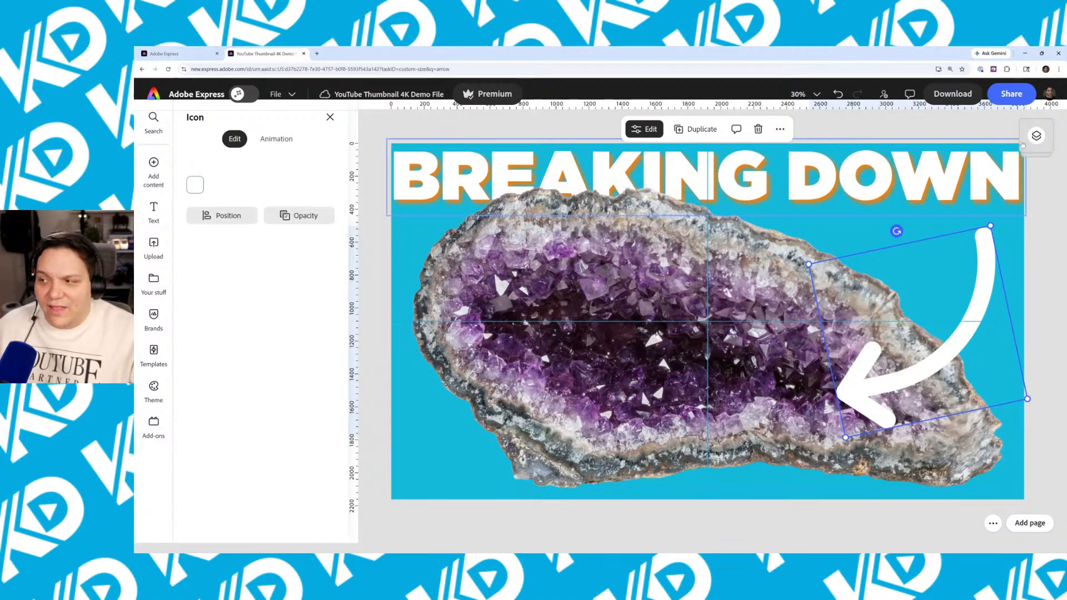
Restack via Layers: send the geode to back, then bring it forward one level behind the arrow
left_click(1036, 136)
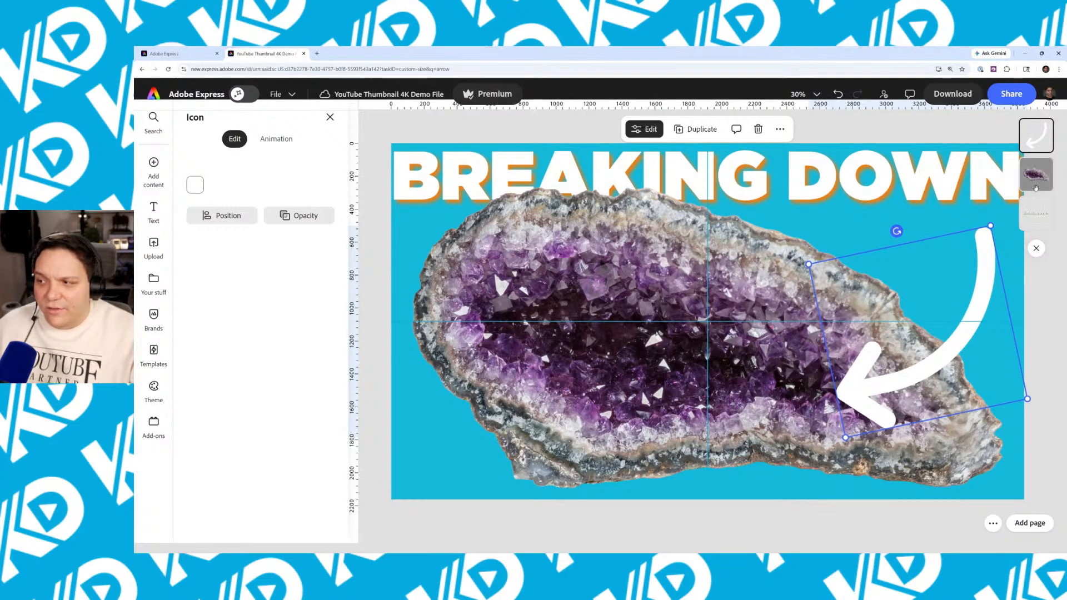
left_click(1036, 187)
left_click_drag(1036, 182, 1037, 137)
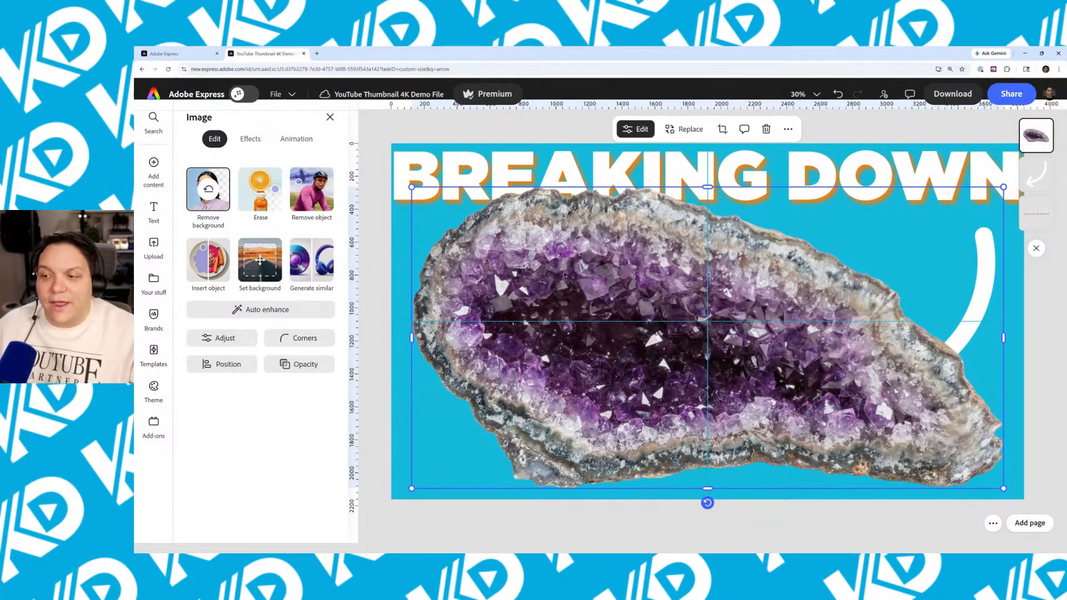
right_click(564, 274)
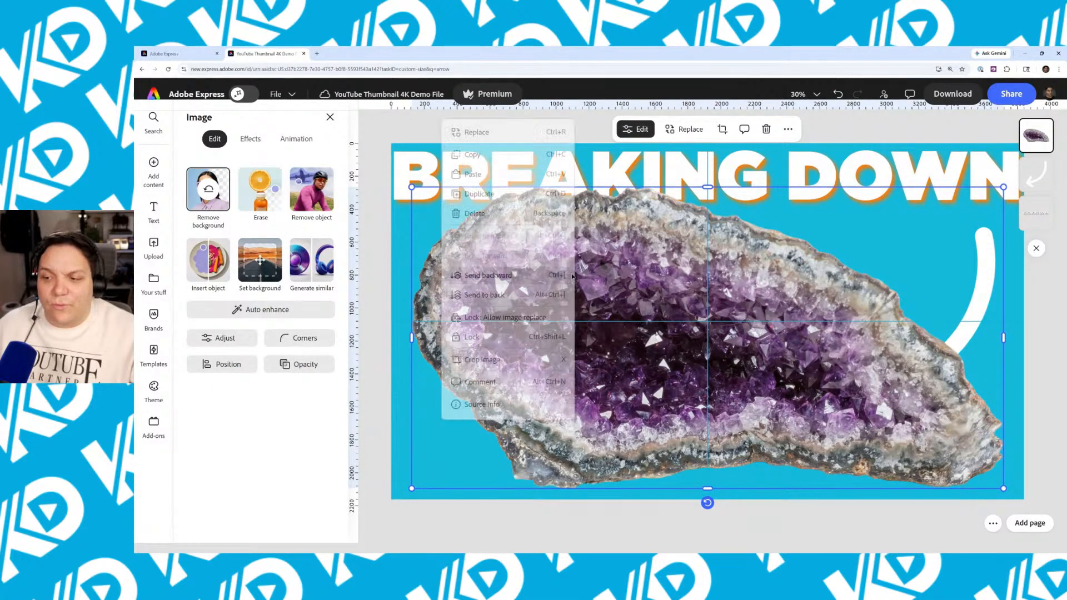
left_click(514, 299)
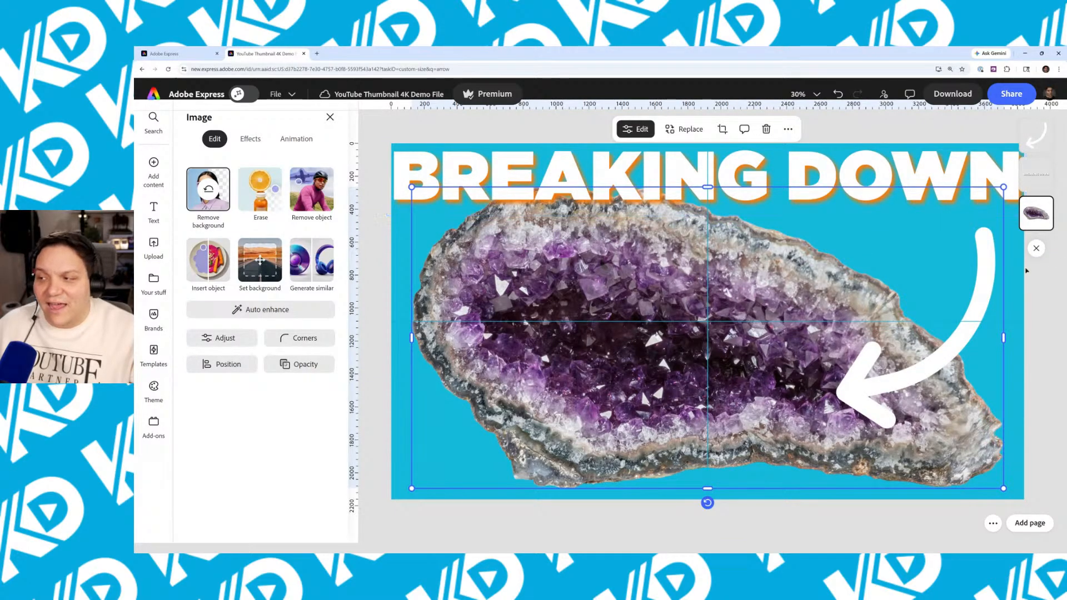
right_click(748, 274)
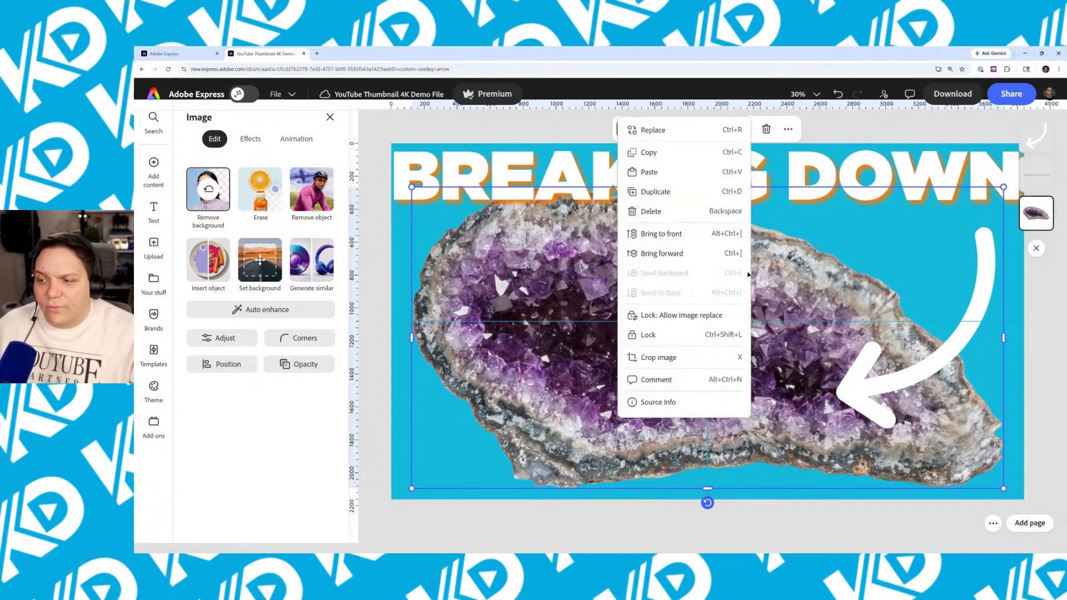
left_click(662, 253)
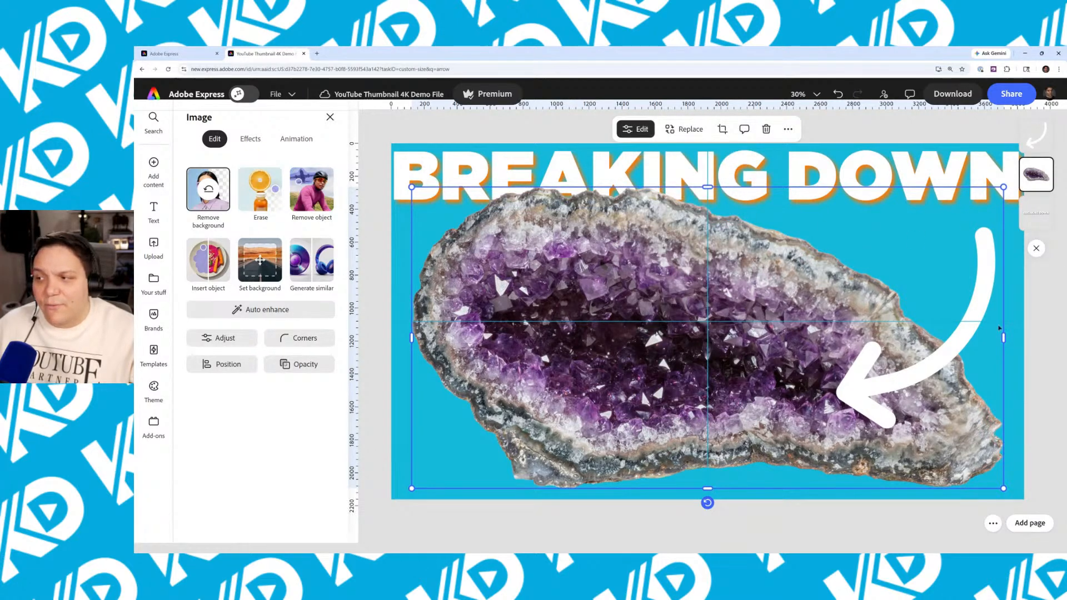
left_click(966, 316)
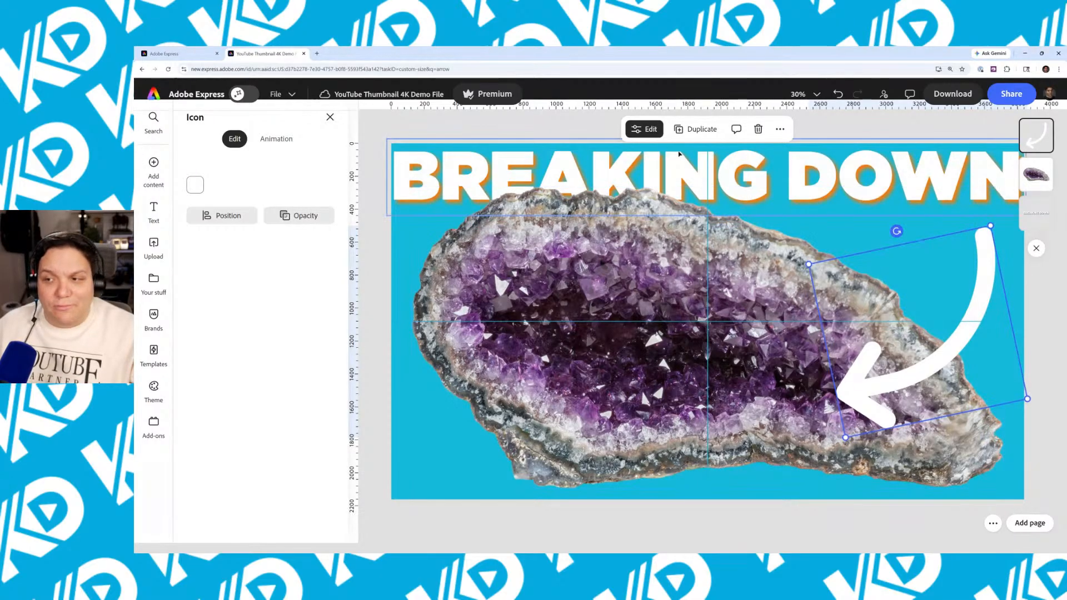
Duplicate the white arrow, align the copy over the original, and select the rear copy
left_click(695, 129)
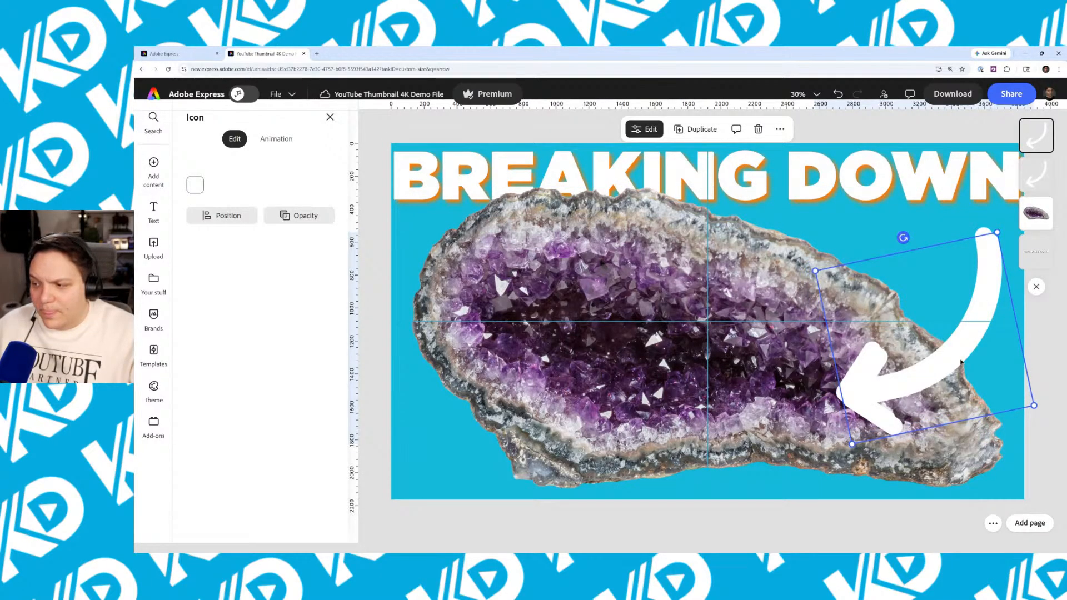
left_click_drag(961, 362, 944, 345)
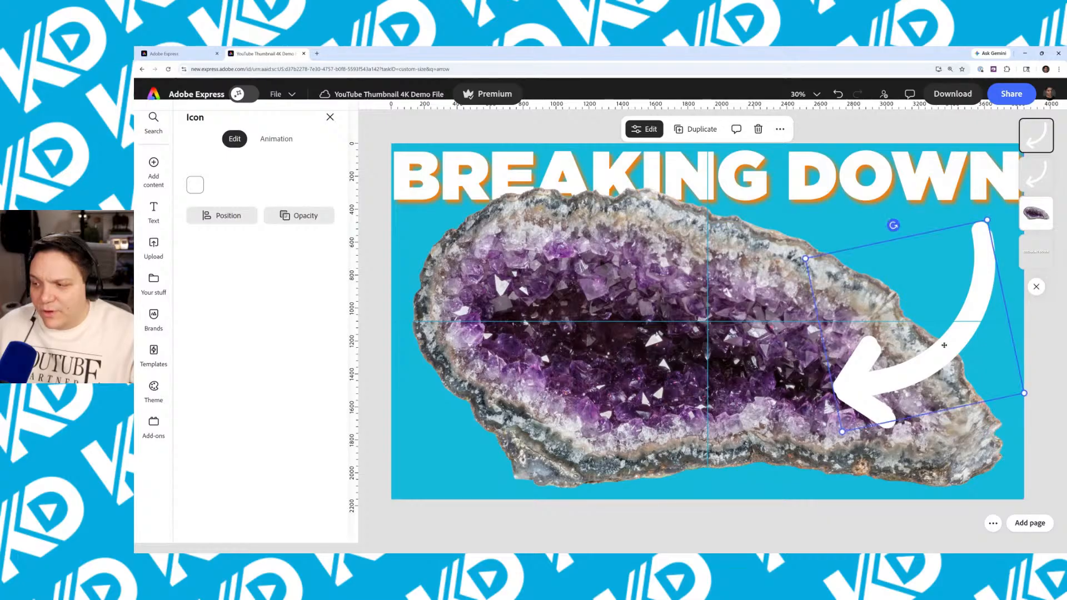
left_click(1027, 177)
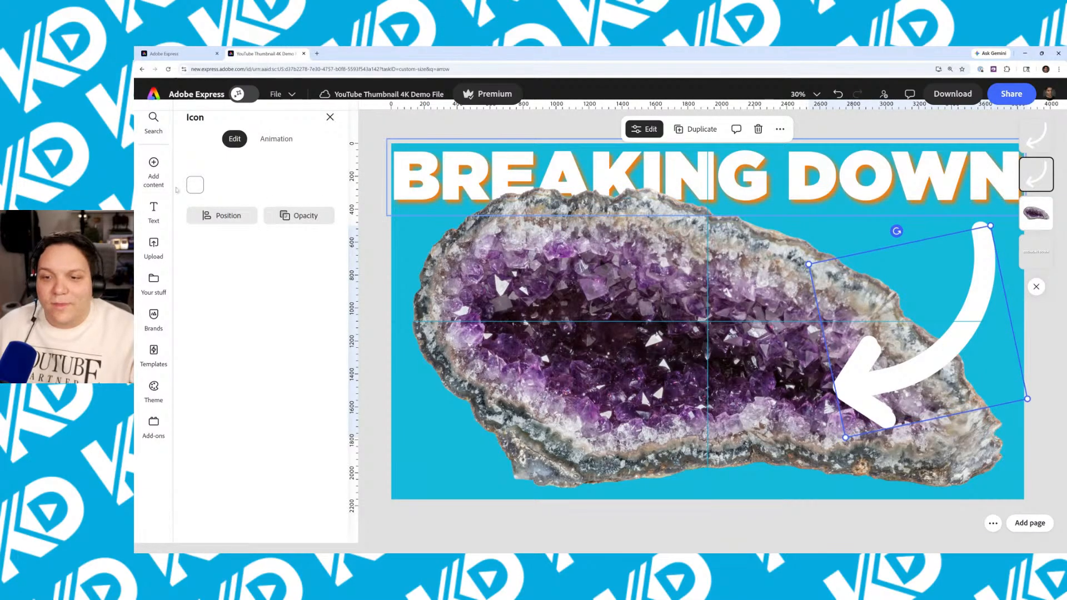
Colour the rear arrow custom red #FF1400 and enlarge it slightly behind the white arrow
left_click(194, 186)
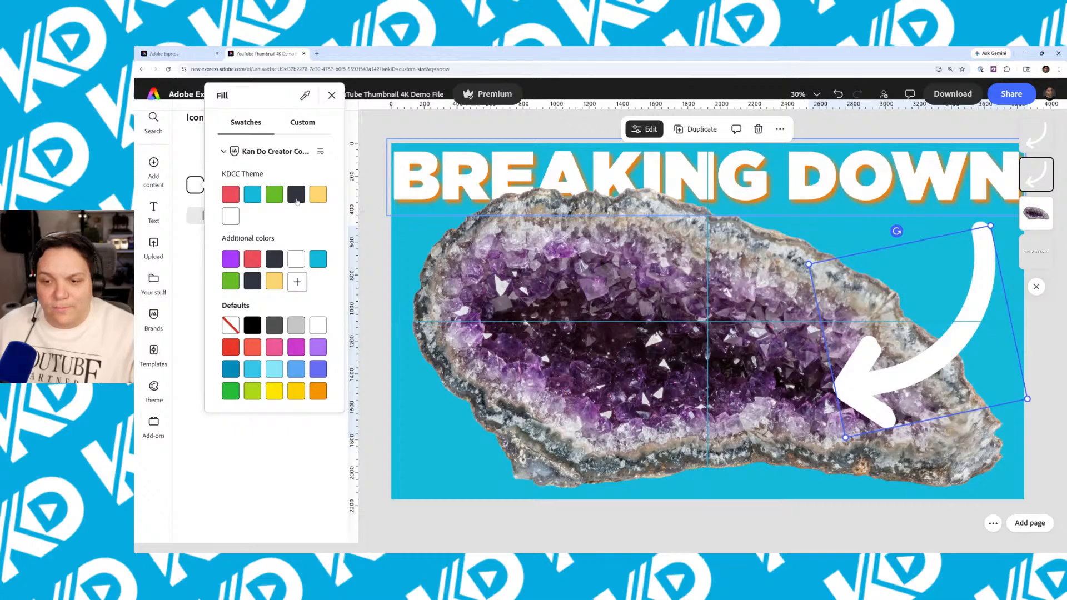
left_click(294, 327)
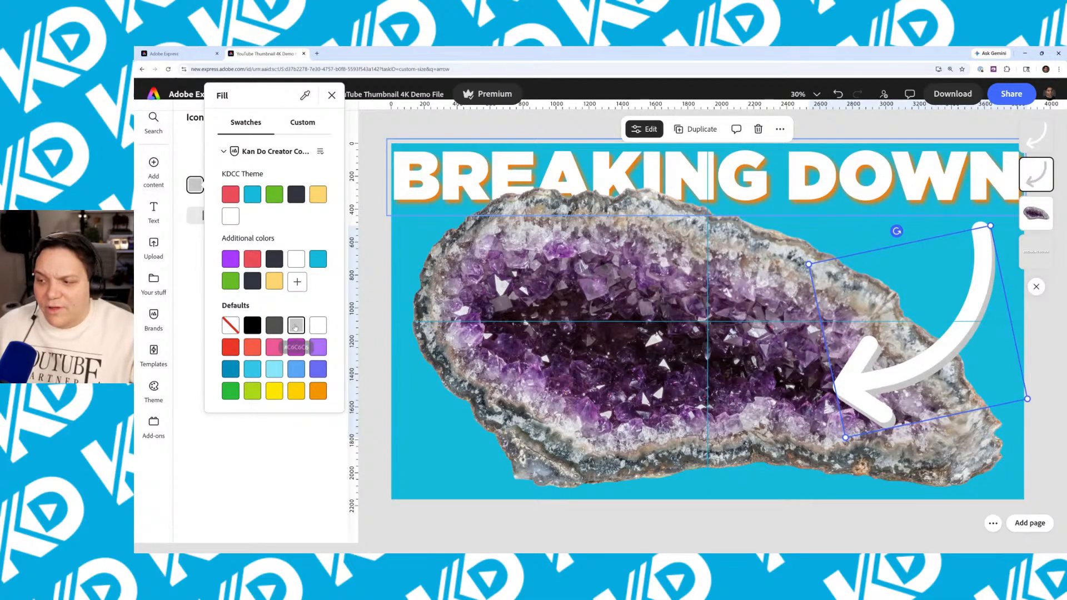
left_click(231, 347)
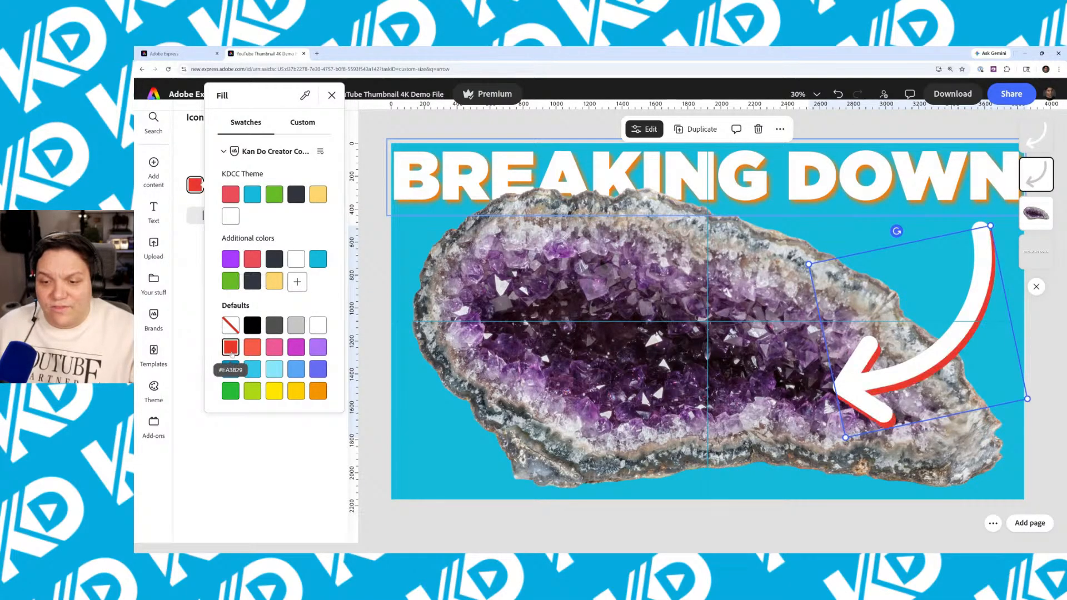
left_click(302, 122)
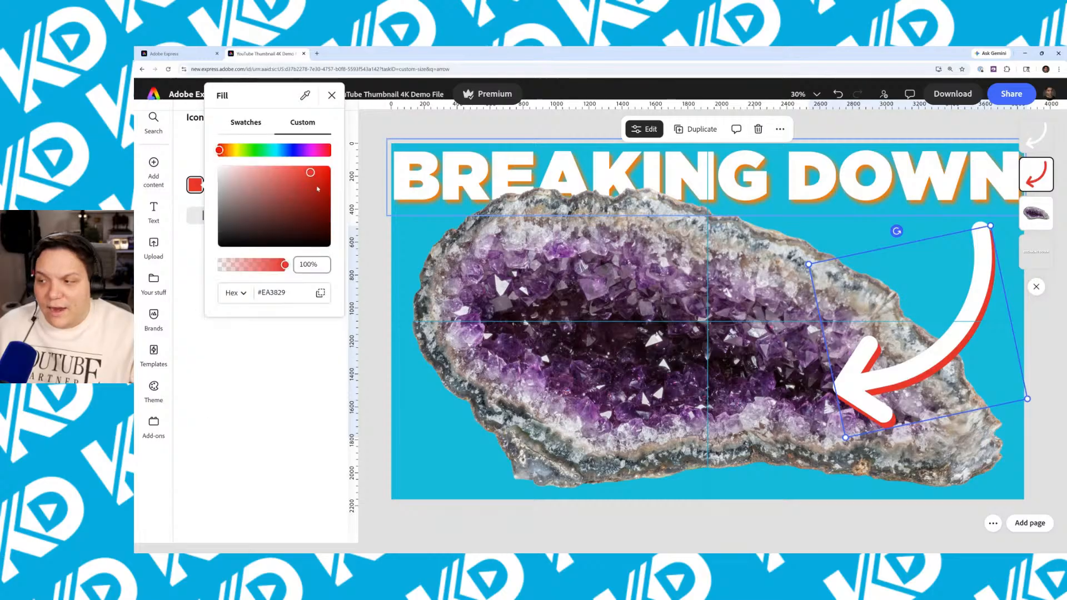
left_click_drag(309, 173, 341, 160)
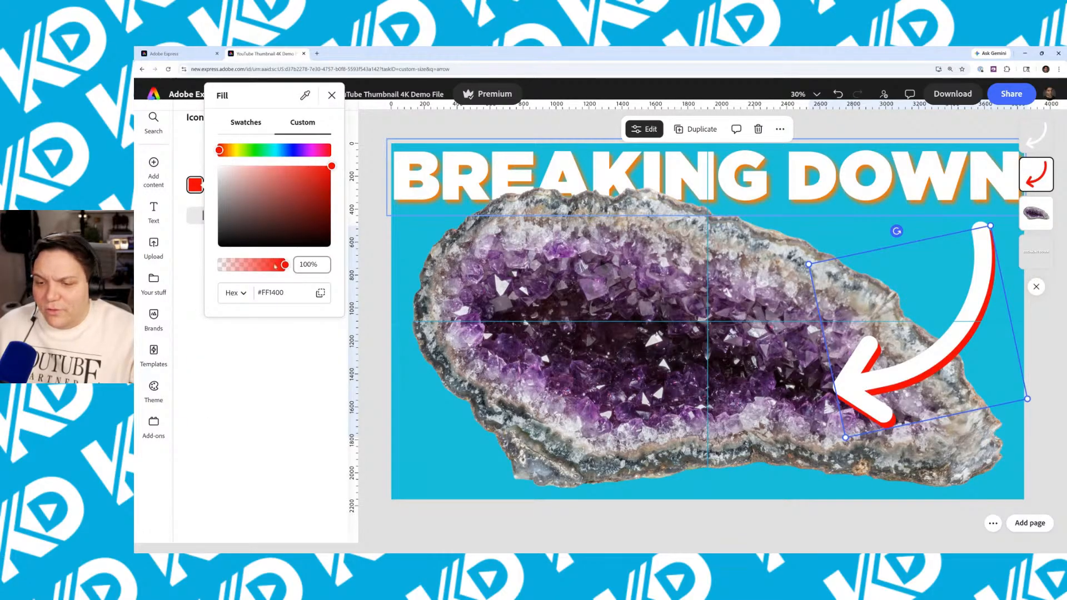
left_click(274, 405)
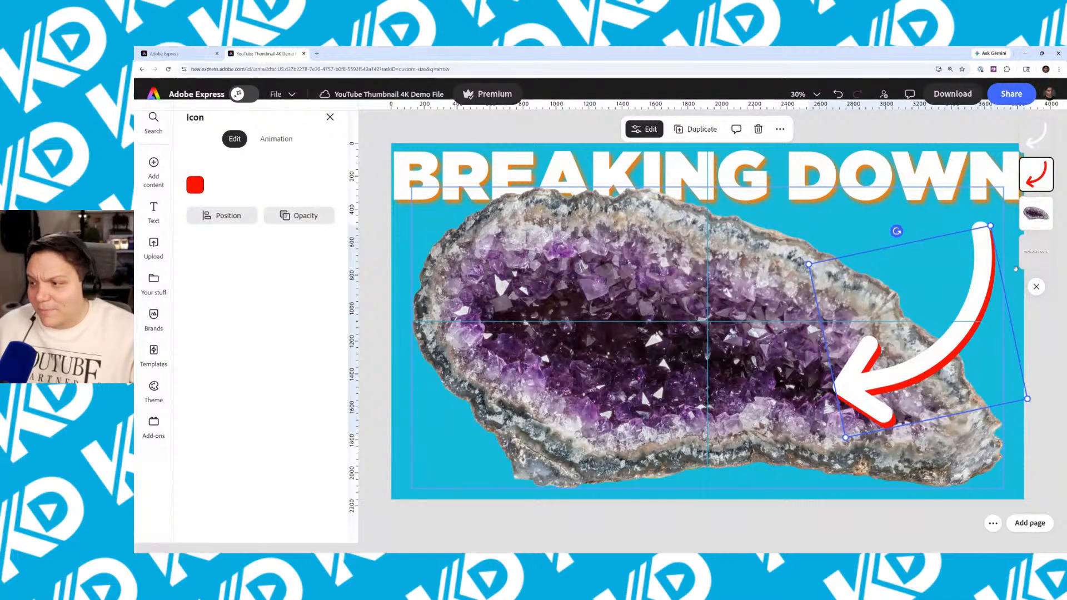
left_click_drag(1029, 399, 1031, 400)
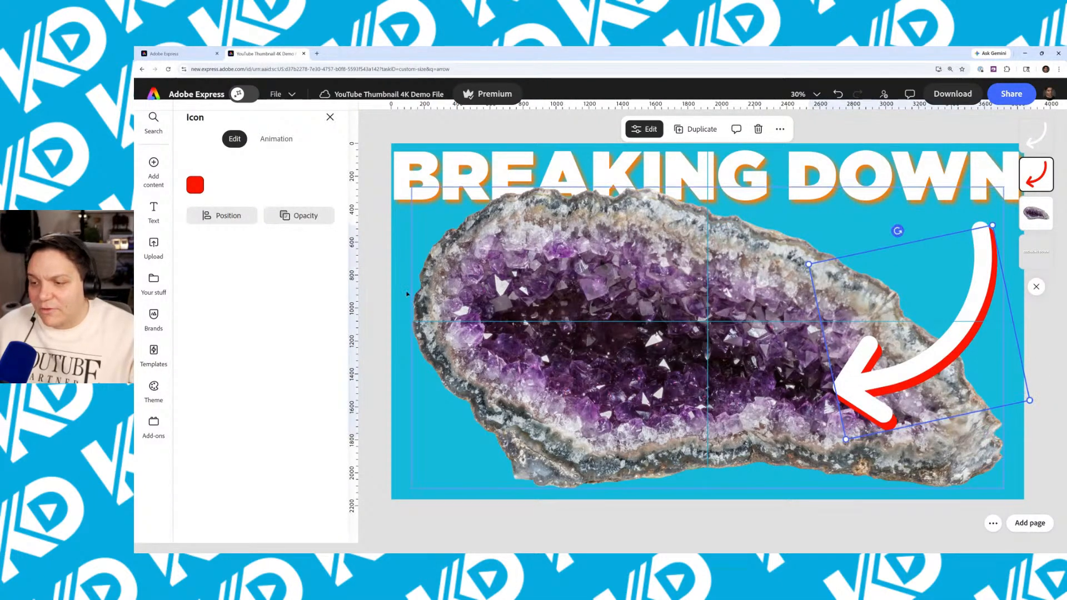
left_click(369, 302)
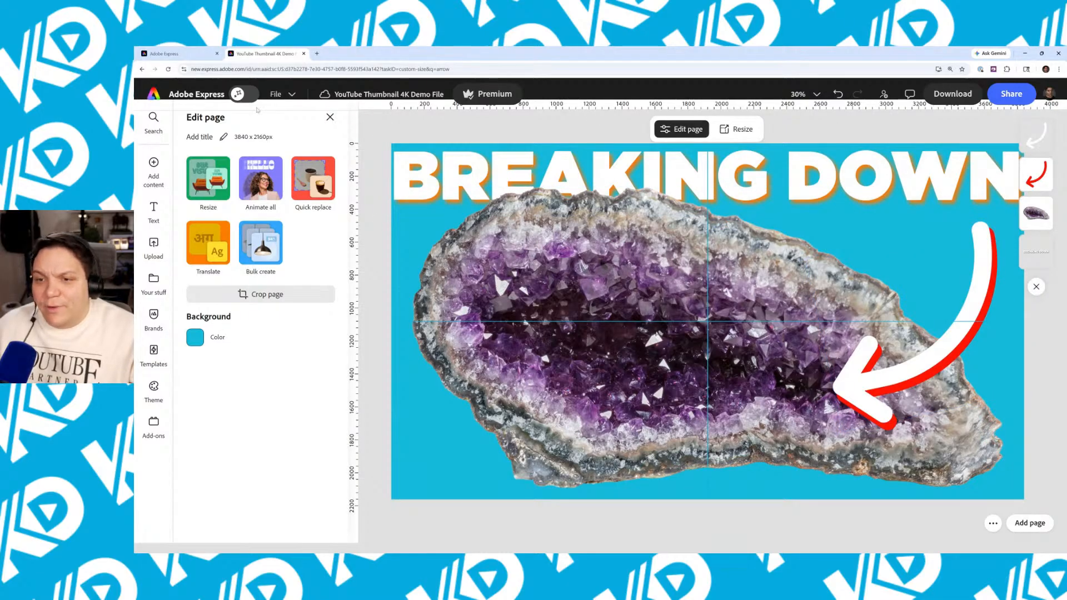
Turn off Show Rulers under File > Rulers and guides
left_click(280, 95)
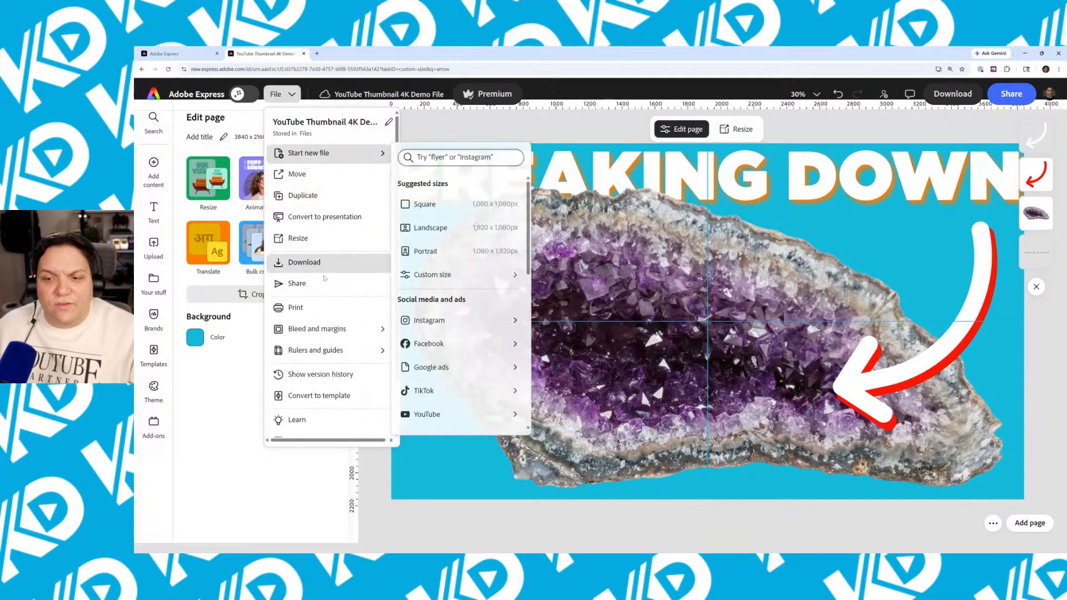
mouse_move(334, 331)
mouse_move(336, 350)
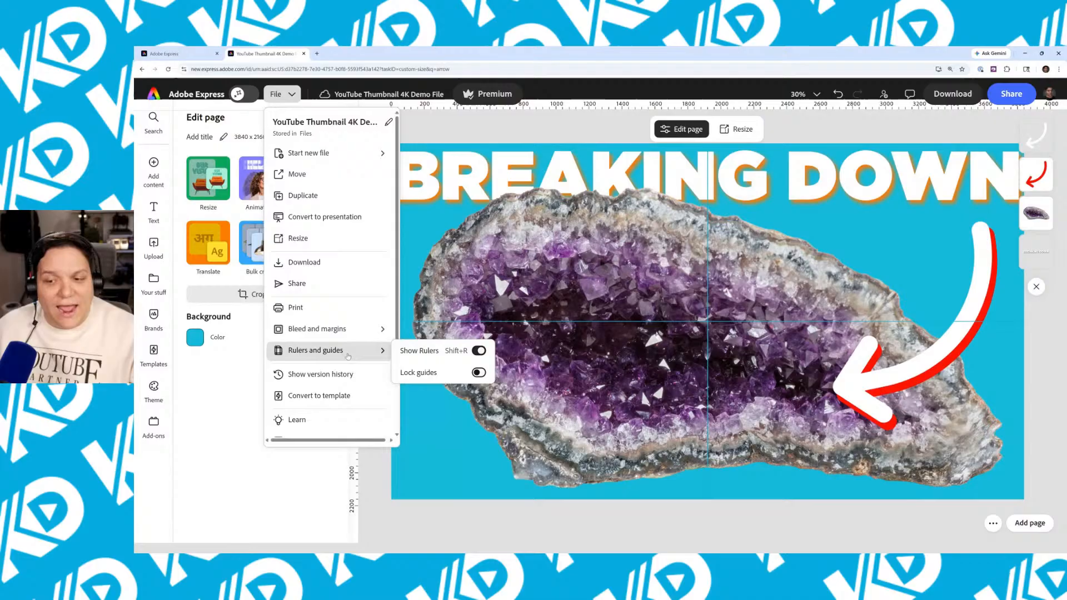
left_click(482, 356)
left_click(481, 356)
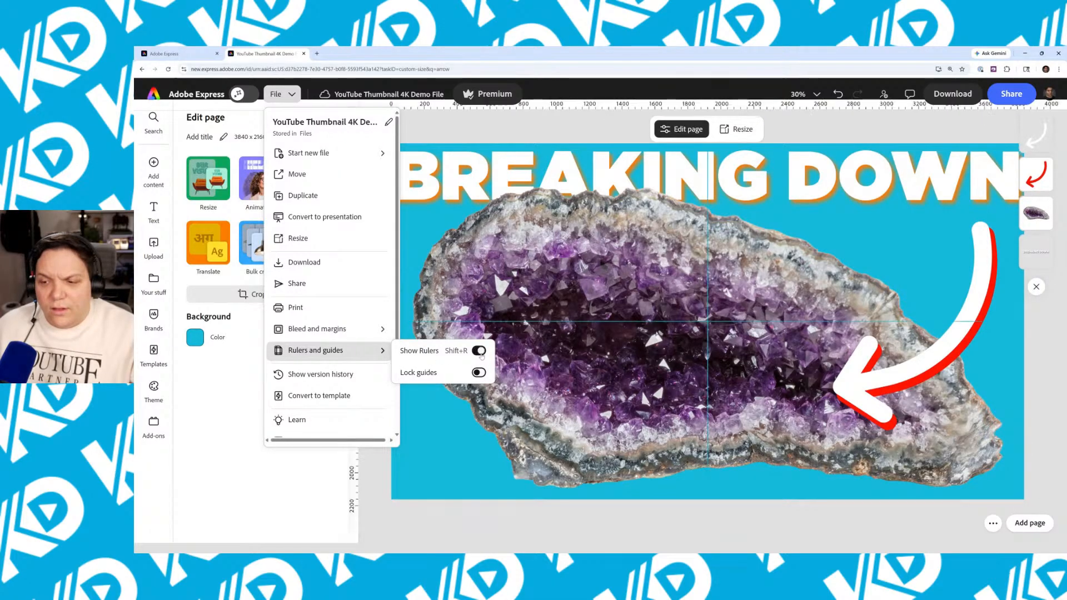
left_click(481, 356)
left_click(481, 356)
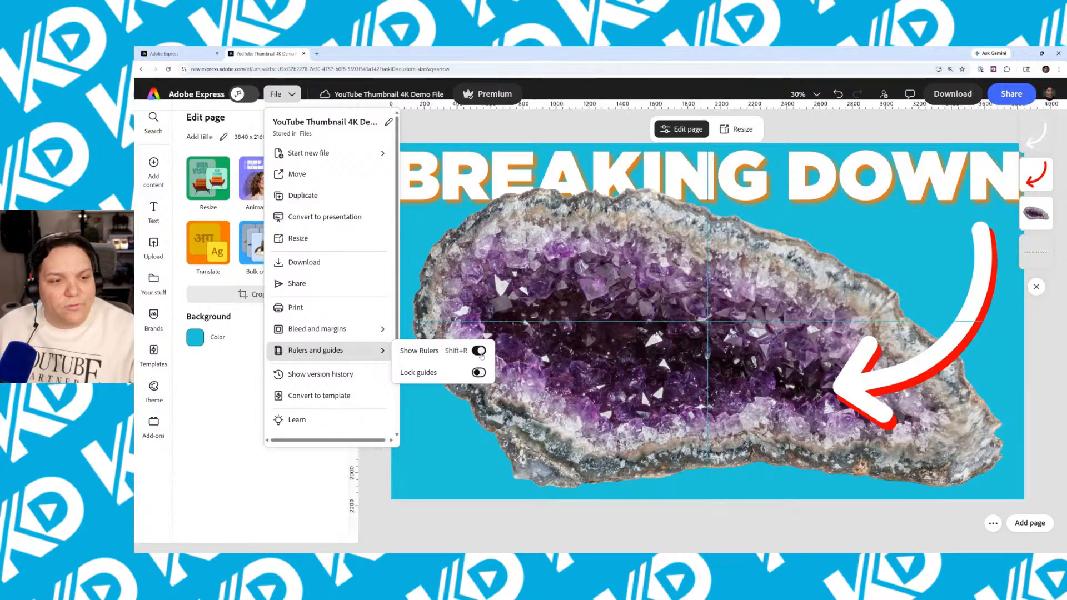
left_click(481, 355)
left_click(584, 128)
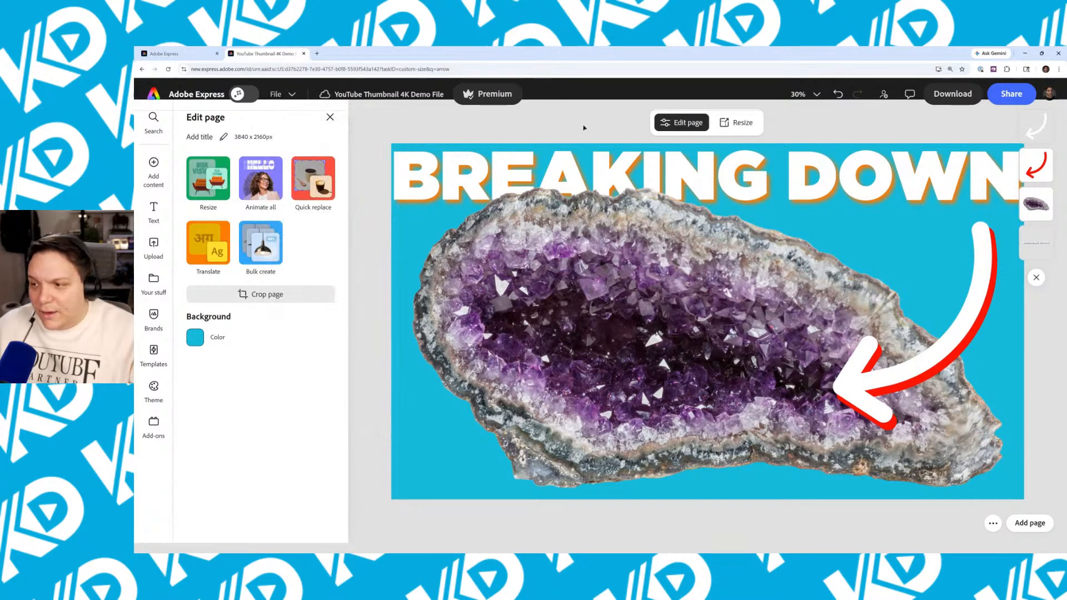
Collapse the Layers panel and zoom out to 10% to view the whole thumbnail
left_click(1036, 278)
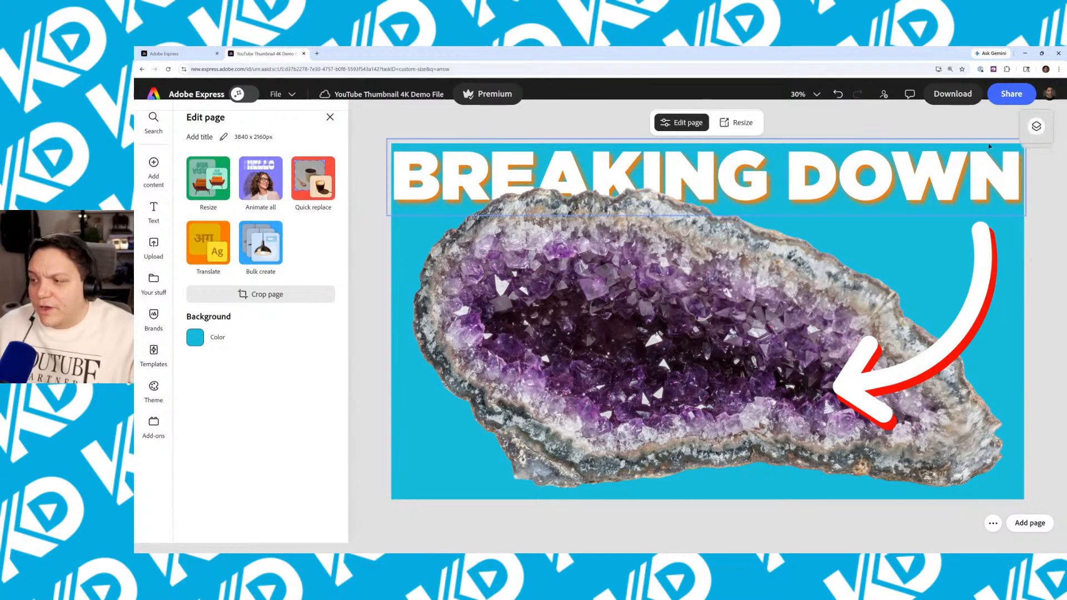
left_click(815, 94)
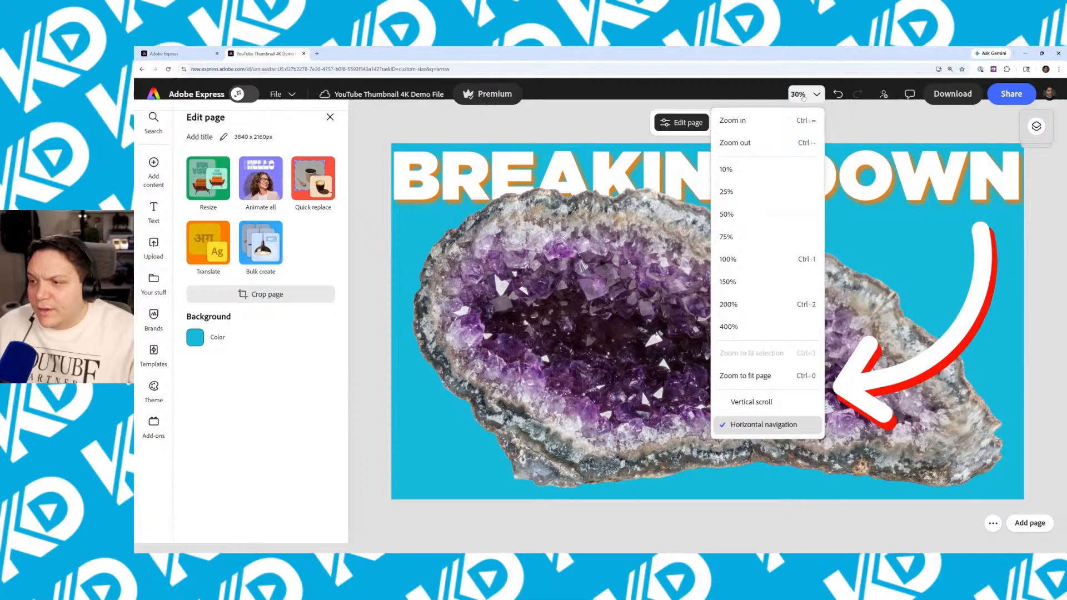
left_click(742, 174)
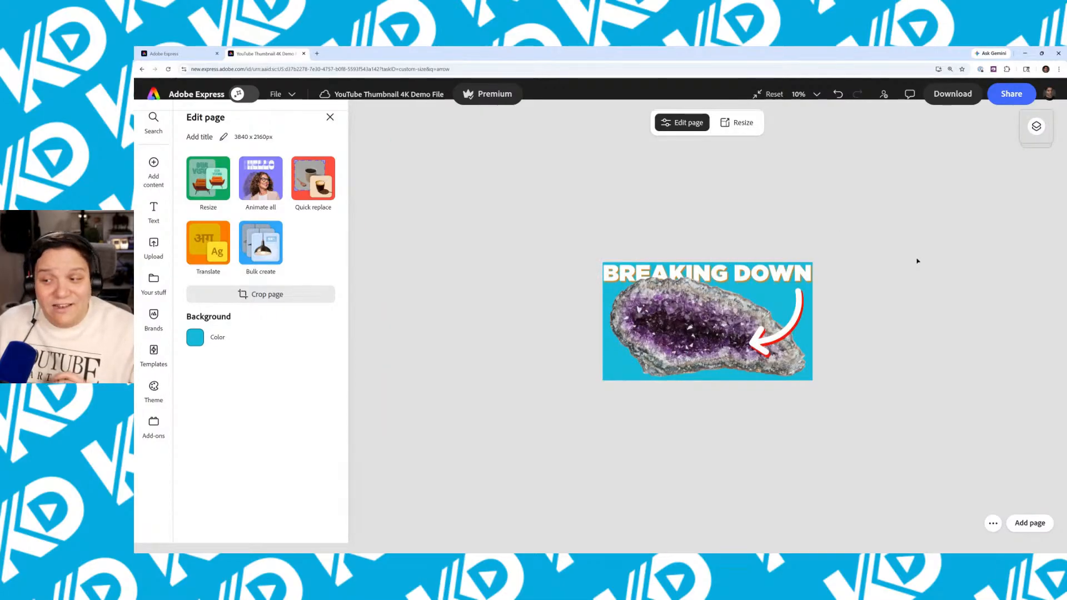
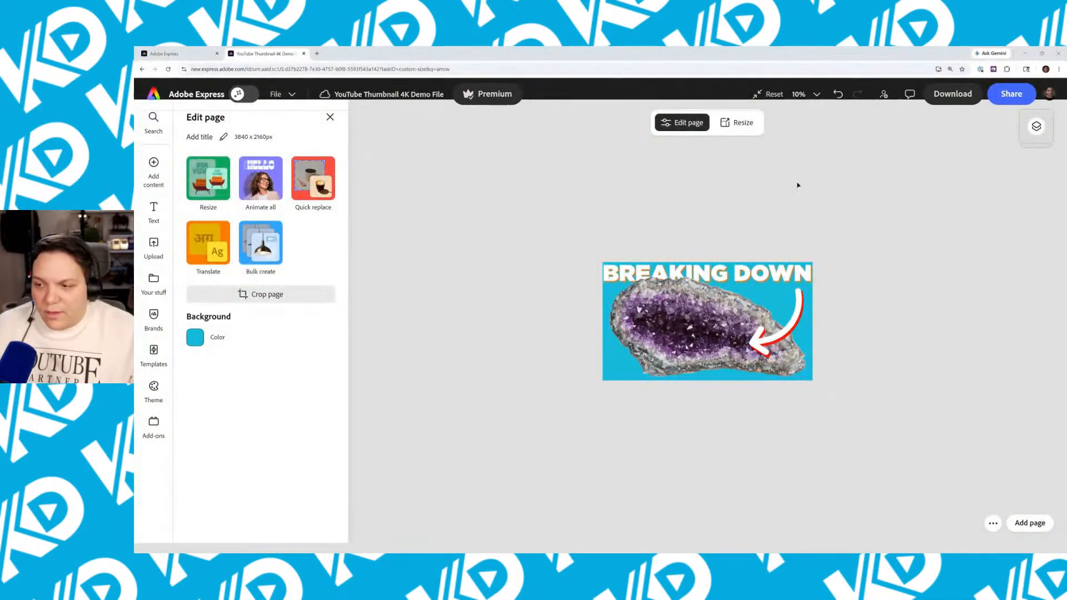
Duplicate the thumbnail into a second page resized to Instagram story, 1080 × 1920
left_click(770, 94)
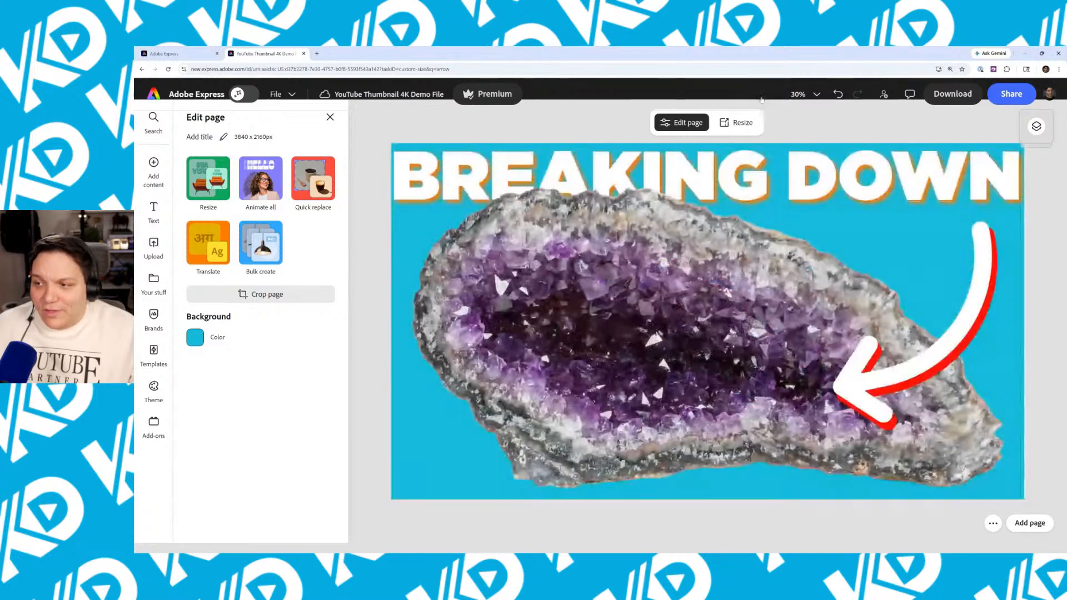
left_click(736, 130)
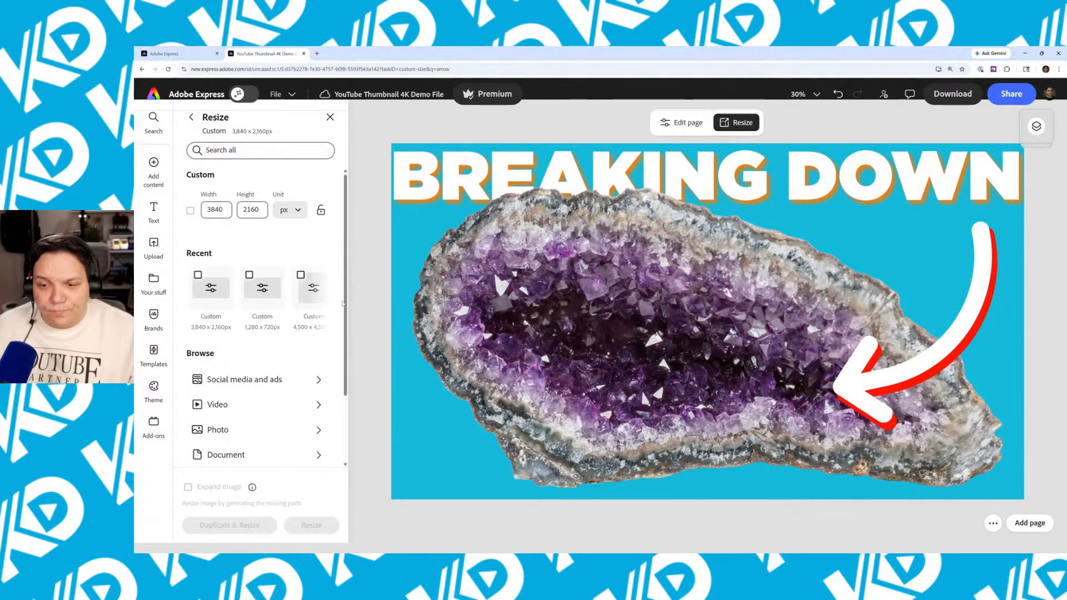
scroll(303, 306, "down", 3)
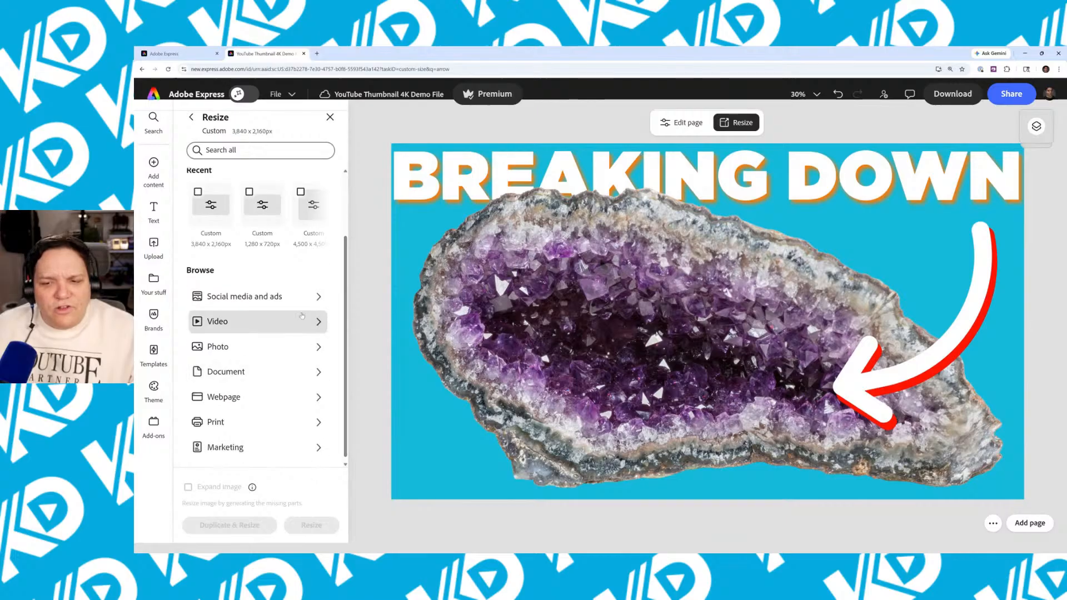
left_click(302, 297)
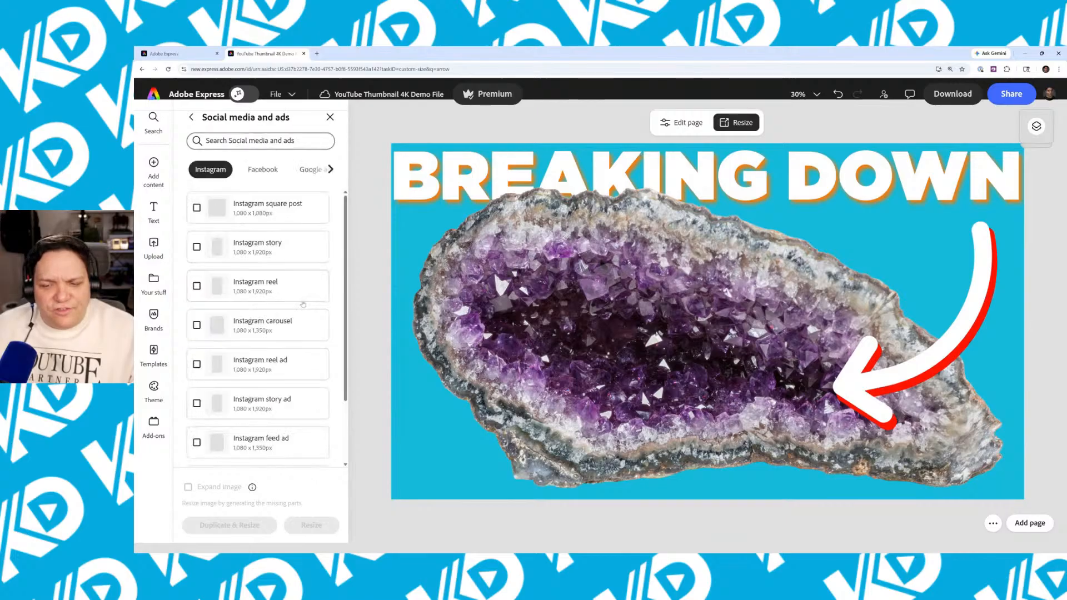
left_click(197, 248)
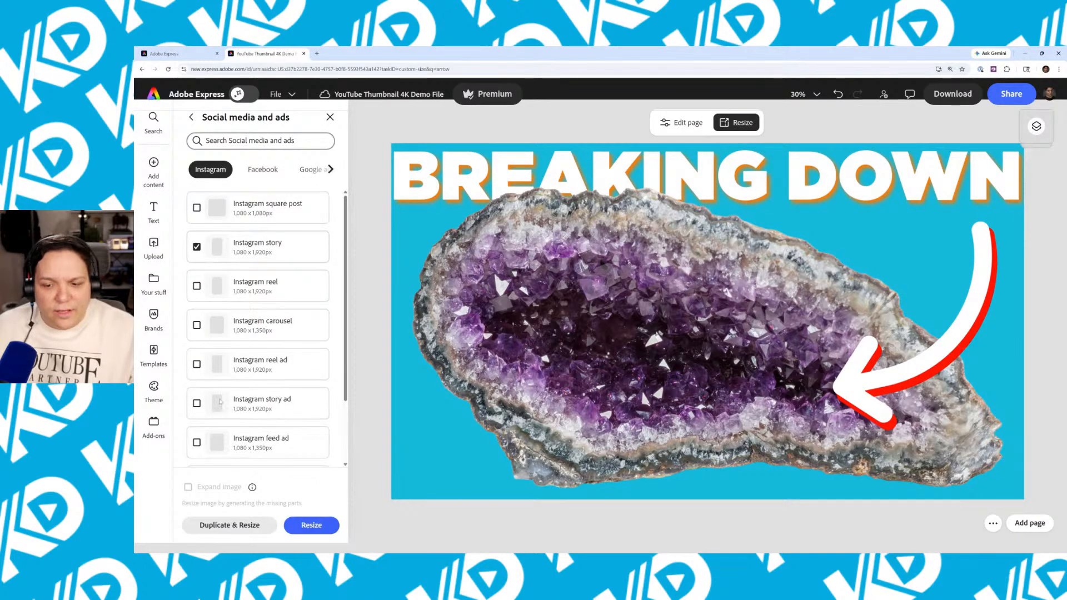
left_click(230, 525)
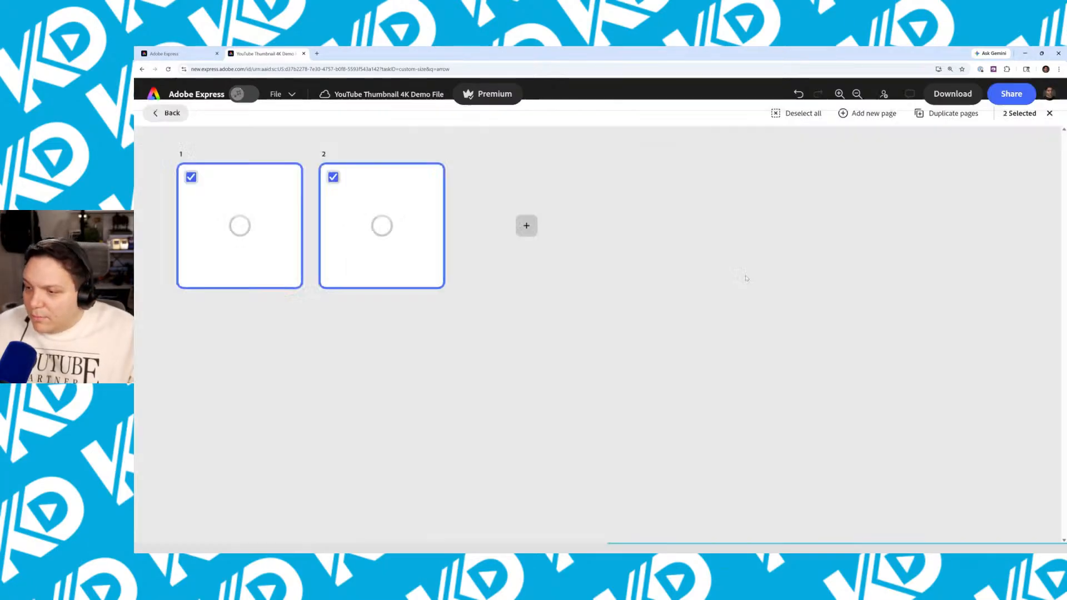
On page 2, move the BREAKING DOWN title to the top with the geode just beneath
left_click(190, 176)
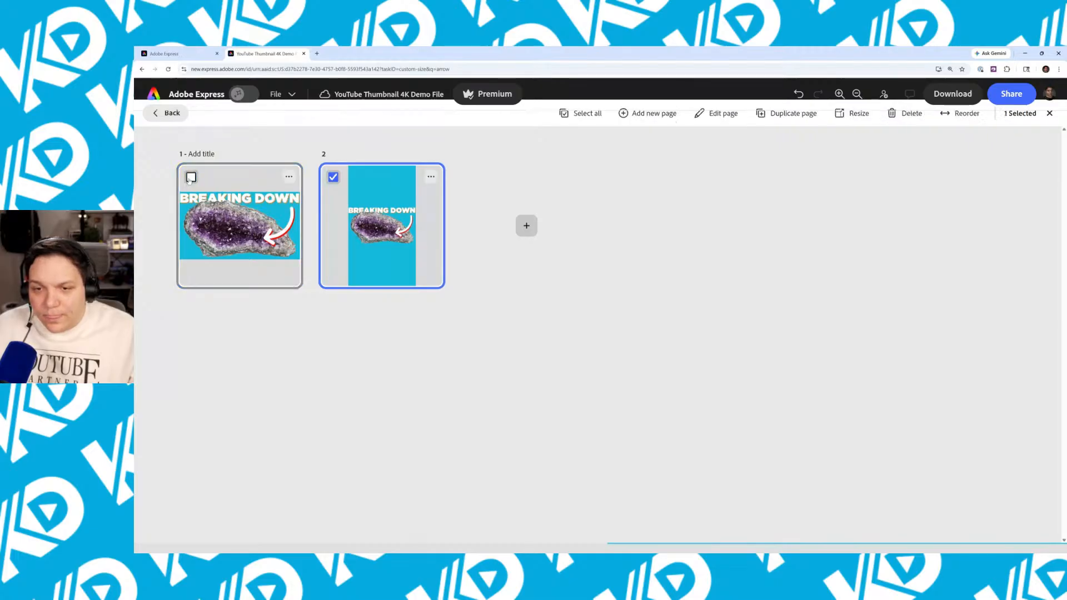
left_click(406, 206)
left_click(756, 261)
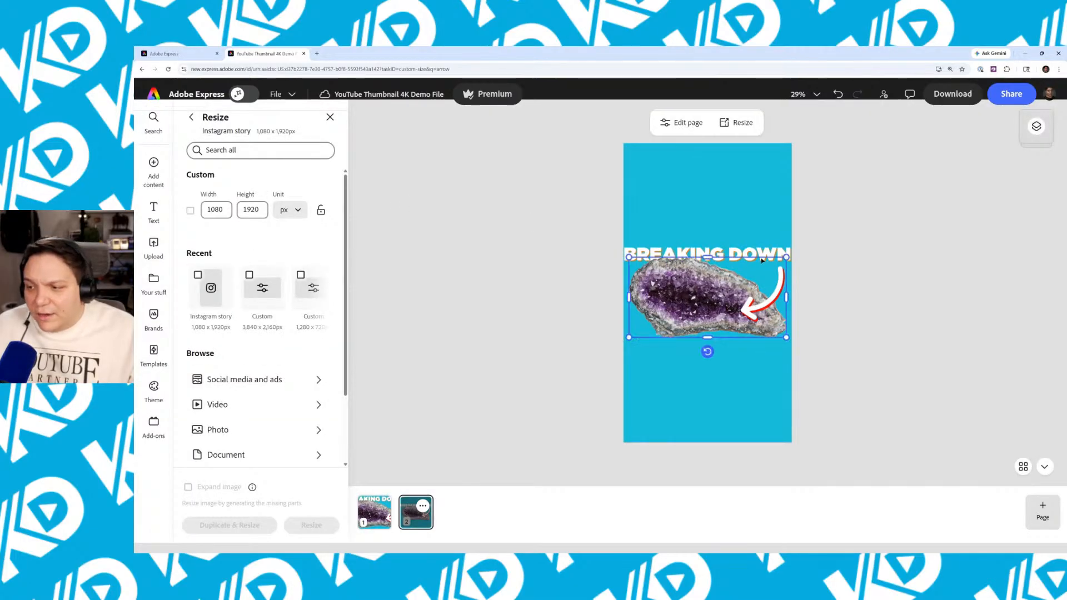
left_click_drag(757, 254, 787, 204)
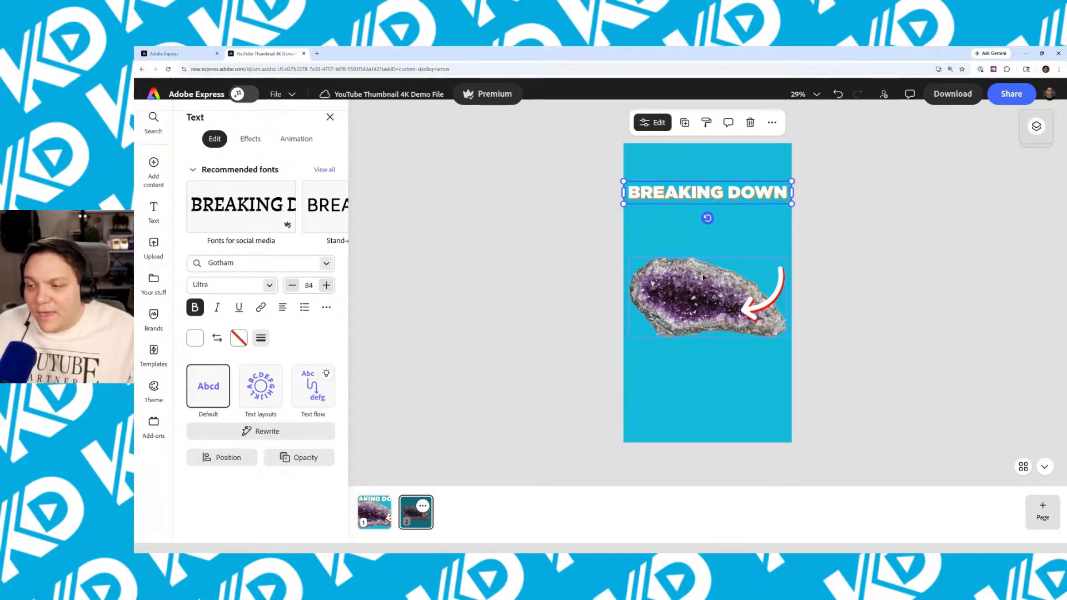
left_click_drag(703, 271, 703, 226)
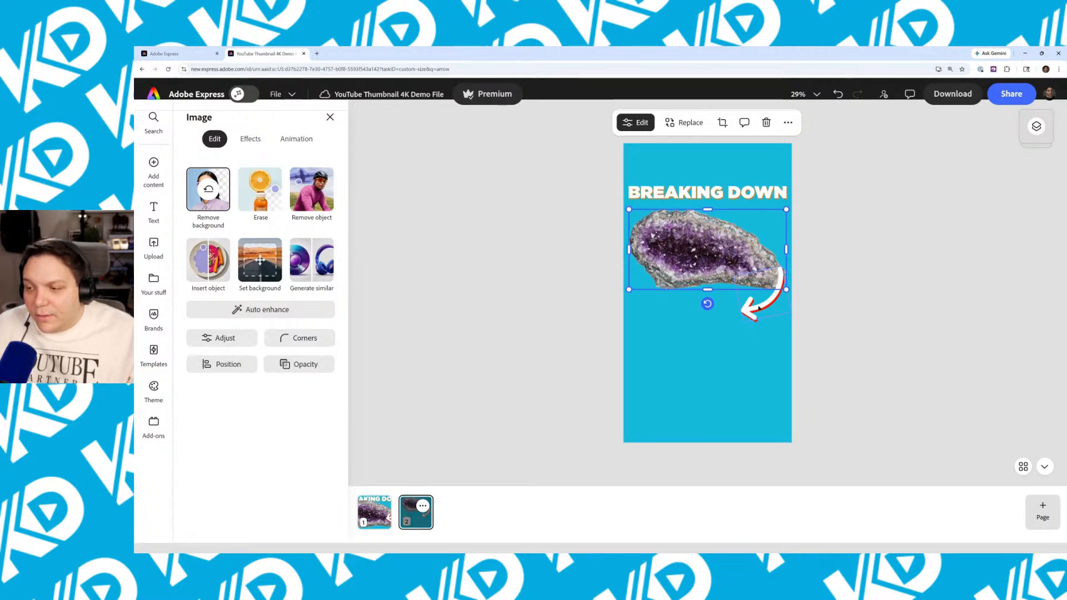
Enlarge and rotate the white arrow to point up at the geode, and place the red arrow on it
left_click_drag(760, 308, 681, 346)
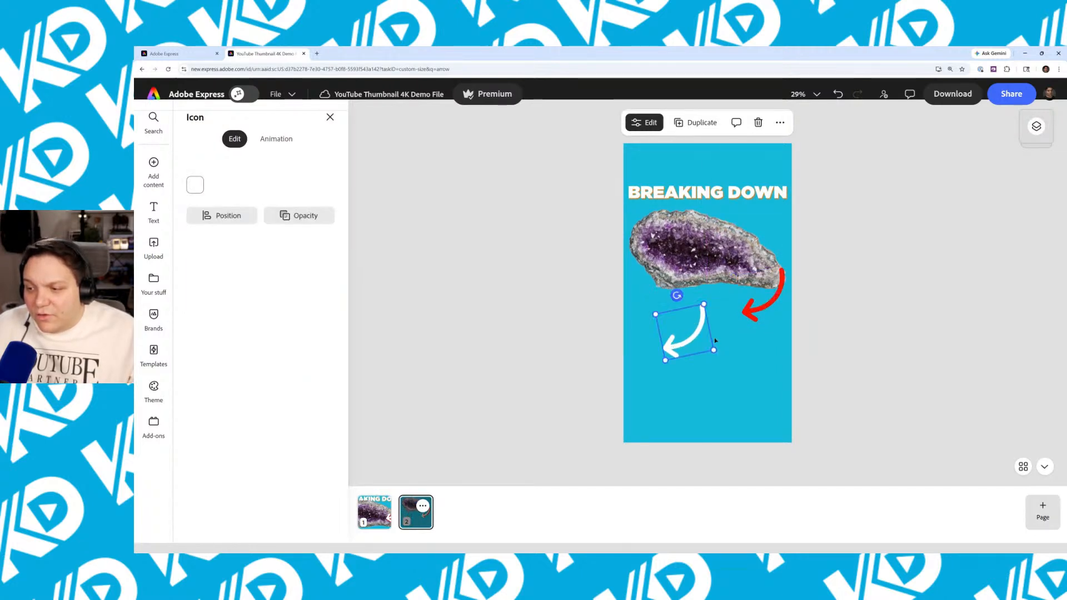
left_click_drag(703, 304, 912, 395)
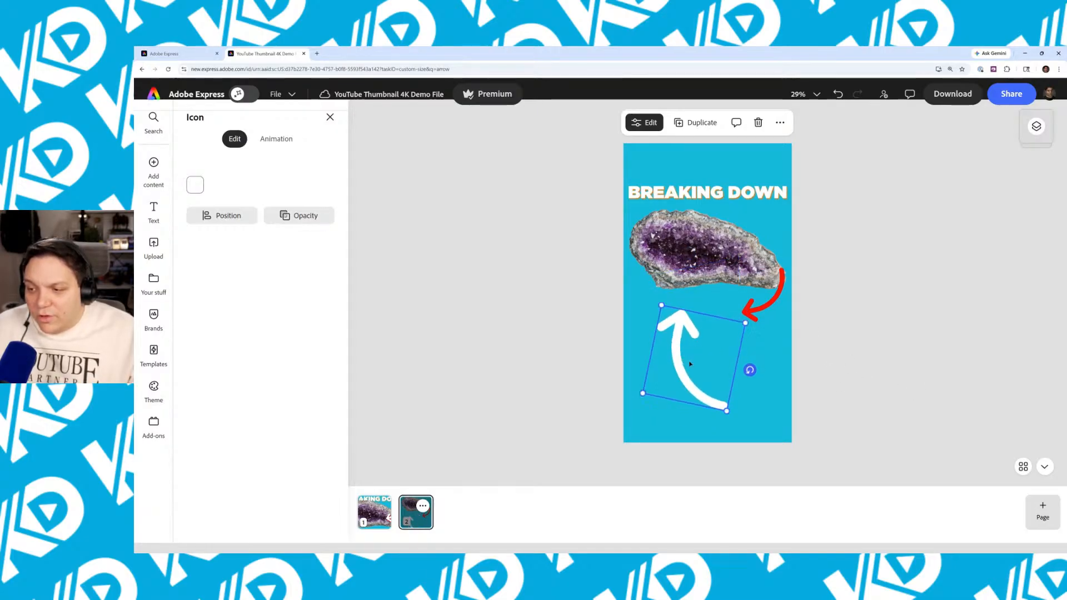
left_click_drag(678, 363, 678, 323)
left_click(767, 310)
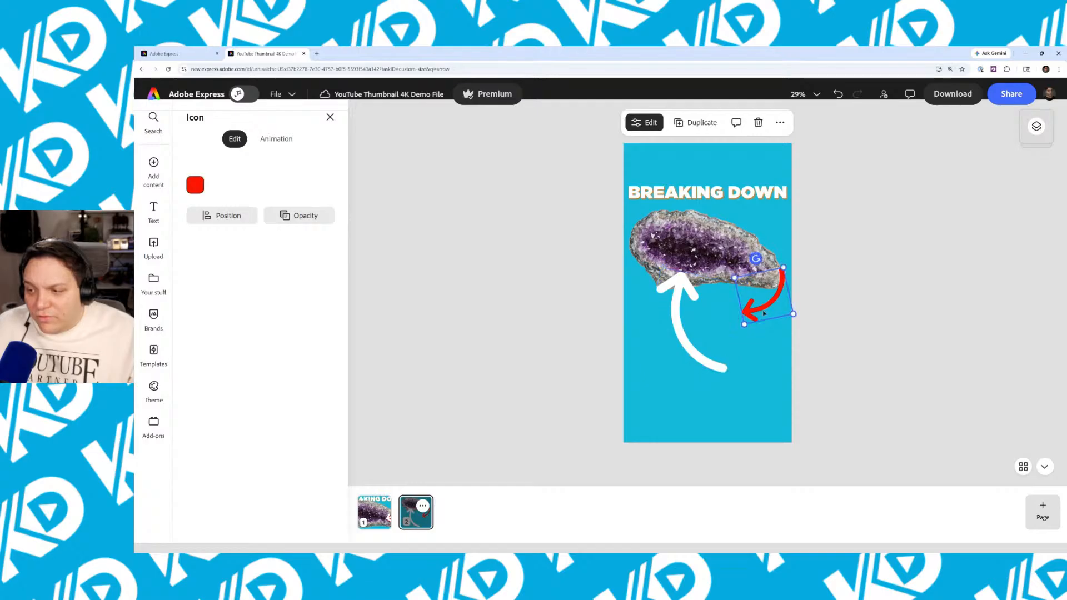
left_click_drag(767, 310, 763, 251)
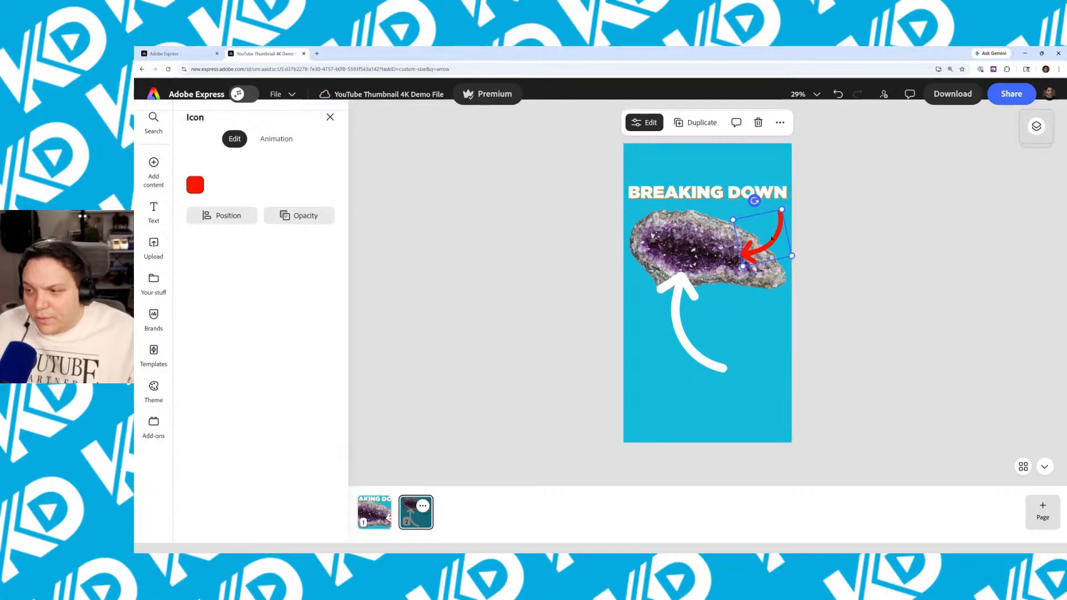
left_click_drag(782, 209, 779, 229)
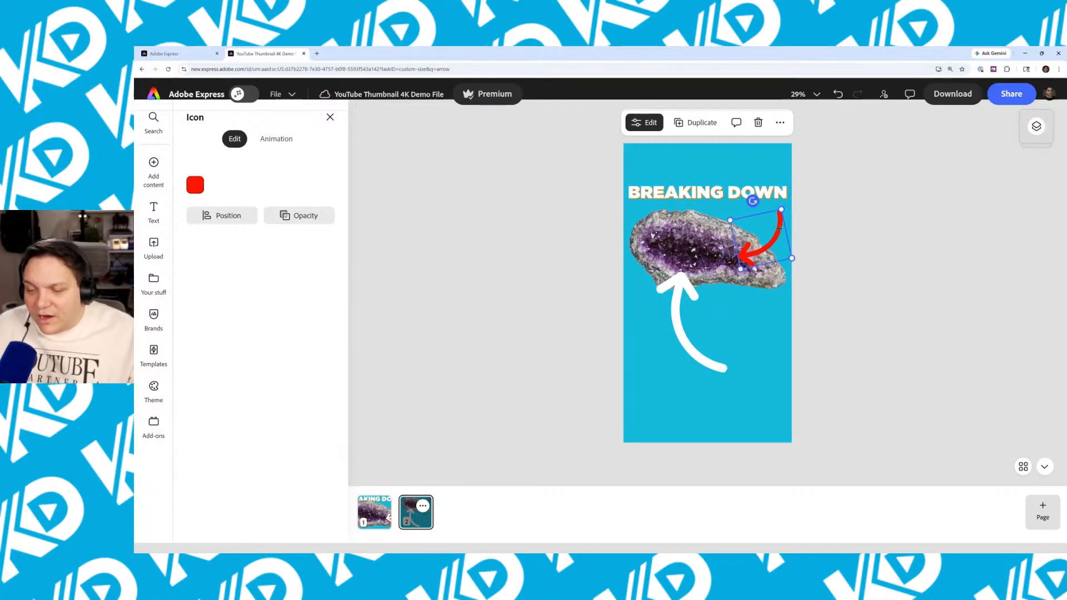
left_click(433, 198)
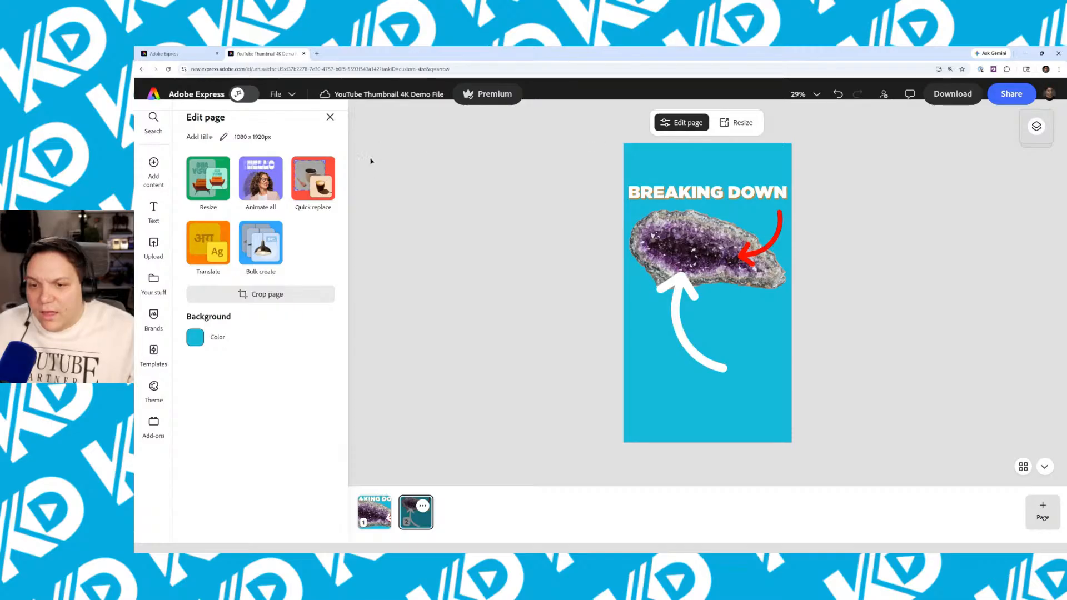
left_click(261, 178)
left_click(206, 192)
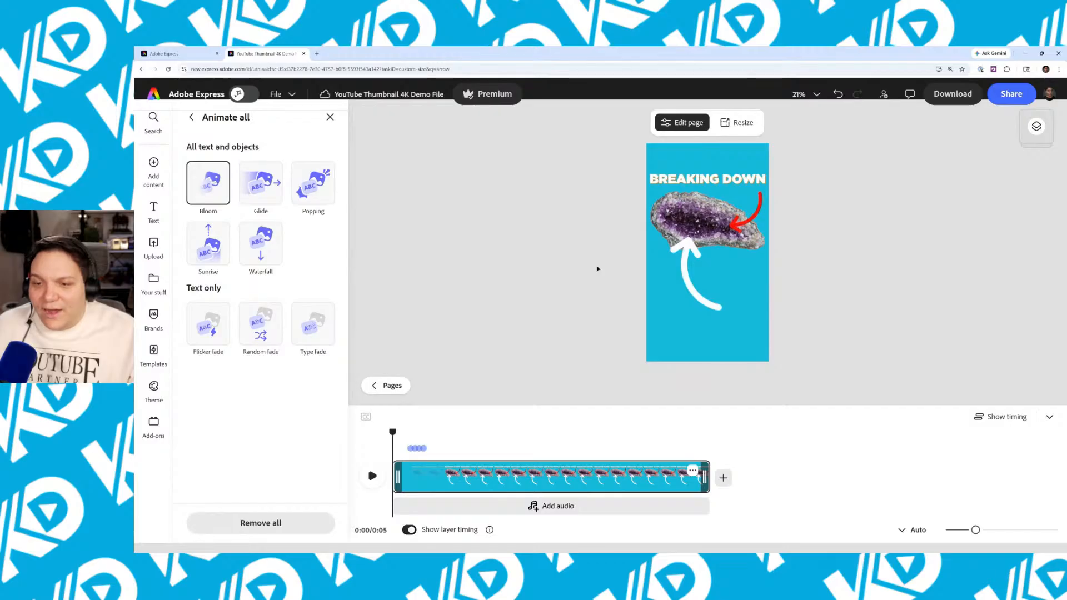
left_click(261, 182)
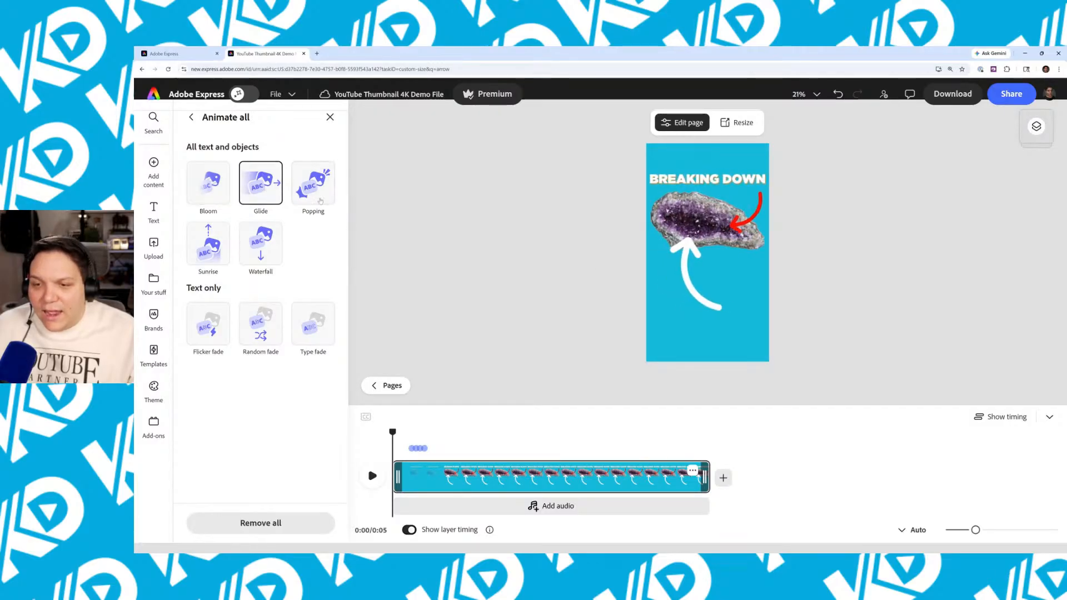
left_click(320, 201)
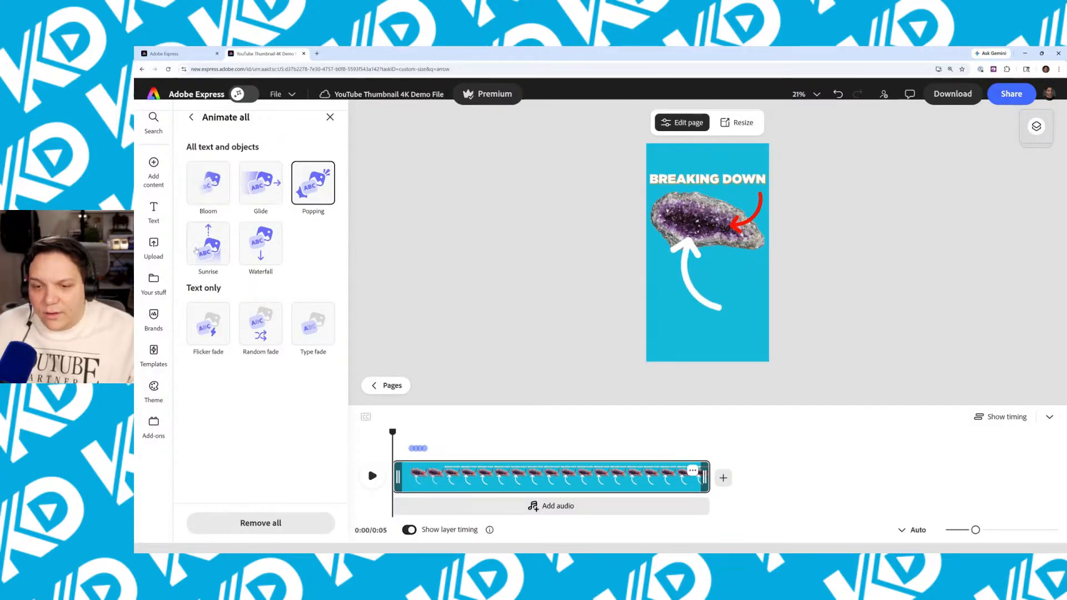
left_click(195, 251)
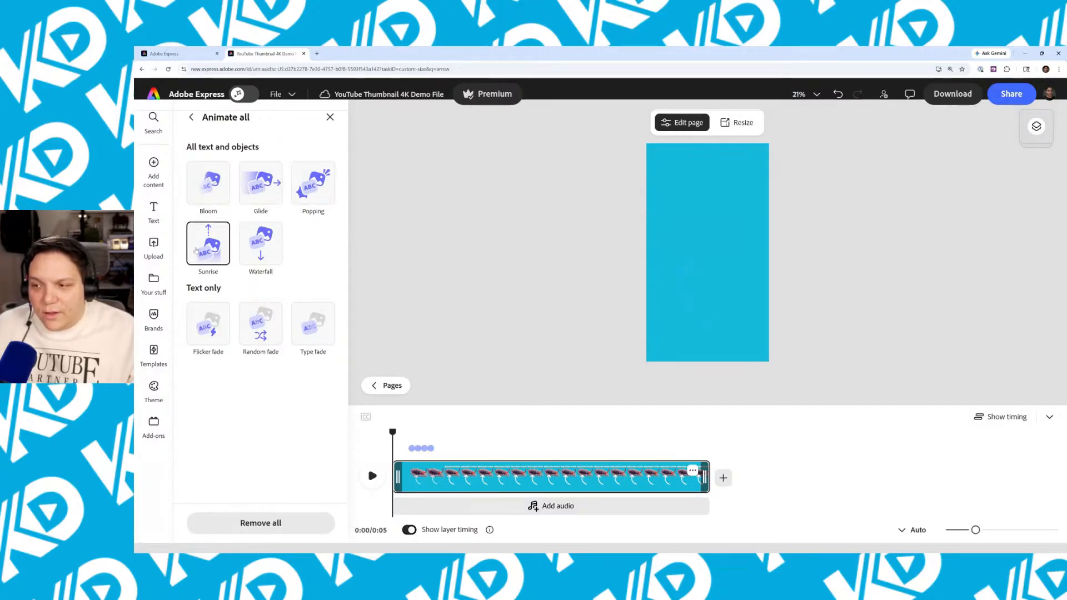
left_click(275, 270)
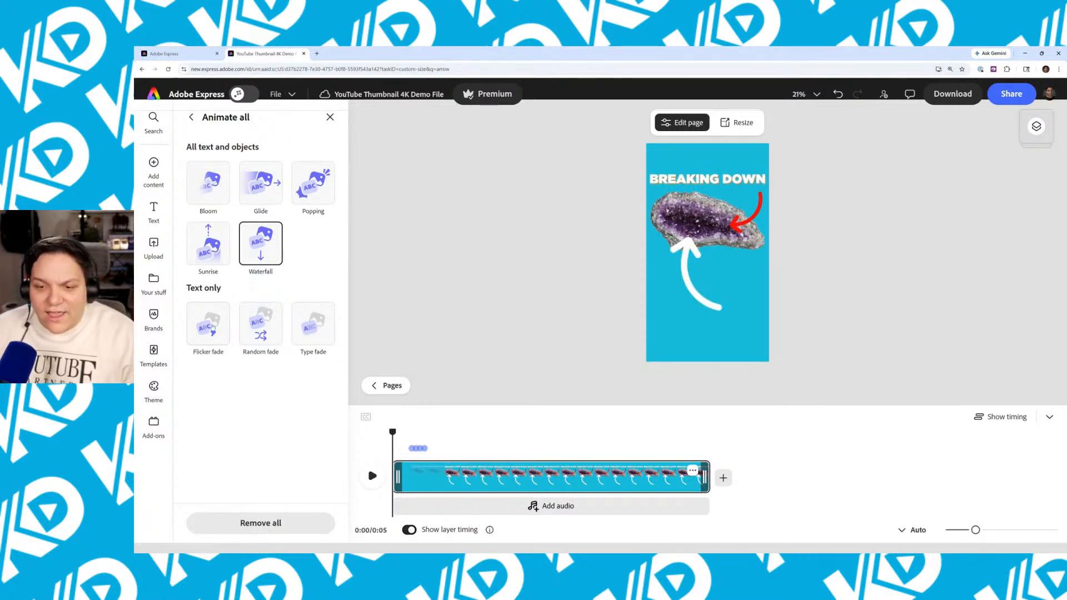
left_click(258, 329)
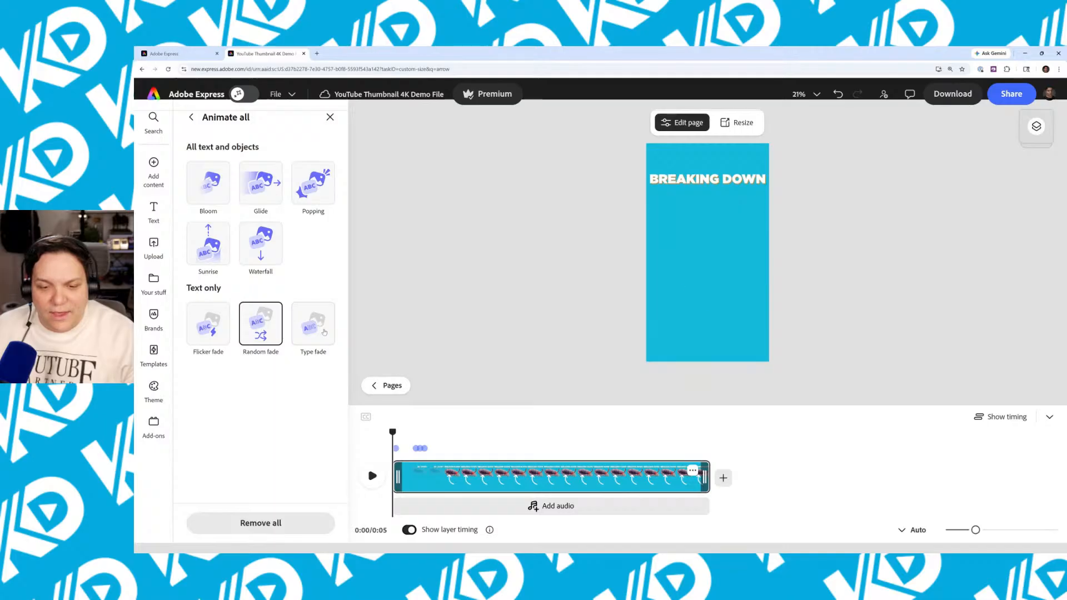
left_click(324, 331)
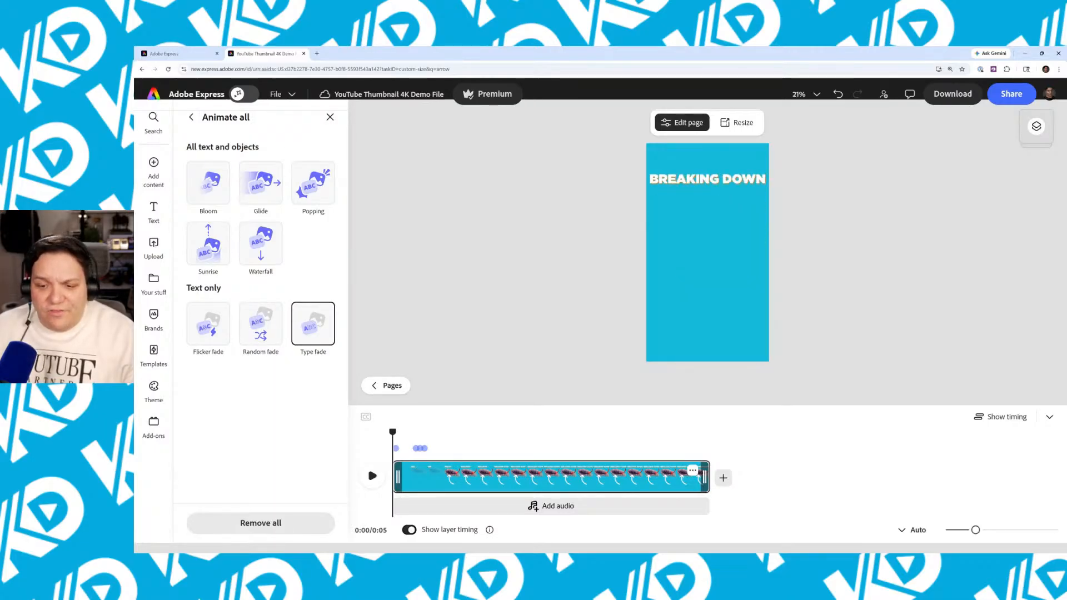
left_click(271, 527)
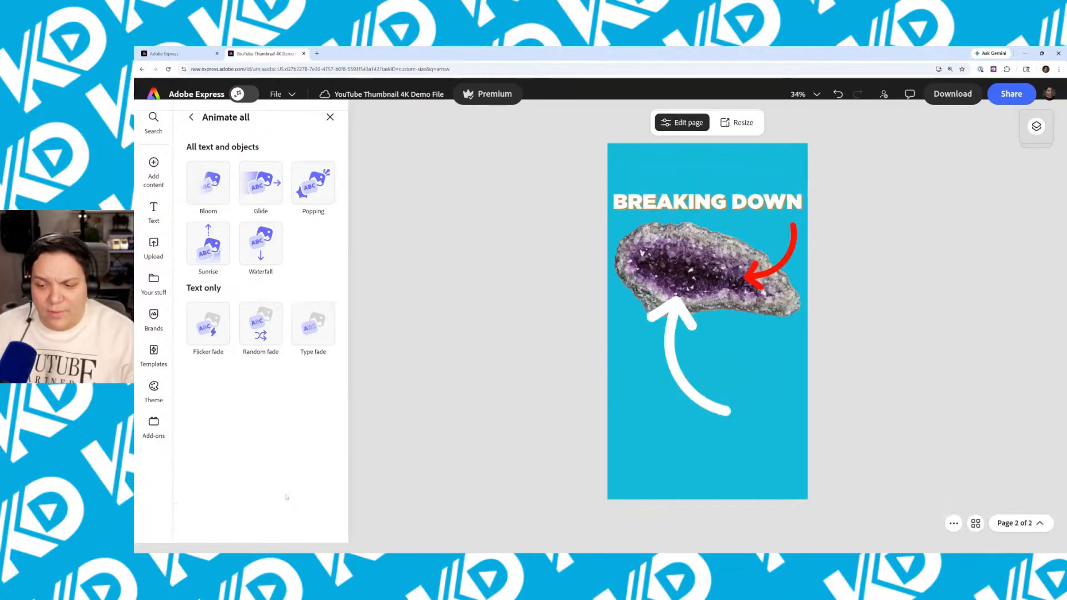
left_click(203, 118)
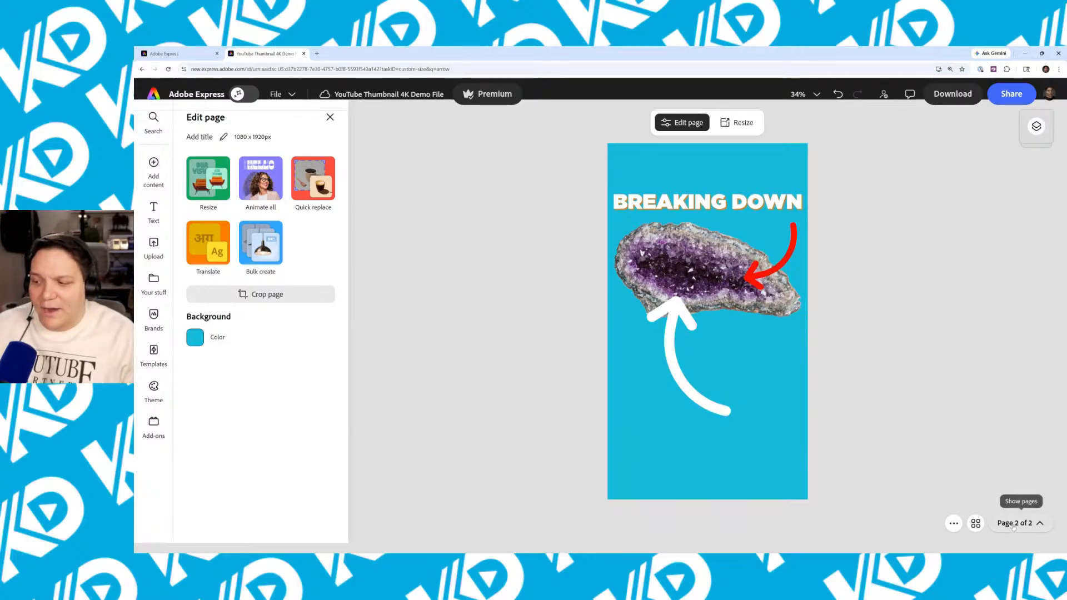
Switch back to landscape page 1, close the page options panel, then return to the Adobe Express tab
left_click(1013, 524)
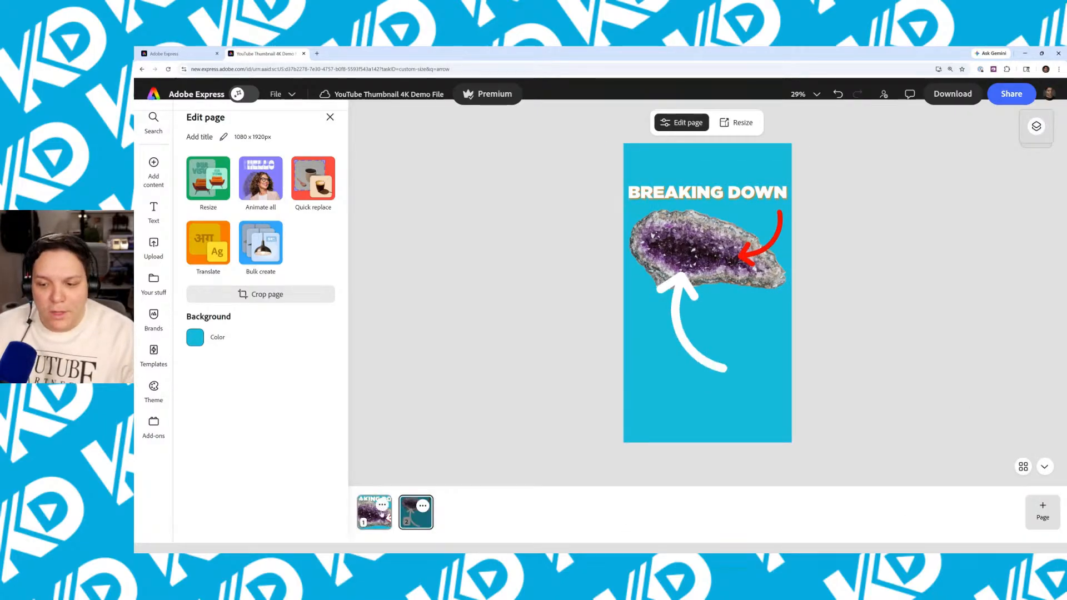
left_click(382, 507)
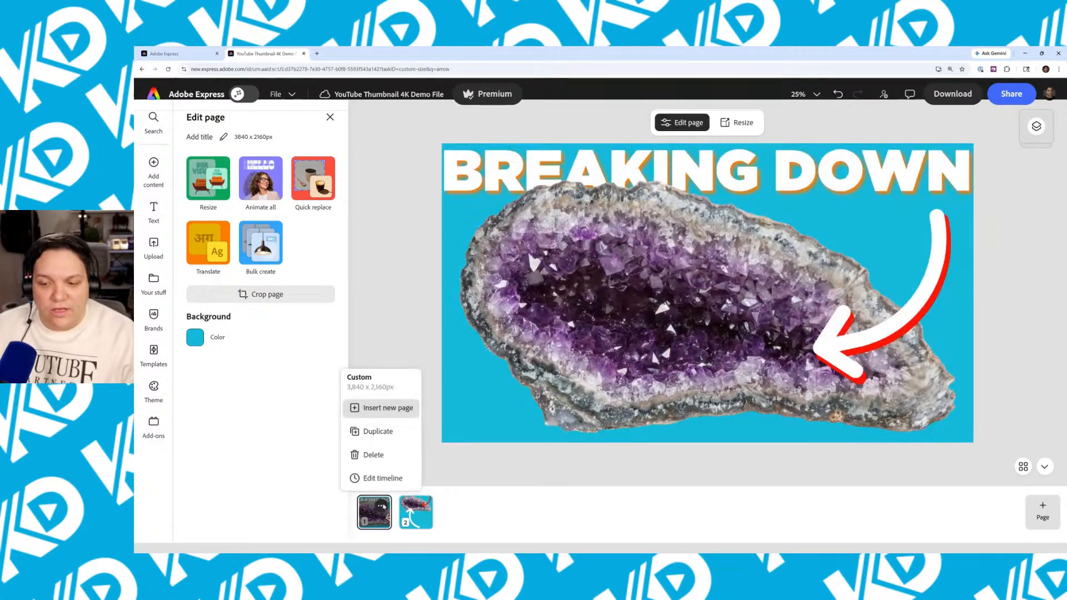
left_click(377, 218)
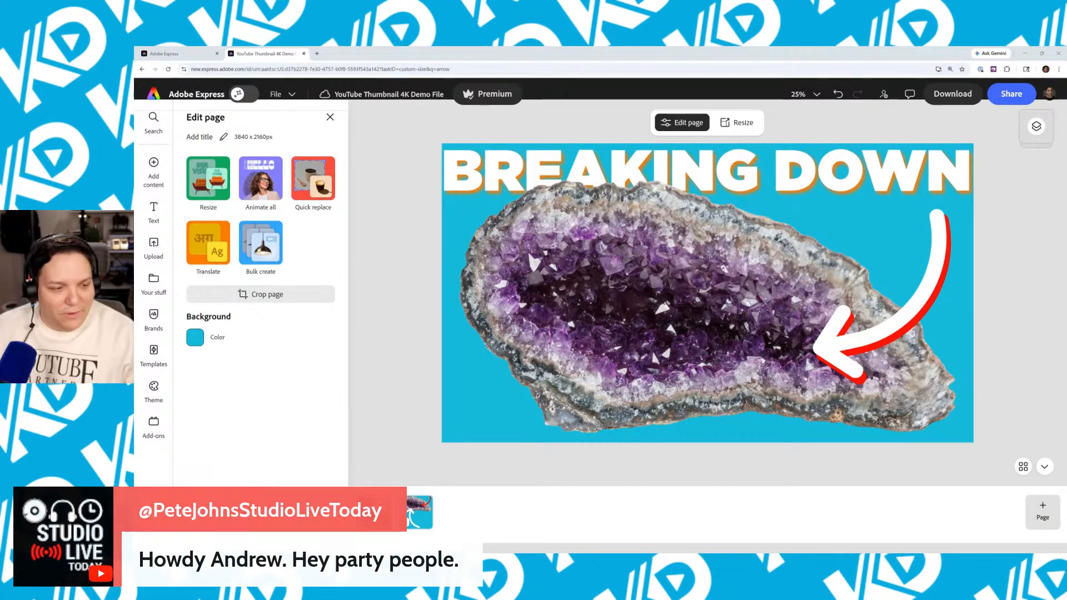
left_click(330, 117)
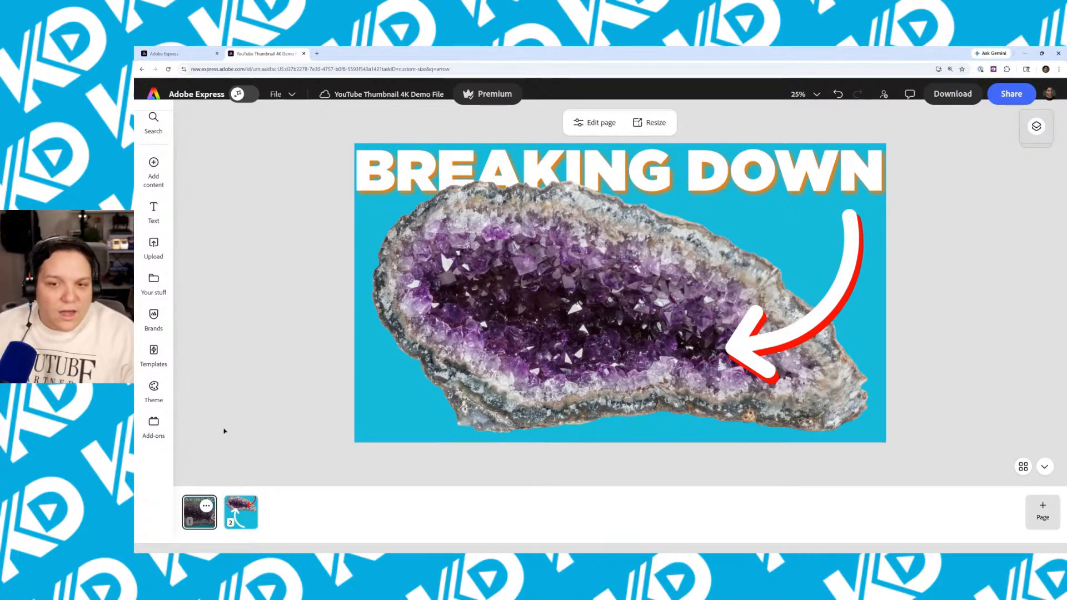
left_click(154, 164)
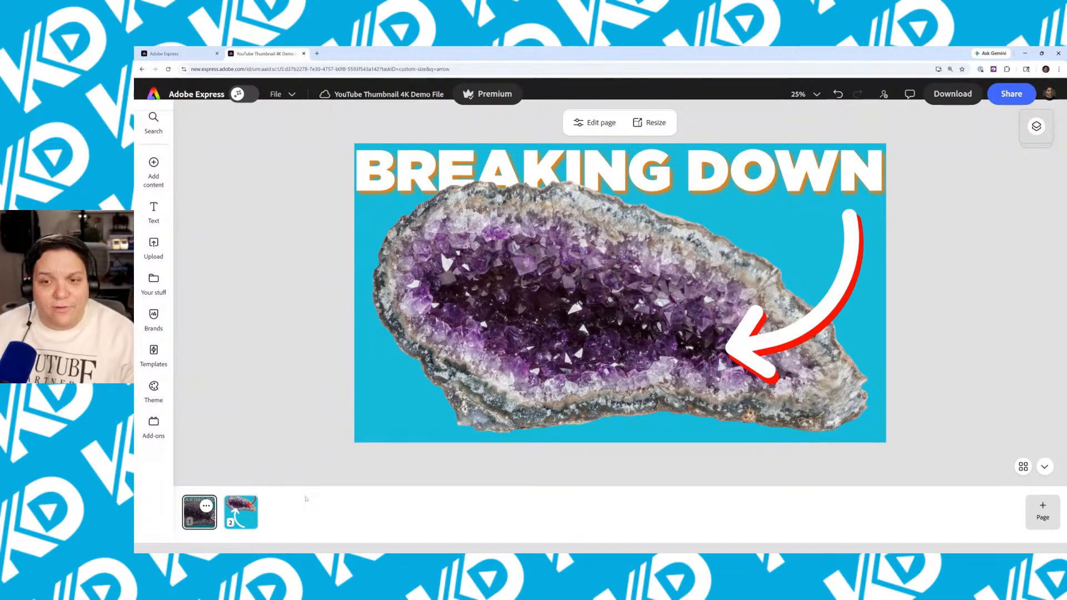
left_click(175, 55)
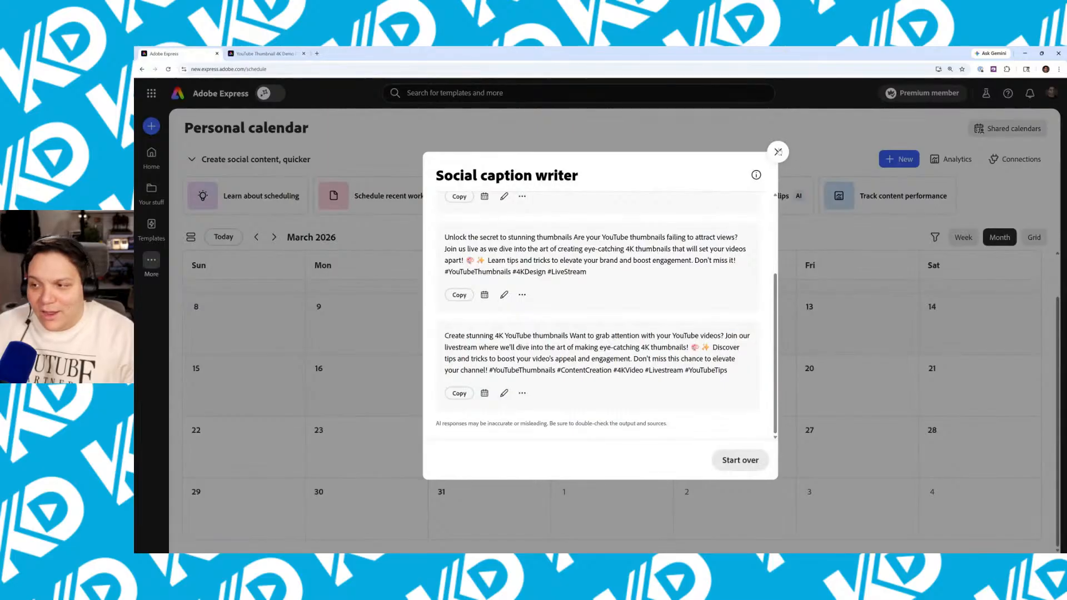
Close the Social caption writer and open AK Livestream Thumbnails from Your stuff
left_click(778, 151)
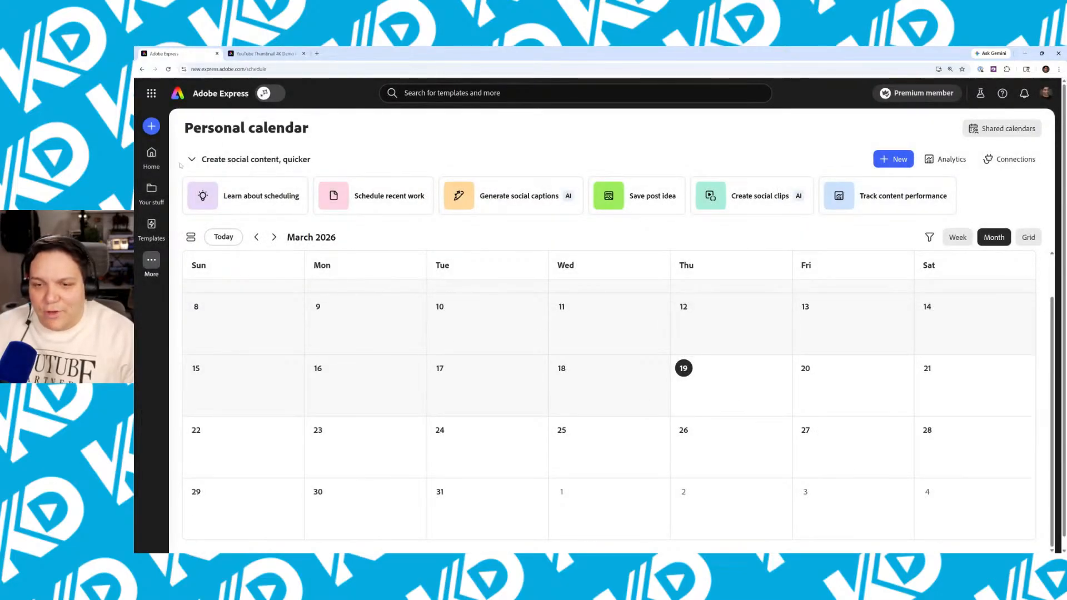
left_click(151, 192)
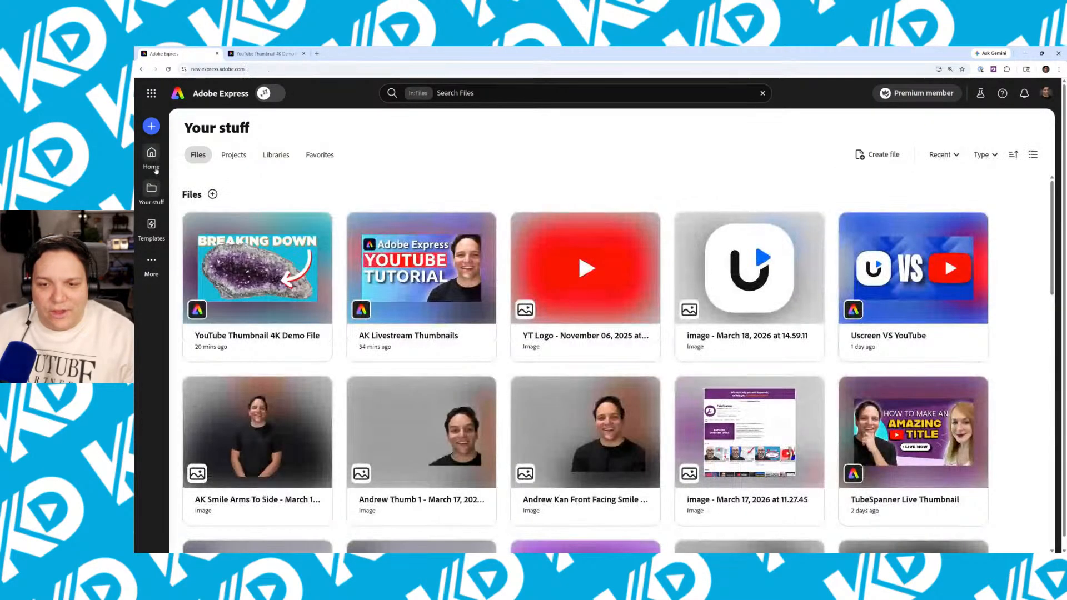
left_click(151, 161)
left_click(340, 454)
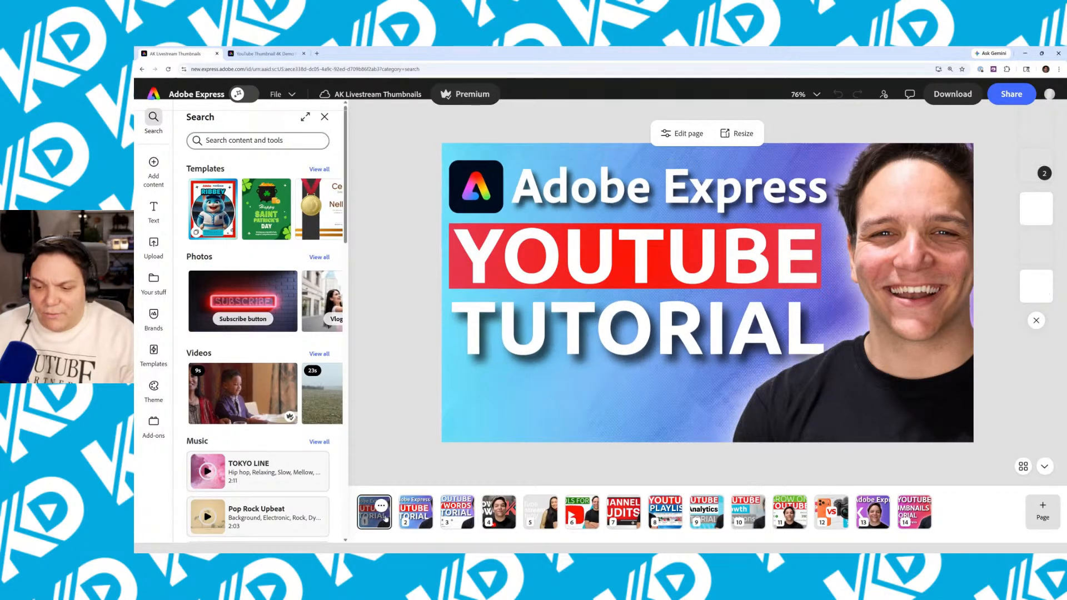
Browse the livestream pages, Keywords Tutorial through 4K Thumbnails Tutorial, then return to the demo file
left_click(416, 514)
left_click(453, 520)
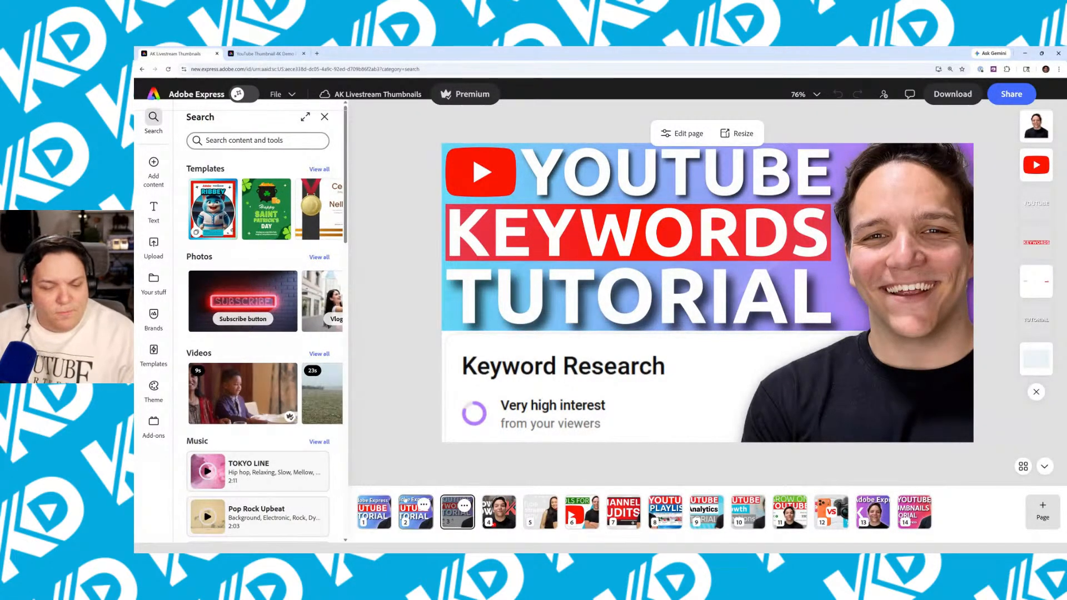
left_click(540, 514)
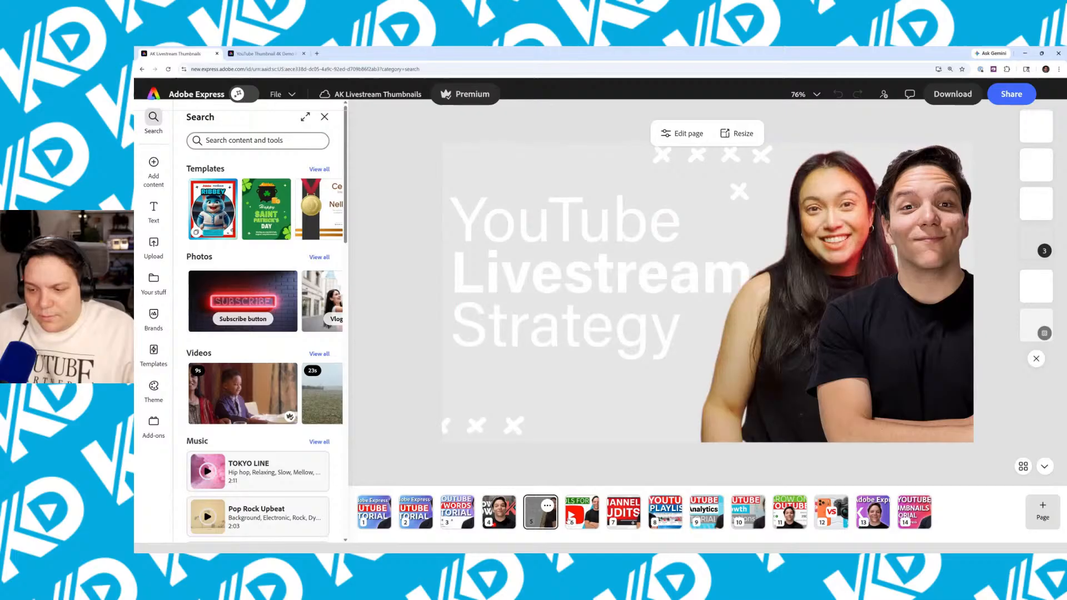
left_click(582, 514)
left_click(628, 517)
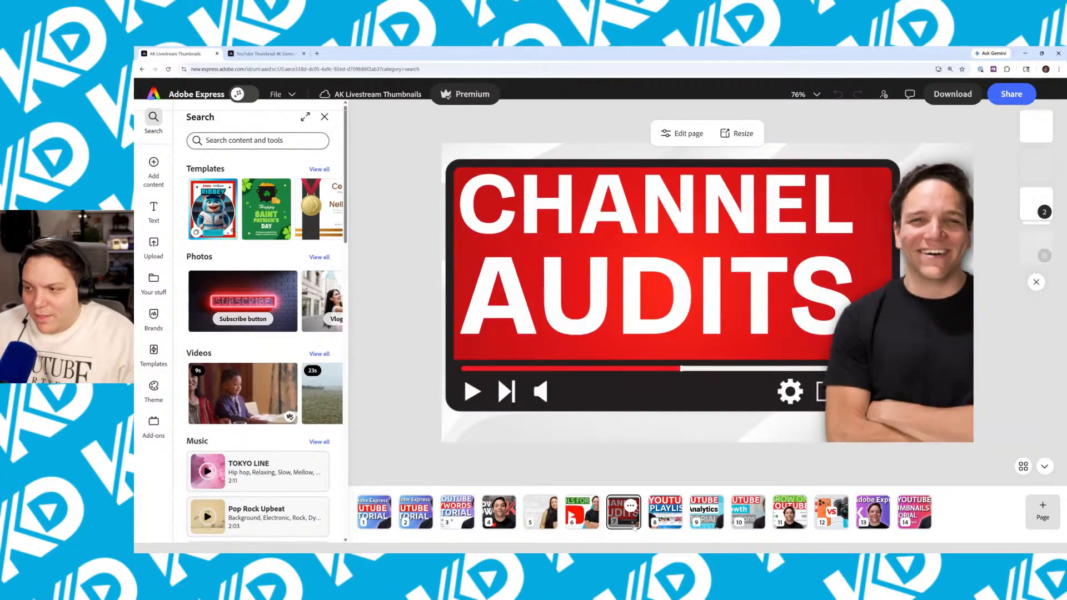
left_click(665, 516)
left_click(709, 520)
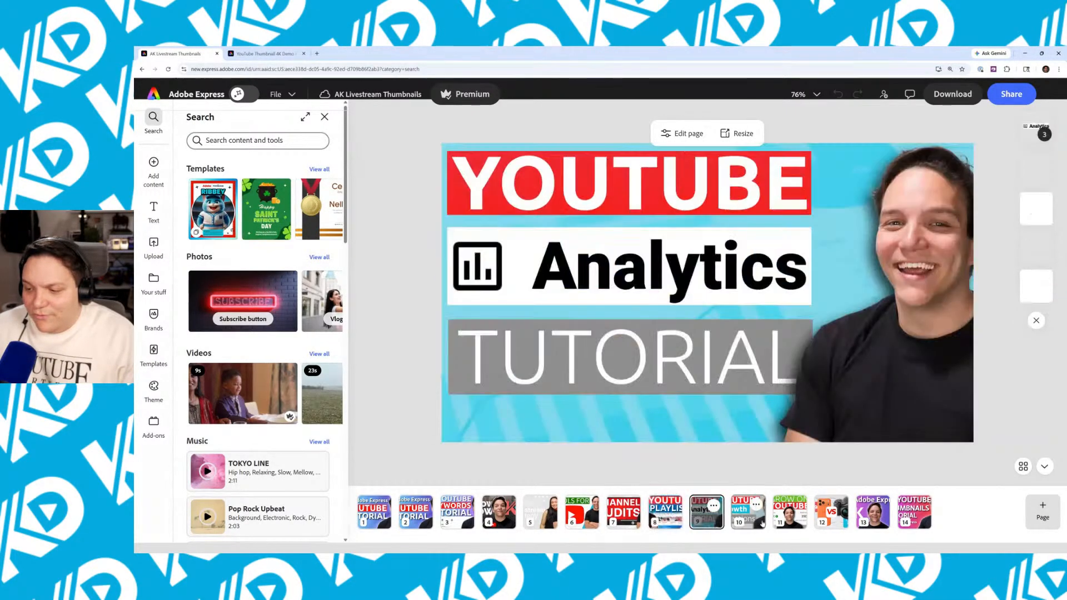
left_click(748, 515)
left_click(828, 519)
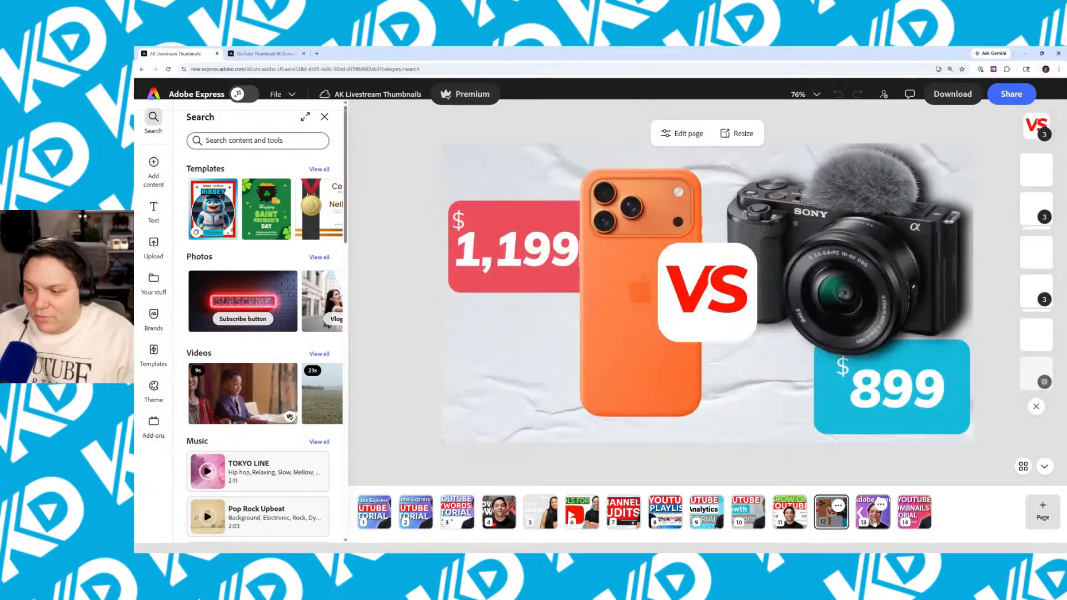
left_click(872, 515)
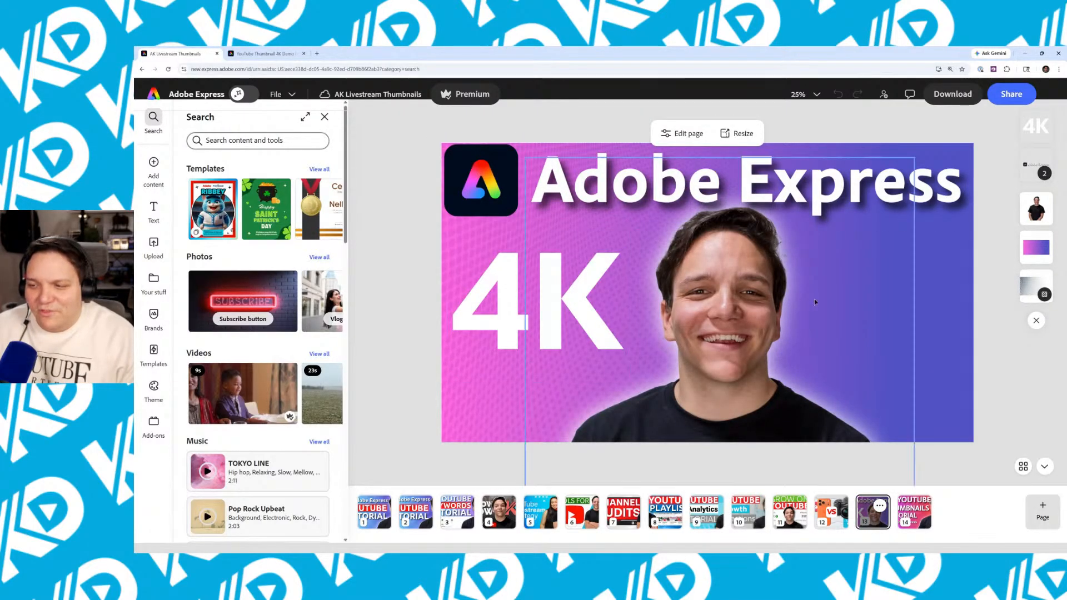
left_click(914, 513)
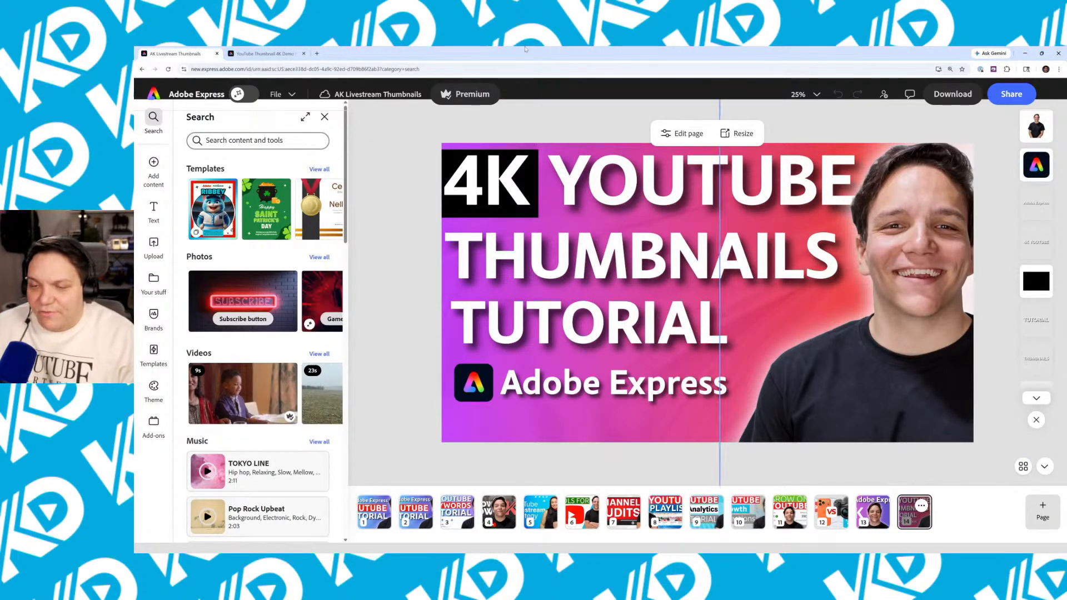
left_click(253, 53)
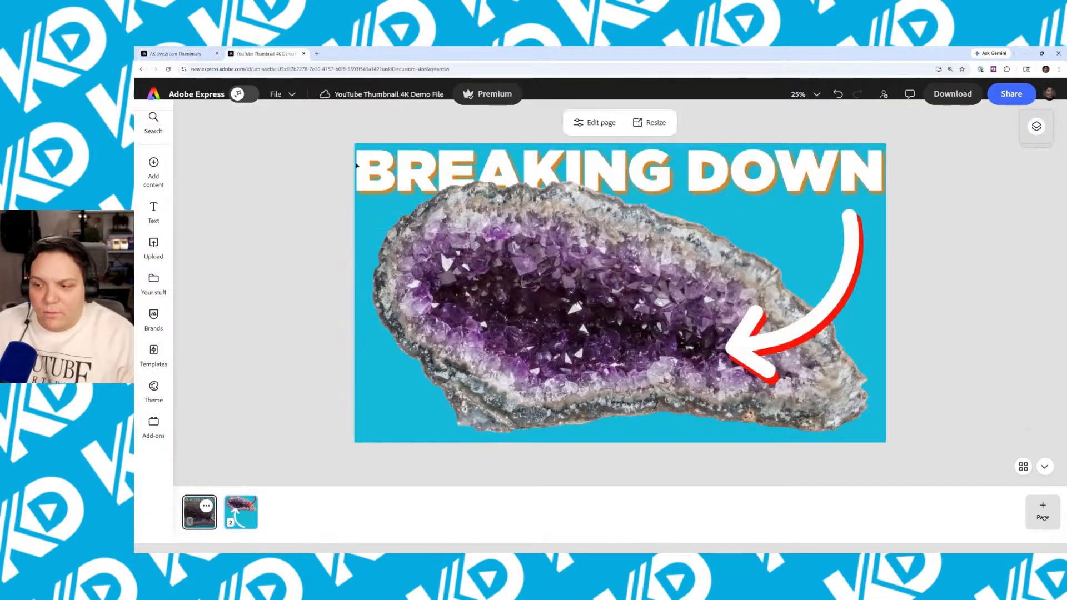
Insert a blank same-size 3840 × 2160 page and begin editing its title
left_click(1039, 514)
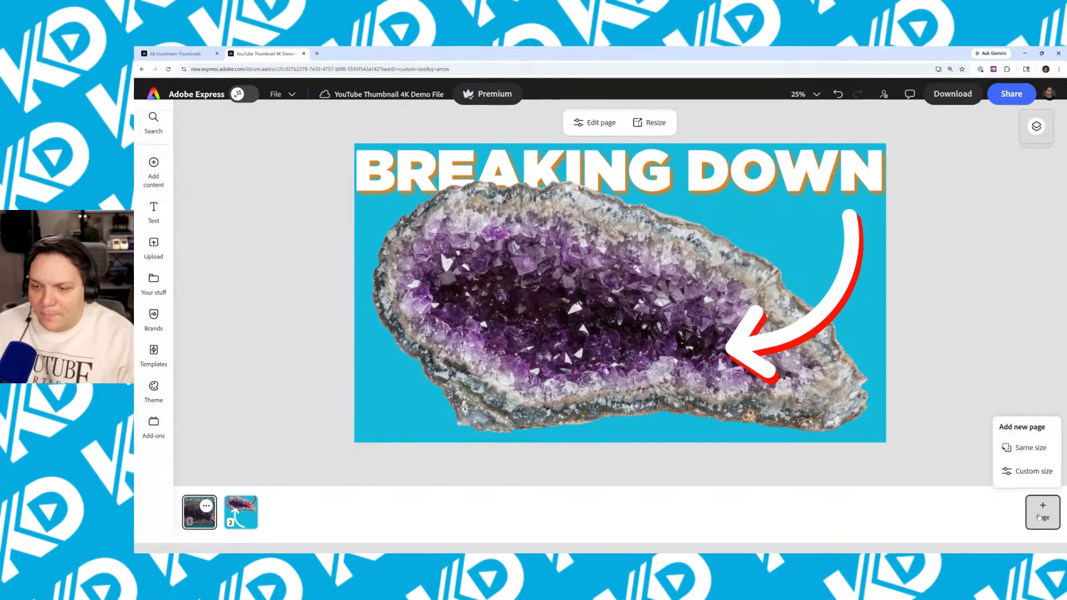
left_click(1030, 449)
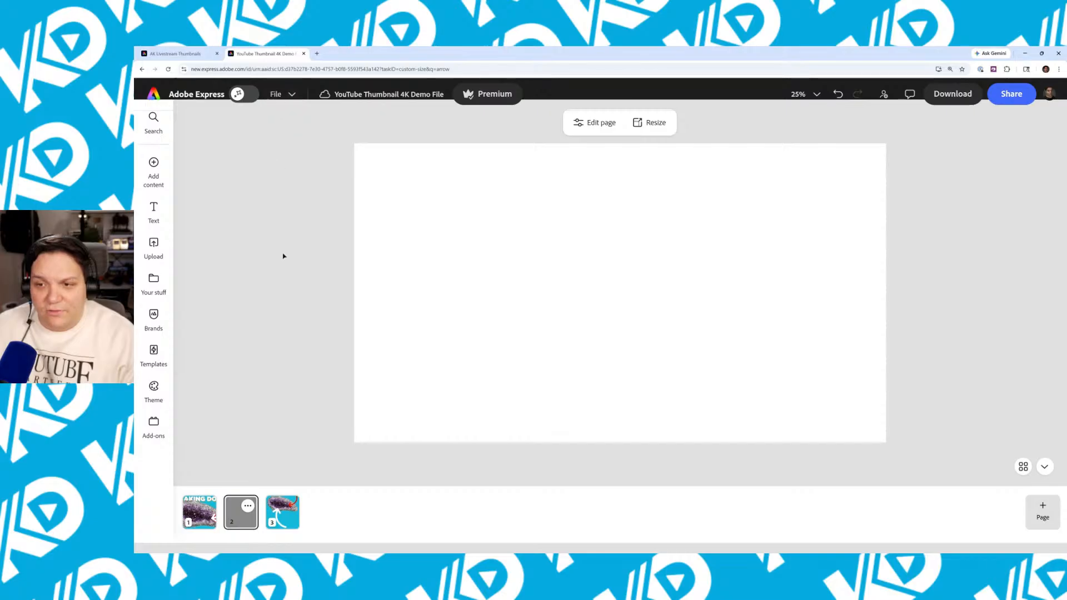
left_click(596, 123)
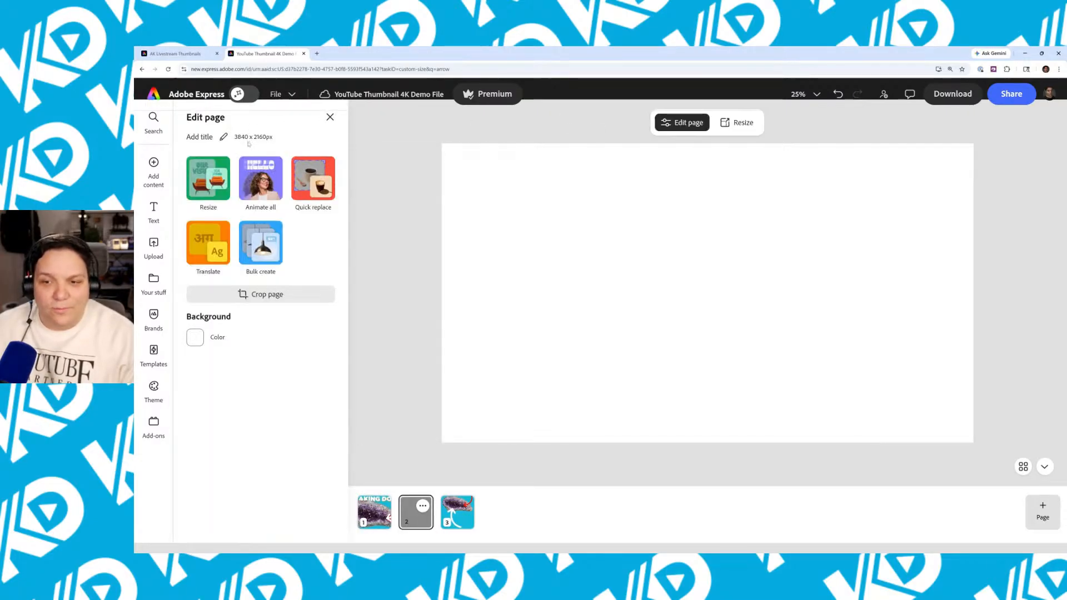
left_click(223, 137)
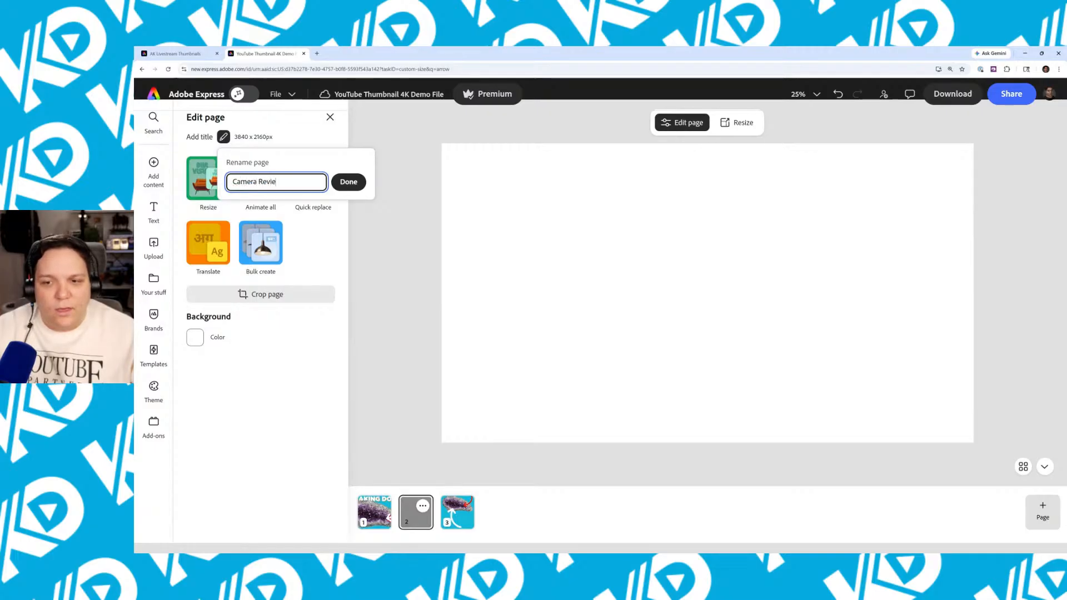
Title the page 'Camera Review Thumbnail' and set its background to cyan #14B9DC
key("Return")
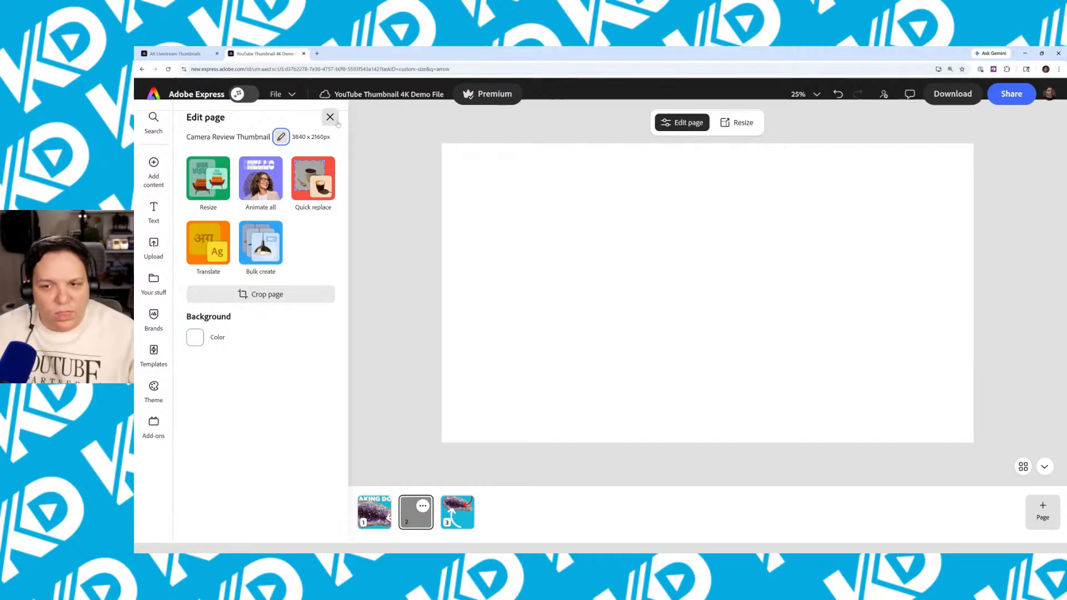
left_click(376, 186)
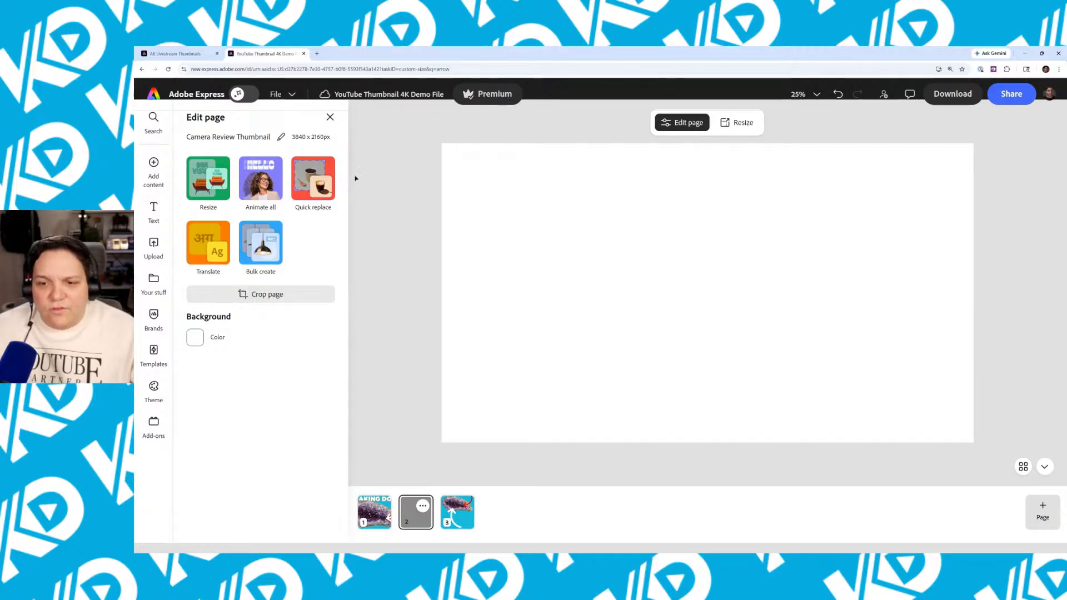
left_click(195, 338)
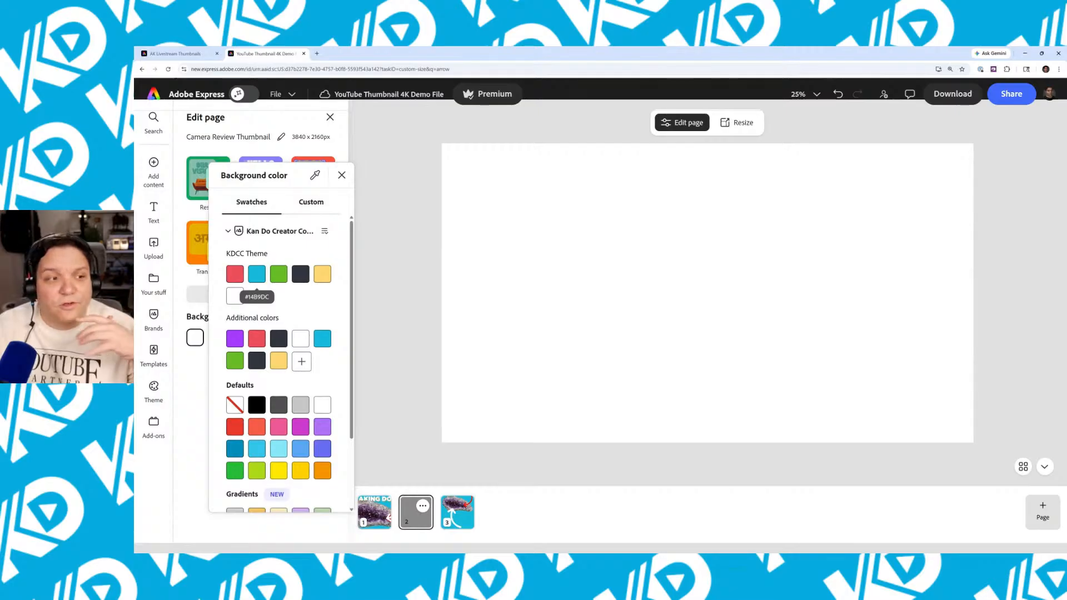
left_click(260, 280)
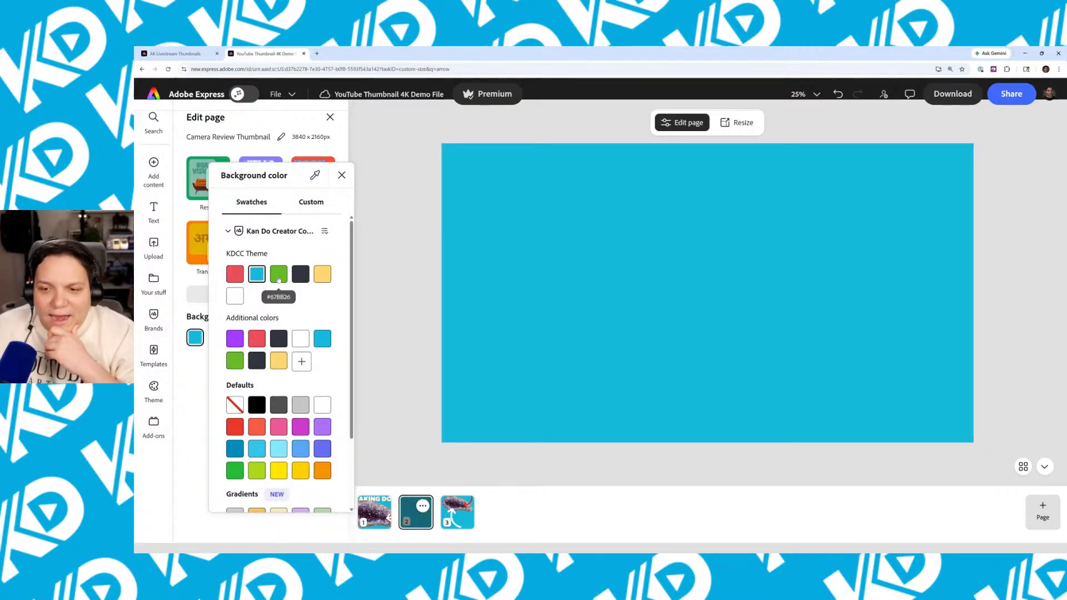
left_click(282, 279)
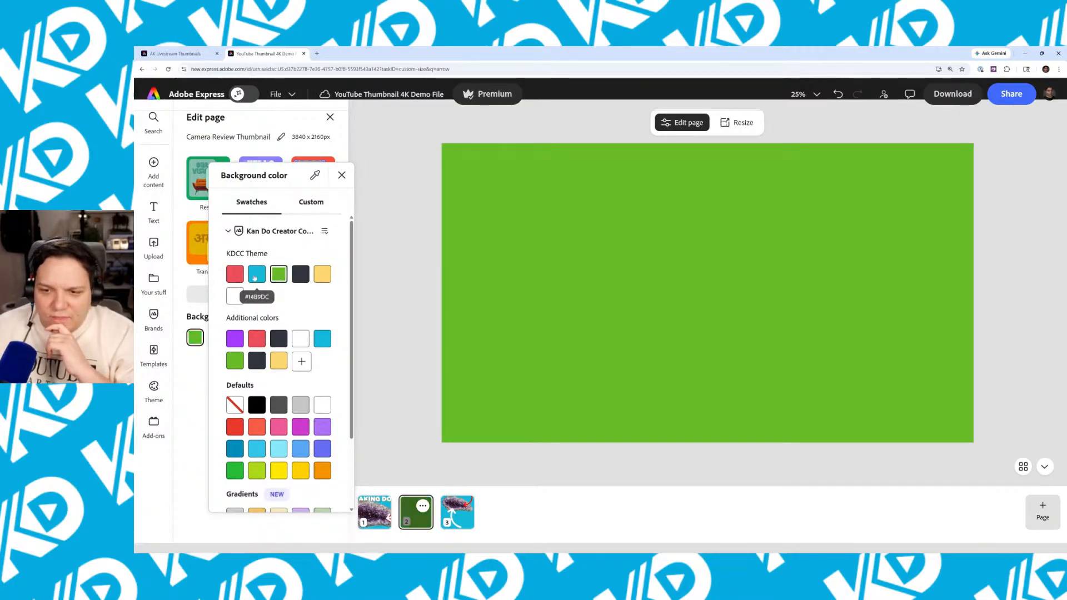
left_click(259, 279)
left_click(381, 234)
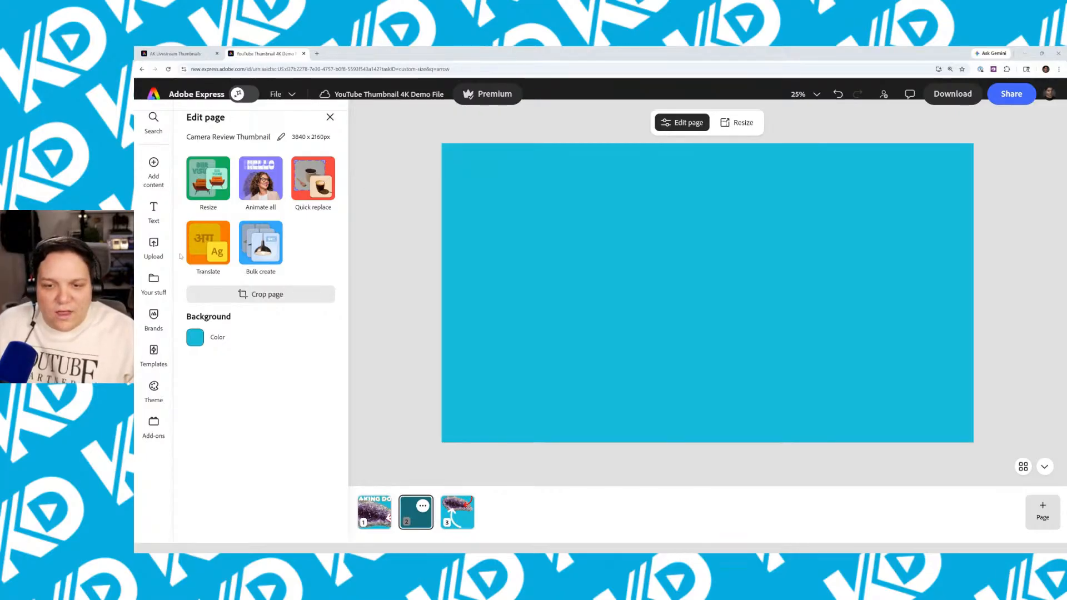
mouse_move(159, 172)
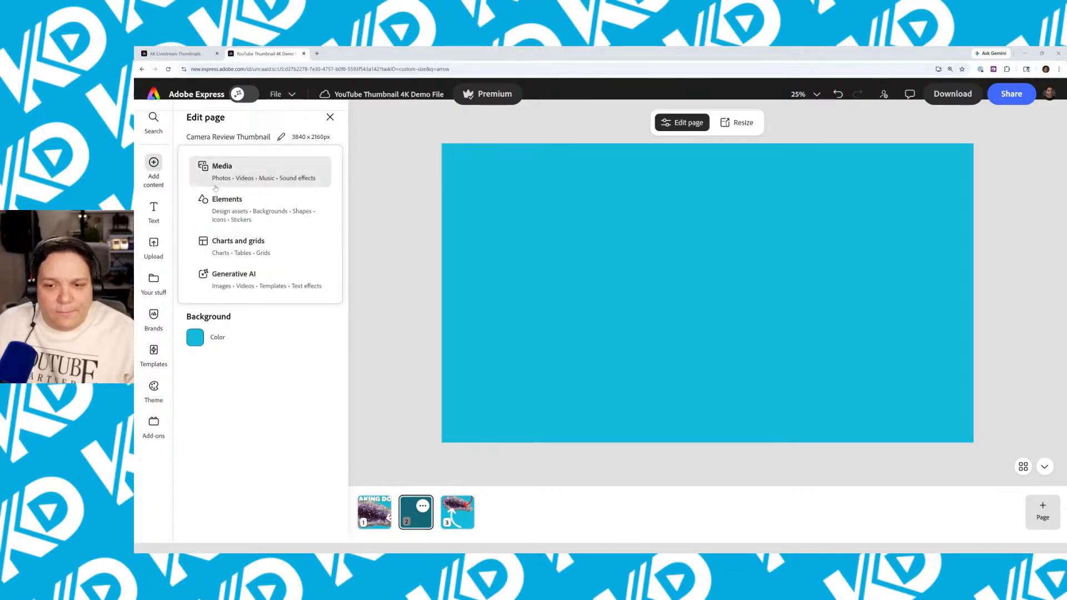
Add a filled square from Shapes and rotate it 45° into a diamond
left_click(232, 205)
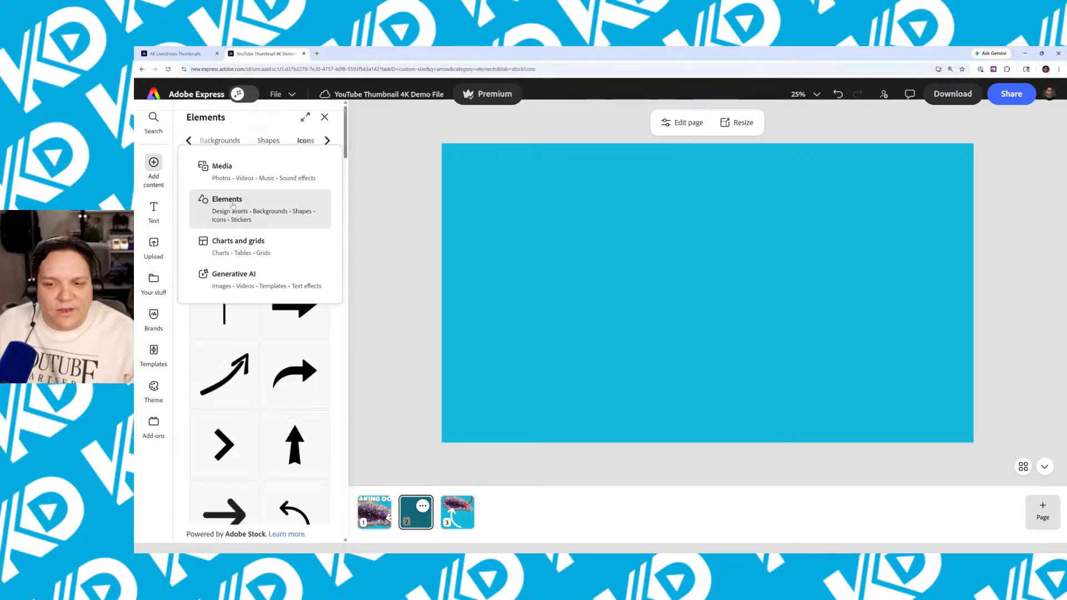
left_click(278, 145)
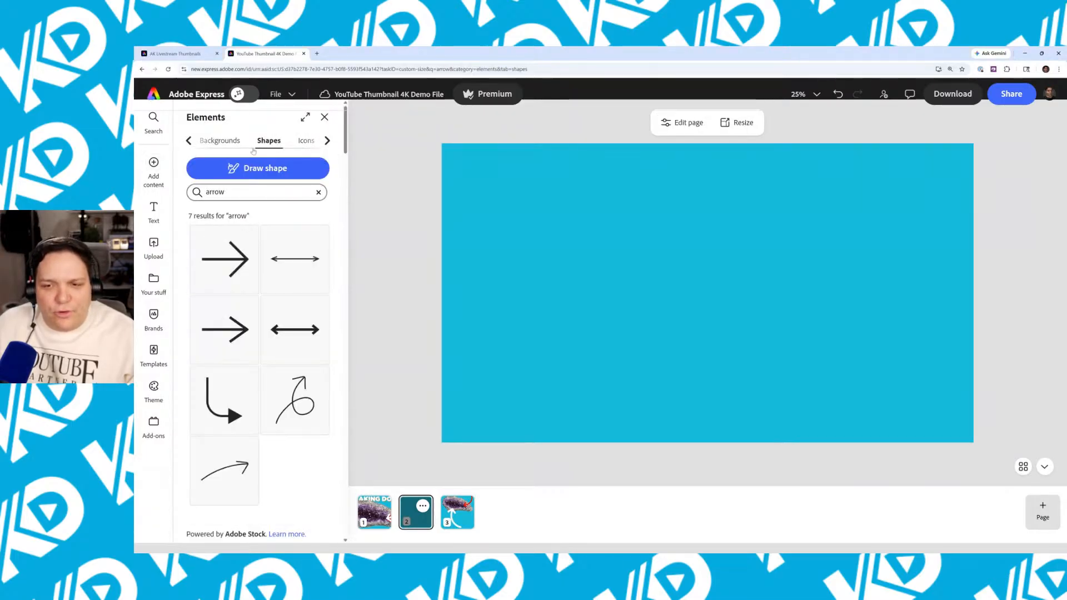
left_click(318, 193)
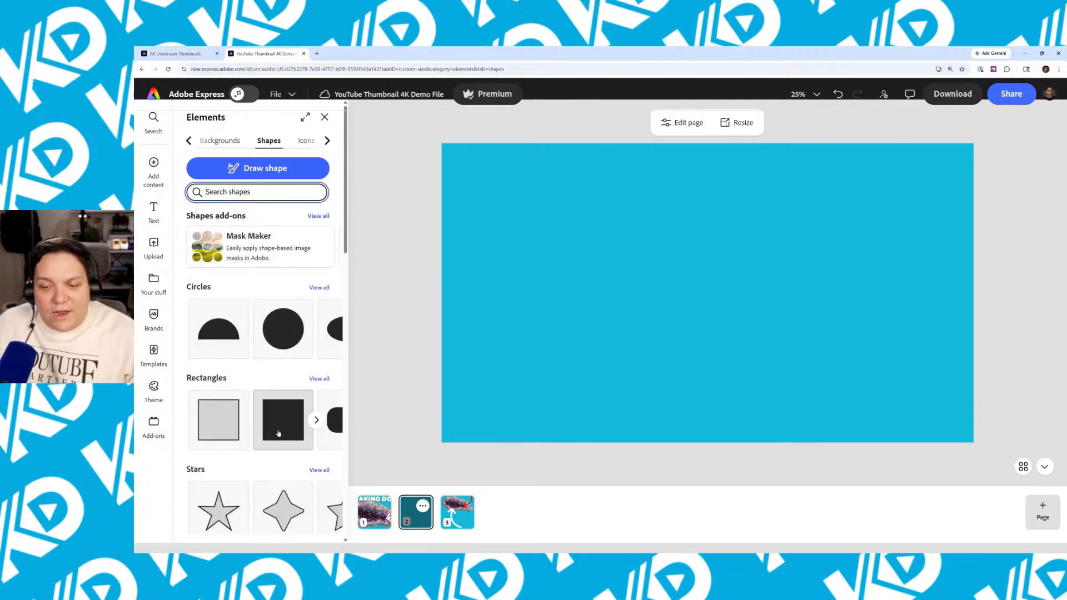
left_click(279, 433)
left_click(722, 296)
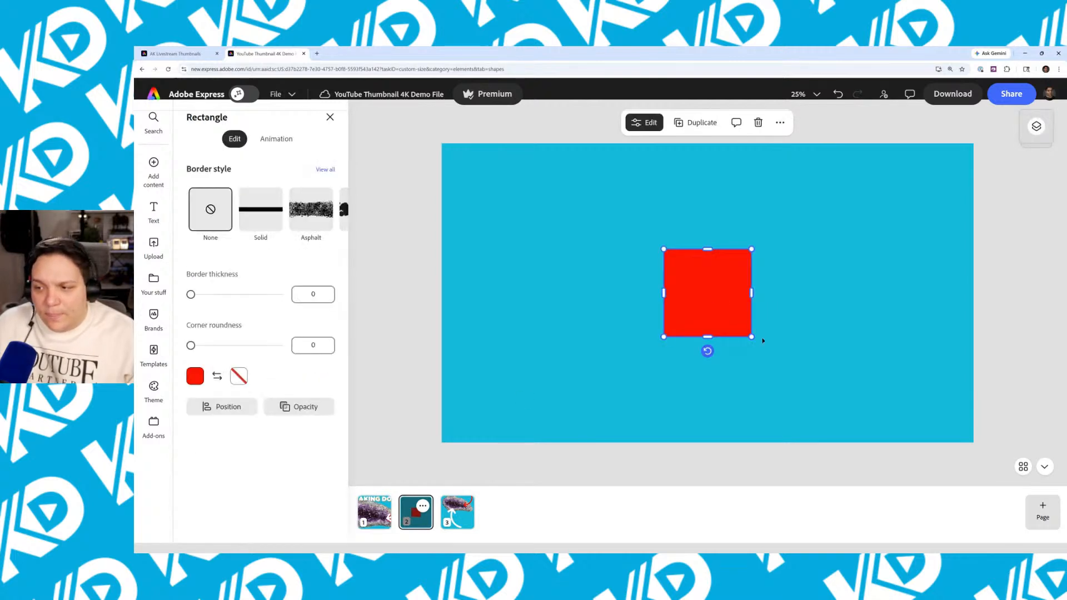
left_click_drag(713, 357, 538, 241)
Fill the diamond solid white at 100% opacity
left_click(195, 376)
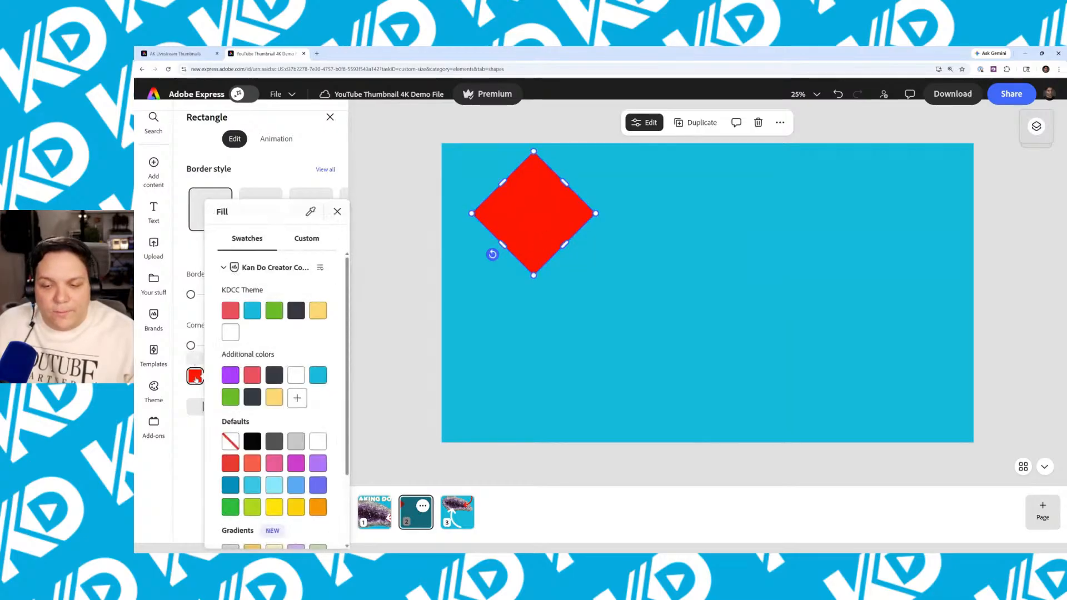
left_click(302, 377)
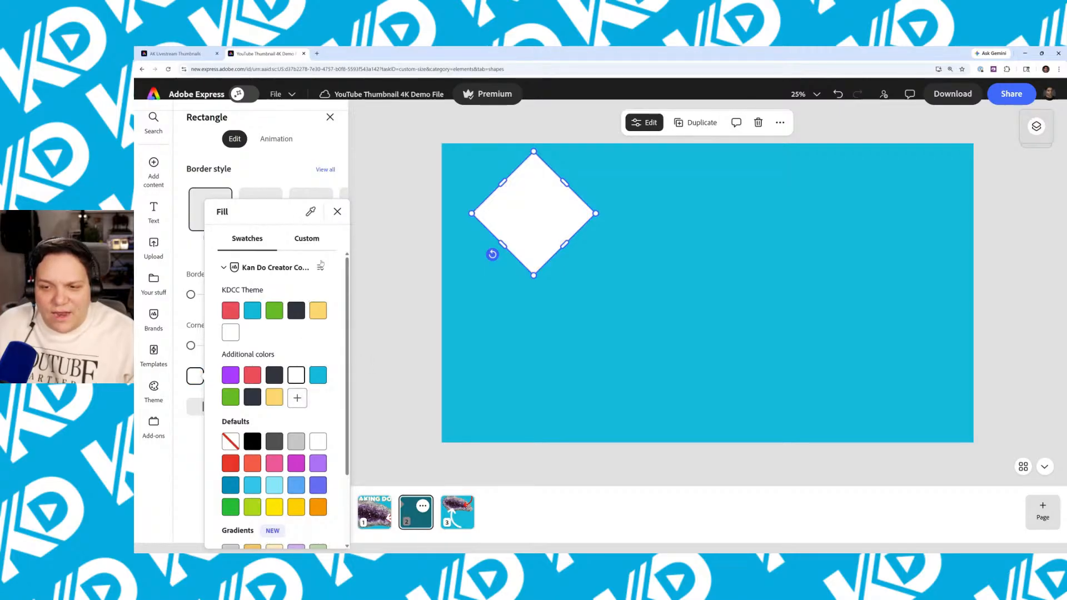
scroll(319, 355, "down", 3)
scroll(321, 278, "up", 3)
left_click(307, 245)
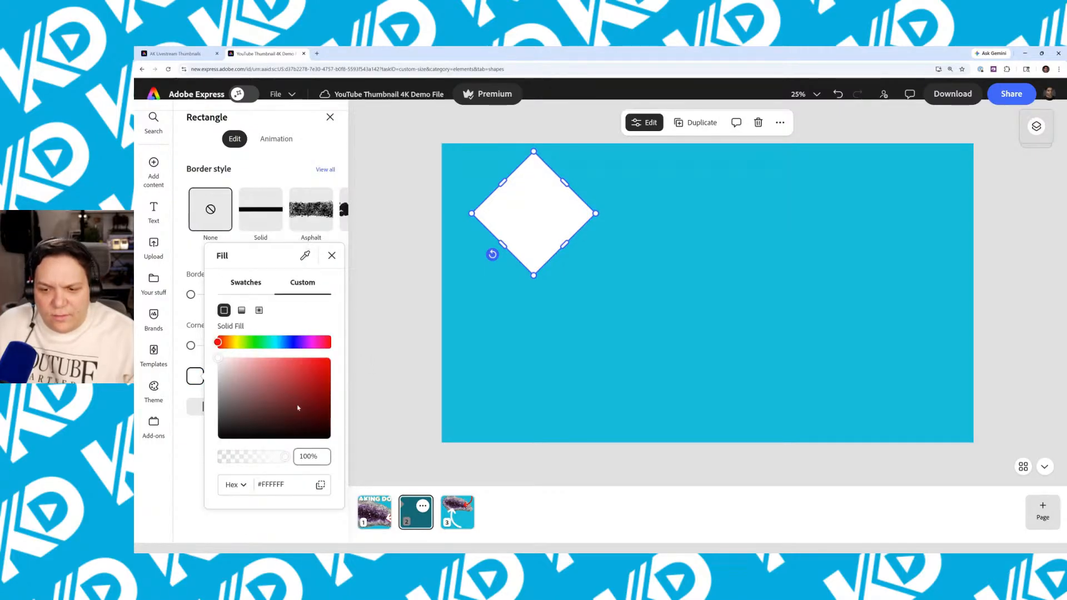
mouse_move(285, 457)
left_mouse_down()
mouse_move(246, 458)
mouse_move(285, 458)
left_mouse_up()
left_click(522, 240)
Duplicate the diamond twice to make a column of three
right_click(523, 239)
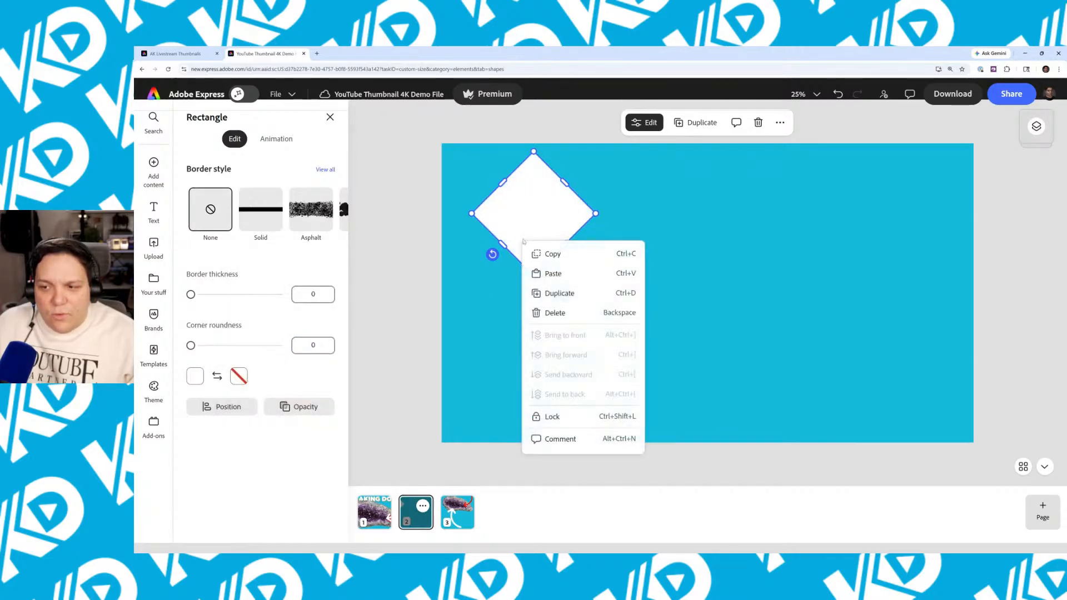
left_click(542, 293)
left_click_drag(546, 238, 532, 307)
right_click(539, 271)
left_click(572, 330)
left_click(562, 207)
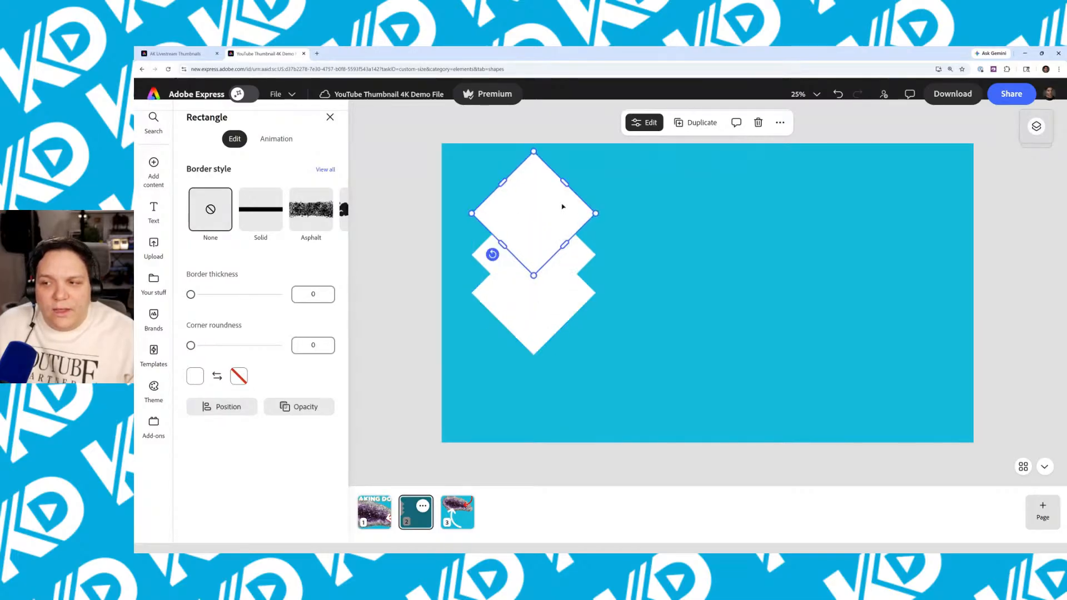
left_click(545, 317)
Add a fourth and fifth diamond copy beneath the stack
right_click(545, 317)
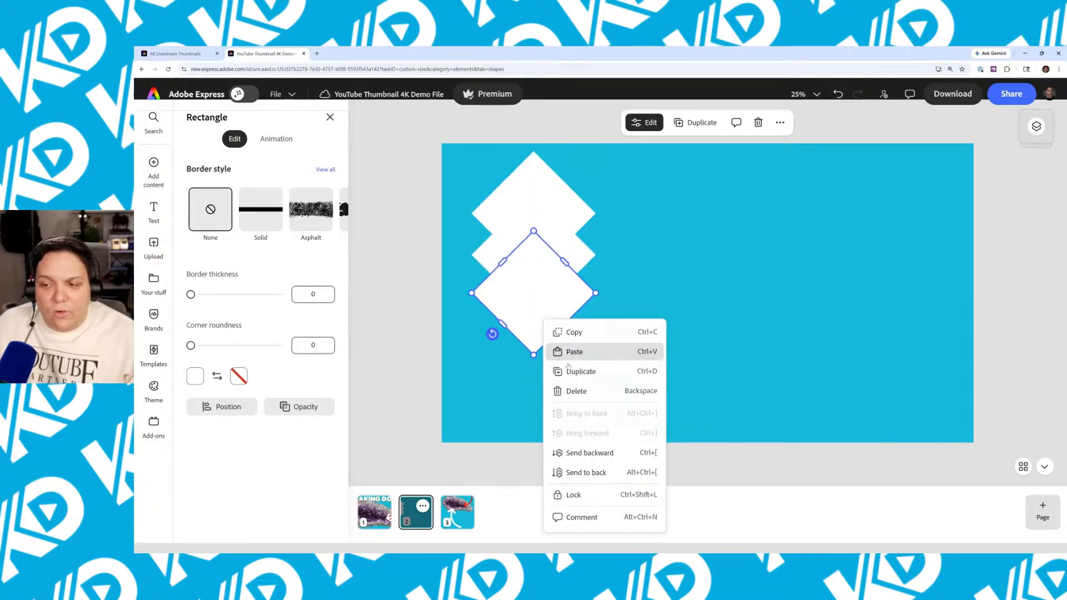
left_click(598, 380)
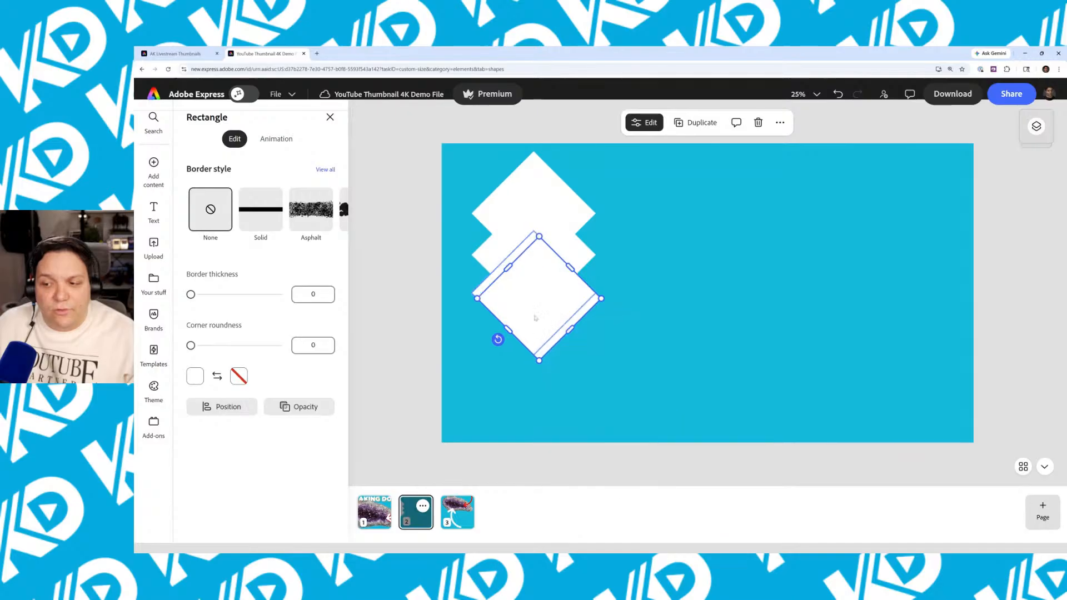
left_click_drag(530, 314, 526, 354)
right_click(548, 349)
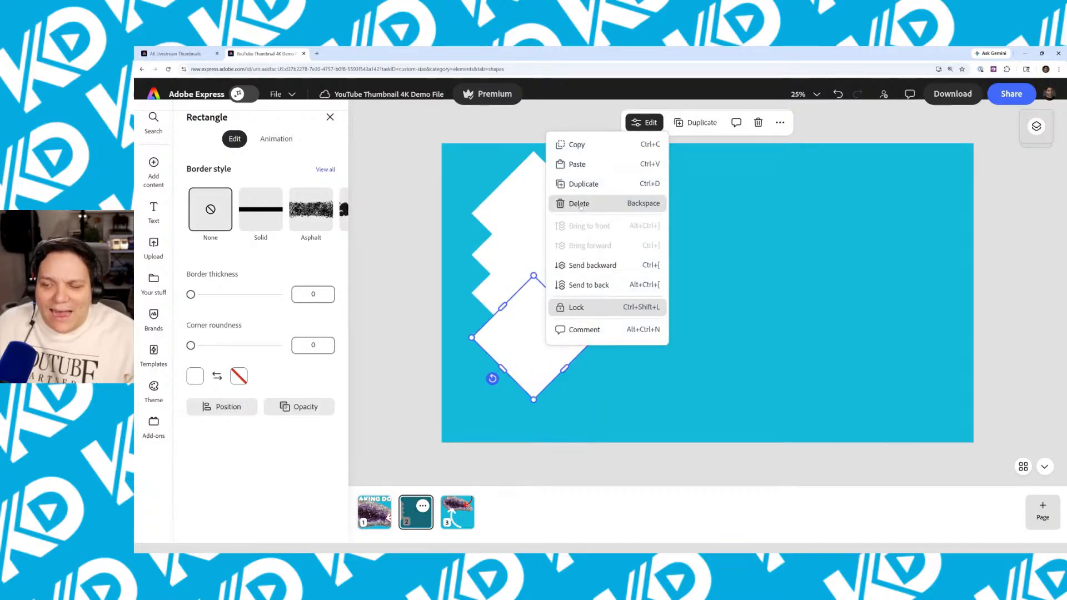
left_click(581, 184)
left_click_drag(548, 348, 536, 375)
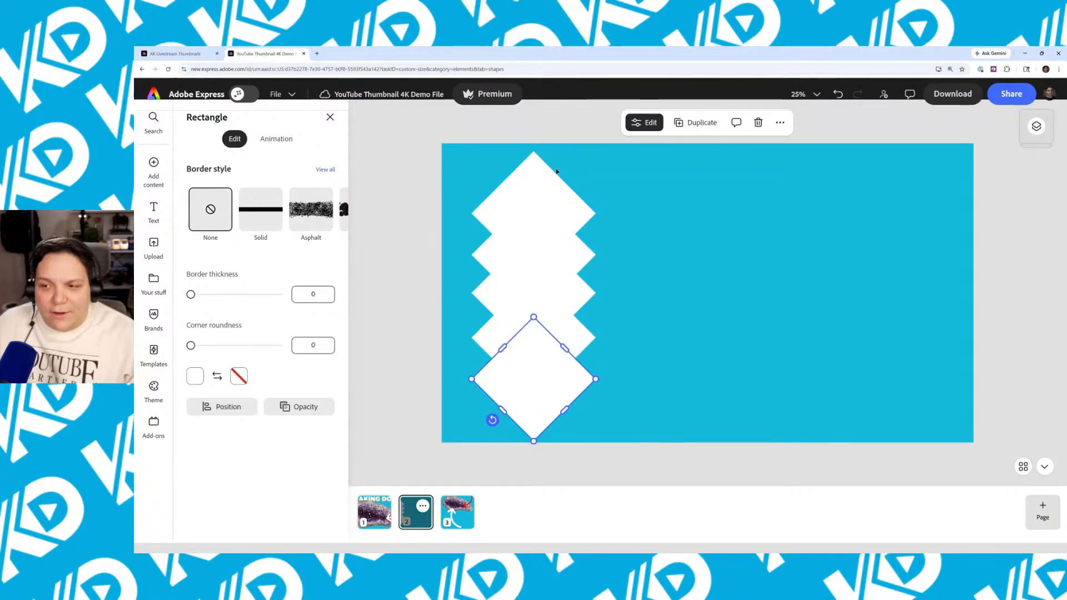
Nudge the diamonds so they snap into an even point-to-point column
left_click_drag(554, 172, 553, 246)
left_click_drag(567, 293, 567, 288)
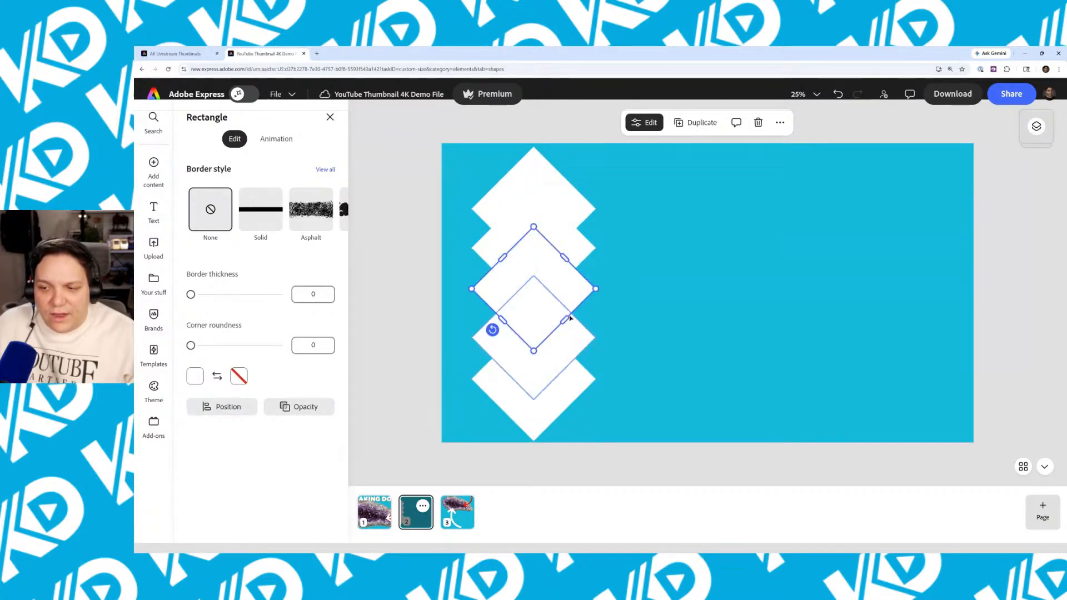
left_click_drag(572, 335, 572, 333)
left_click(576, 380)
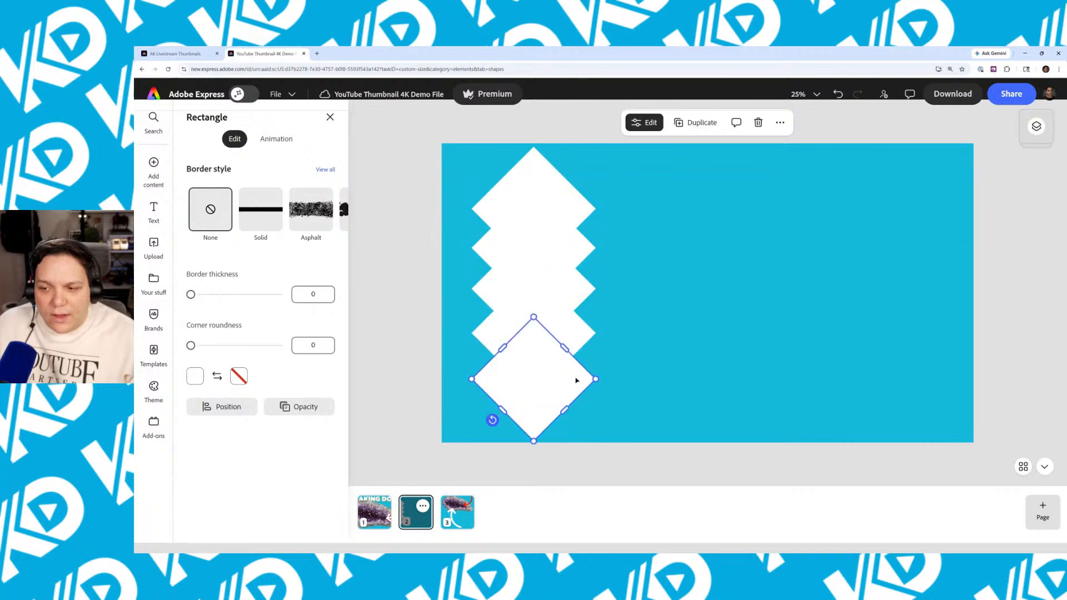
left_click(1028, 139)
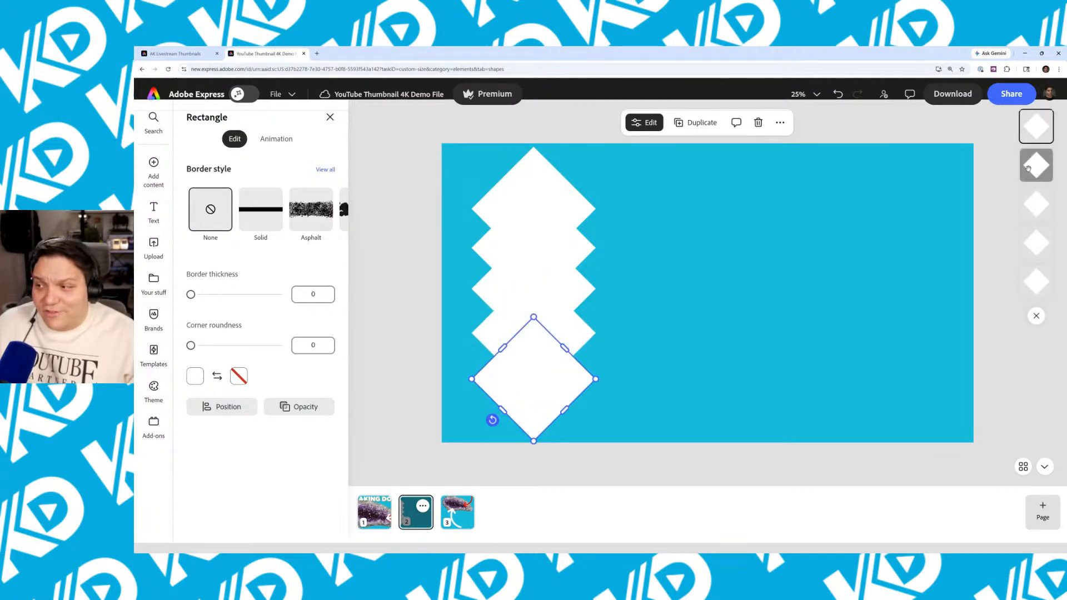
left_click(1035, 316)
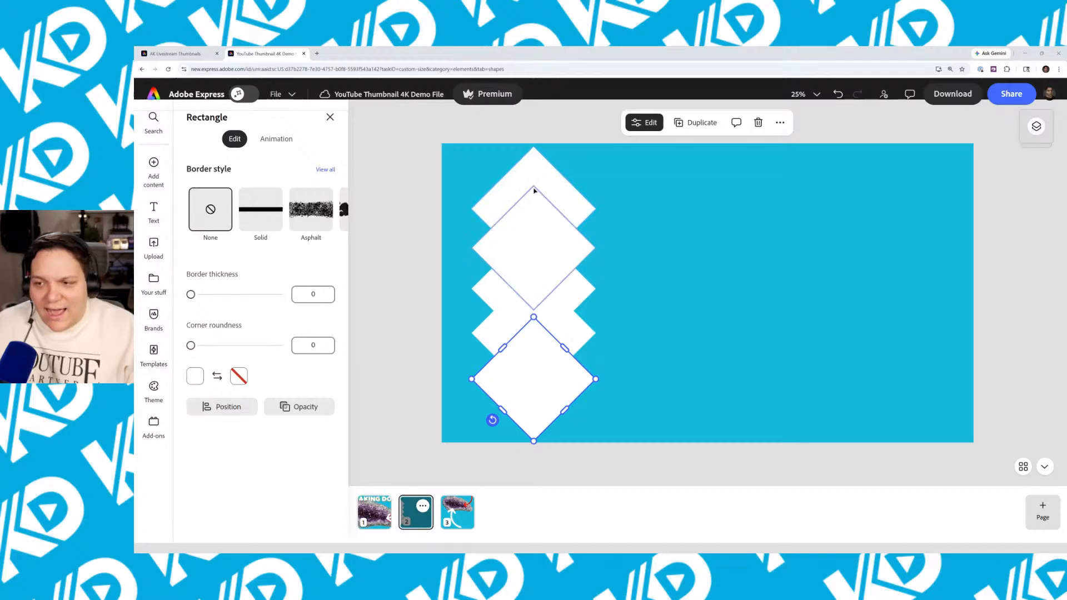
Select all five diamond layers in Layers and group them
left_click(1036, 126)
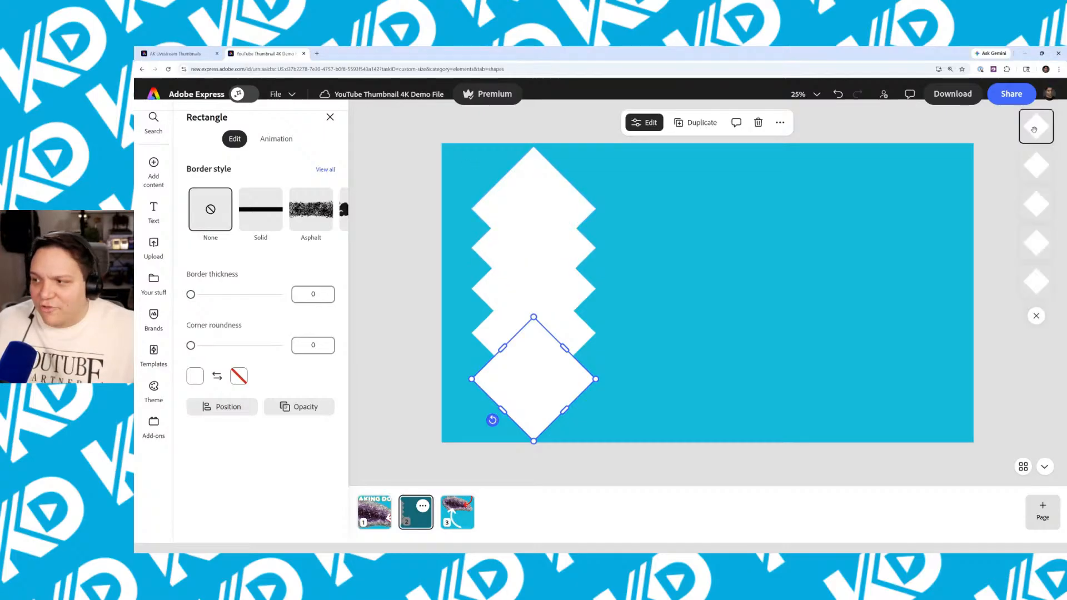
left_click(1037, 287)
left_click(1037, 286, "shift")
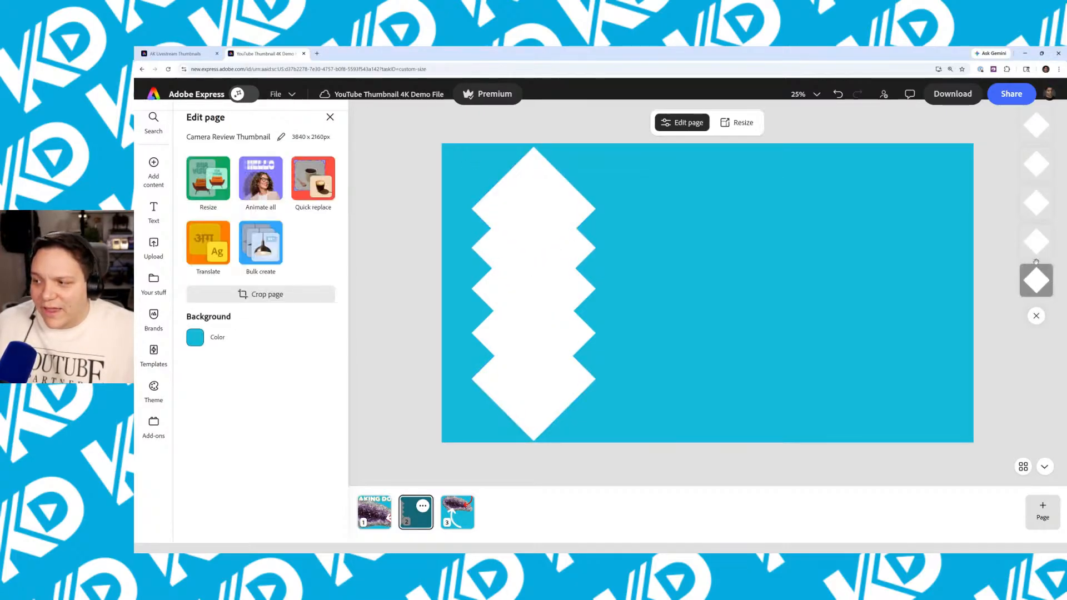
left_click(1037, 243, "shift")
left_click(1036, 281, "shift")
left_click(1035, 210, "shift")
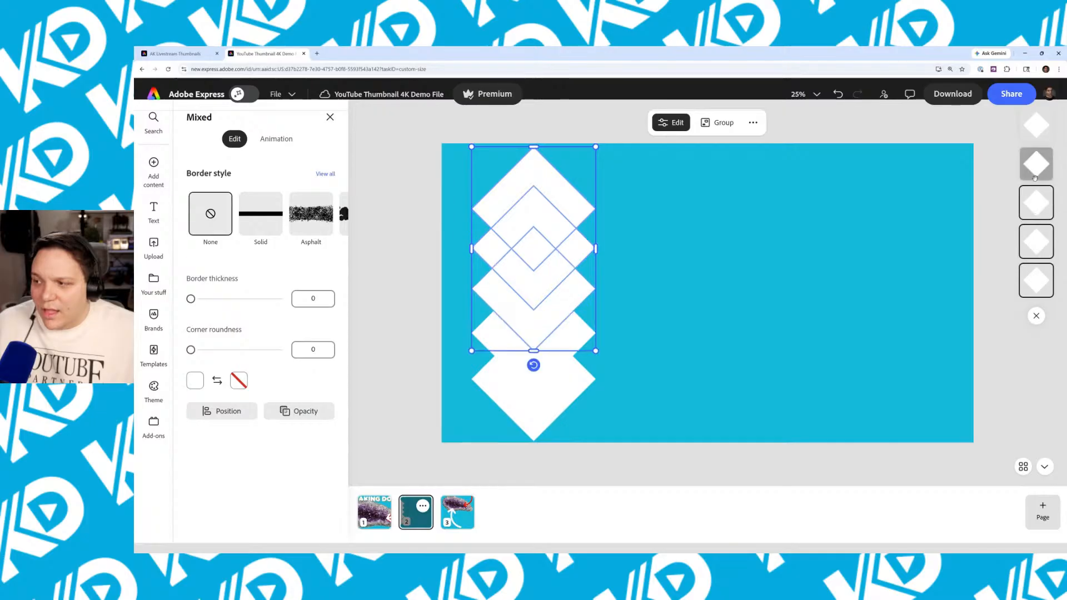
left_click(1036, 165, "shift")
left_click(1030, 136, "shift")
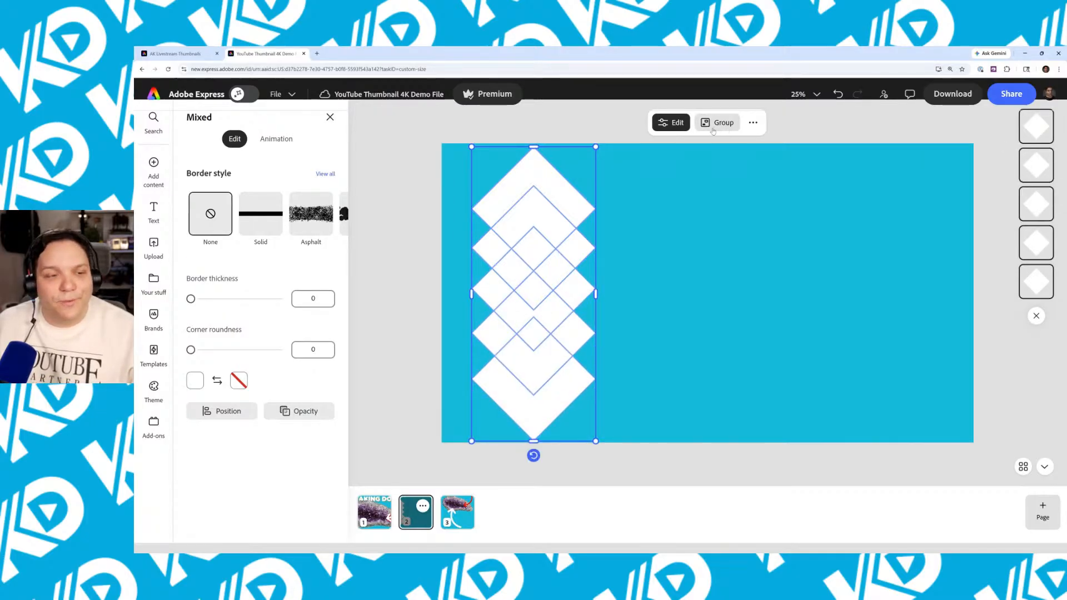
left_click(718, 123)
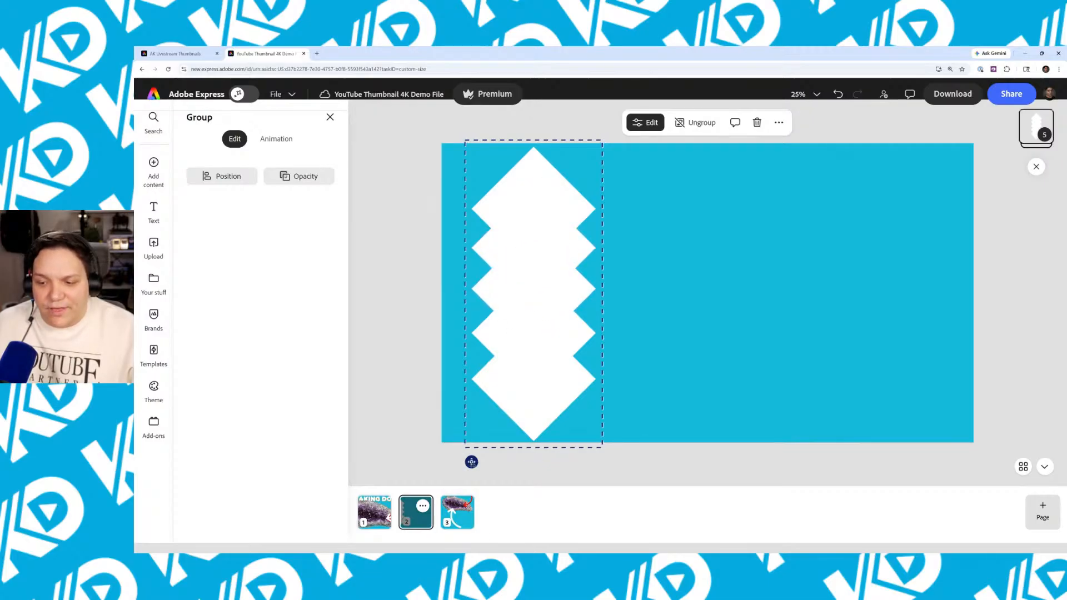
Place the diamond group along the left edge, undoing stray moves of single diamonds
left_click_drag(471, 462, 645, 463)
left_click(1036, 129)
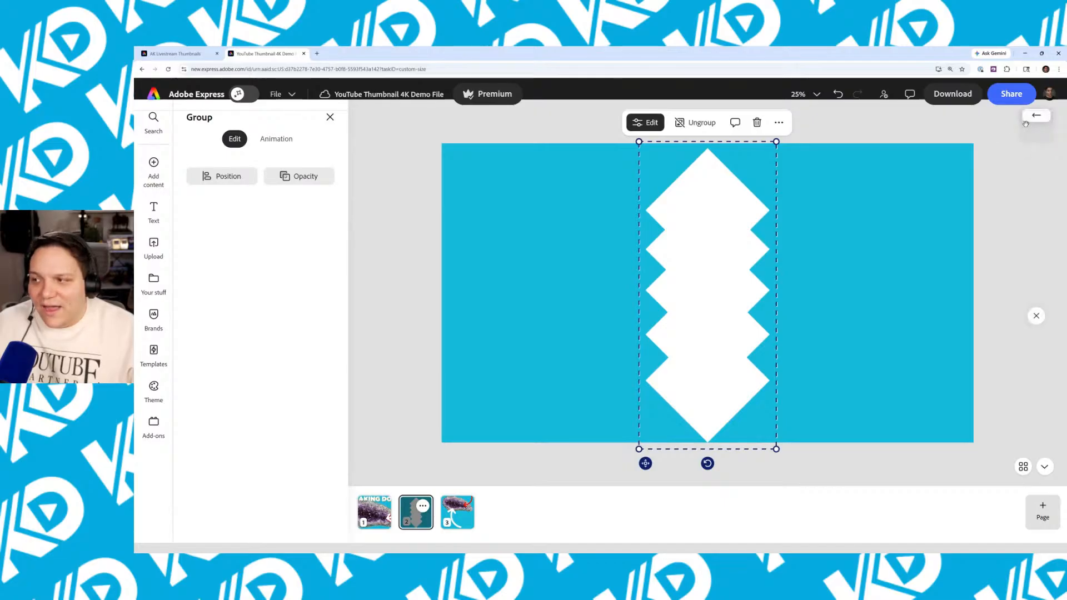
left_click(1036, 143)
left_click_drag(699, 400, 629, 400)
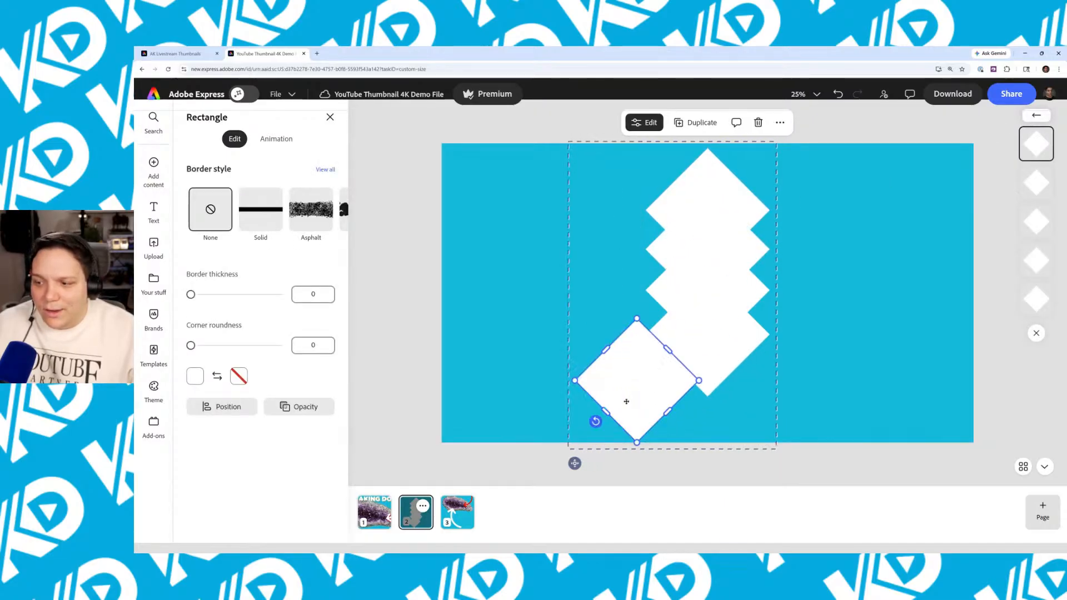
left_click_drag(711, 347, 658, 347)
left_click(839, 95)
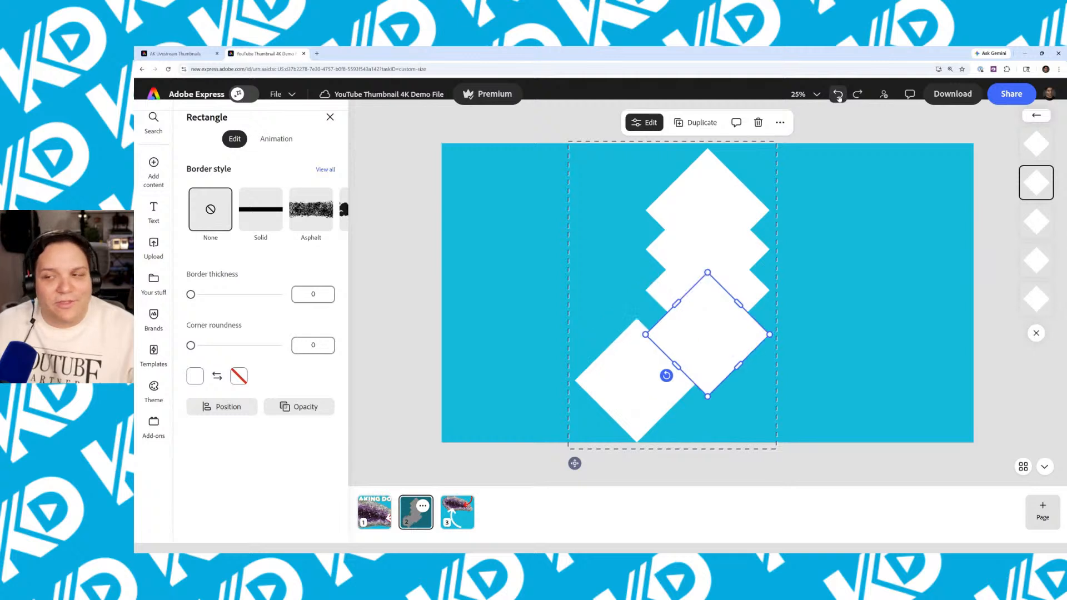
left_click(838, 96)
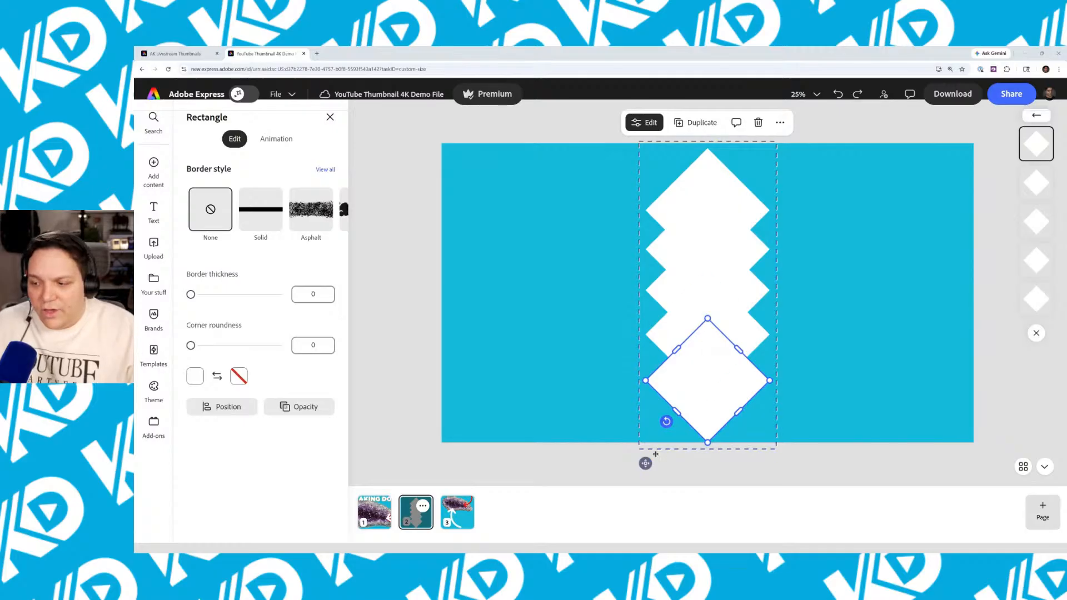
left_click_drag(645, 463, 474, 461)
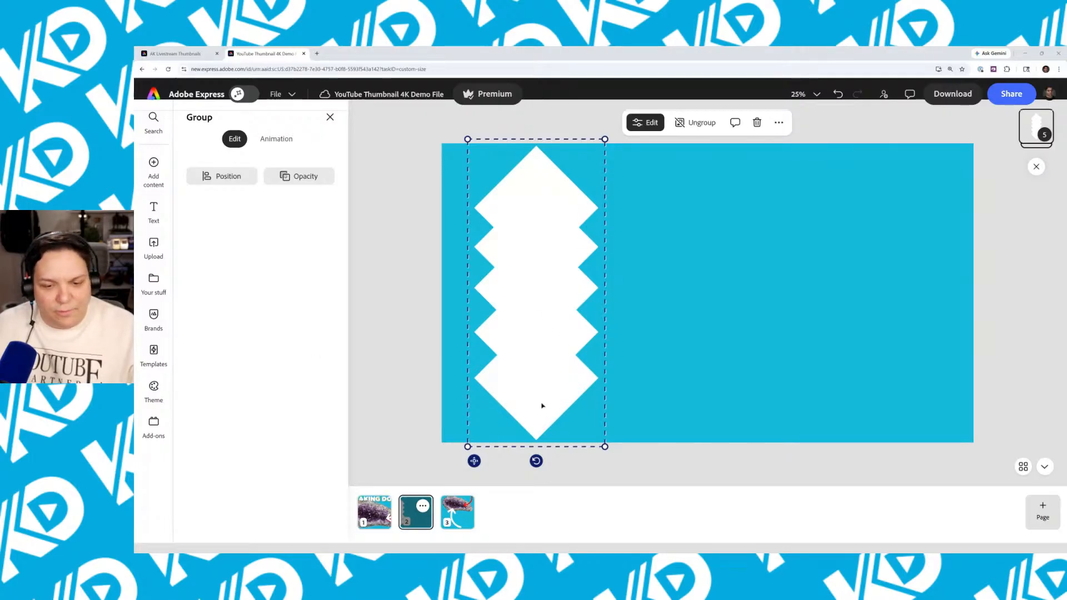
Set the diamond group's blend mode to Screen and its opacity to 51%
left_click(285, 177)
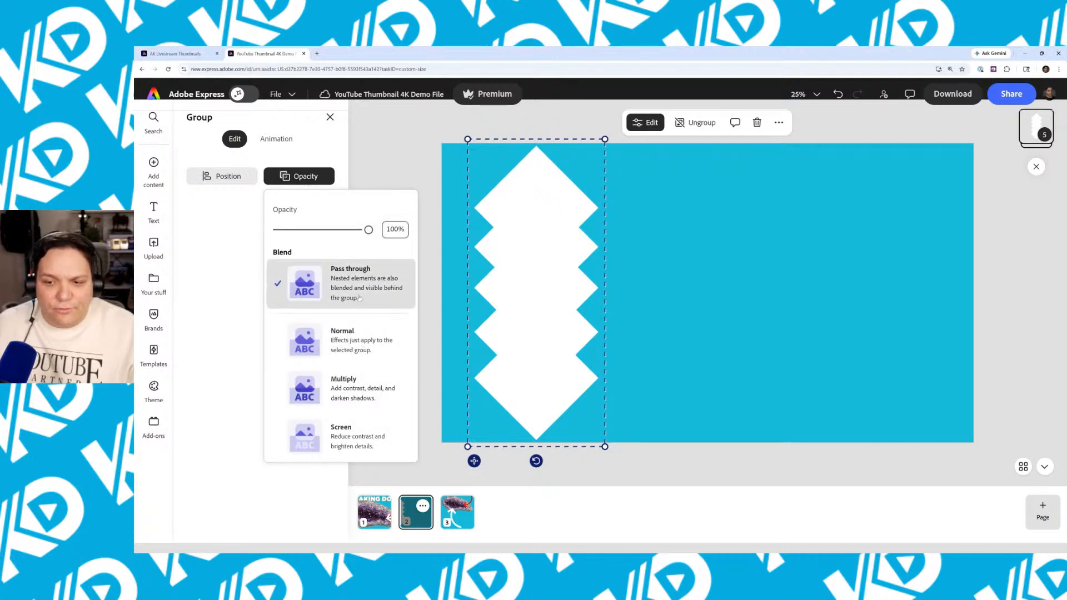
left_click(376, 442)
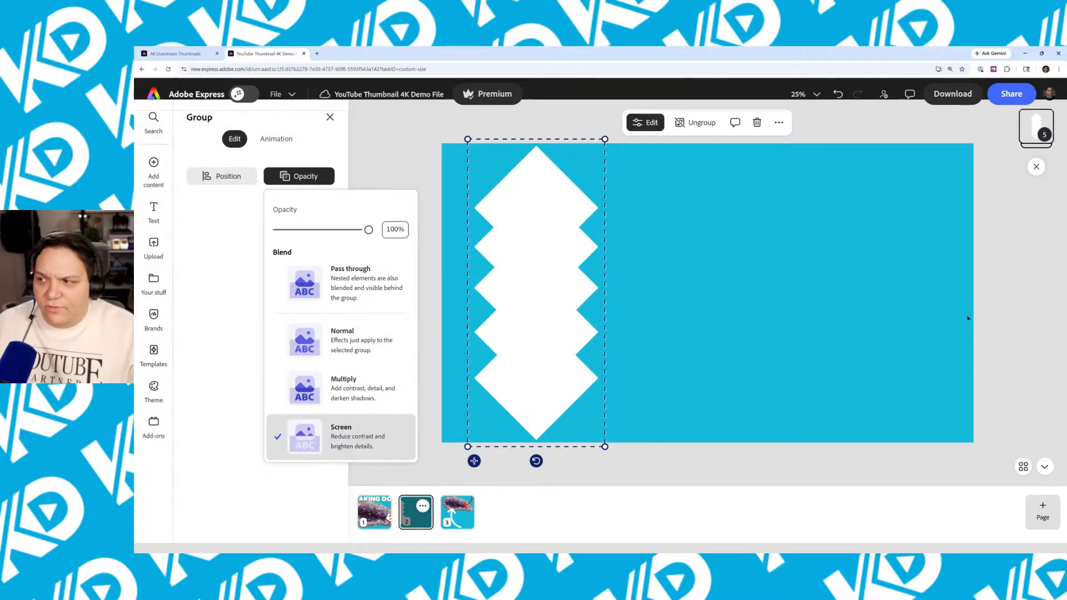
left_click(994, 309)
left_click(548, 293)
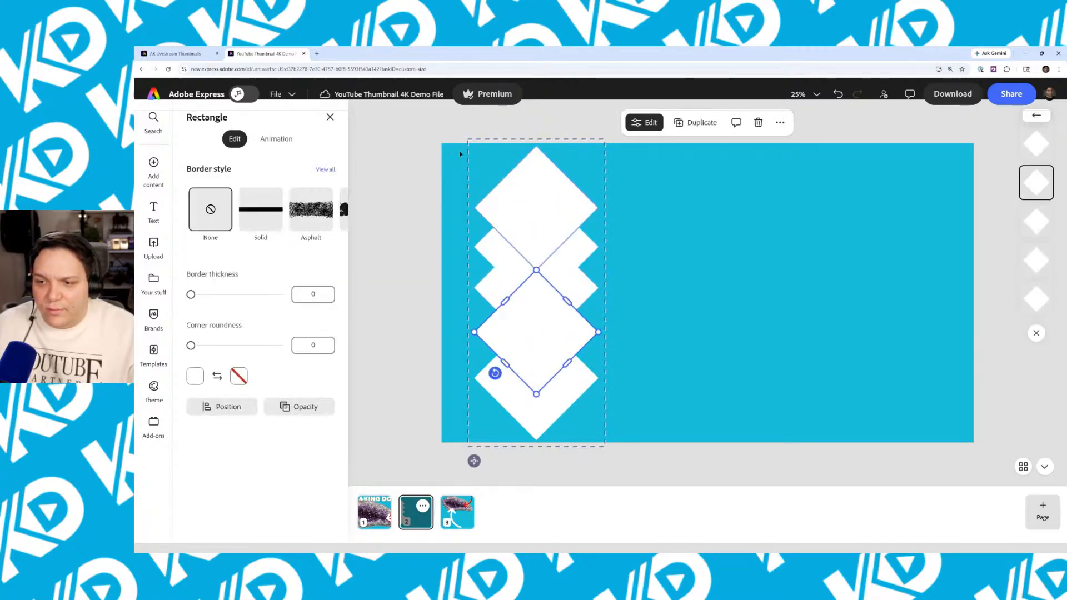
left_click(435, 145)
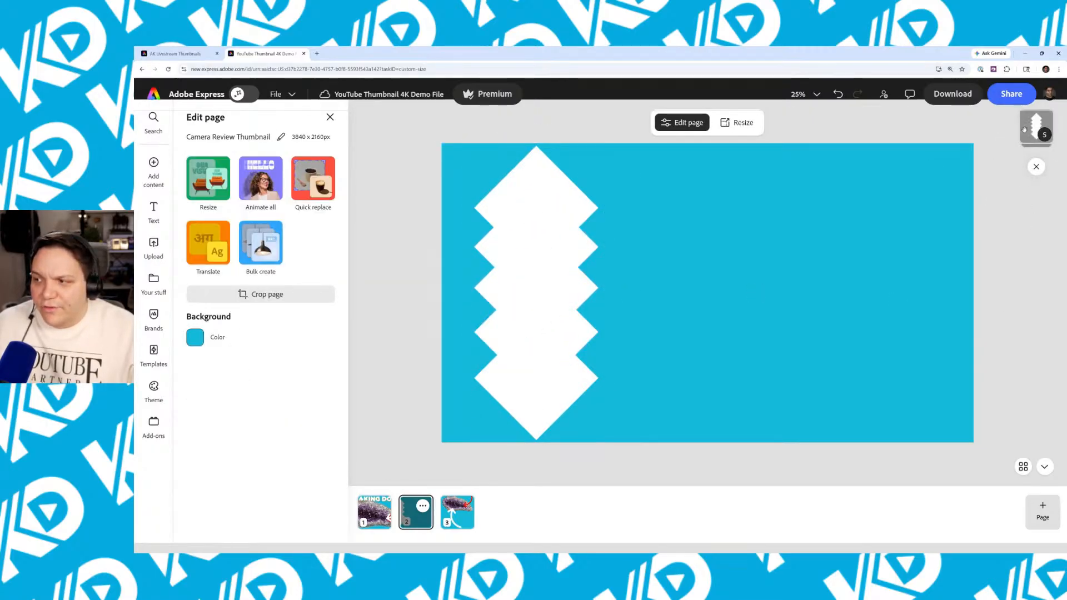
left_click(540, 217)
left_click(300, 176)
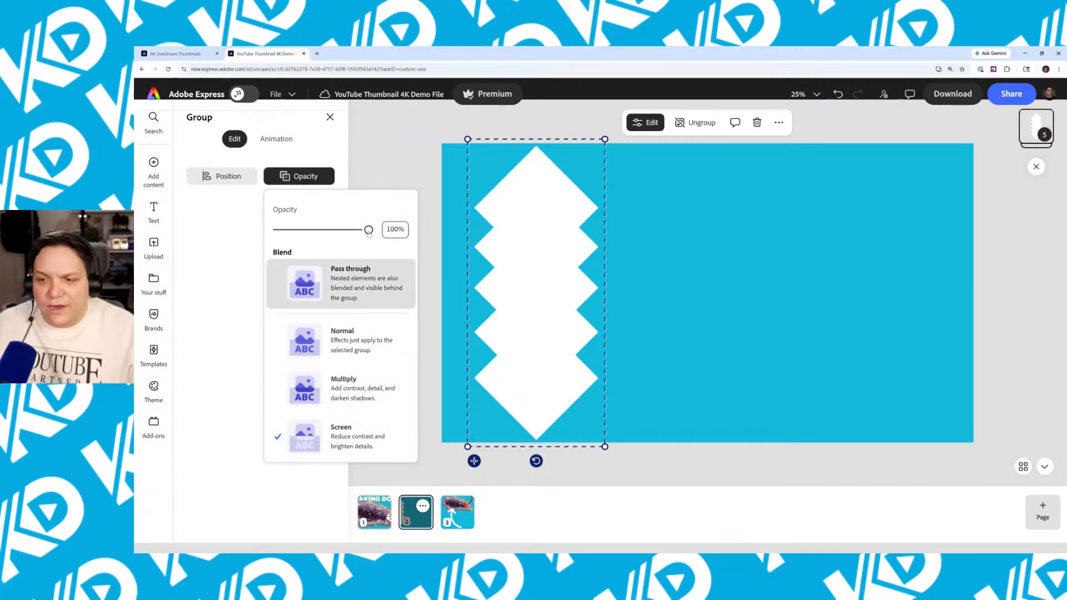
left_click_drag(368, 231, 324, 232)
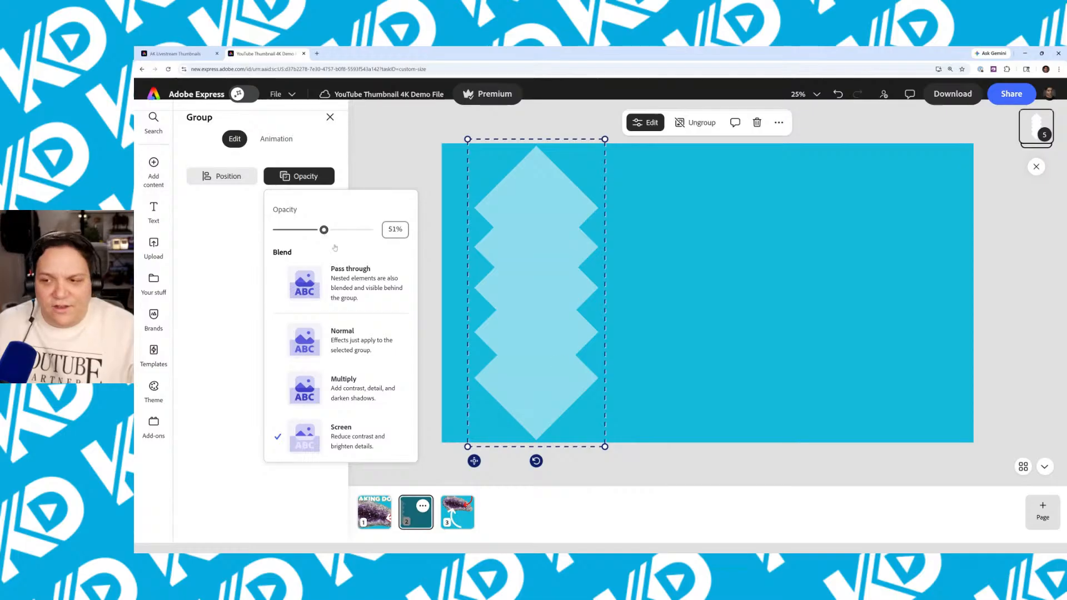
Enlarge the diamond group, move it against the left edge, and duplicate it
left_click_drag(605, 446, 689, 483)
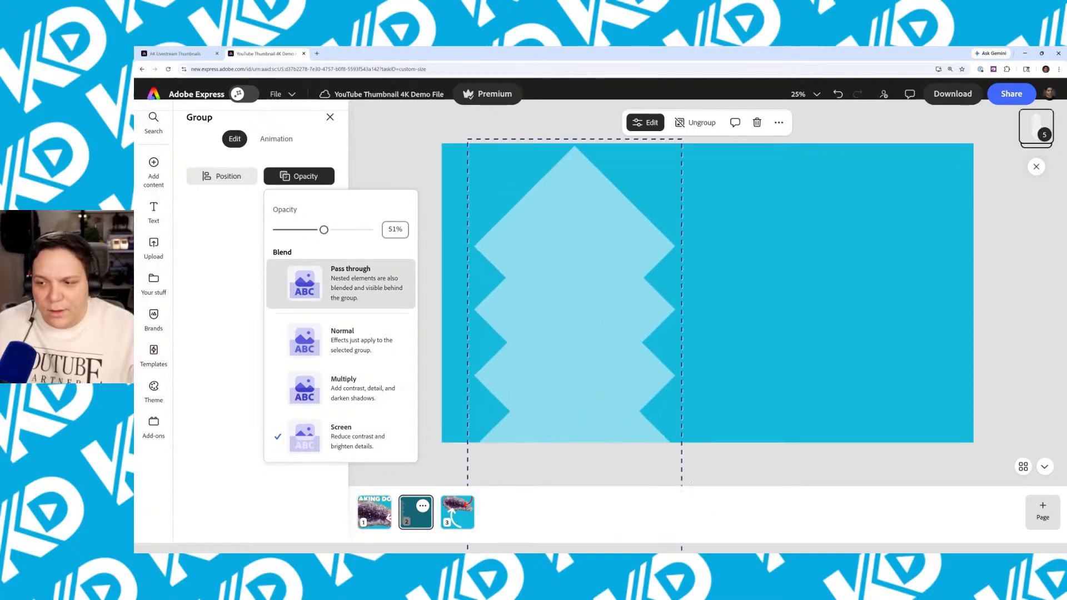
left_click_drag(474, 124, 456, 82)
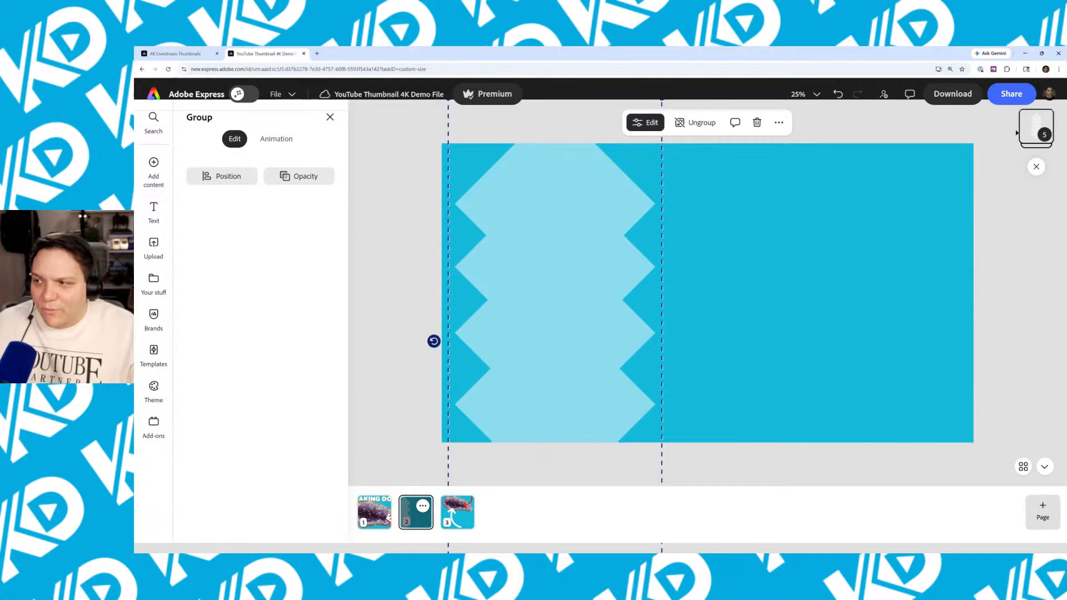
left_click(778, 122)
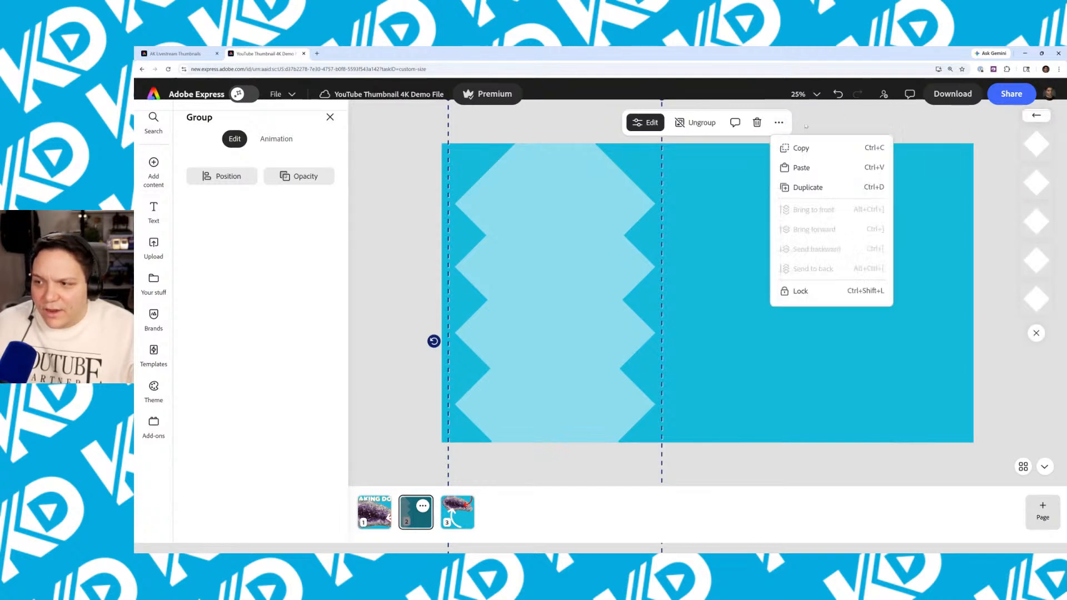
left_click(814, 187)
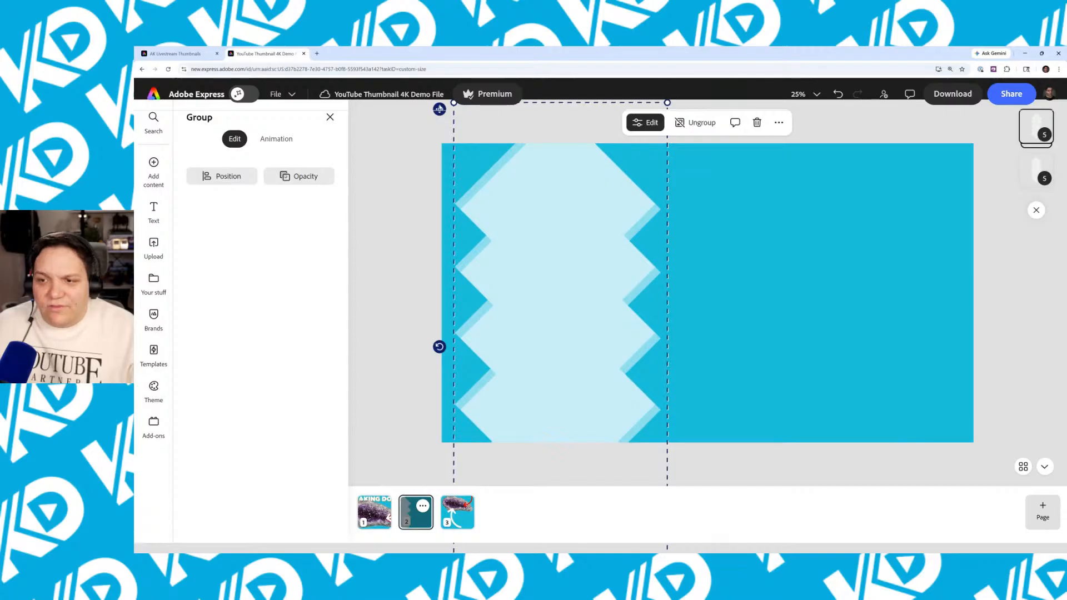
left_click(374, 172)
left_click(1037, 128)
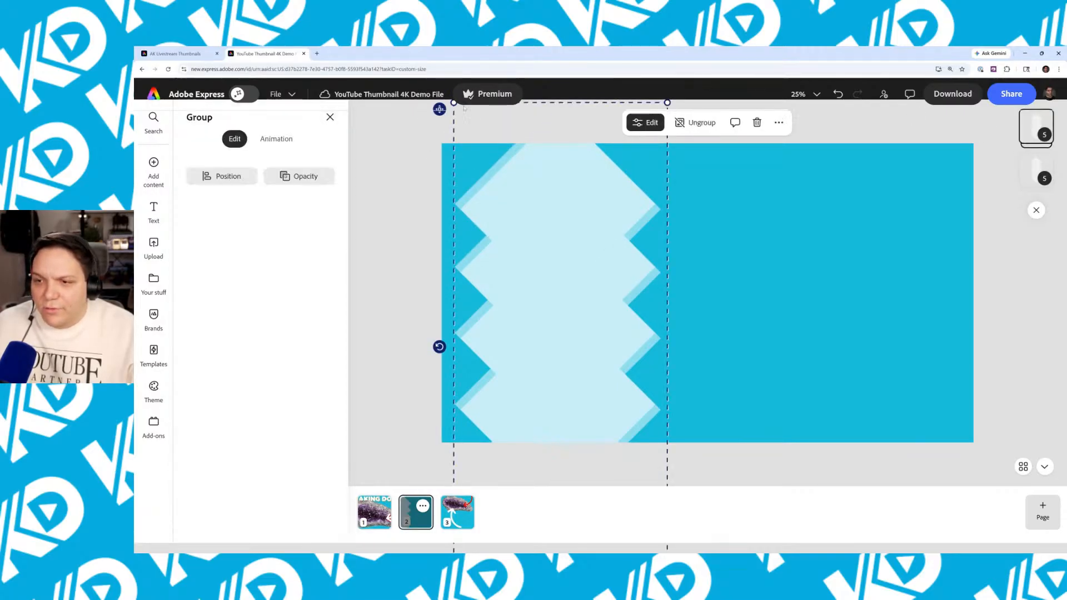
Zoom to 10% and nudge the two zigzag groups into alignment
left_click(803, 94)
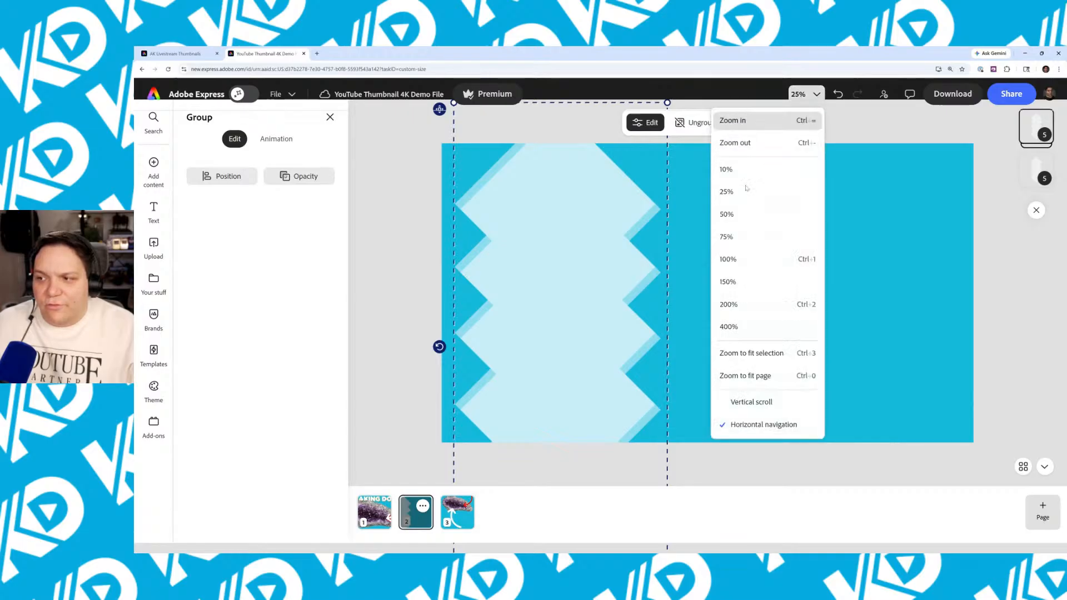
left_click(739, 172)
left_click(544, 155)
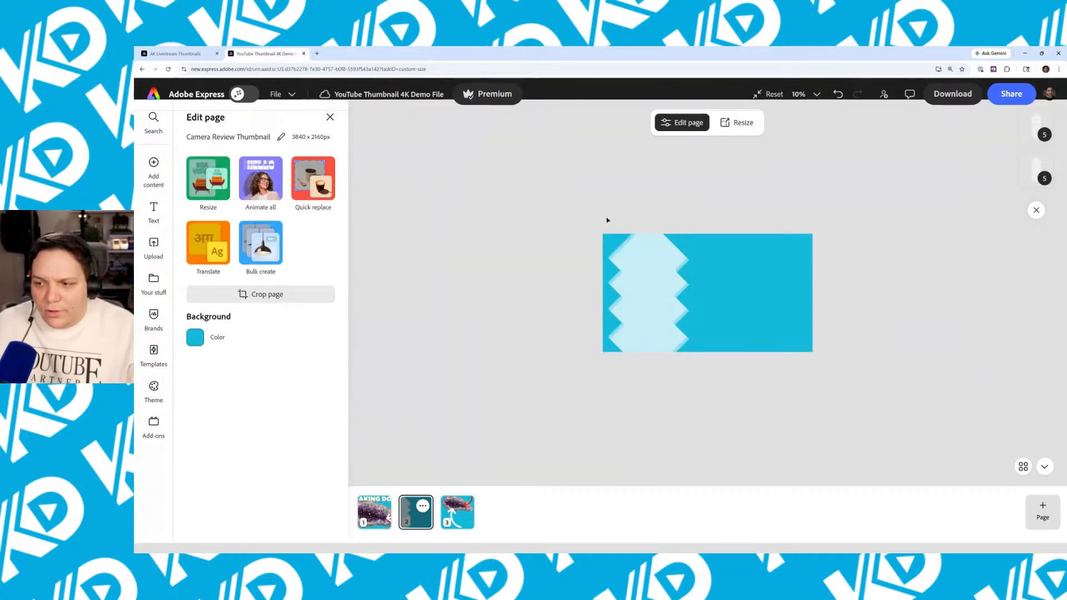
left_click(1053, 120)
left_click_drag(609, 429, 734, 424)
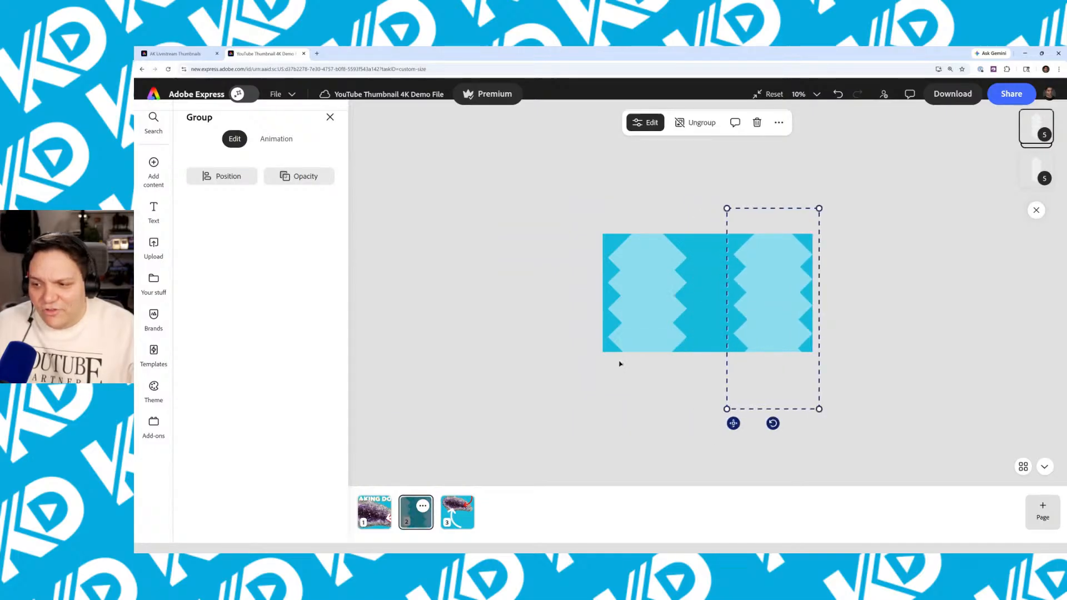
left_click(1036, 169)
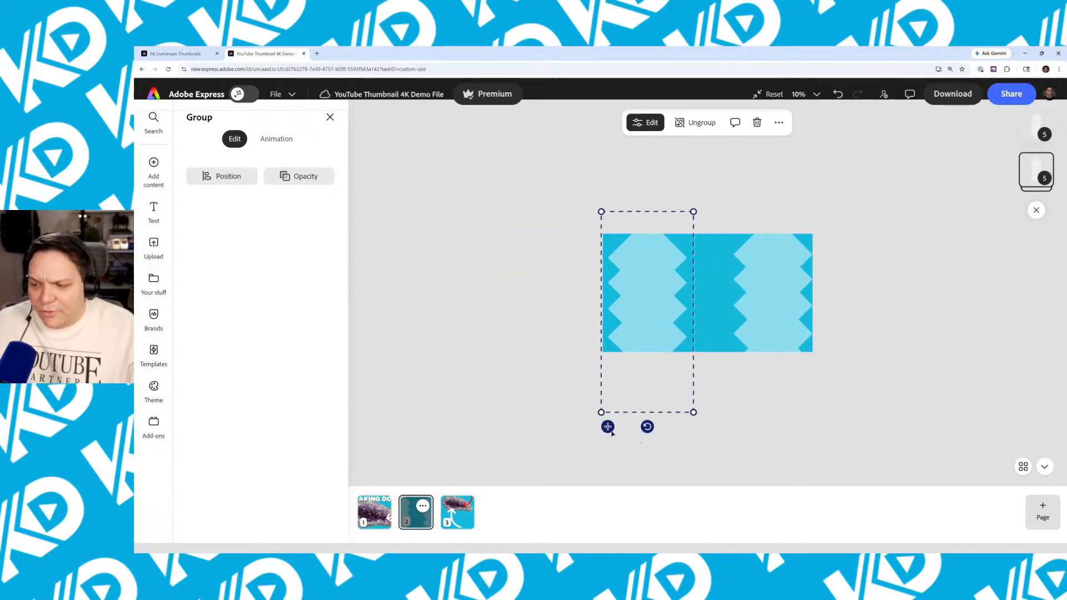
left_click_drag(611, 433, 600, 433)
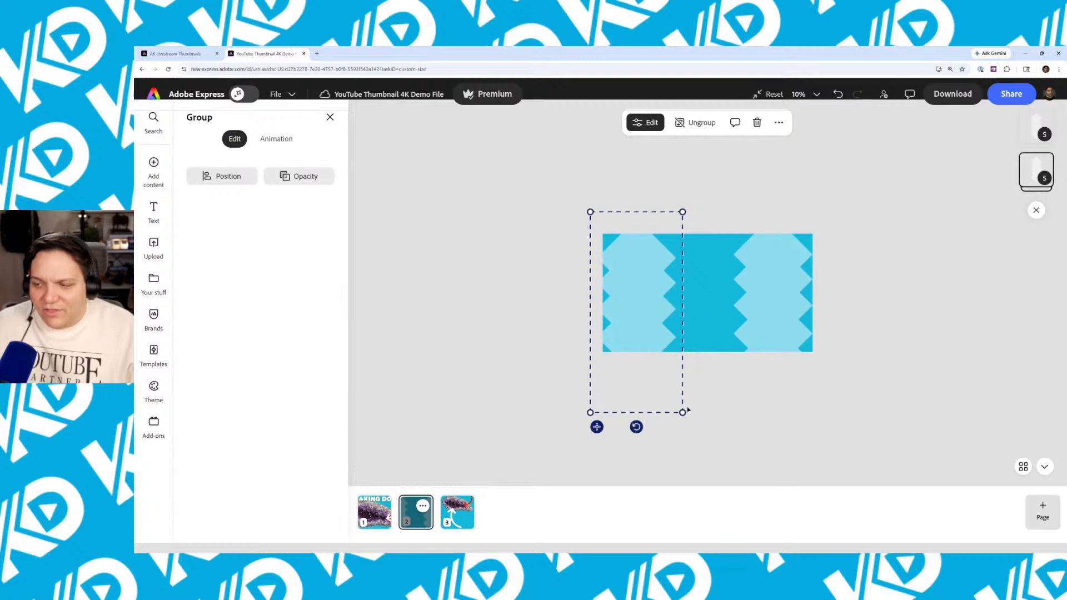
left_click(1036, 128)
left_click_drag(733, 424, 734, 426)
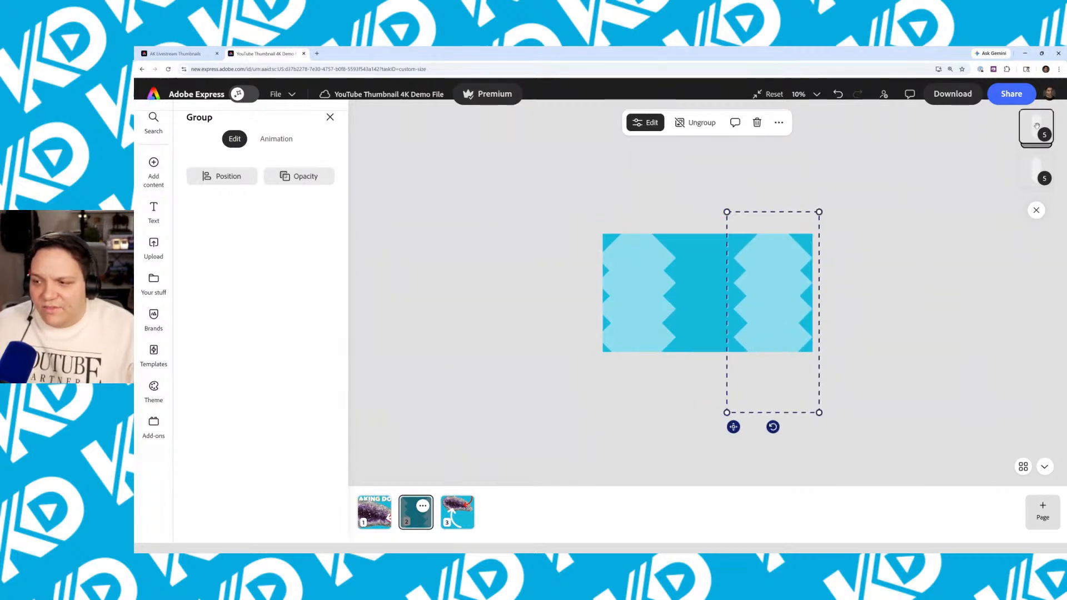
Duplicate a zigzag group and drag the copy left into the centre
left_click(778, 123)
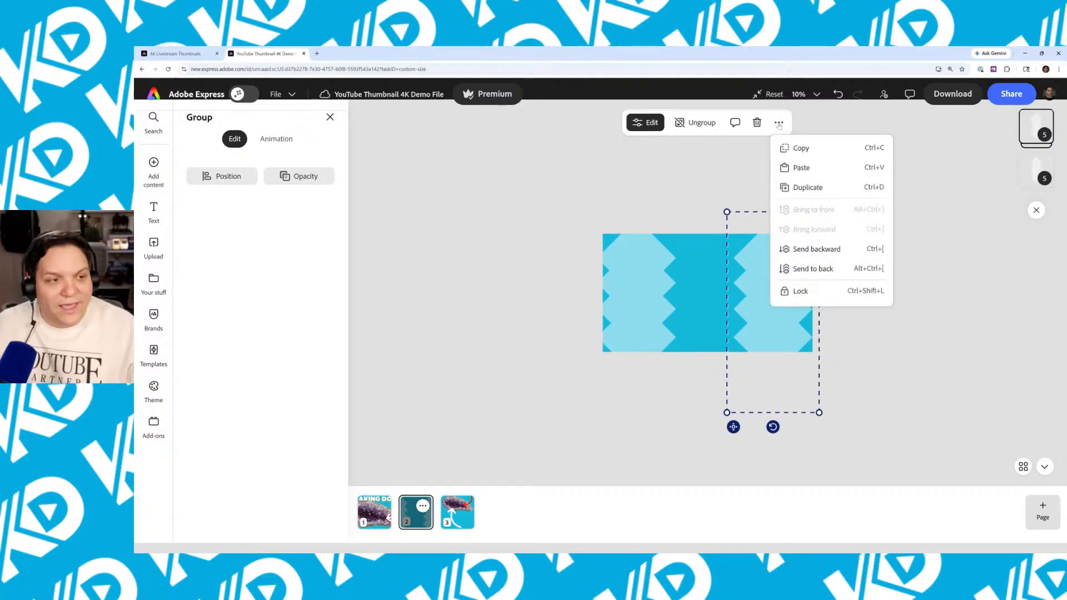
left_click(800, 193)
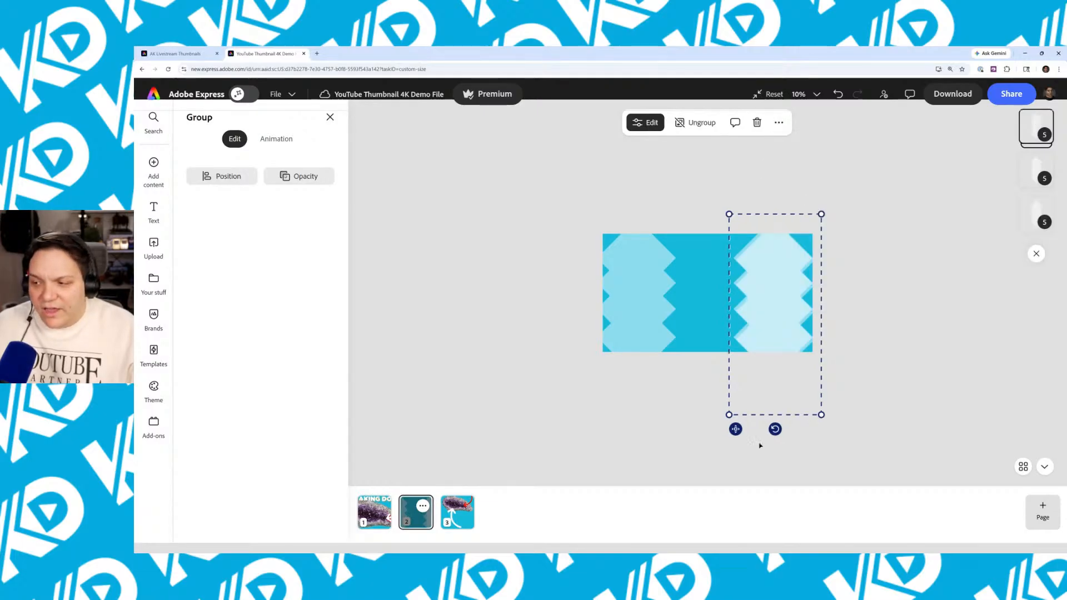
left_click_drag(735, 429, 665, 426)
left_click(871, 302)
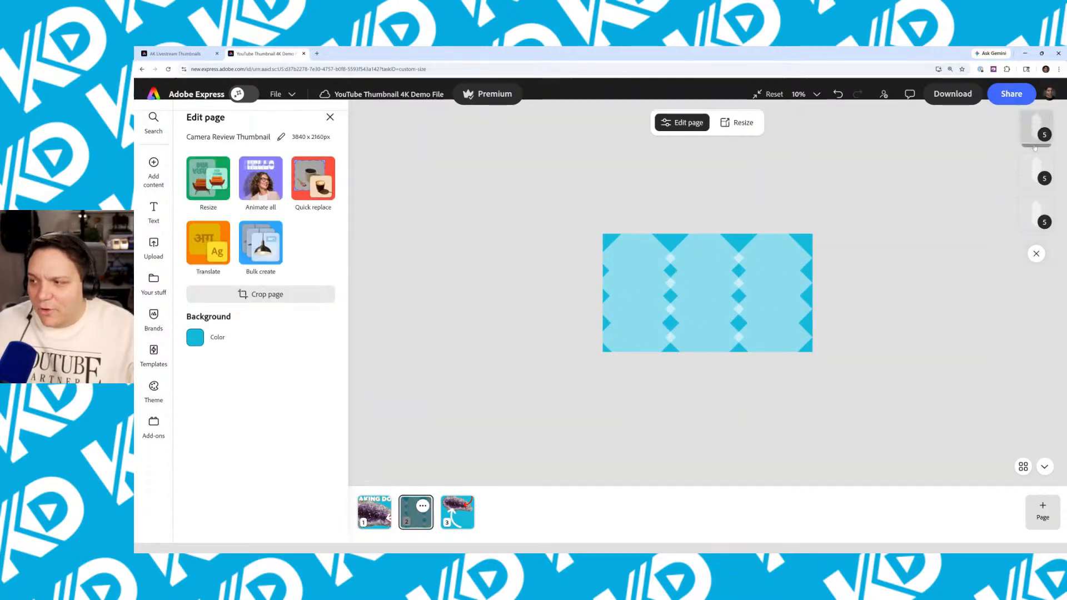
left_click(1037, 127)
Lower the centre zigzag band to 28% opacity and the right band to 41%
left_click(299, 176)
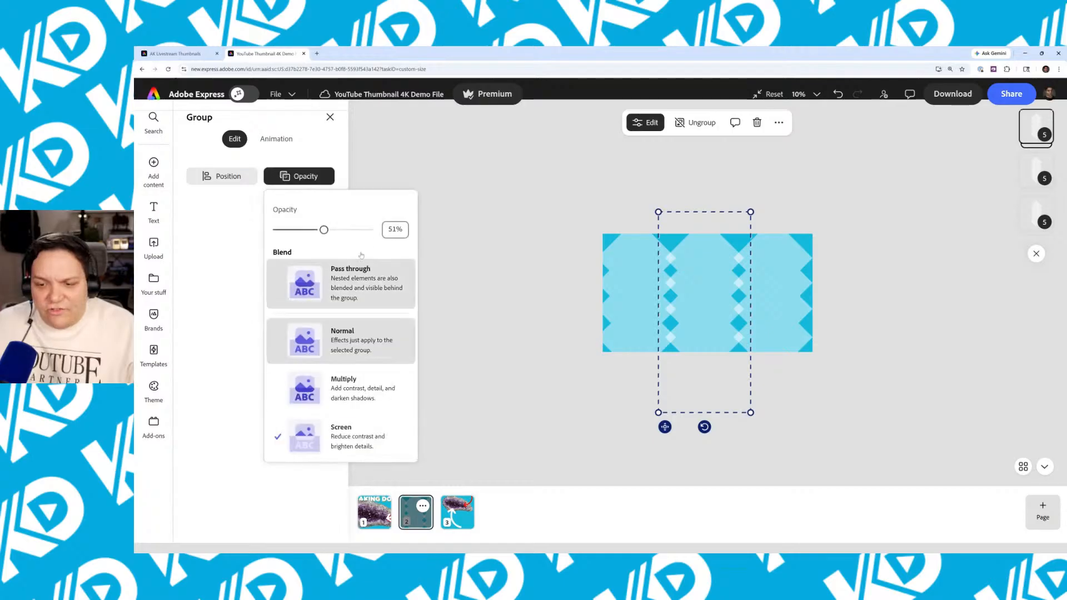
left_click_drag(323, 230, 303, 231)
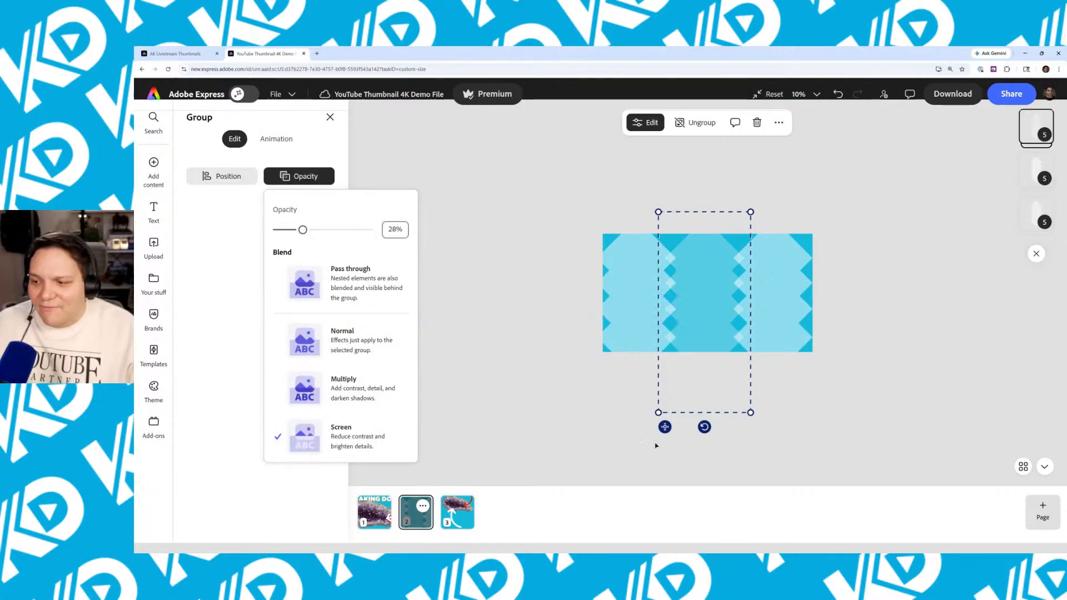
left_click(1023, 188)
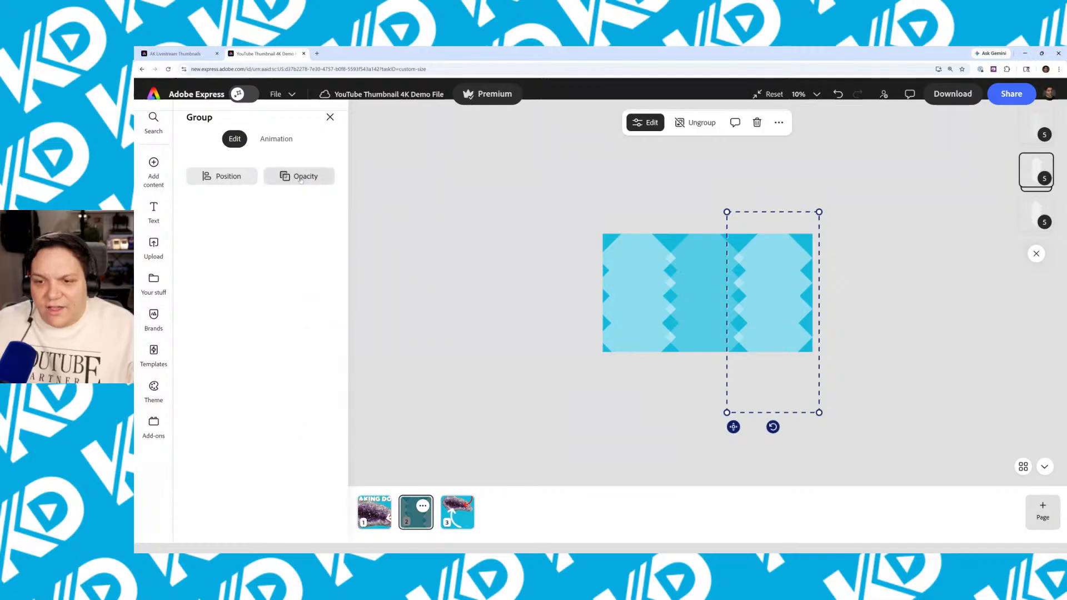
left_click(299, 176)
left_click_drag(323, 229, 315, 230)
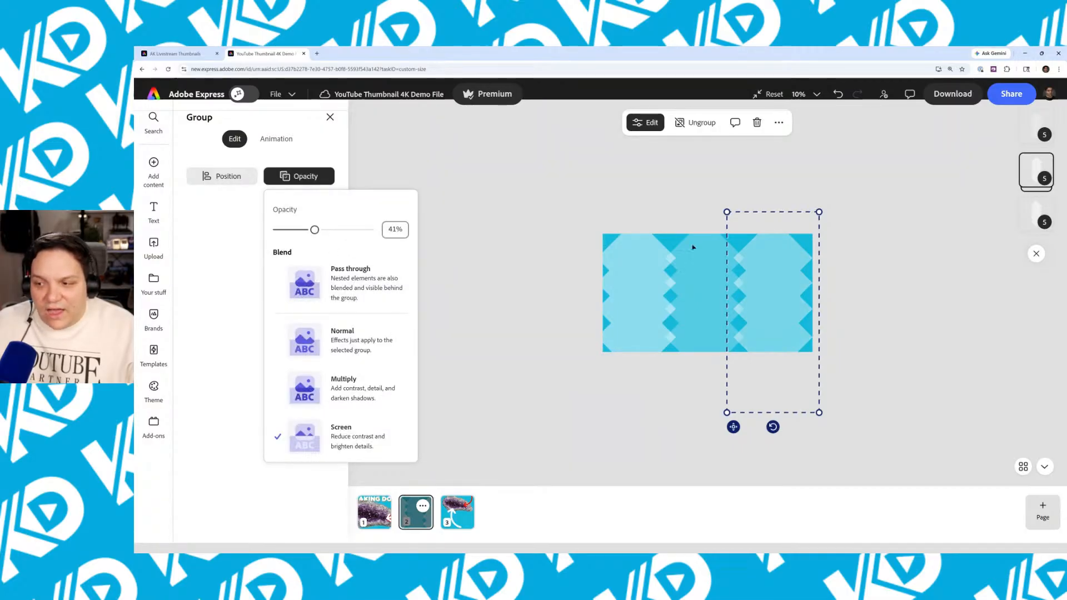
left_click(1036, 216)
left_click(1035, 129)
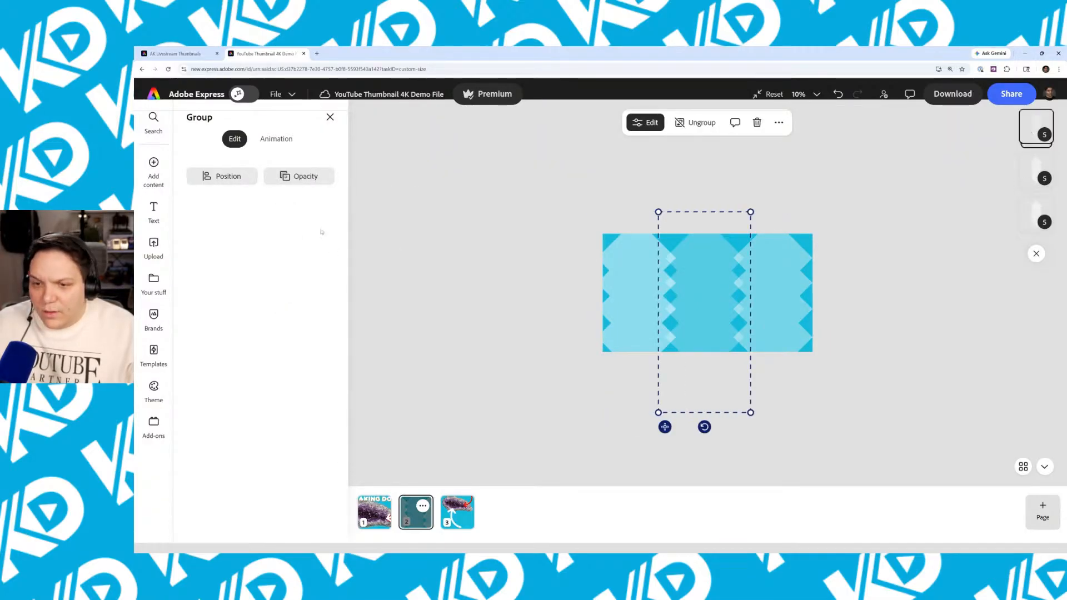
left_click(421, 268)
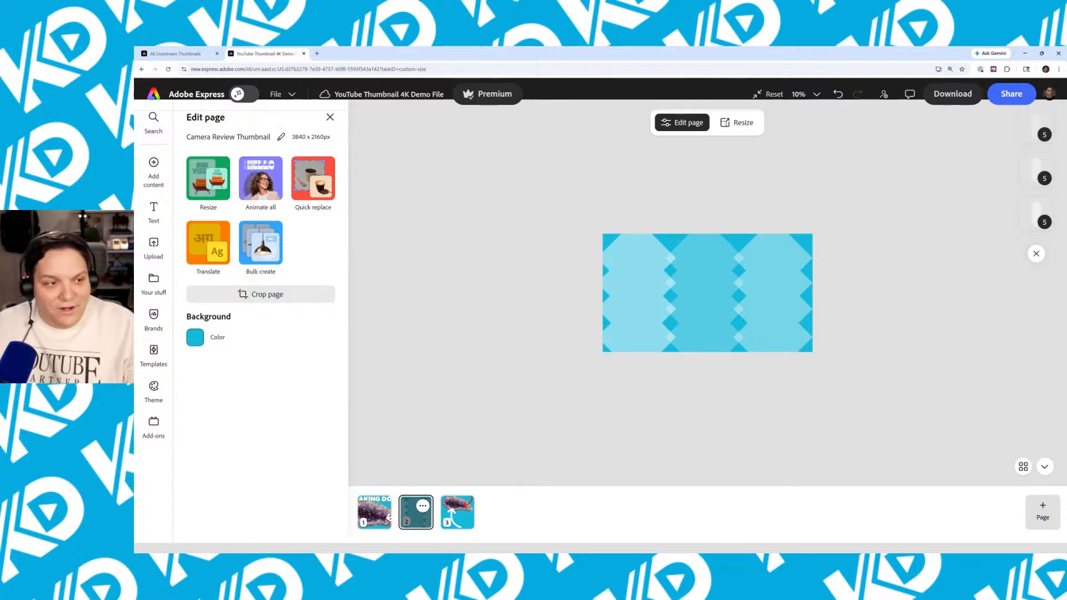
left_click(136, 179)
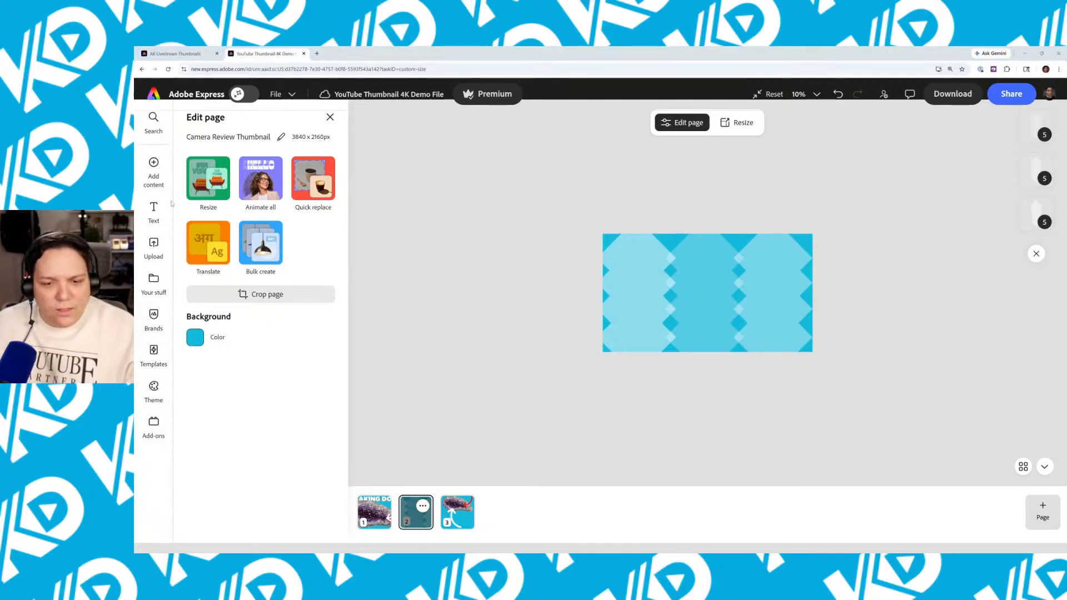
Move the second zigzag group up and slightly right
left_click(1032, 130)
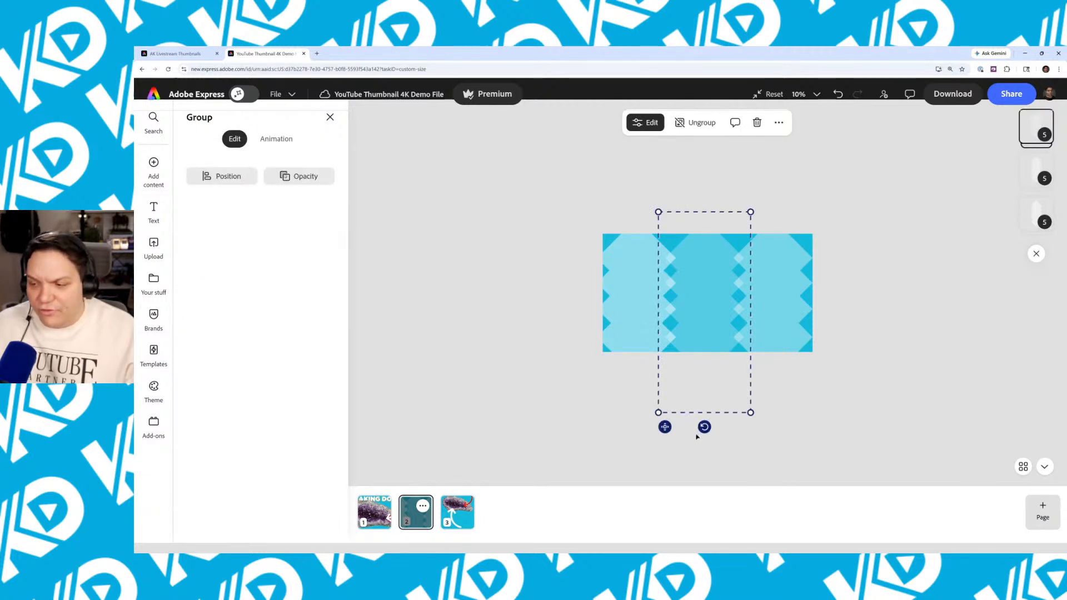
left_click(1036, 169)
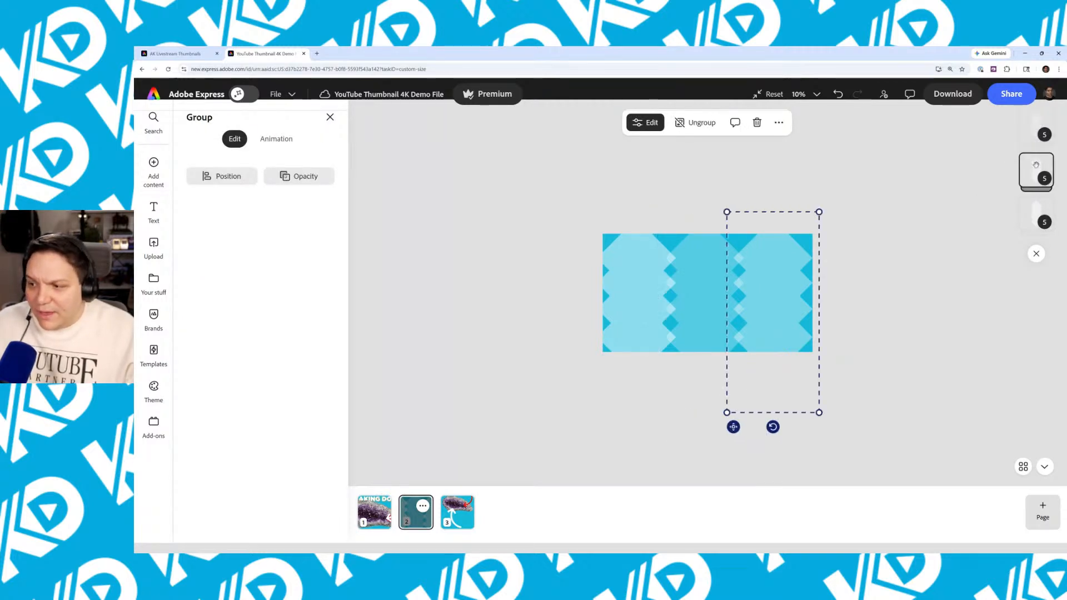
left_click_drag(733, 427, 748, 358)
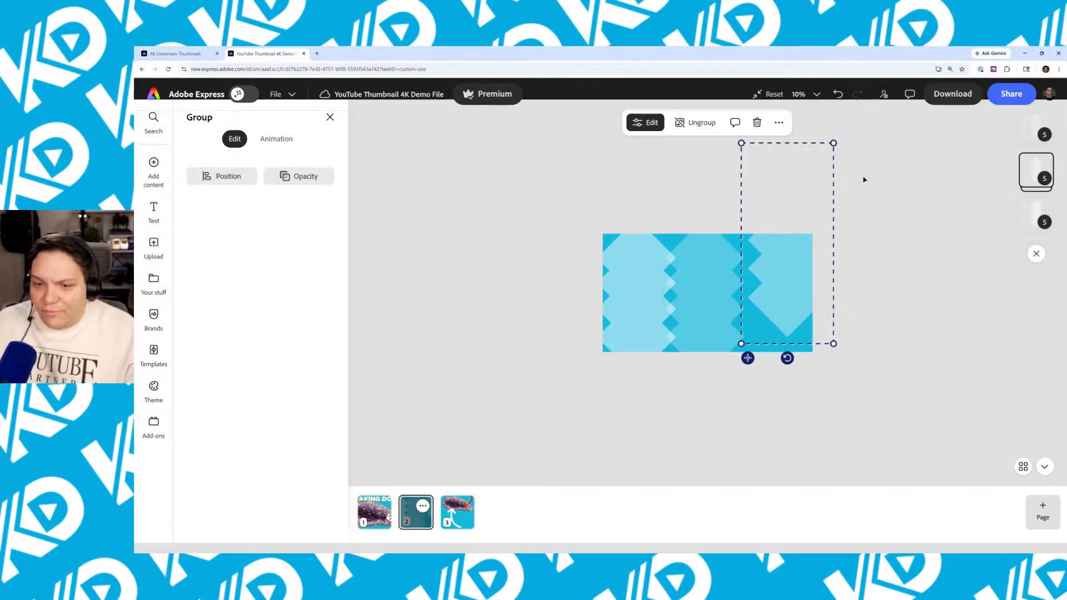
Center the middle zigzag group horizontally on the page
left_click(1037, 213)
left_click(1041, 130)
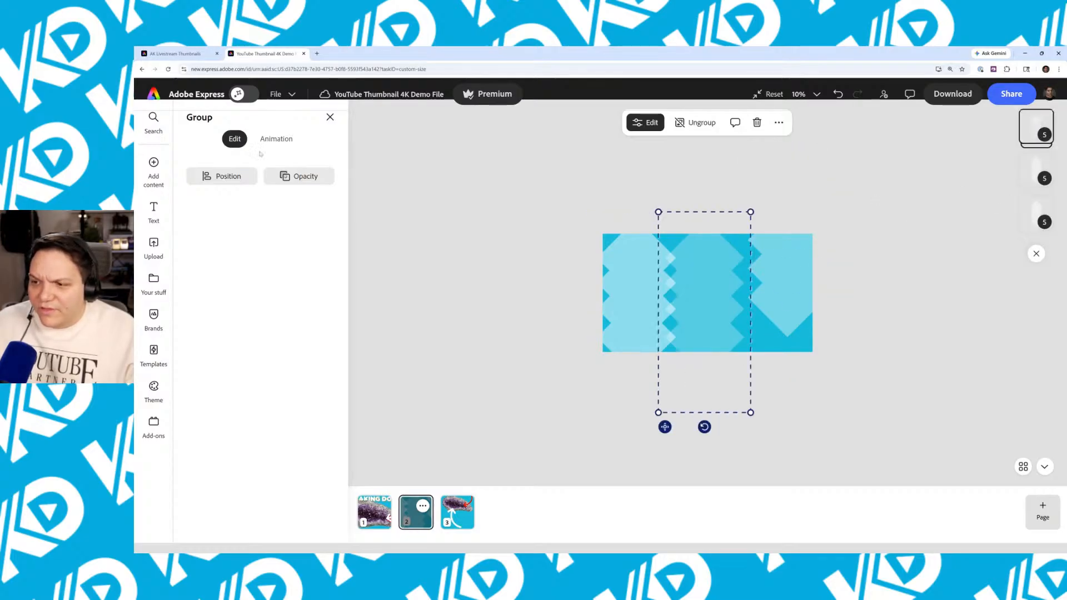
left_click(225, 176)
left_click(279, 251)
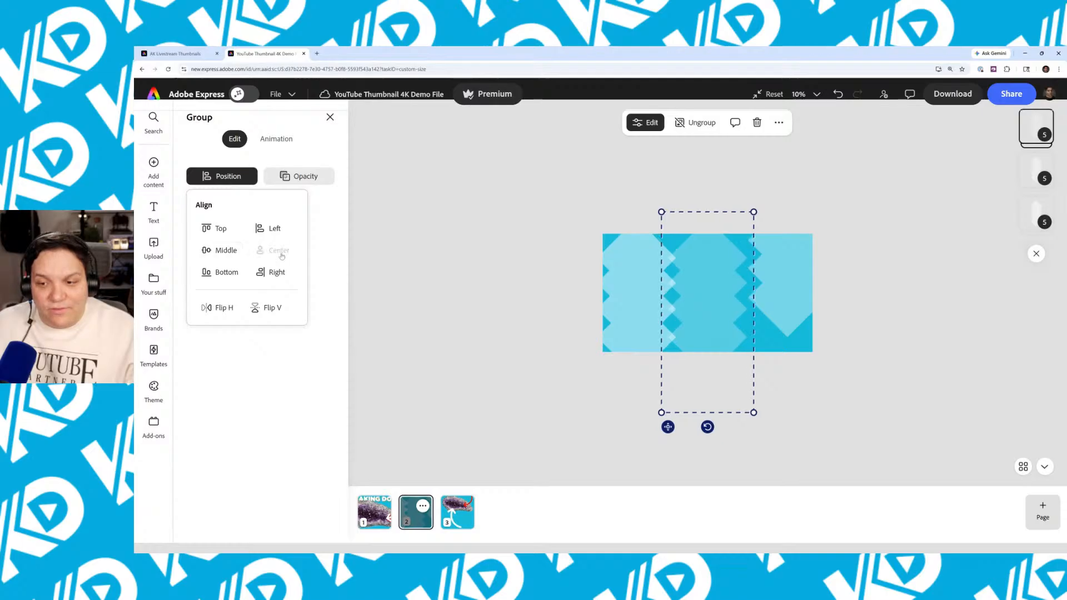
left_click(878, 290)
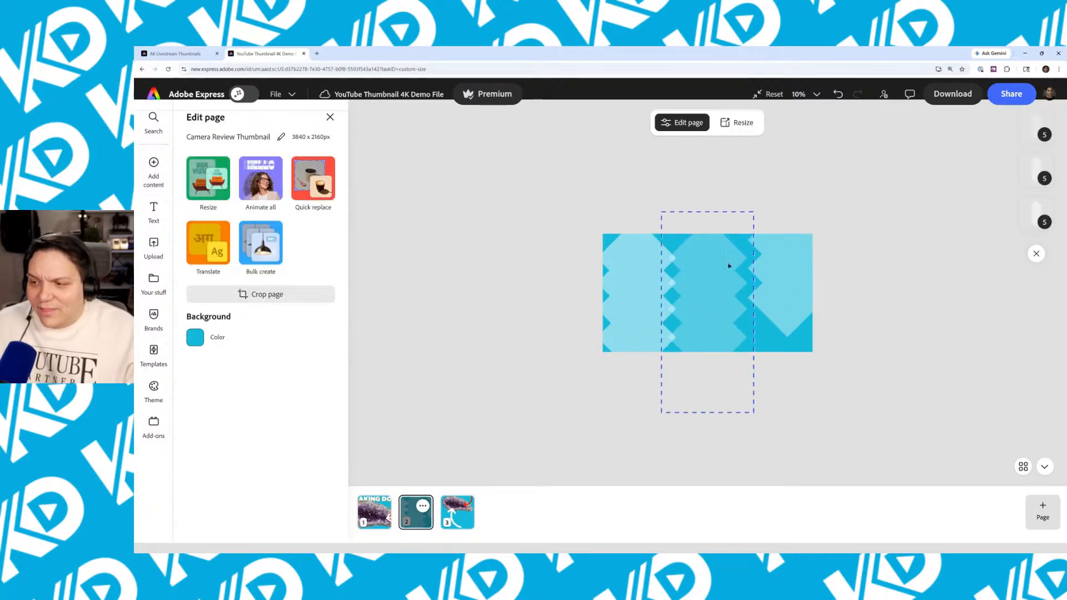
Move the left zigzag group up-left and tilt it about 16°
left_click(1037, 214)
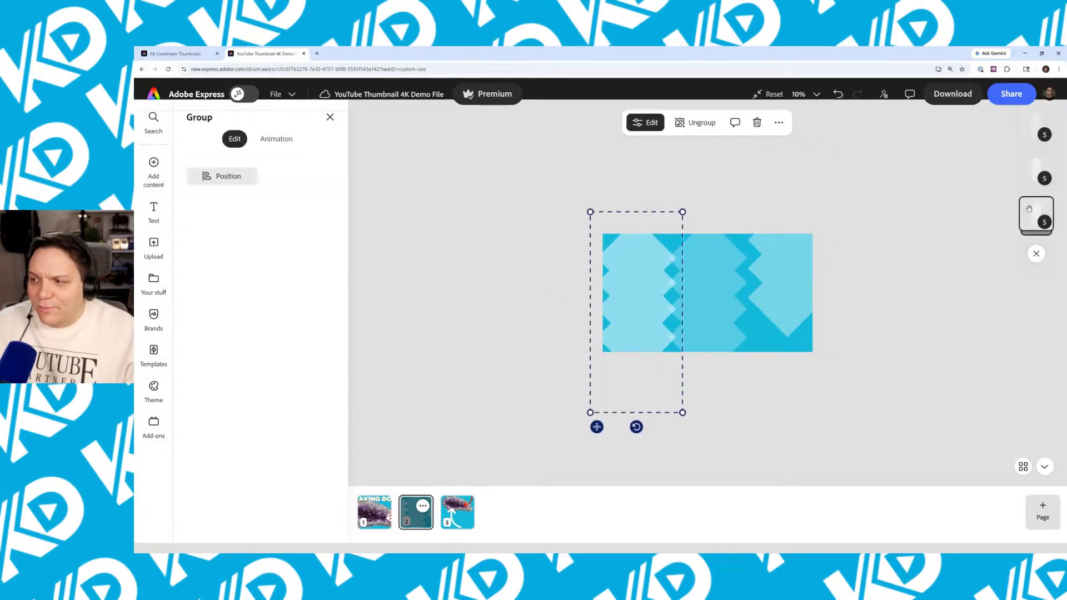
left_click_drag(612, 408, 546, 347)
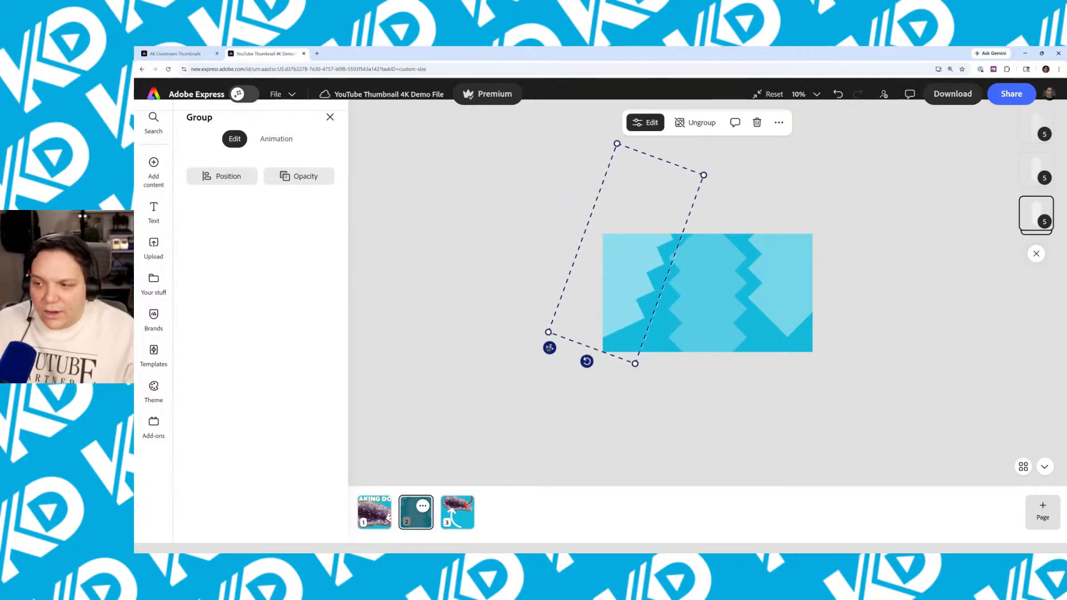
left_click(519, 267)
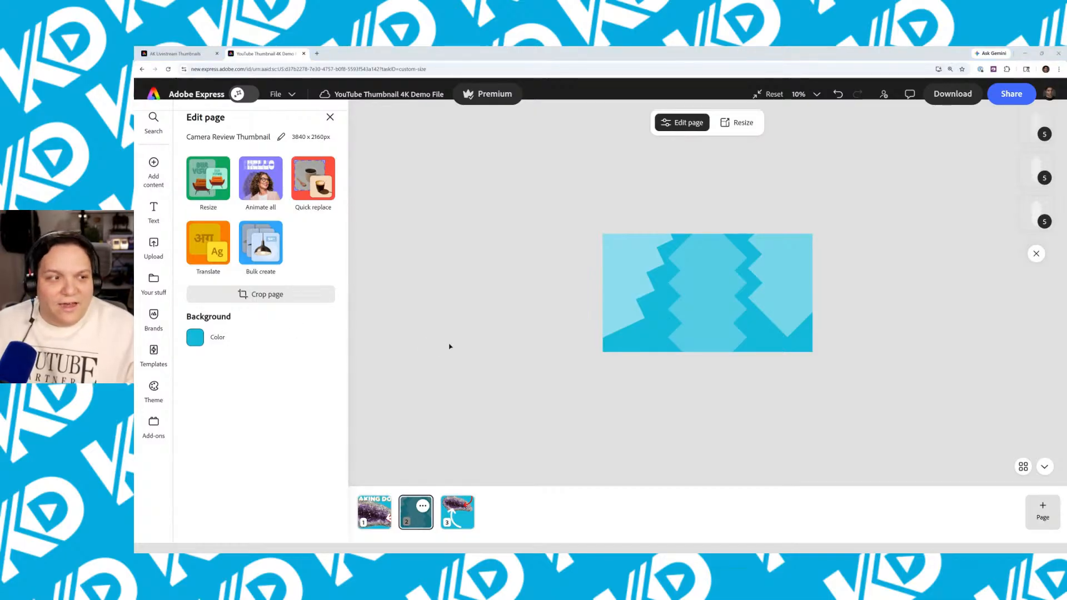
Search stock photos for 'Sony Camera', limited to Premium and excluding generative AI
left_click(154, 166)
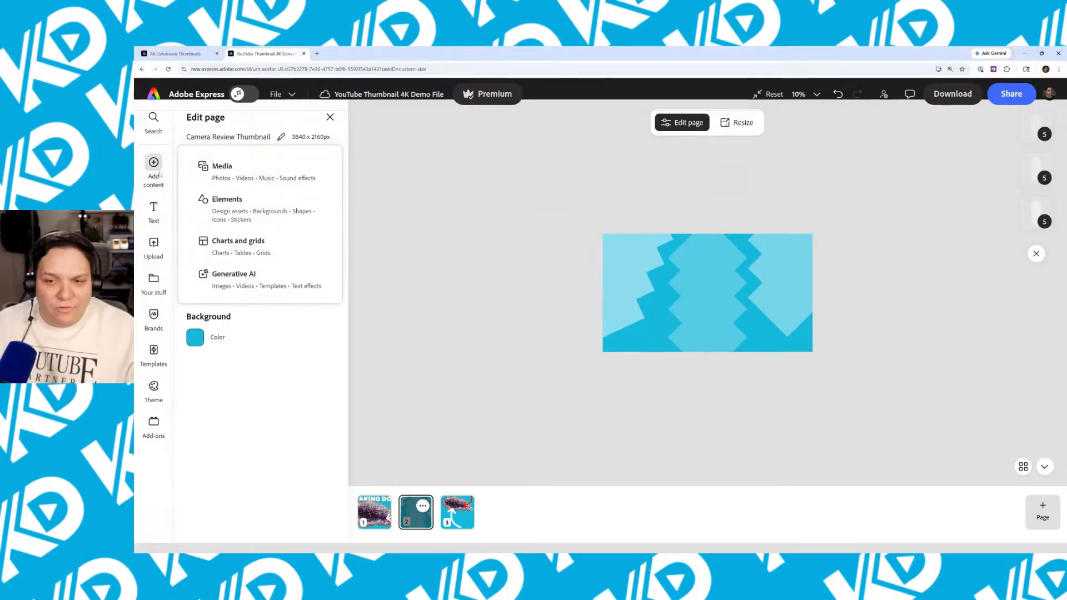
left_click(212, 178)
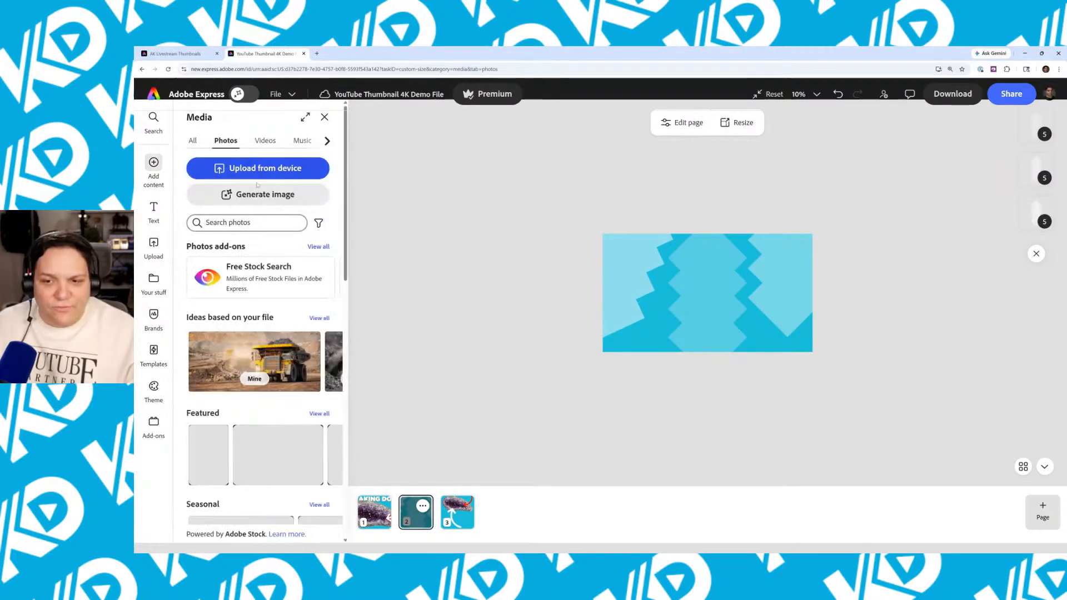
left_click(239, 223)
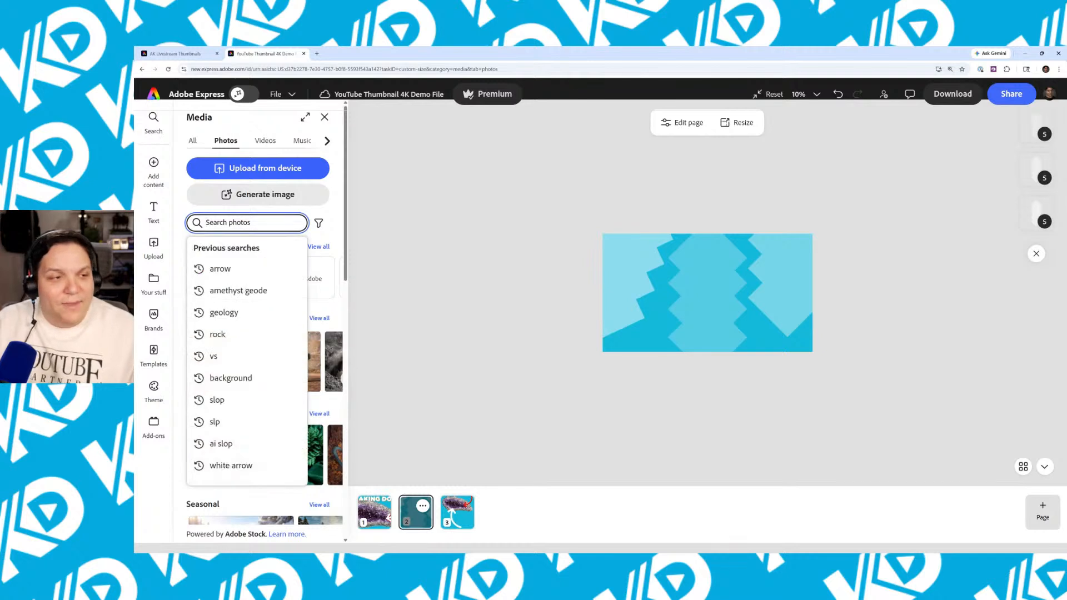
type("Sony Camera")
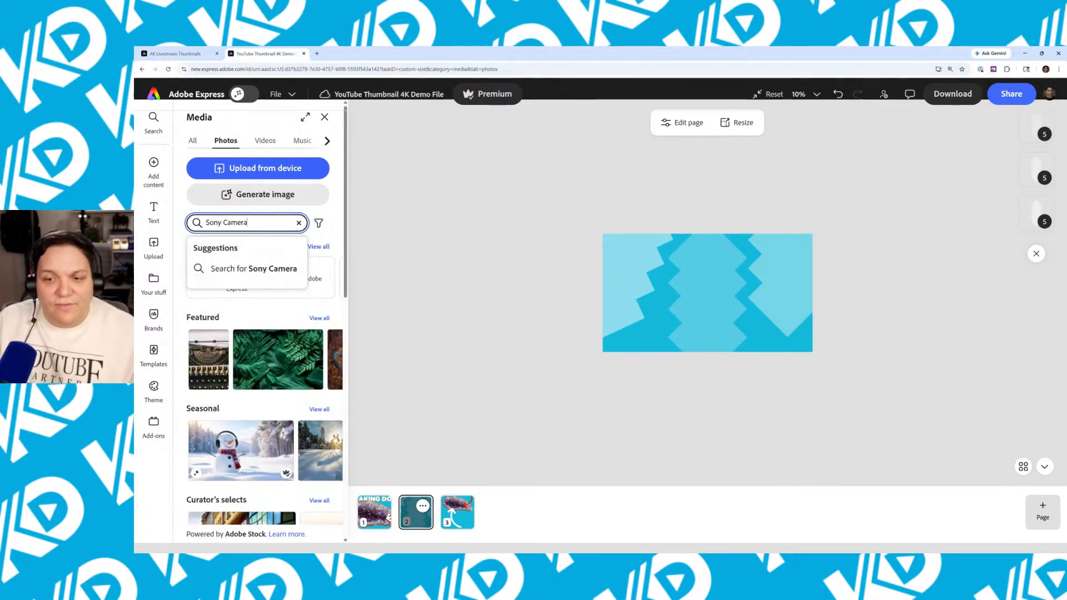
key("Return")
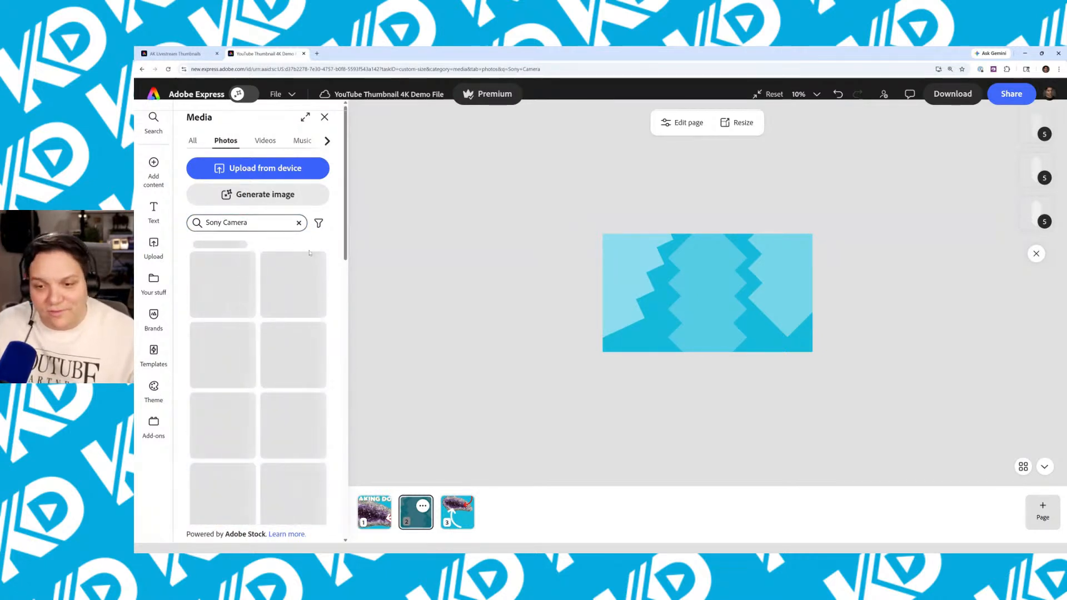
left_click(318, 223)
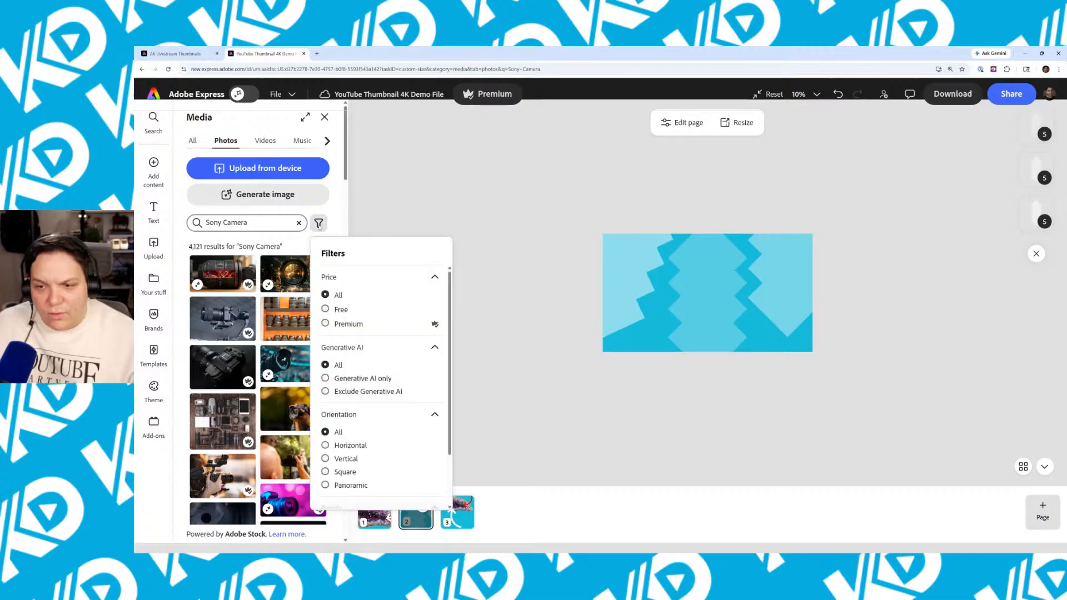
left_click(349, 325)
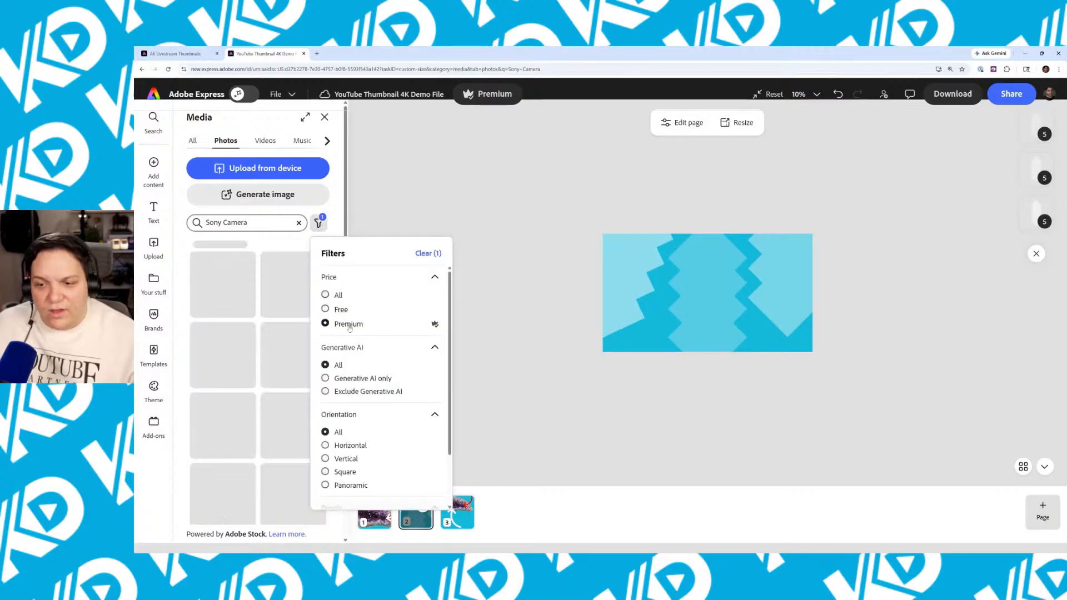
left_click(366, 393)
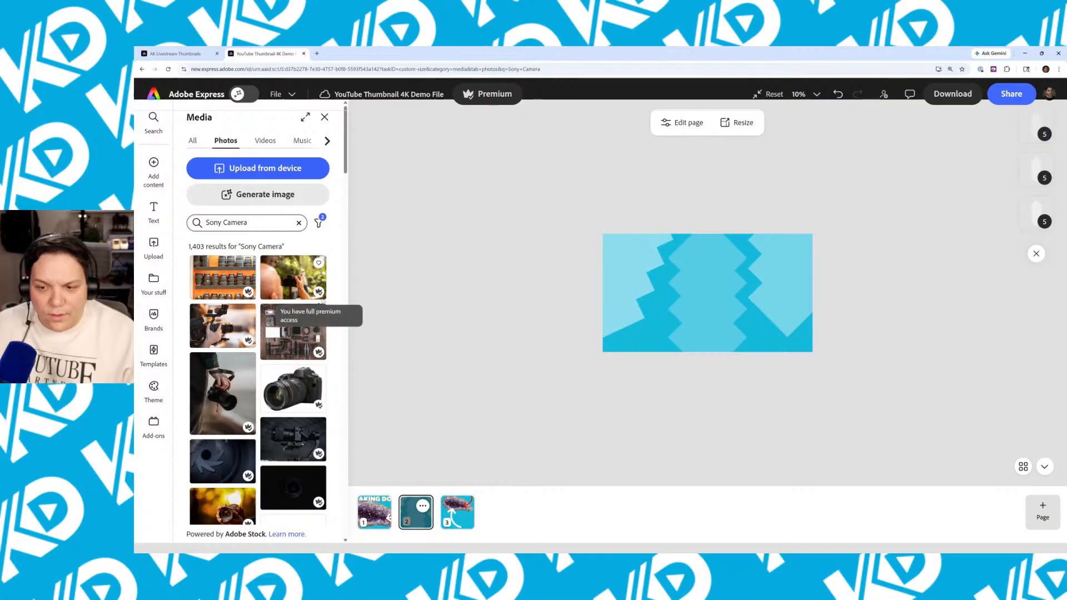
Add the black DSLR camera photo from the results to the page
scroll(289, 394, "down", 10)
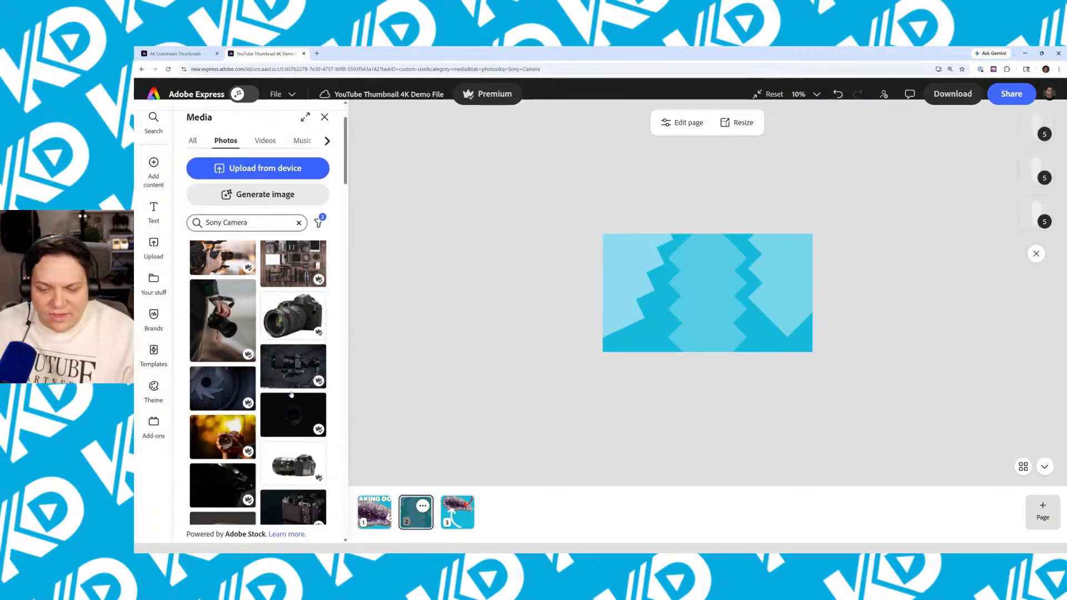
scroll(311, 391, "up", 6)
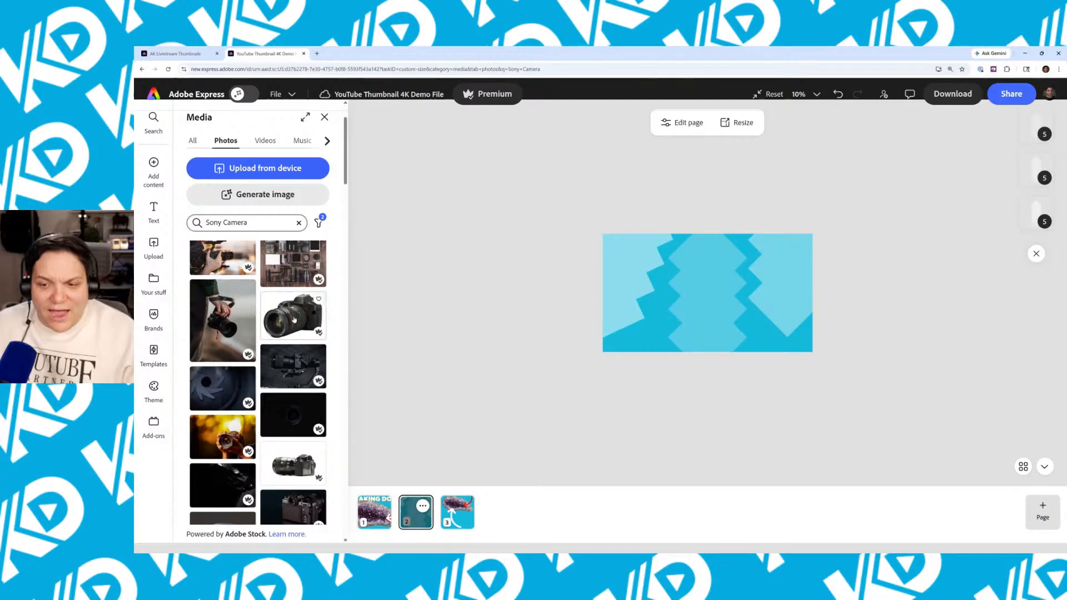
left_click(294, 317)
Enlarge the cut-out DSLR camera photo and position it across the page's right side
left_click(698, 301)
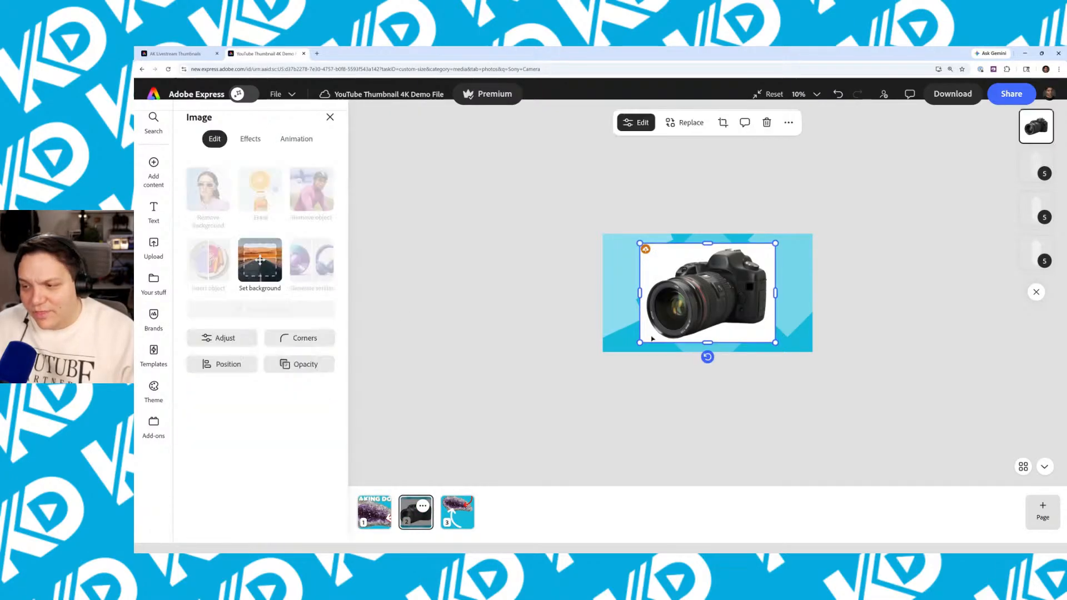
left_click_drag(639, 343, 611, 363)
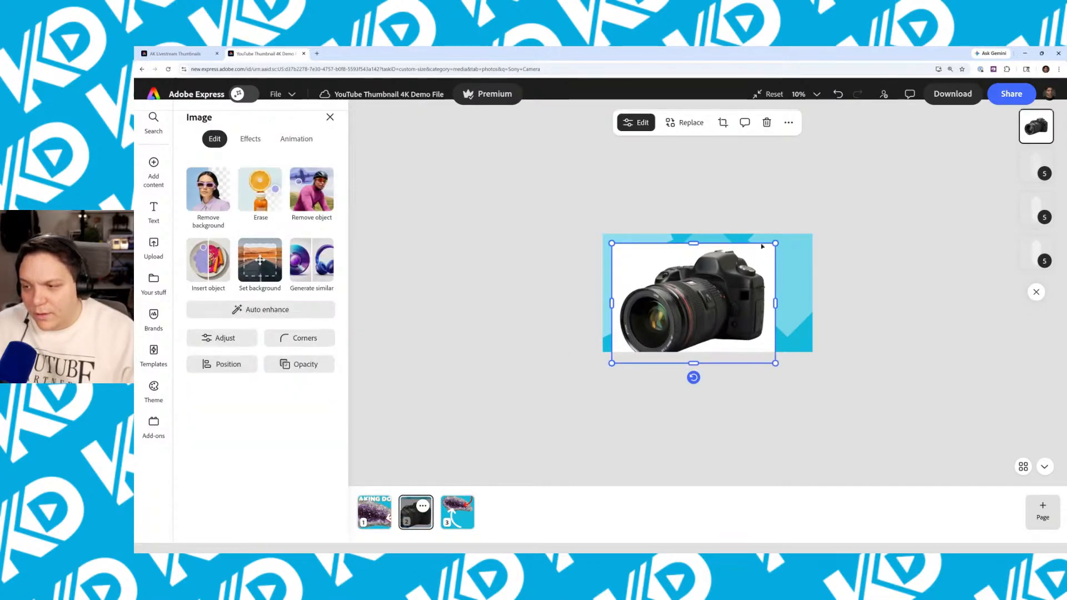
left_click_drag(774, 243, 784, 237)
left_click_drag(753, 288, 781, 279)
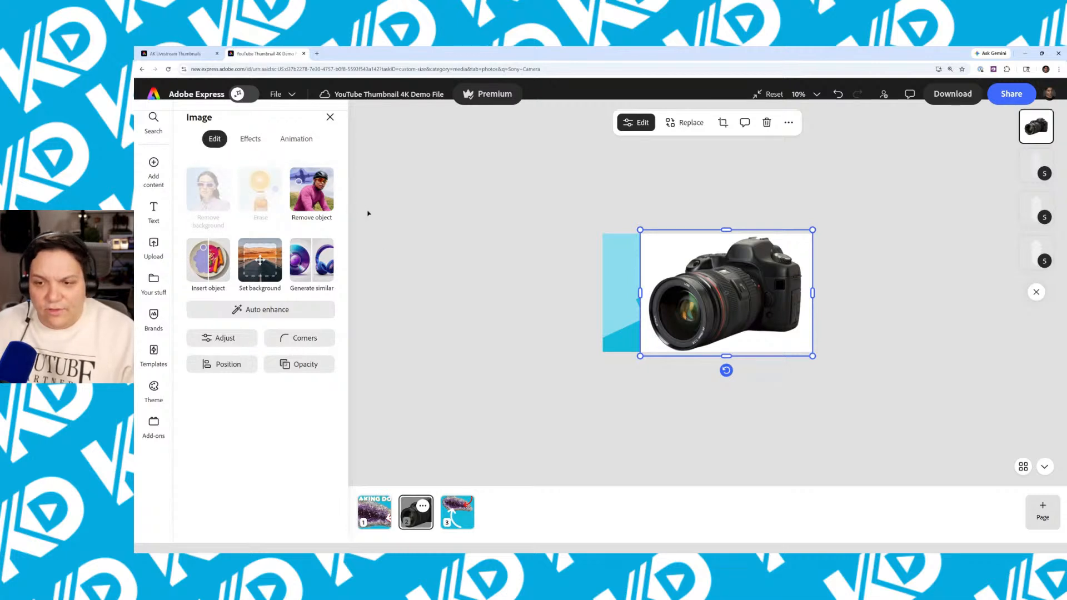
left_click(768, 94)
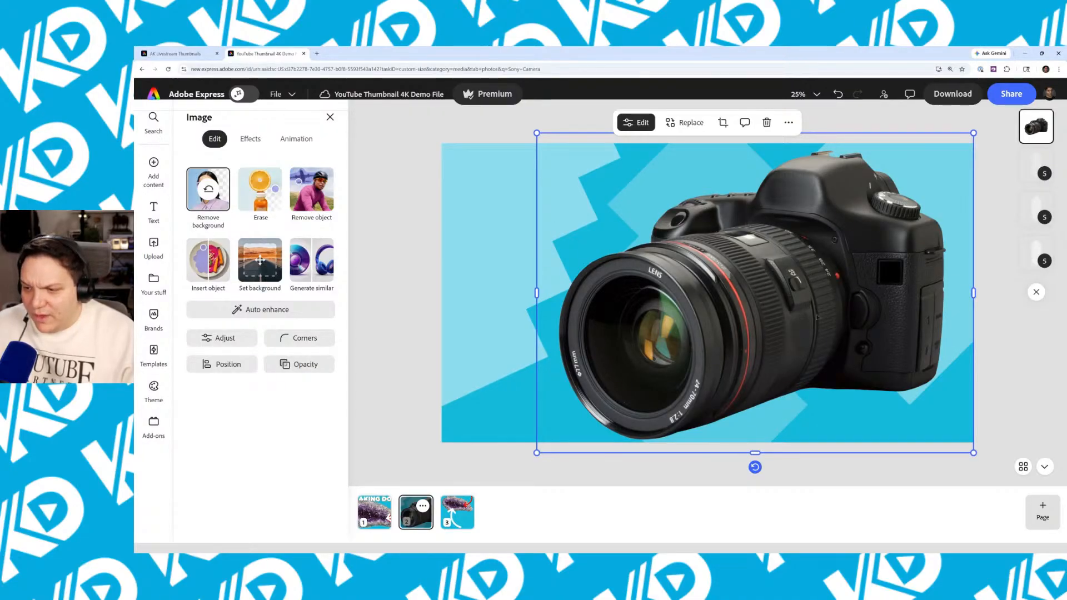
left_click_drag(873, 315, 882, 314)
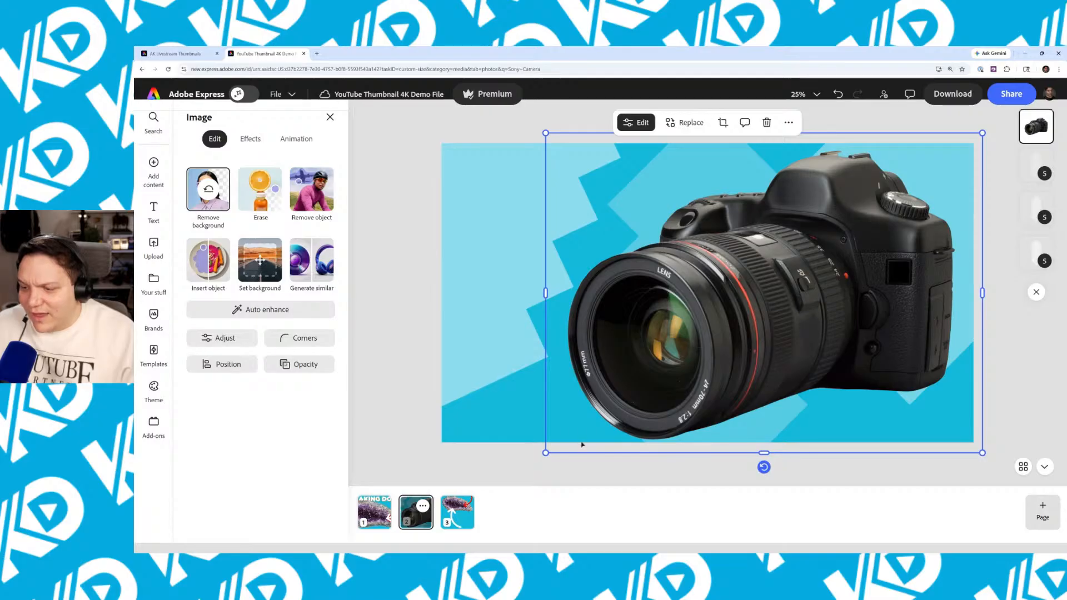
mouse_move(540, 455)
left_mouse_down()
mouse_move(815, 252)
mouse_move(895, 252)
mouse_move(767, 300)
mouse_move(548, 451)
left_mouse_up()
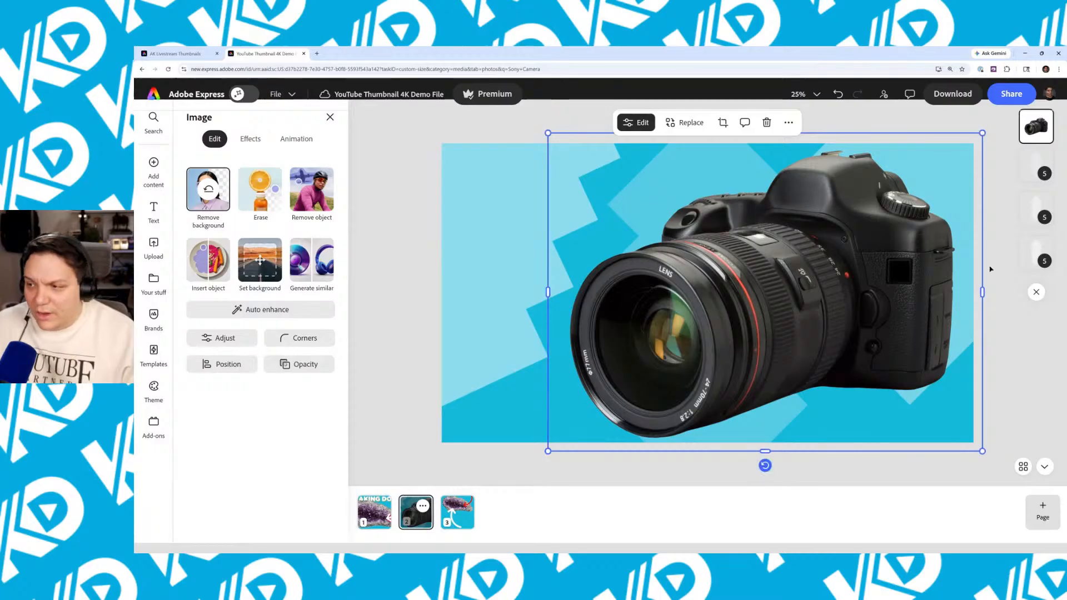
left_click_drag(919, 256, 920, 257)
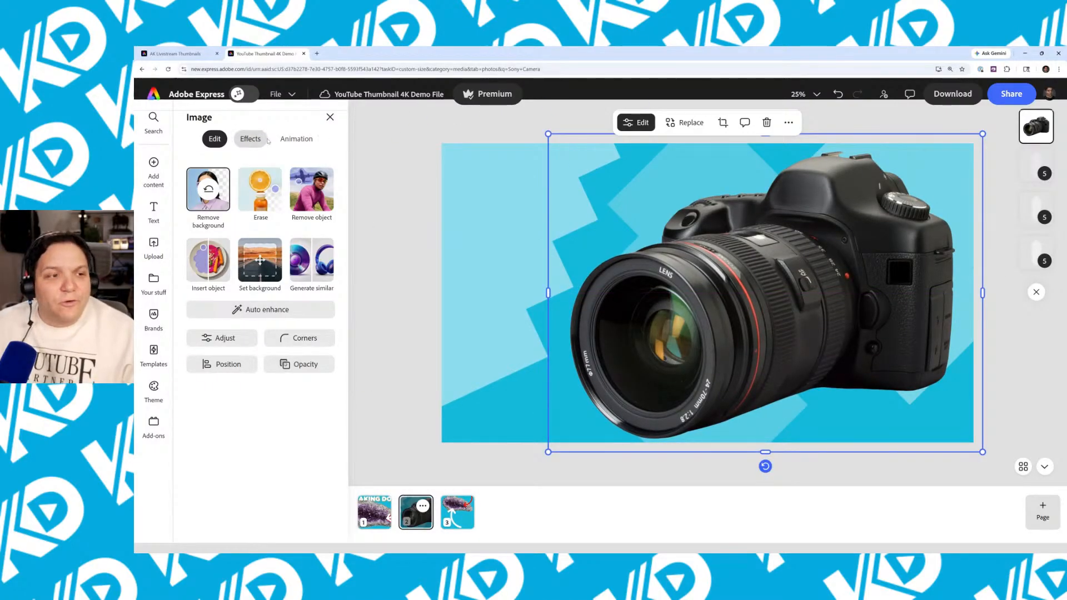
Add a classic drop shadow to the camera and change its colour to white
left_click(250, 139)
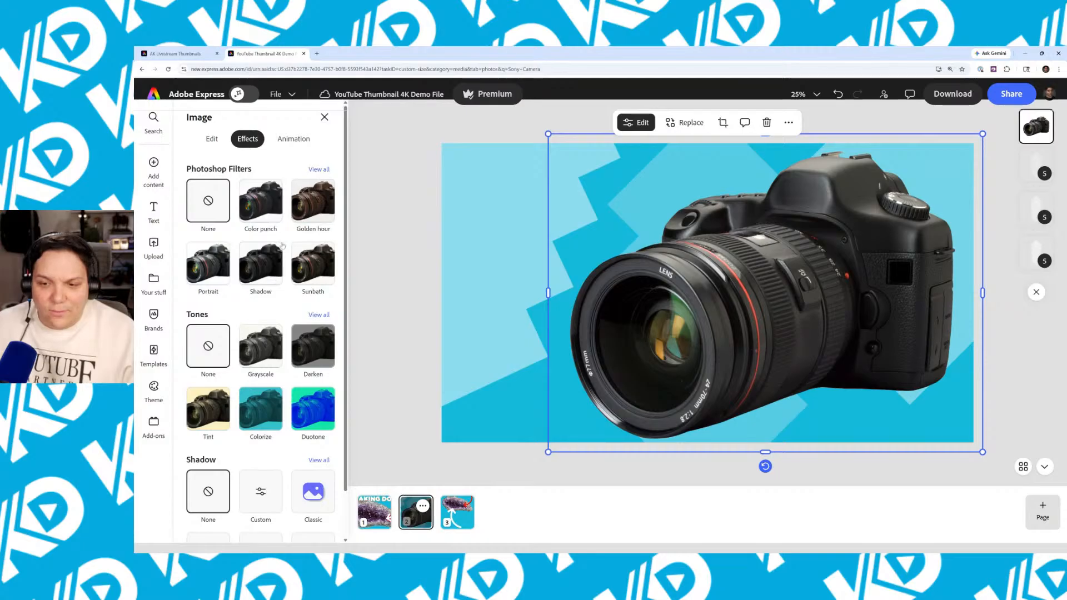
scroll(311, 433, "down", 1)
left_click(322, 452)
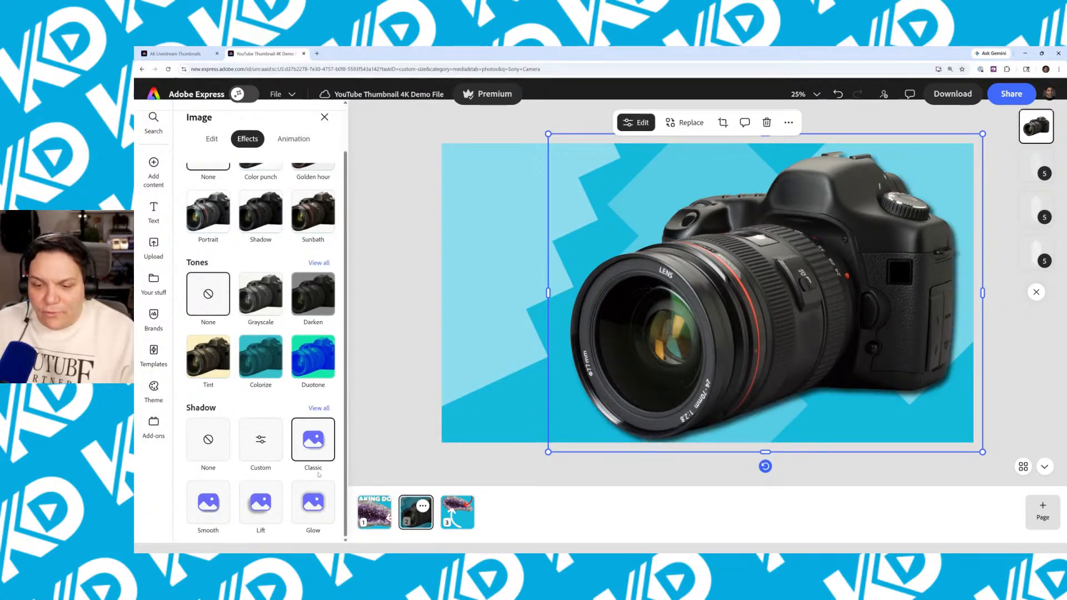
left_click(261, 440)
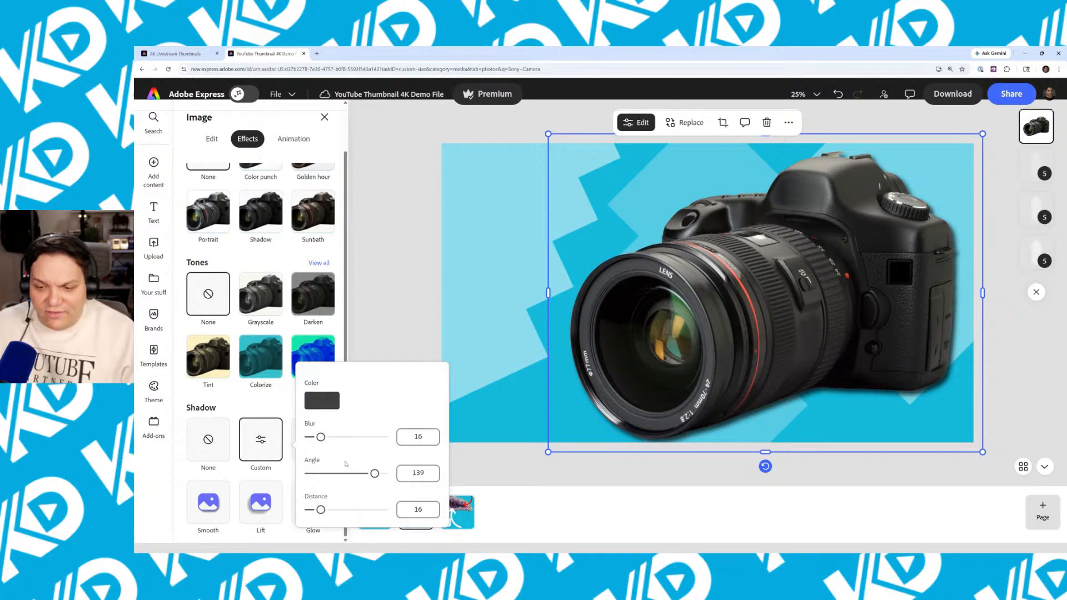
mouse_move(321, 510)
left_mouse_down()
mouse_move(370, 510)
mouse_move(338, 510)
left_mouse_up()
left_click_drag(324, 443, 252, 439)
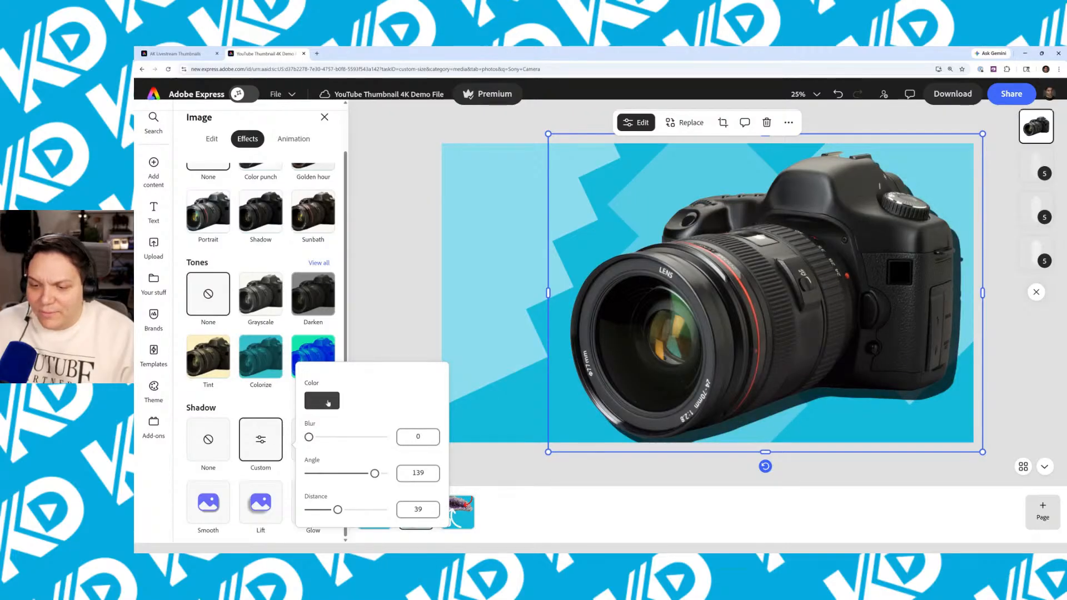
left_click(328, 402)
left_click(327, 356)
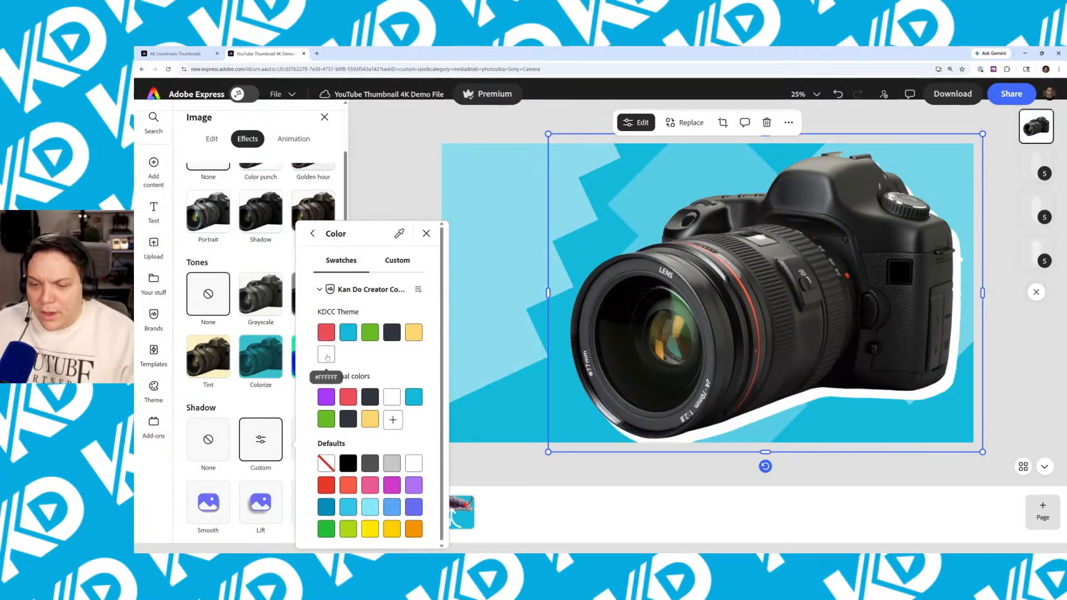
left_click(261, 443)
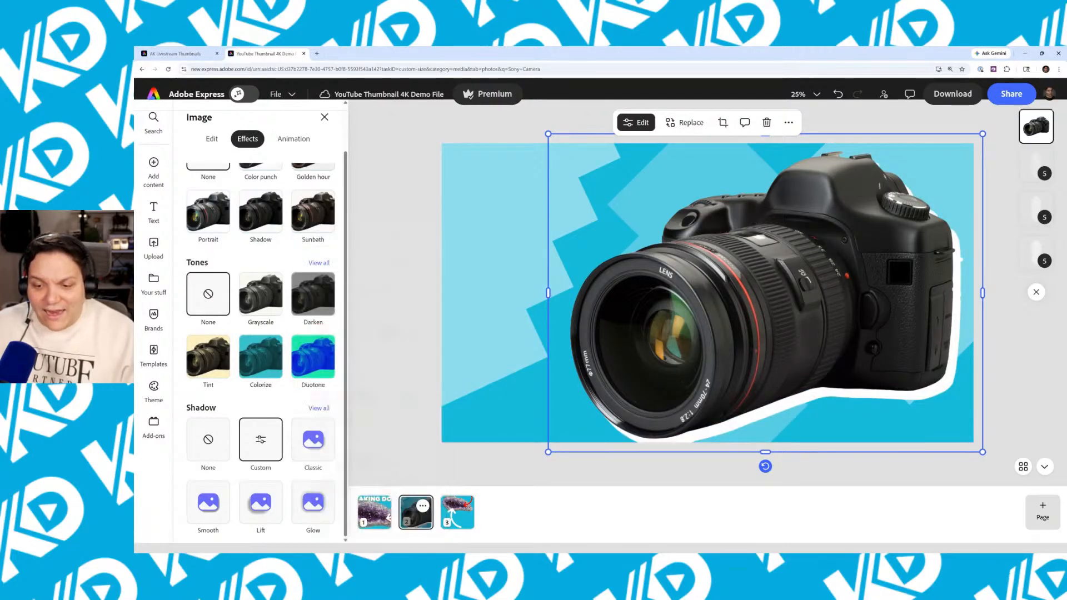
Try different softness, offset and glow style on the white shadow
left_click(267, 441)
left_click_drag(310, 438, 332, 437)
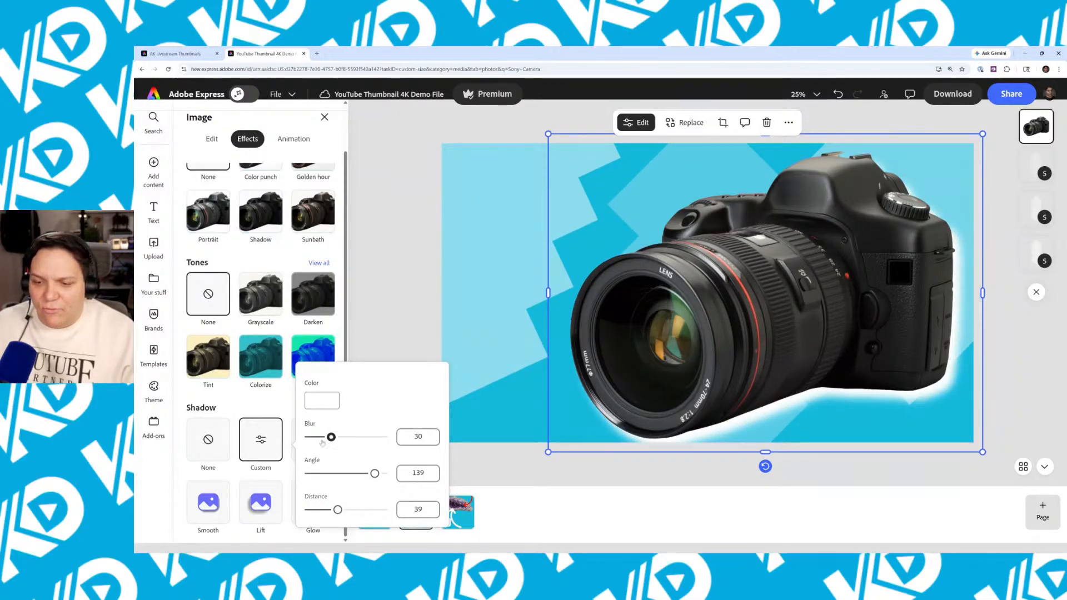
left_click(317, 515)
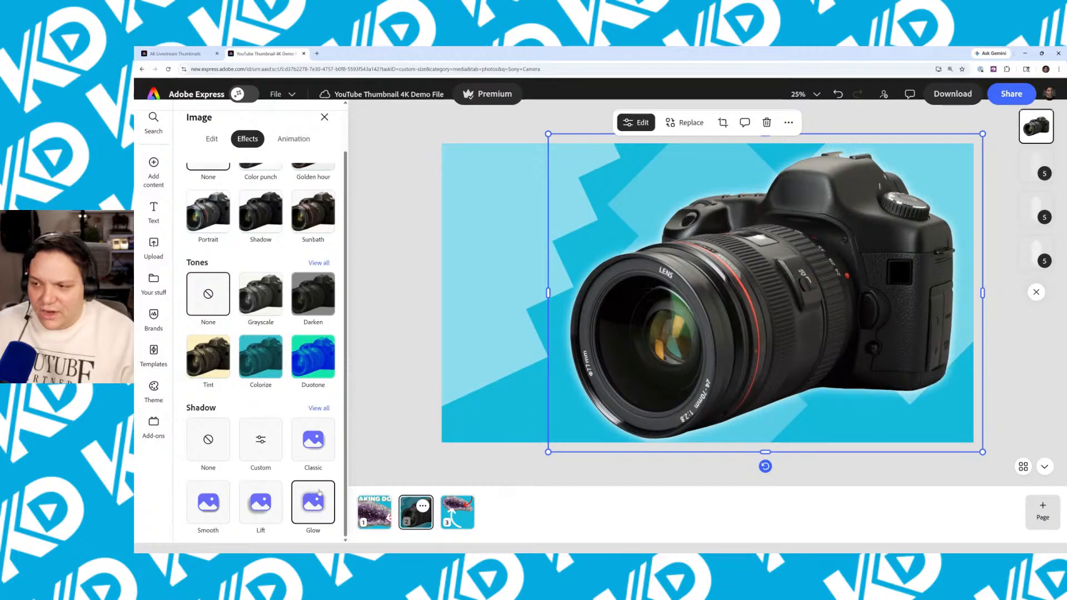
left_click(262, 440)
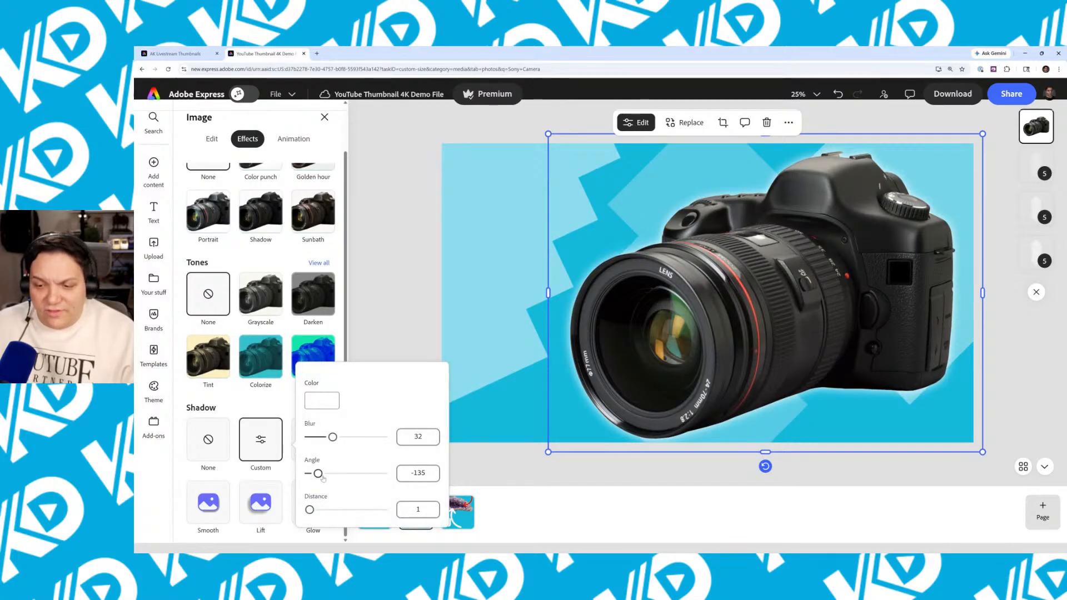
left_click_drag(309, 510, 285, 509)
mouse_move(333, 437)
left_mouse_down()
mouse_move(407, 442)
mouse_move(353, 437)
left_mouse_up()
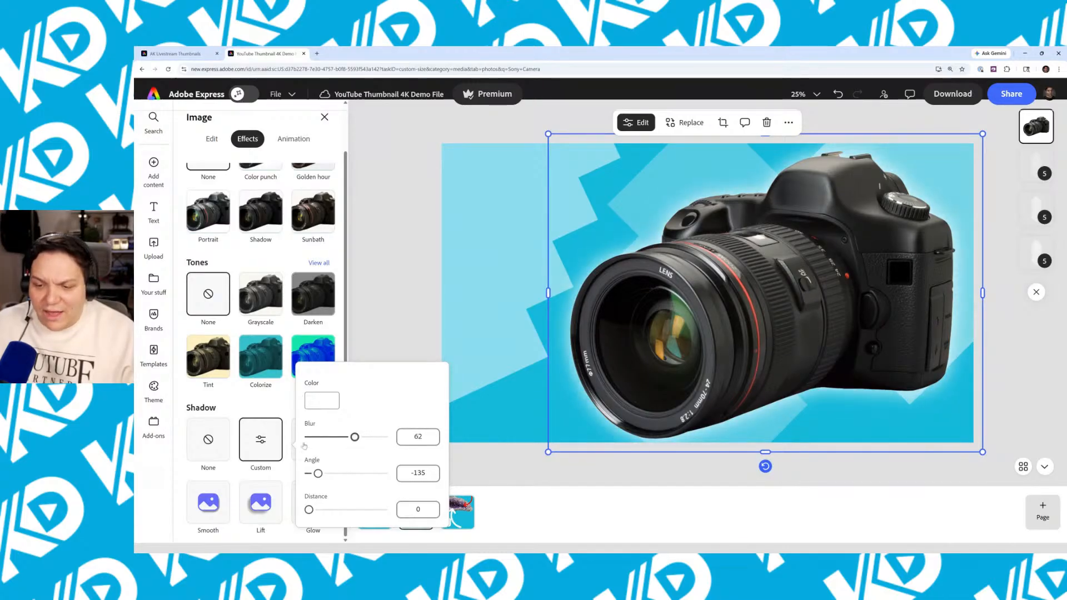
left_click(290, 503)
Finalise the custom white shadow at blur 26, distance 45, angle 139
left_click(315, 451)
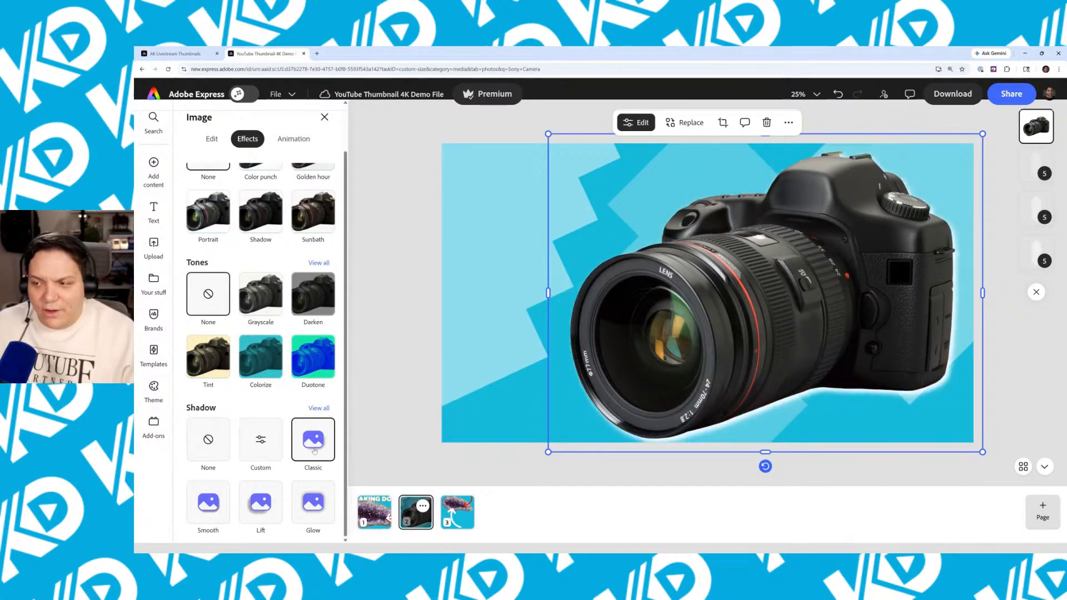
left_click(267, 440)
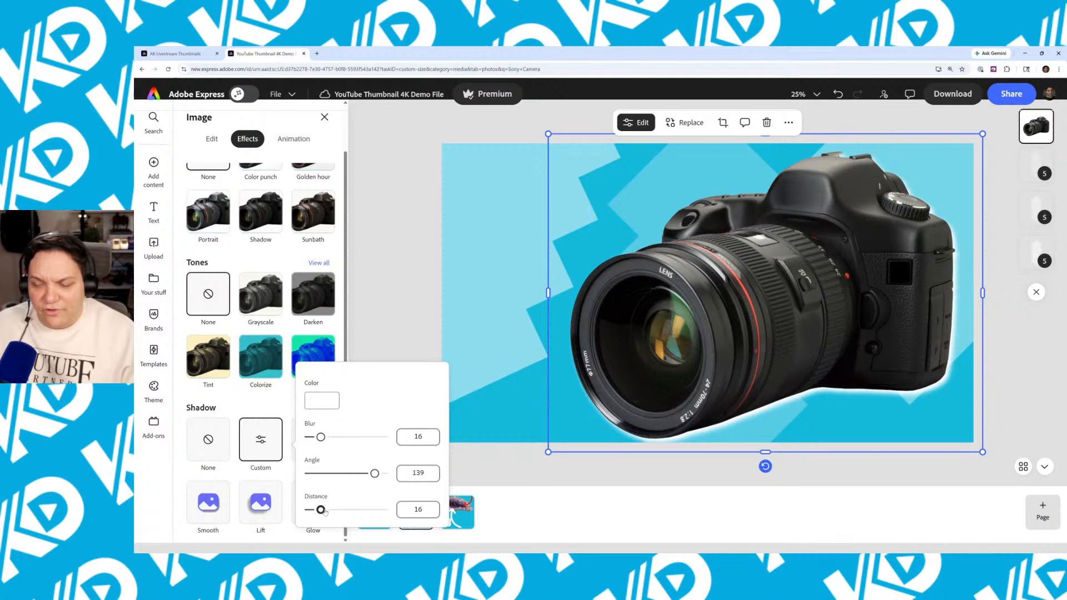
left_click_drag(321, 510, 343, 510)
left_click_drag(320, 438, 329, 437)
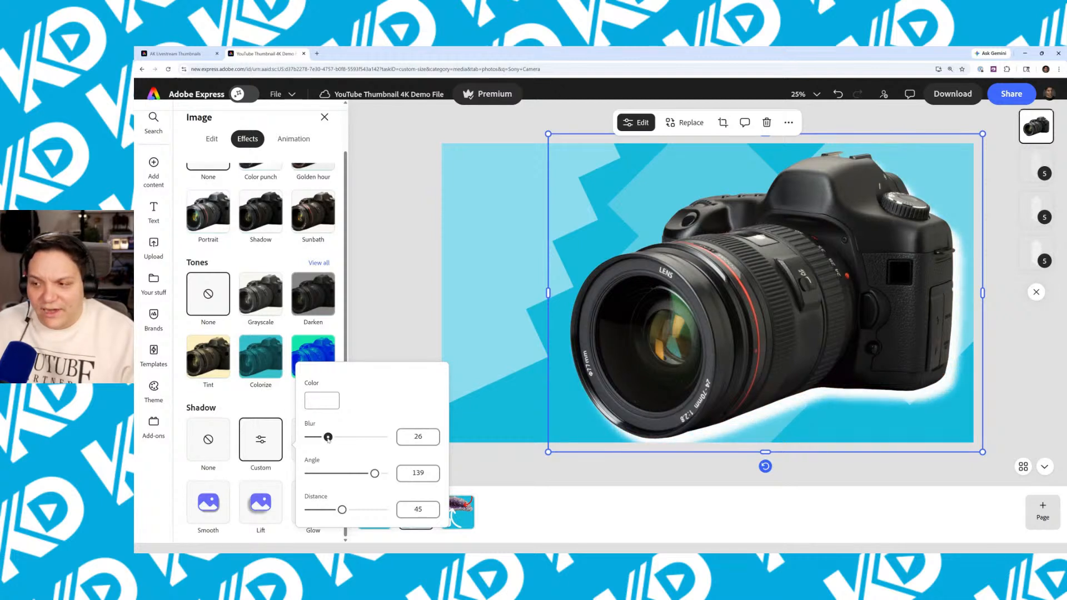
left_click(402, 274)
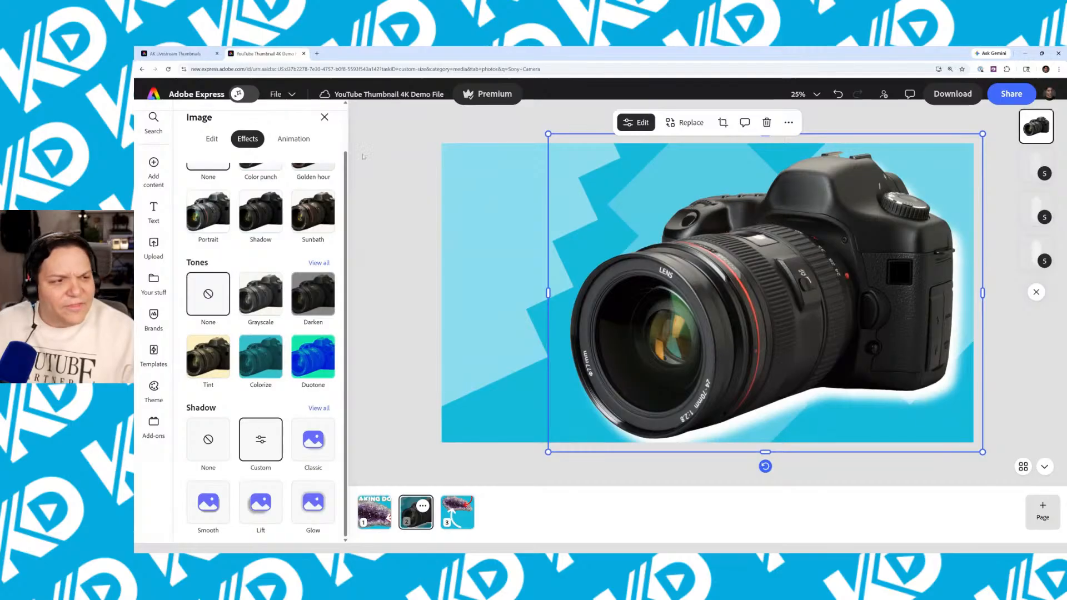
left_click(386, 171)
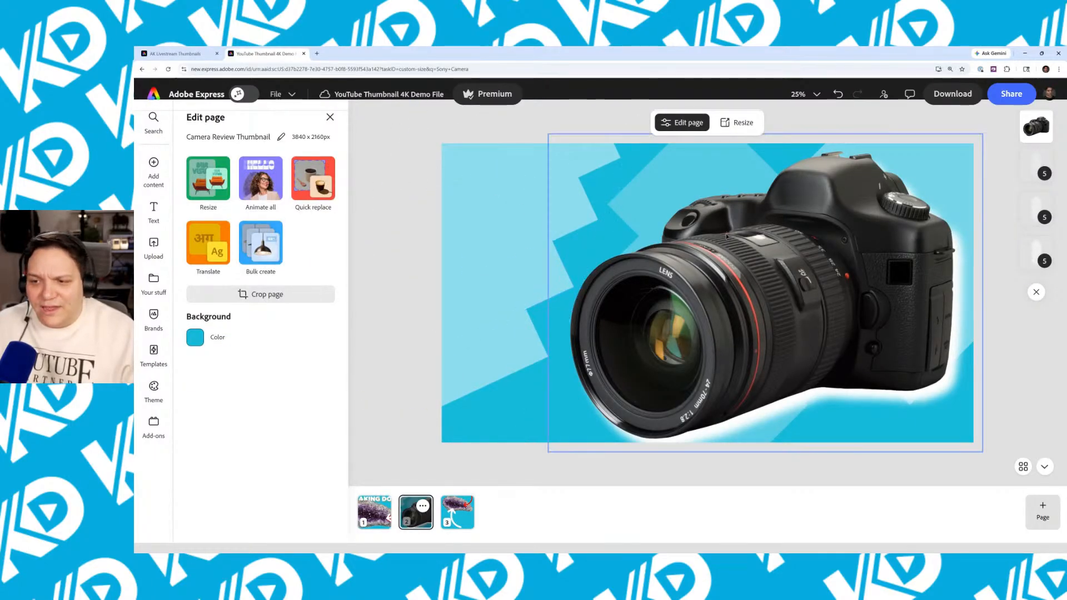
Nudge and test-tilt the camera photo, leave it upright, then bring up the Text options
left_click_drag(830, 259, 832, 260)
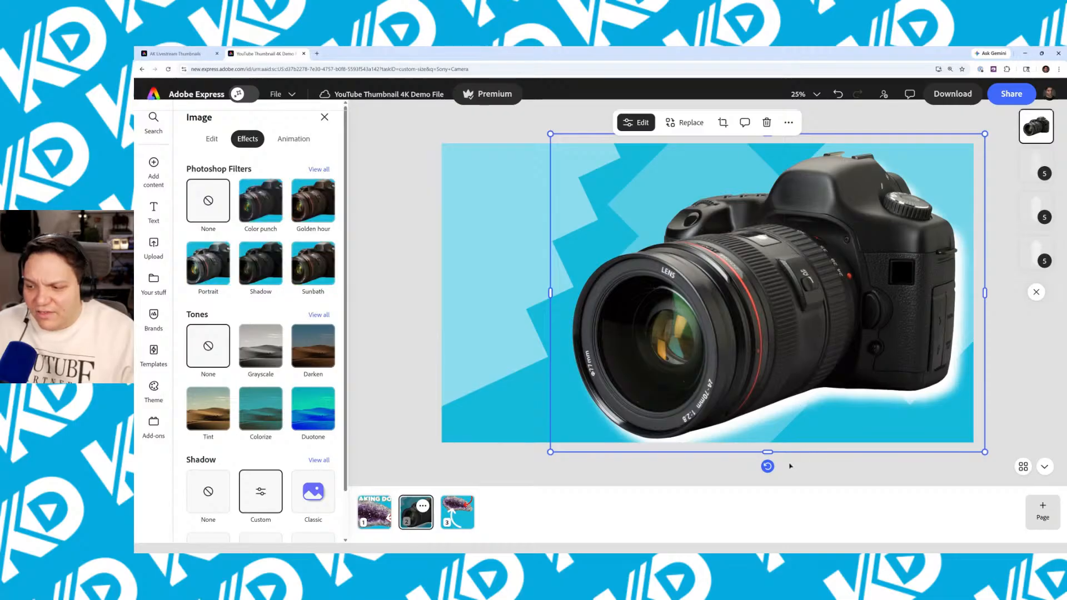
mouse_move(768, 471)
left_mouse_down()
mouse_move(753, 470)
mouse_move(769, 465)
left_mouse_up()
mouse_move(825, 323)
left_mouse_down()
mouse_move(834, 367)
mouse_move(812, 336)
left_mouse_up()
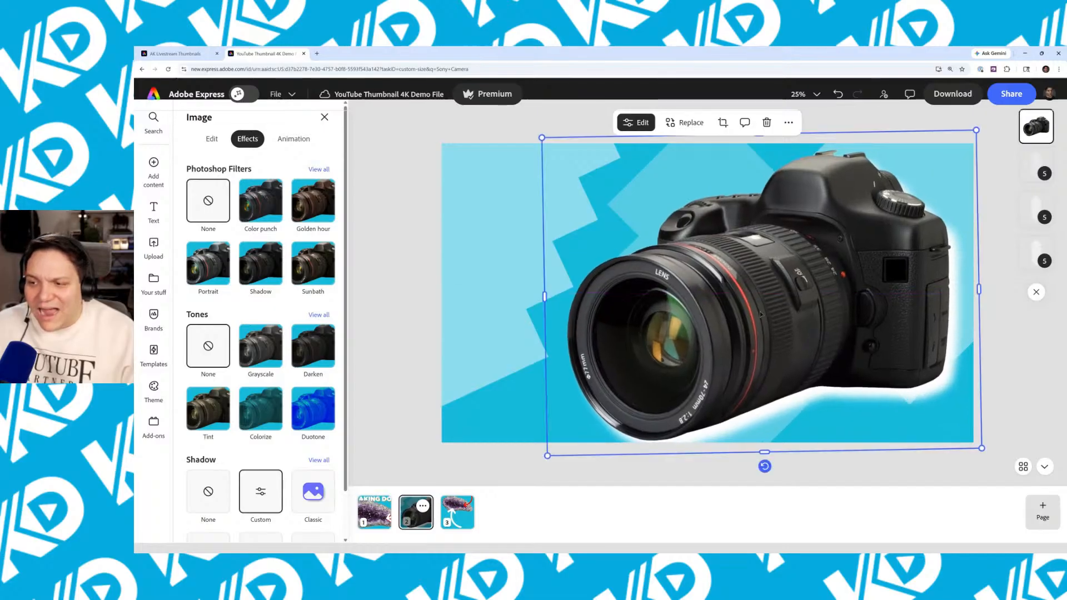
left_click(389, 153)
left_click(695, 422)
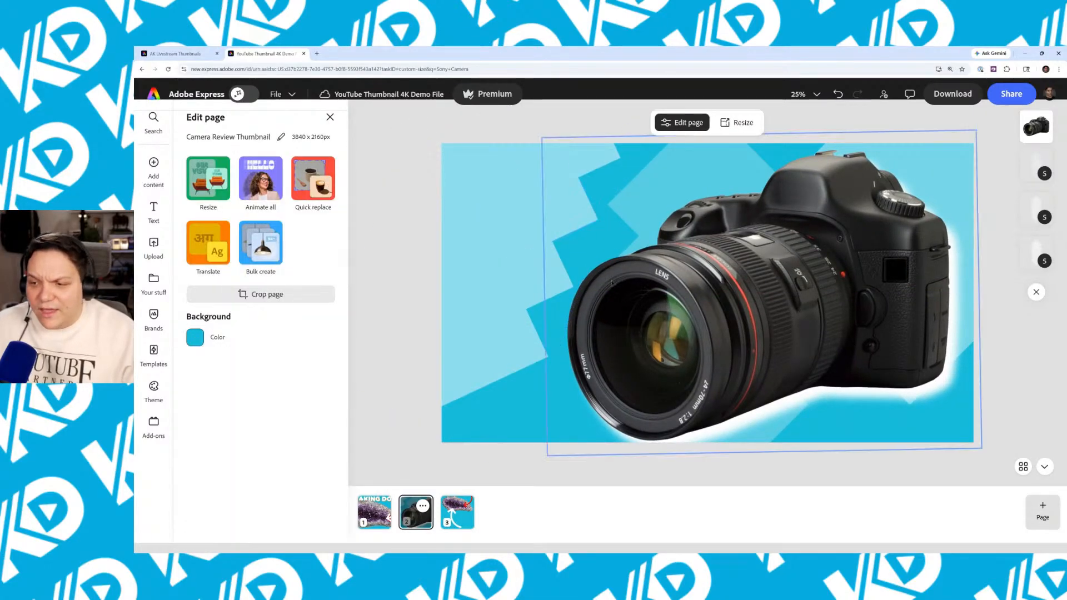
left_click_drag(764, 465, 762, 464)
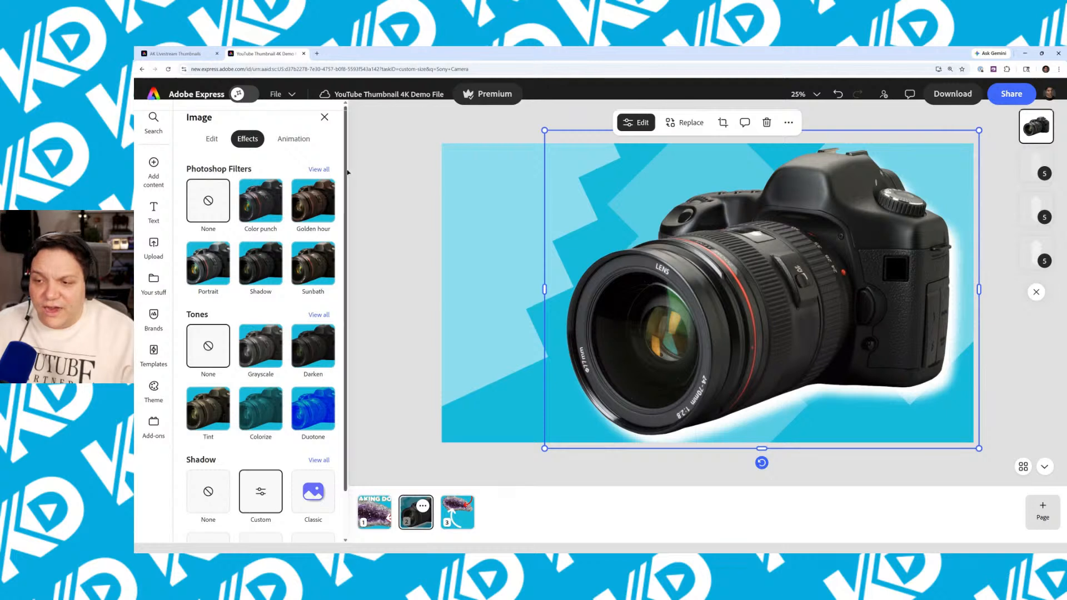
left_click(440, 281)
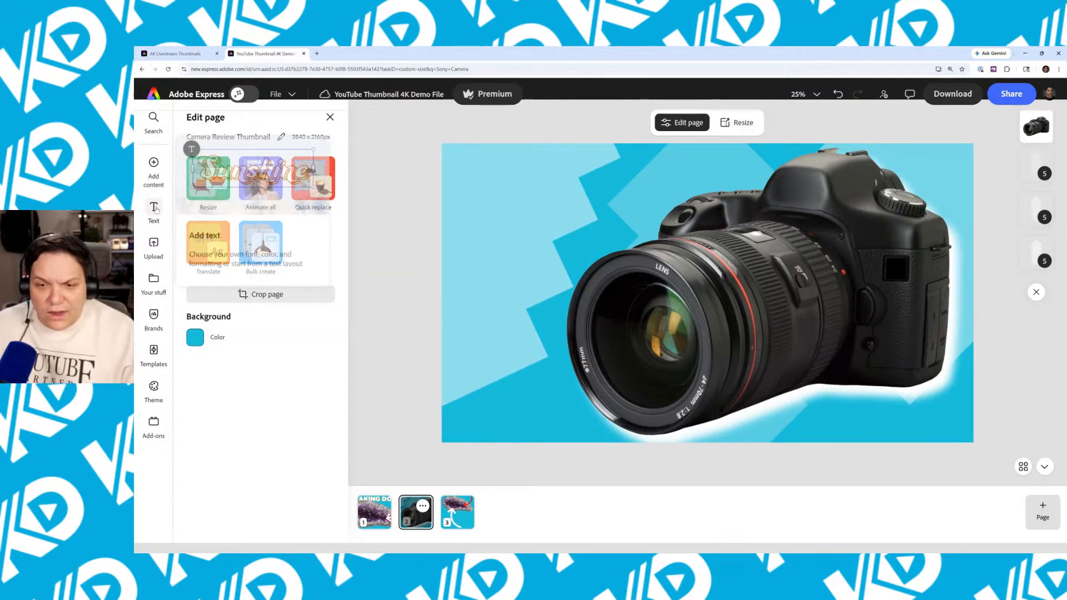
left_click(806, 296)
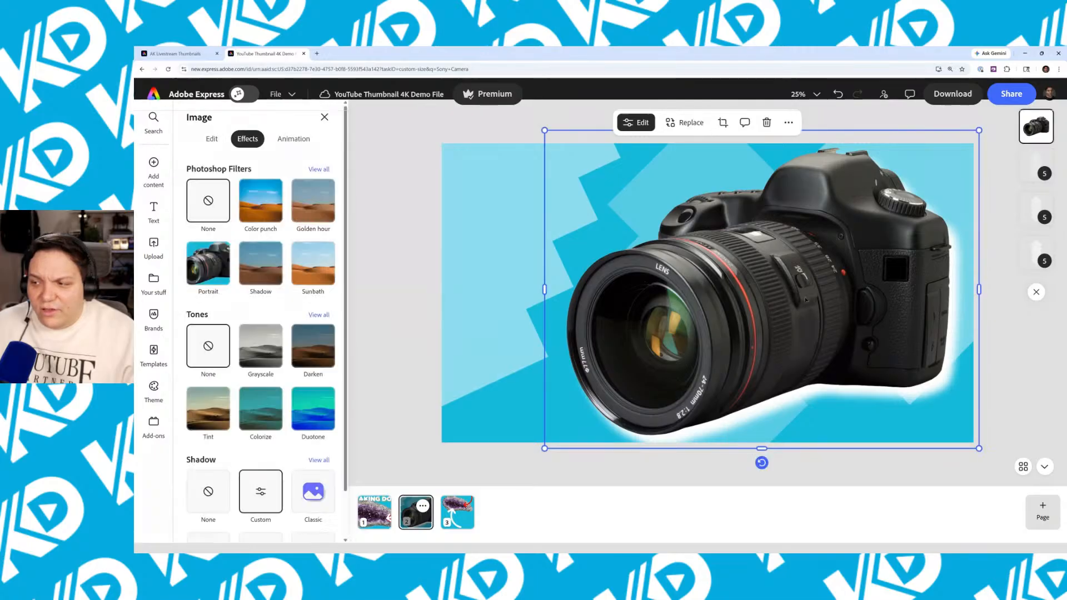
left_click(153, 210)
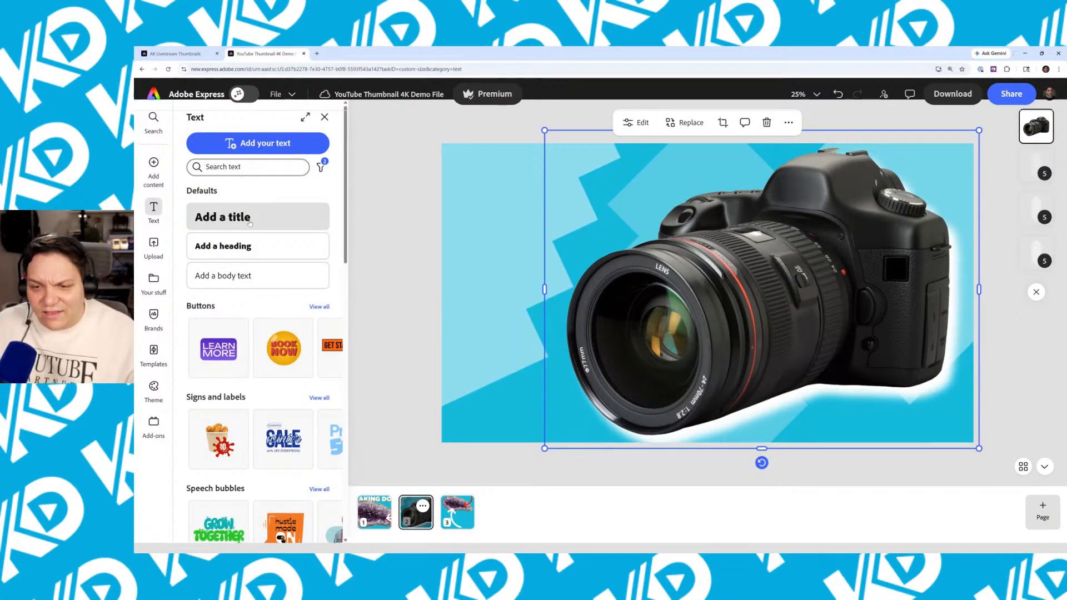
Add a new text box and move it to the top-left corner
scroll(317, 350, "down", 8)
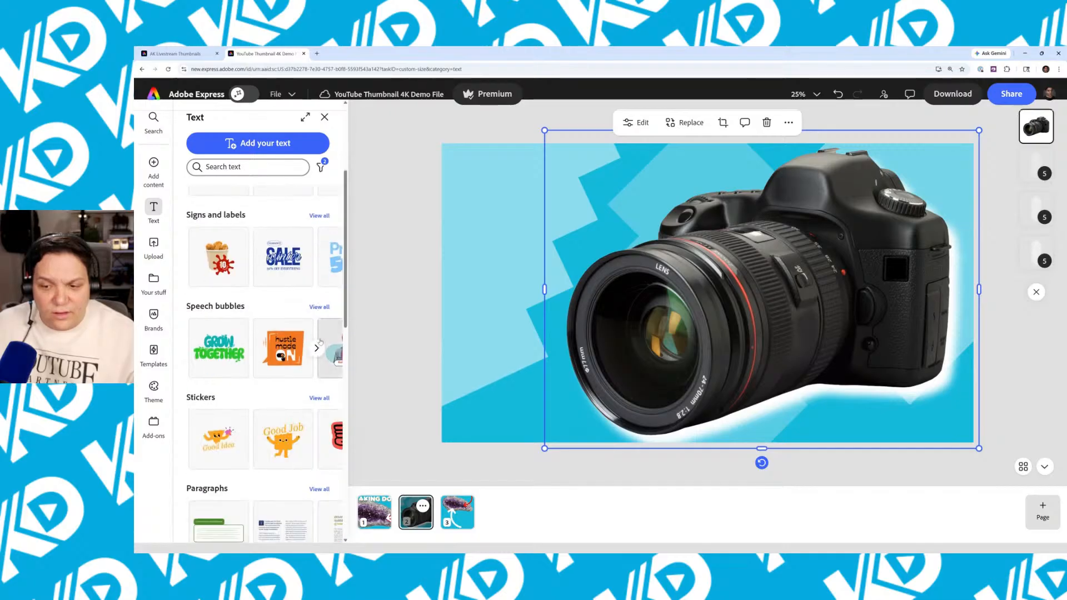
scroll(247, 324, "up", 8)
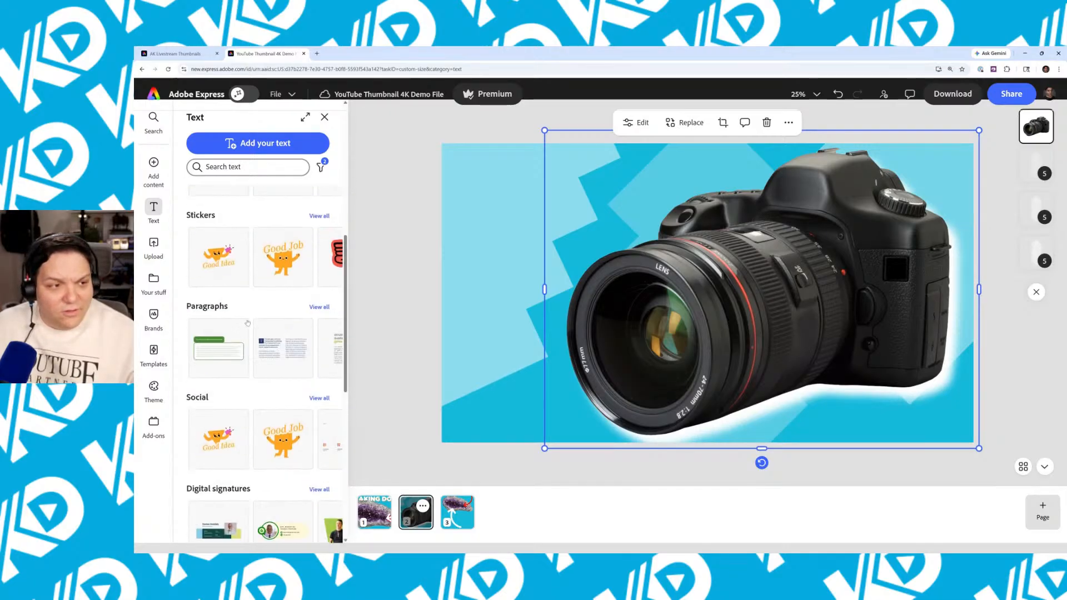
left_click(258, 143)
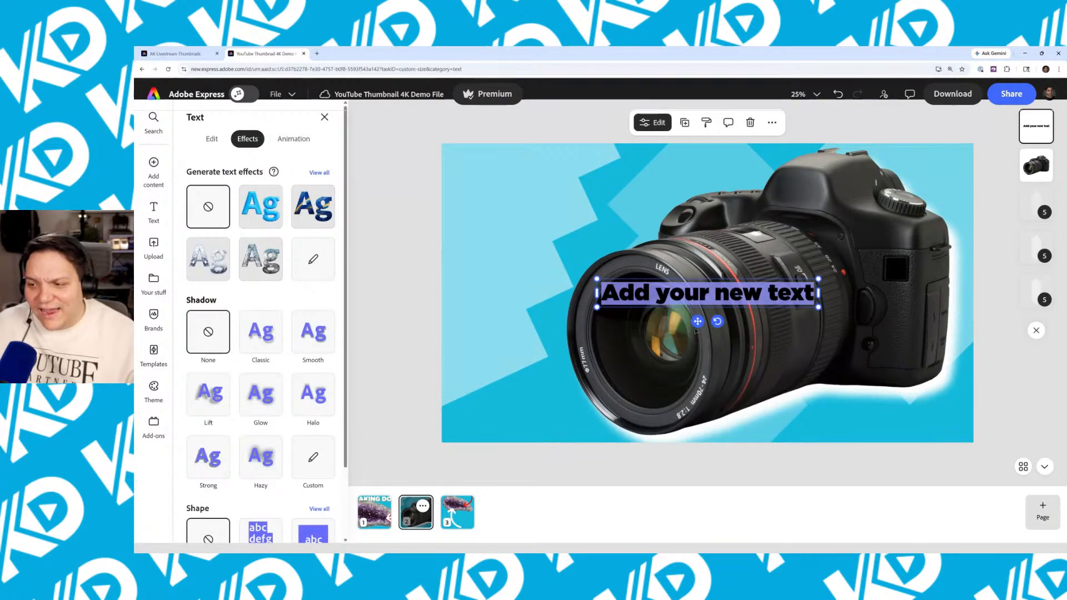
left_click_drag(696, 330, 548, 195)
Type the title CANON / CAMERA / REVIEW on three lines
type("CA")
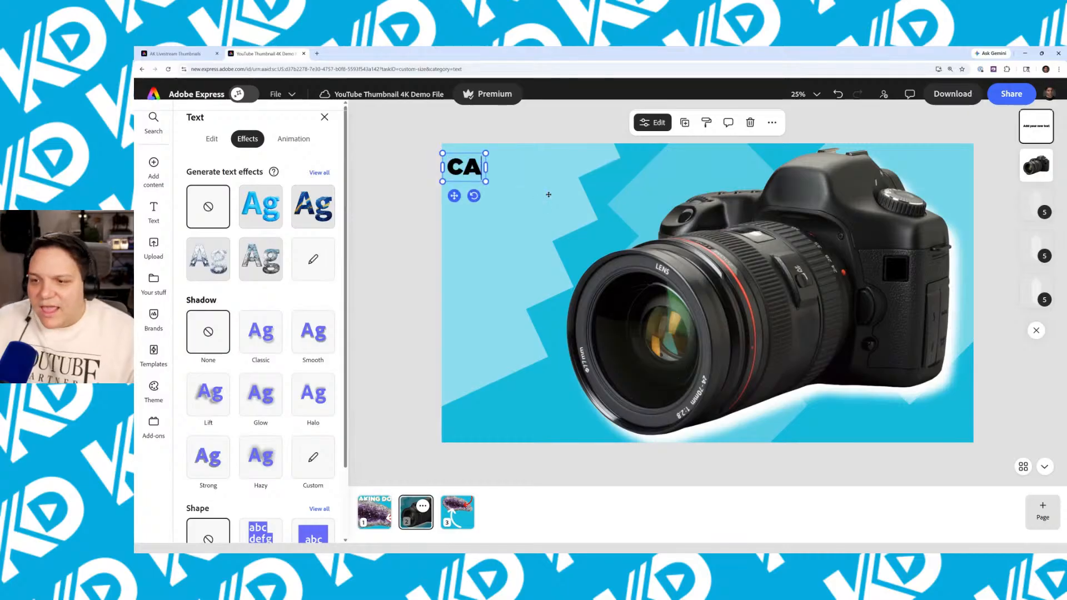
key("BackSpace")
key("BackSpace")
type("SONY R")
key("BackSpace")
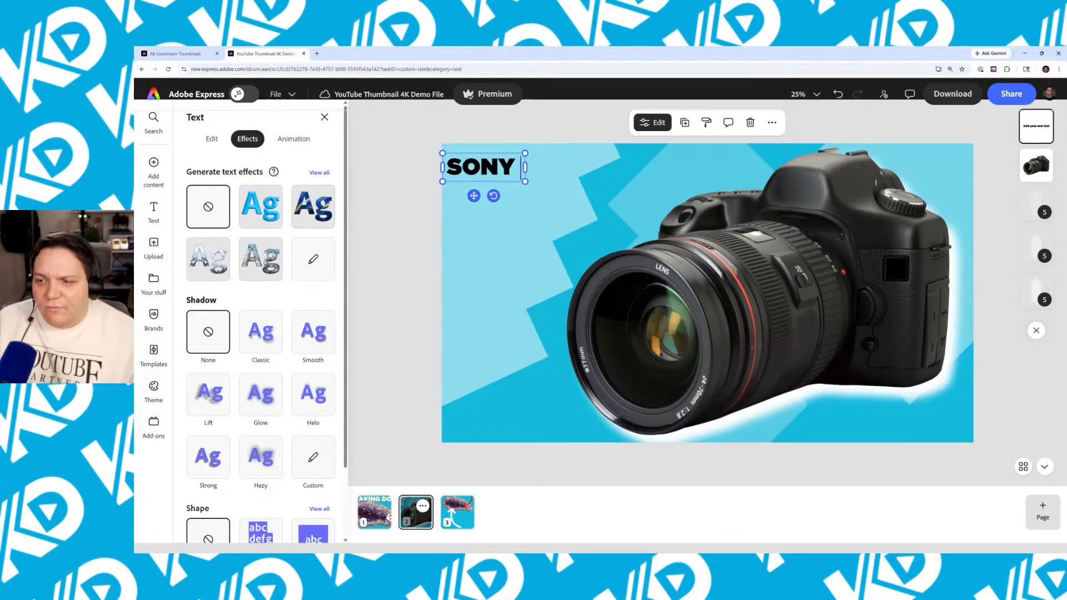
key("BackSpace")
key("BackSpace")
key("BackSpace")
key("BackSpace")
key("BackSpace")
type("CAMERA")
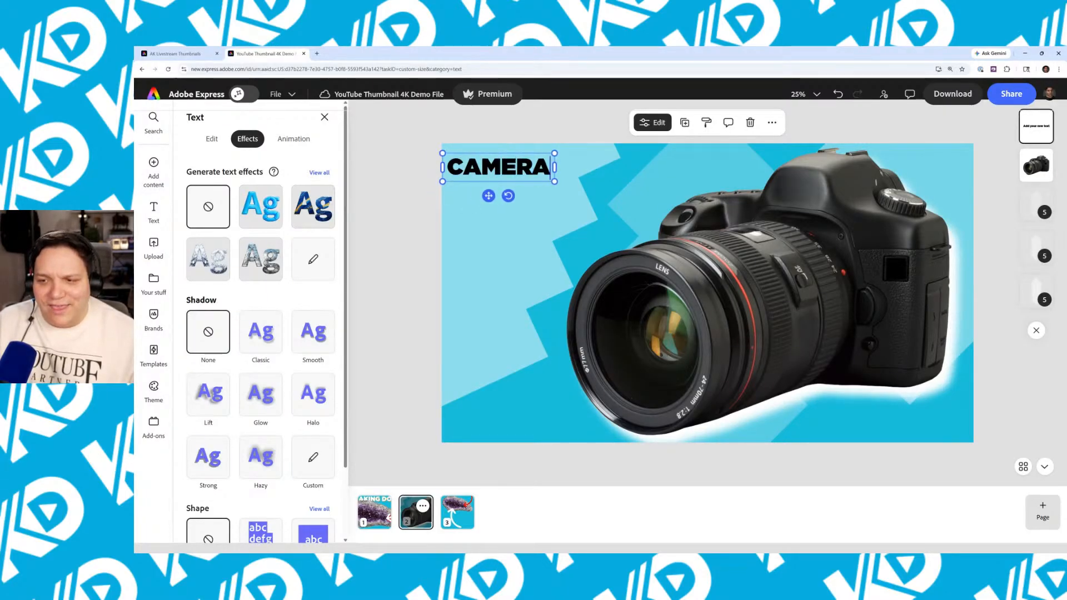
key("BackSpace")
key("BackSpace")
key("BackSpace")
key("BackSpace")
key("BackSpace")
key("BackSpace")
type("CANON CA")
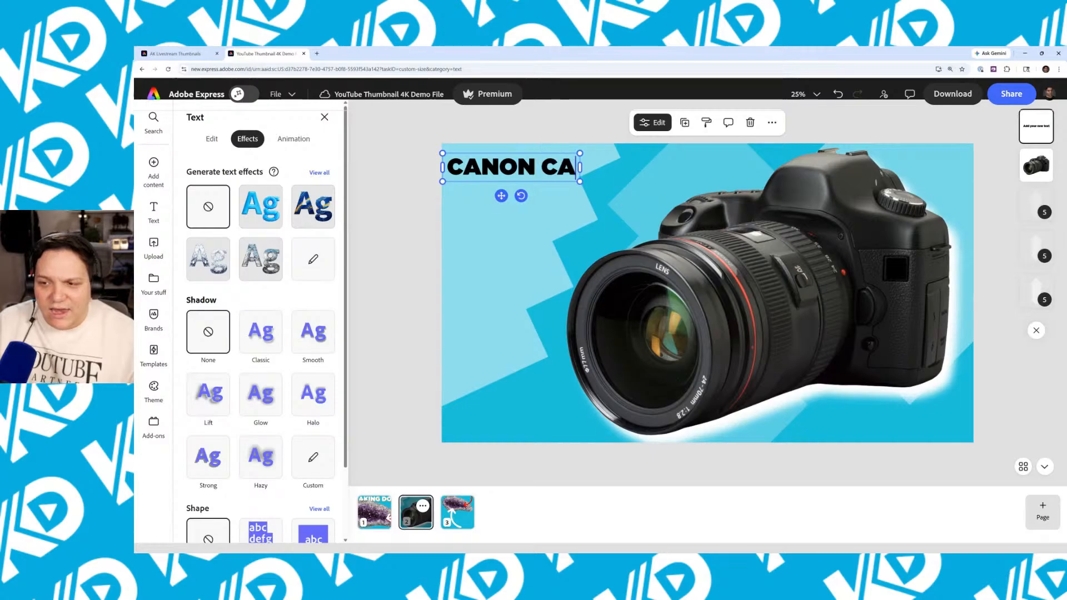
type("MERA")
key("Return")
type("R")
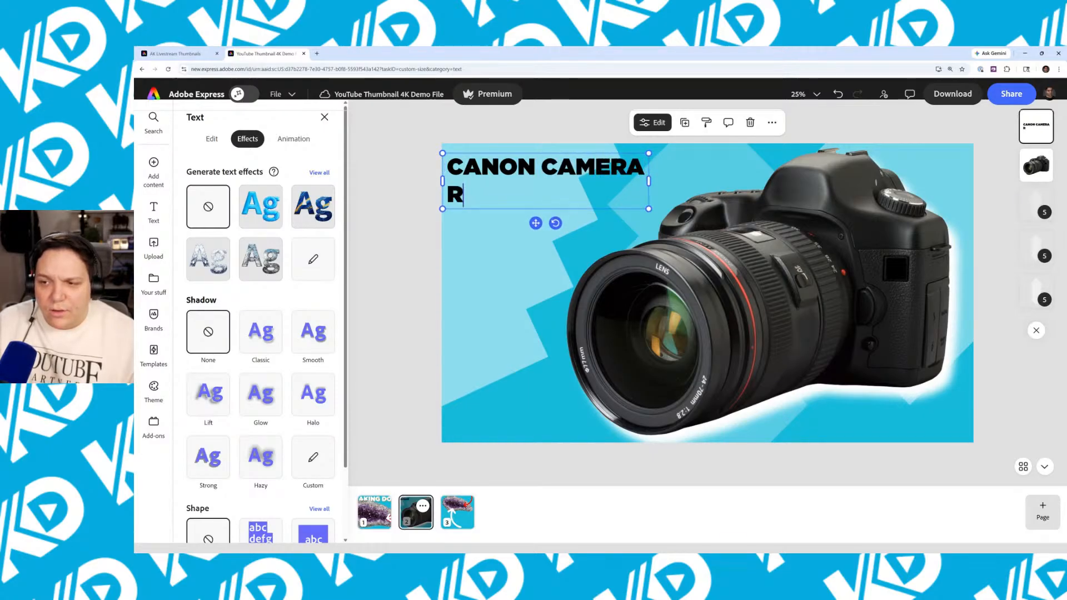
key("BackSpace")
key("BackSpace")
key("BackSpace")
key("BackSpace")
key("BackSpace")
key("BackSpace")
key("BackSpace")
key("BackSpace")
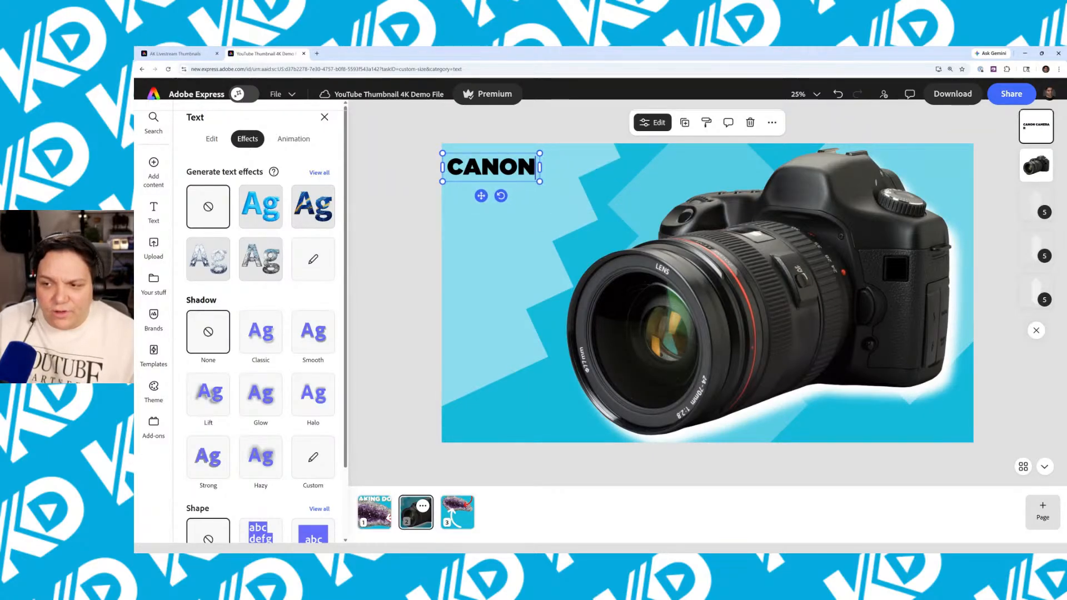
key("Return")
type("CAMERA")
key("Return")
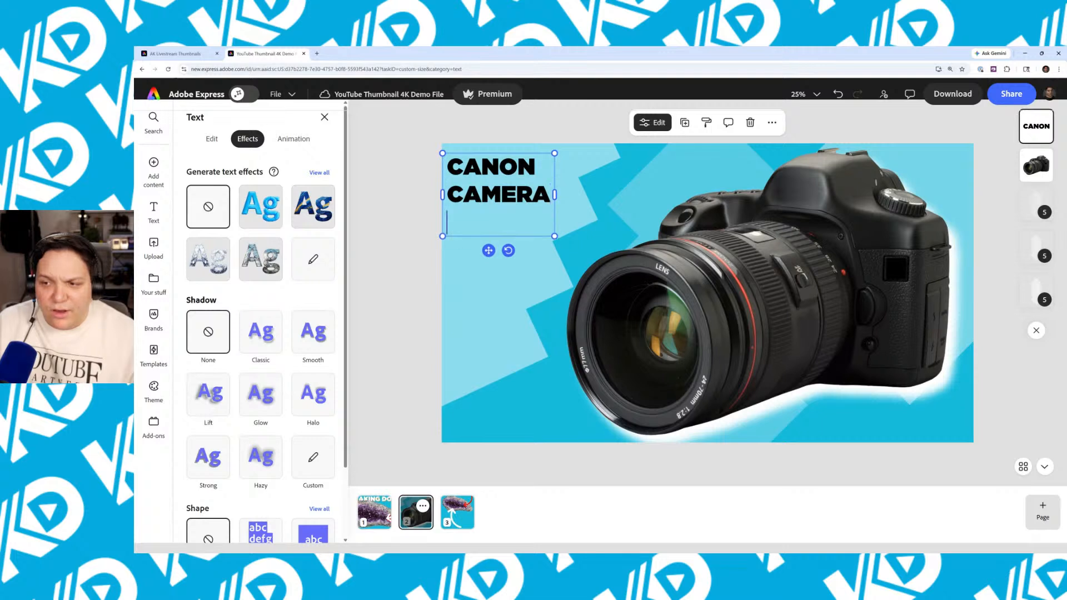
type("REVIEW")
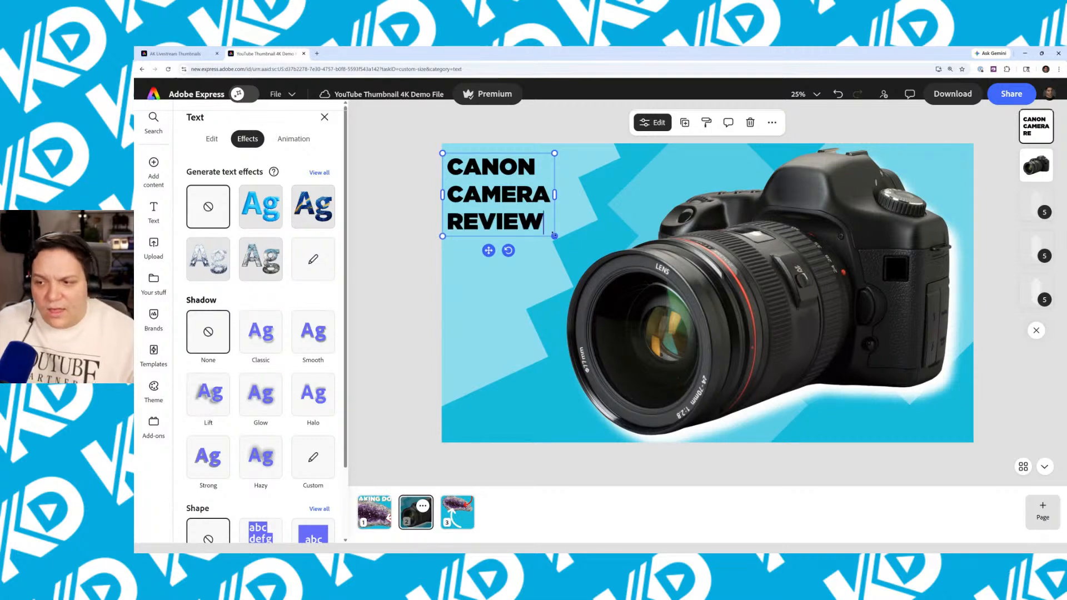
Enlarge the title block, nudge it into place, and shift the camera right
left_click_drag(554, 235, 604, 274)
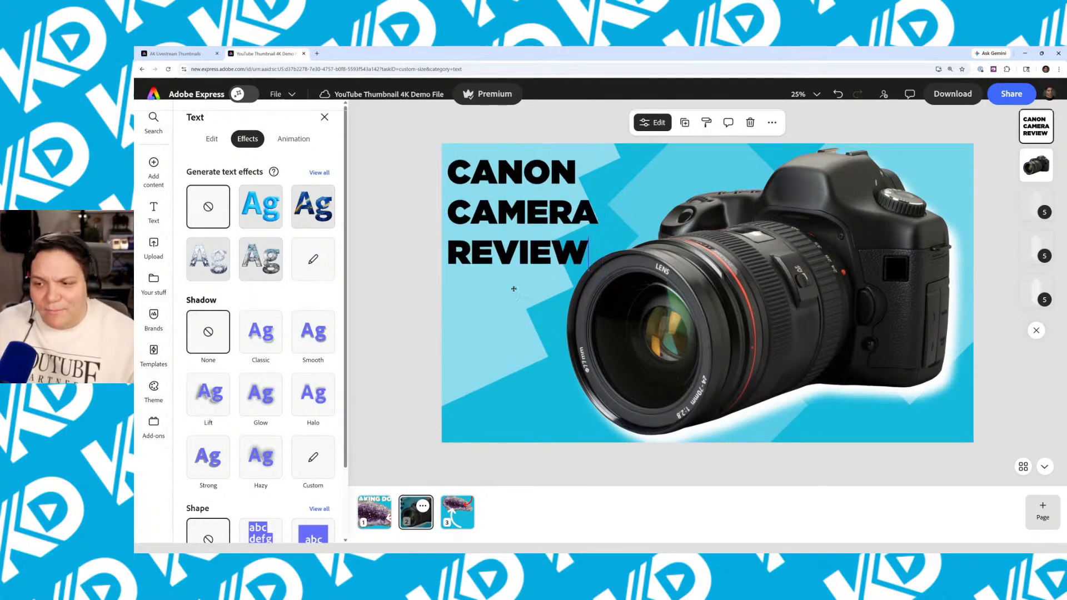
left_click_drag(513, 288, 522, 279)
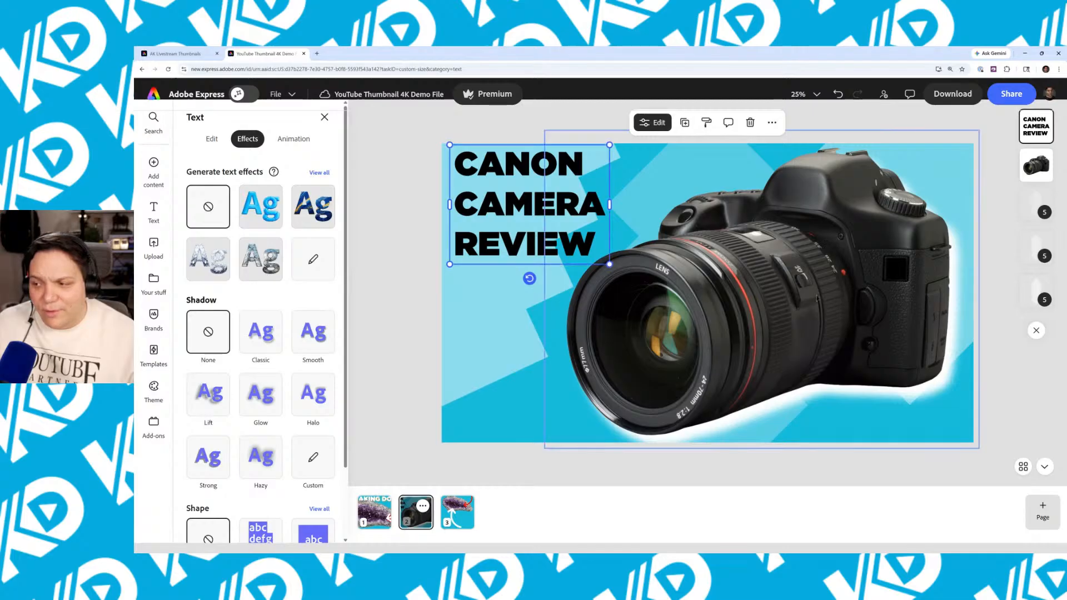
left_click_drag(815, 295, 833, 295)
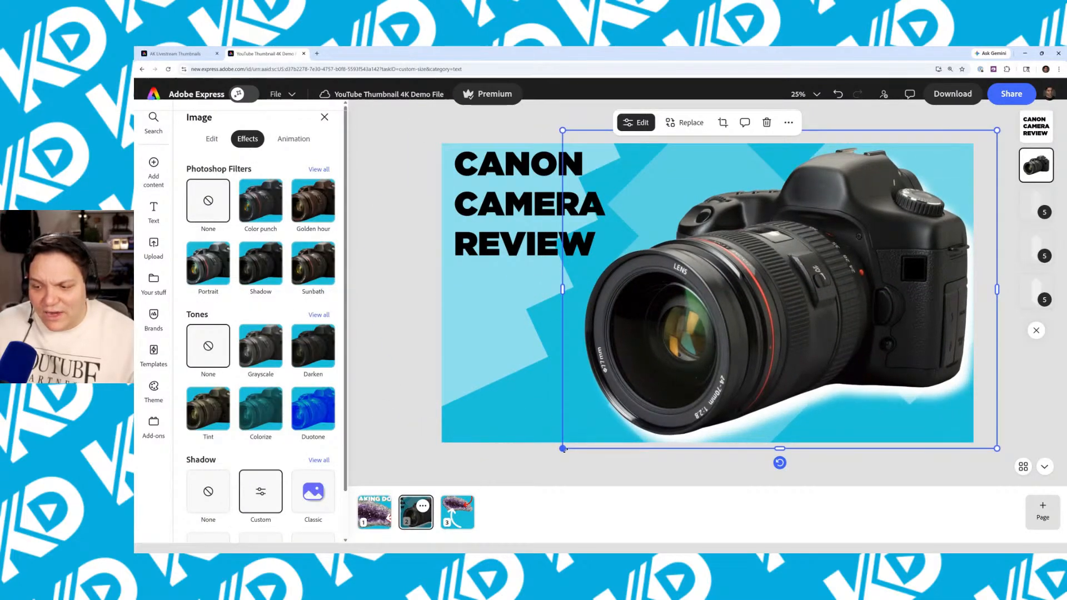
Resize the camera photo to span the right side beside the CANON CAMERA REVIEW title
left_click_drag(563, 449, 631, 399)
left_click_drag(858, 262, 748, 326)
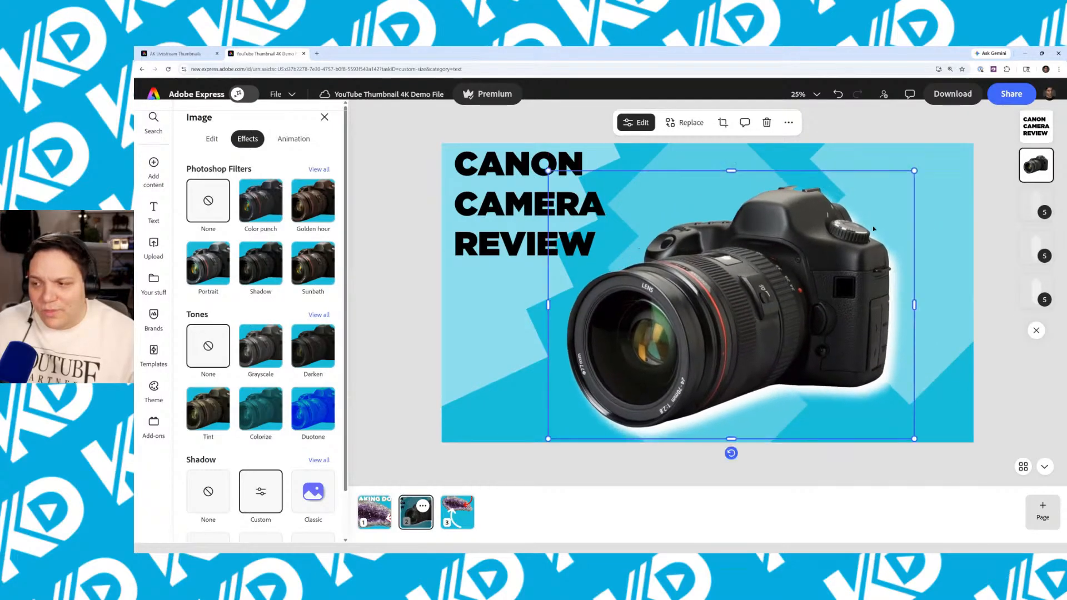
left_click_drag(918, 171, 988, 116)
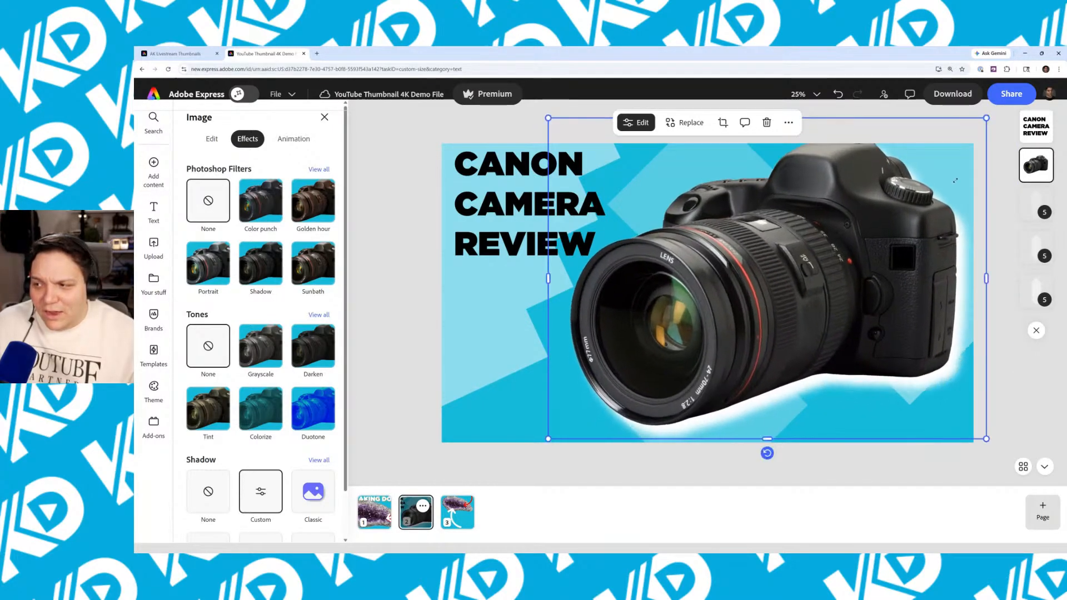
left_click_drag(853, 273, 858, 294)
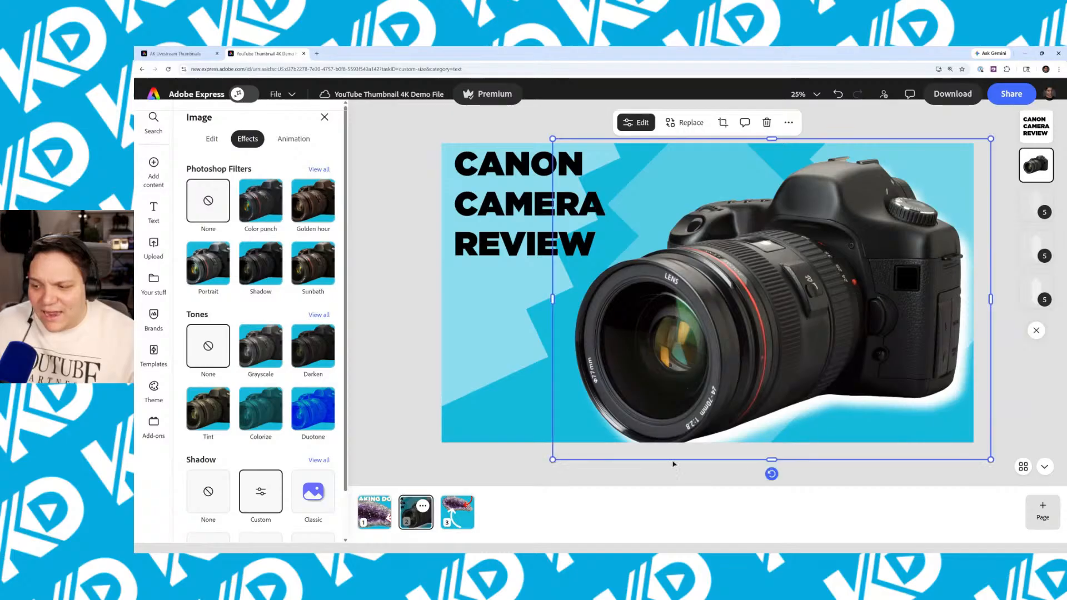
left_click_drag(553, 460, 568, 447)
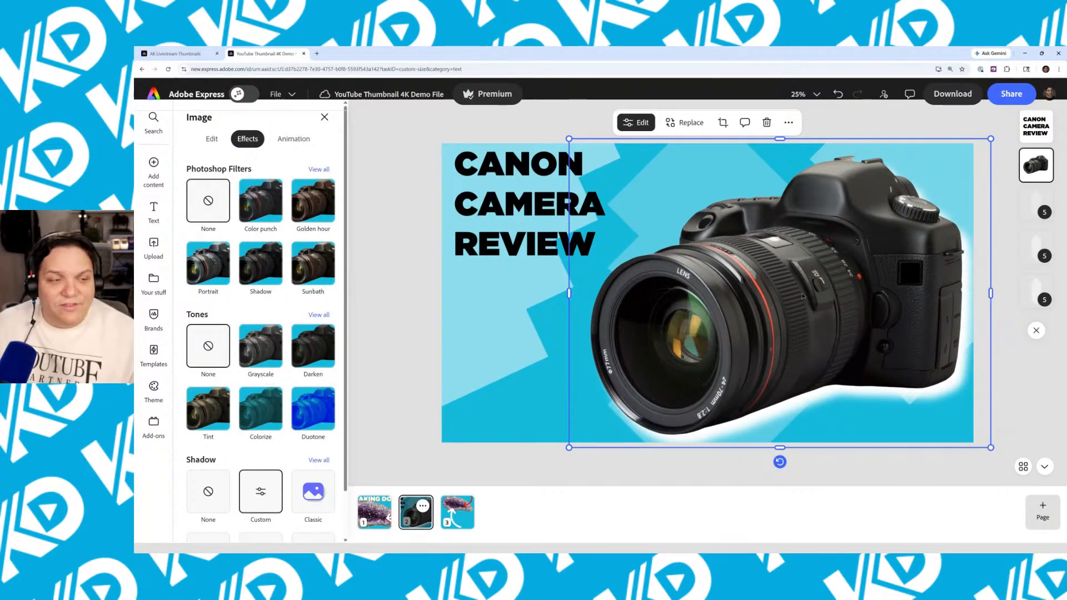
left_click(582, 208)
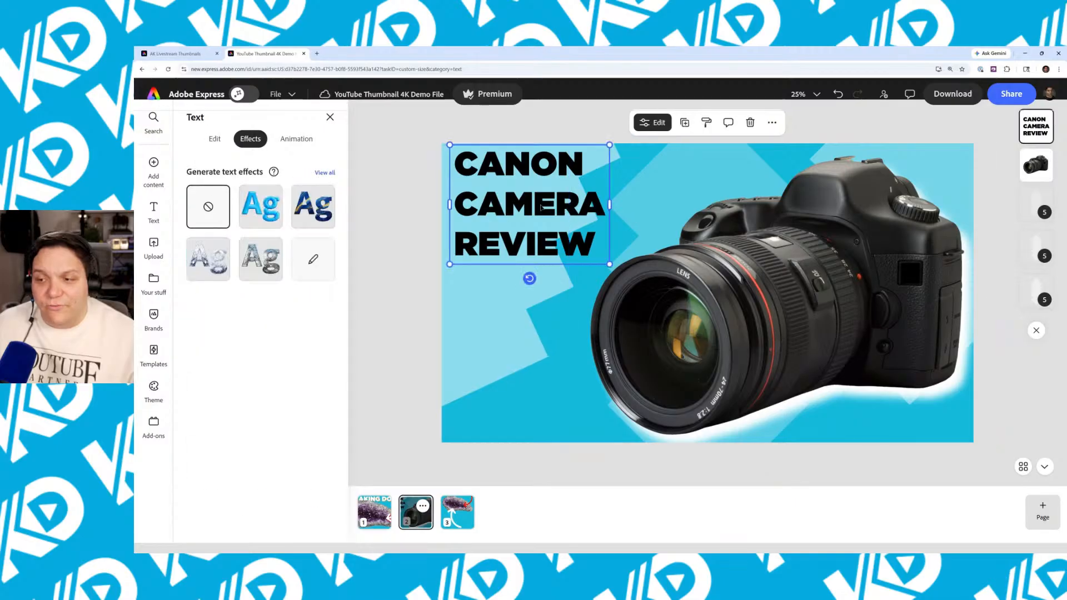
Delete the camera photo and the title text from the page
left_click(734, 256)
key("Delete")
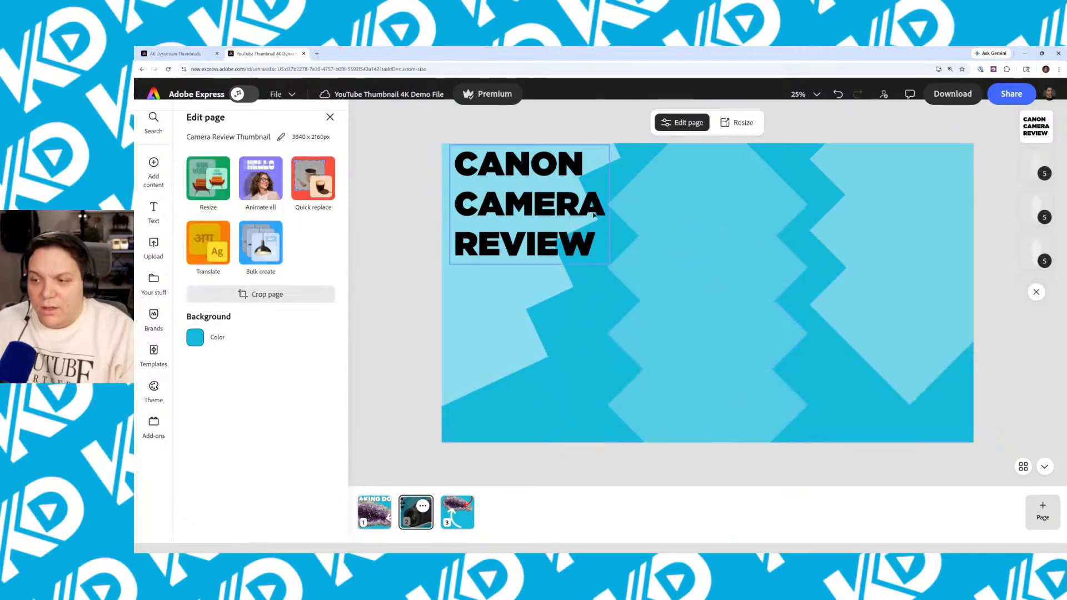
left_click(551, 259)
key("Delete")
Delete every light-blue rectangle group so only the blue background remains
left_click(551, 259)
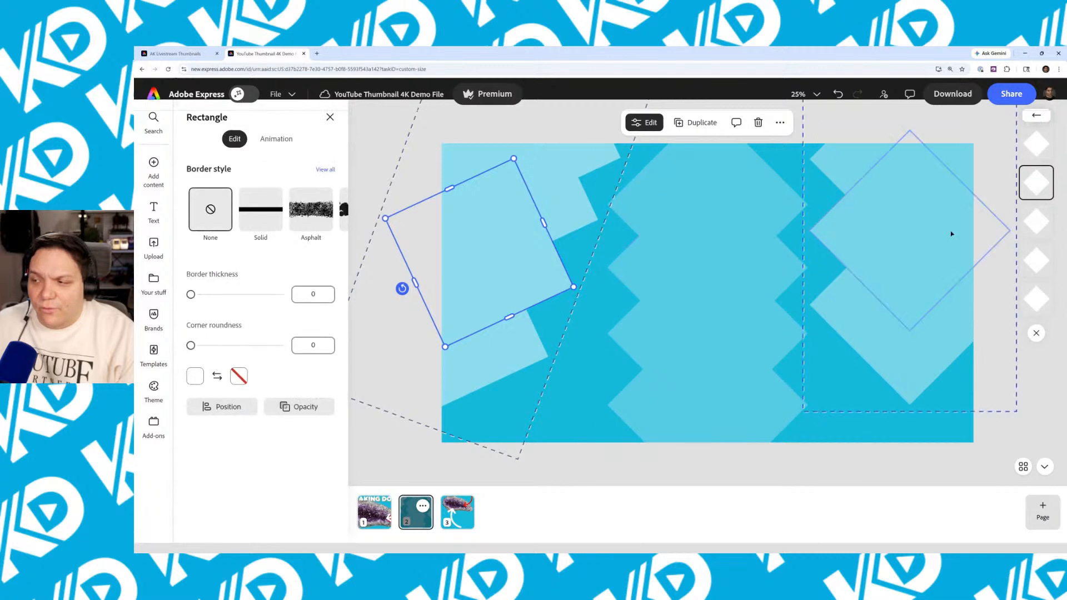
left_click(1027, 100)
left_click(1036, 115)
left_click(1036, 115)
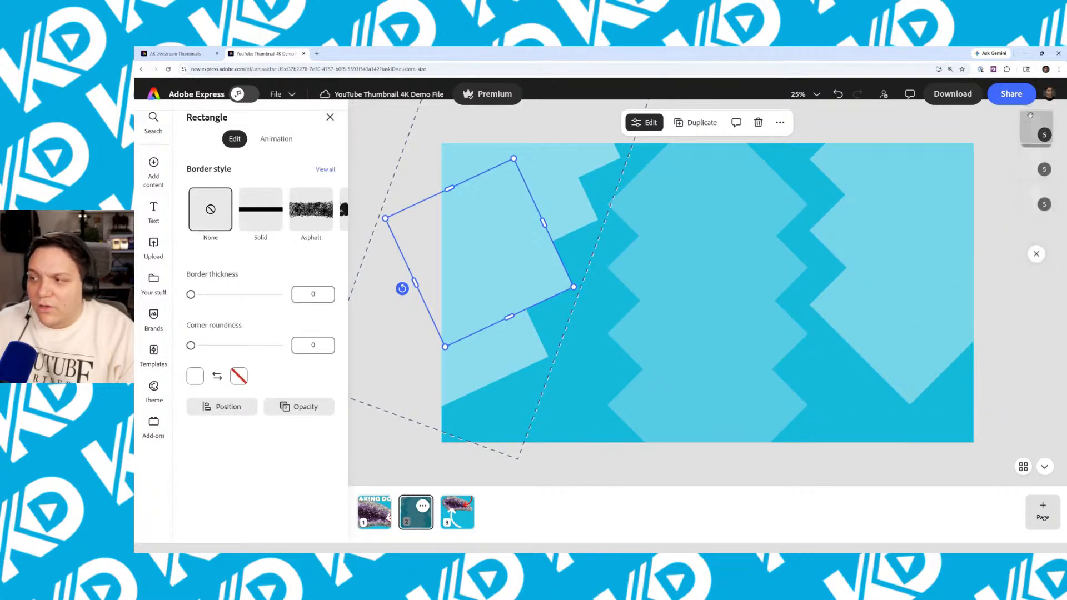
left_click(1038, 129)
key("Delete")
left_click(1044, 168)
key("Delete")
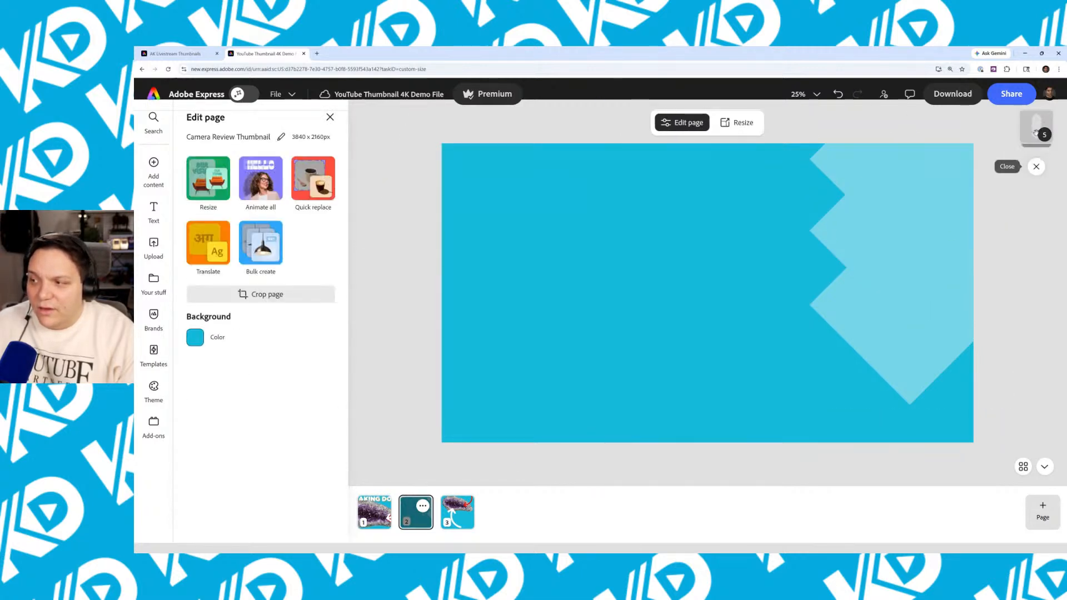
left_click(1038, 134)
key("Delete")
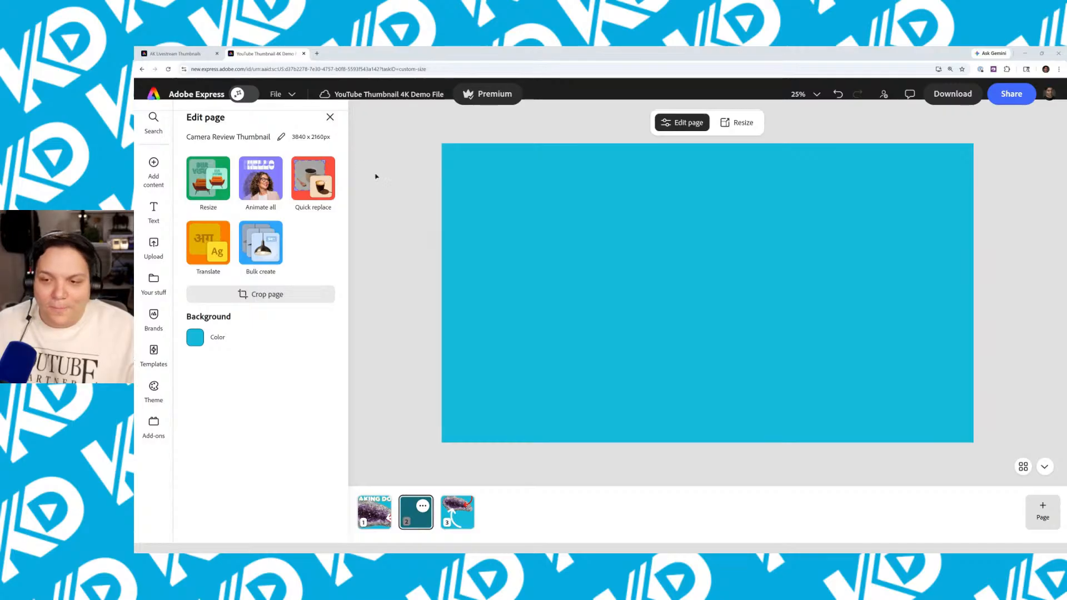
left_click(330, 117)
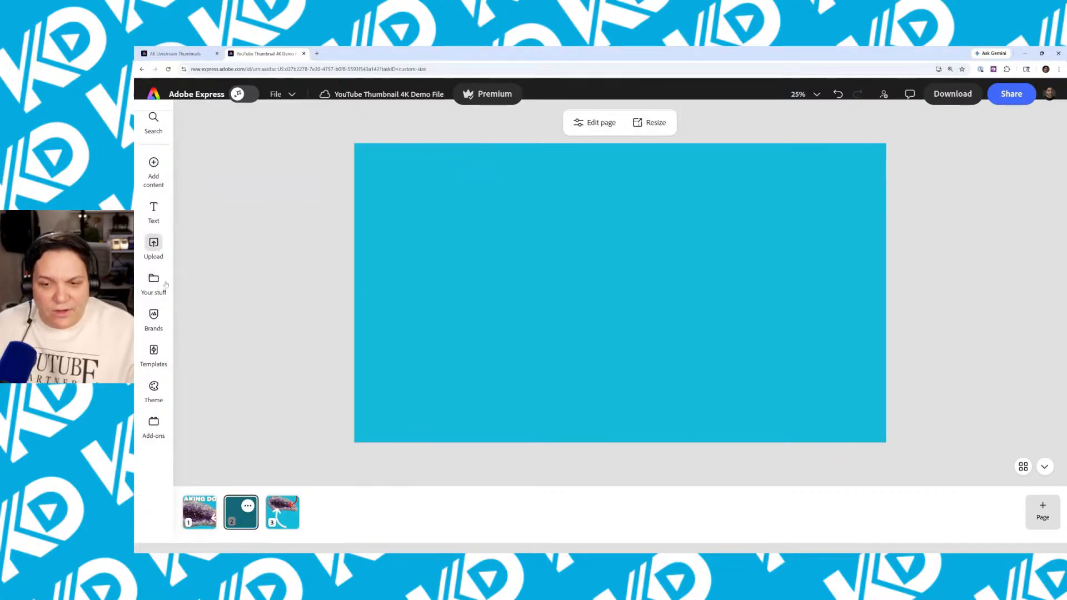
Search the stock photo library for 'Videographer'
left_click(153, 167)
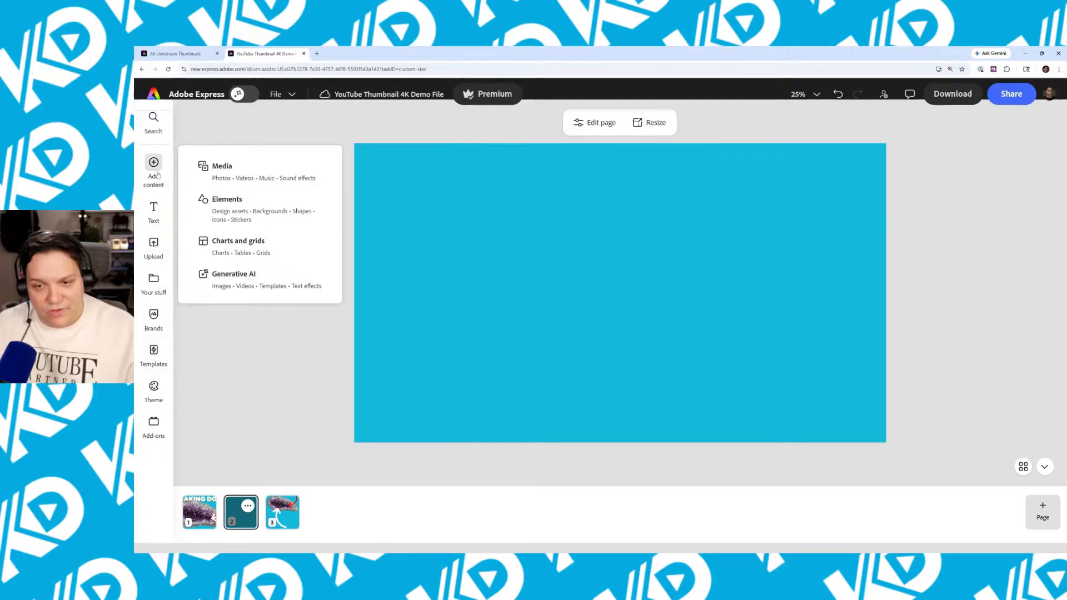
left_click(241, 172)
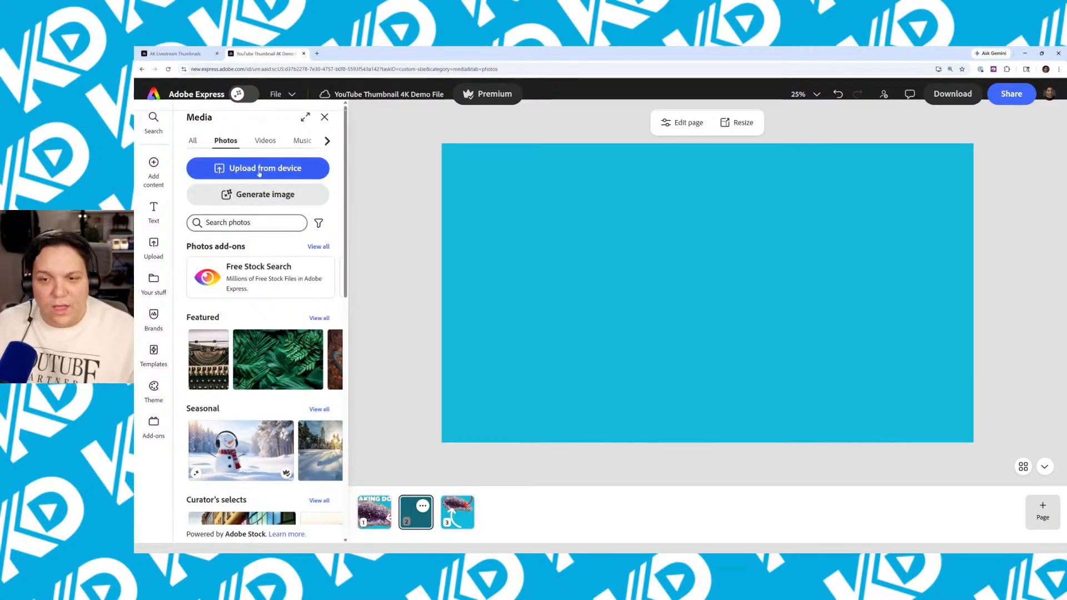
left_click(233, 222)
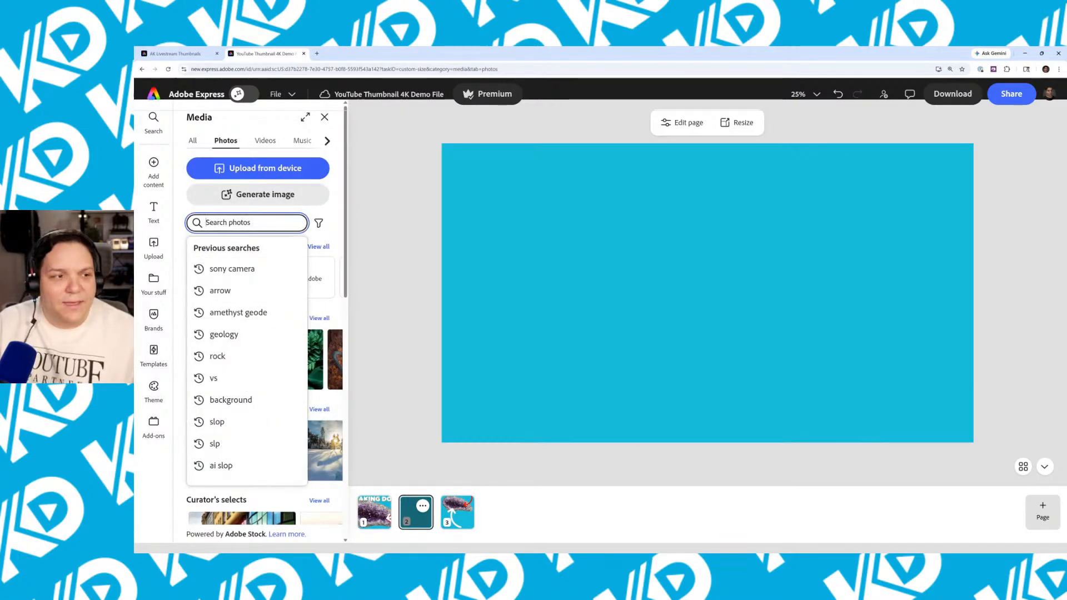
type("Vid")
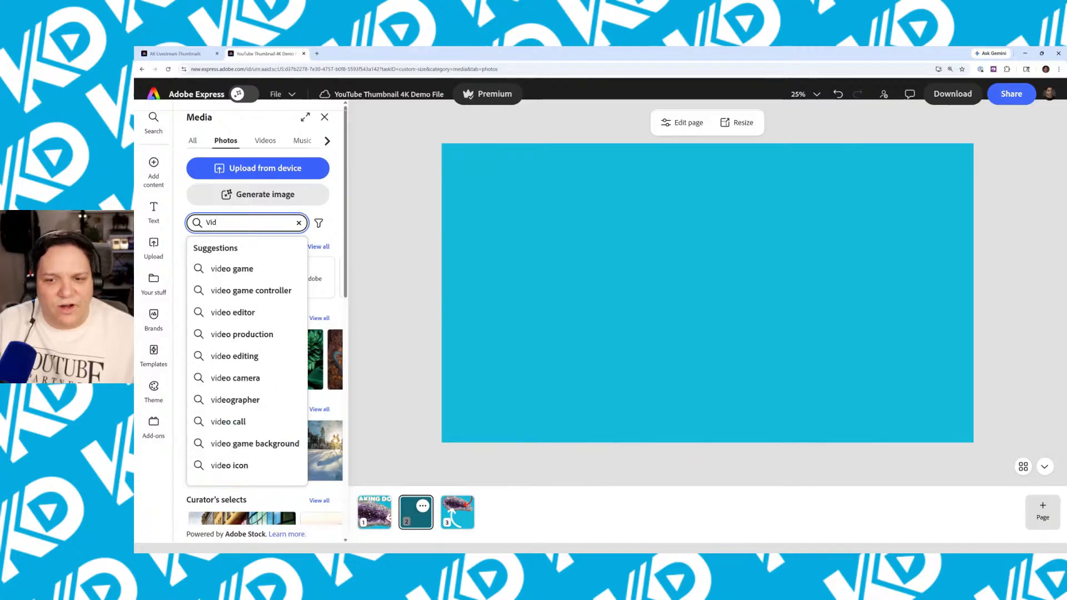
type("eographer")
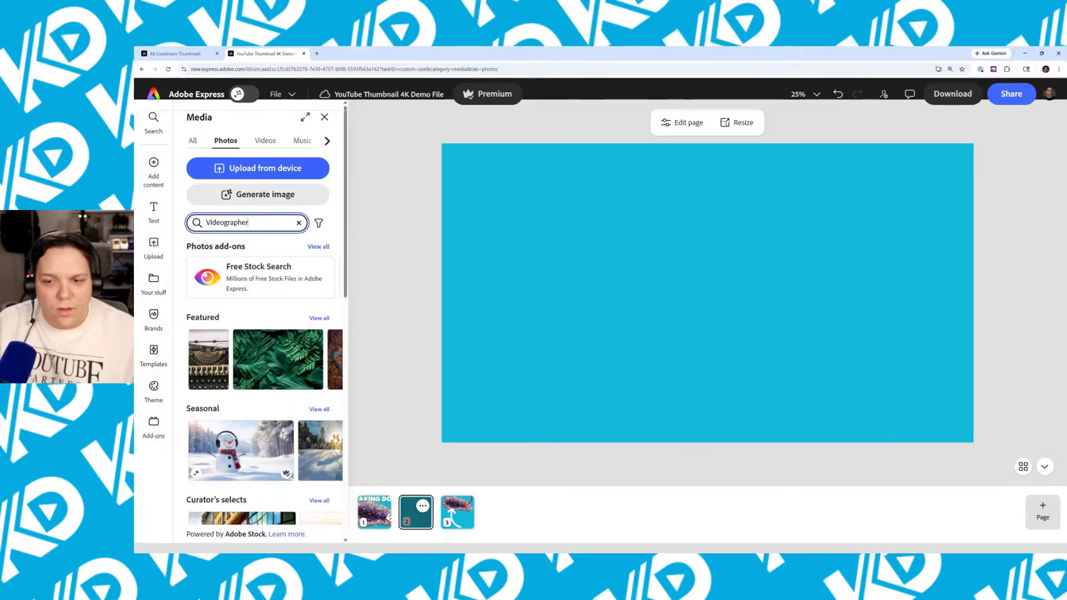
key("Return")
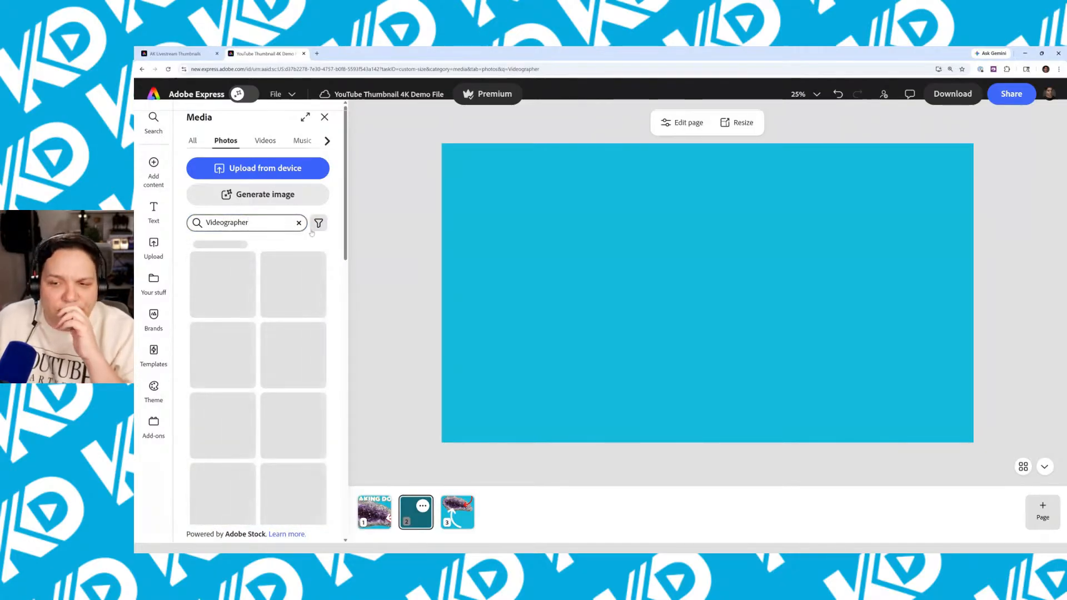
Filter to free photos excluding generative AI and insert the gimbal camera photo
left_click(317, 225)
left_click(338, 311)
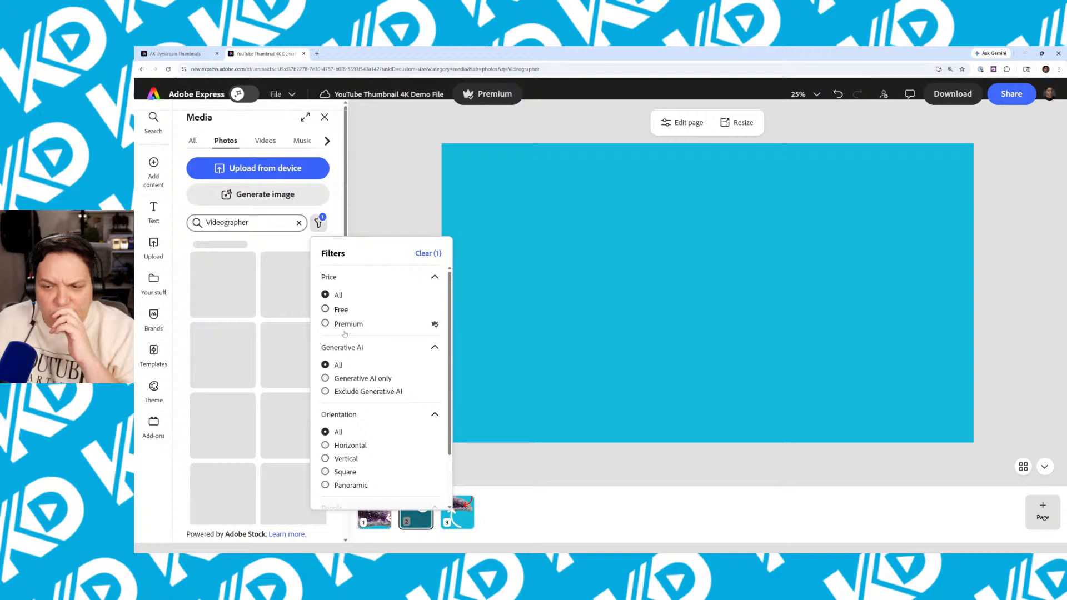
left_click(352, 393)
left_click(341, 208)
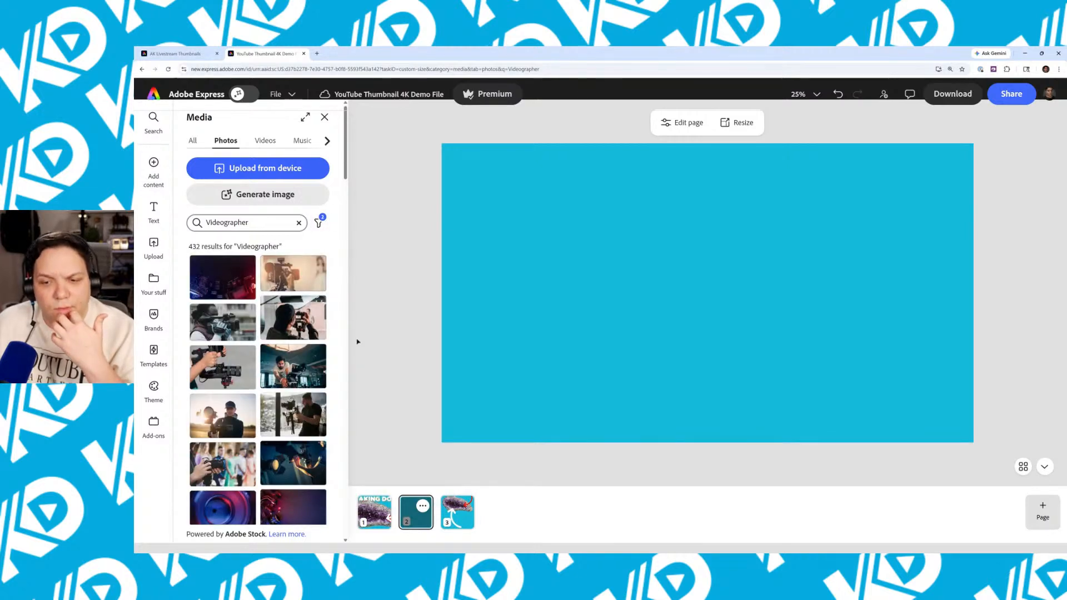
scroll(307, 358, "down", 5)
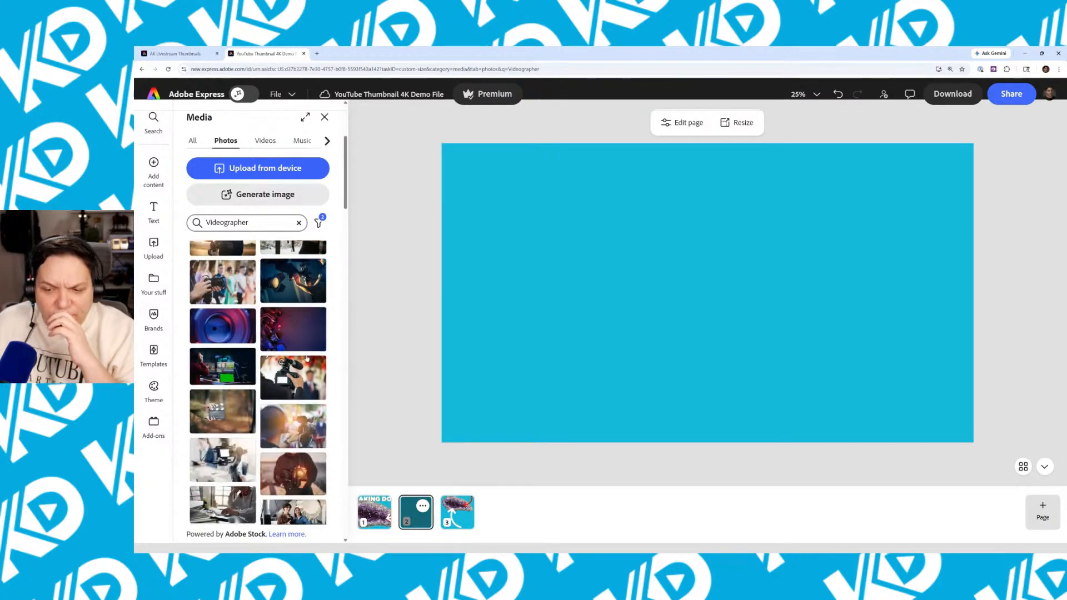
scroll(307, 359, "down", 5)
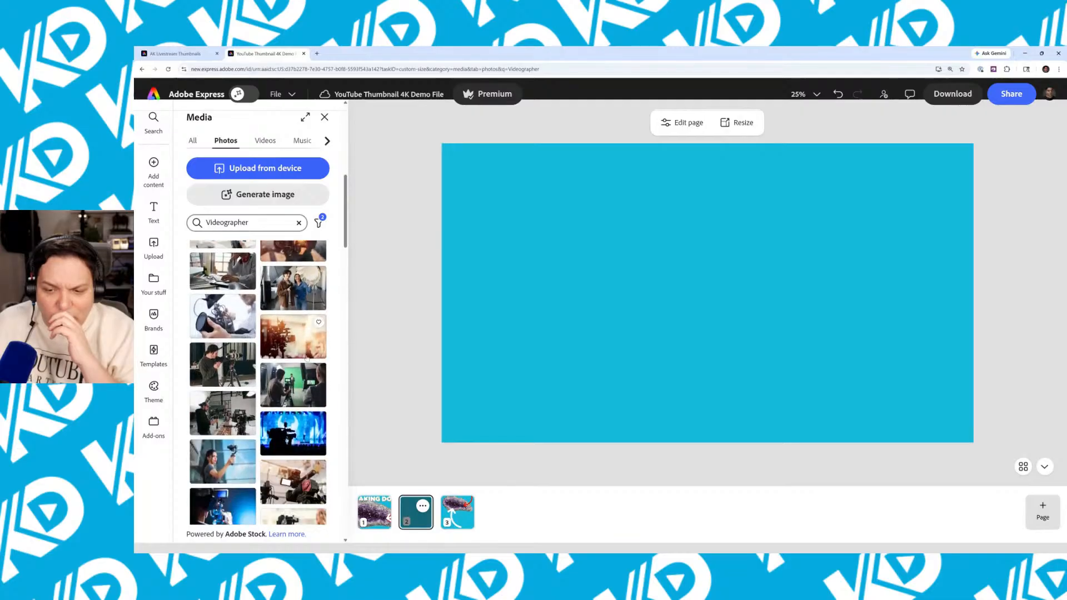
scroll(306, 358, "down", 3)
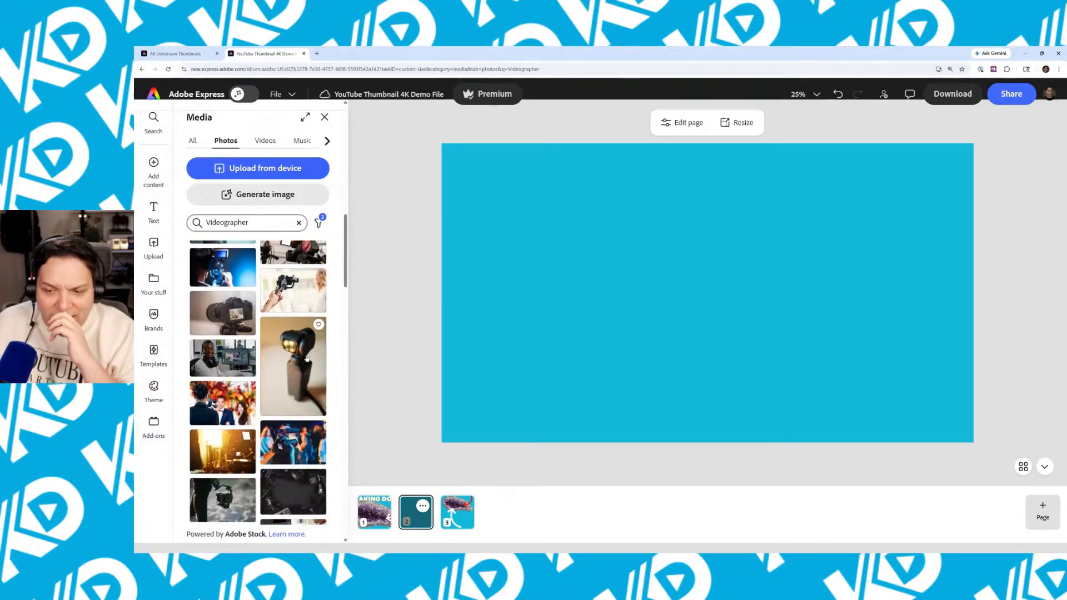
left_click(304, 379)
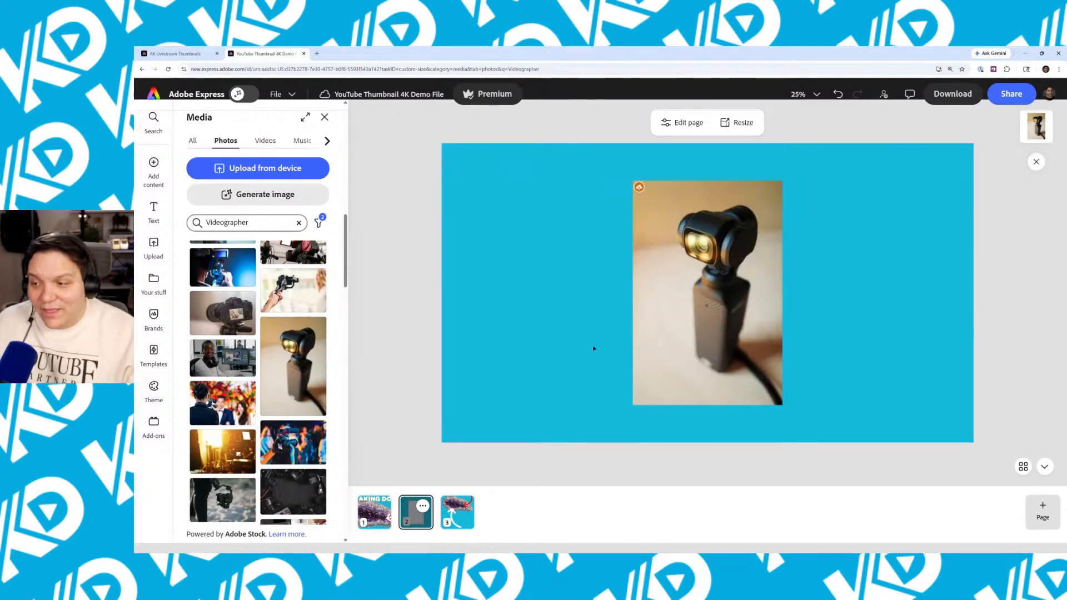
Enlarge the camera photo, place it on the canvas's right side and tilt it about 5°
left_click_drag(733, 338, 631, 384)
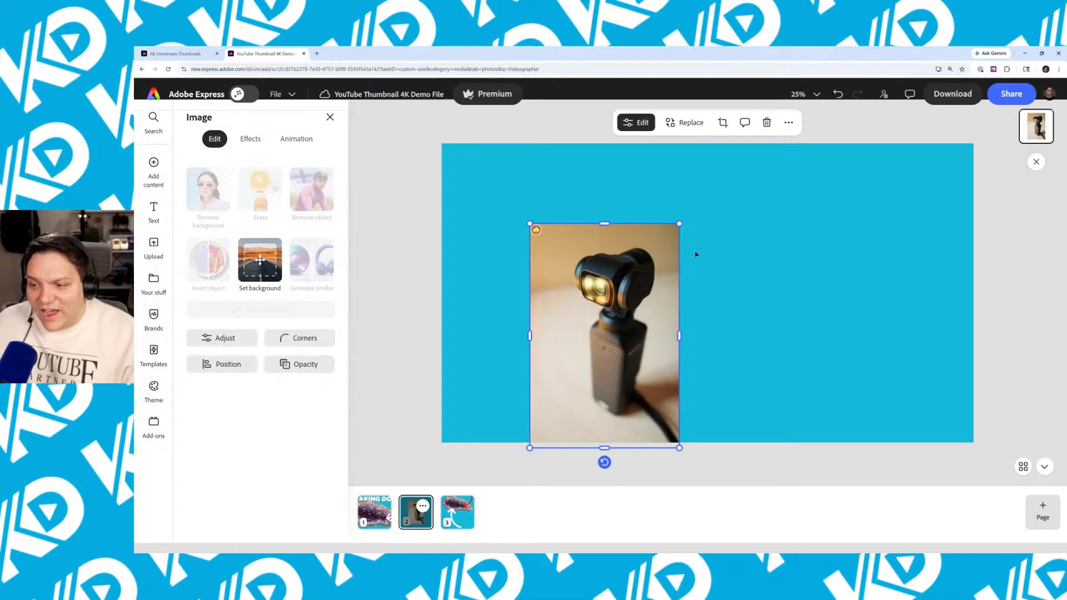
left_click_drag(680, 223, 791, 58)
left_click_drag(733, 275, 914, 317)
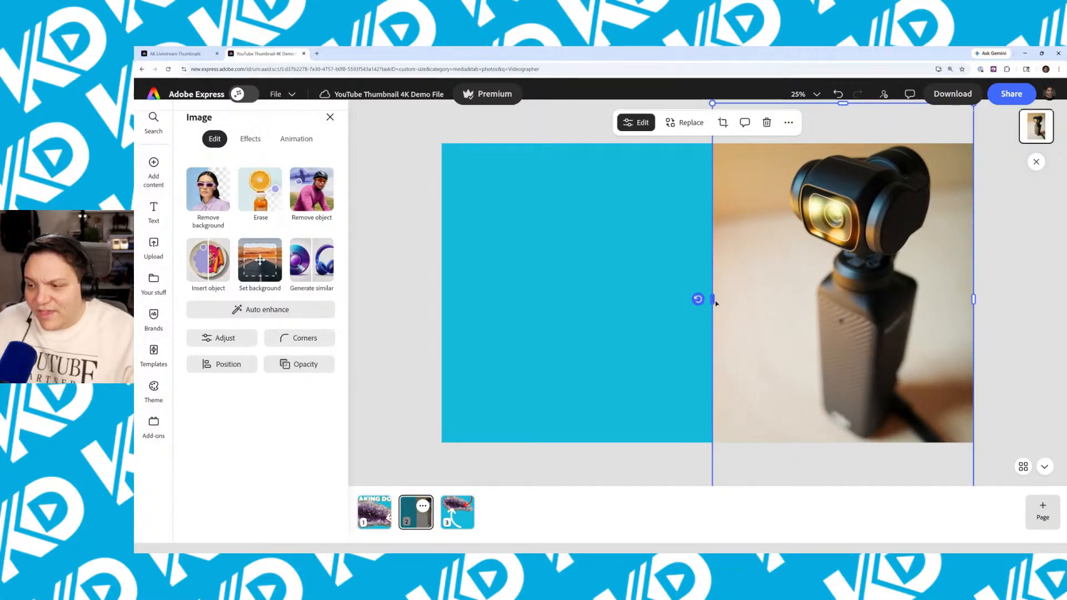
left_click_drag(713, 301, 685, 299)
left_click_drag(776, 307, 774, 335)
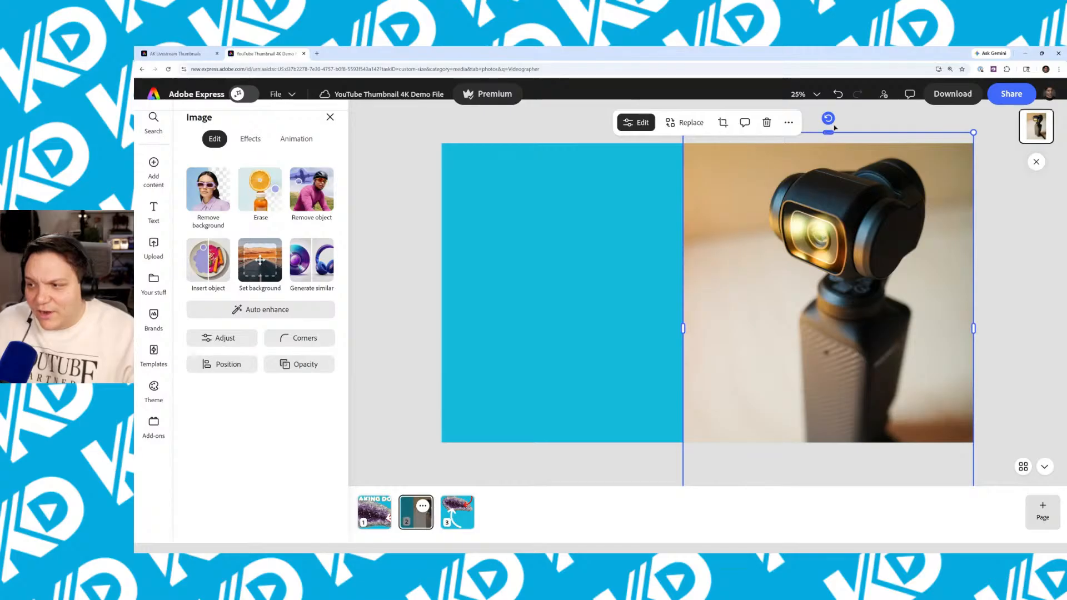
left_click_drag(828, 117, 846, 119)
left_click_drag(860, 253, 858, 247)
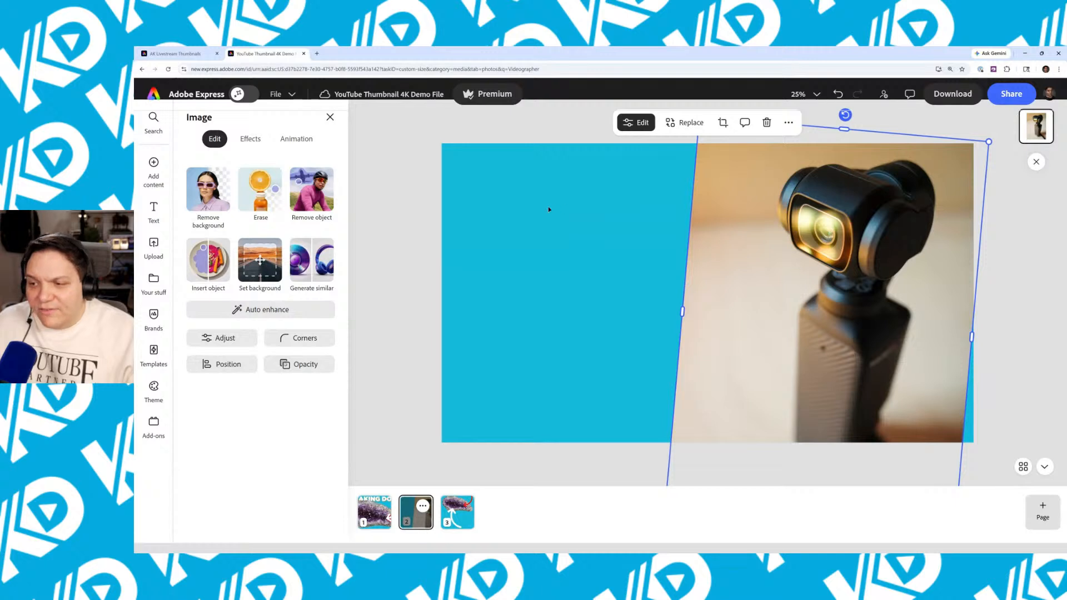
Leave the page background colour unchanged and pull the photo's left edge slightly left
left_click(401, 173)
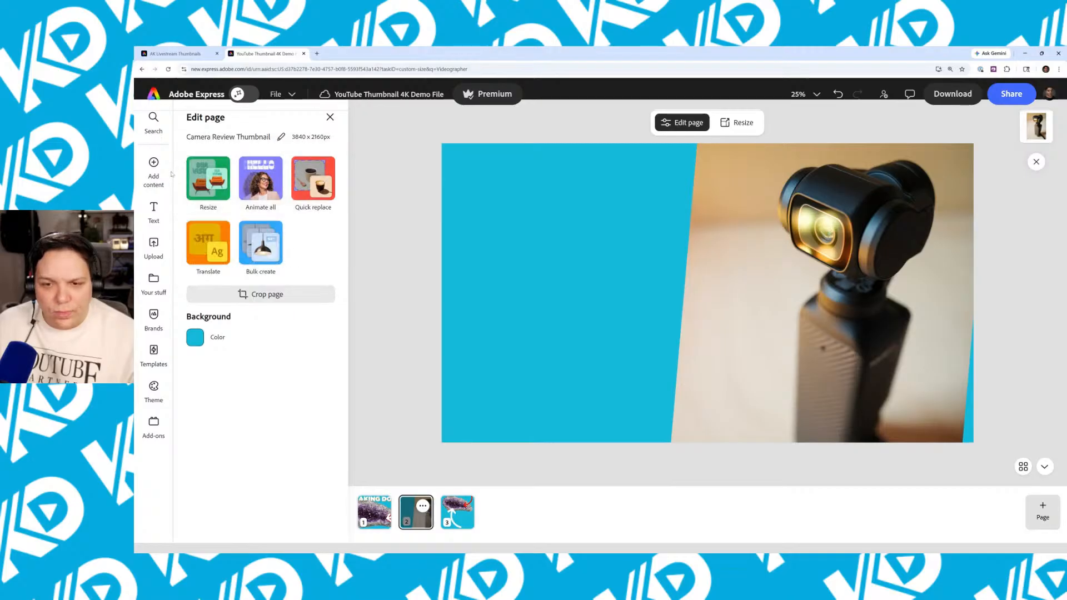
left_click(195, 338)
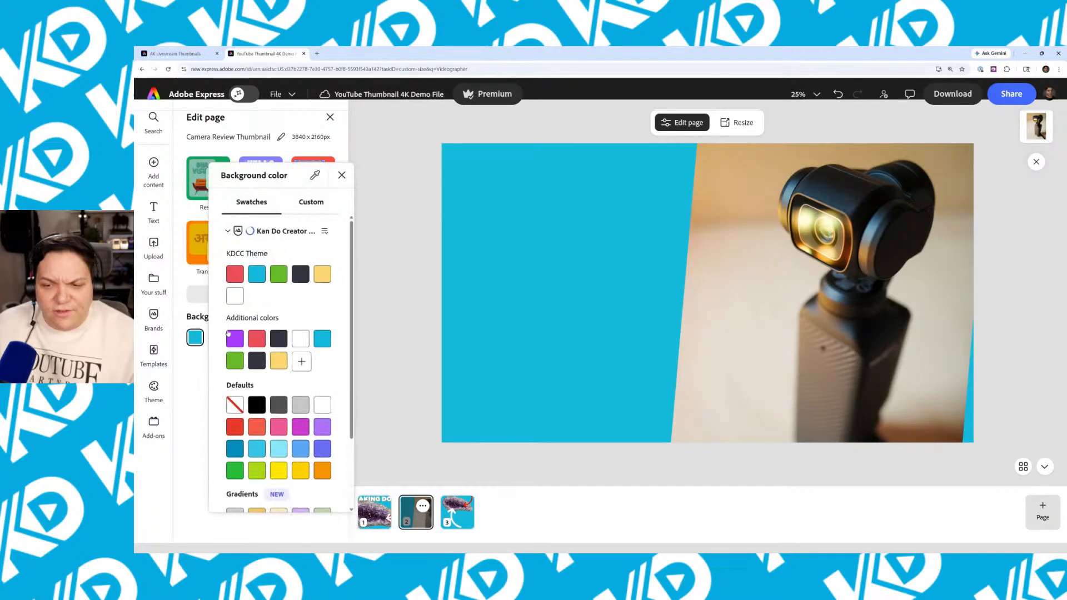
left_click(718, 274)
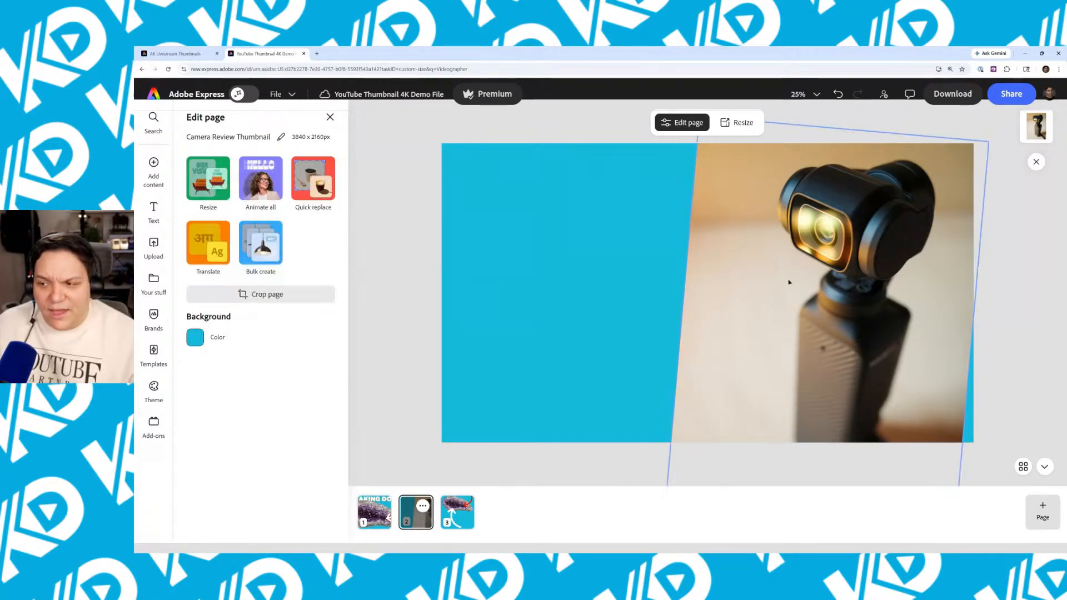
left_click(795, 280)
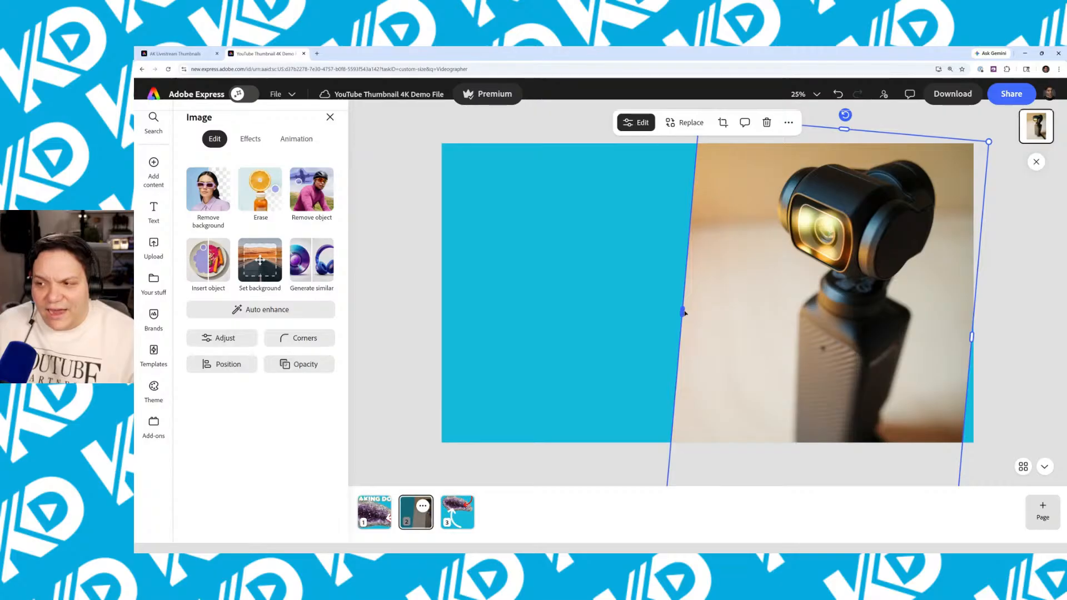
left_click_drag(682, 310, 704, 346)
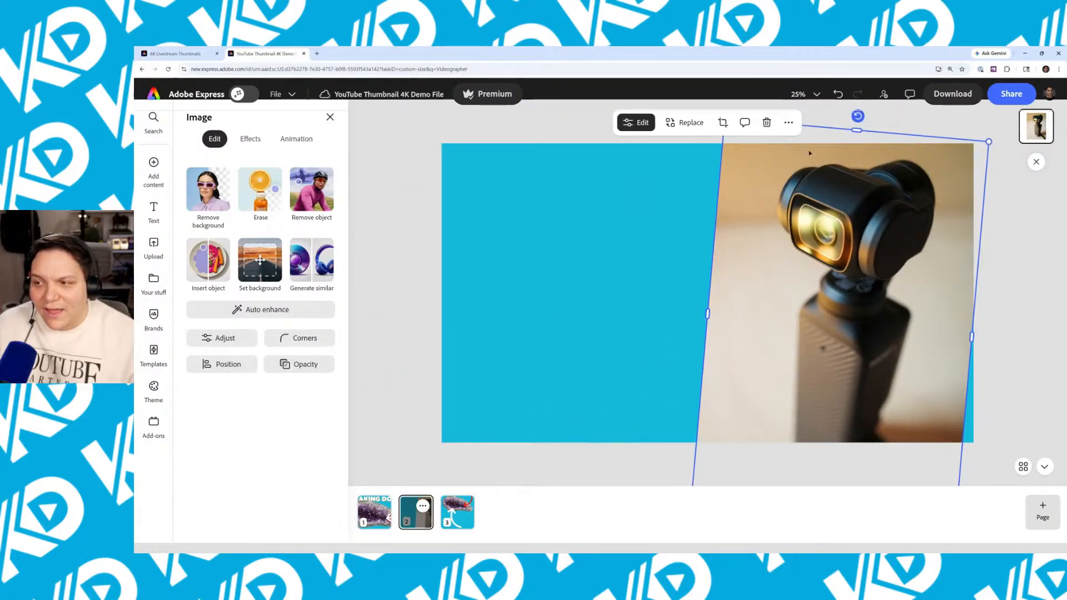
left_click(789, 122)
left_click(444, 183)
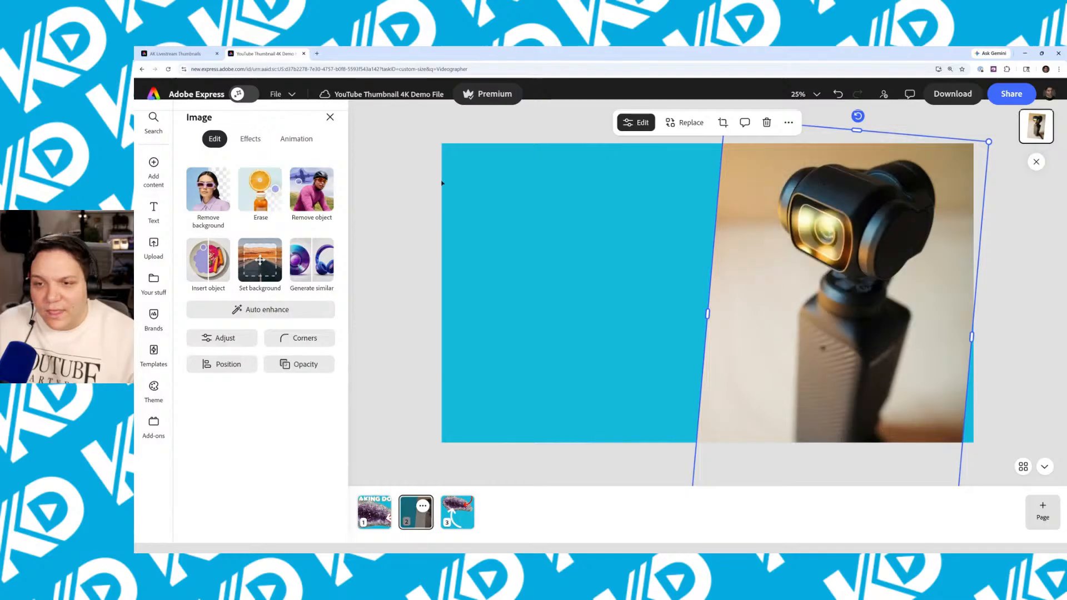
Ask the AI assistant to 'Expand this images background to cover the full space'
left_click(241, 95)
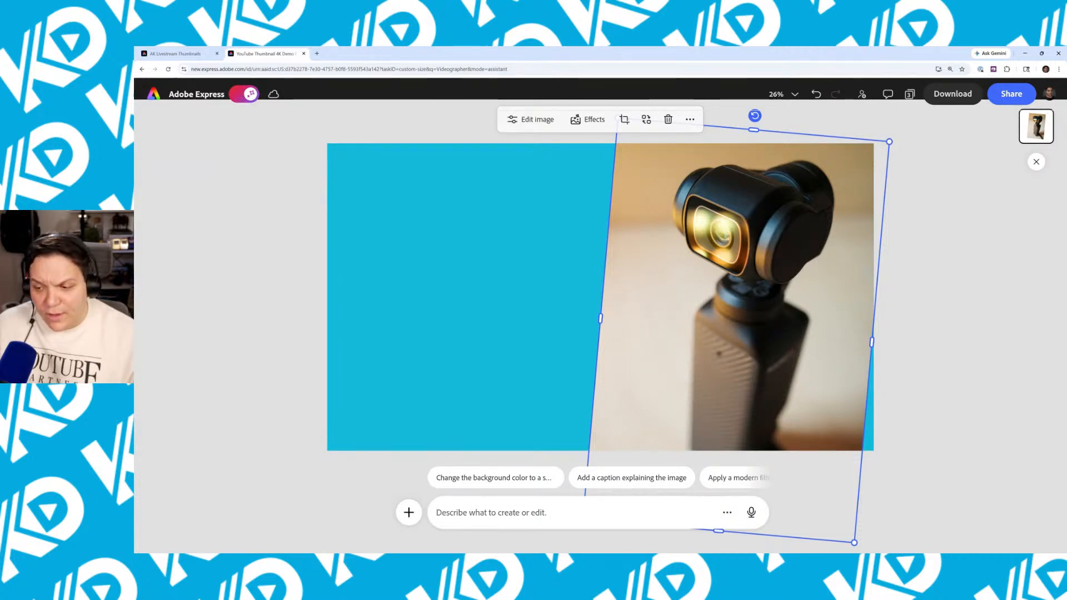
type("E")
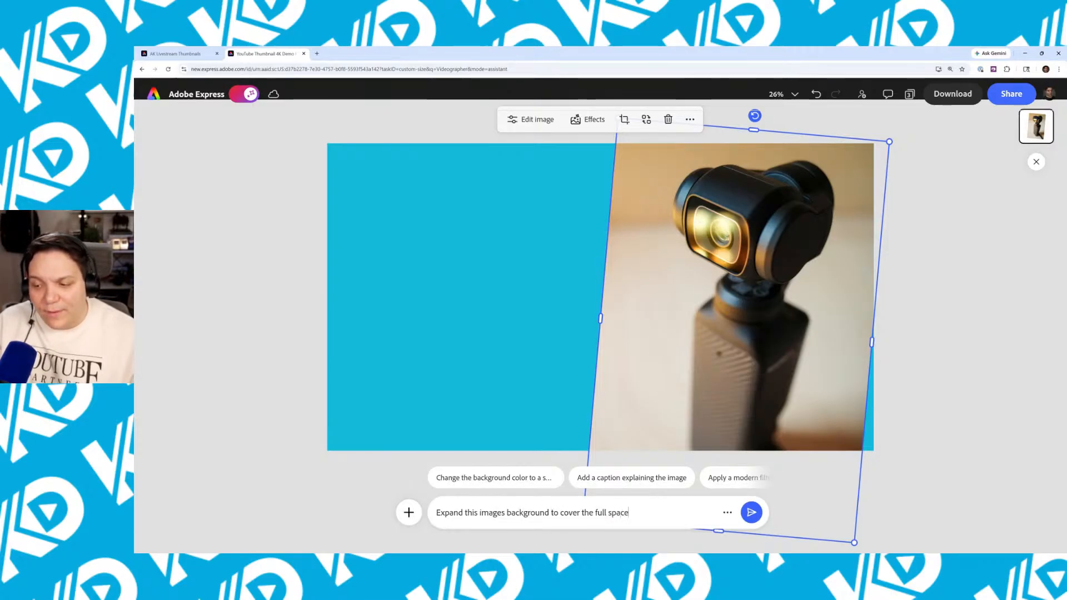
left_click(751, 512)
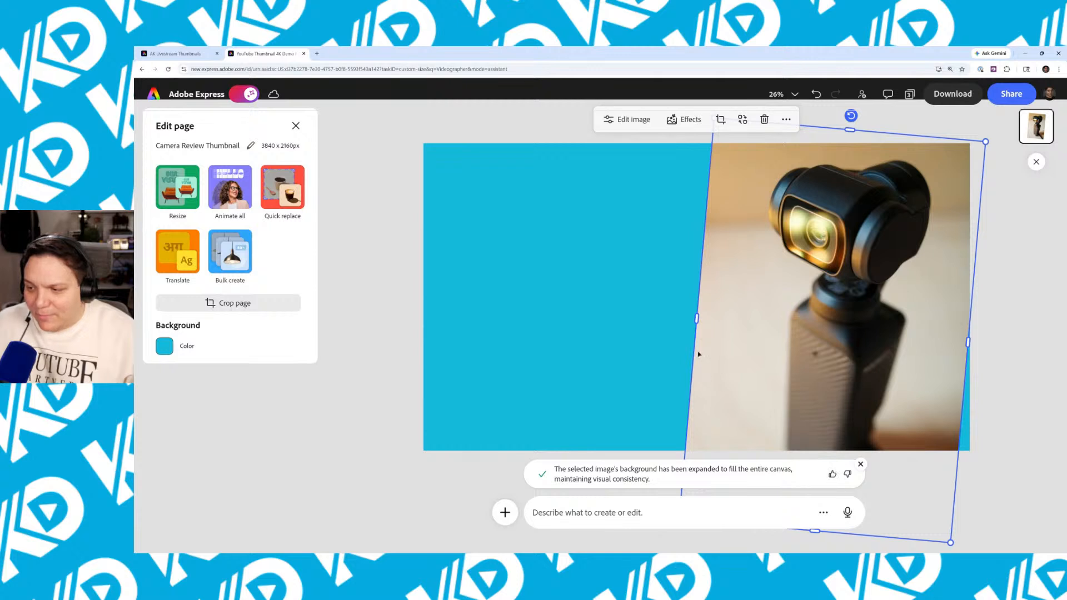
Stretch the expanded photo across the canvas and crop it lower onto the camera head
left_click_drag(696, 317, 383, 291)
left_click_drag(782, 298, 829, 410)
left_click(720, 118)
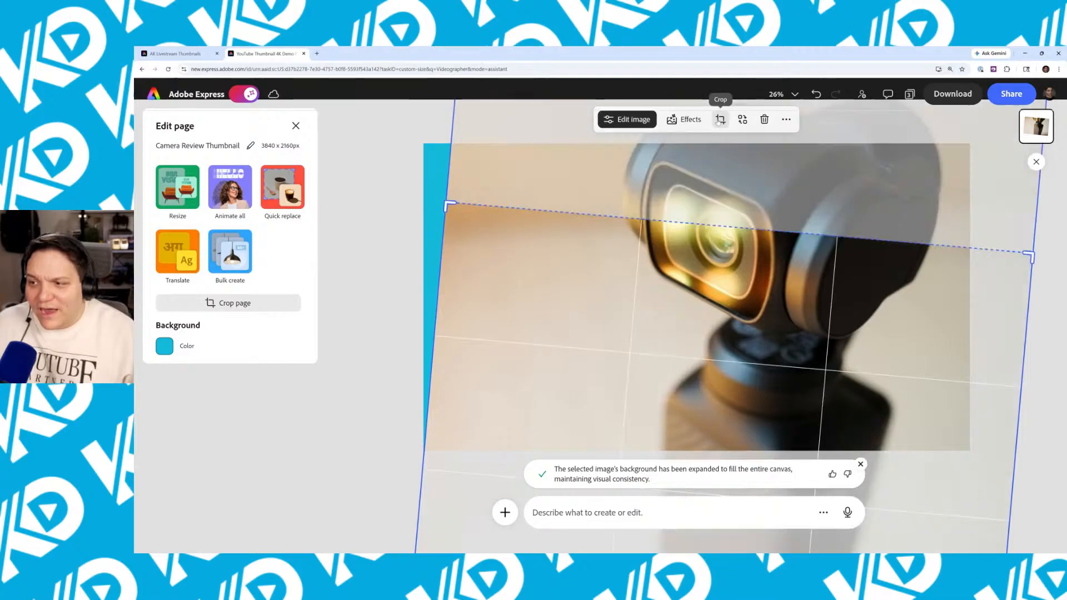
left_click_drag(719, 255, 698, 425)
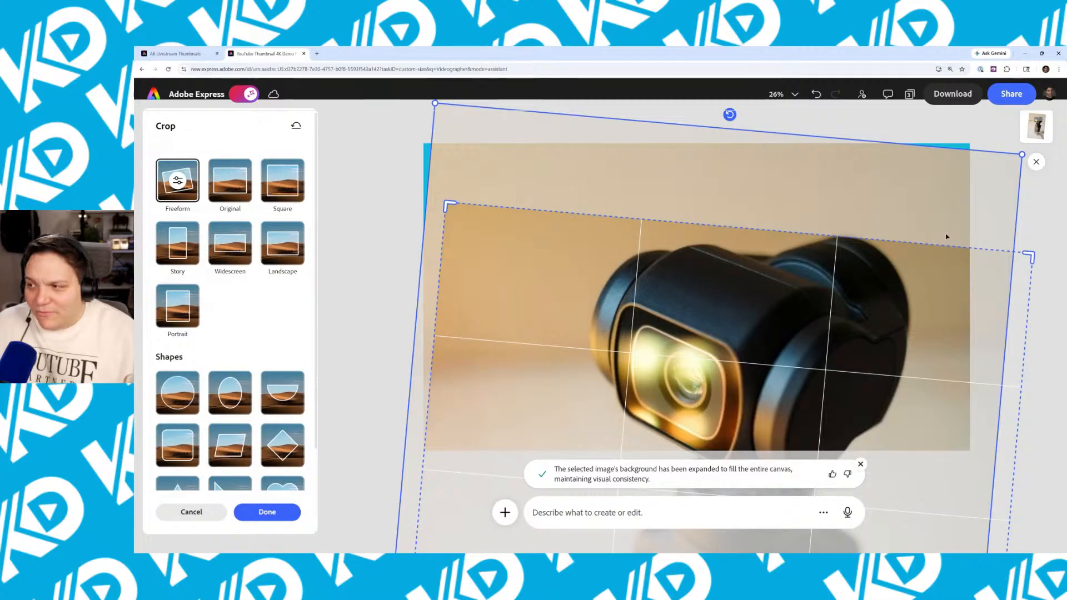
left_click_drag(947, 237, 947, 259)
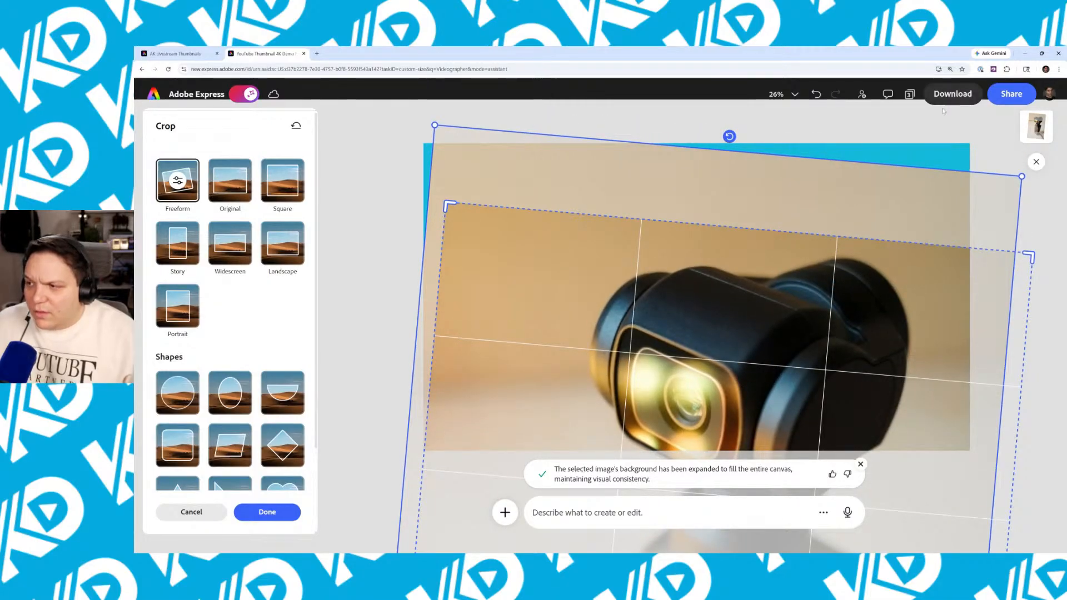
left_click(789, 133)
Resize and reposition the cropped photo over the right two-thirds, leaving a blue band left
left_click_drag(764, 349, 762, 245)
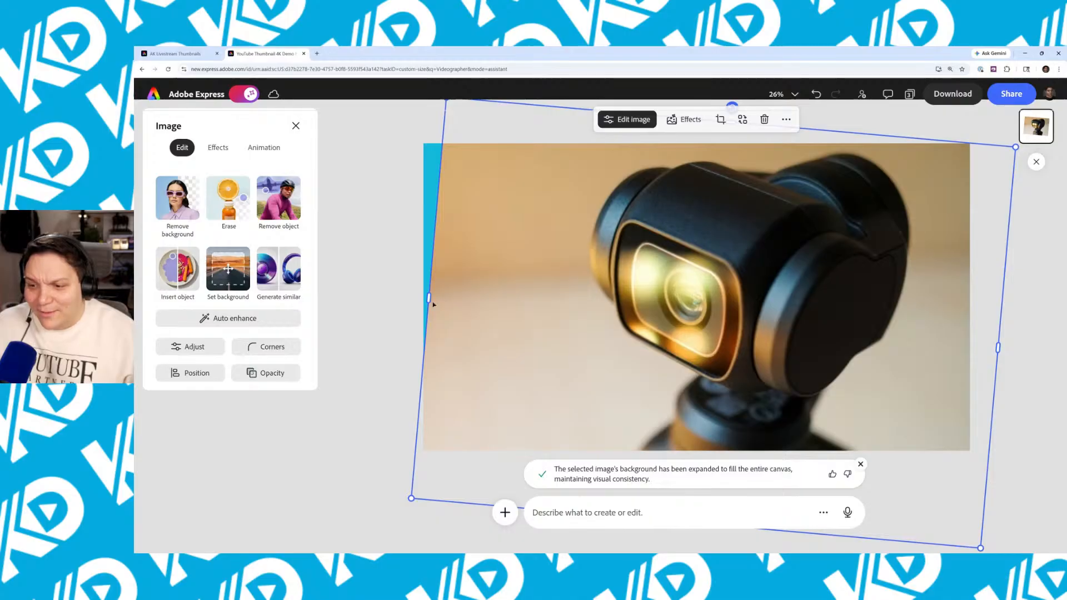
left_click_drag(429, 297, 516, 315)
left_click_drag(981, 549, 888, 455)
left_click_drag(830, 362, 917, 371)
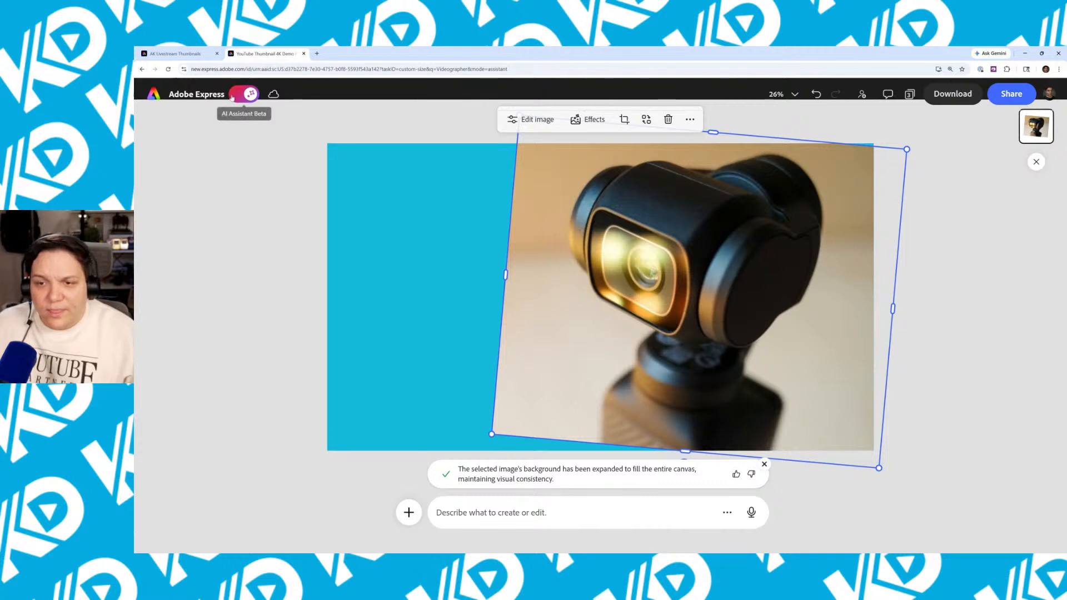
left_click(247, 94)
left_click_drag(514, 426, 477, 451)
Tilt the camera photo to about 13° and shift it so a slanted blue band shows left
left_click(450, 247)
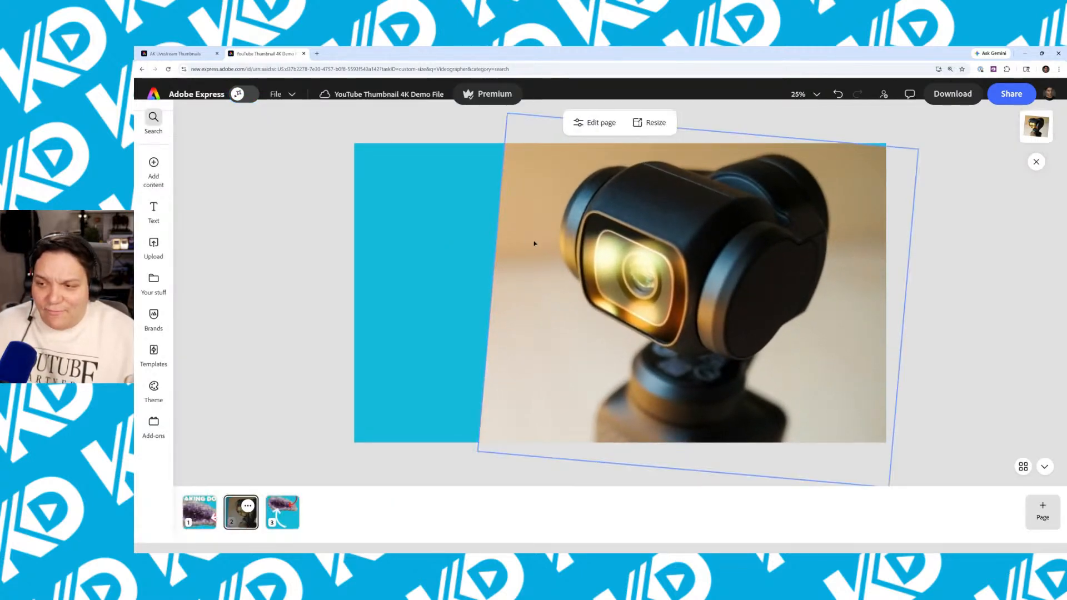
left_click_drag(759, 359, 763, 357)
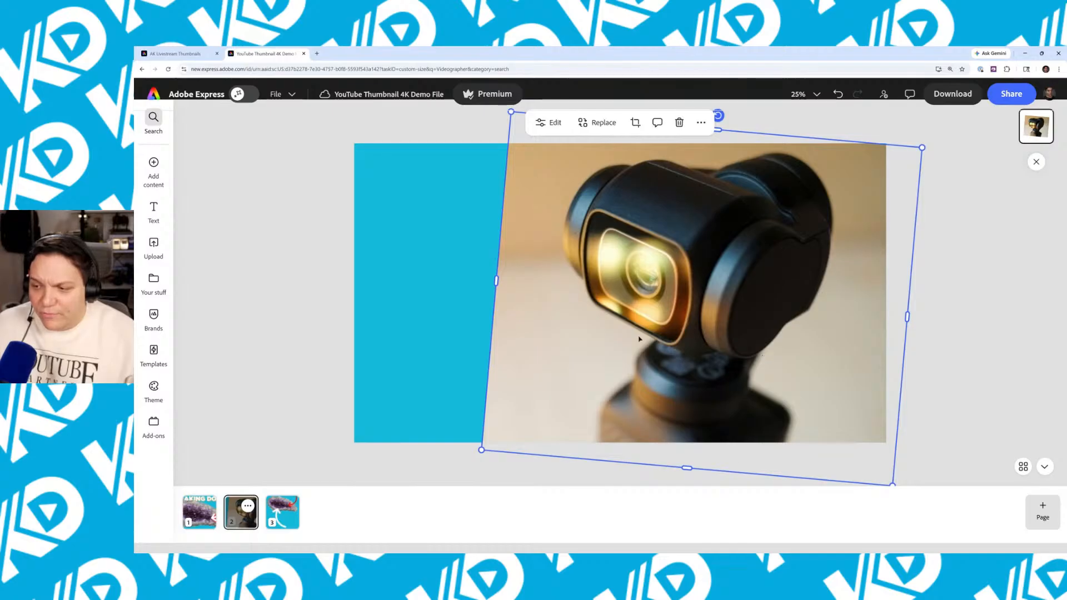
mouse_move(730, 119)
left_mouse_down()
mouse_move(721, 117)
mouse_move(735, 122)
left_mouse_up()
left_click_drag(760, 247, 834, 241)
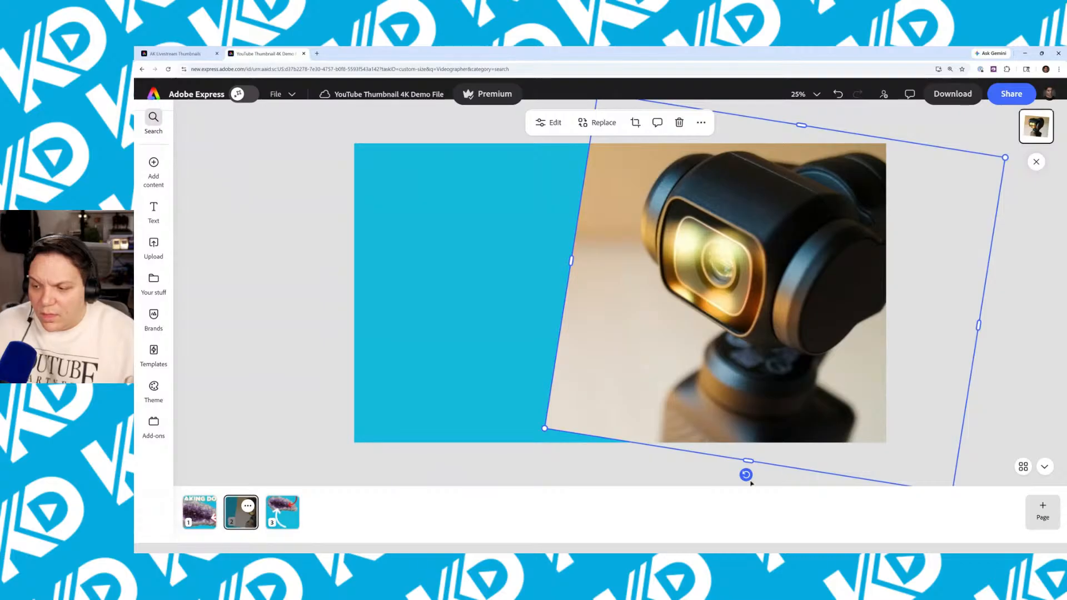
mouse_move(747, 477)
left_mouse_down()
mouse_move(735, 474)
mouse_move(752, 474)
left_mouse_up()
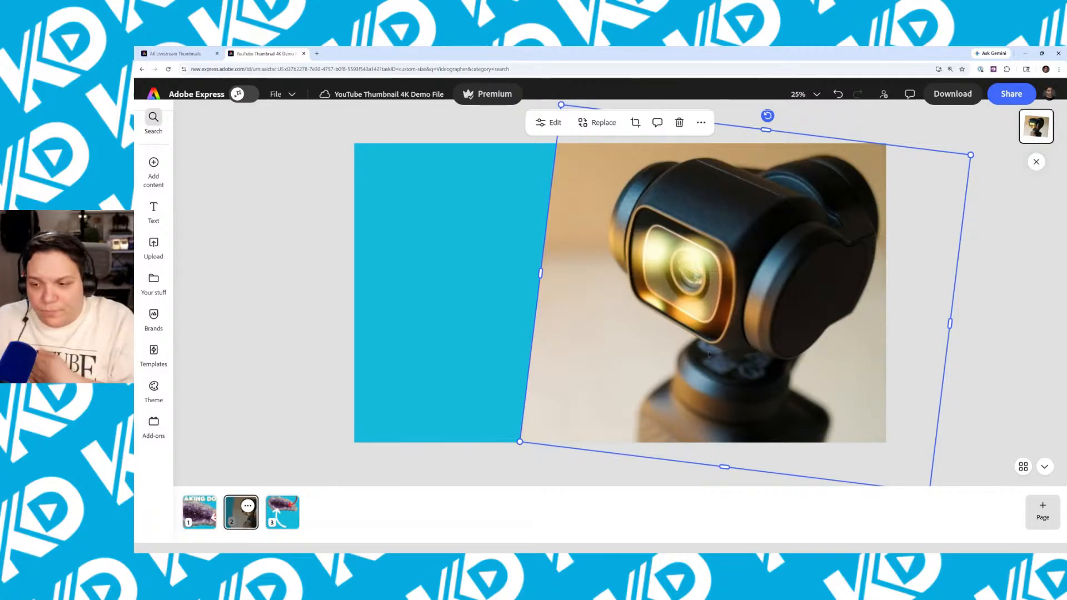
left_click(415, 354)
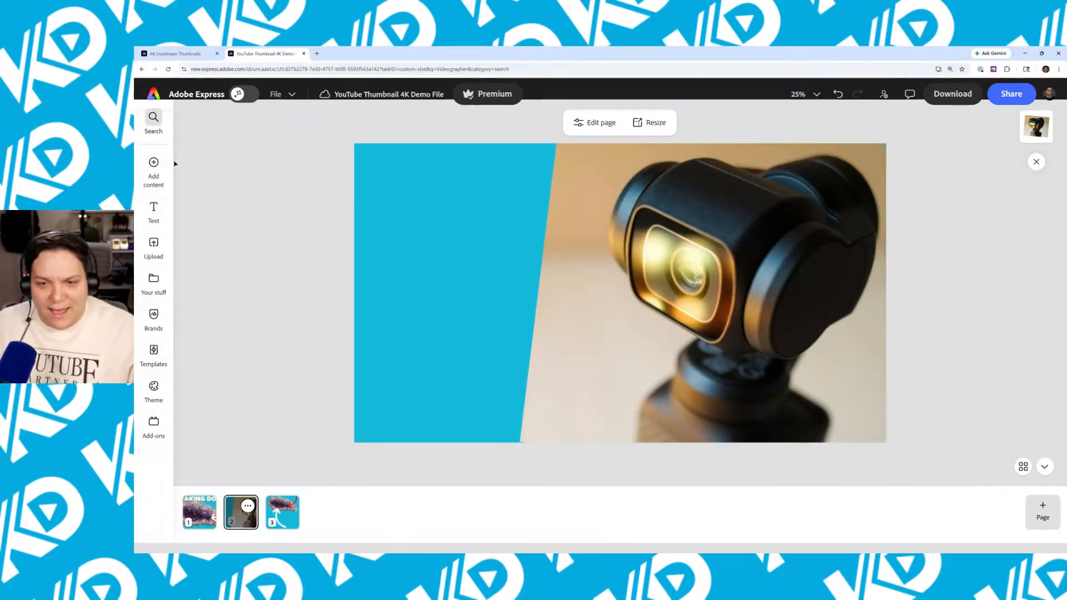
mouse_move(160, 174)
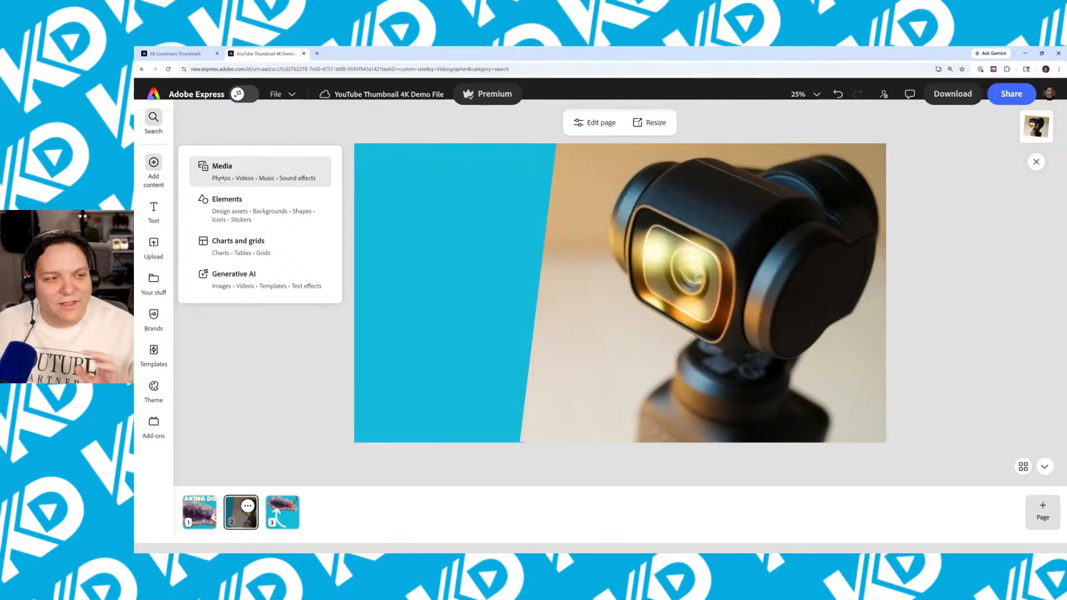
Add a rectangle and shape it into a thin stripe tilted about 10°, spanning the canvas height
left_click(230, 206)
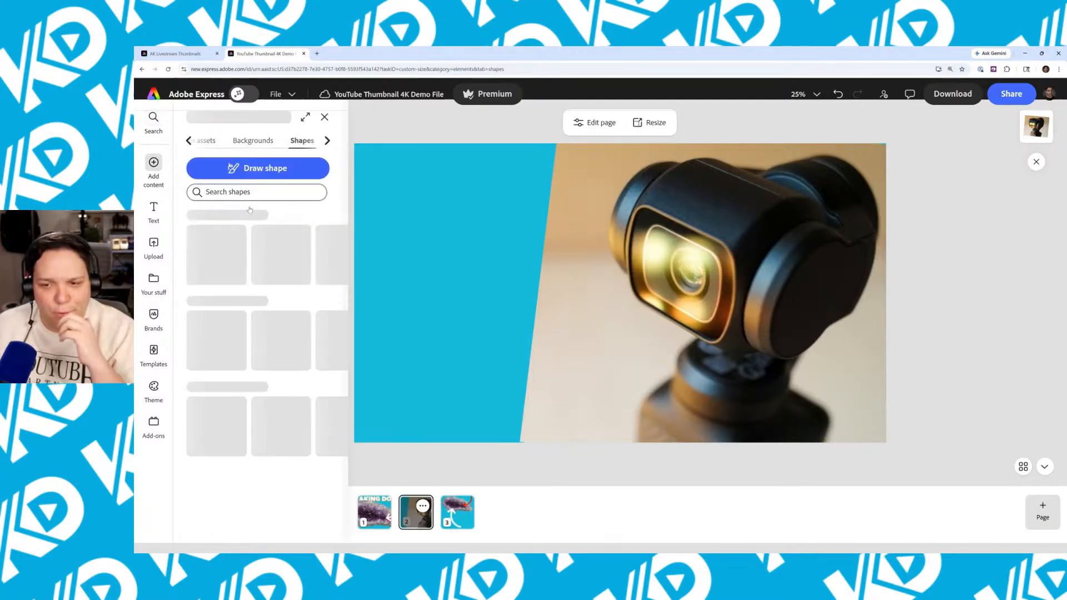
left_click(285, 428)
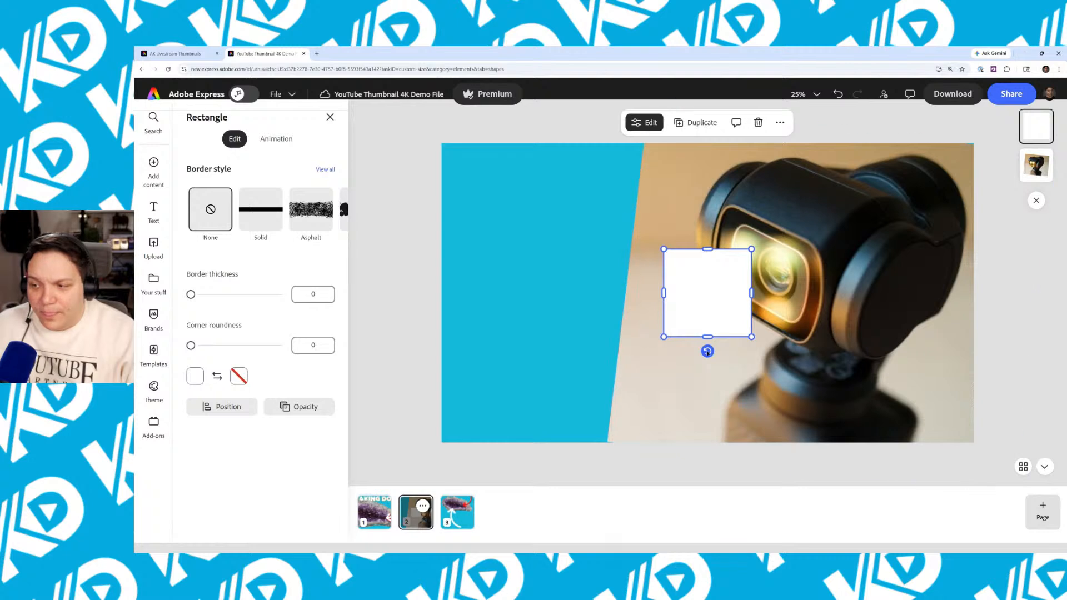
left_click_drag(707, 351, 691, 348)
left_click_drag(707, 292, 617, 381)
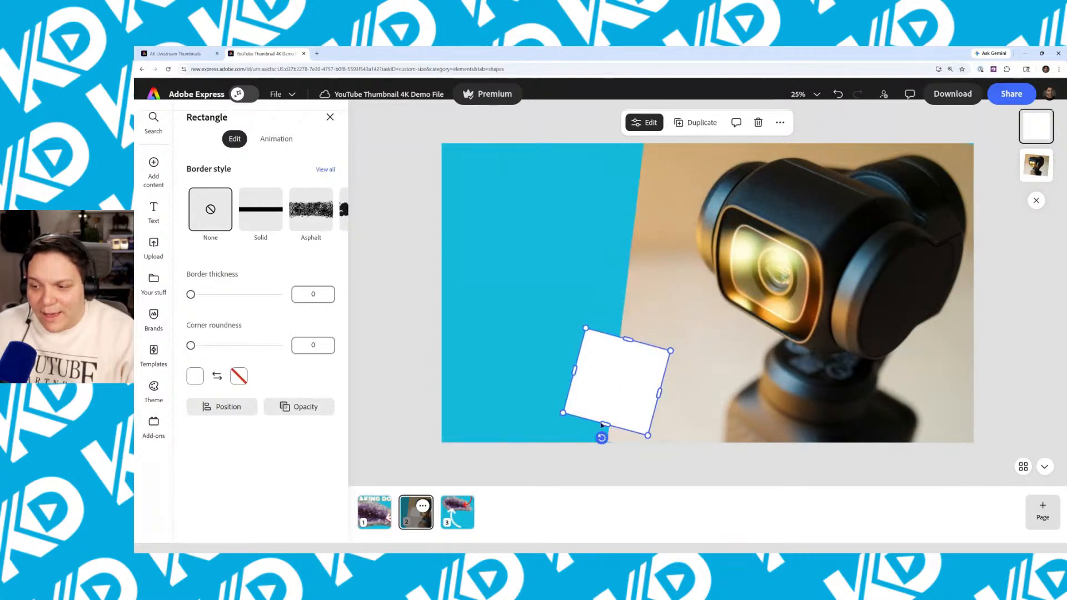
left_click_drag(601, 437, 606, 440)
left_click_drag(658, 388, 594, 377)
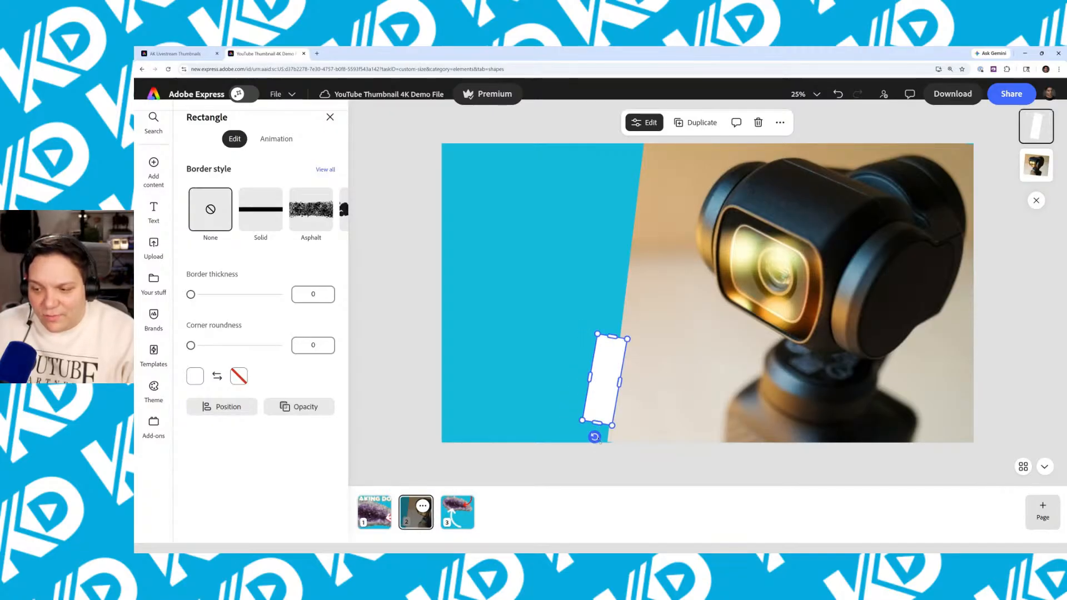
mouse_move(595, 437)
left_mouse_down()
mouse_move(605, 439)
mouse_move(596, 437)
left_mouse_up()
left_click_drag(611, 335, 651, 123)
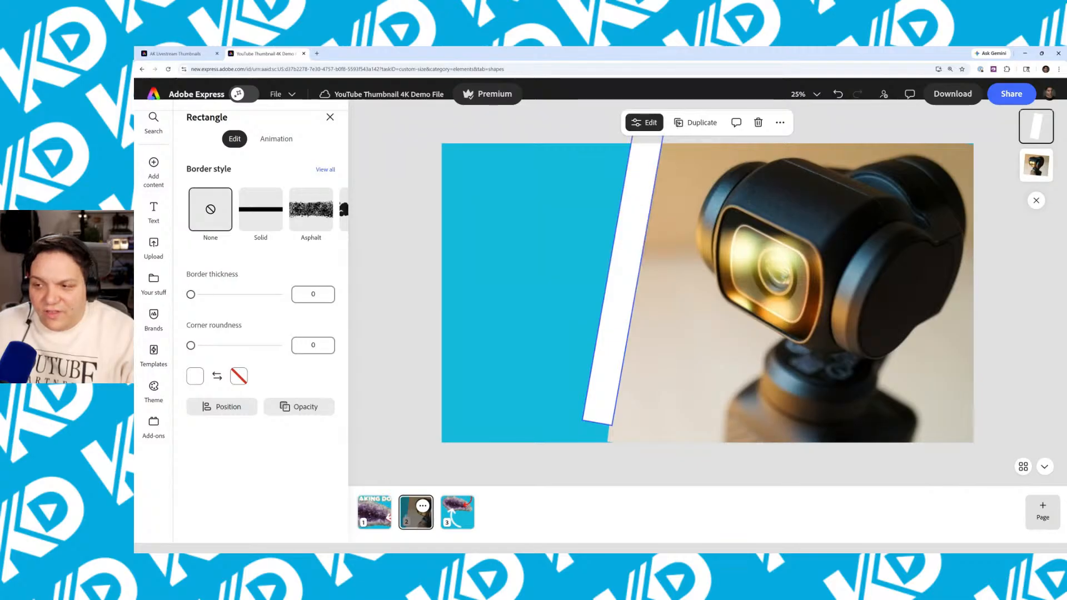
left_click_drag(597, 423, 588, 476)
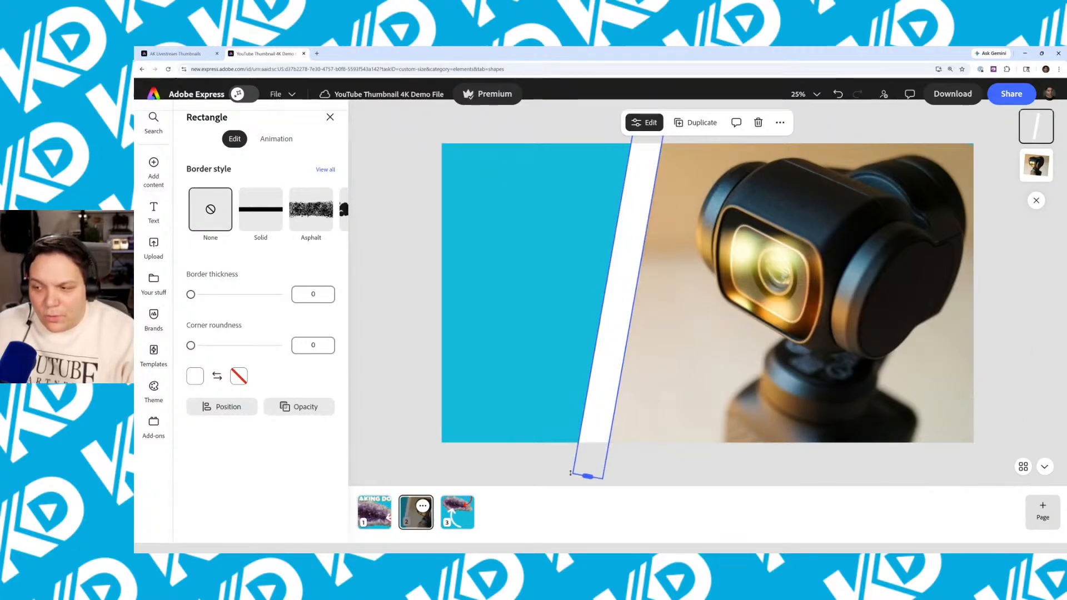
left_click(631, 133)
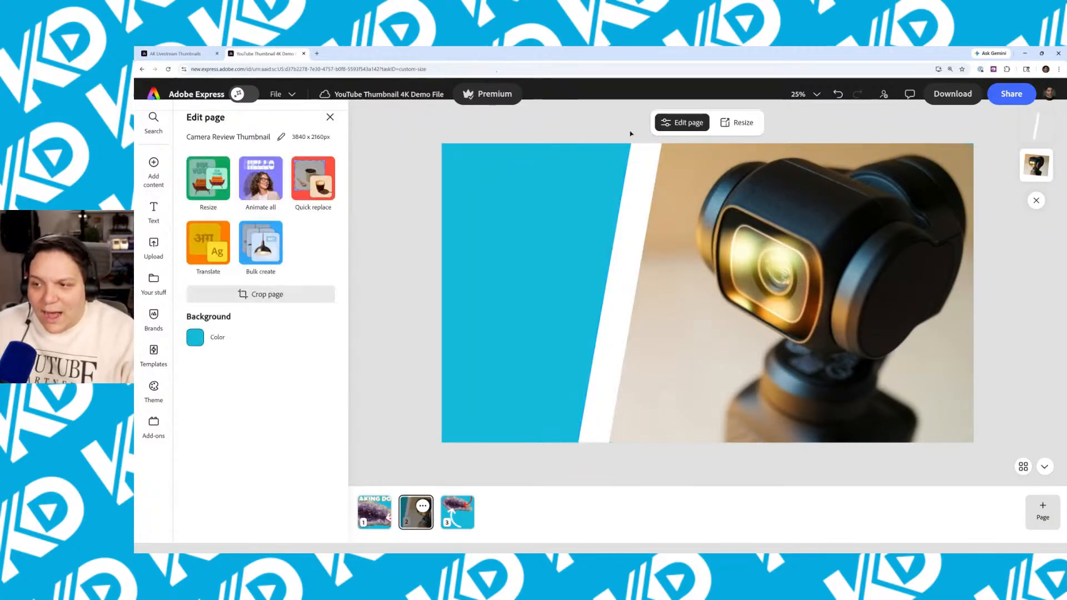
left_click_drag(652, 184, 653, 182)
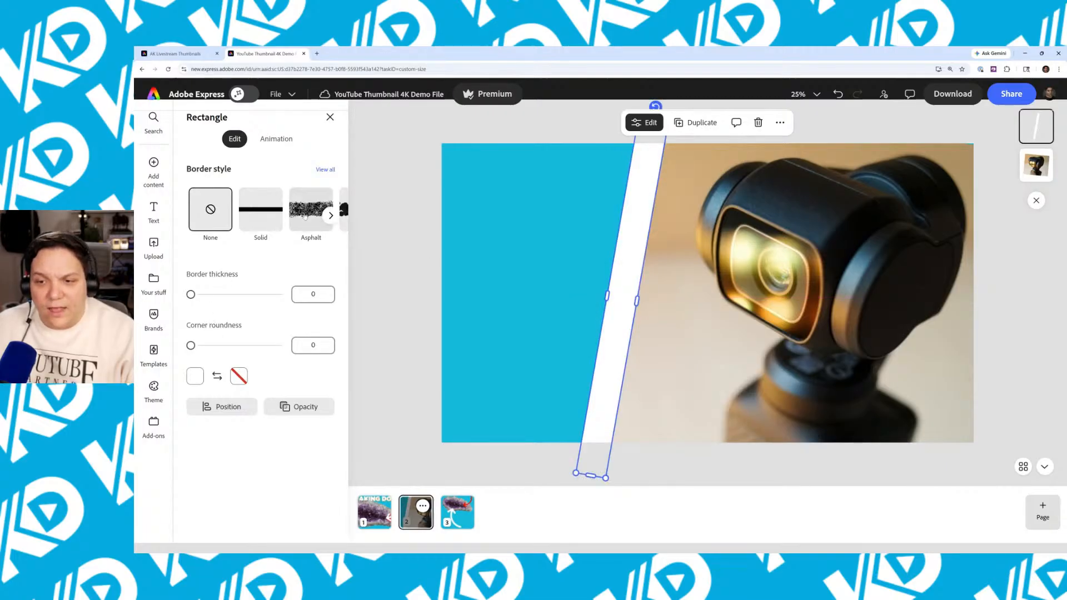
Give the stripe a white Newsprint inker border with thickness 218
left_click(306, 216)
left_click(307, 216)
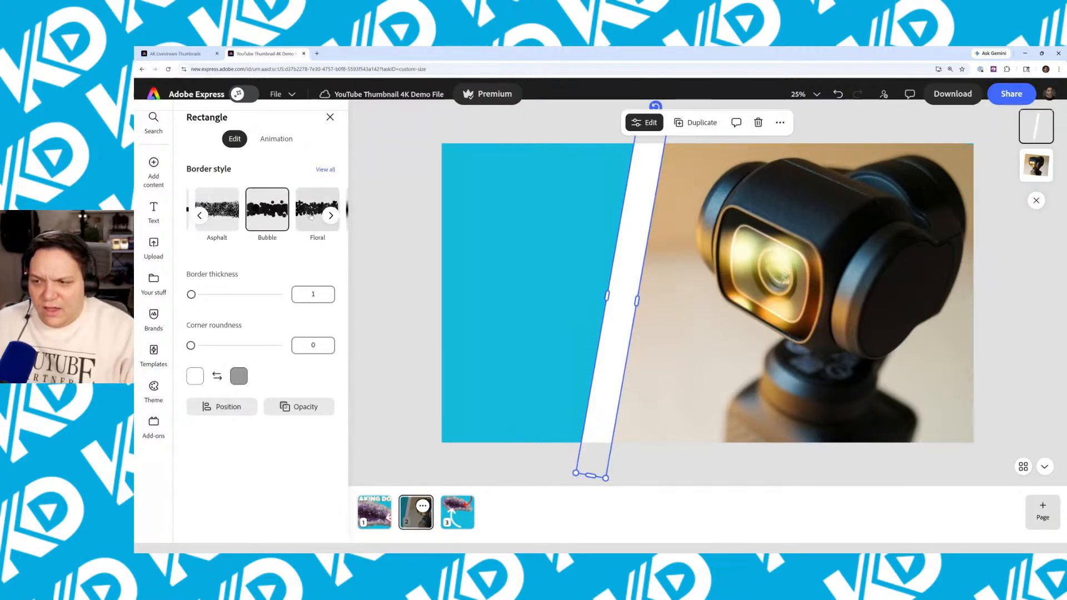
left_click_drag(191, 294, 227, 295)
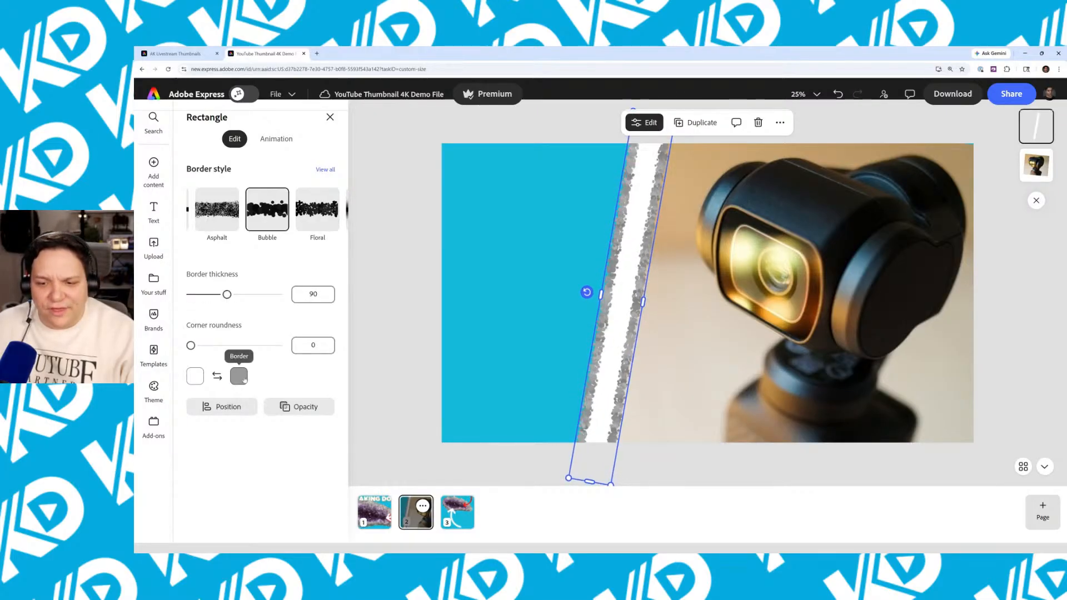
left_click(240, 377)
left_click(272, 346)
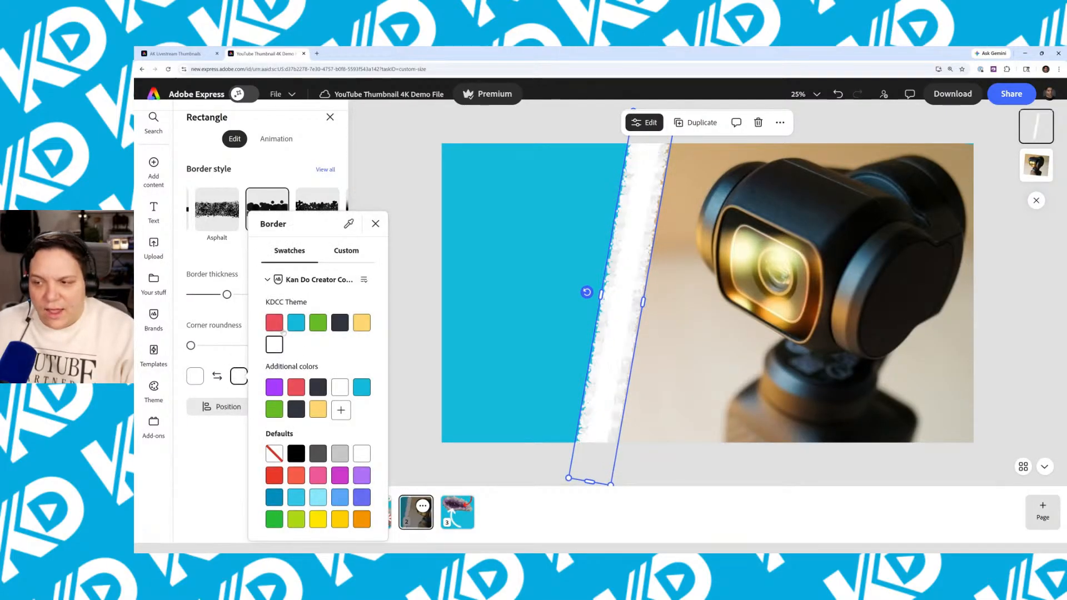
left_click(202, 377)
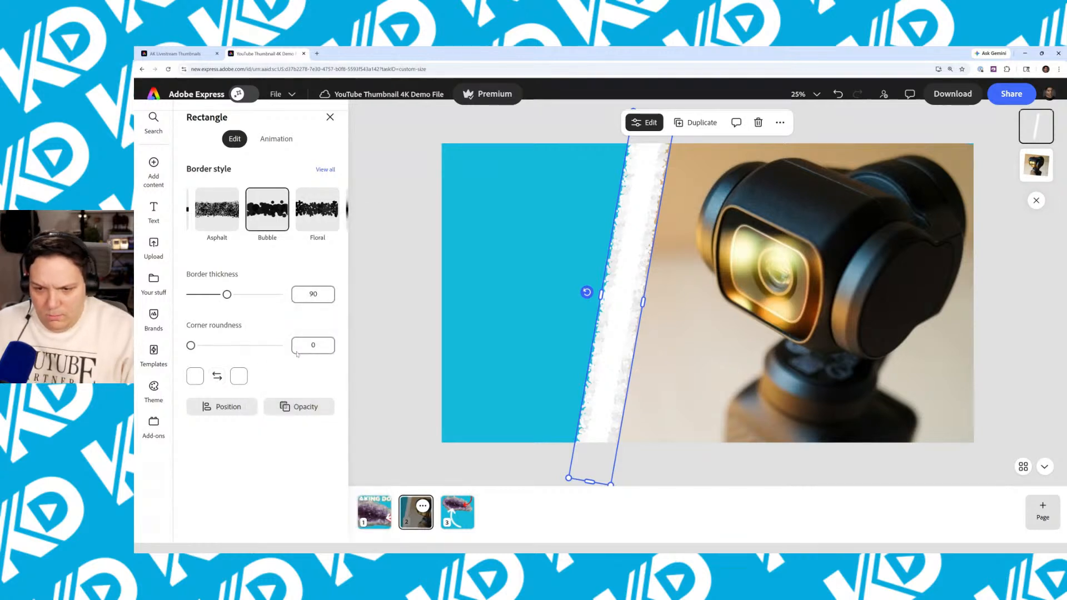
left_click(318, 209)
left_click(330, 215)
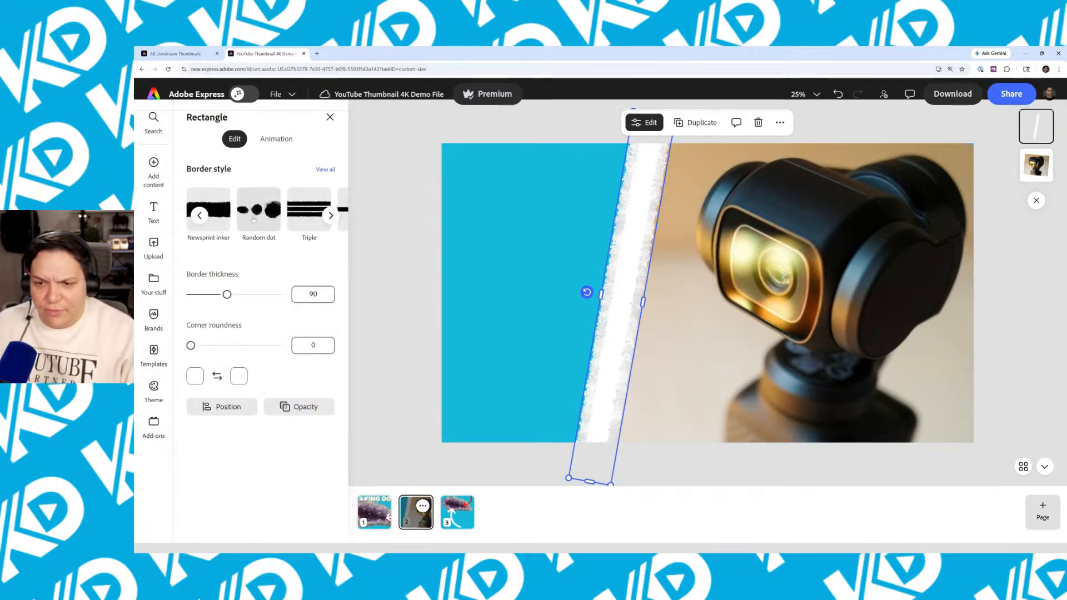
left_click(225, 224)
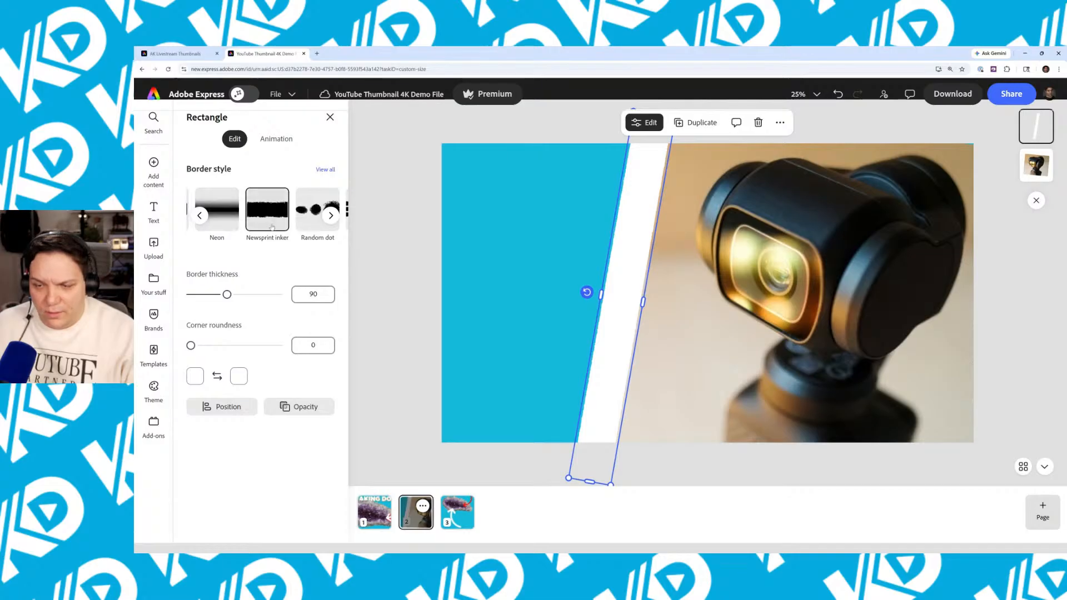
left_click_drag(226, 296, 279, 295)
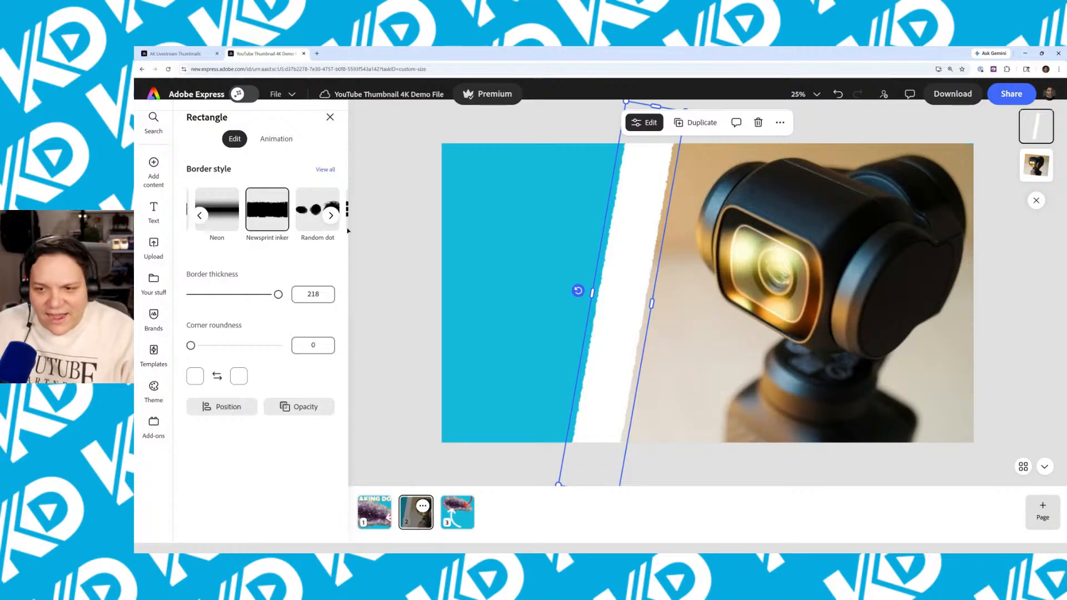
Compare Random dot, Triple, Dash and Dotted borders, then reapply Newsprint inker
left_click(322, 223)
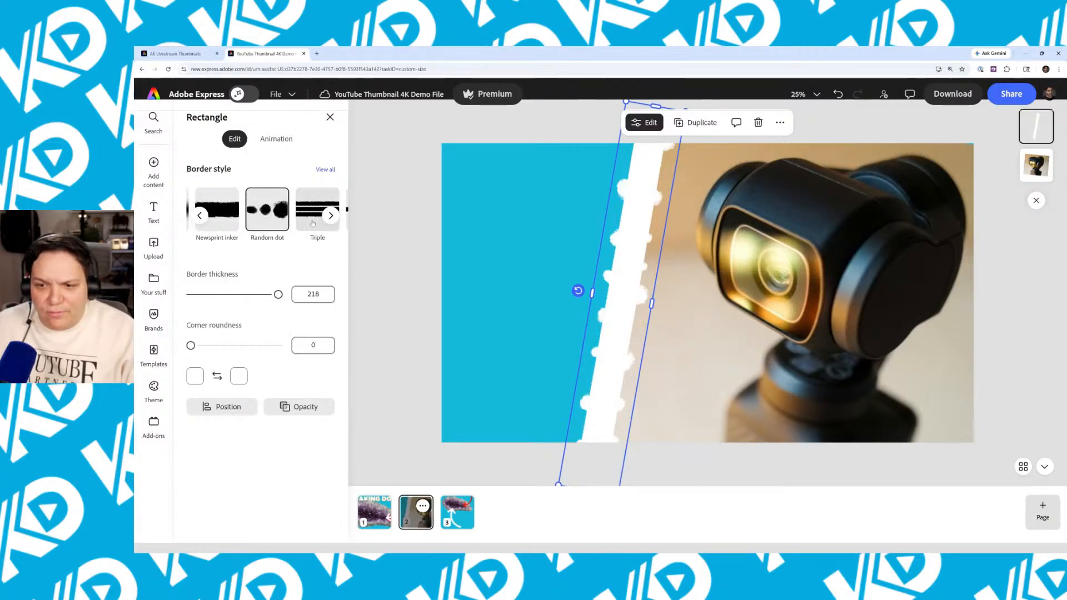
left_click(313, 223)
left_click(308, 222)
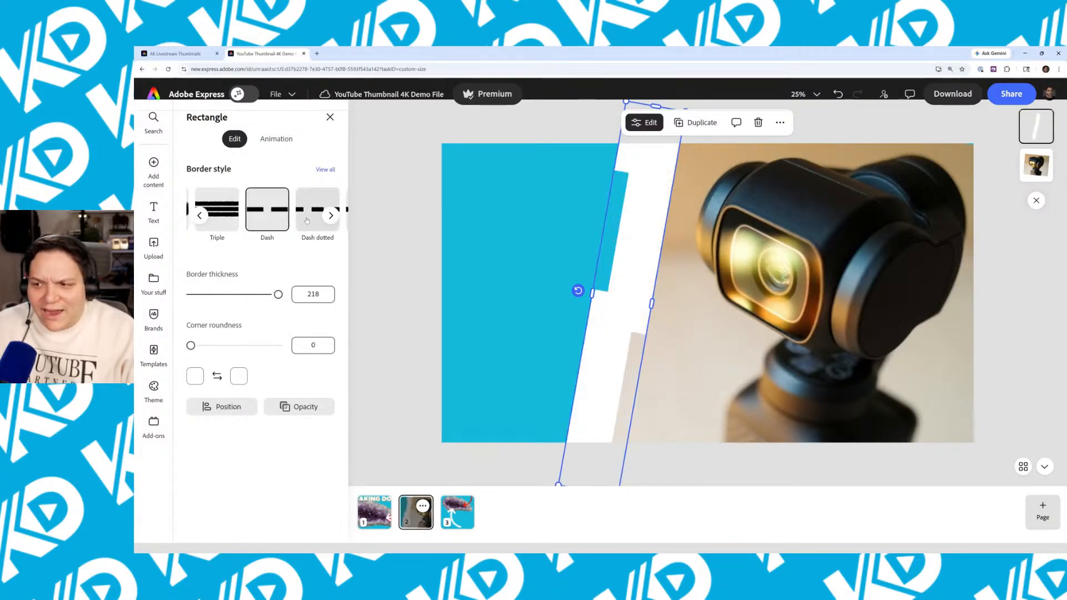
left_click(309, 221)
left_click(328, 220)
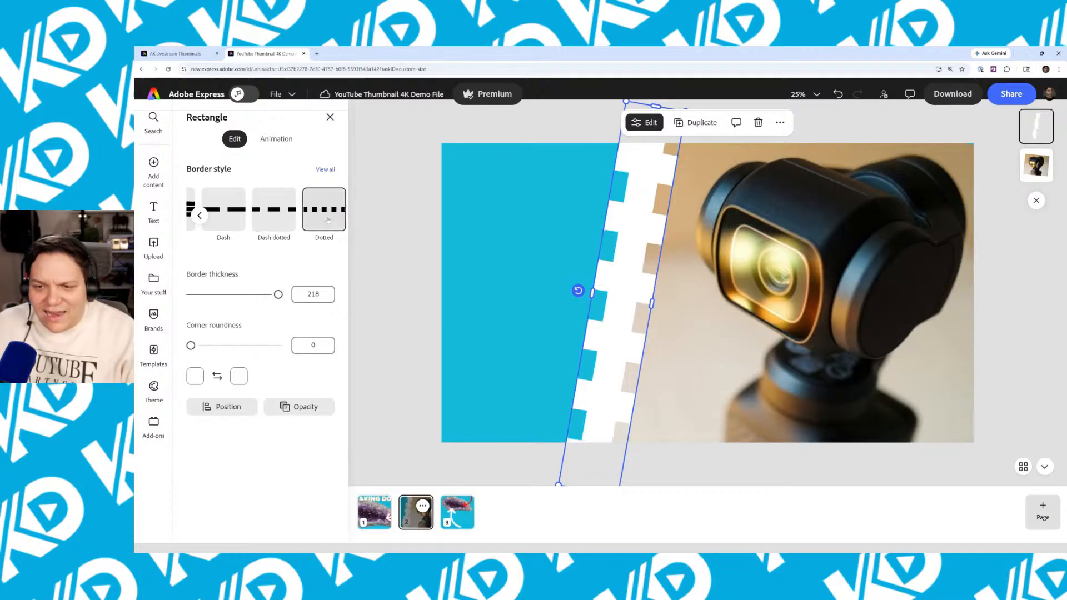
left_click(200, 216)
left_click(200, 216)
left_click(200, 216)
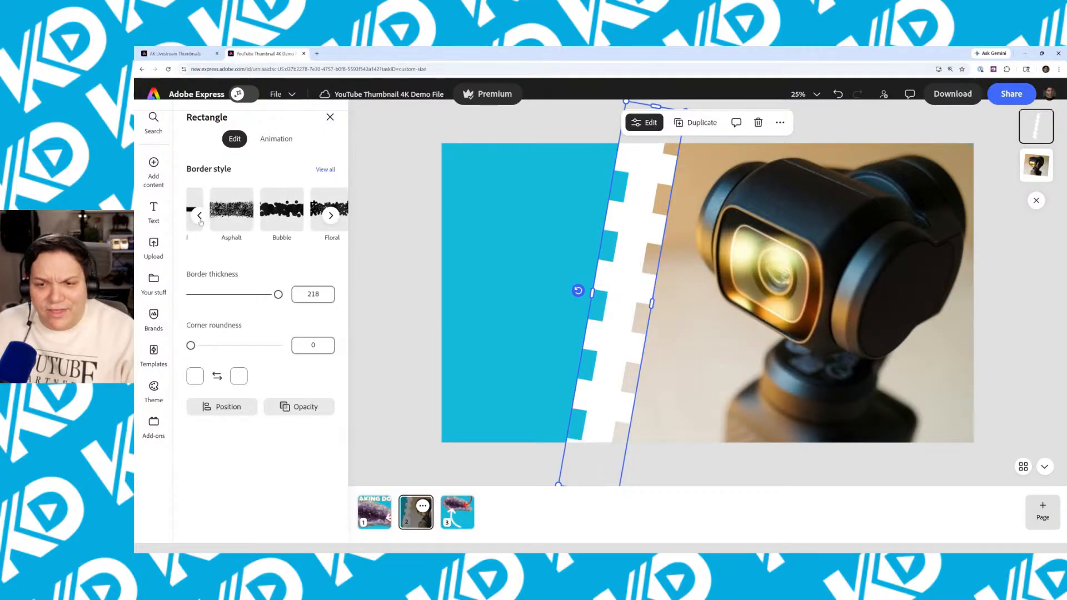
left_click(331, 215)
left_click(309, 222)
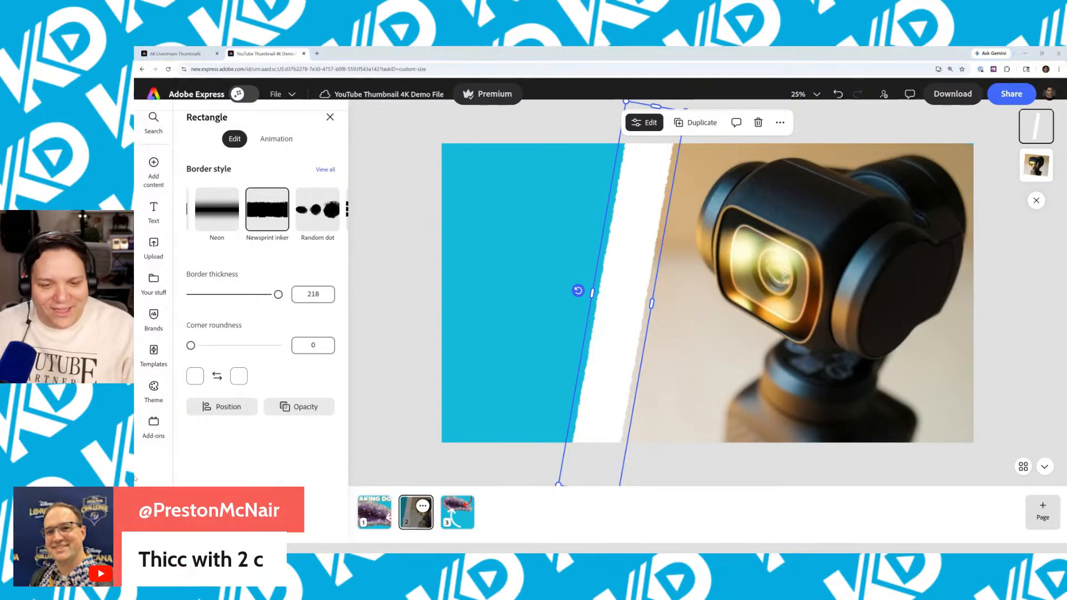
Place the white divider between blue and photo, rotate it to about 8° and narrow it
left_click(374, 242)
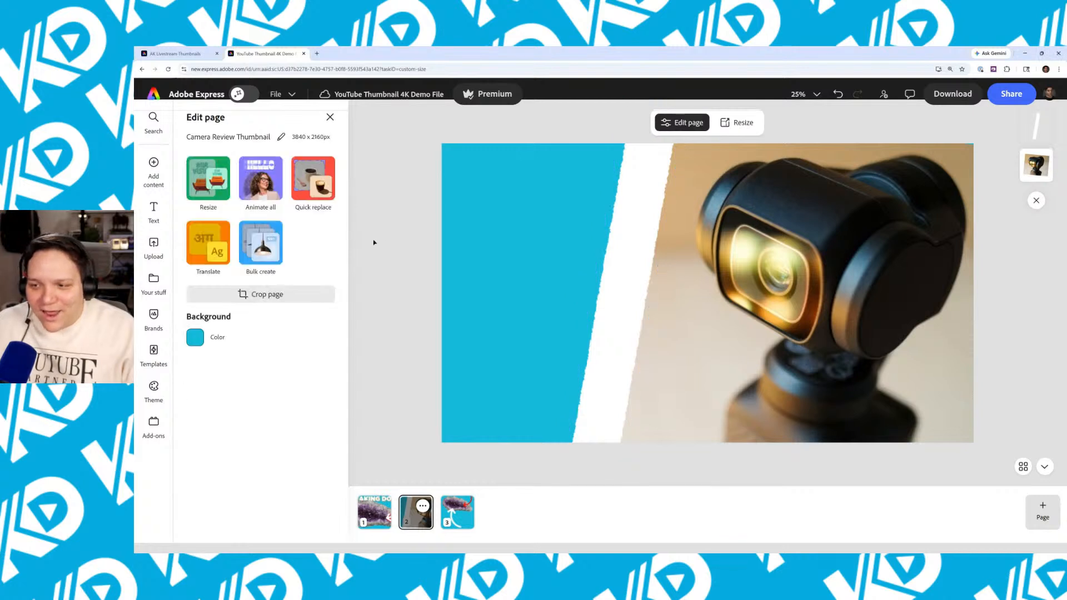
left_click_drag(622, 298, 592, 297)
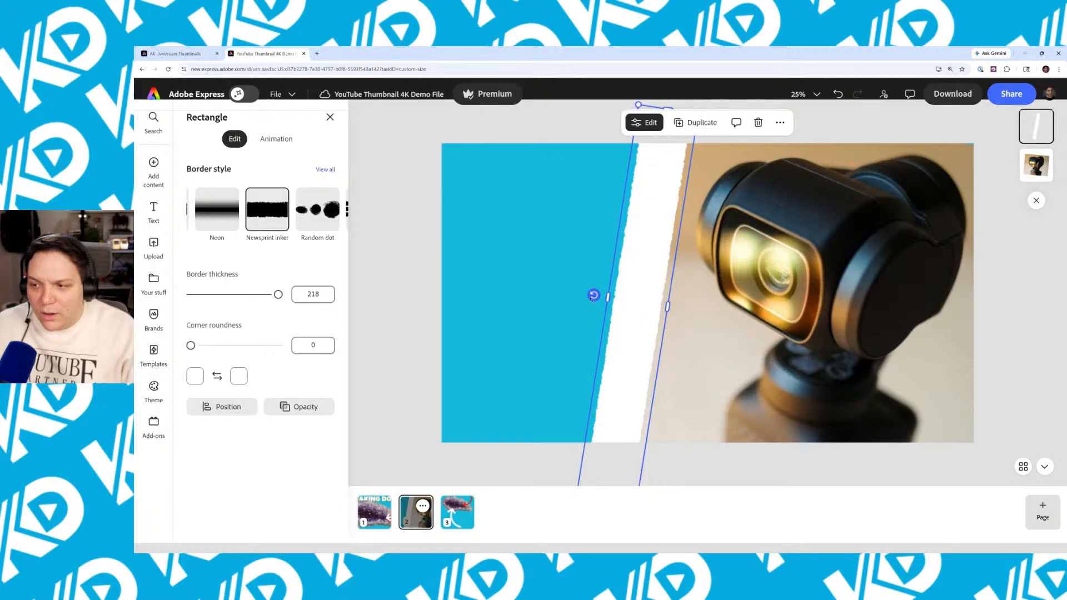
mouse_move(651, 268)
left_mouse_down()
mouse_move(622, 258)
mouse_move(657, 268)
left_mouse_up()
left_click_drag(602, 295, 661, 304)
left_click(422, 204)
left_click(648, 288)
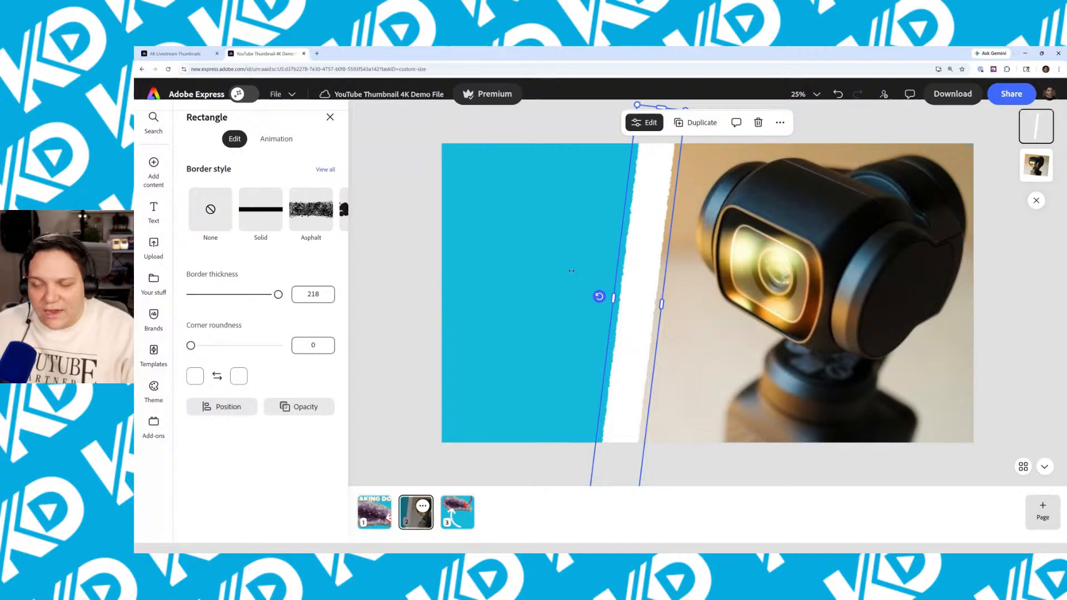
left_click(378, 218)
left_click(153, 210)
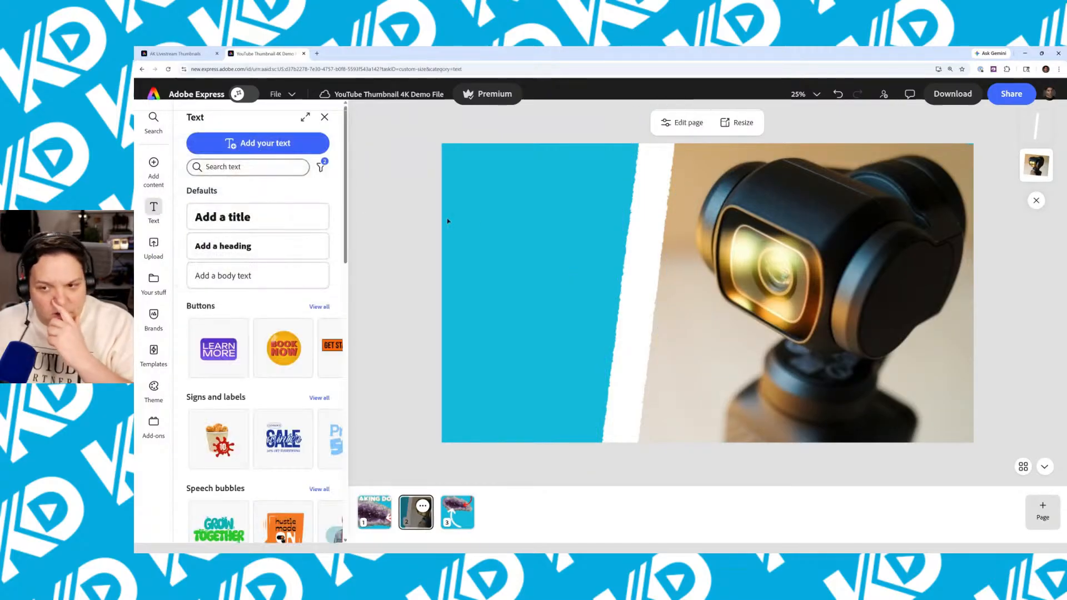
Add a 'DJI OSMO' title, enlarge it and place it at the upper left
left_click(259, 134)
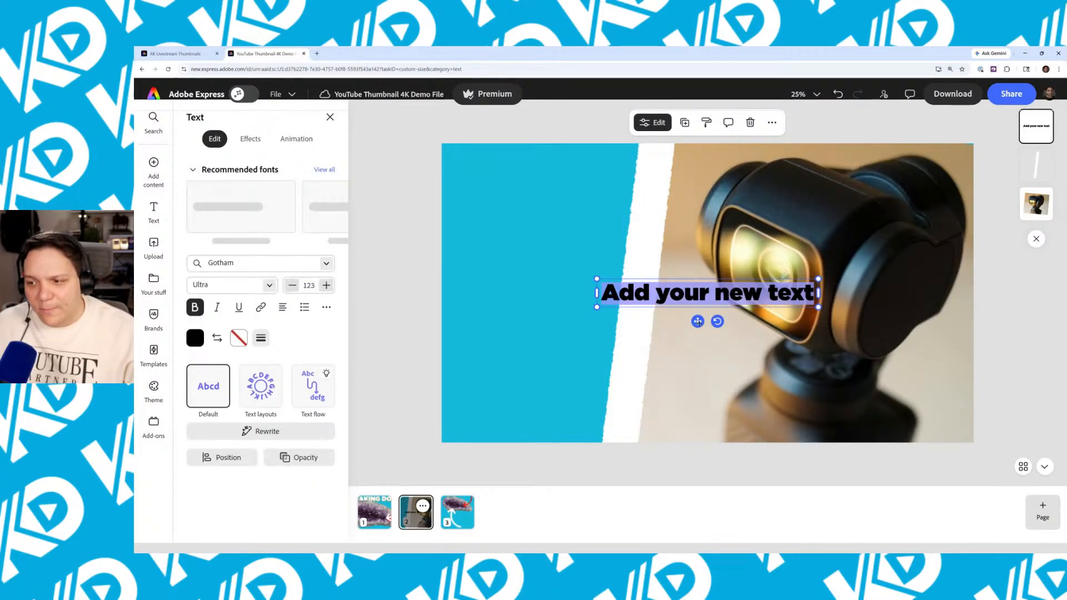
left_click_drag(684, 317, 535, 230)
type("DJ")
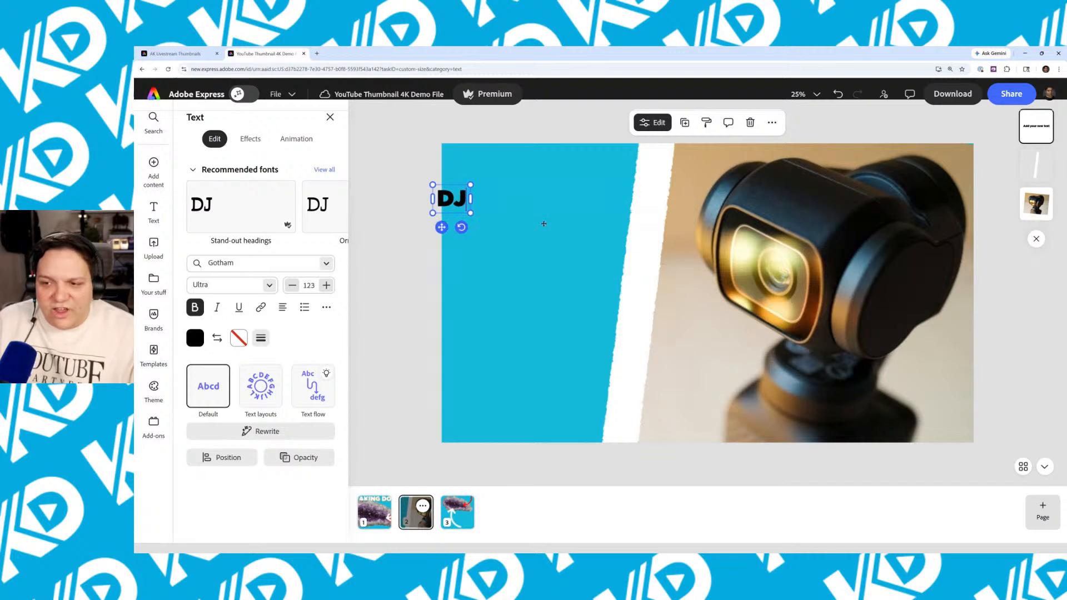
type("I OSMO")
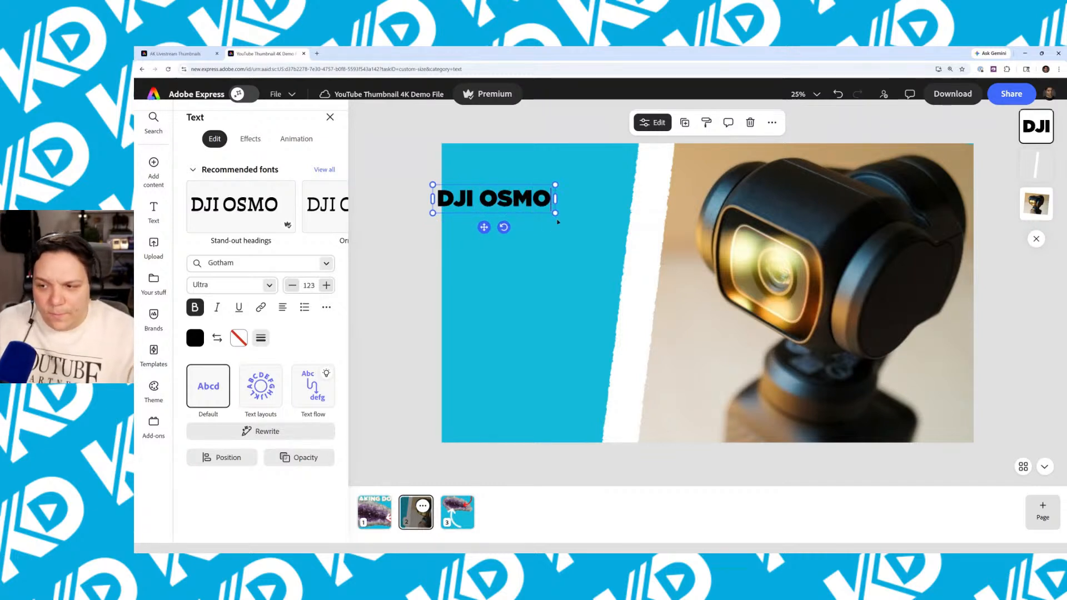
left_click_drag(555, 214, 618, 221)
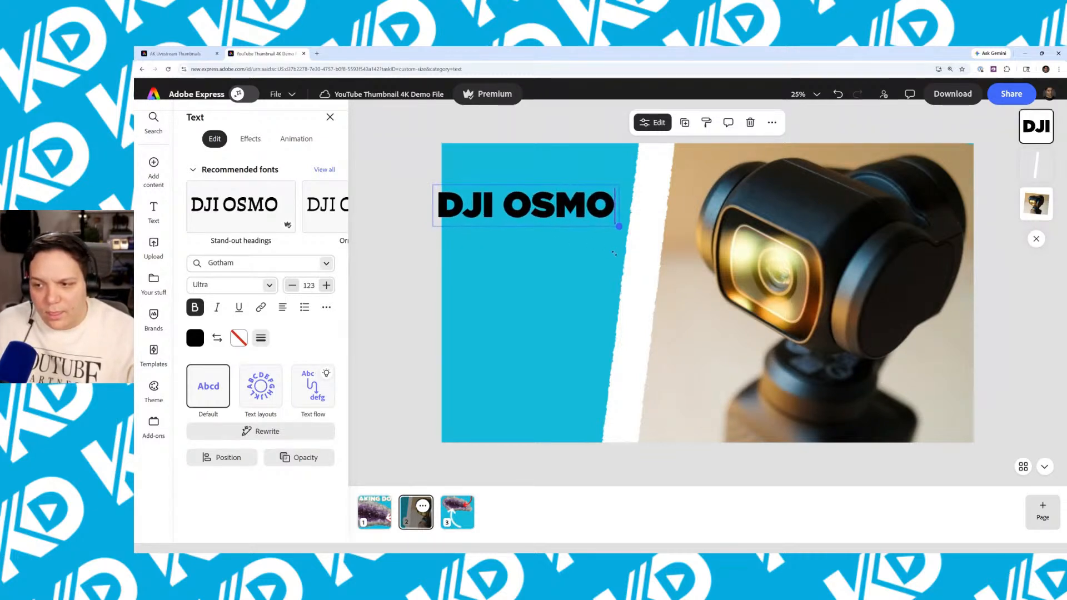
left_click_drag(521, 234, 525, 217)
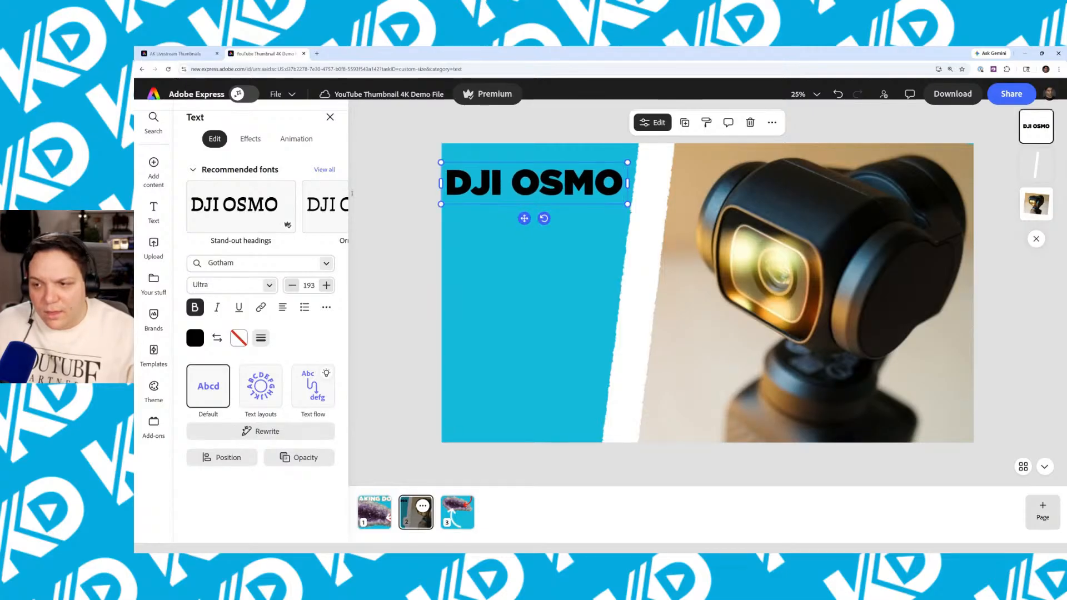
Set the DJI OSMO text colour to white (#FFFFFF)
left_click(195, 338)
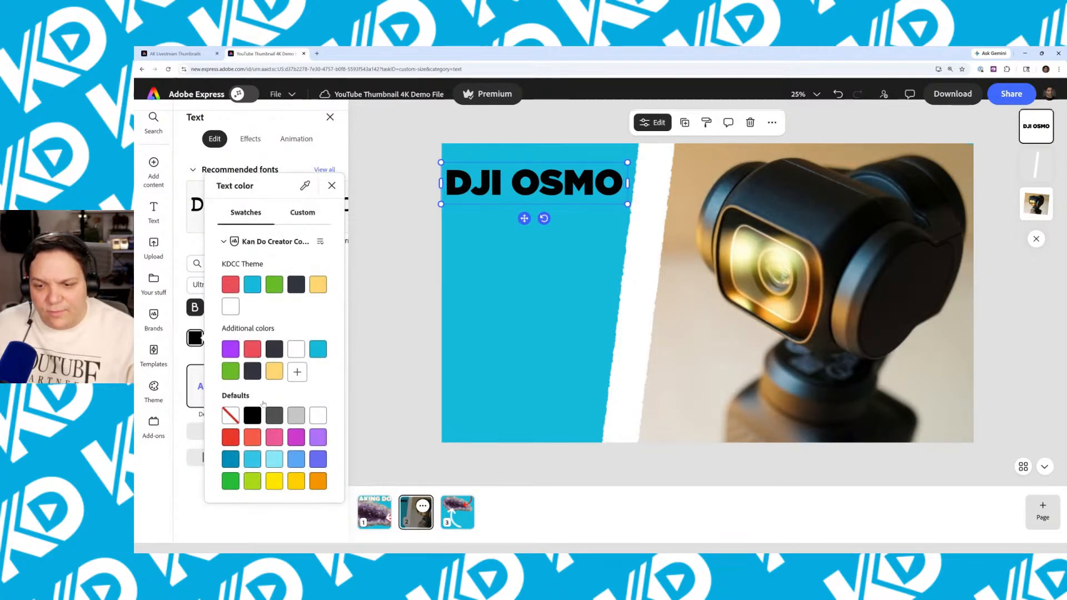
left_click(298, 350)
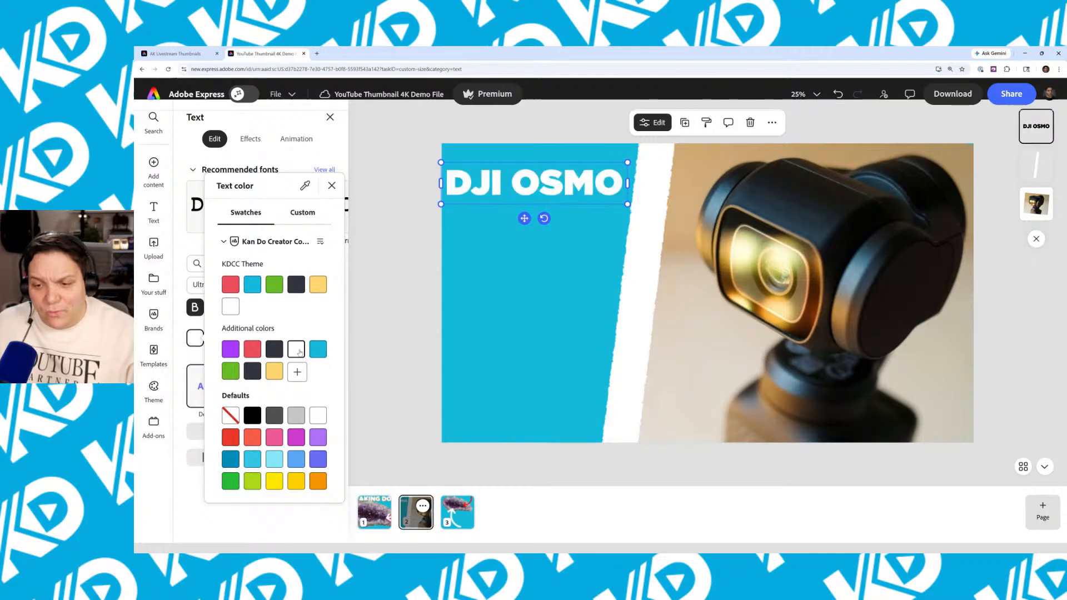
left_click(299, 215)
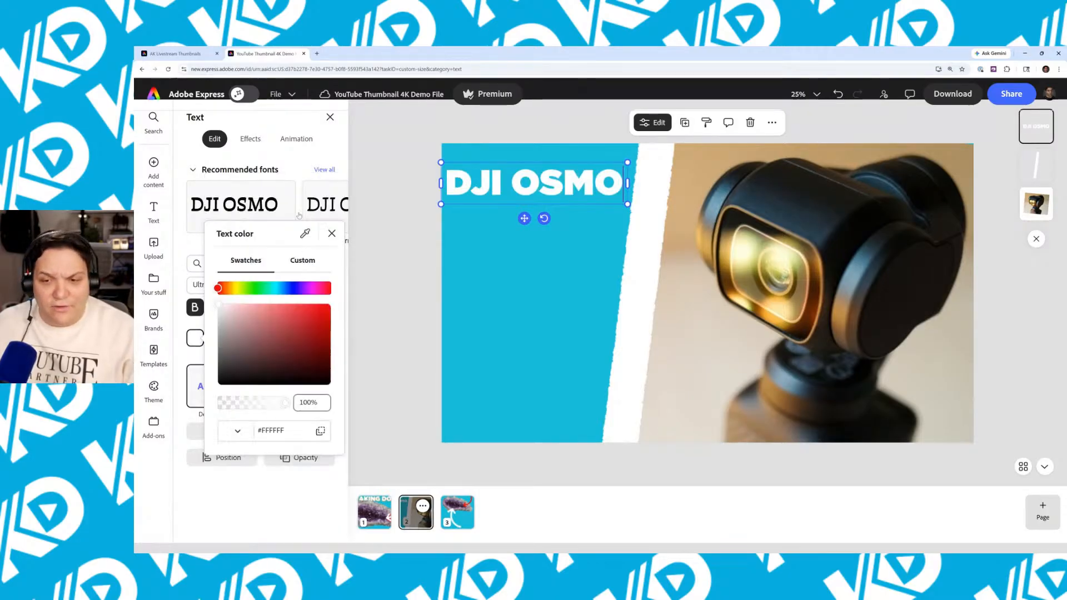
left_click(262, 261)
left_click(332, 186)
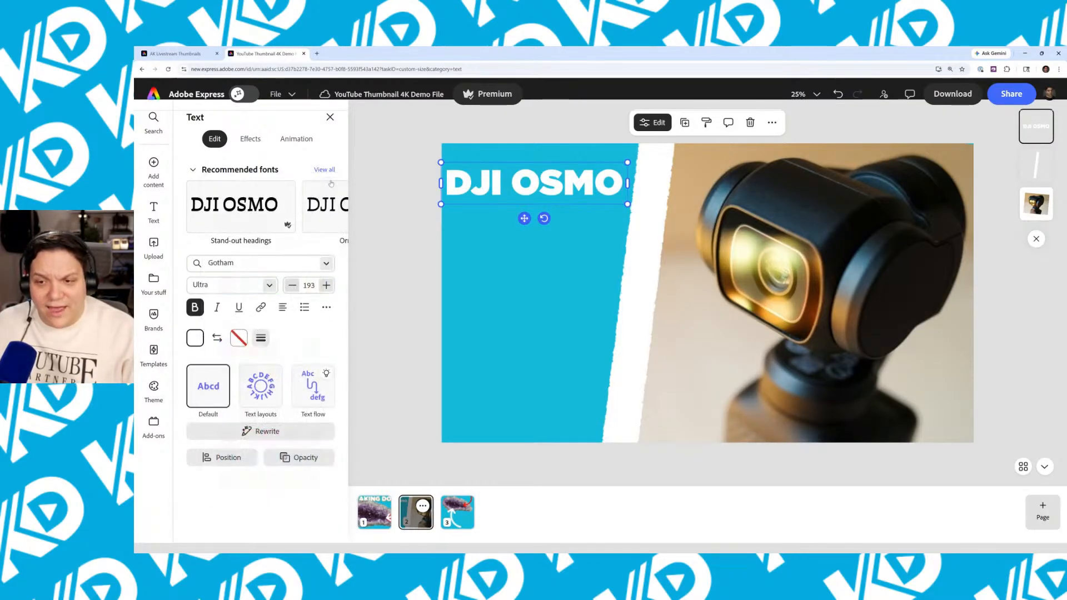
Put a filled red box shape behind the DJI OSMO text, after trying green and dark grey
left_click(255, 143)
scroll(301, 296, "down", 3)
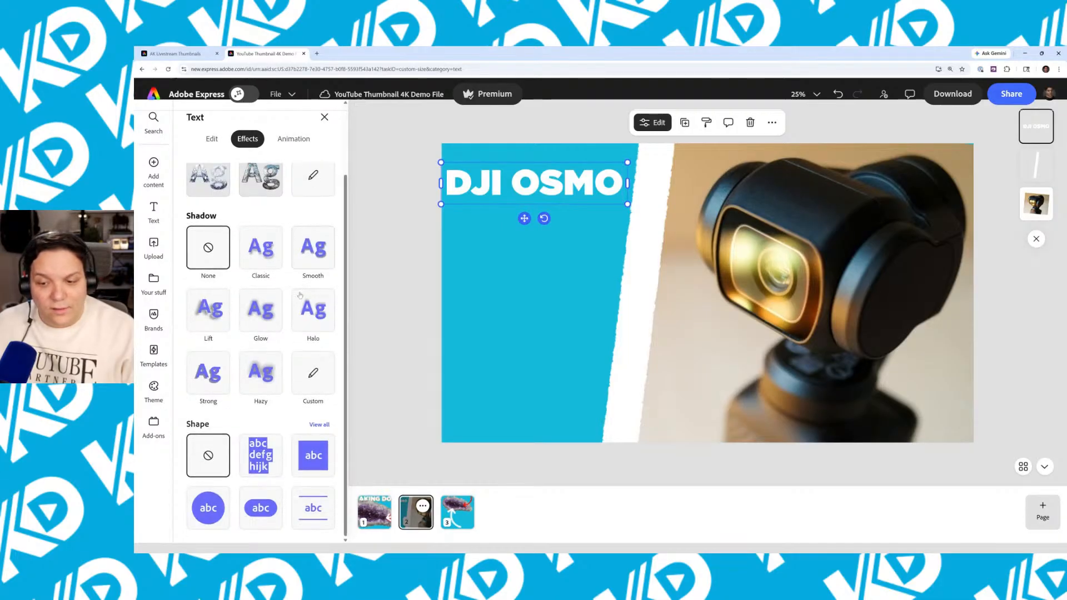
left_click(313, 455)
left_click(313, 457)
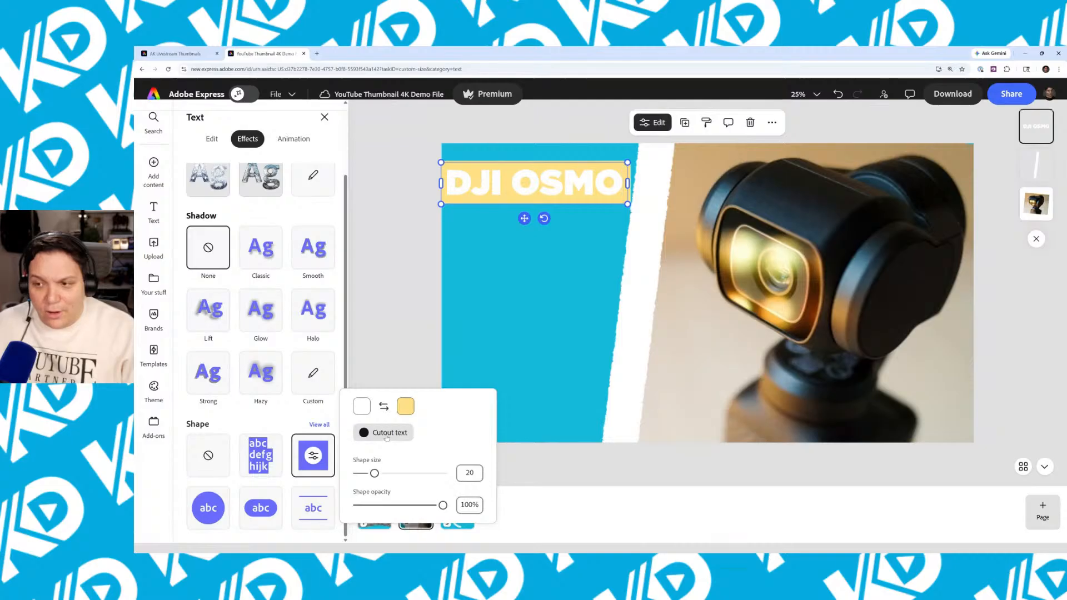
left_click(406, 407)
left_click(439, 312)
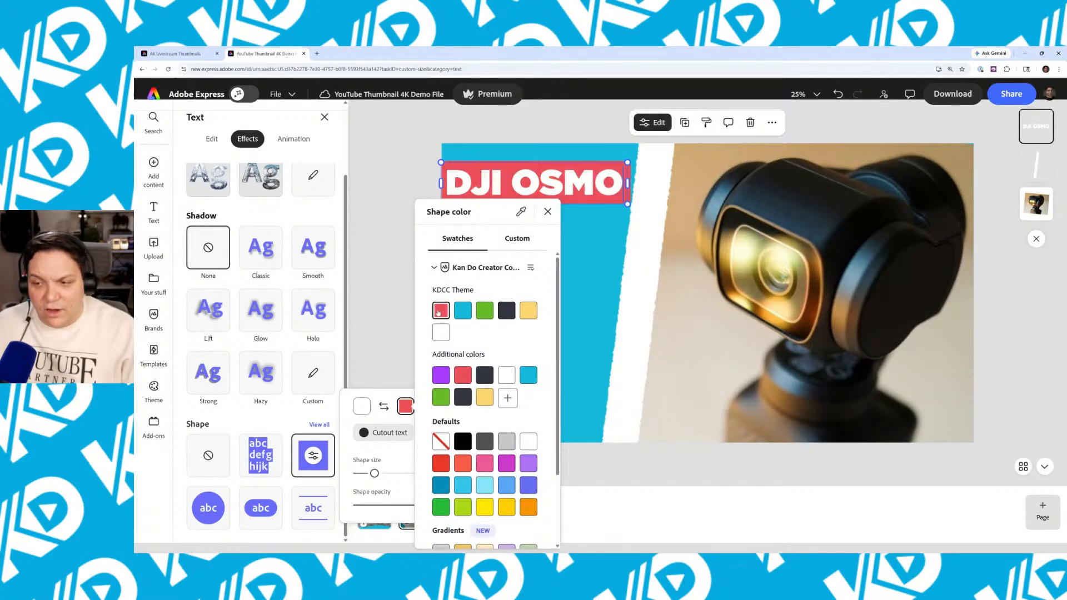
left_click(487, 314)
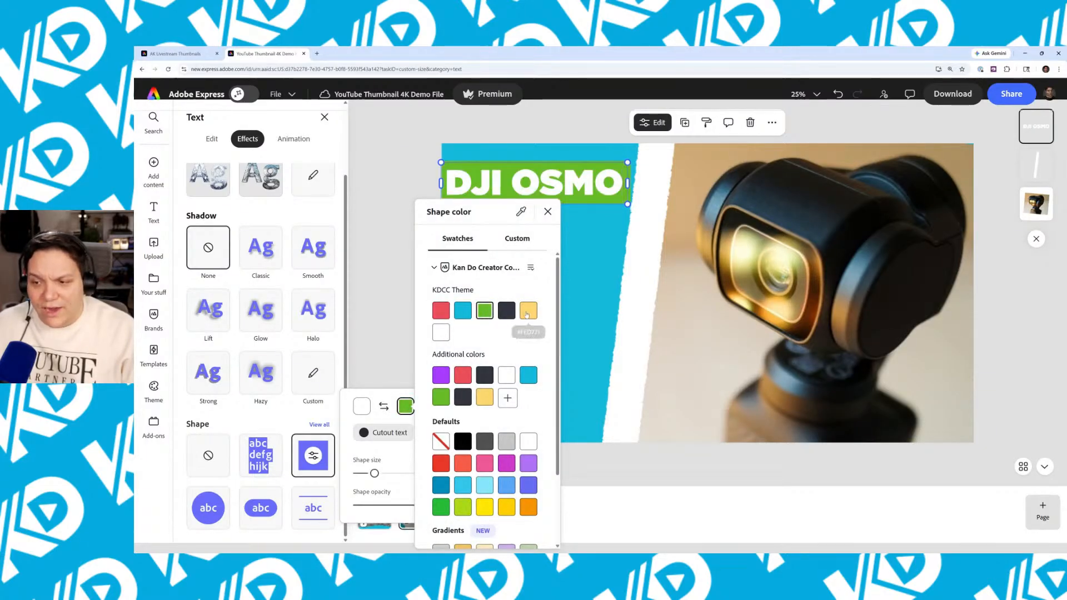
left_click(507, 313)
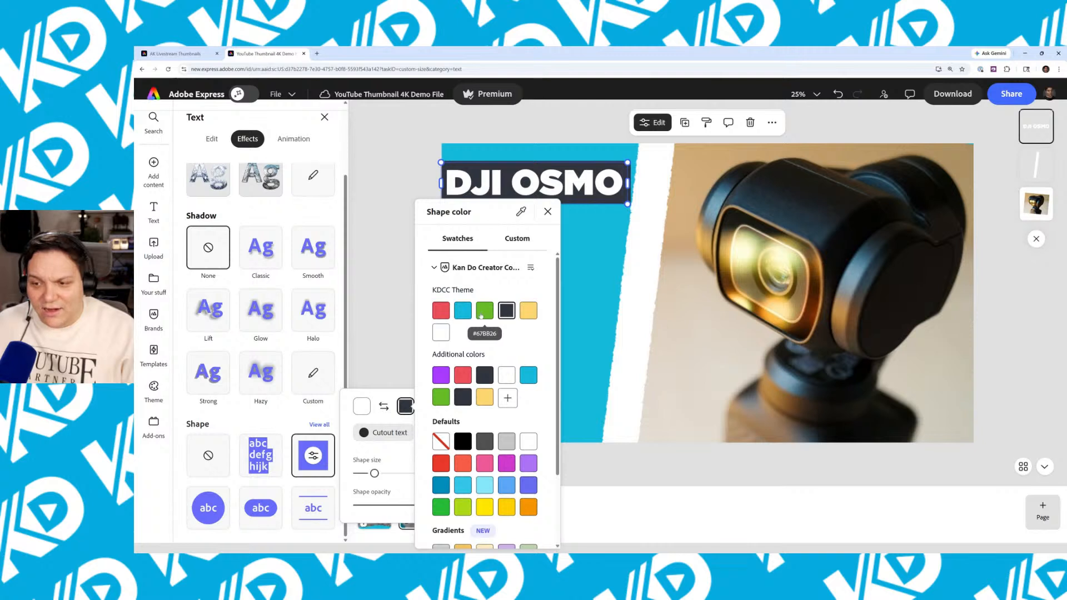
left_click(441, 311)
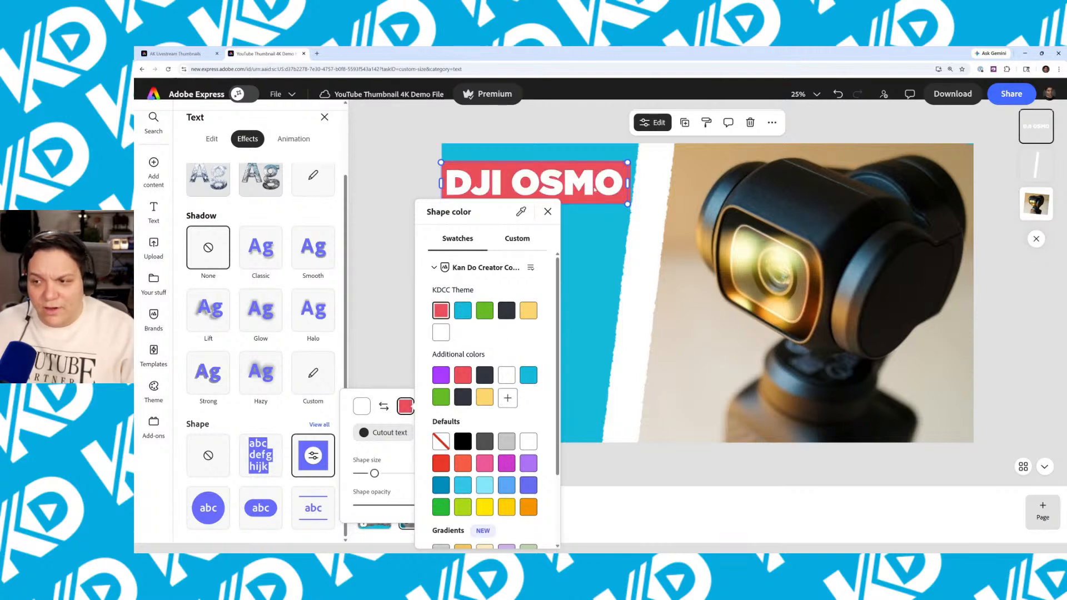
left_click(427, 150)
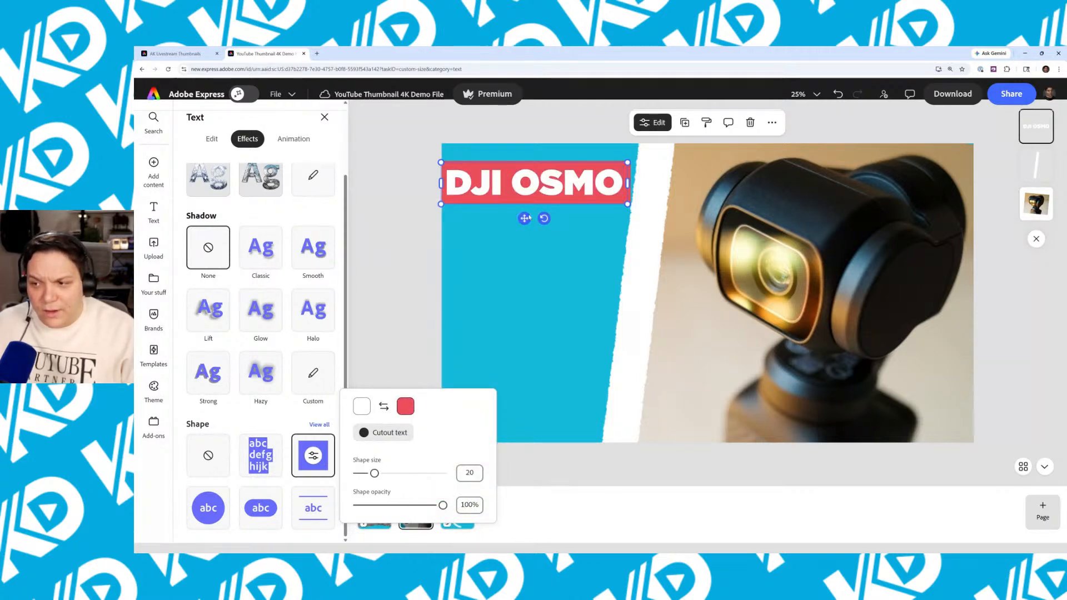
left_click_drag(523, 218, 527, 215)
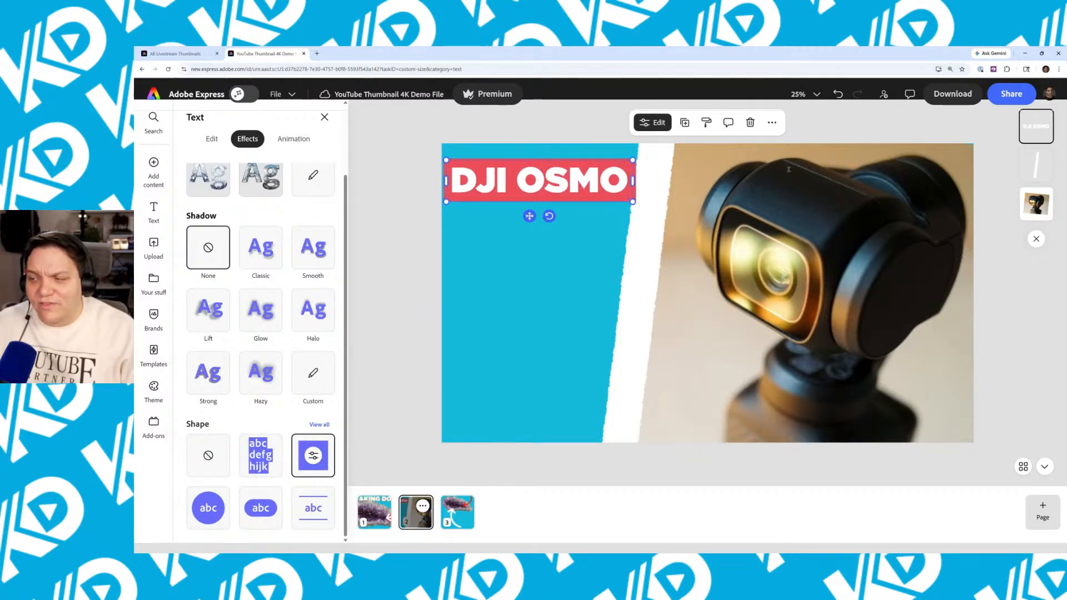
Bring the white divider stripe in front of the label and enlarge the title to 195
left_click(1037, 163)
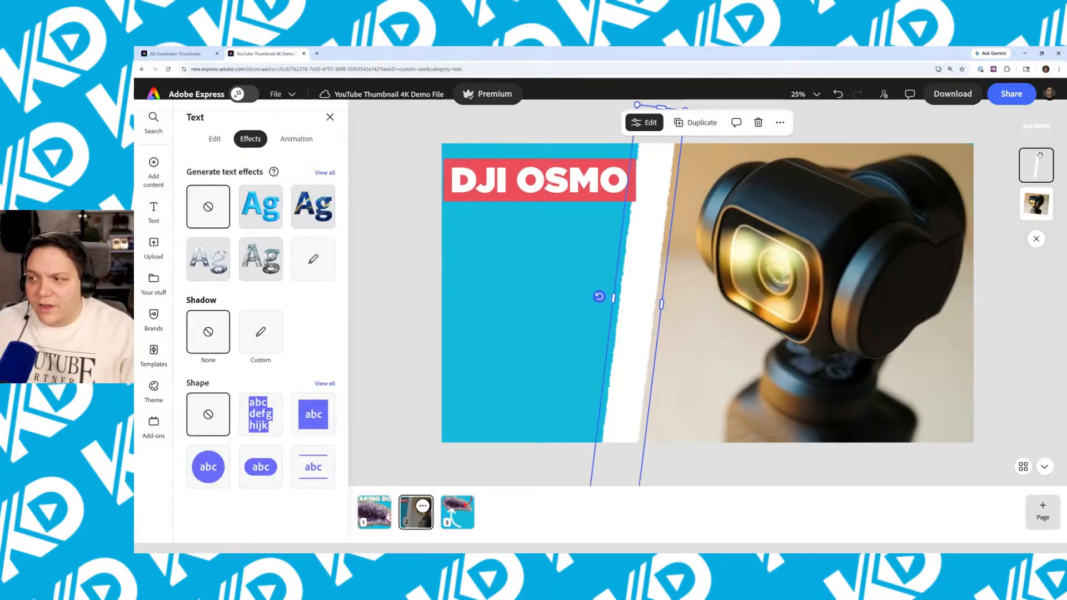
left_click_drag(1037, 145, 1036, 127)
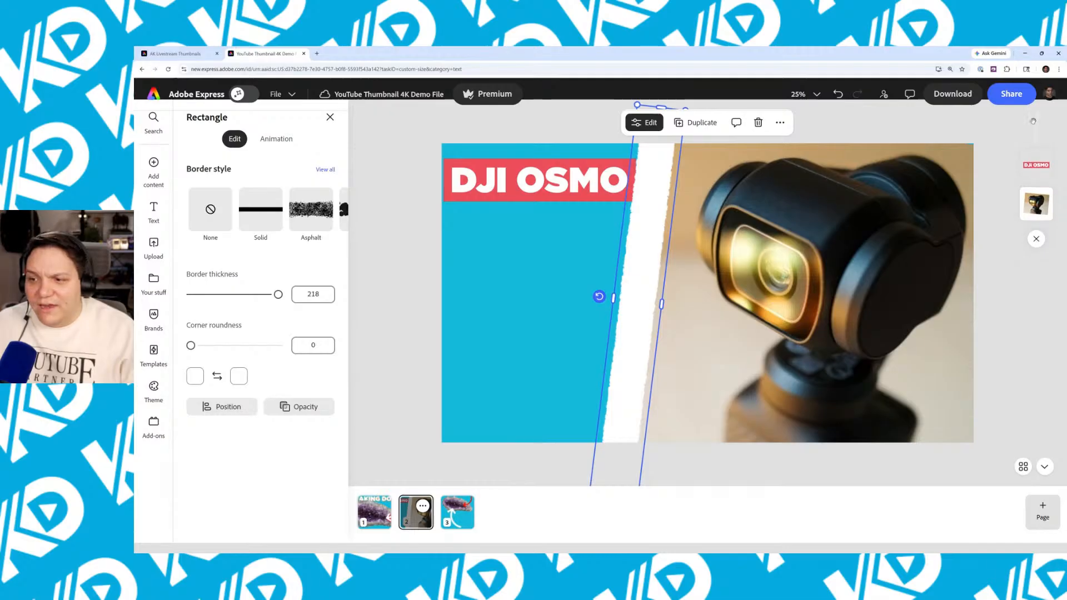
left_click(422, 226)
left_click(584, 199)
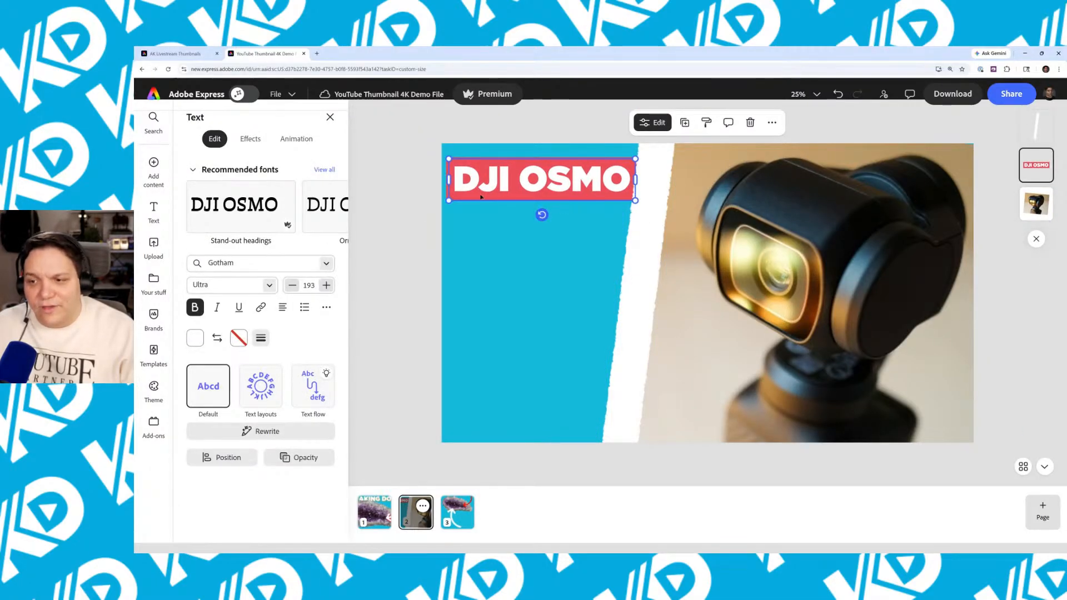
left_click_drag(449, 199, 447, 201)
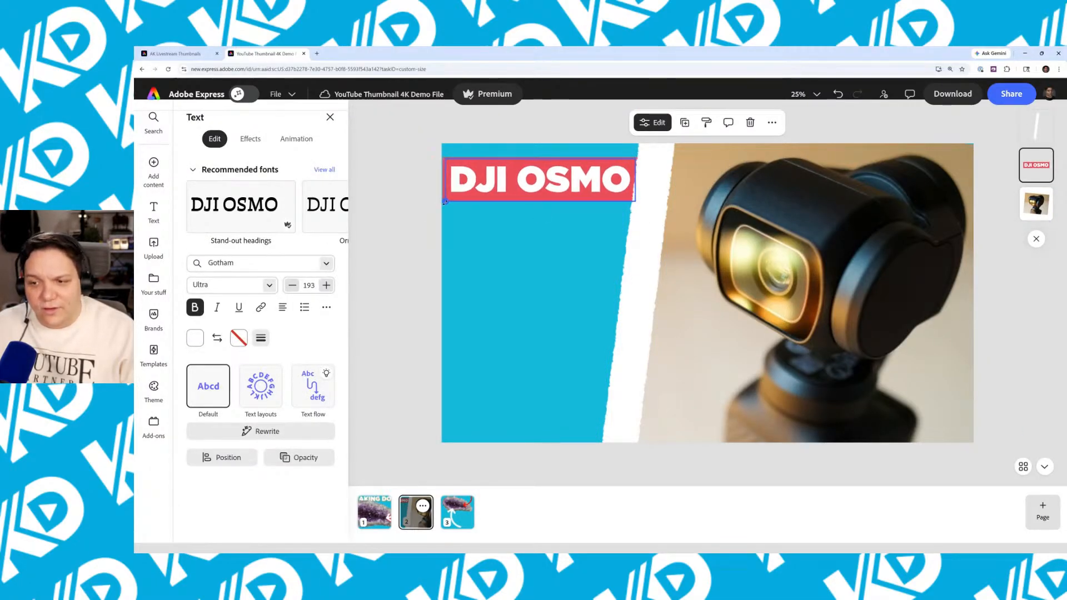
Copy the DJI OSMO title's style, which pastes a stray #14b9dc text box onto the blue area
right_click(564, 192)
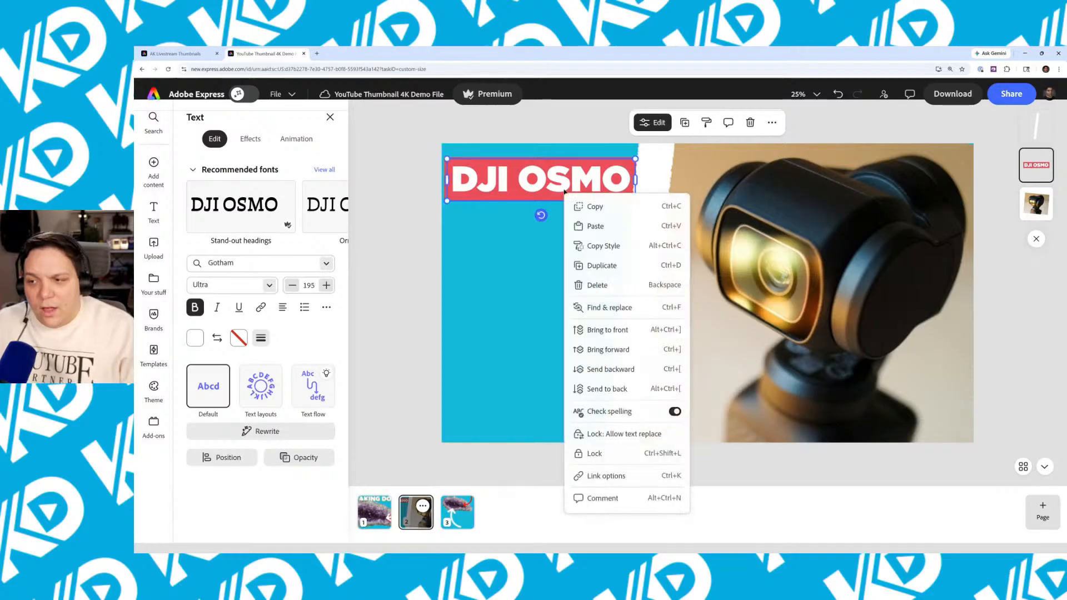
left_click(600, 246)
left_click(516, 265)
key("ctrl+v")
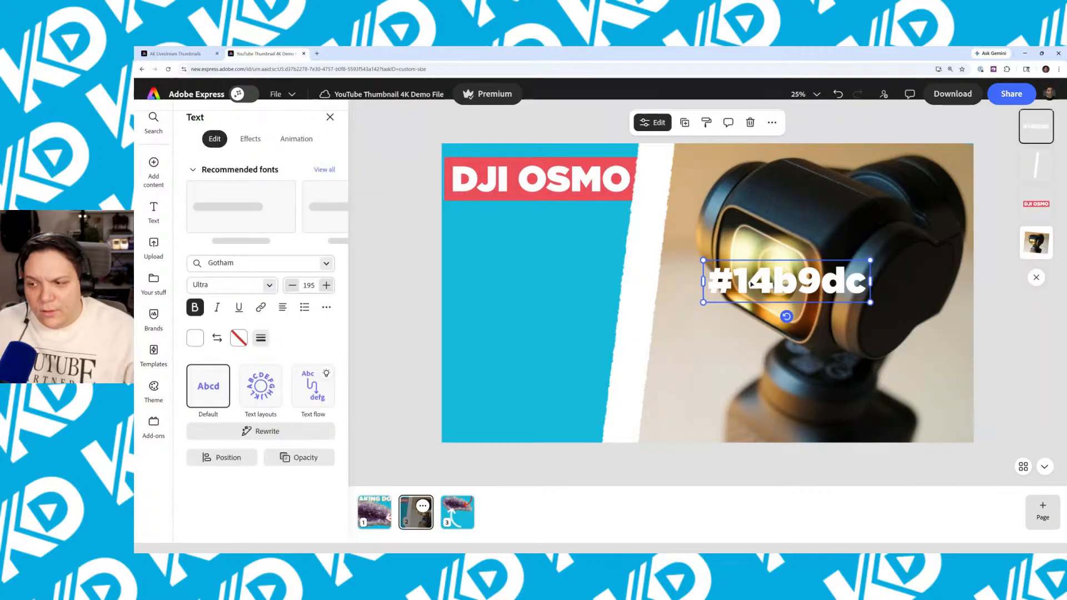
left_click_drag(773, 284, 557, 254)
Try editing the stray #14b9dc text, then remove that text box
double_click(551, 252)
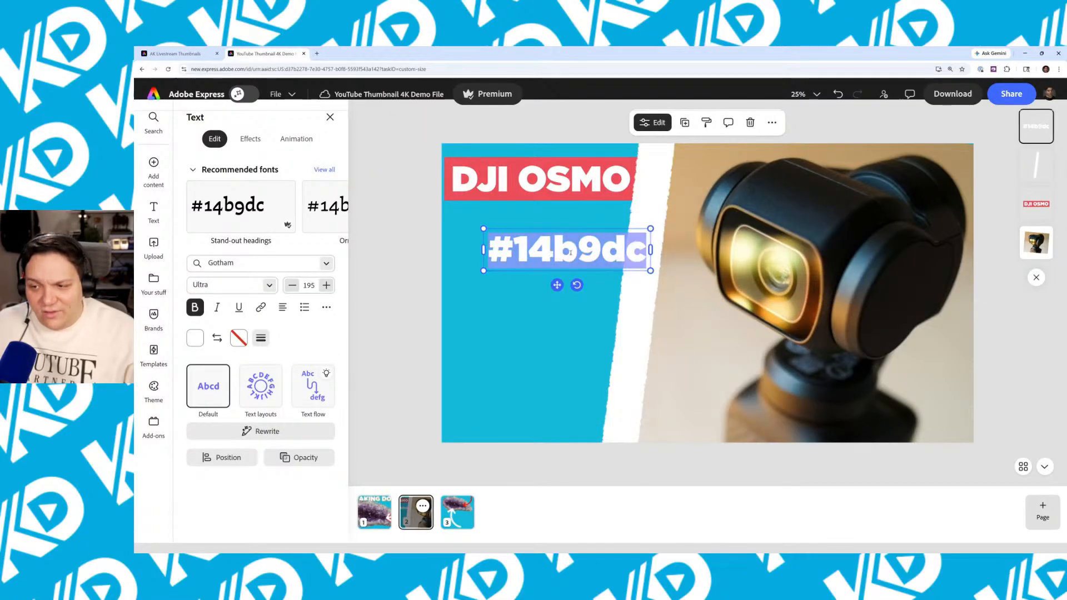
right_click(569, 253)
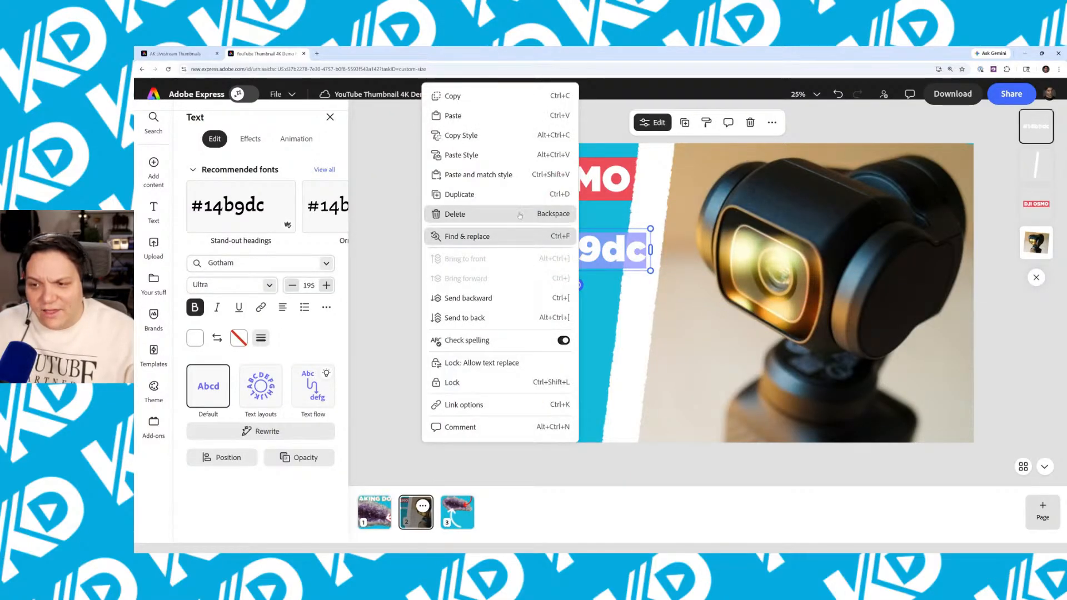
left_click(502, 175)
left_click_drag(578, 254, 513, 259)
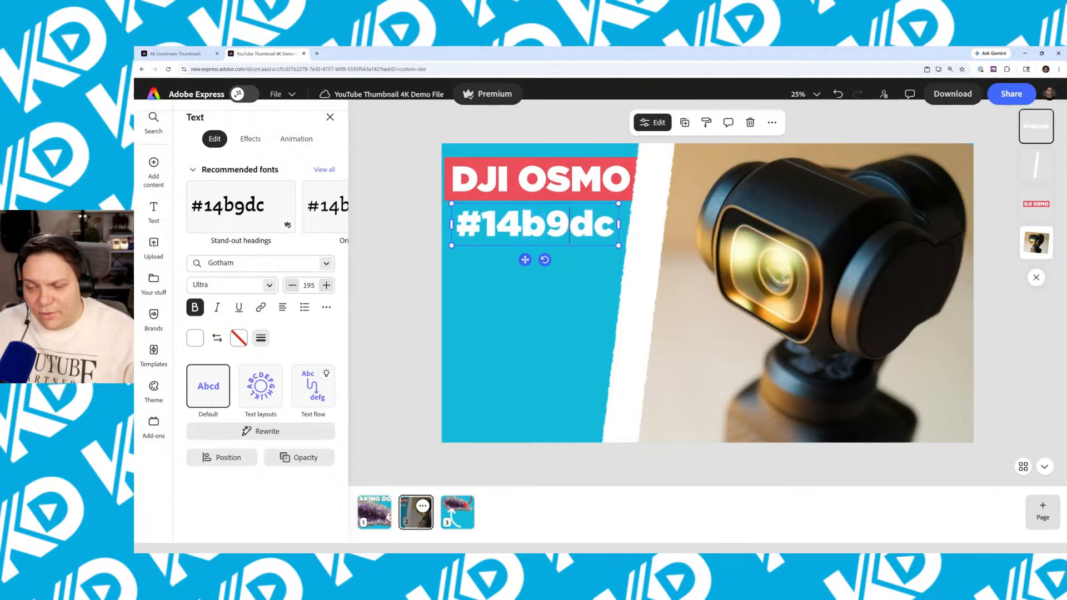
key("Delete")
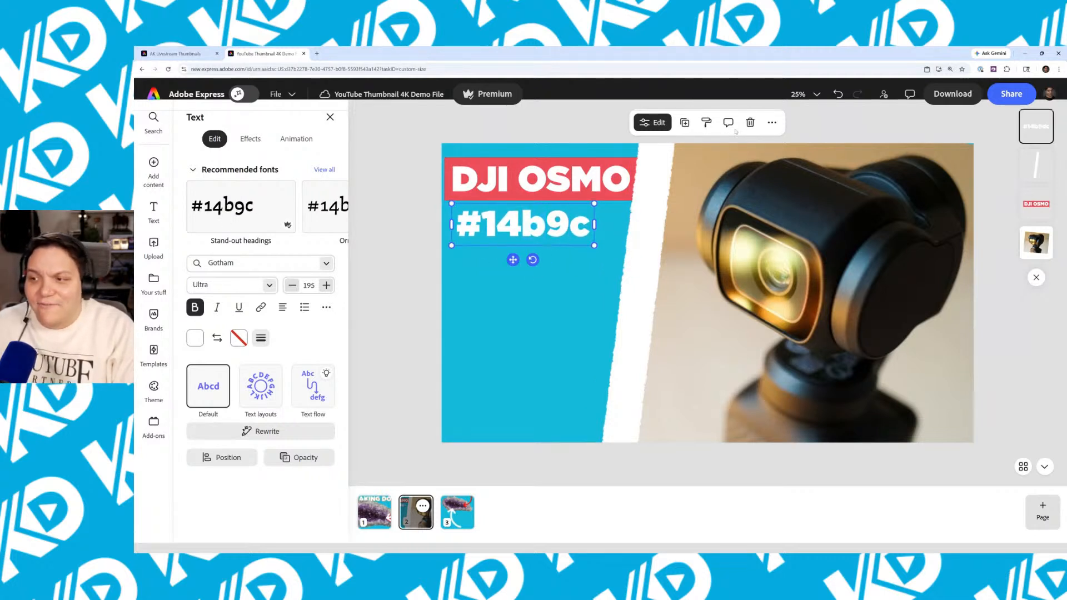
left_click(750, 122)
Duplicate the DJI OSMO label, place the copy directly below, and retype it as POCKET
right_click(554, 181)
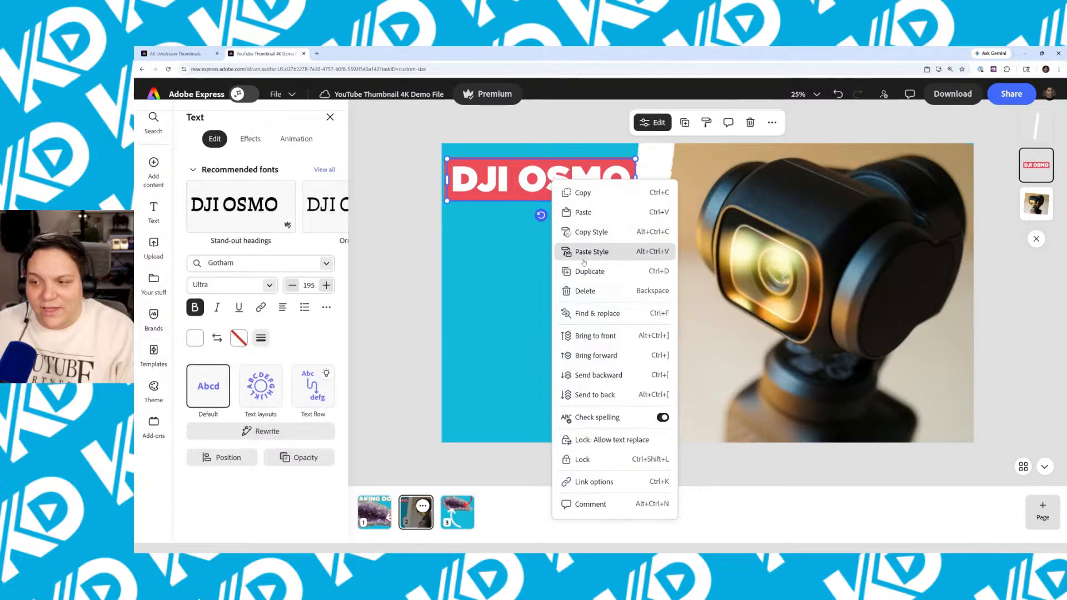
left_click(585, 271)
left_click_drag(539, 184, 539, 233)
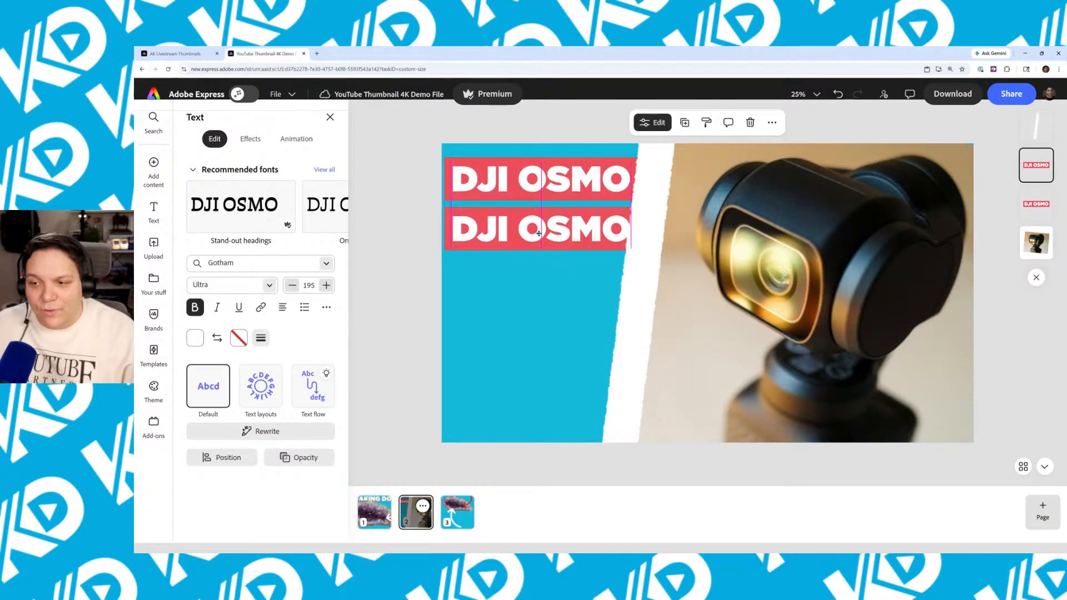
double_click(539, 231)
key("BackSpace")
key("BackSpace")
key("BackSpace")
key("BackSpace")
key("BackSpace")
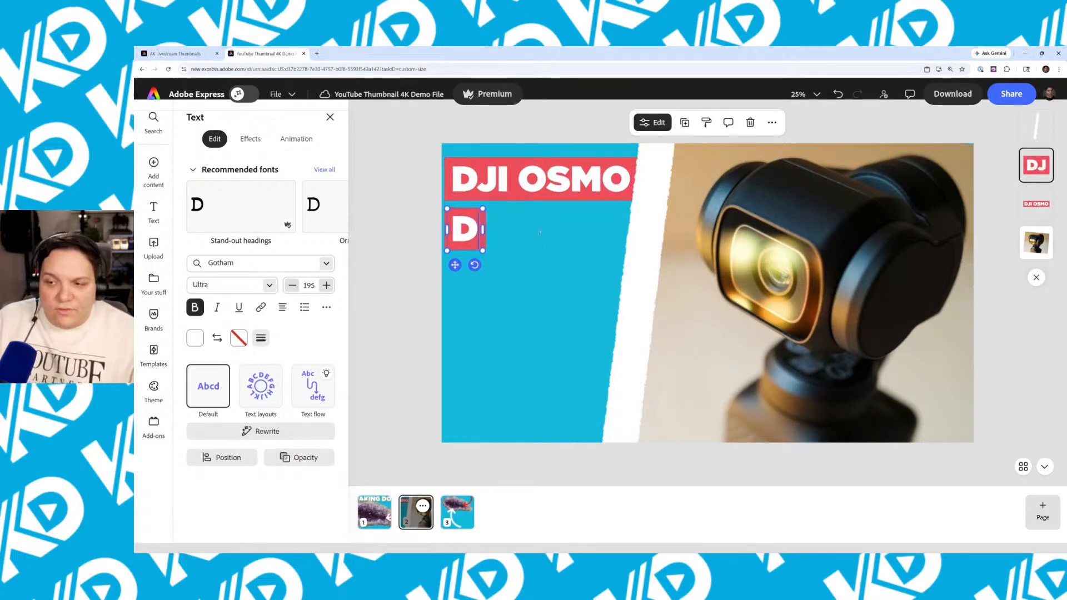
type("POCKET")
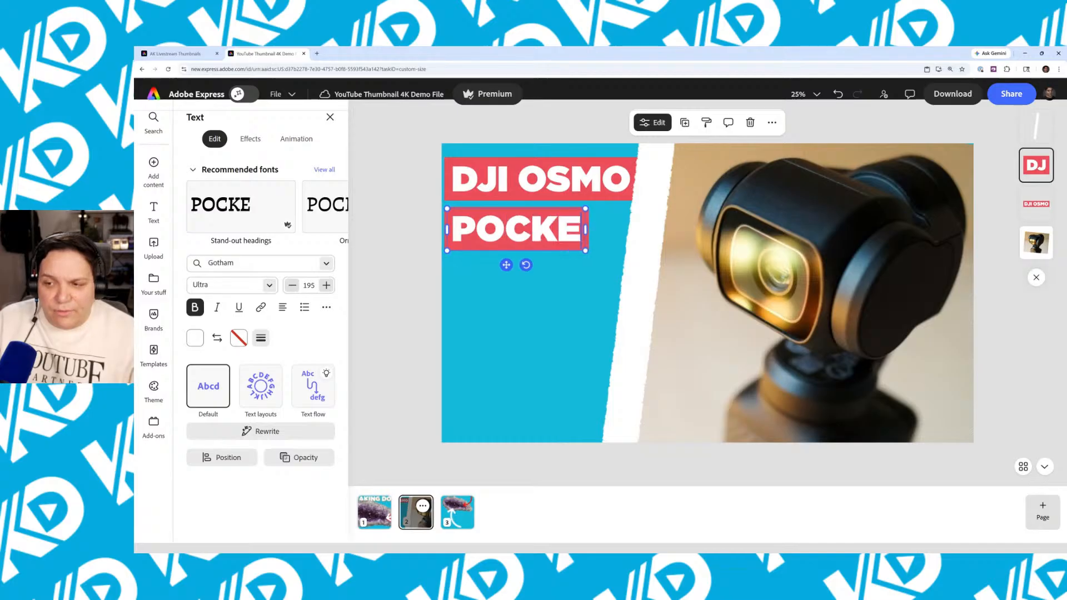
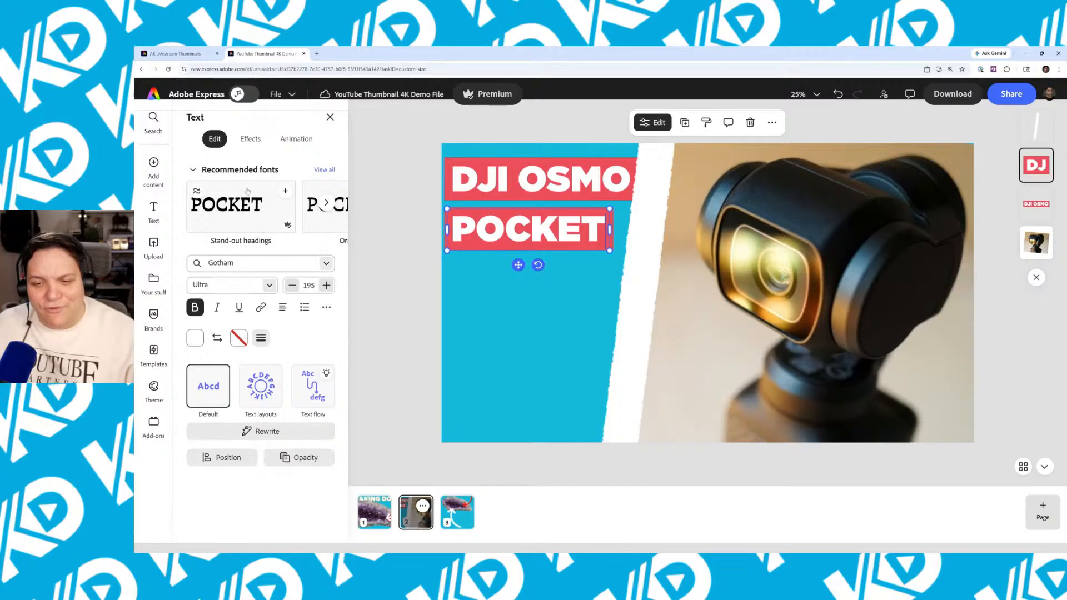
Drag the POCKET text box's corner to make it slightly larger, as plain white text
left_click(249, 139)
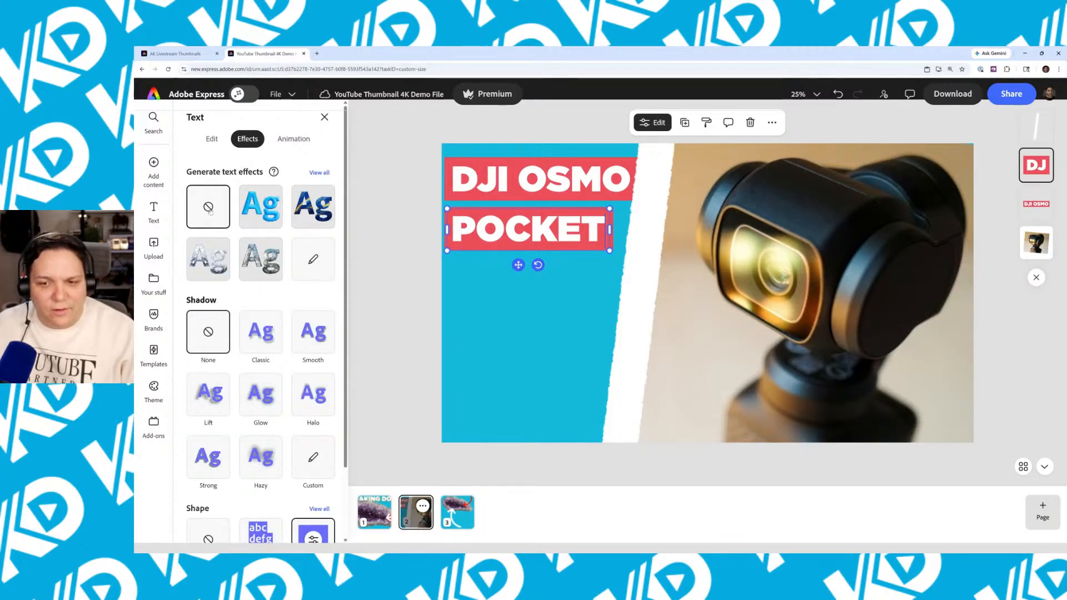
scroll(239, 360, "down", 2)
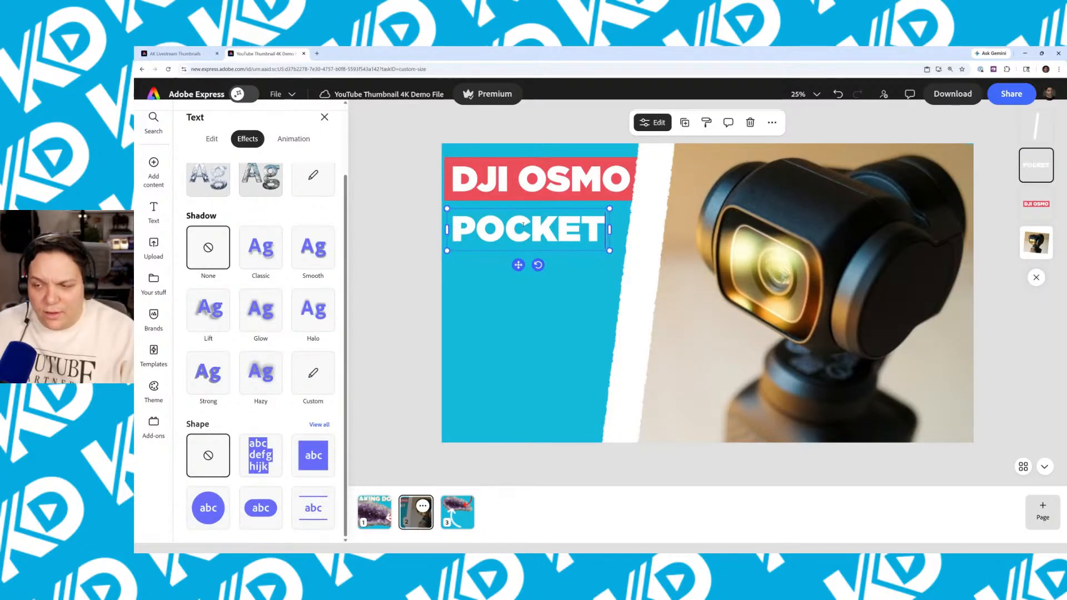
left_click_drag(611, 250, 622, 254)
left_click(496, 309)
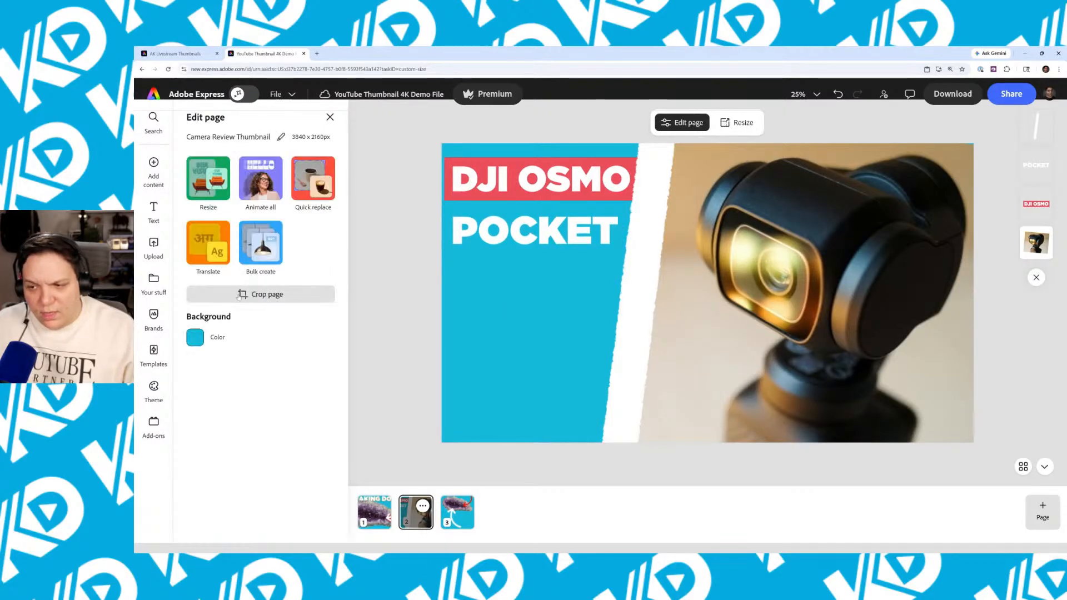
left_click(403, 303)
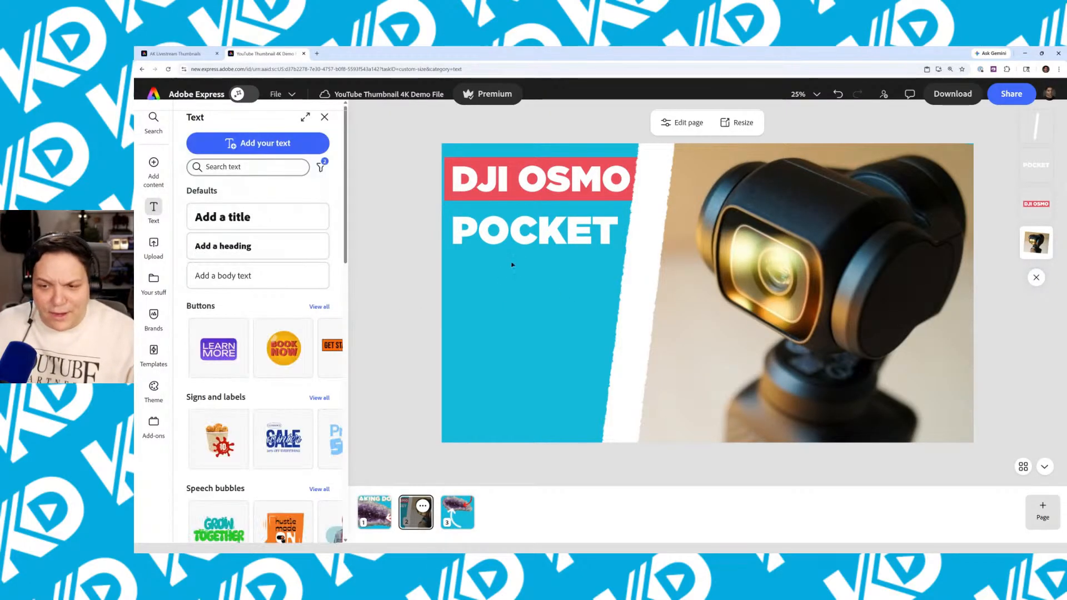
Duplicate POCKET below itself, retype the copy as THREE, and enlarge it
right_click(526, 243)
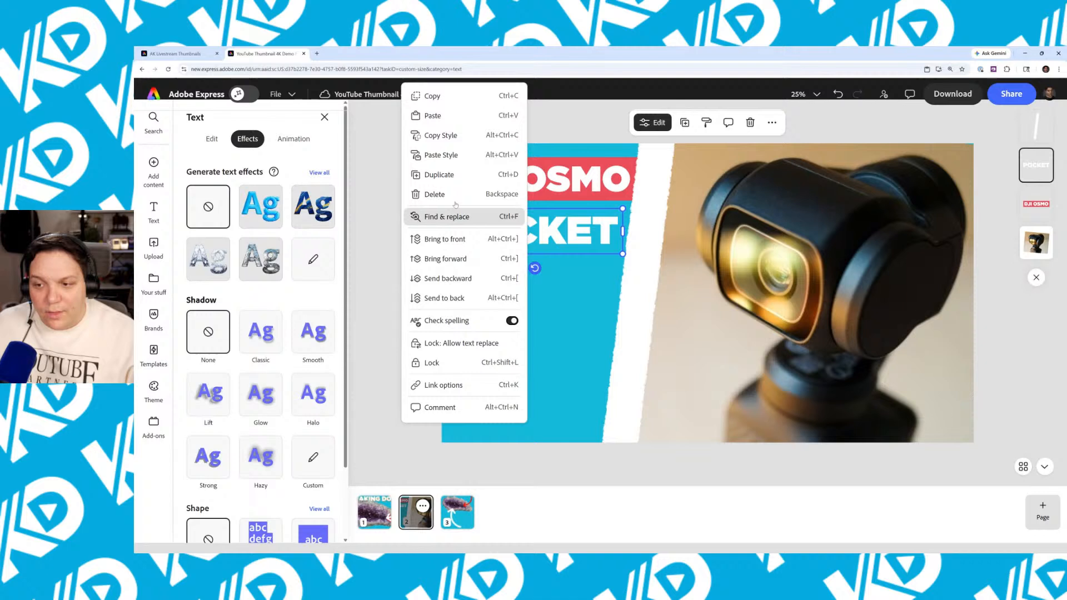
left_click(439, 174)
left_click_drag(538, 233, 538, 285)
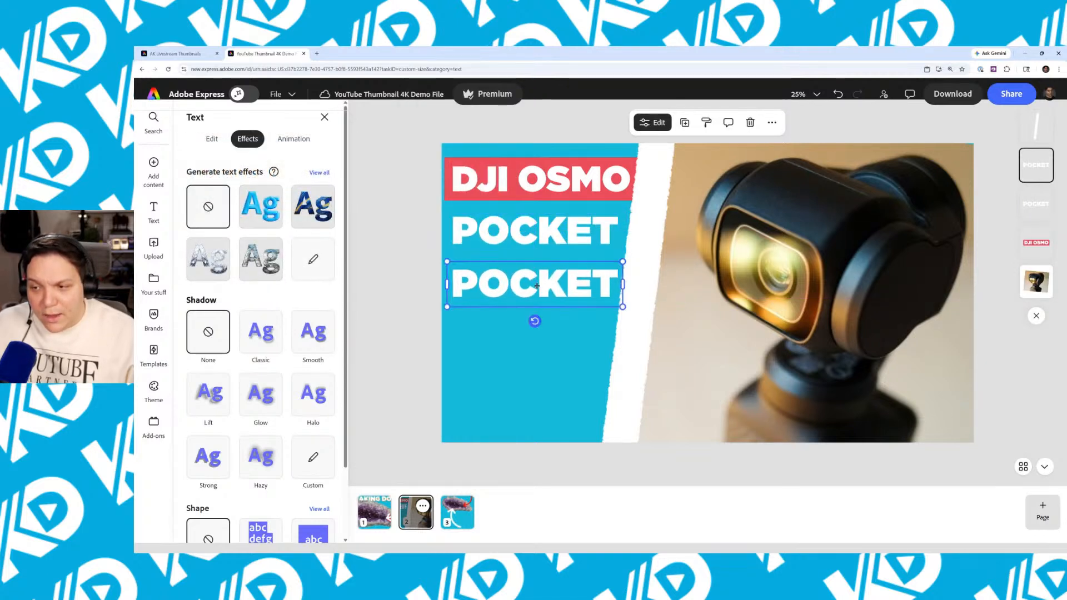
double_click(538, 285)
type("THREE")
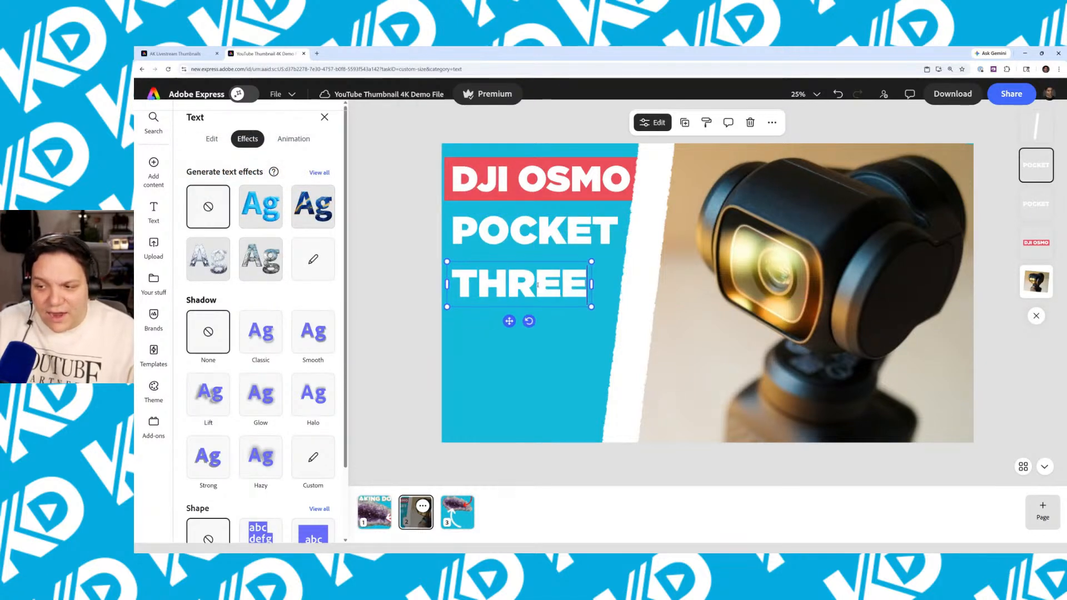
key("Escape")
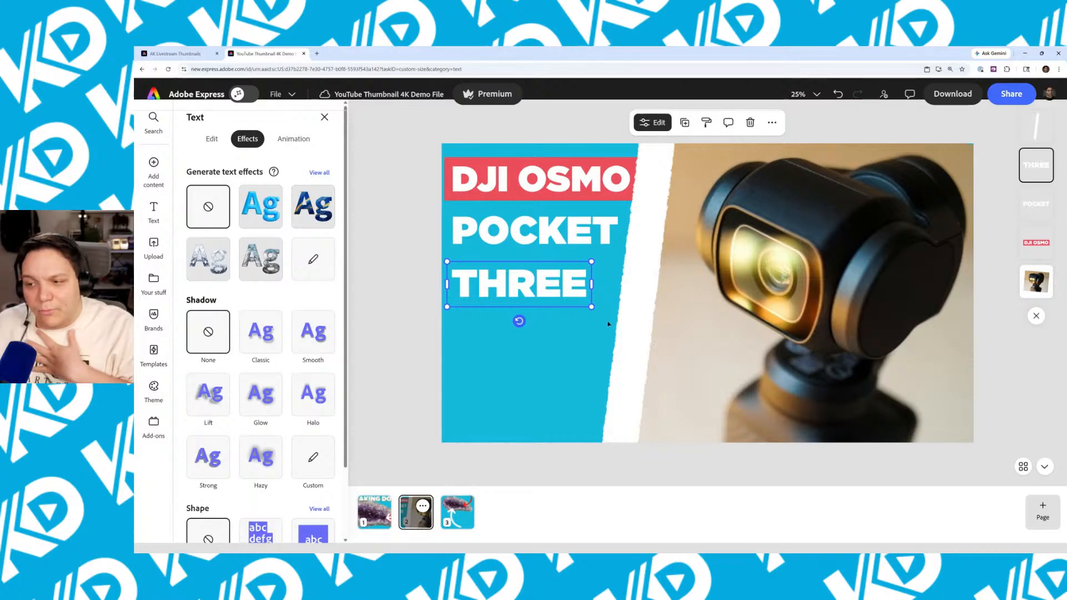
left_click_drag(592, 309, 613, 314)
Group the DJI OSMO, POCKET and THREE lines and move the group lower
left_click(1030, 210)
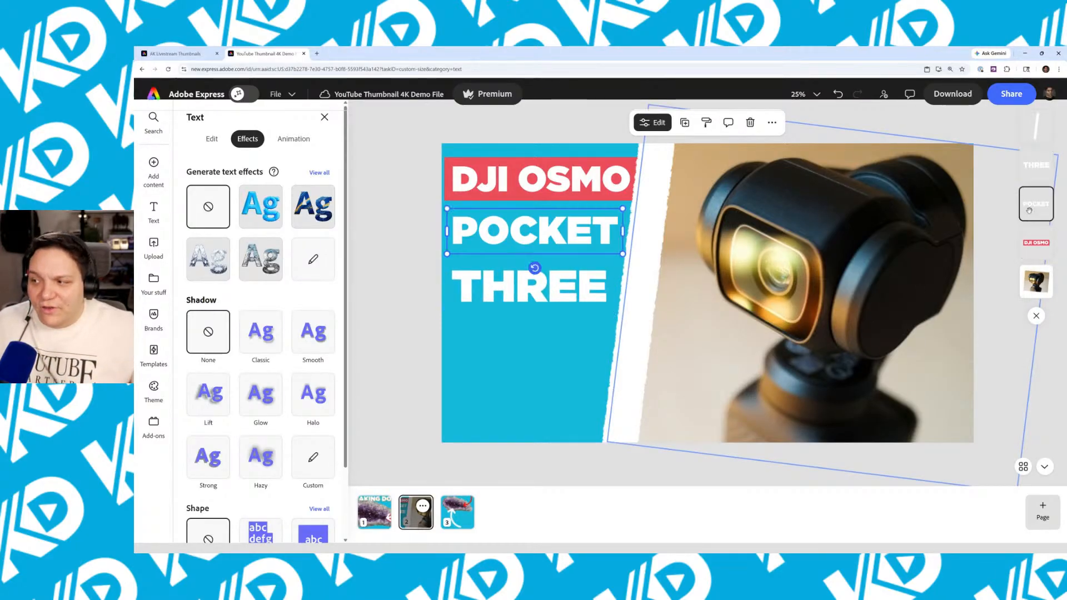
left_click(1036, 165, "shift")
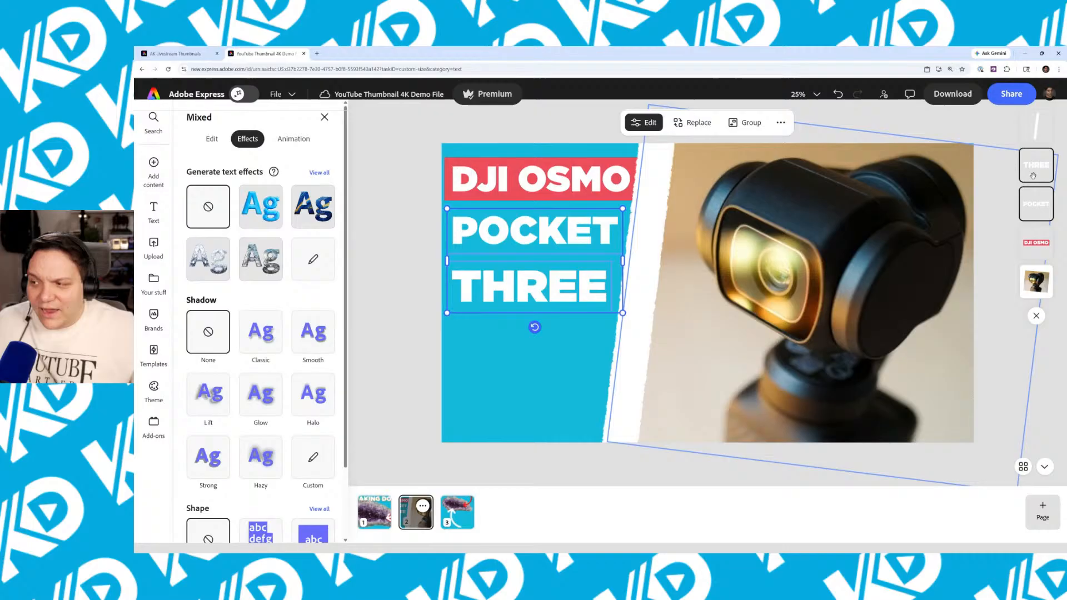
left_click(1036, 242, "shift")
left_click(745, 122)
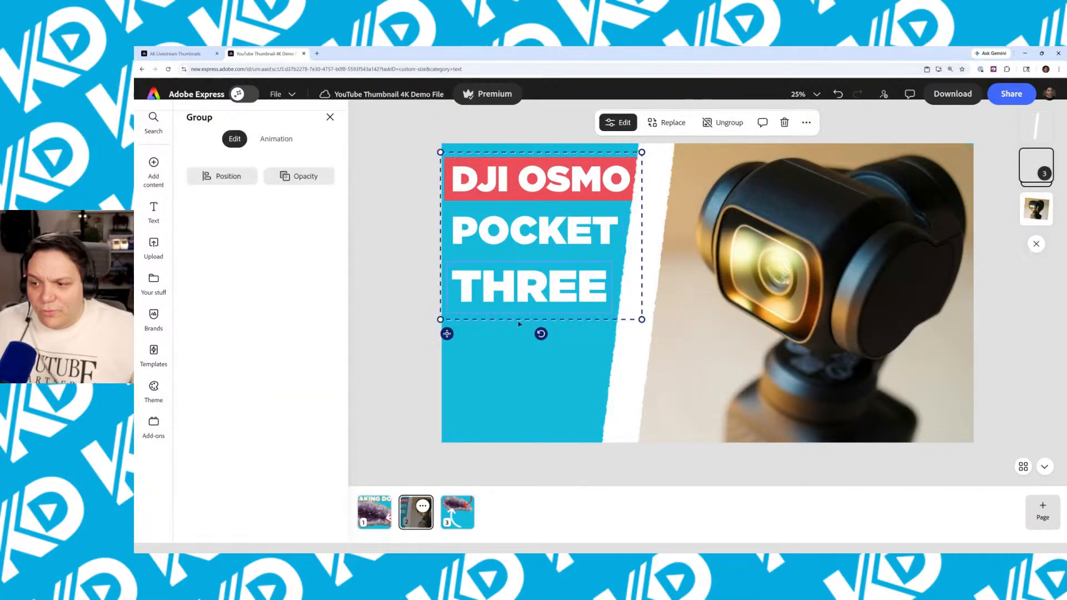
left_click_drag(447, 333, 444, 390)
left_click(350, 207)
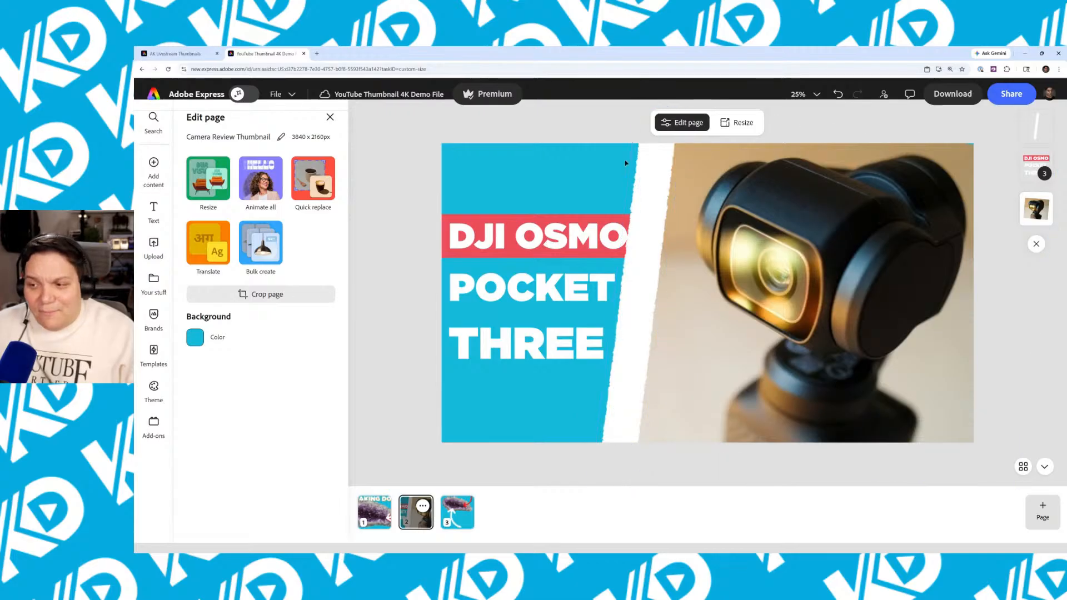
Set the red shape behind DJI OSMO to size 29, widening the band
double_click(529, 230)
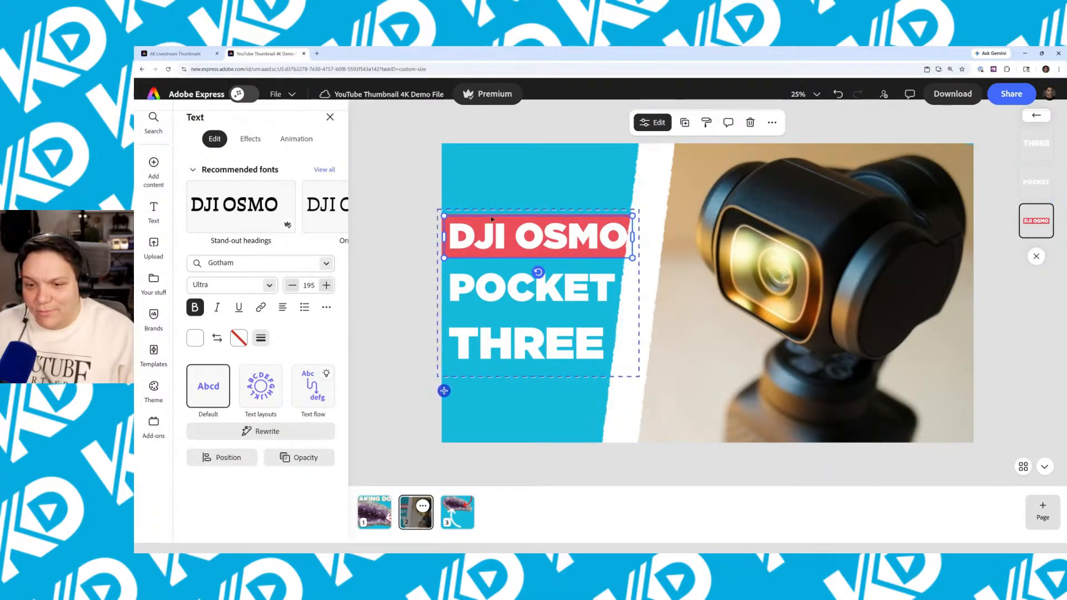
left_click(250, 138)
scroll(300, 334, "down", 5)
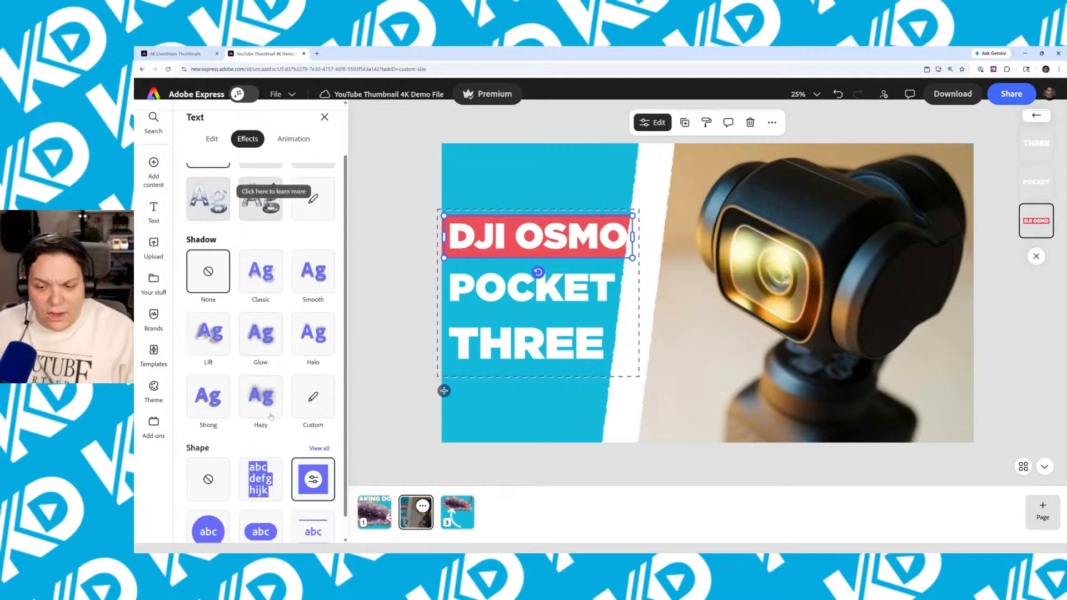
left_click(314, 470)
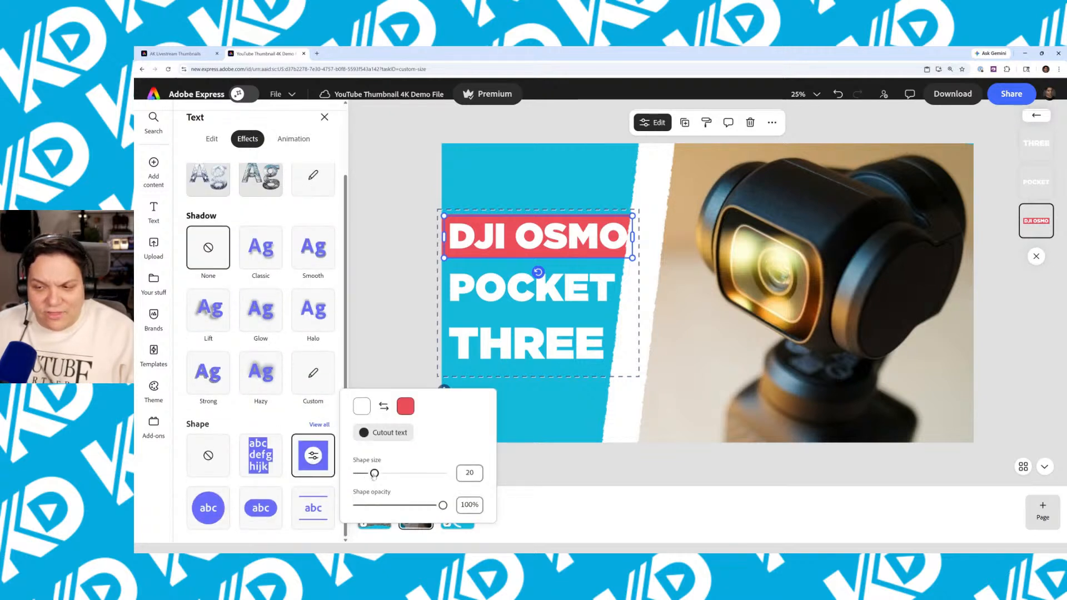
left_click_drag(374, 474, 599, 479)
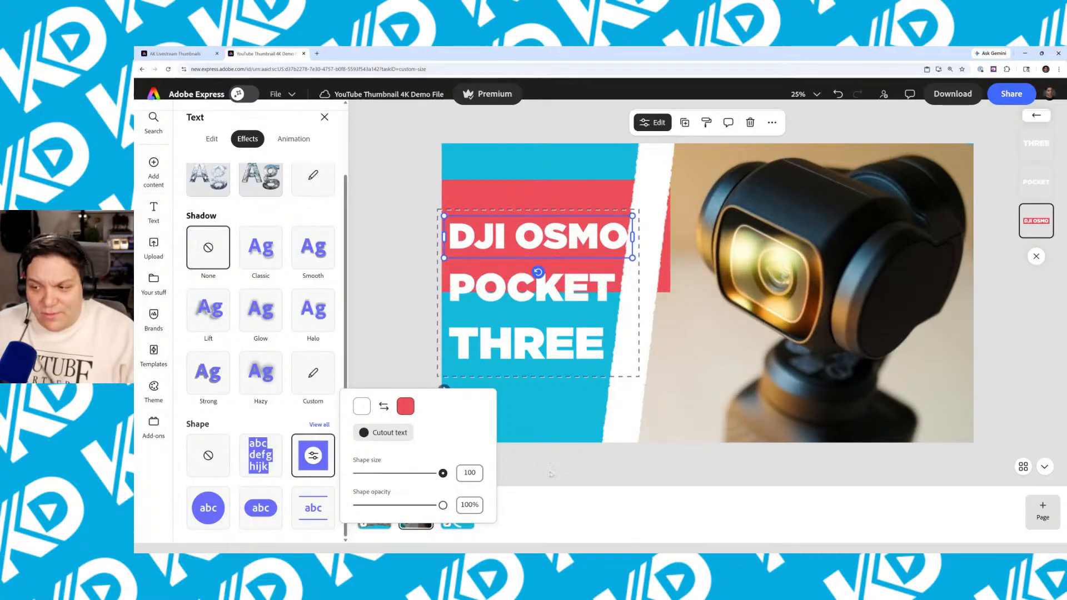
left_click_drag(443, 473, 382, 444)
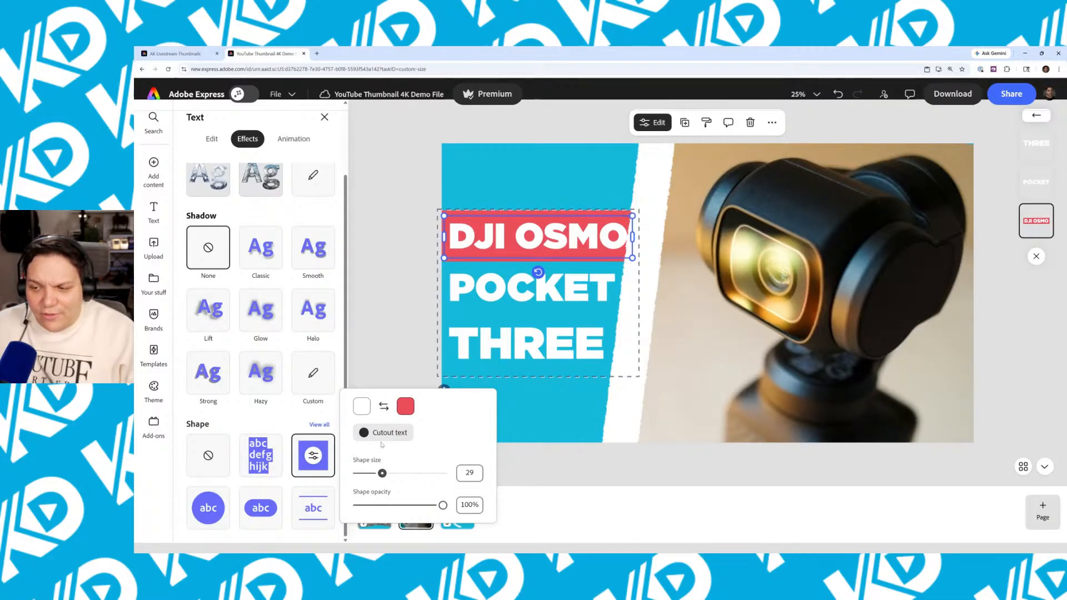
left_click(369, 284)
left_click(368, 288)
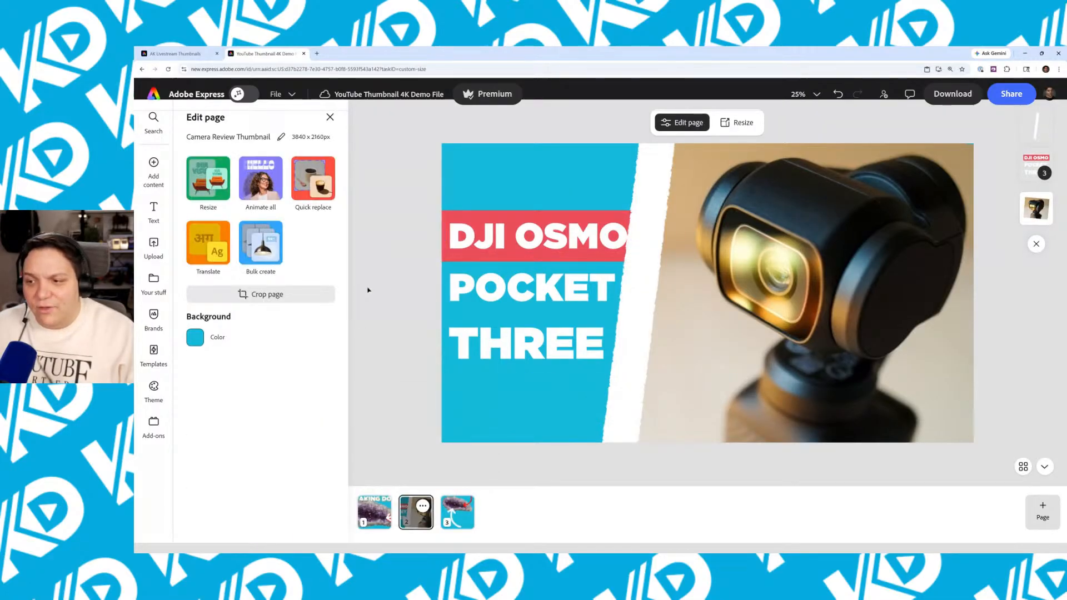
left_click(488, 304)
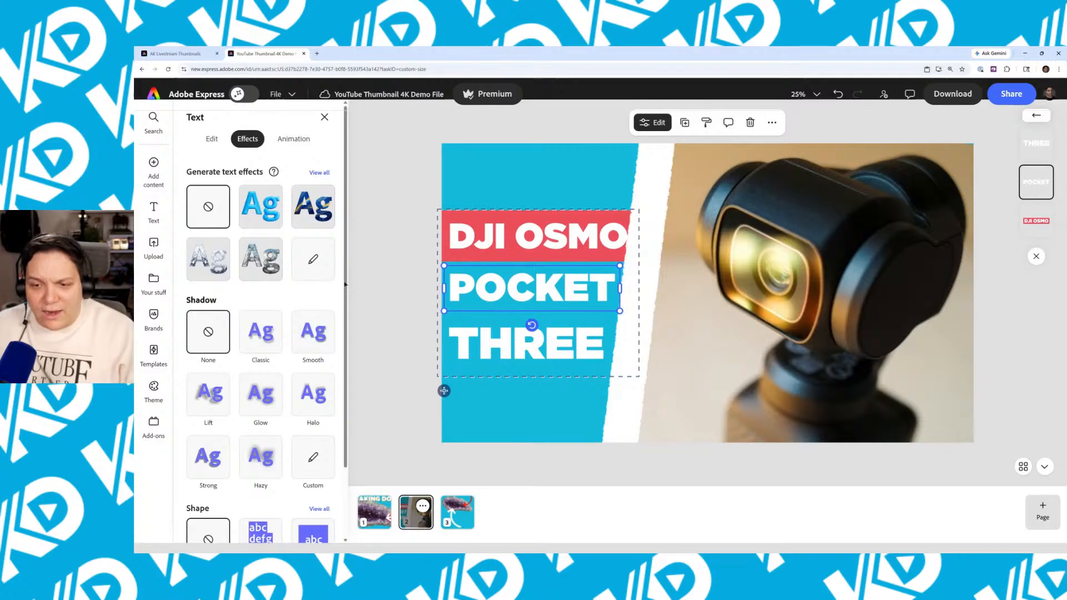
Set POCKET to Gotham Medium weight and THREE to Thin weight
left_click(209, 140)
left_click(270, 285)
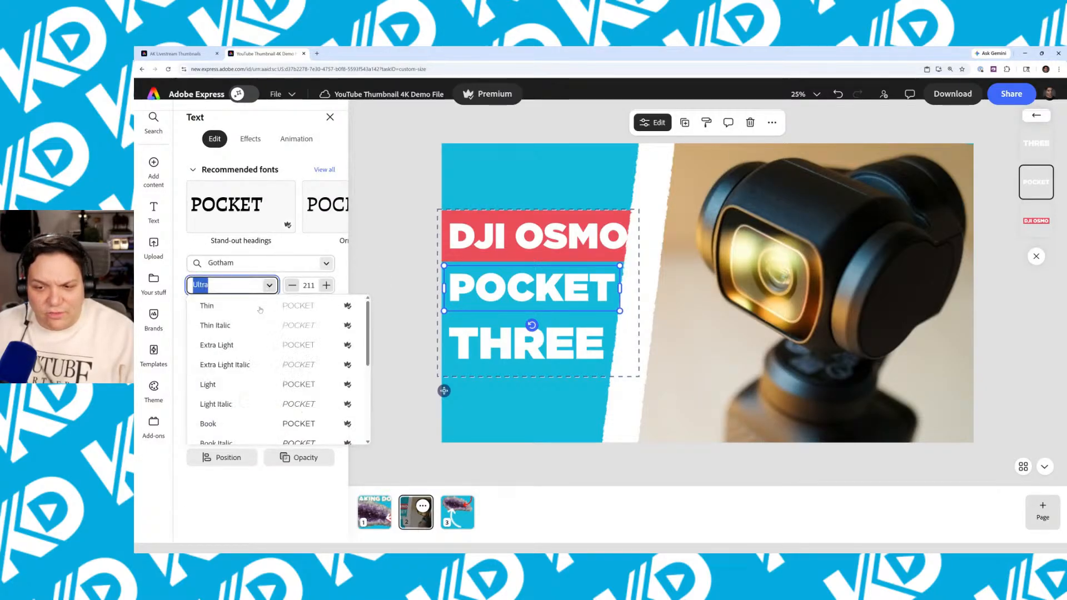
scroll(217, 384, "down", 2)
left_click(213, 390)
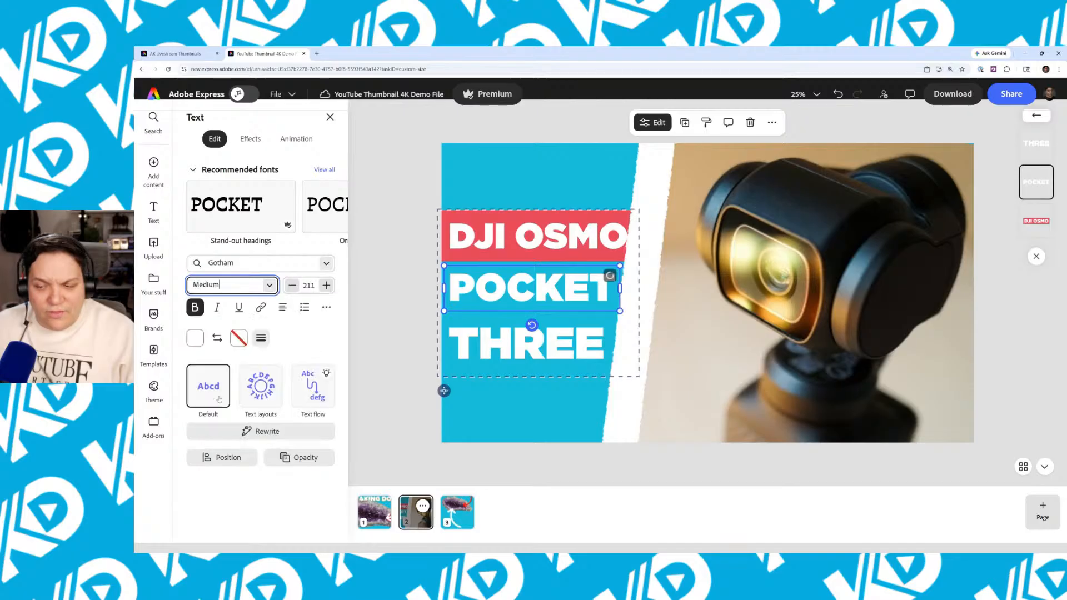
left_click(575, 353)
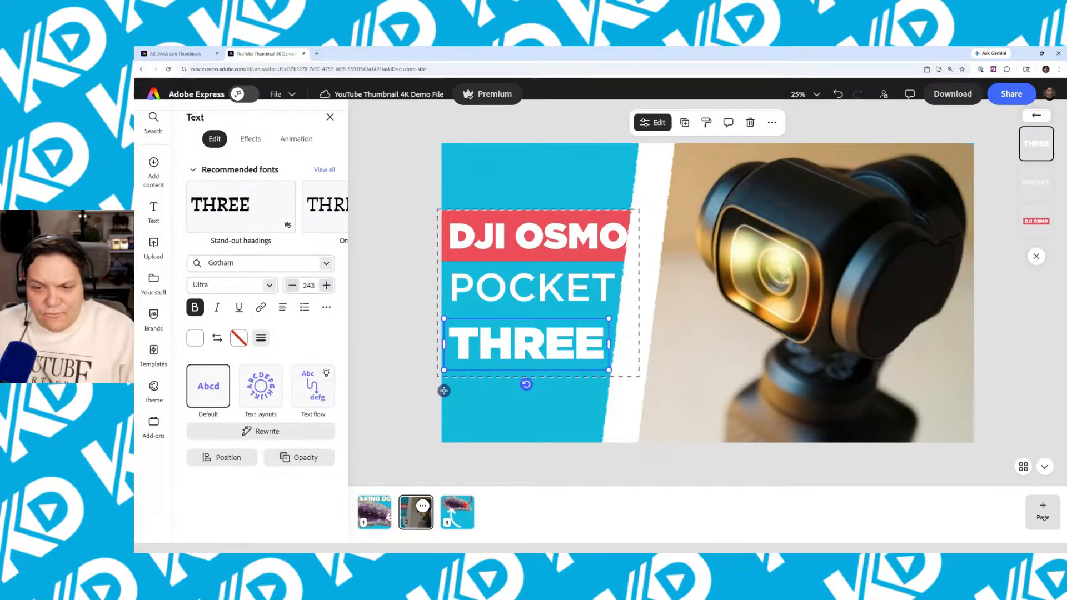
left_click(270, 286)
left_click(211, 305)
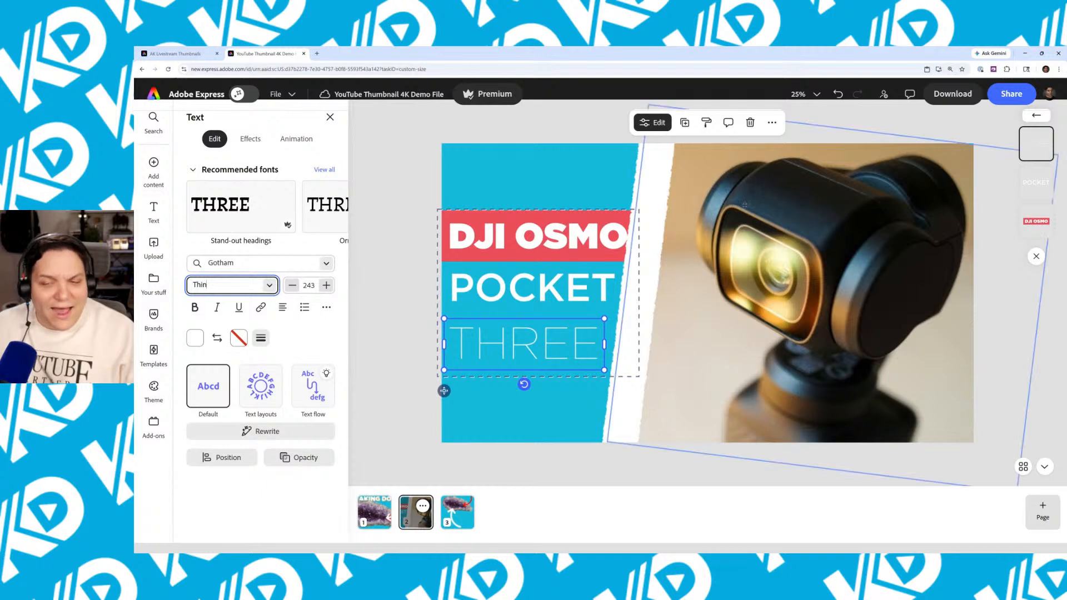
Change THREE to Gotham Medium weight, then fit the whole thumbnail back into view
left_click(804, 94)
left_click(774, 170)
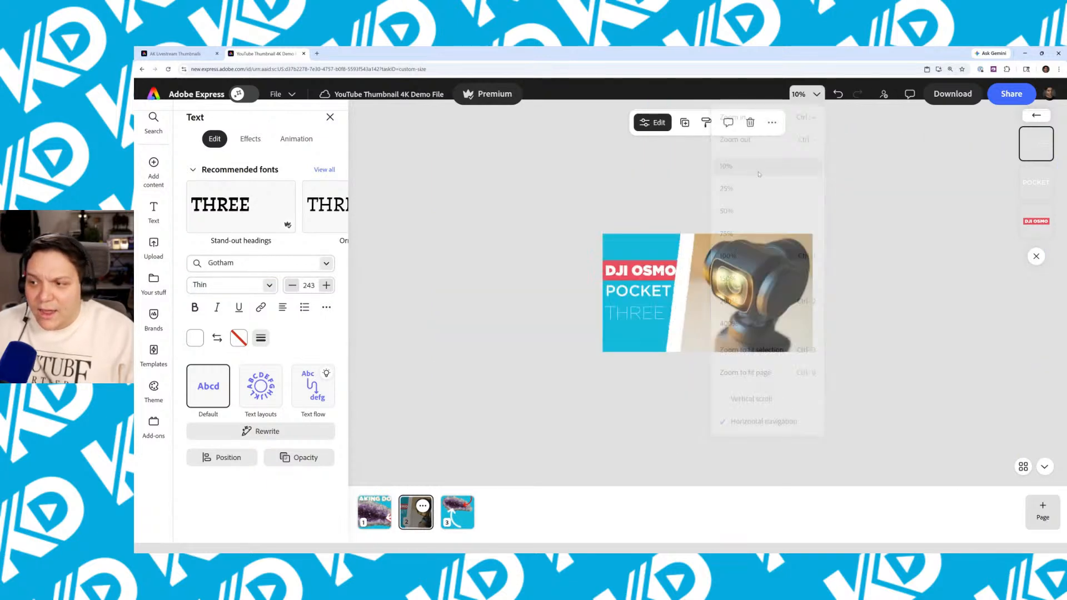
left_click(805, 94)
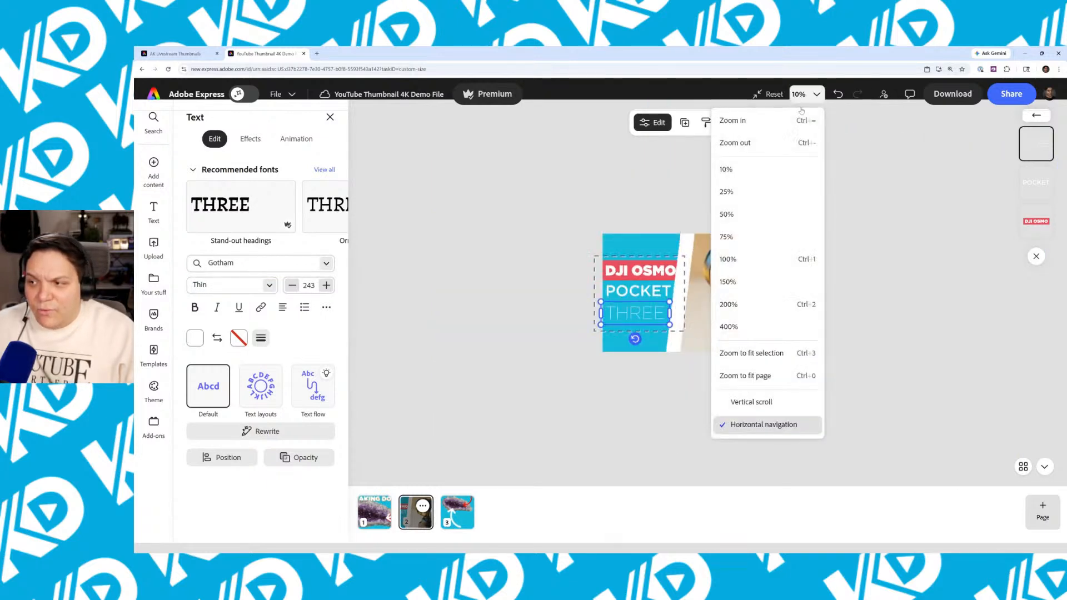
left_click(807, 141)
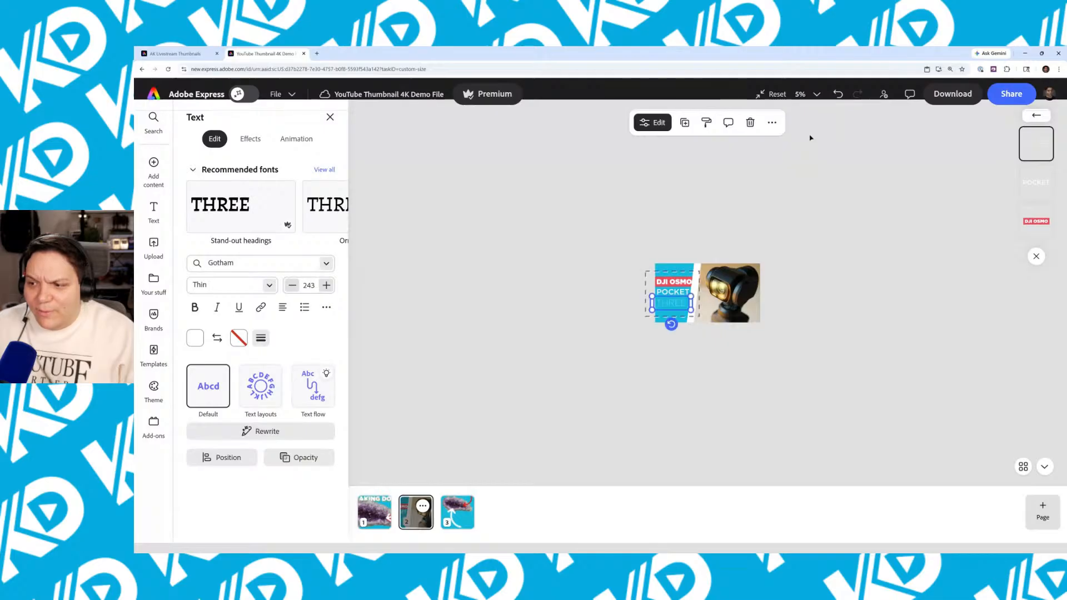
left_click(822, 137)
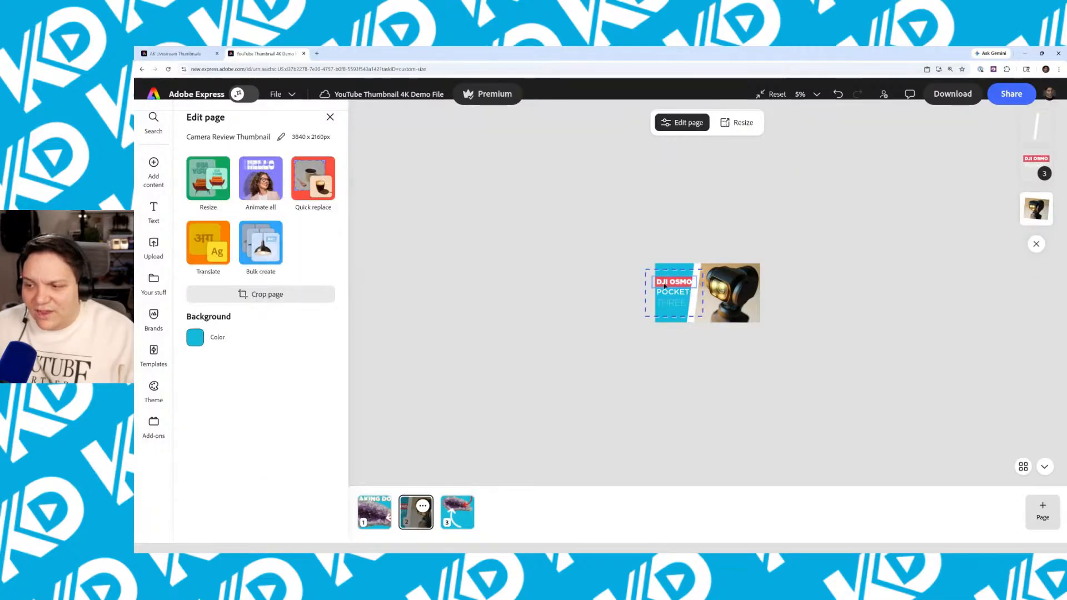
left_click(668, 310)
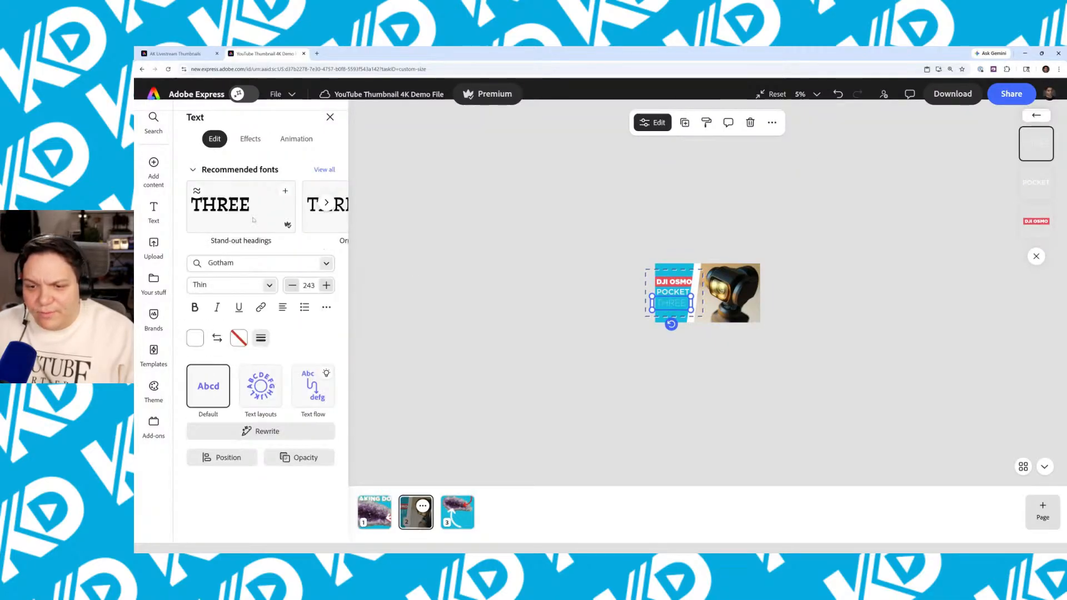
left_click(271, 287)
scroll(261, 378, "down", 2)
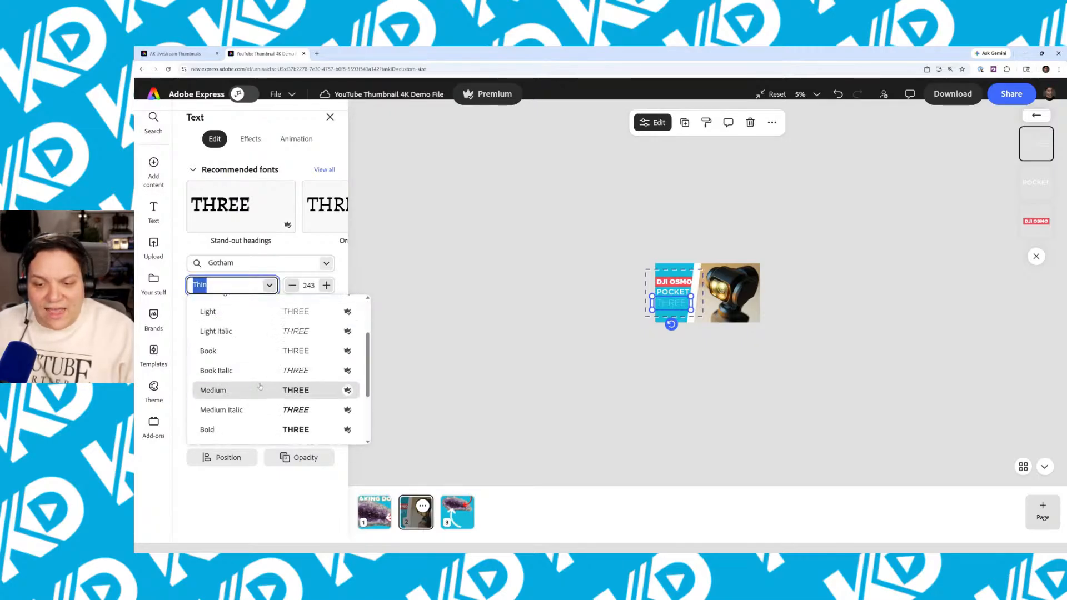
left_click(245, 389)
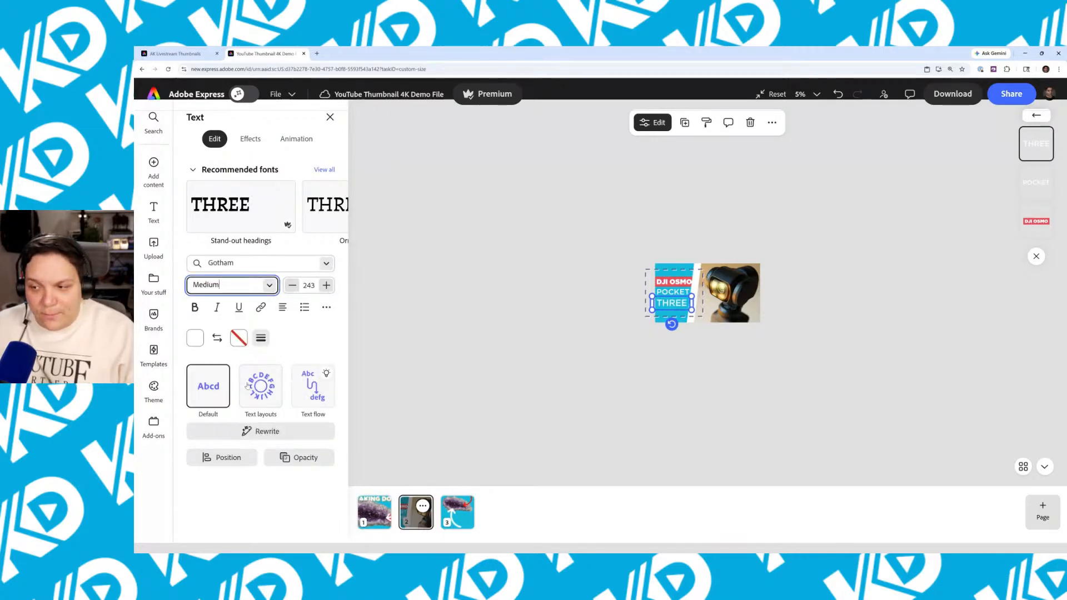
left_click(419, 253)
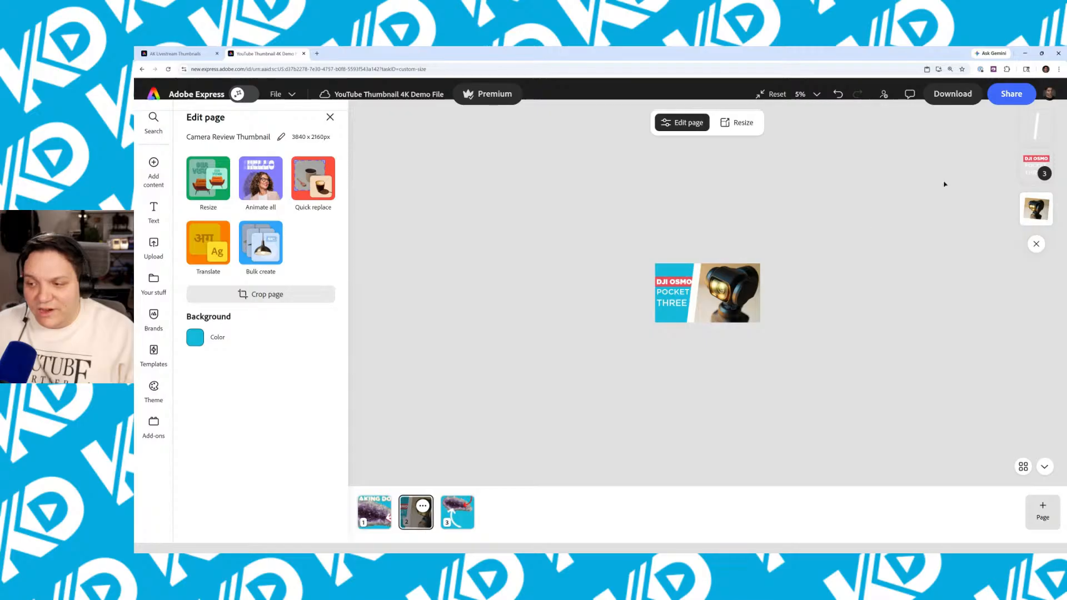
left_click(762, 94)
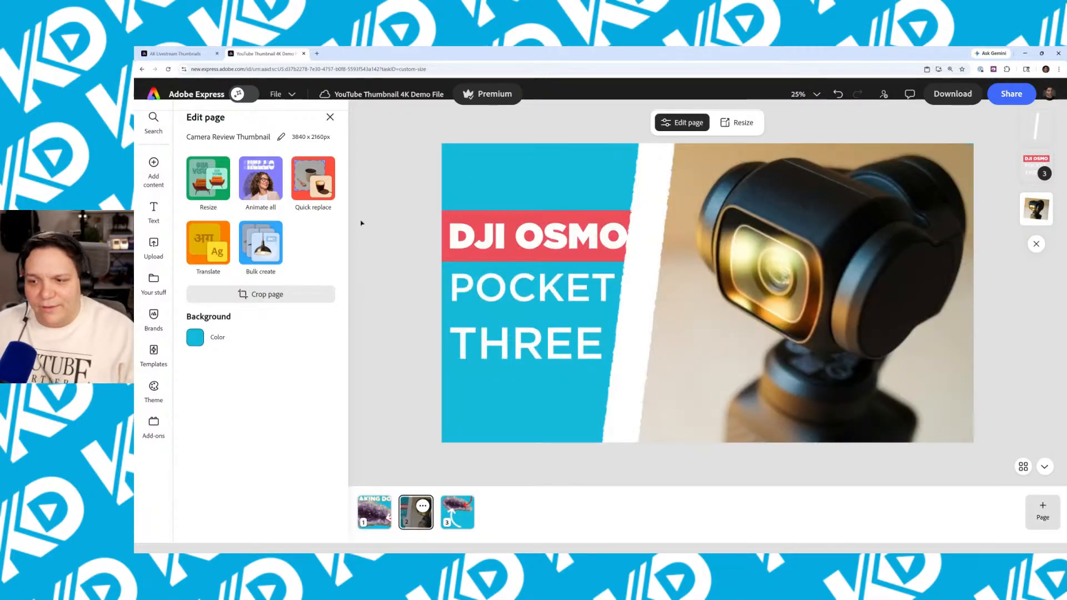
Change the DJI Osmo page background from blue to green after trying yellow
left_click(375, 513)
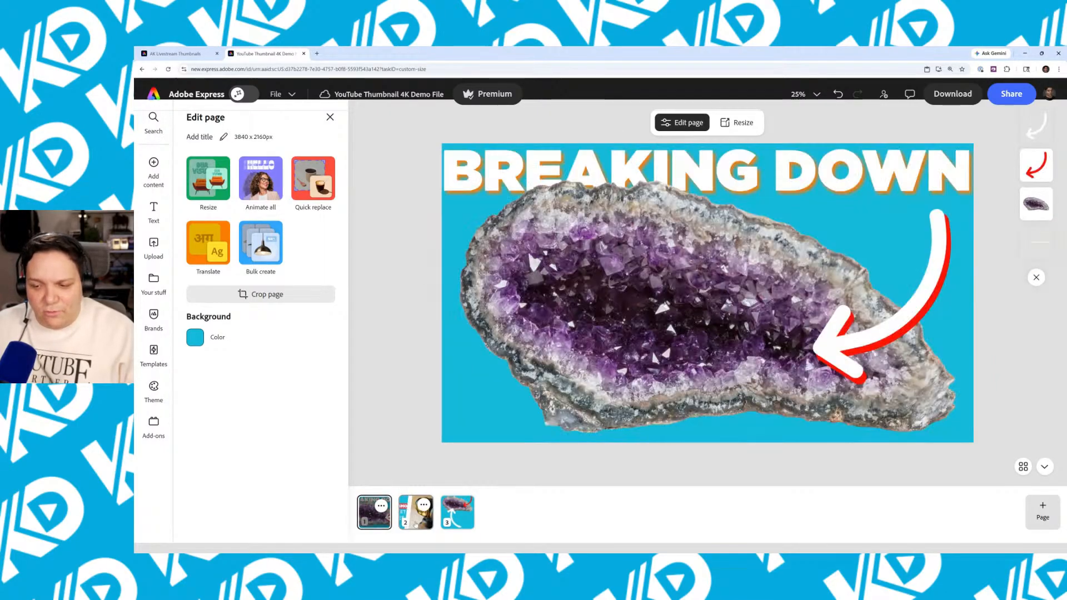
left_click(415, 513)
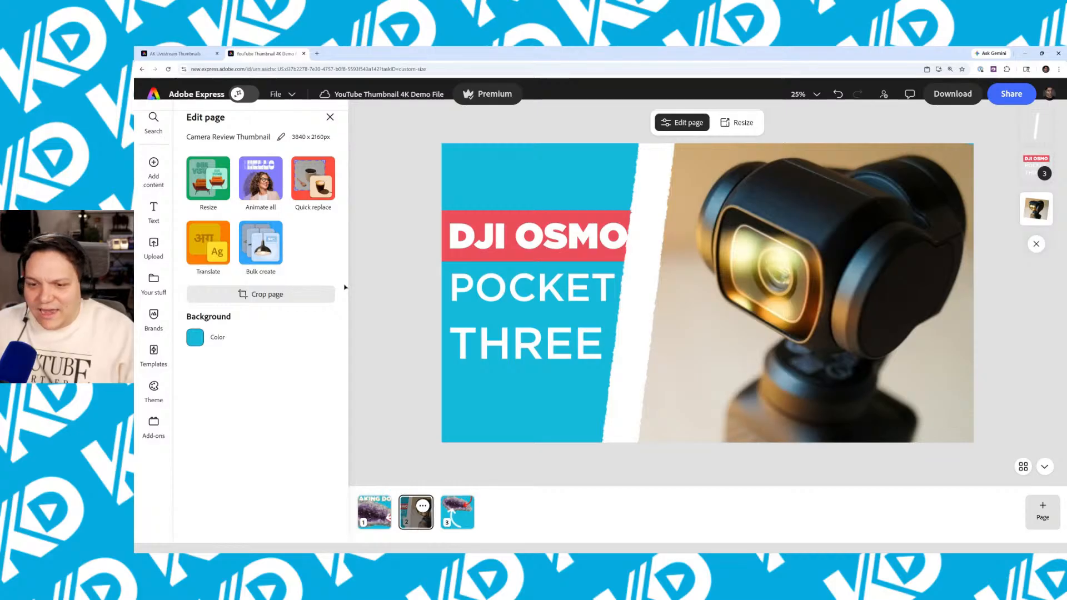
left_click(196, 339)
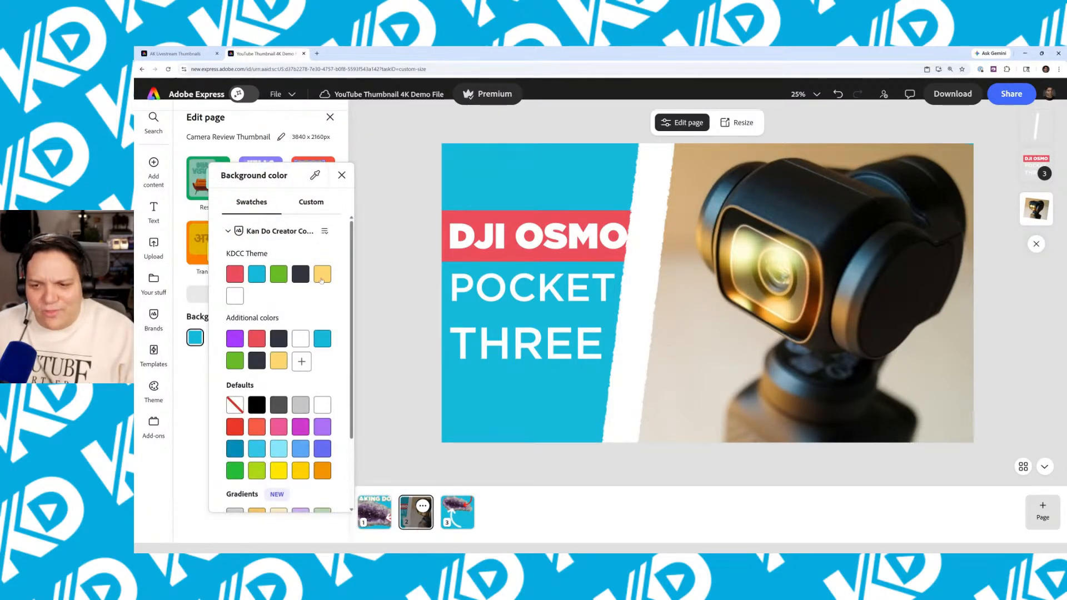
left_click(322, 278)
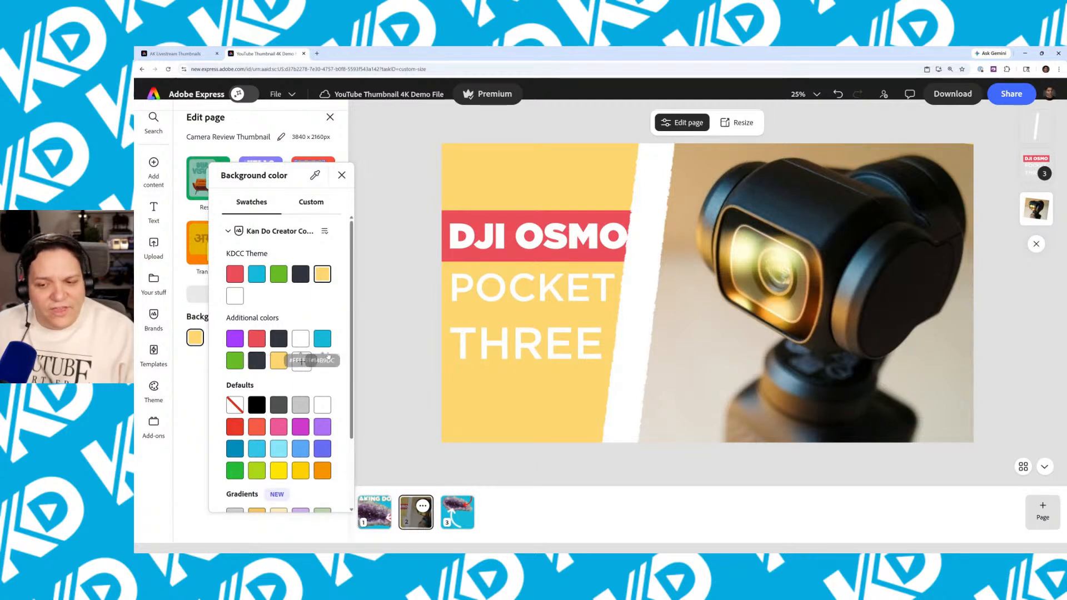
scroll(336, 425, "down", 1)
scroll(339, 423, "up", 1)
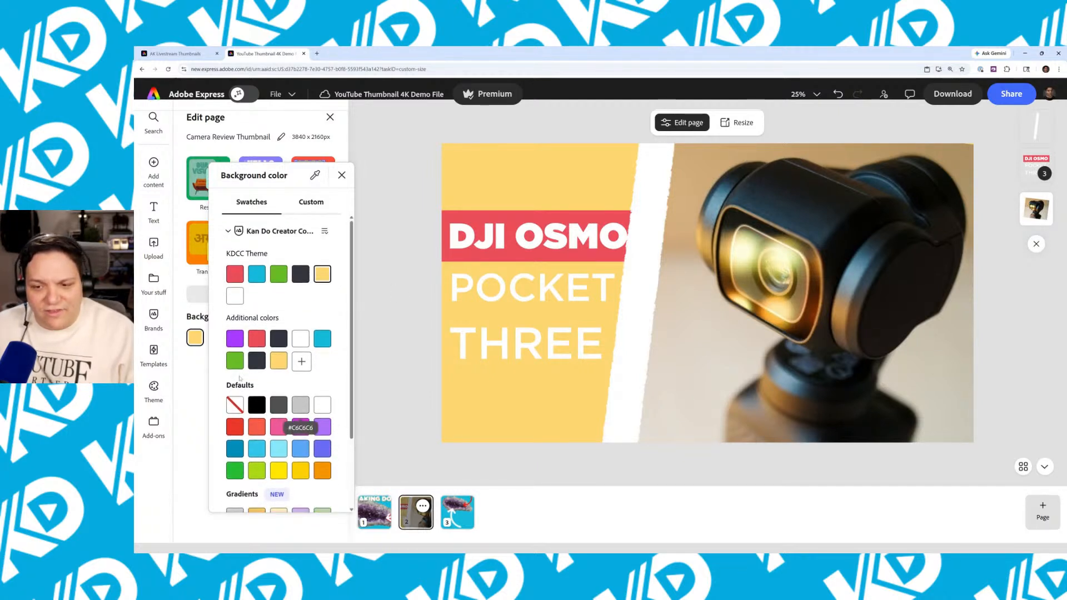
left_click(235, 363)
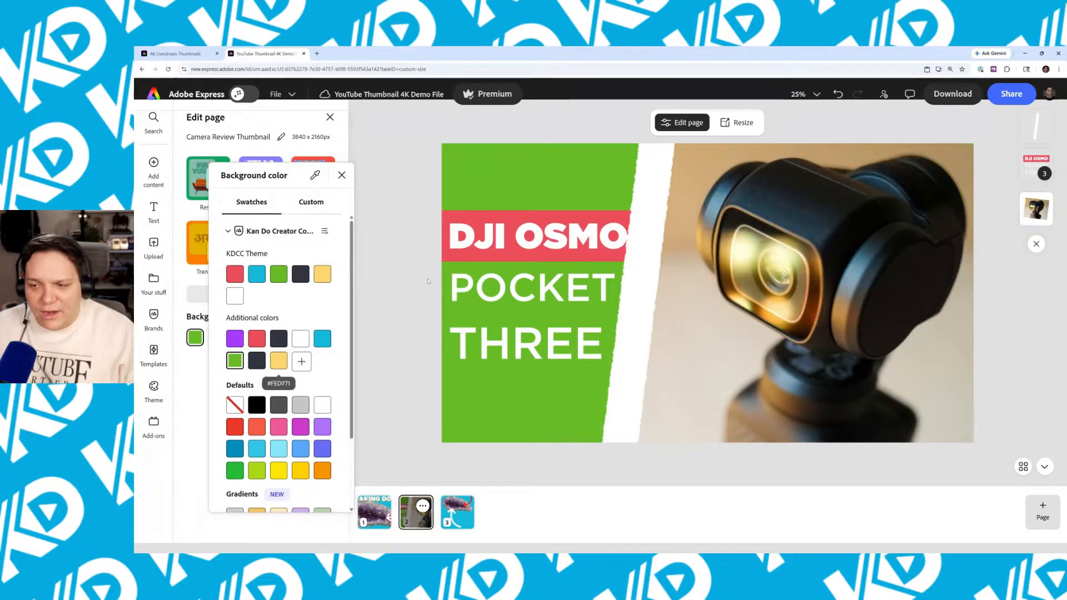
left_click(510, 249)
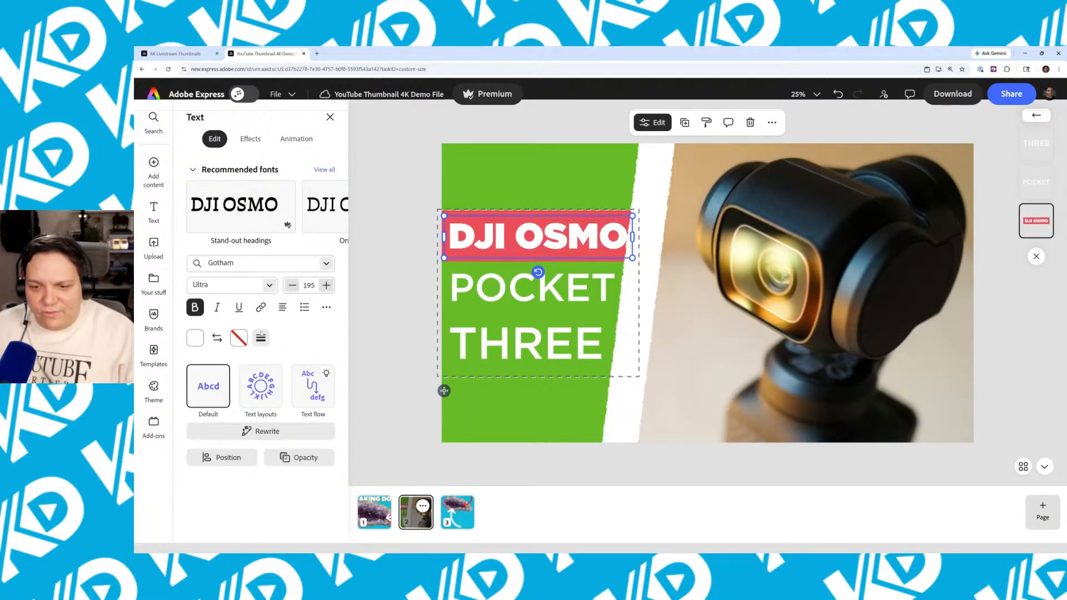
Give DJI OSMO a yellow background shape and dark navy lettering
left_click(255, 137)
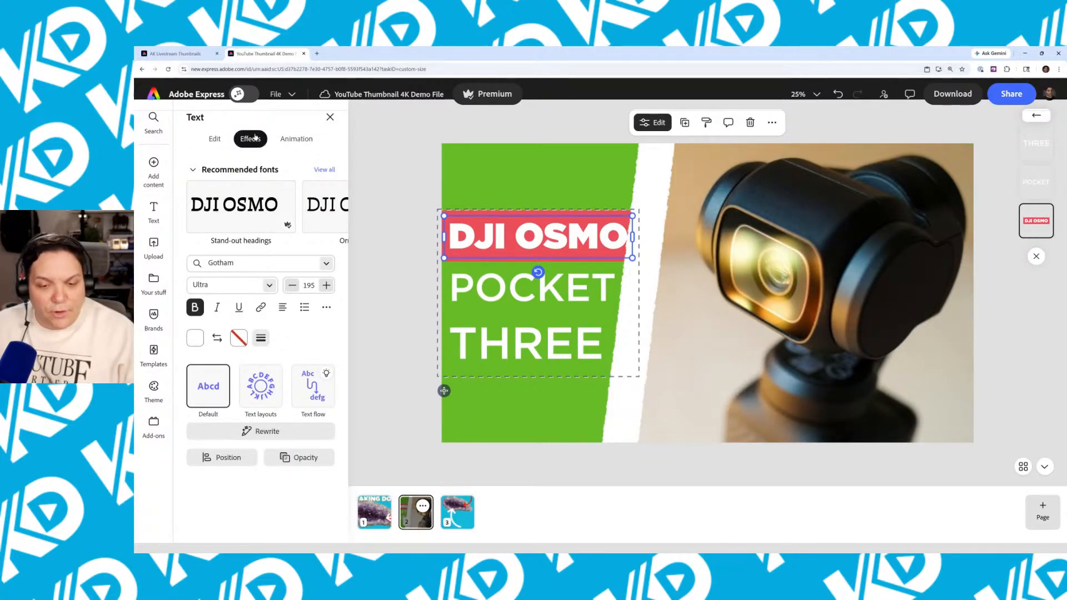
scroll(327, 463, "down", 2)
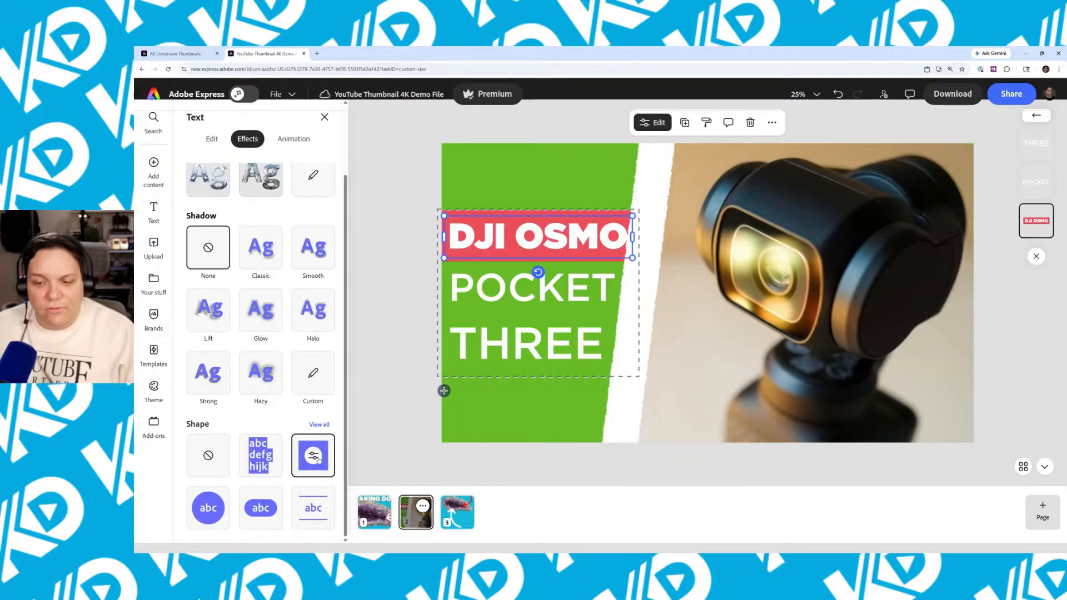
left_click(314, 456)
left_click(407, 406)
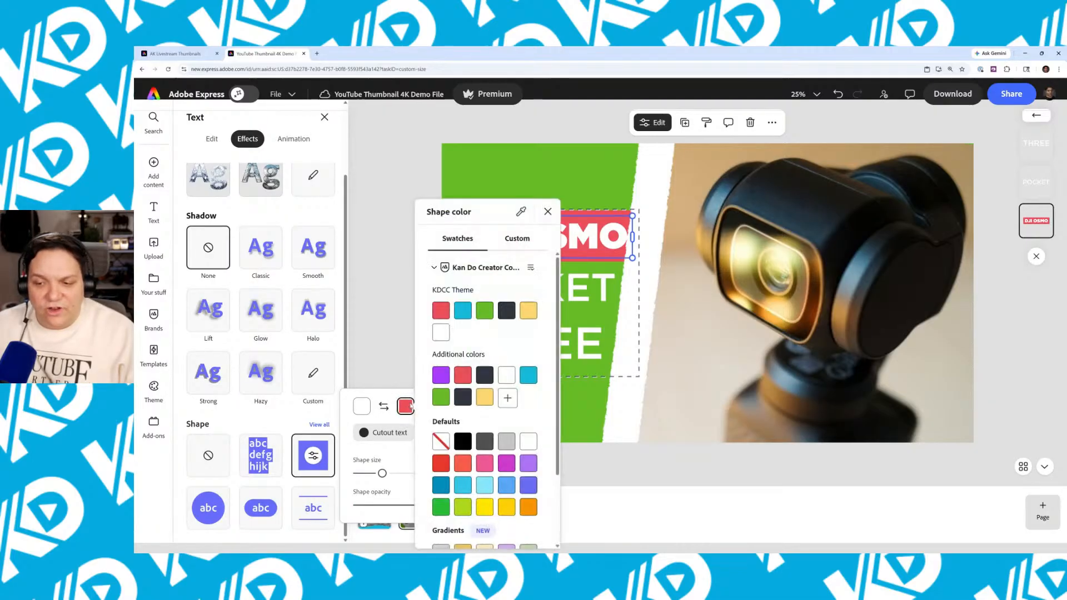
left_click(529, 376)
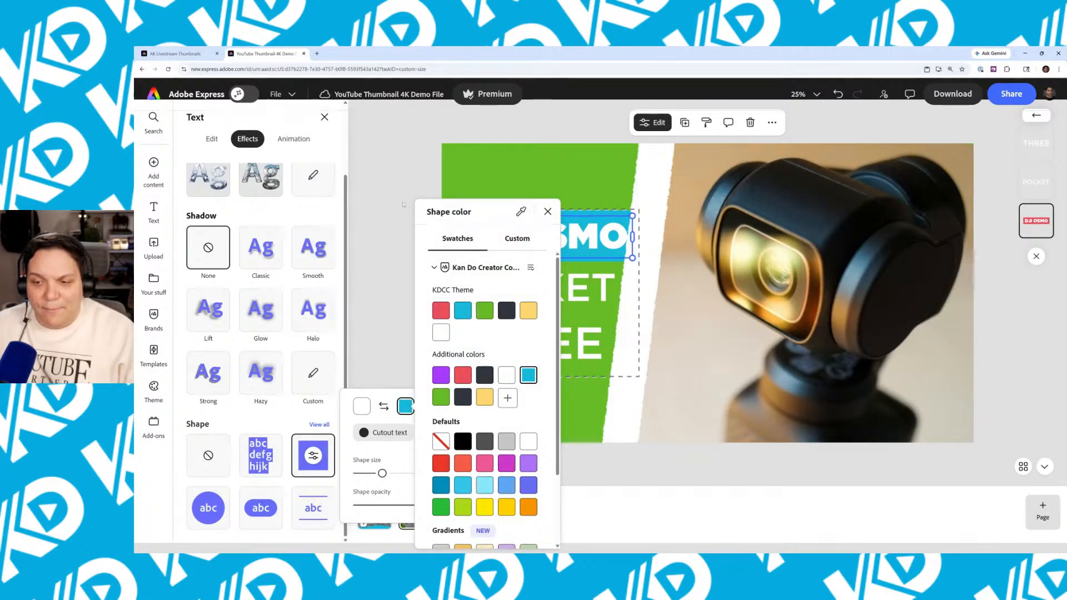
left_click(485, 398)
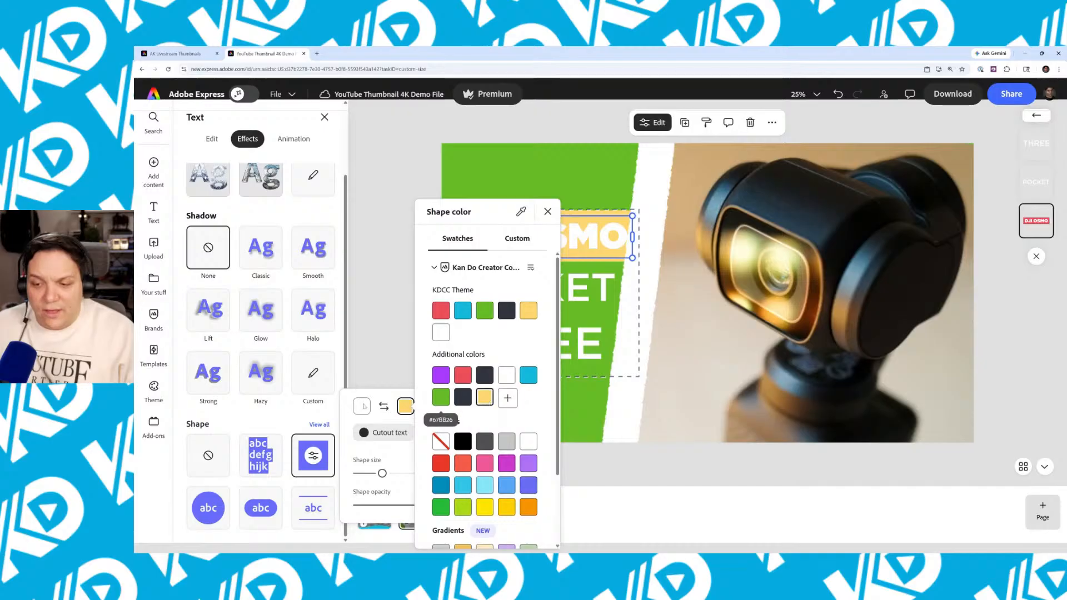
left_click(362, 406)
left_click(362, 406)
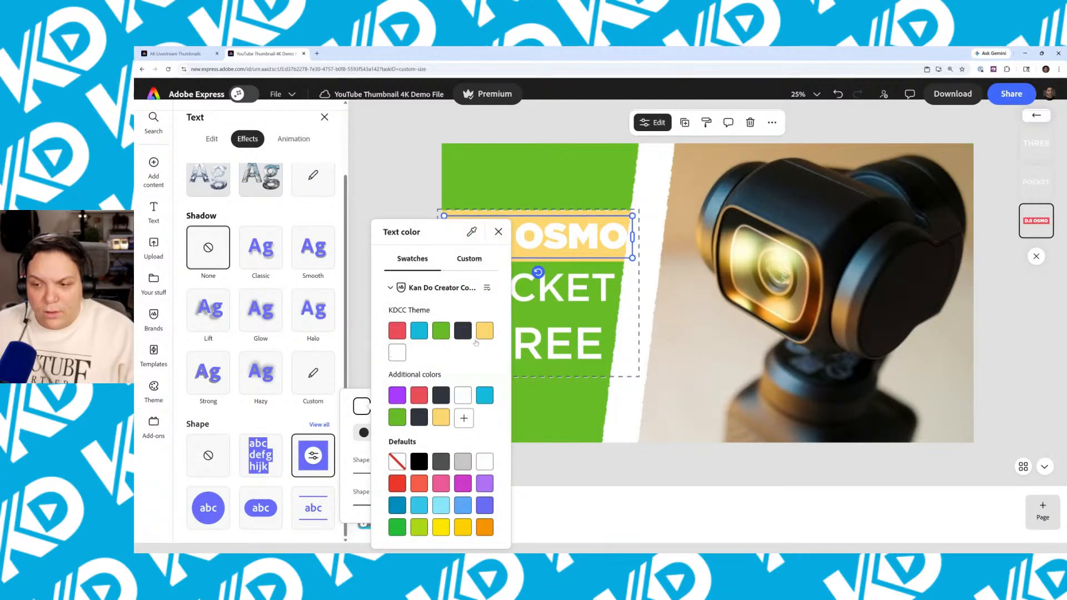
left_click(463, 332)
left_click(357, 187)
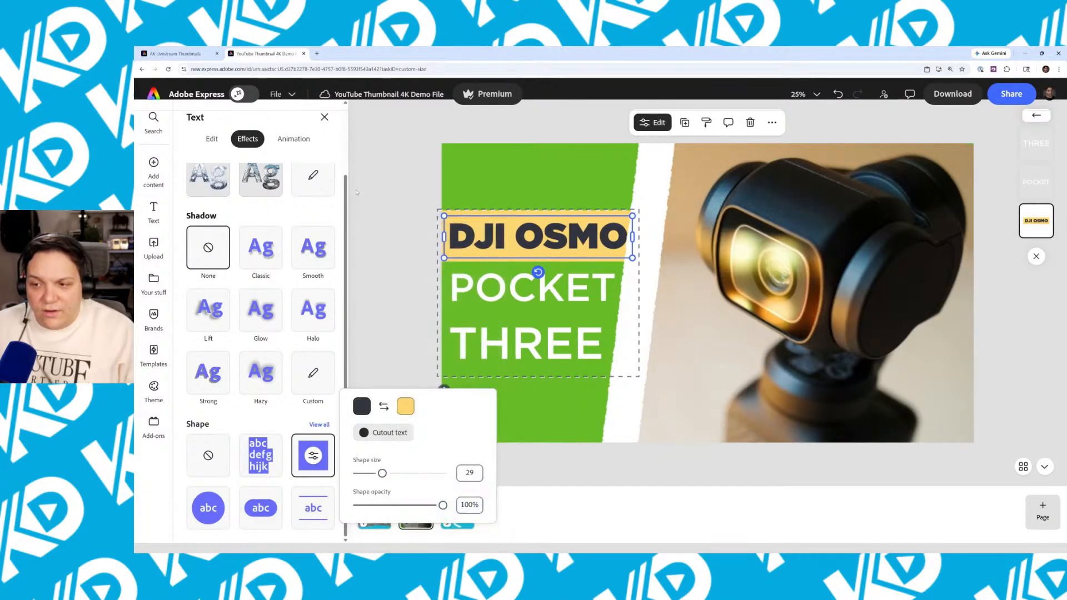
left_click(359, 190)
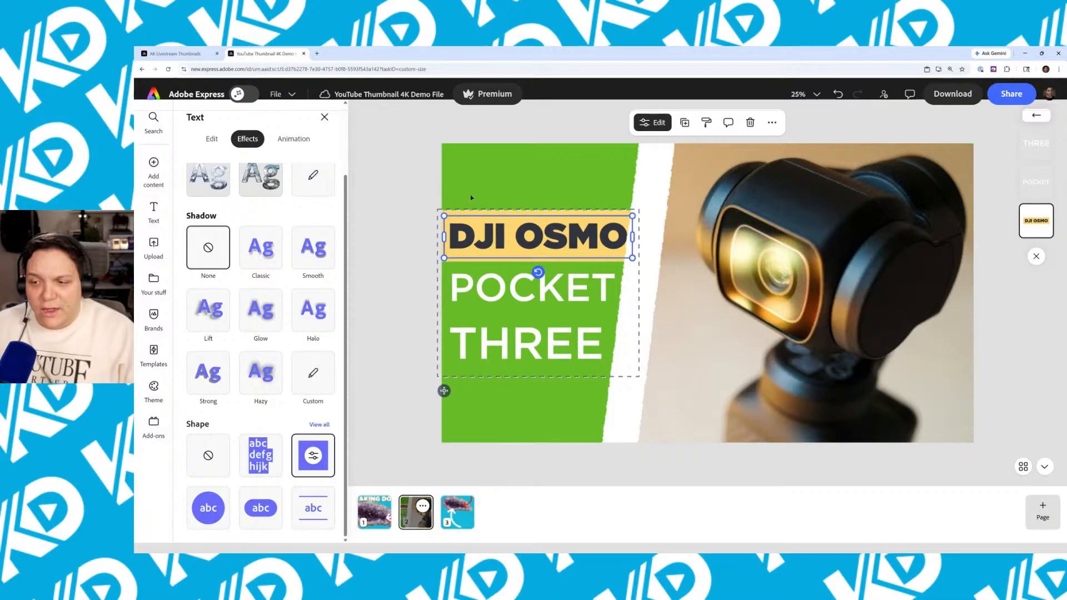
Apply the Kan Do brand kit, cycling palettes until cyan background with white text appears
left_click(367, 197)
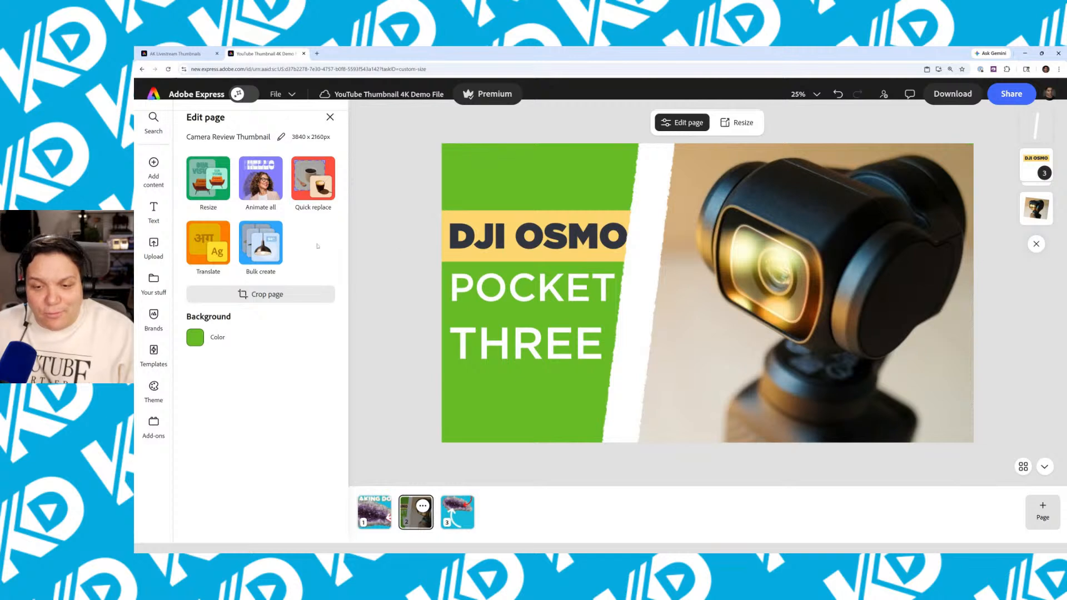
left_click(153, 317)
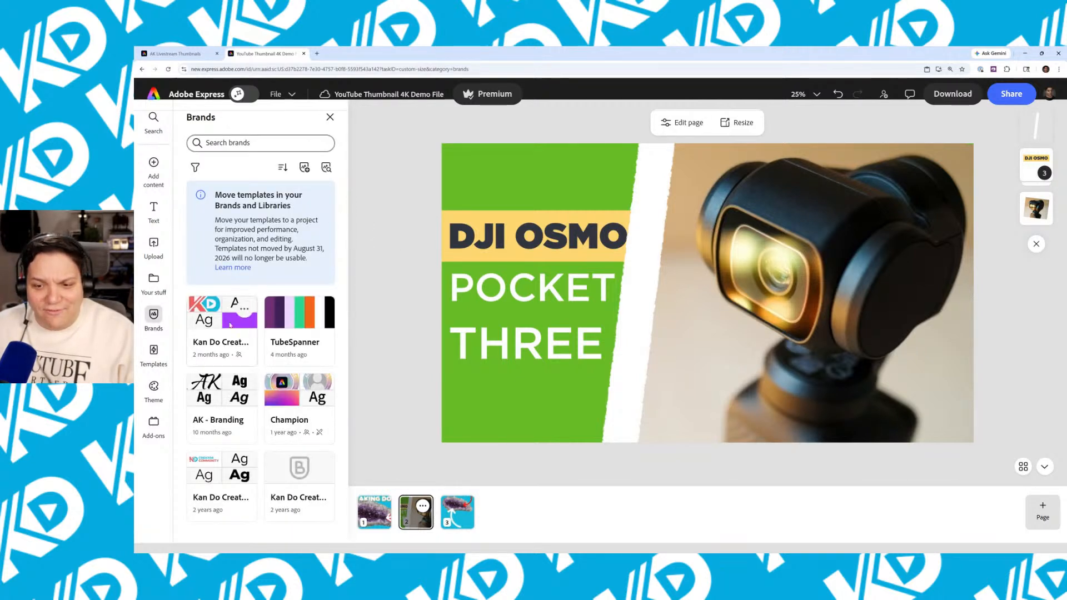
left_click(230, 325)
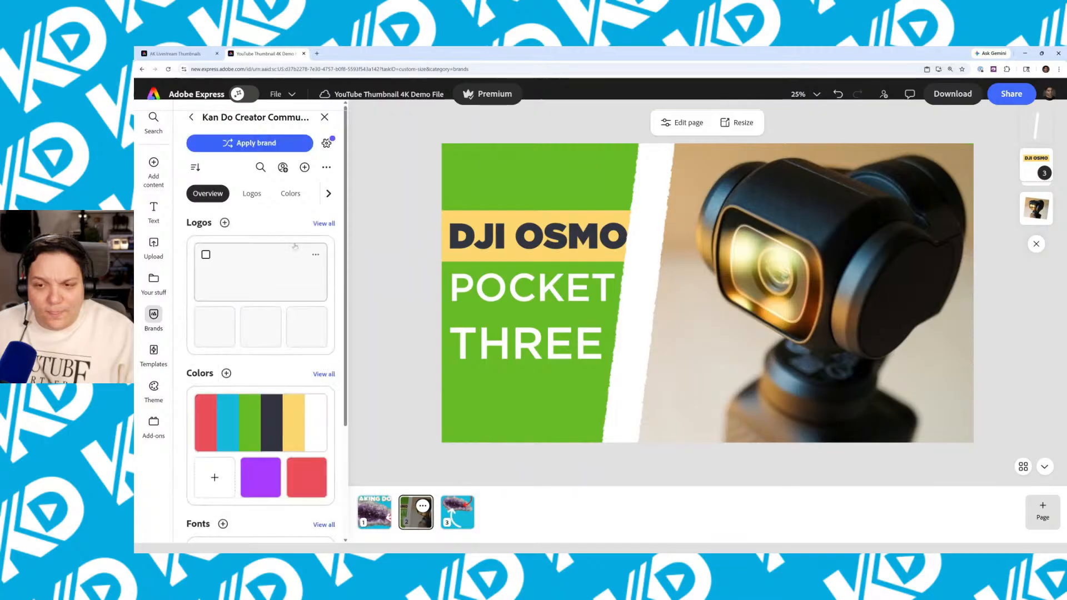
left_click(269, 143)
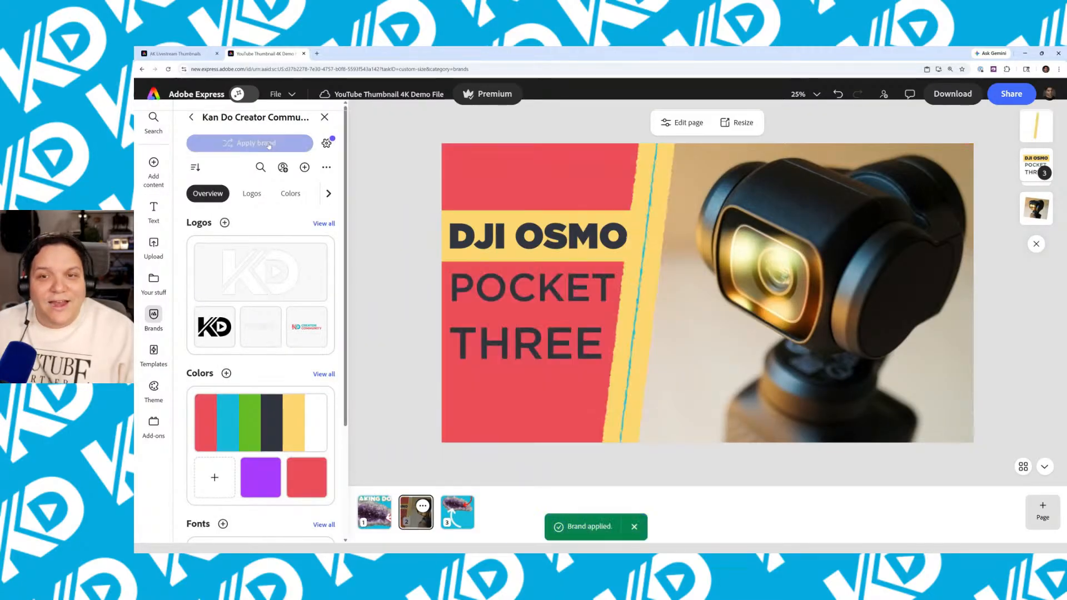
left_click(269, 143)
left_click(269, 143)
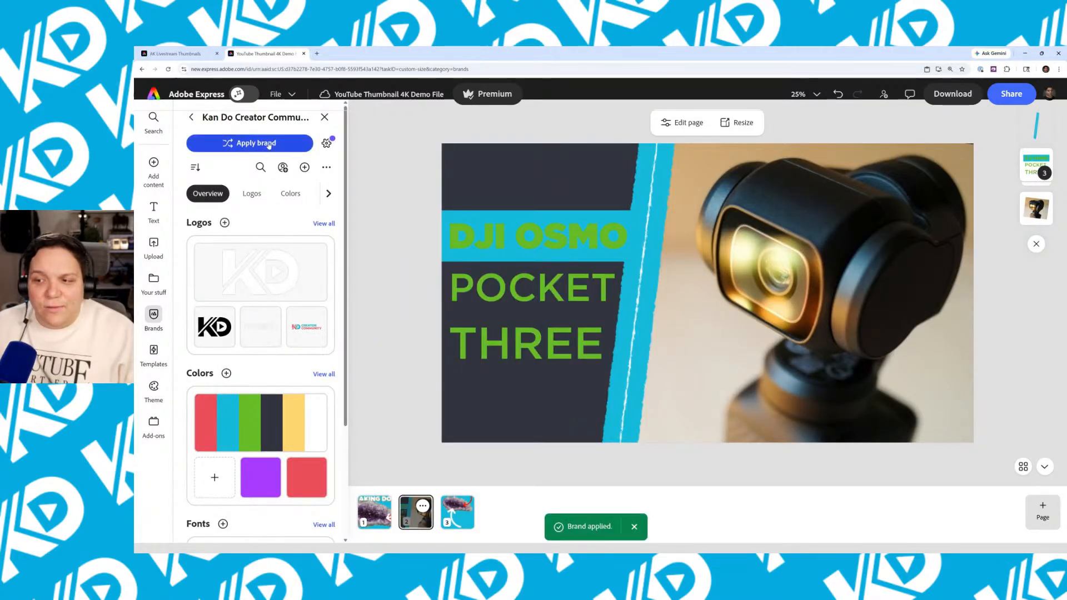
left_click(269, 143)
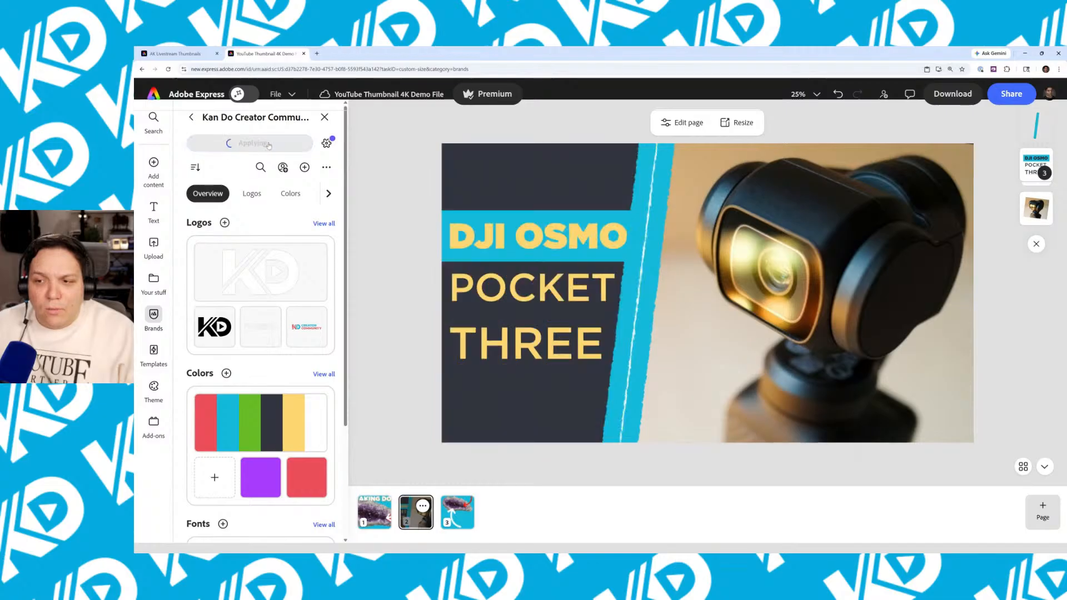
left_click(269, 144)
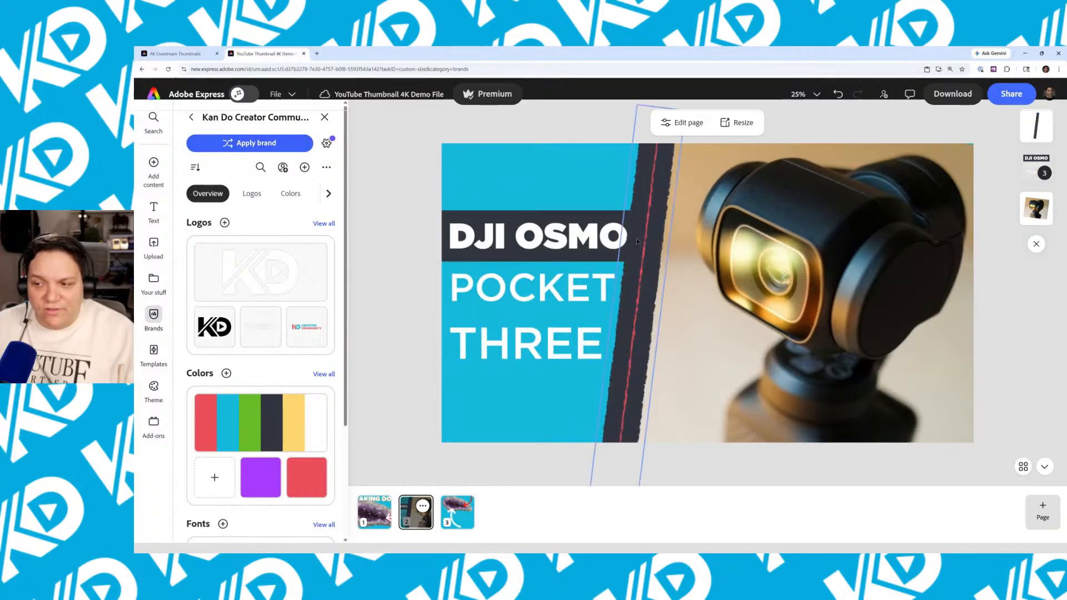
left_click(1036, 128)
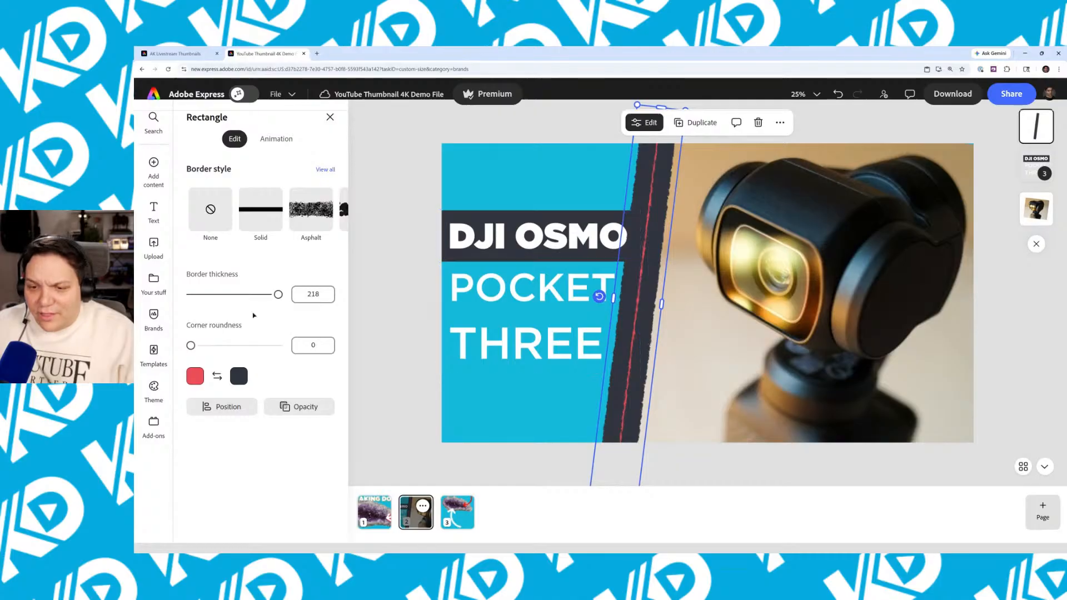
Make the diagonal stripe's fill and border white and adjust its left edge
left_click(195, 376)
left_click(230, 397)
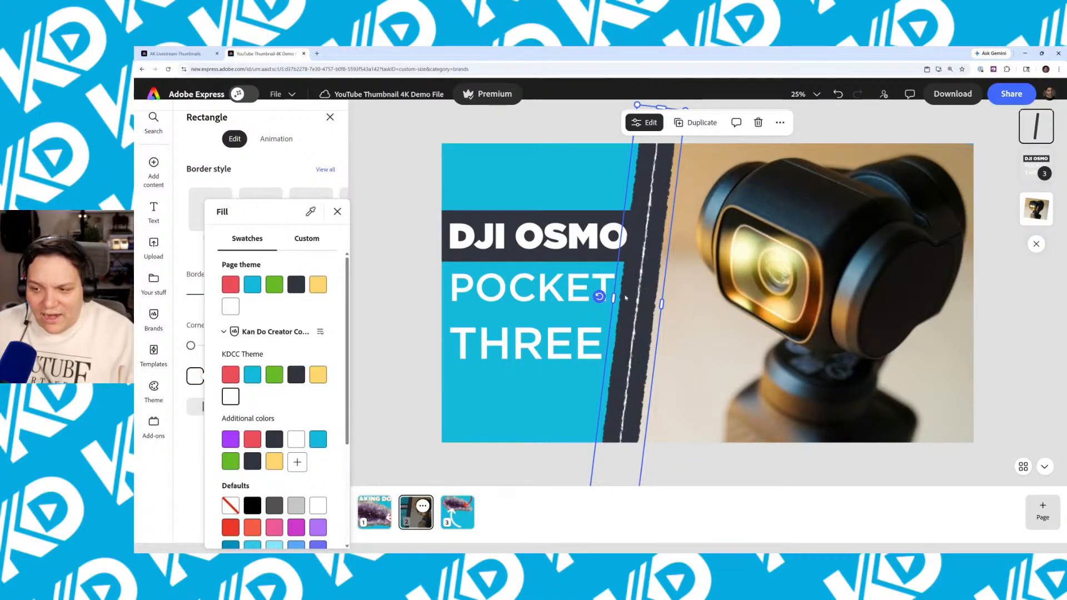
left_click(178, 318)
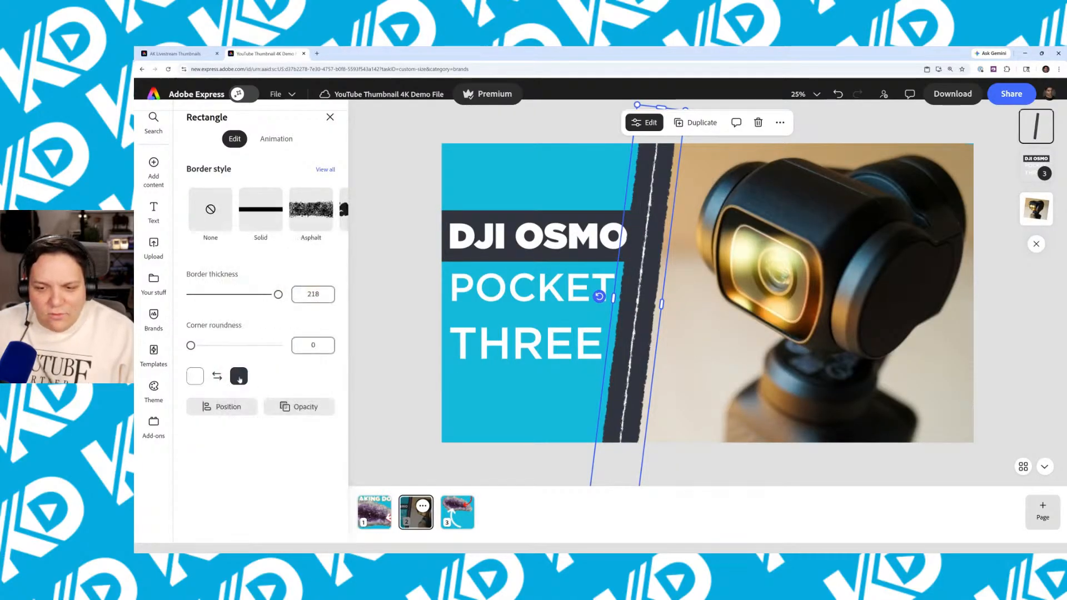
left_click(239, 376)
left_click(274, 375)
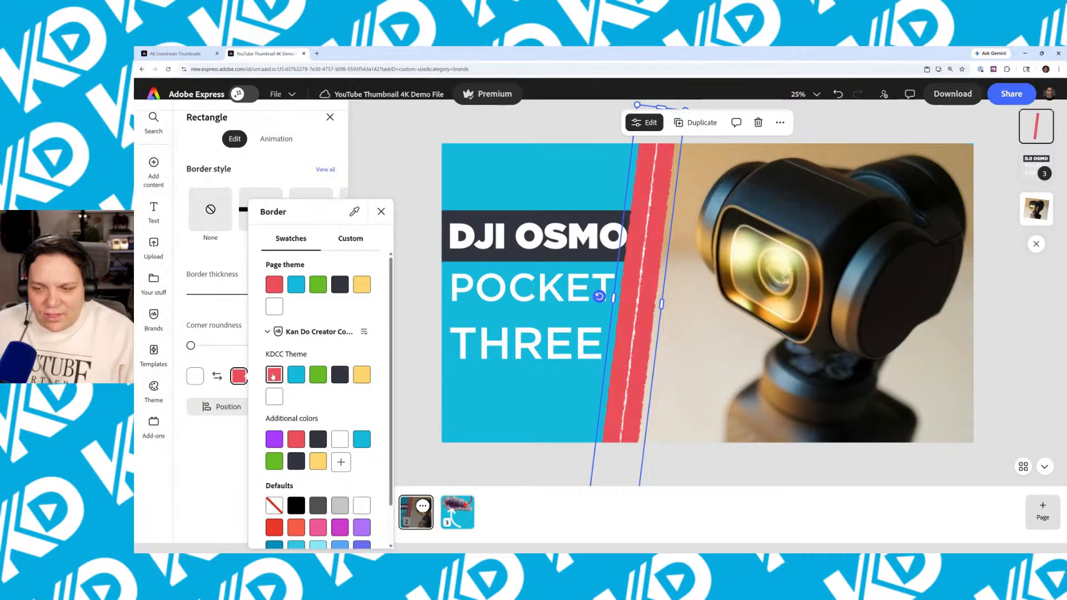
left_click(274, 396)
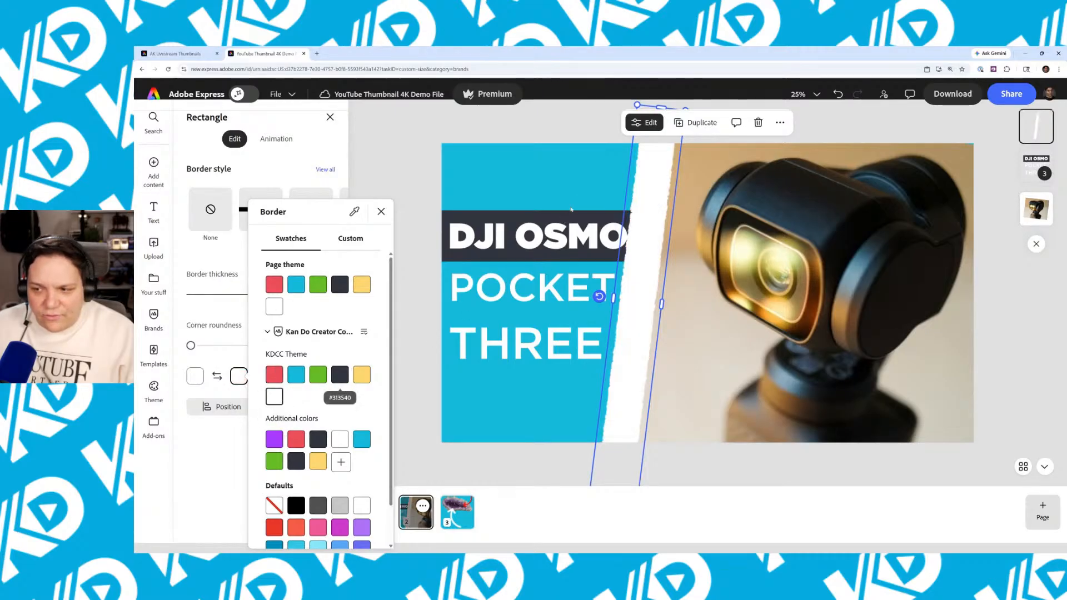
left_click(462, 166)
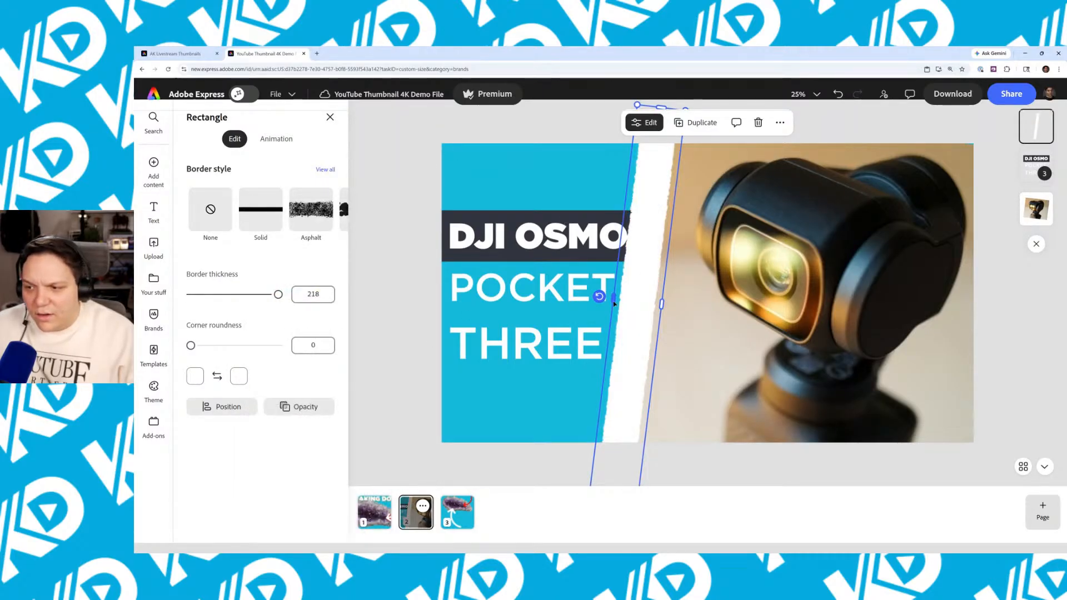
mouse_move(614, 303)
left_mouse_down()
mouse_move(625, 299)
mouse_move(616, 299)
left_mouse_up()
left_click(443, 169)
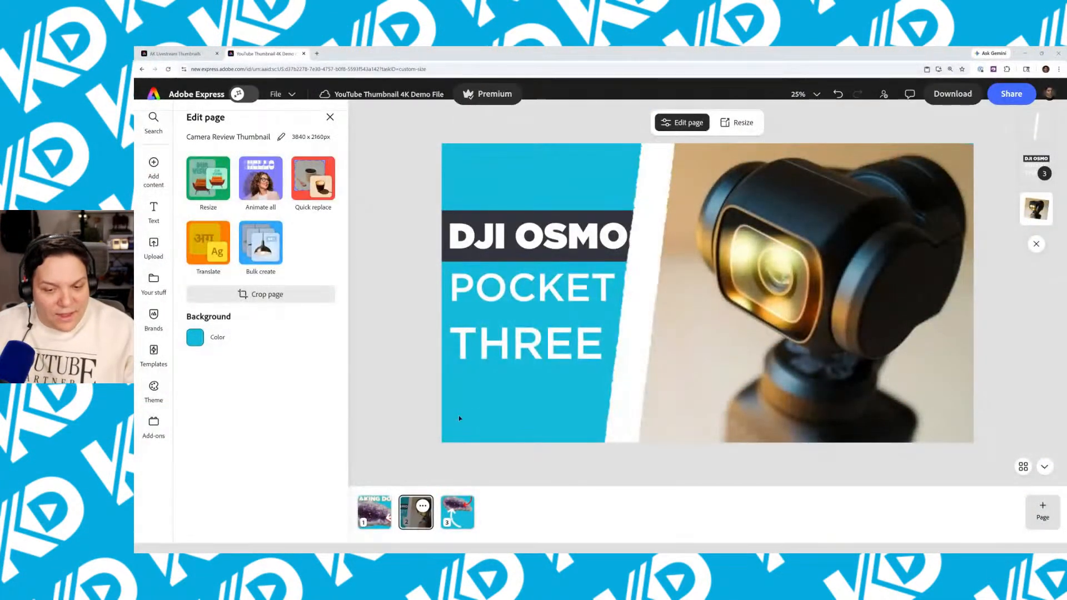
Select and then deselect the white slanted stripe
left_click(652, 255)
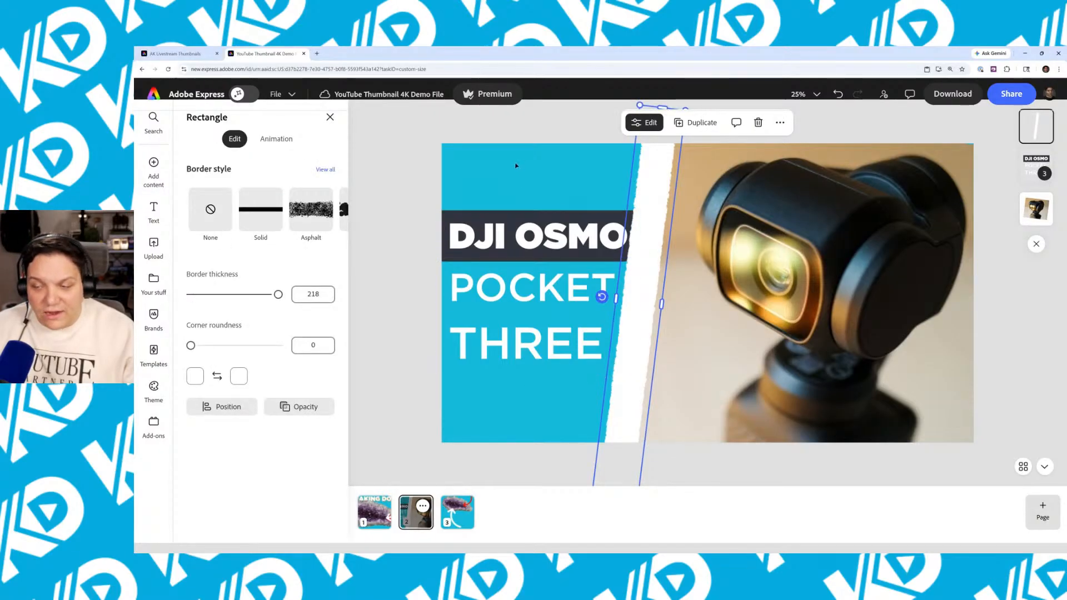
left_click(364, 180)
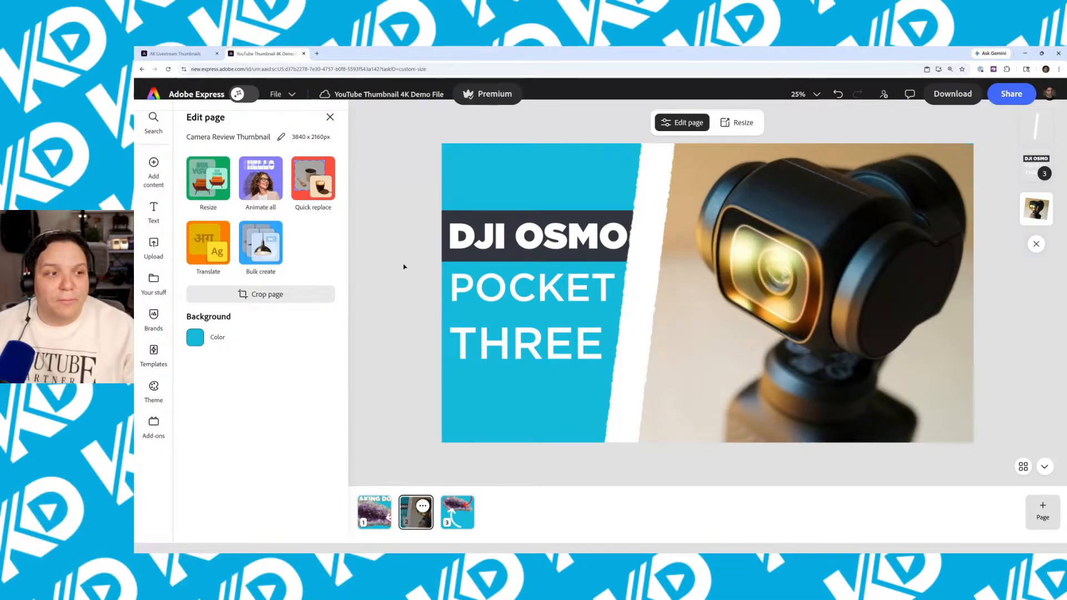
Add a same-size page 3 and title it Racing Thumbnail
left_click(1043, 514)
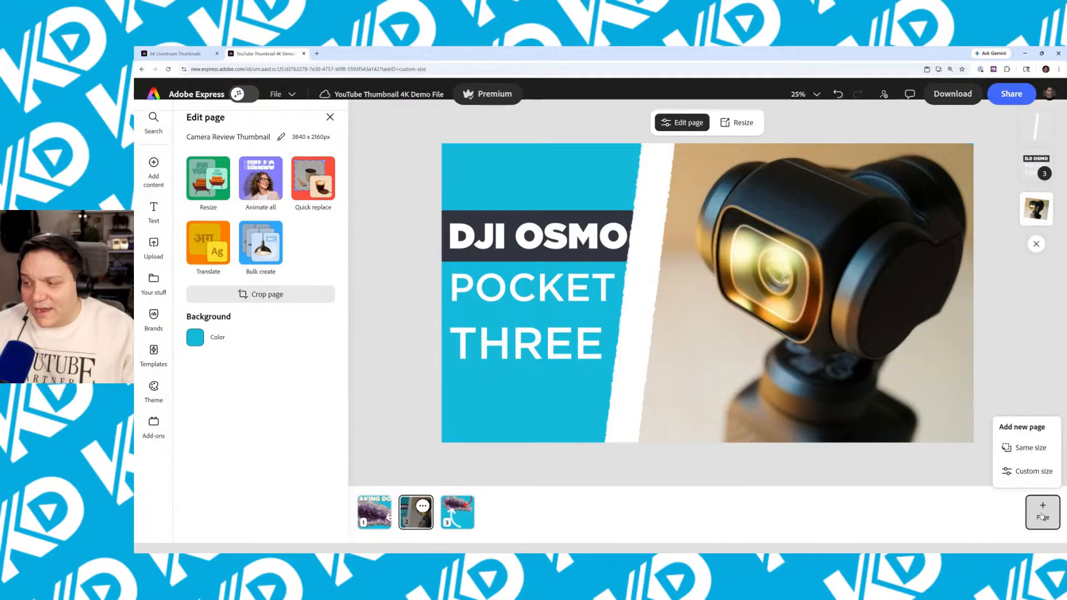
left_click(1029, 447)
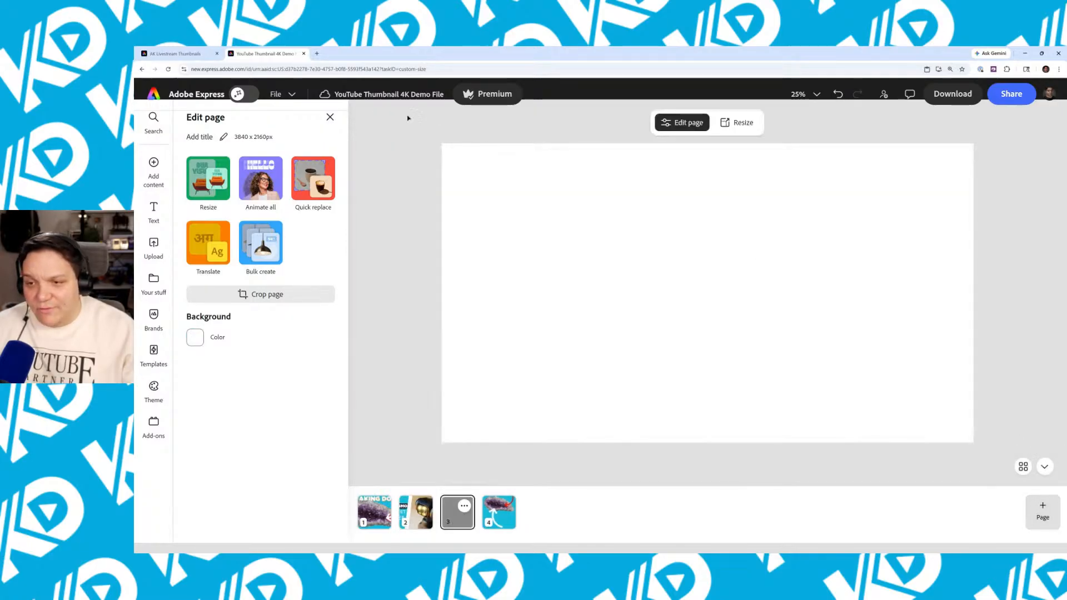
left_click(223, 137)
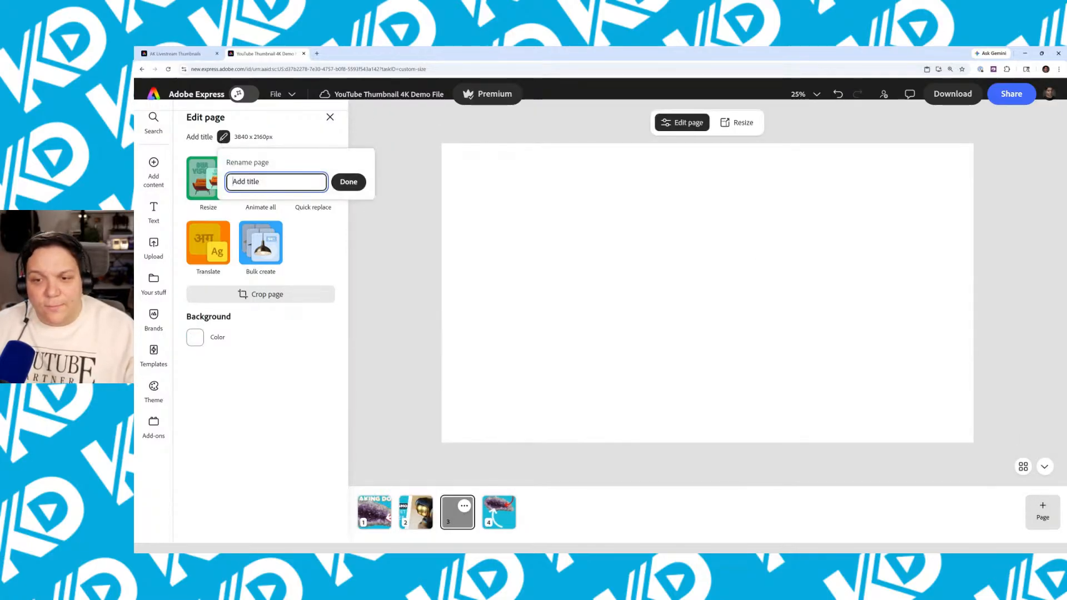
type("Racing Thumbnail")
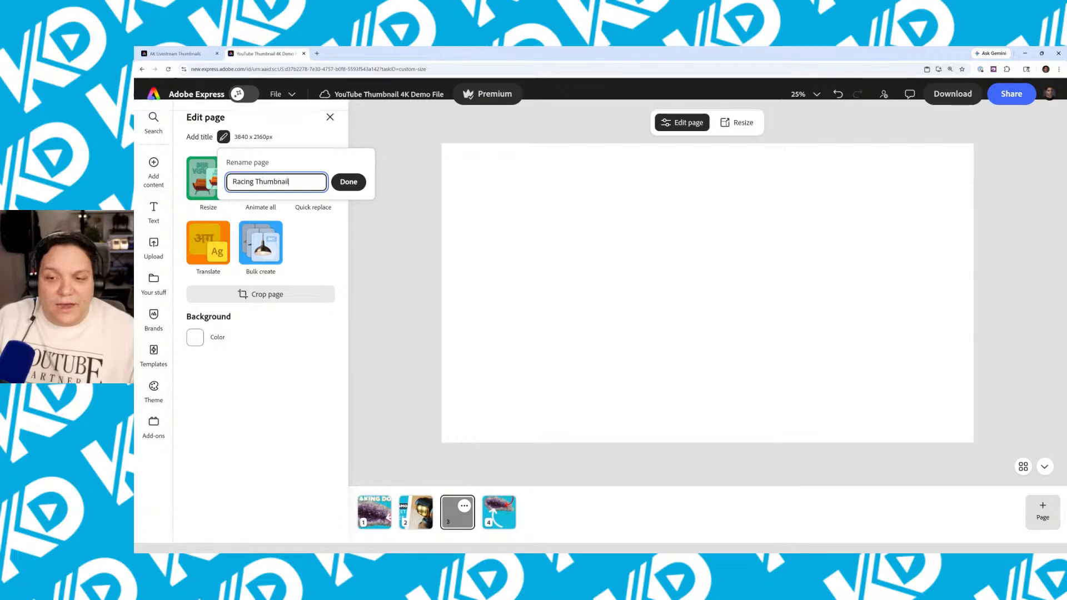
key("Return")
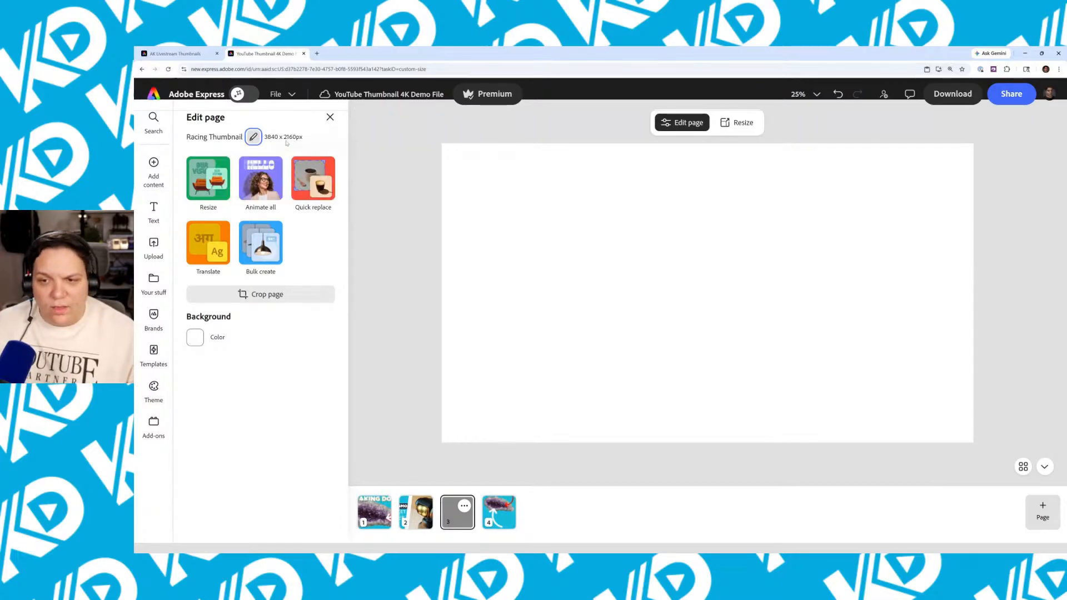
Make the Racing Thumbnail page's background transparent with the no-color swatch
left_click(195, 337)
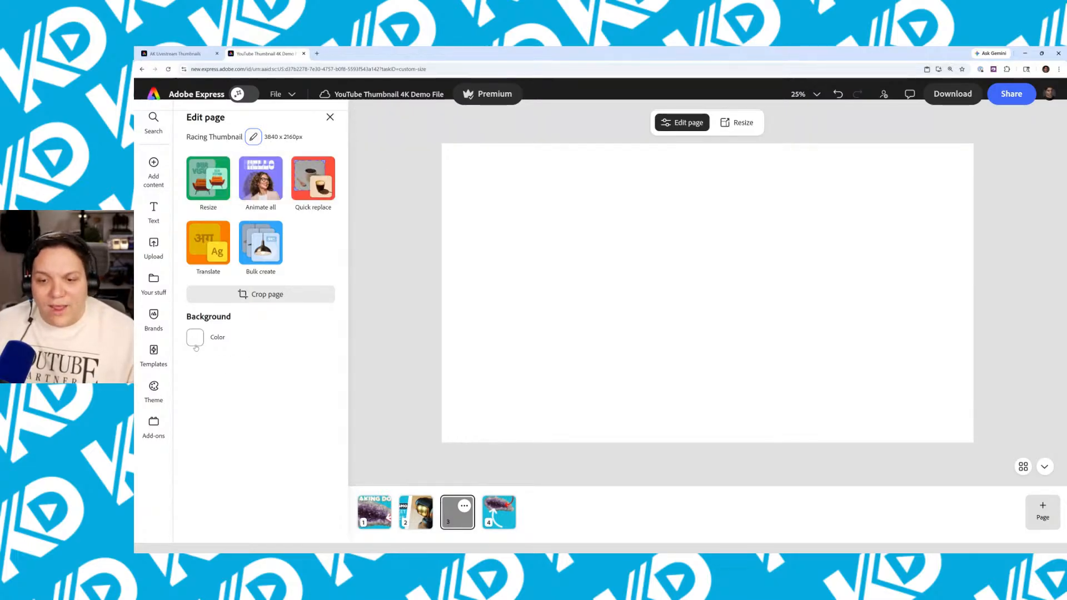
left_click(242, 408)
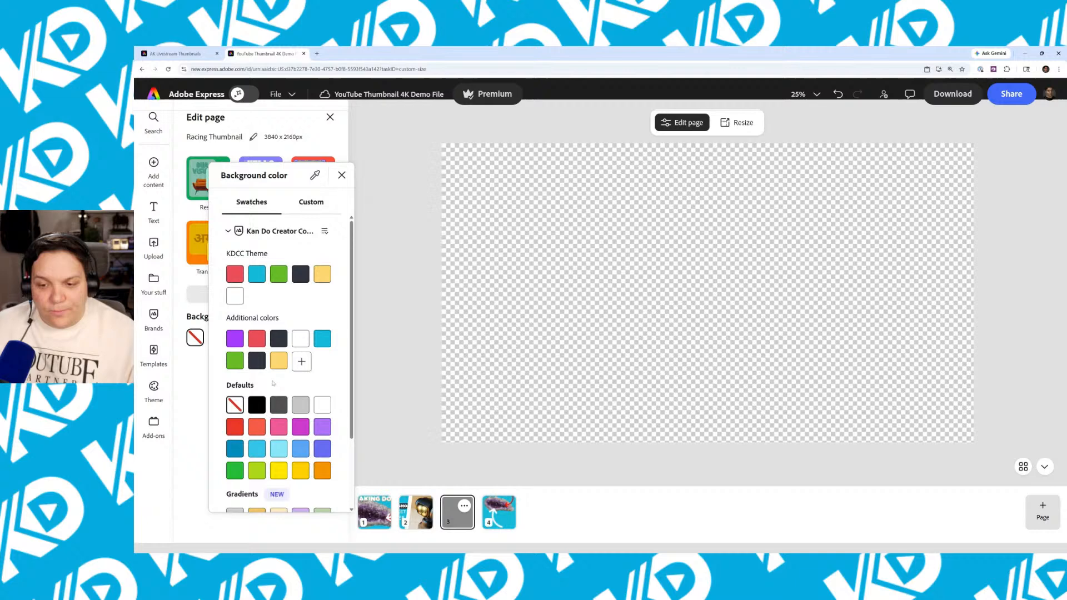
left_click(342, 176)
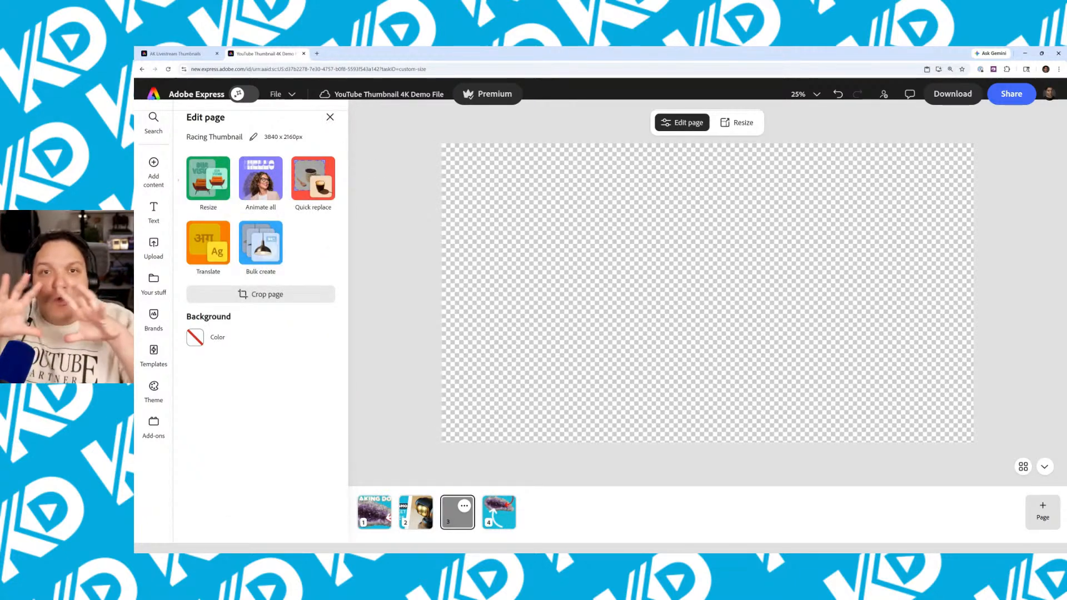
left_click(407, 525)
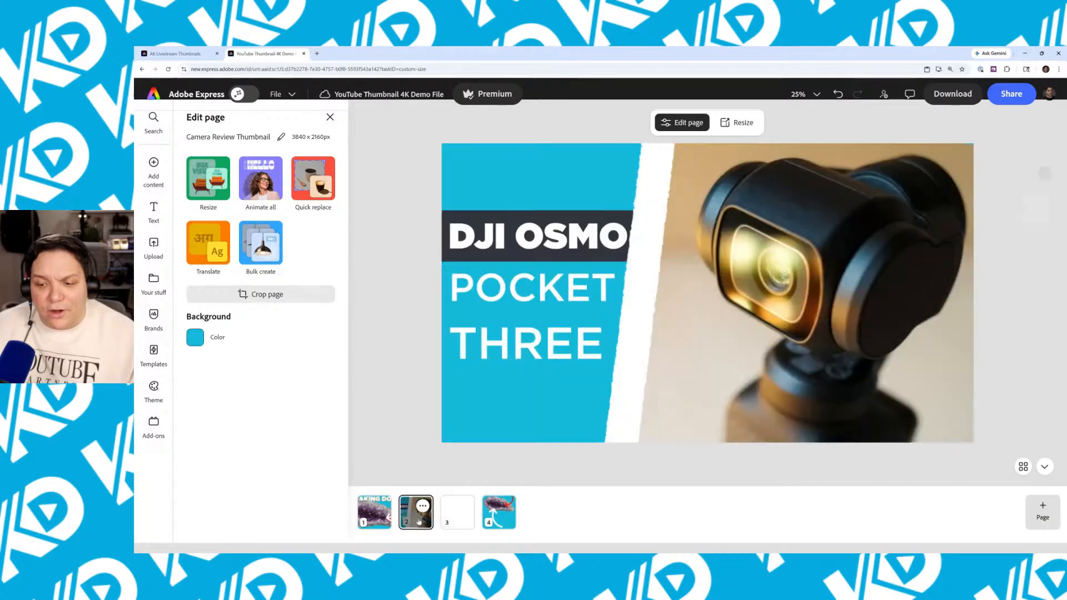
On the BREAKING DOWN page, filter stock photos to Premium, excluding generative AI images
left_click(374, 514)
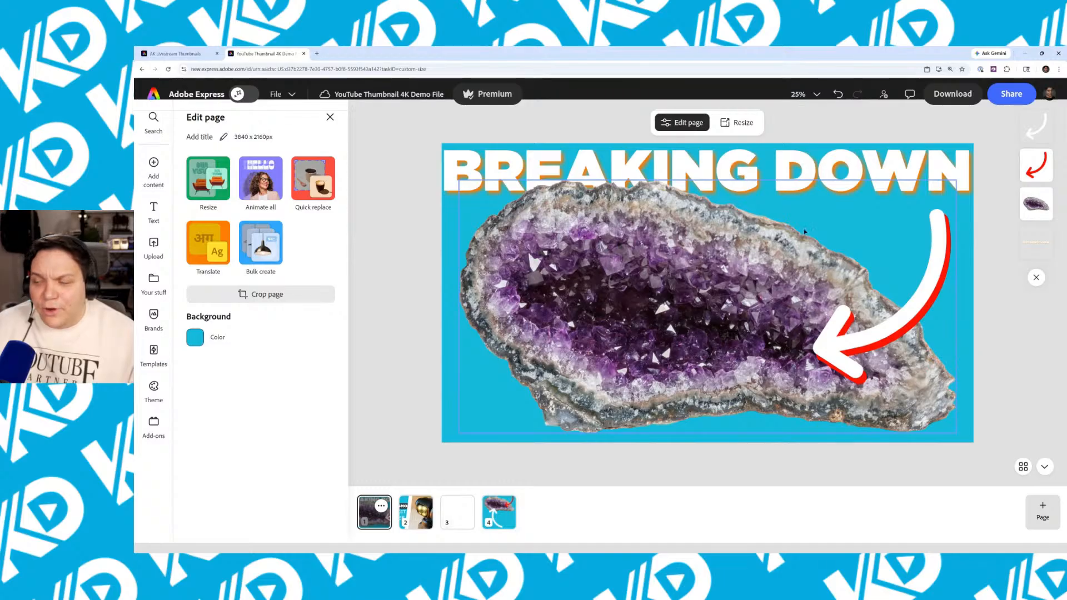
mouse_move(146, 174)
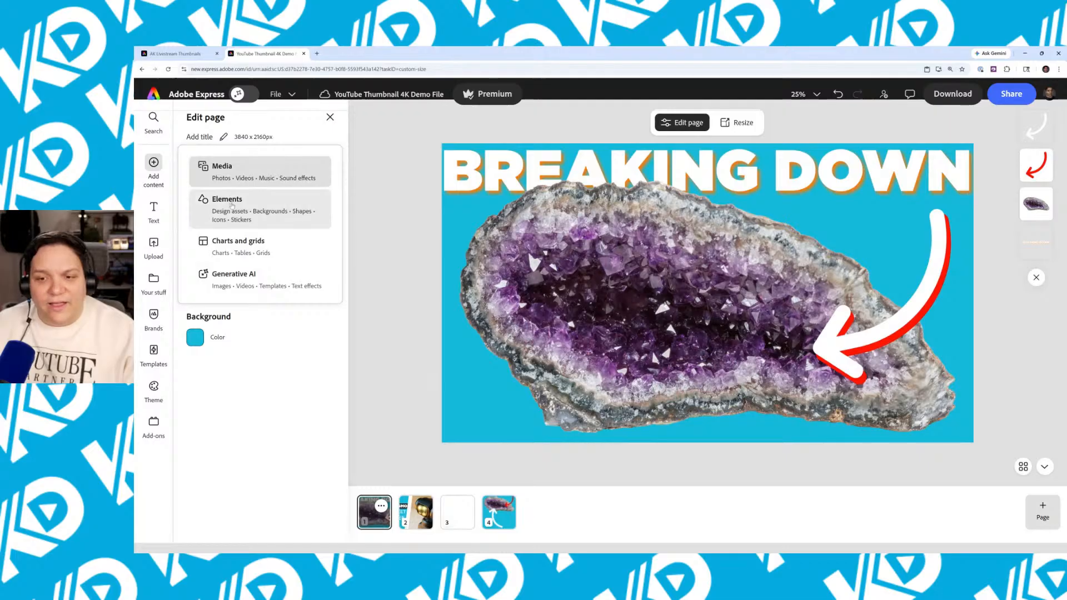
left_click(243, 179)
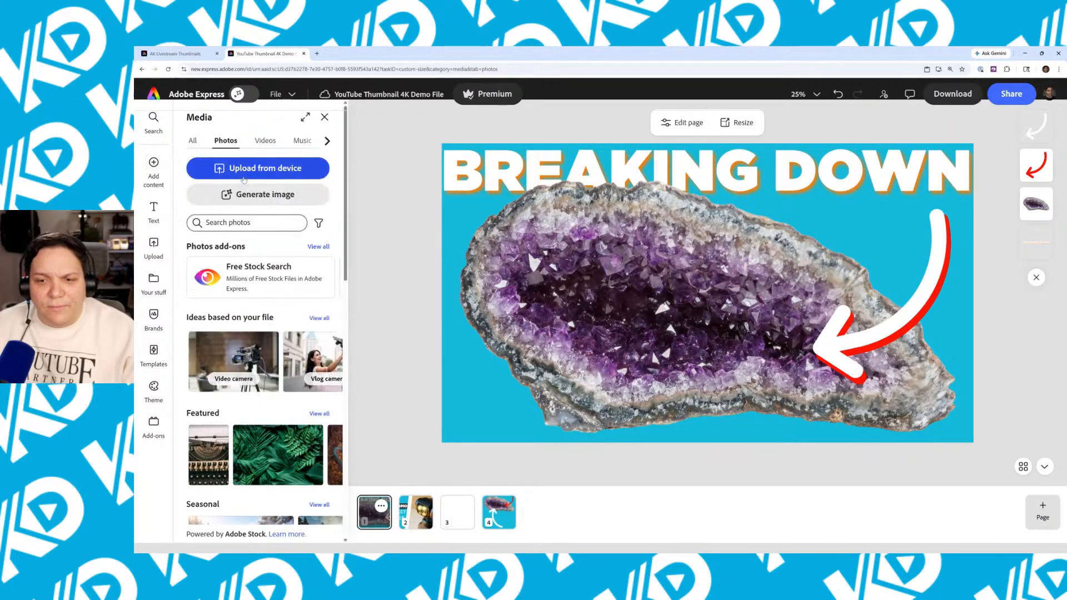
left_click(318, 223)
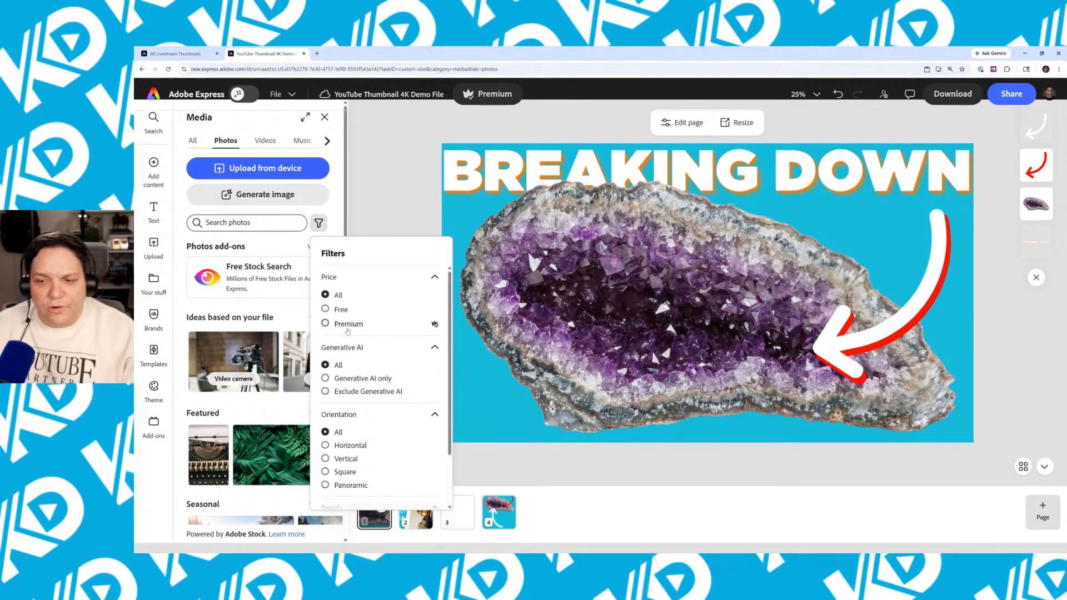
left_click(347, 328)
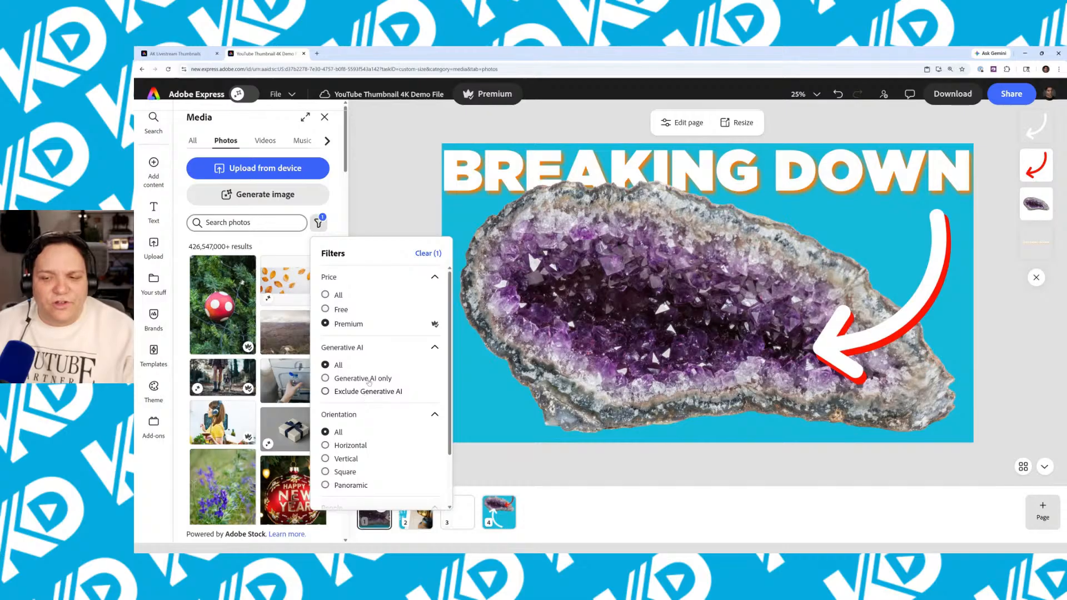
left_click(368, 391)
Search photos for 'Background texture' and limit the results to Free images
left_click(250, 222)
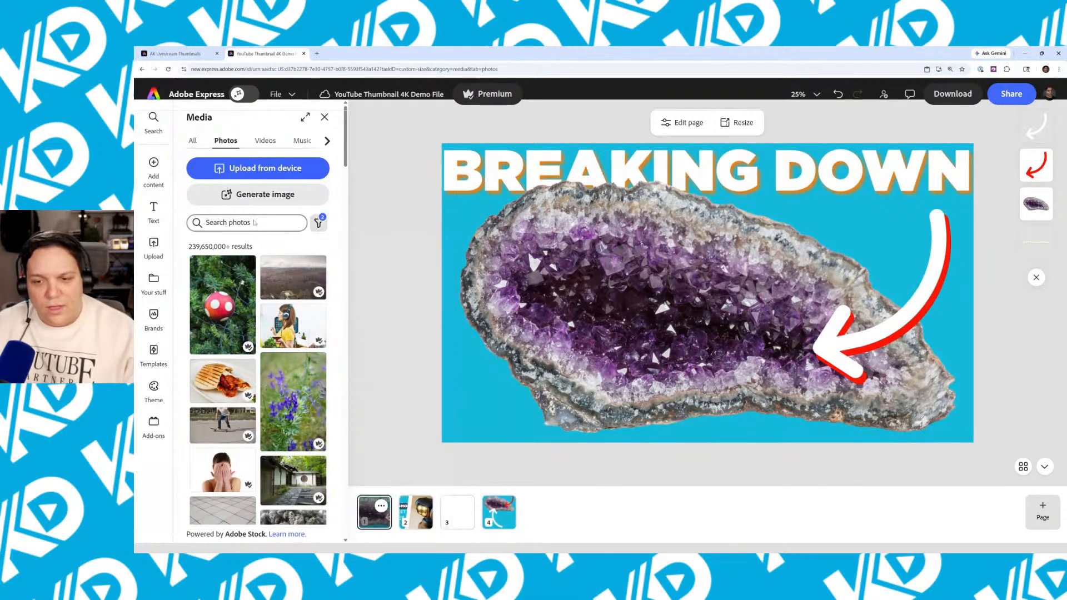
type("Background")
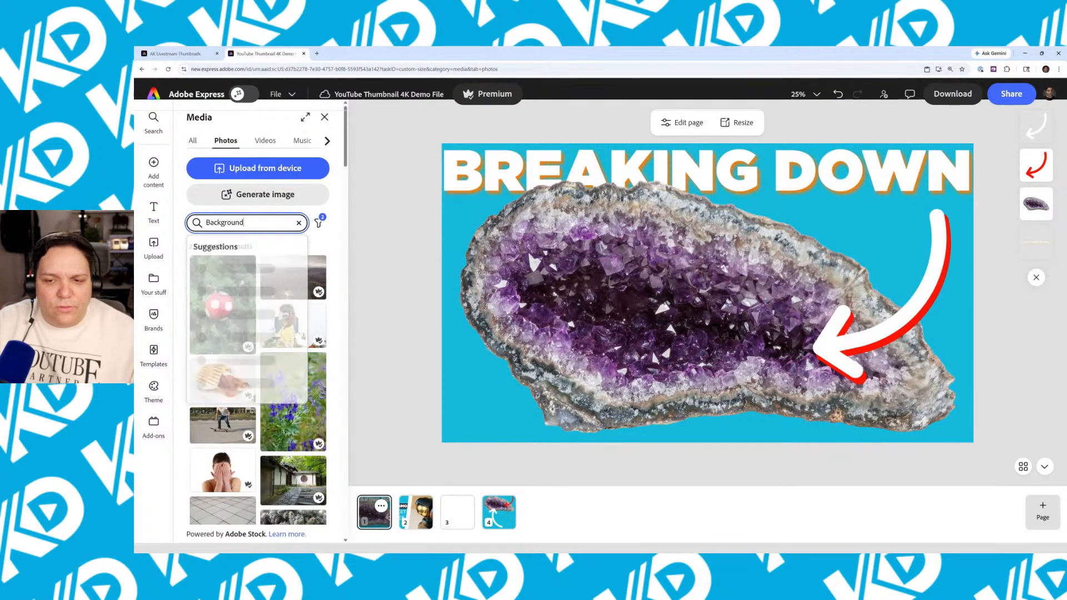
key("Return")
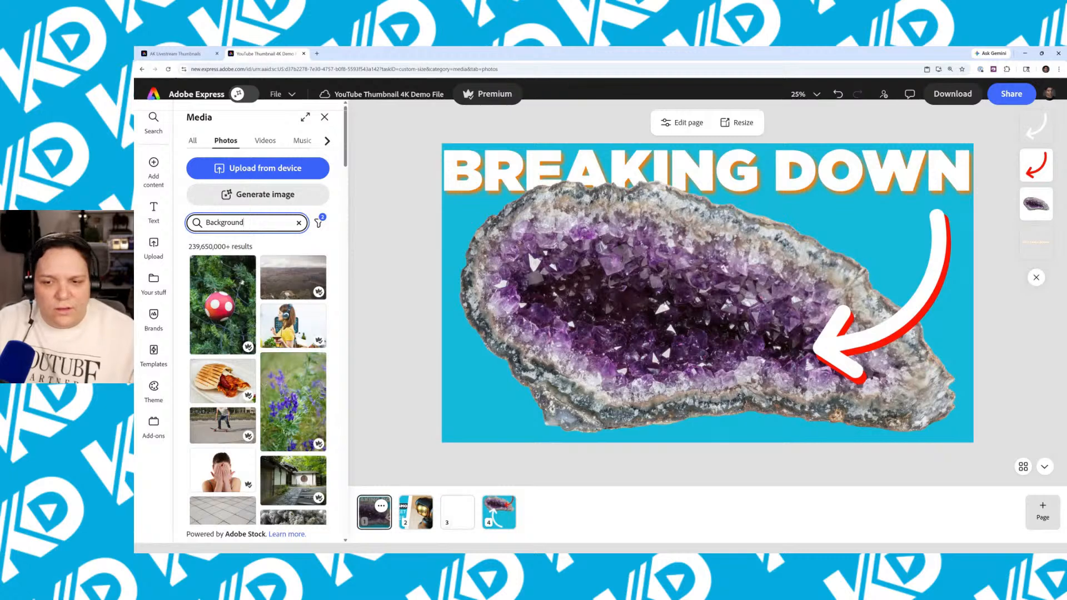
type("texture")
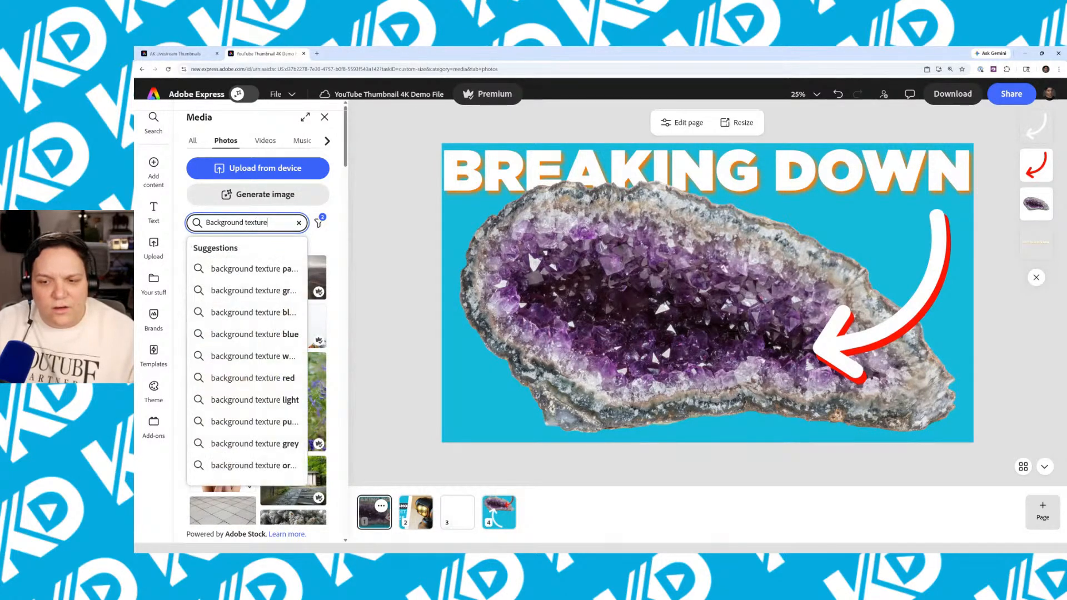
key("Return")
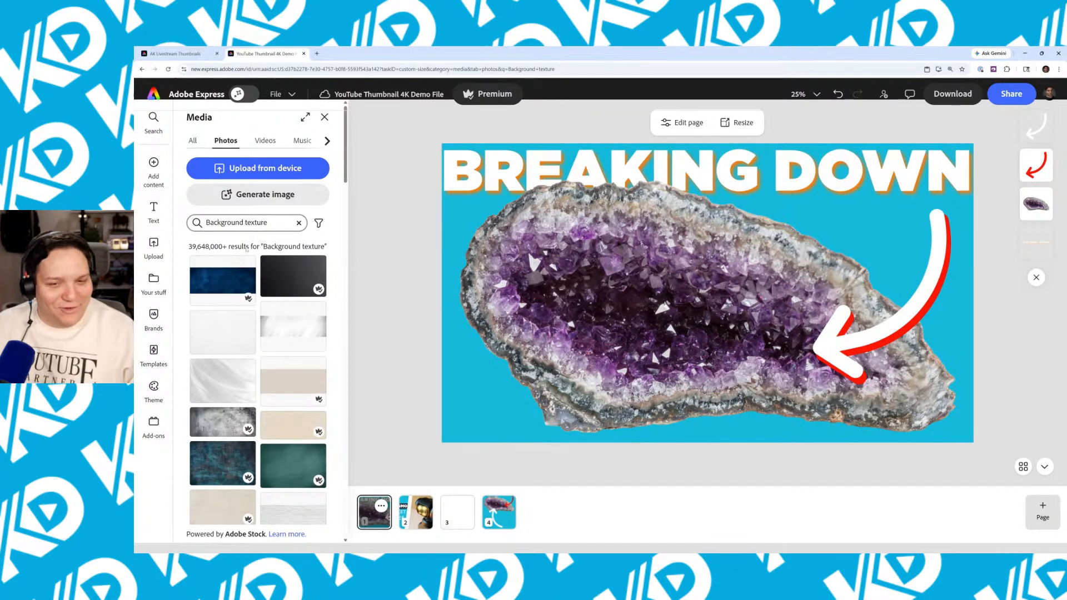
left_click(319, 224)
left_click(342, 310)
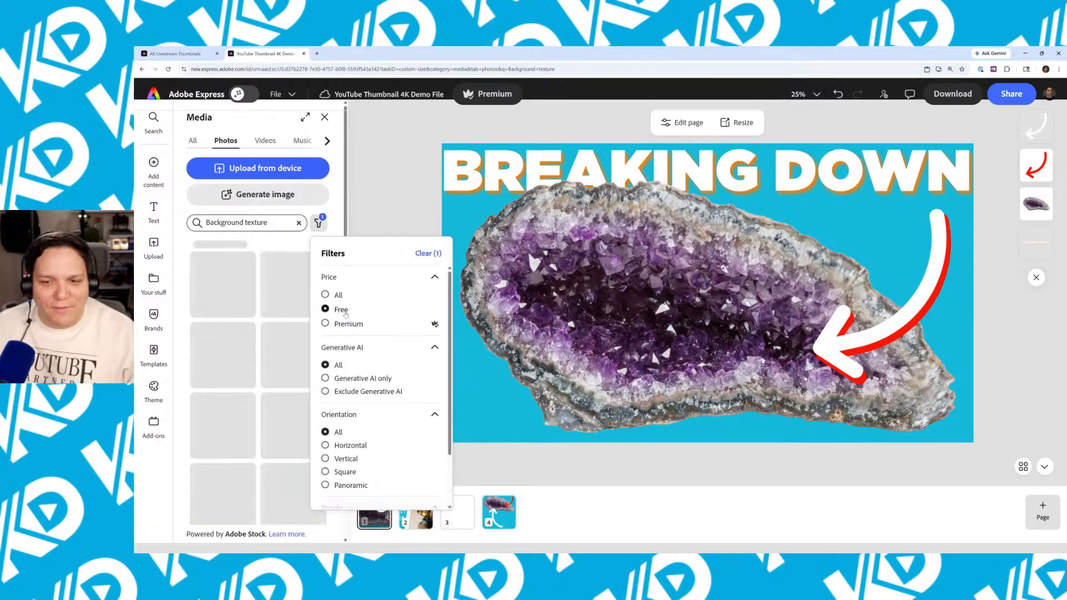
left_click(343, 214)
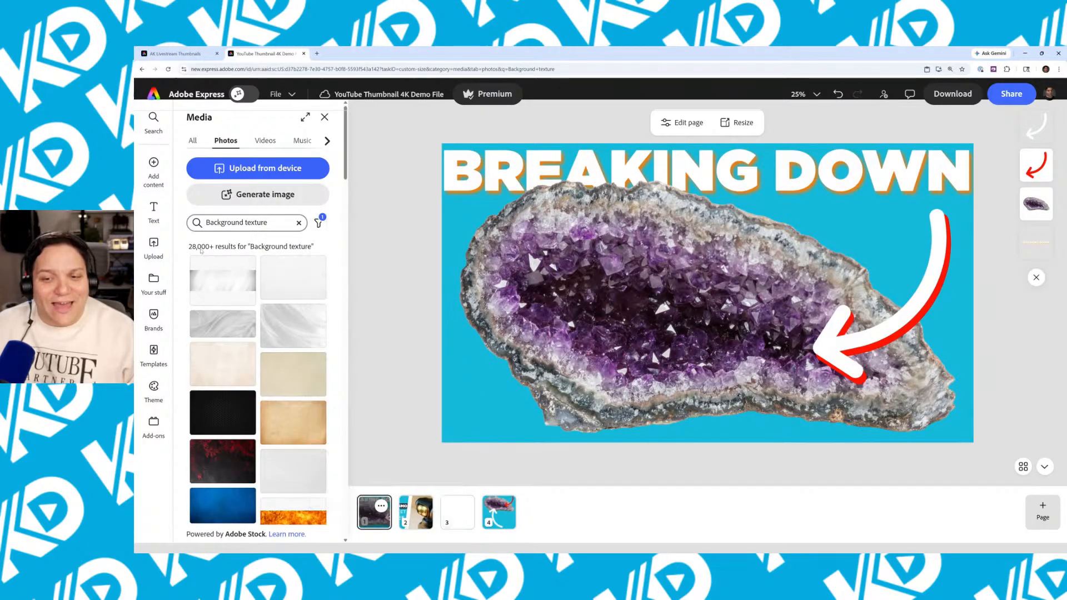
Add the white streaked texture, stretch it over the whole page and send it to back
left_click(245, 291)
left_click_drag(732, 298, 612, 202)
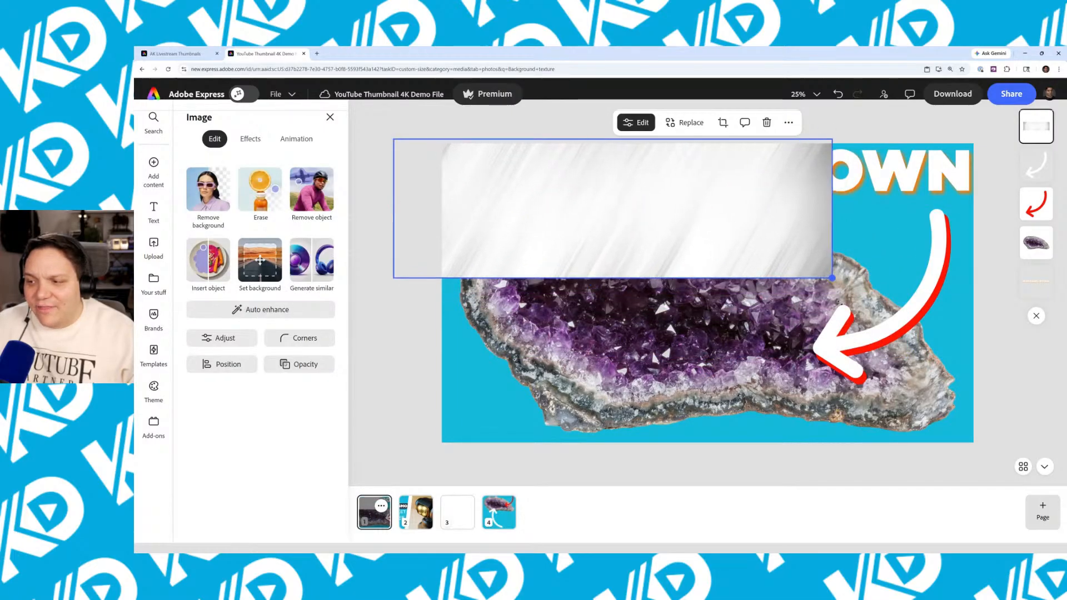
left_click_drag(832, 277, 1059, 403)
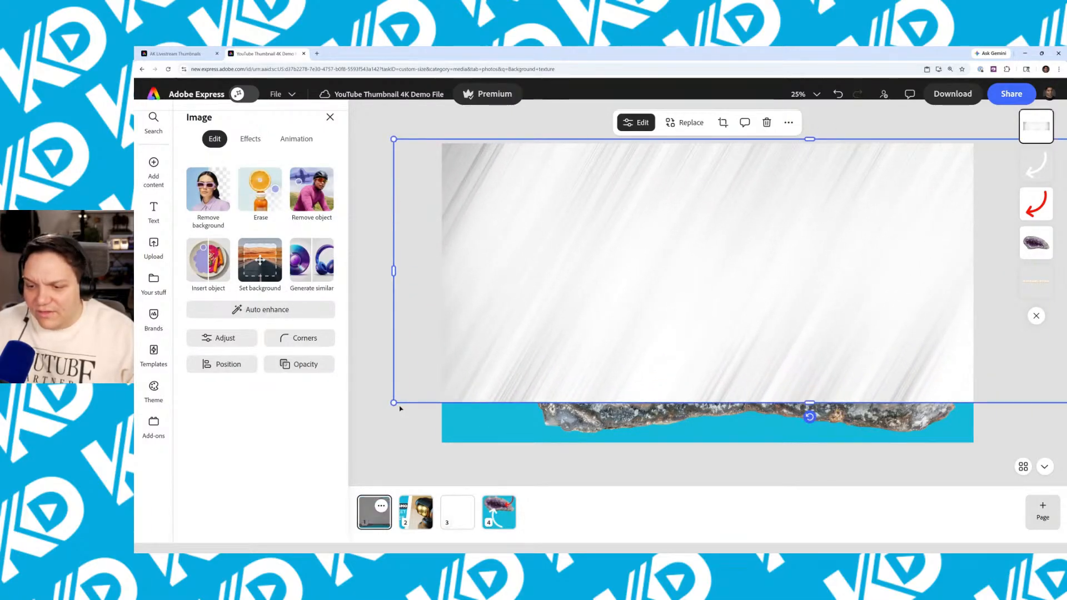
left_click_drag(396, 409, 455, 414)
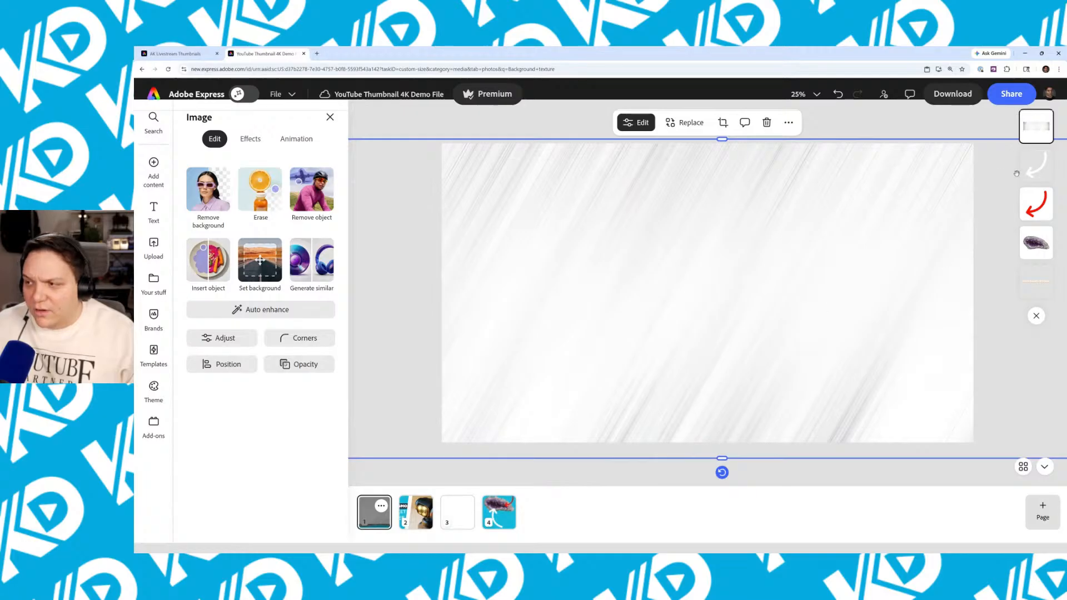
right_click(724, 229)
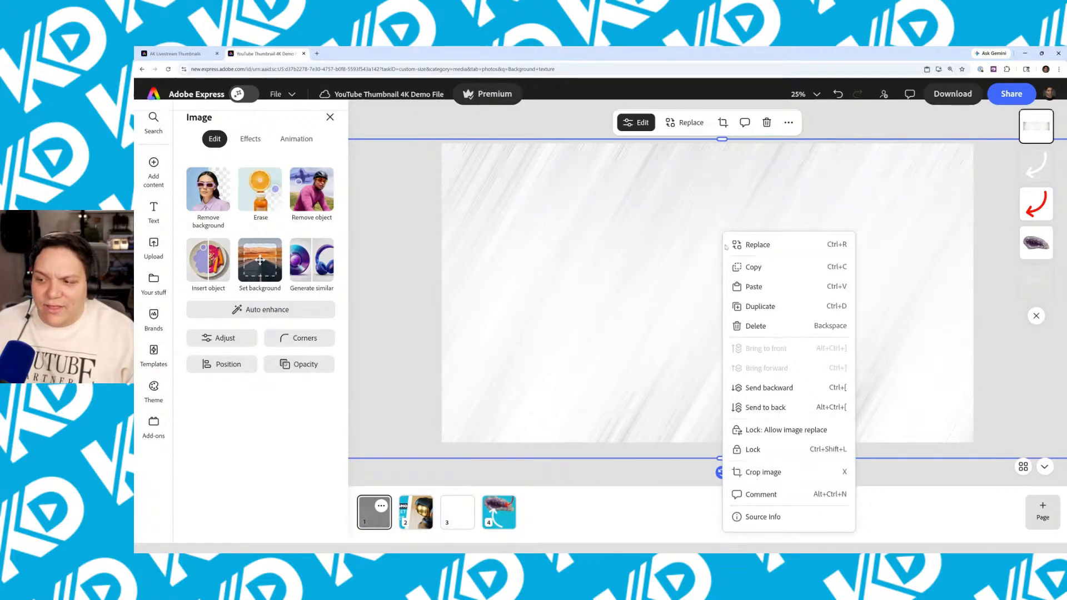
left_click(766, 408)
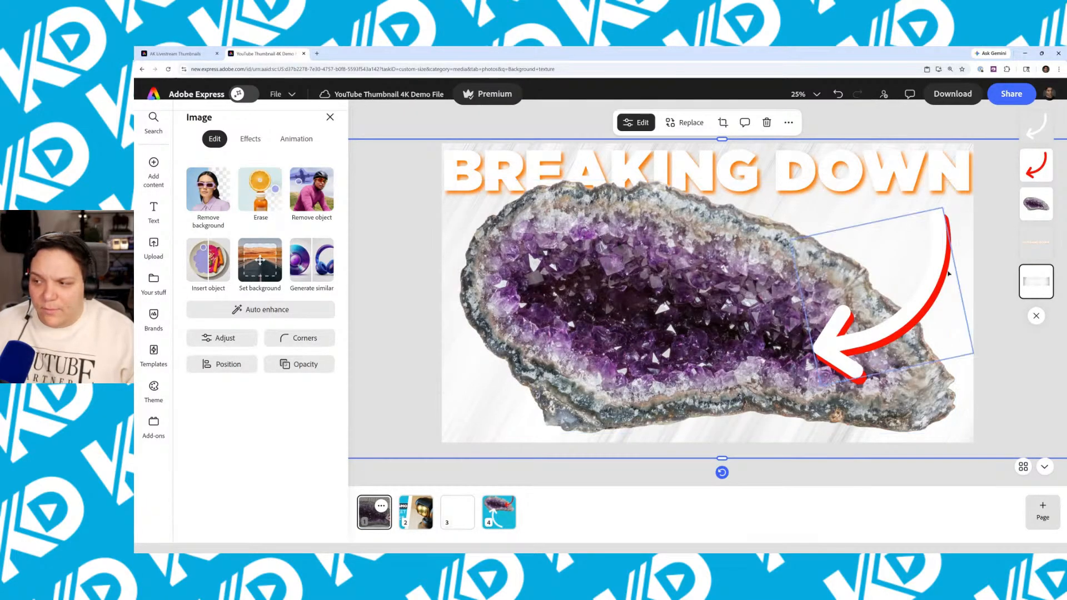
left_click(301, 365)
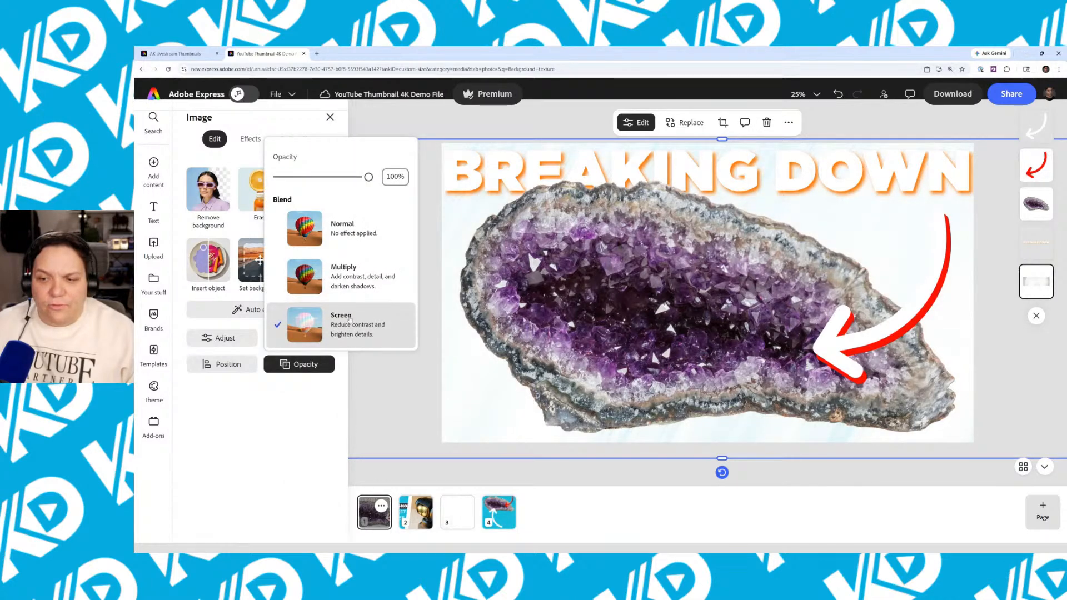
Try blend modes and opacity on the geode image, settling on Multiply; check it at 200% zoom
left_click(348, 287)
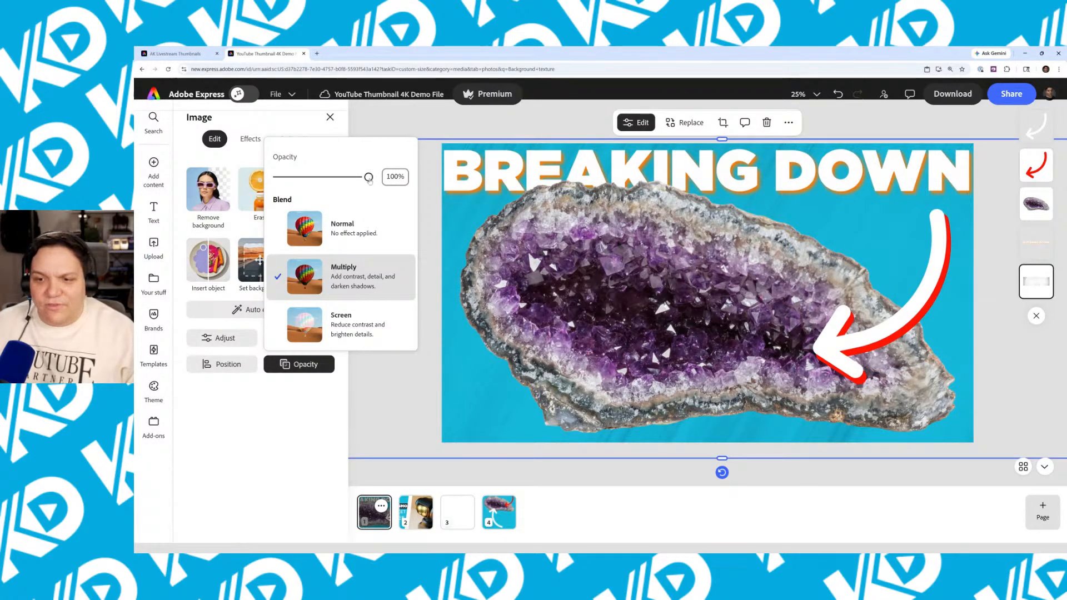
left_click_drag(369, 181, 488, 206)
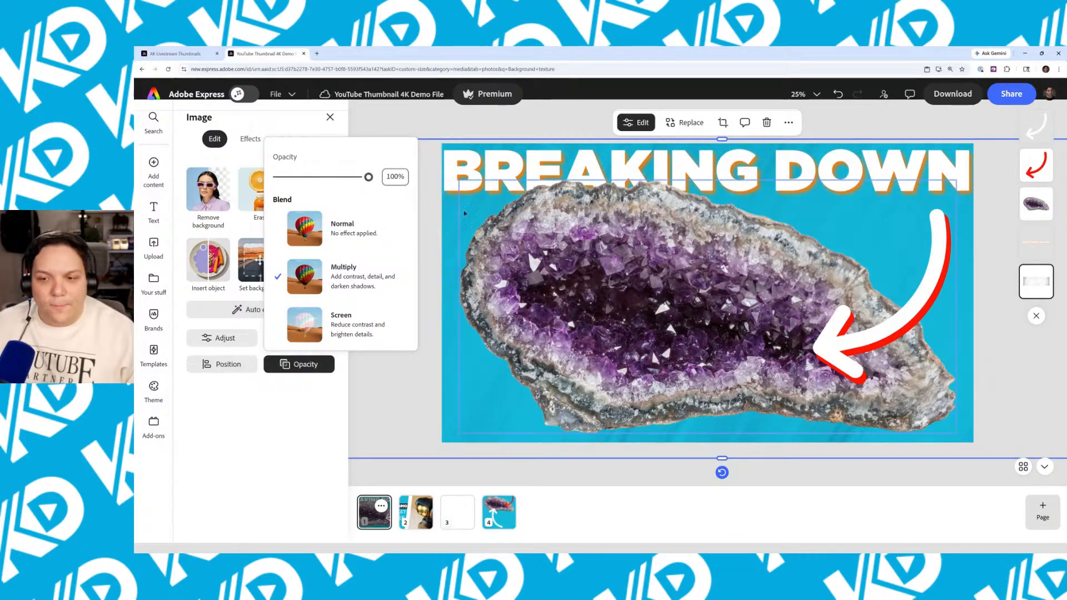
left_click(381, 245)
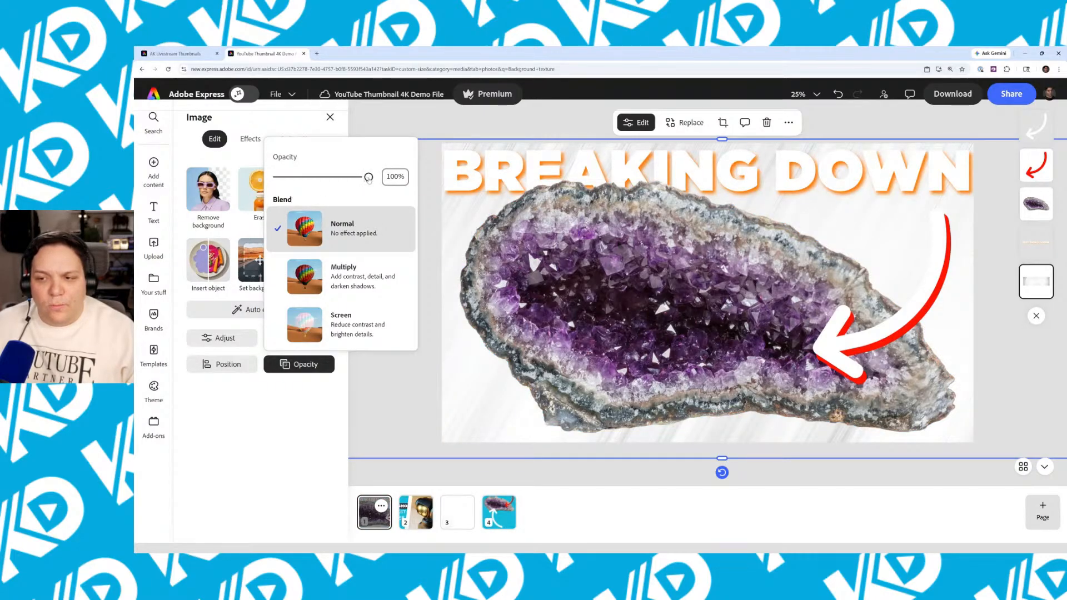
left_click_drag(368, 177, 426, 201)
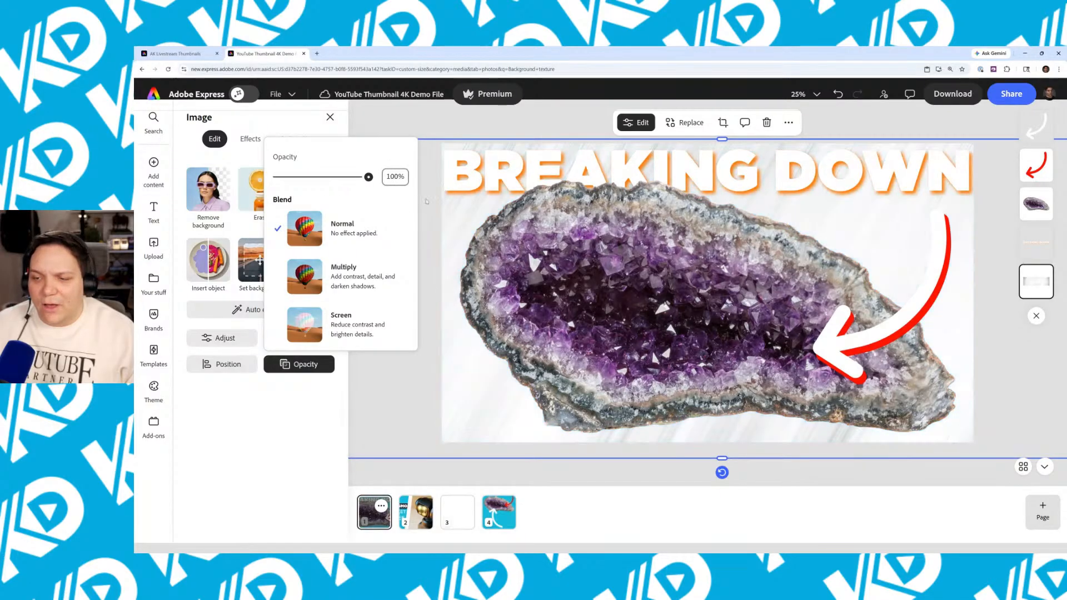
left_click(367, 282)
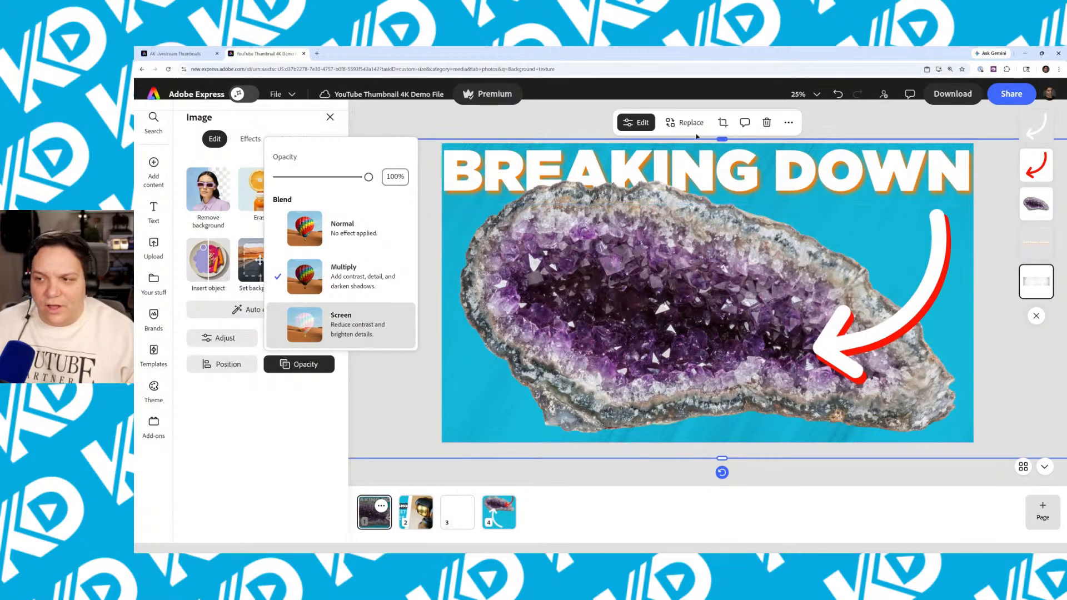
left_click(813, 94)
left_click(733, 303)
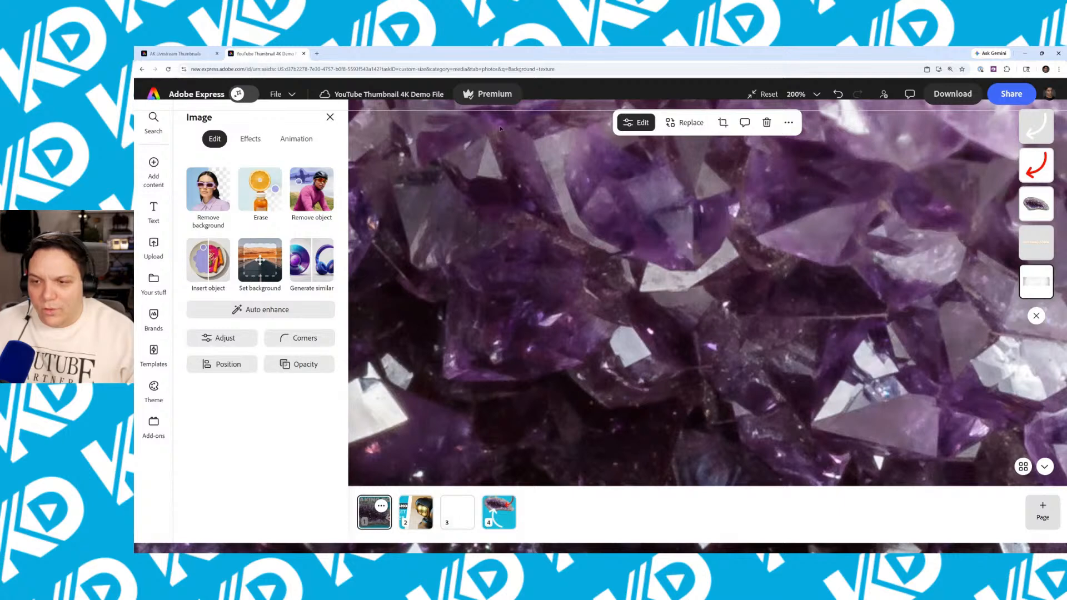
left_click(771, 95)
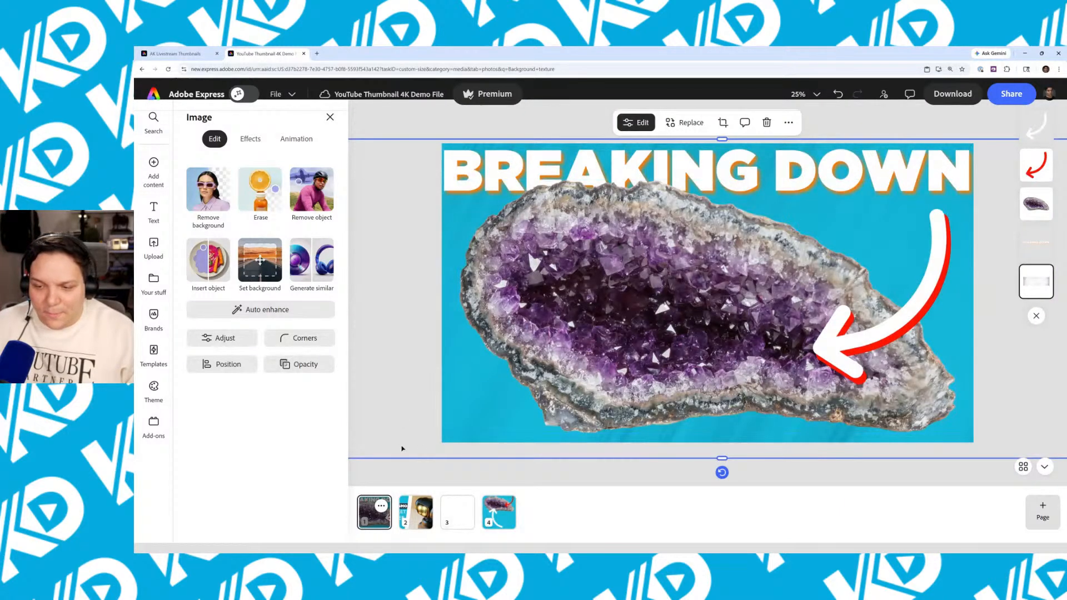
Drag the vertical geode page into second position in the page strip
left_click(396, 475)
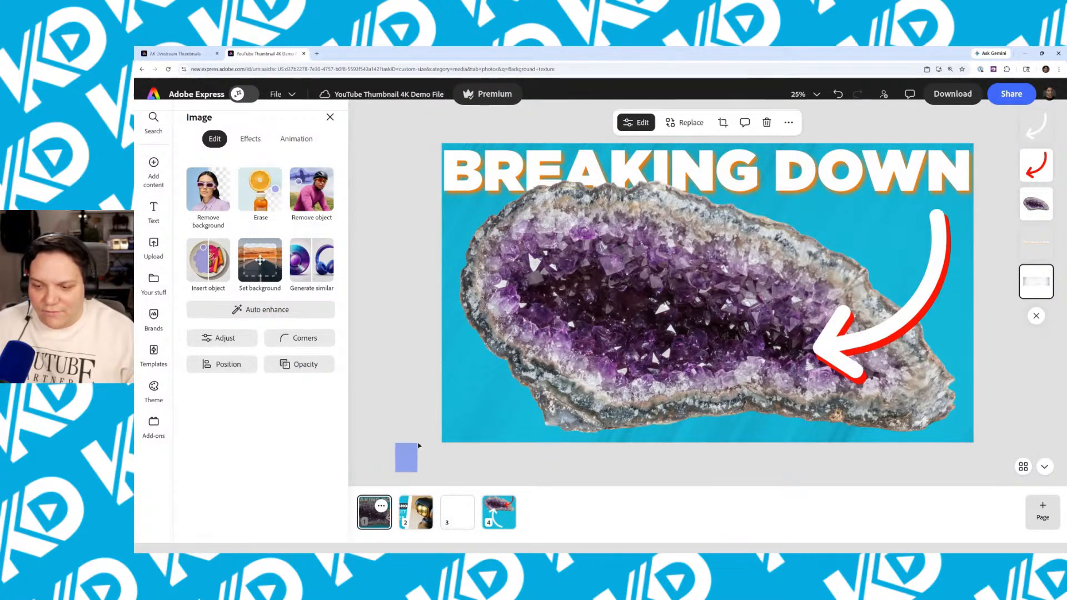
right_click(431, 424)
left_click_drag(365, 442, 977, 134)
left_click(976, 134)
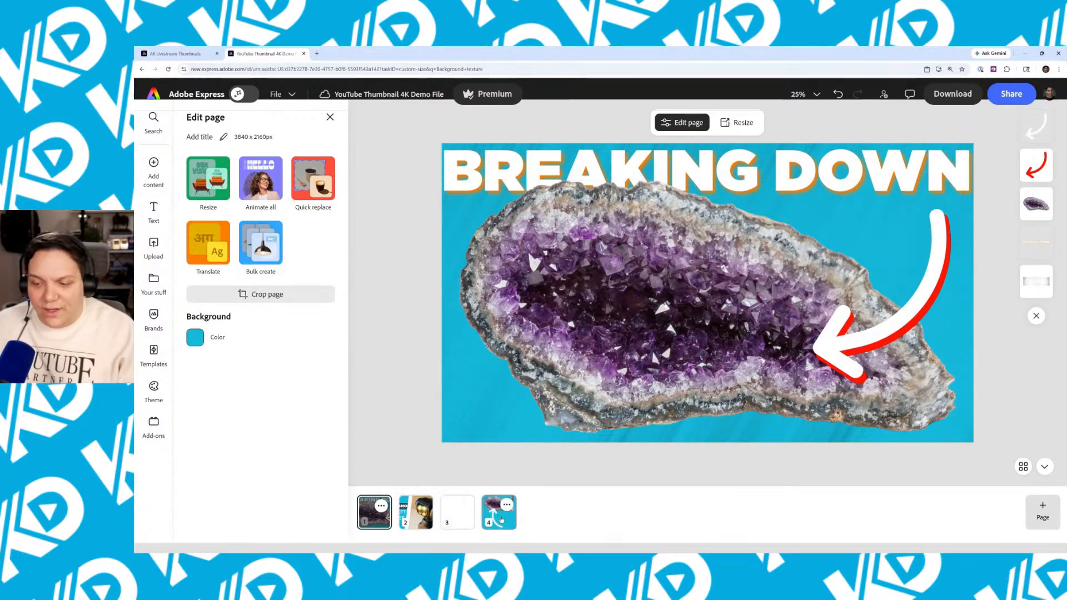
left_click_drag(501, 519, 386, 505)
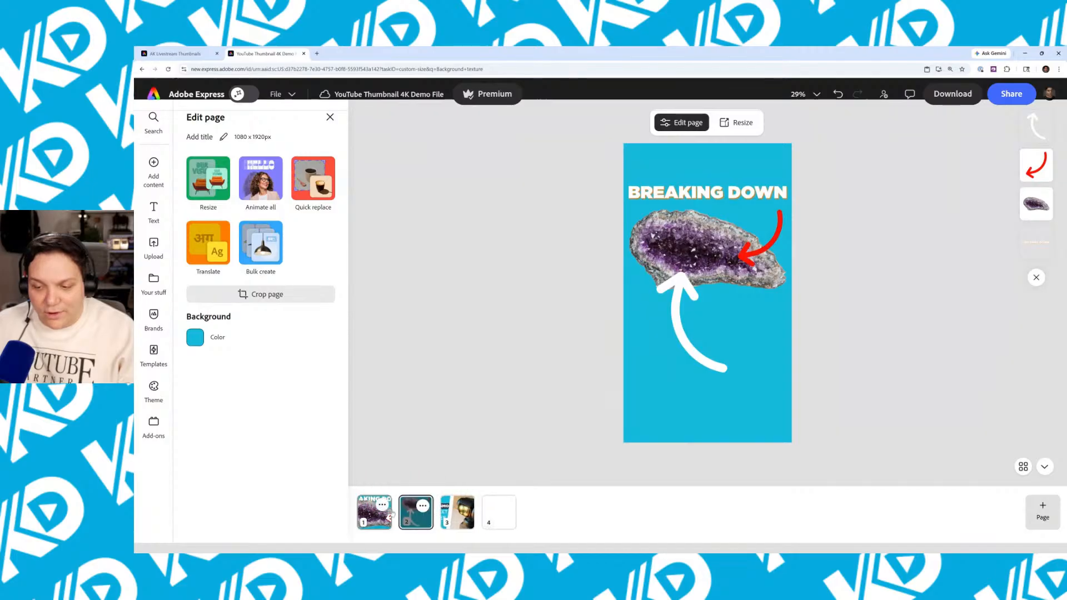
Switch to the blank Racing Thumbnail page and bring up the stock photo library
left_click(503, 519)
mouse_move(157, 167)
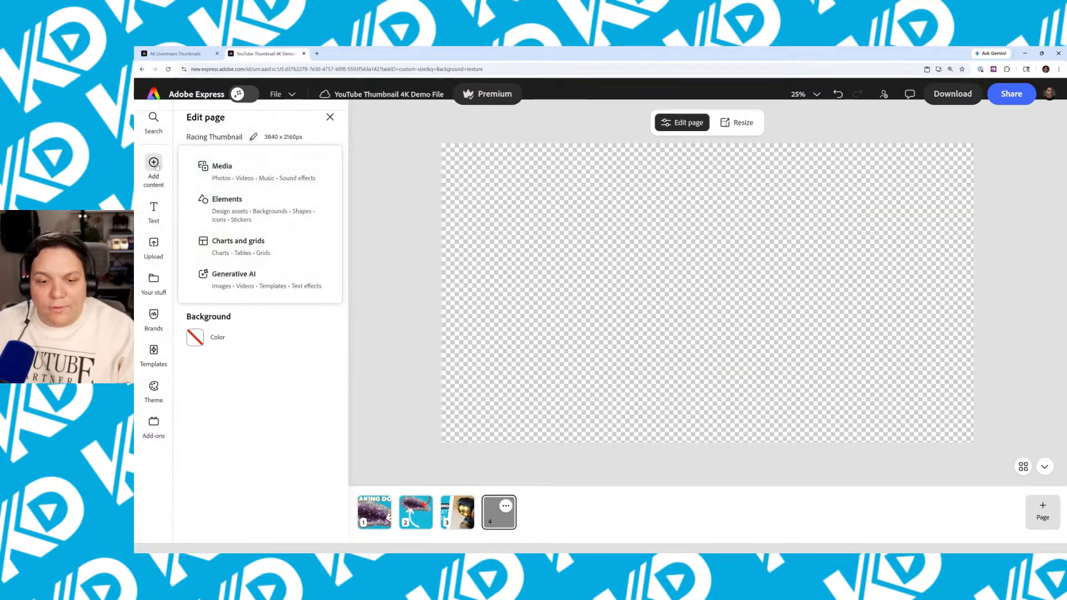
left_click(206, 170)
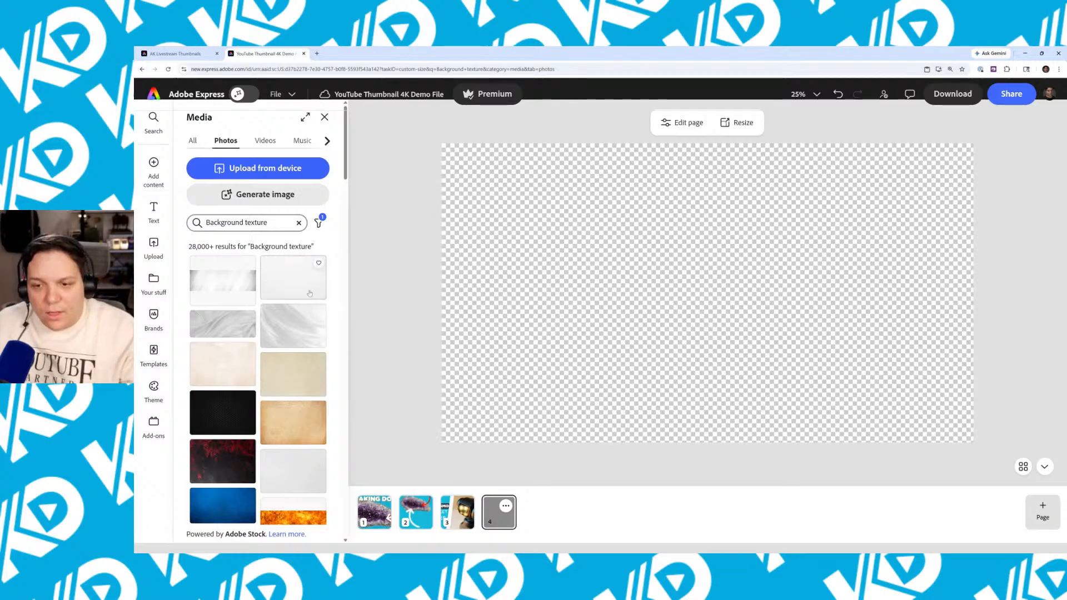
Browse the free 'Background texture' photo results, then select the old search term
scroll(308, 295, "down", 1)
scroll(304, 340, "up", 1)
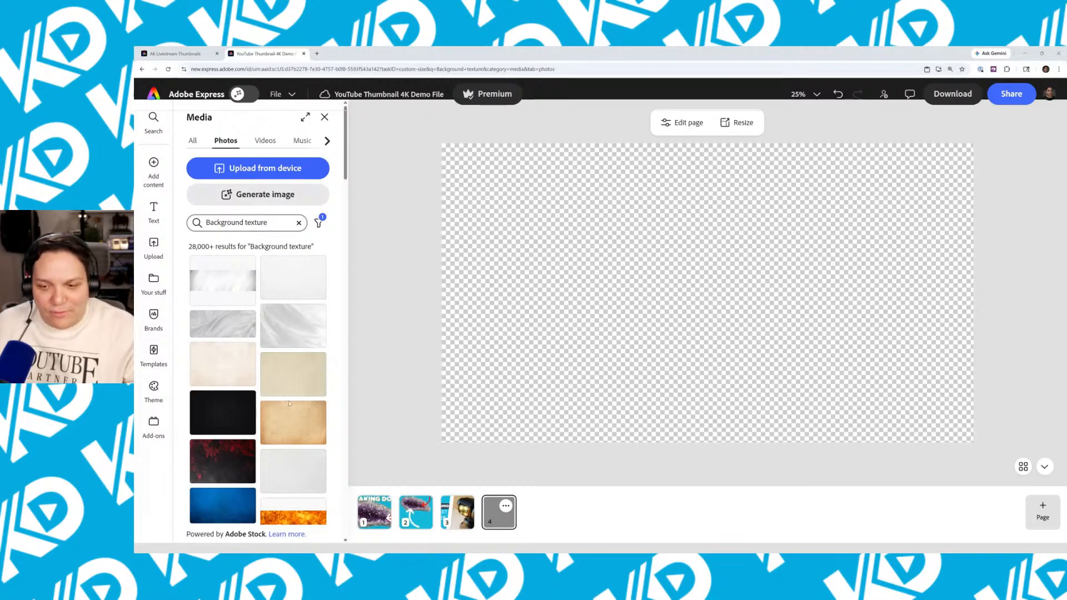
triple_click(280, 220)
key("Return")
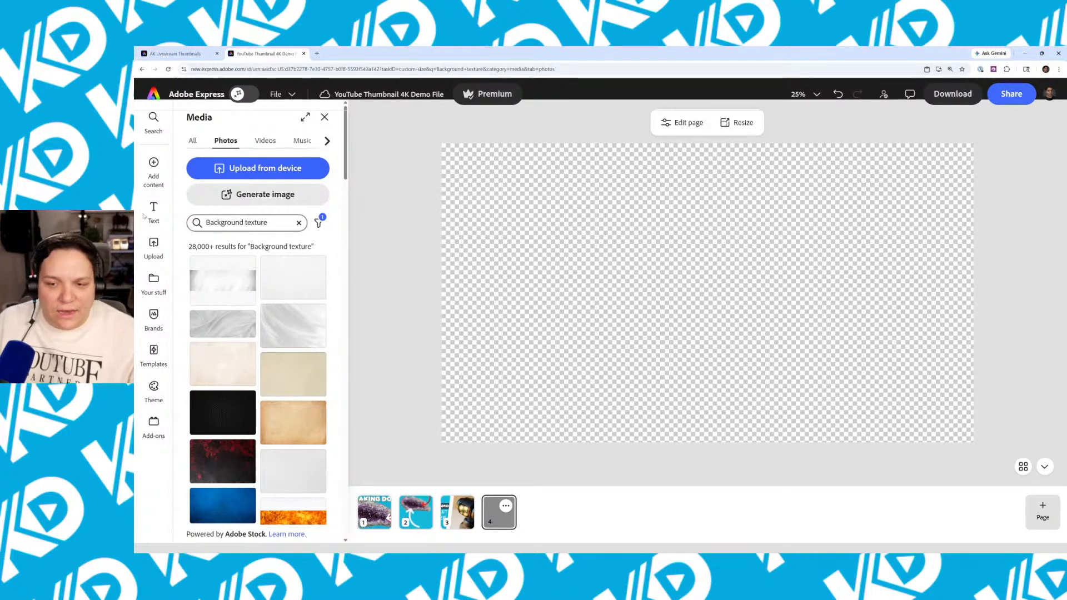
Search for 'F1 Racing' and filter results to Premium photos excluding generative AI
left_click(299, 222)
type("F")
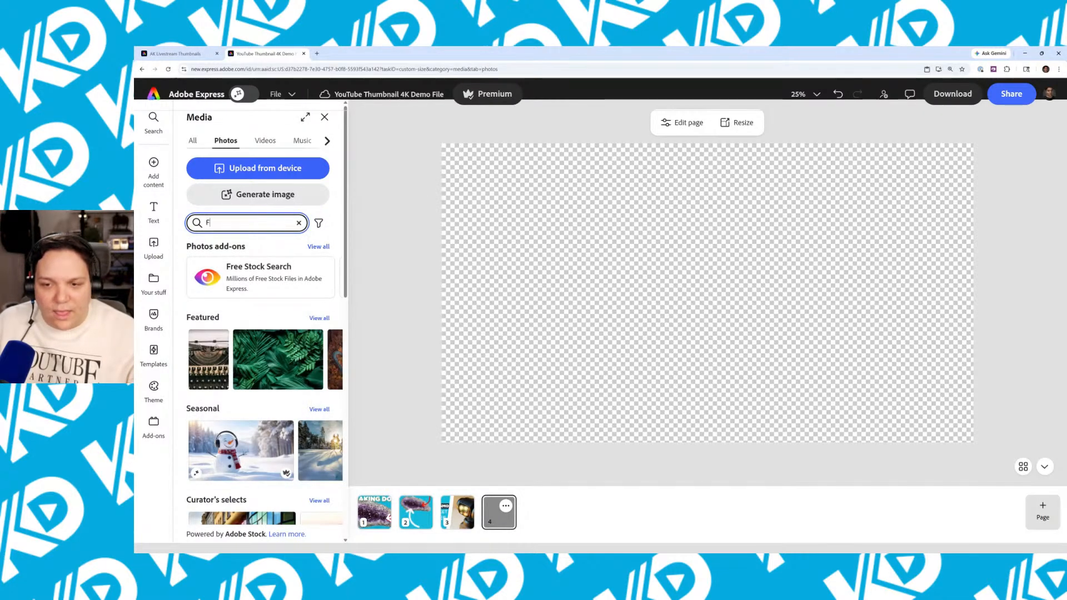
type("1 Racing")
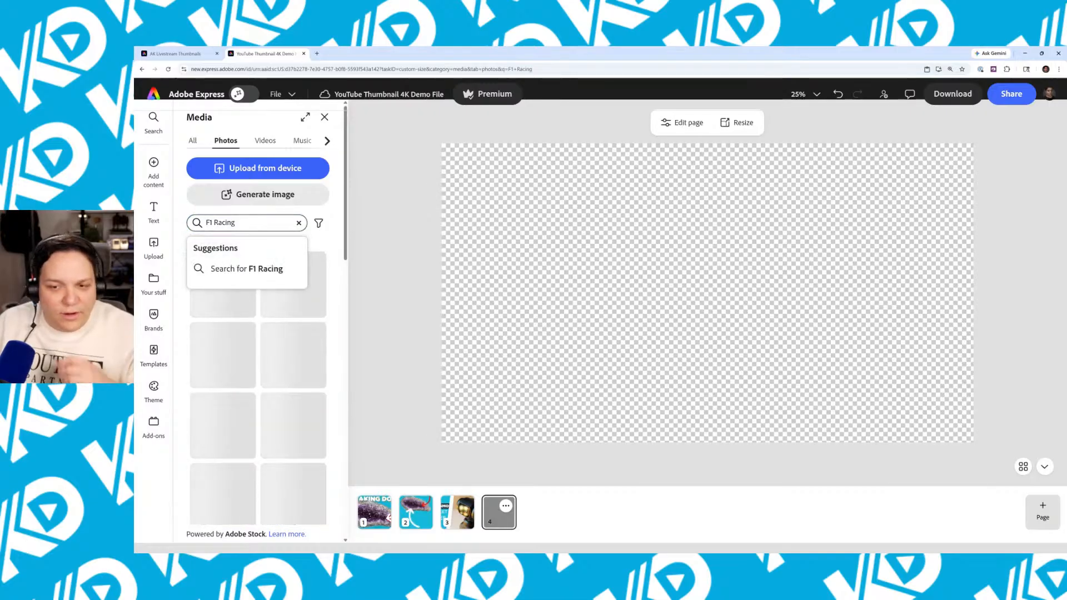
left_click(320, 224)
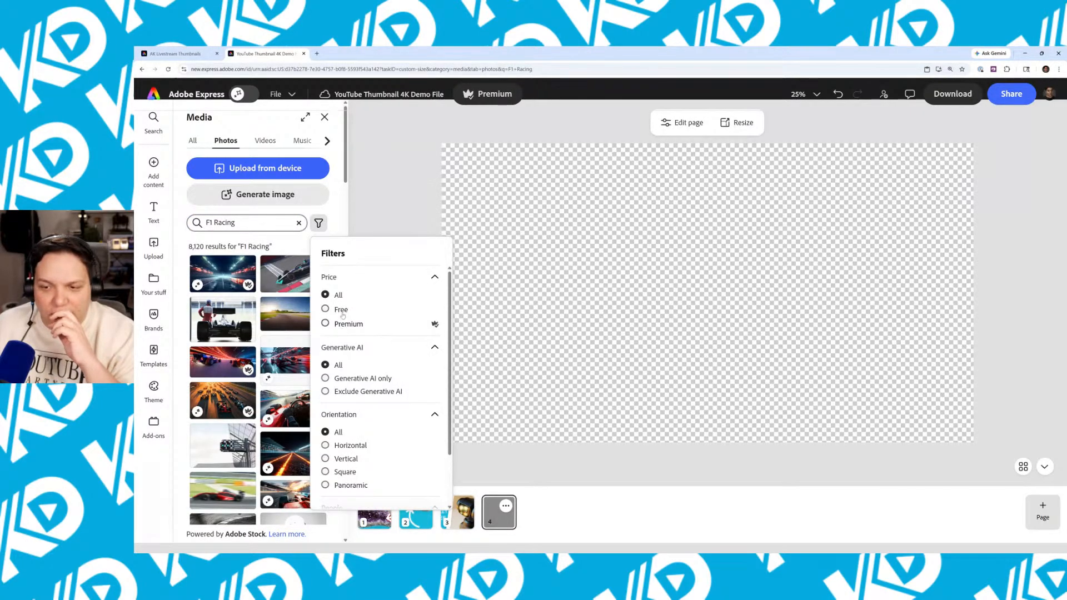
left_click(349, 325)
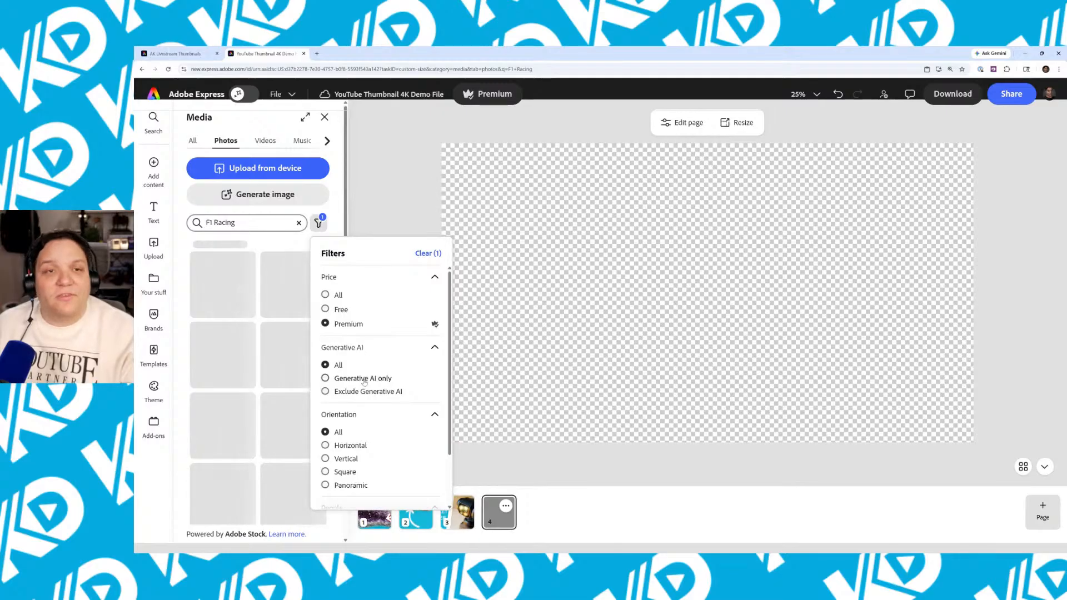
left_click(362, 379)
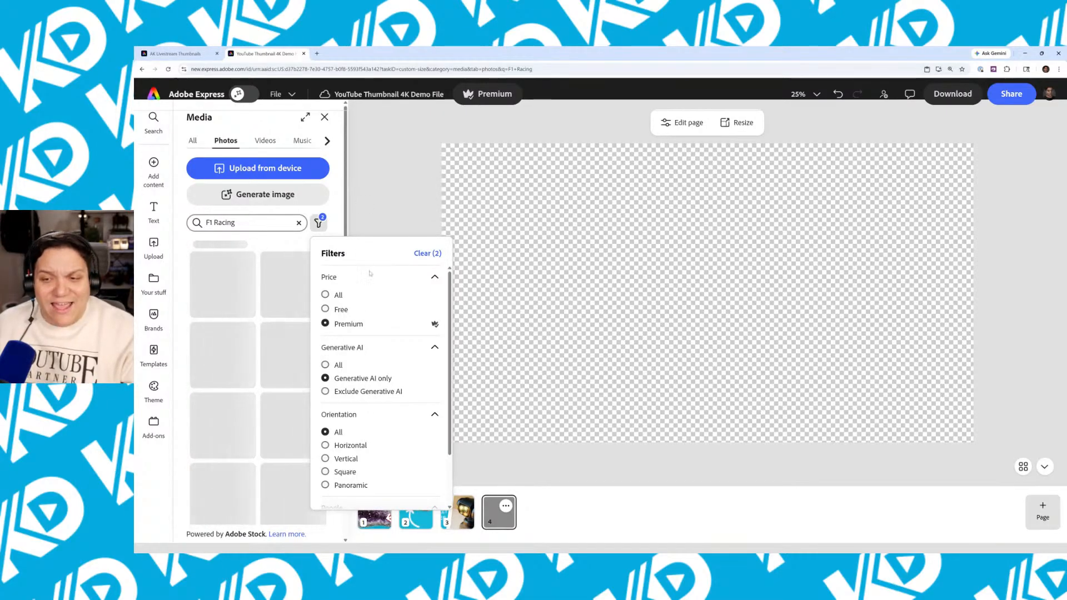
left_click(364, 392)
left_click(342, 189)
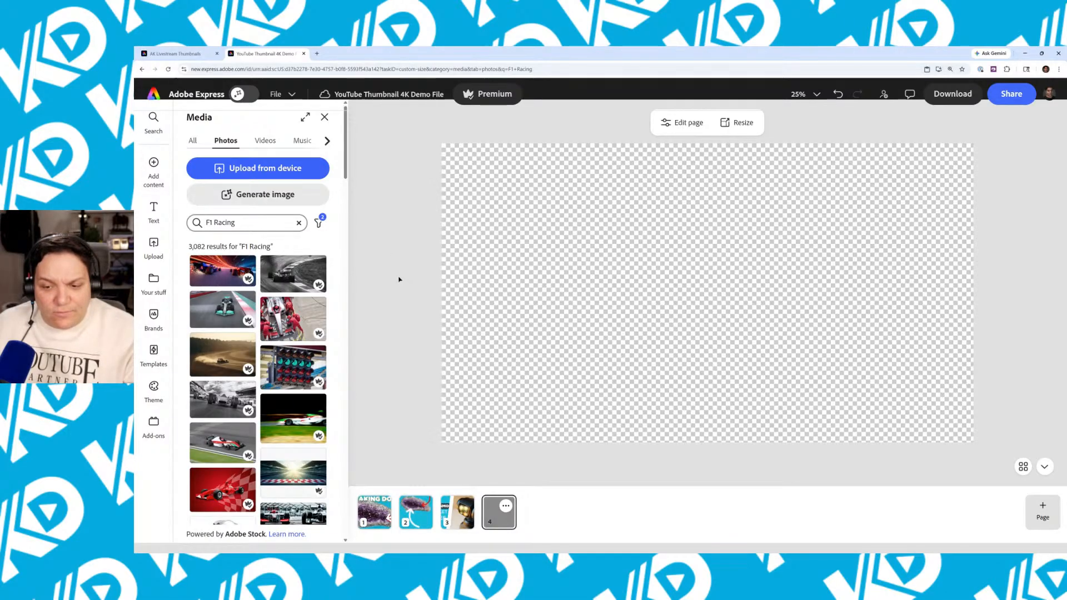
scroll(316, 322, "down", 10)
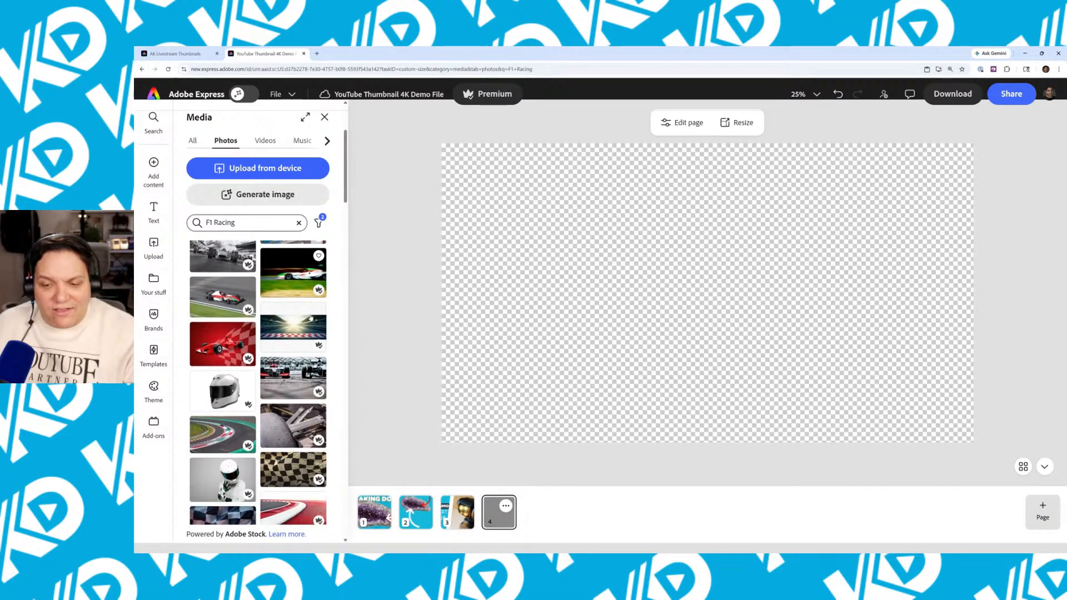
scroll(310, 317, "down", 4)
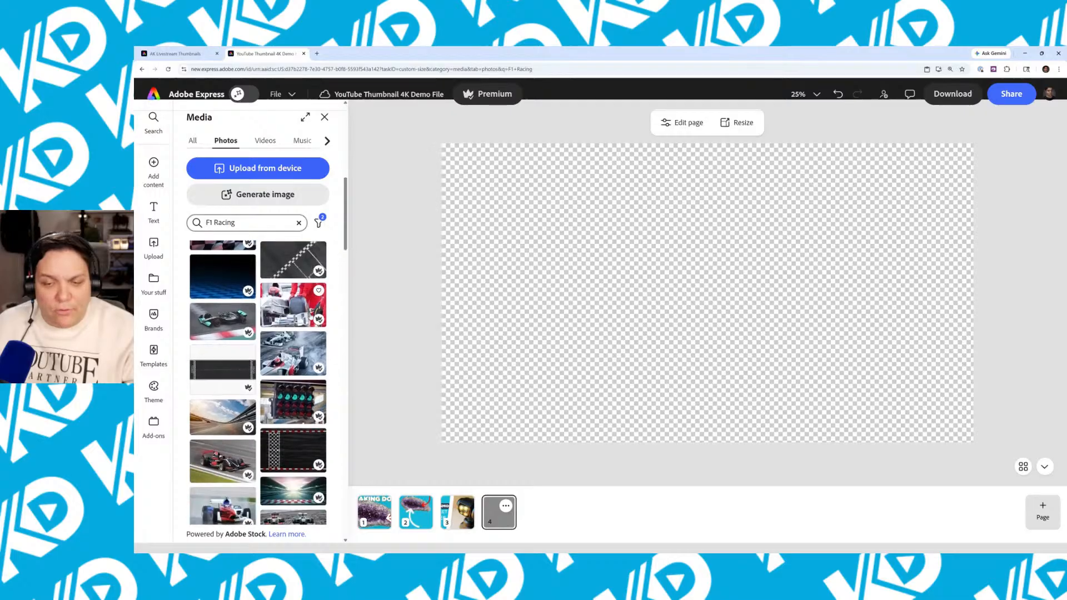
scroll(308, 312, "down", 5)
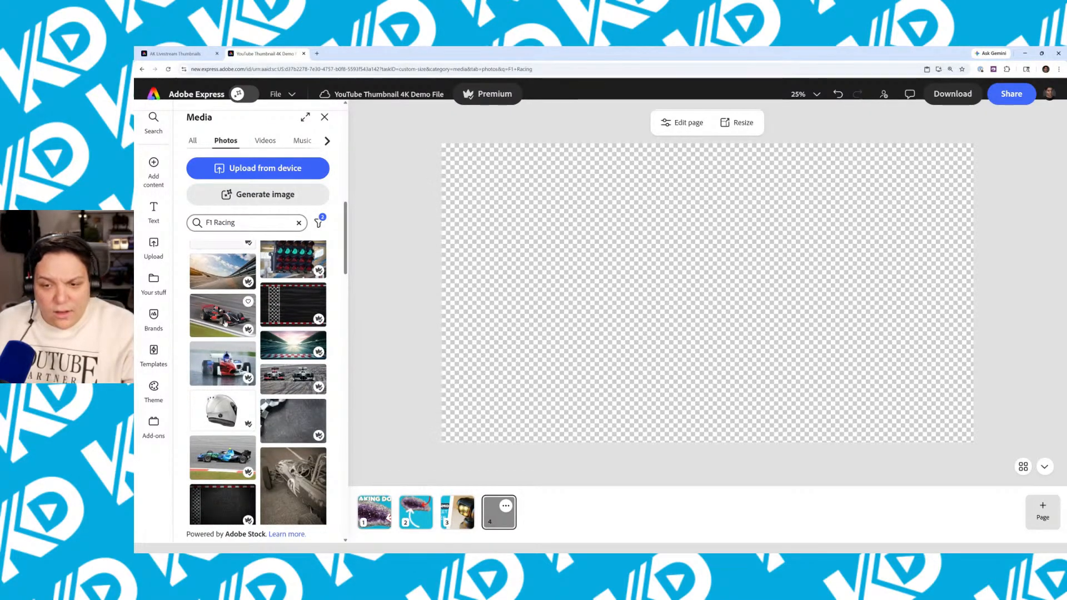
scroll(225, 324, "down", 6)
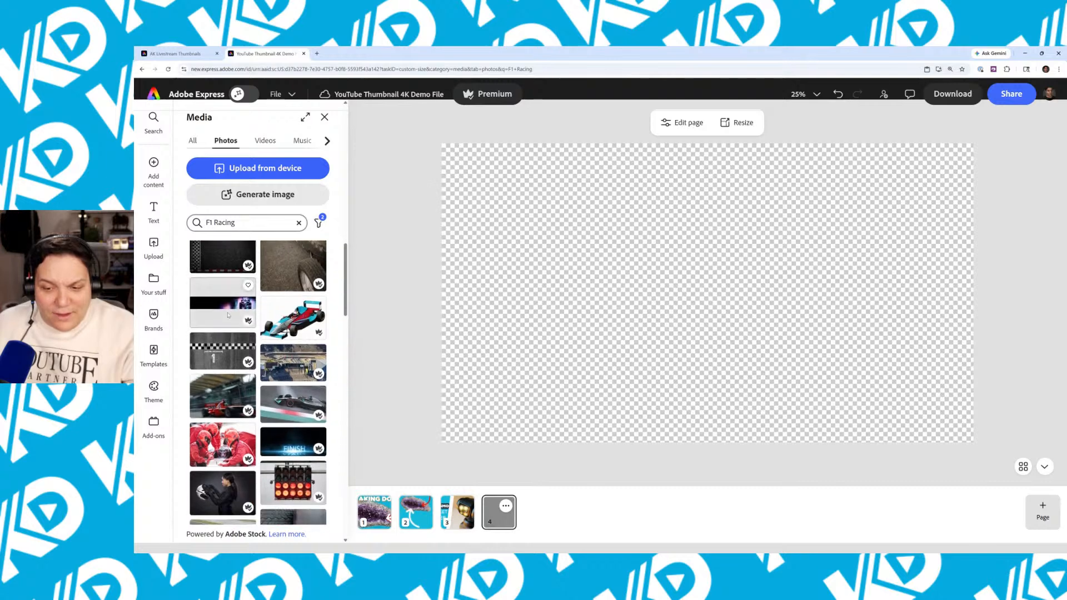
scroll(227, 315, "down", 12)
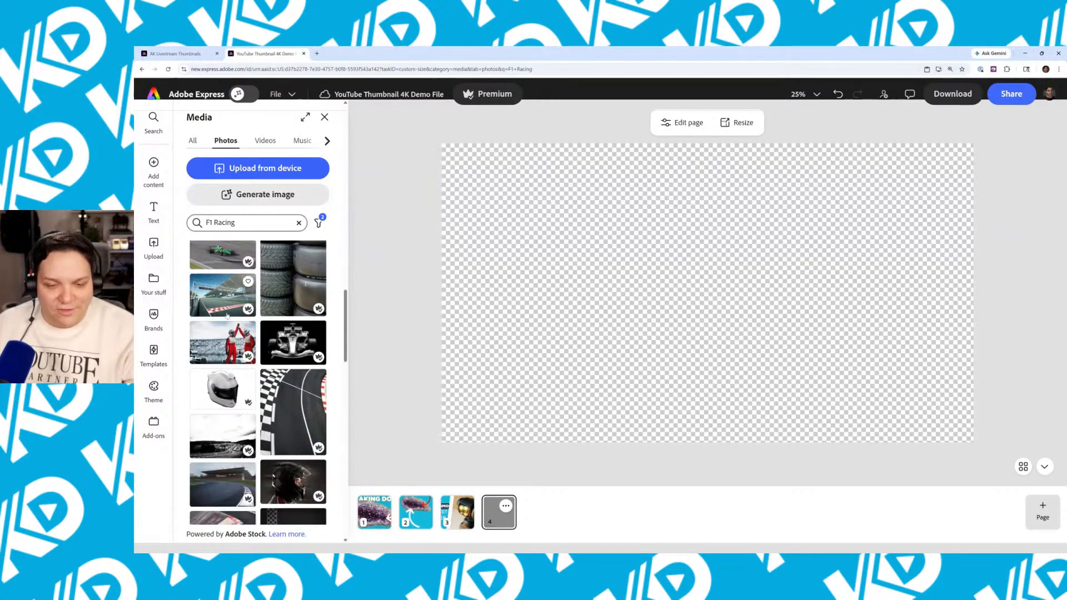
scroll(227, 315, "down", 6)
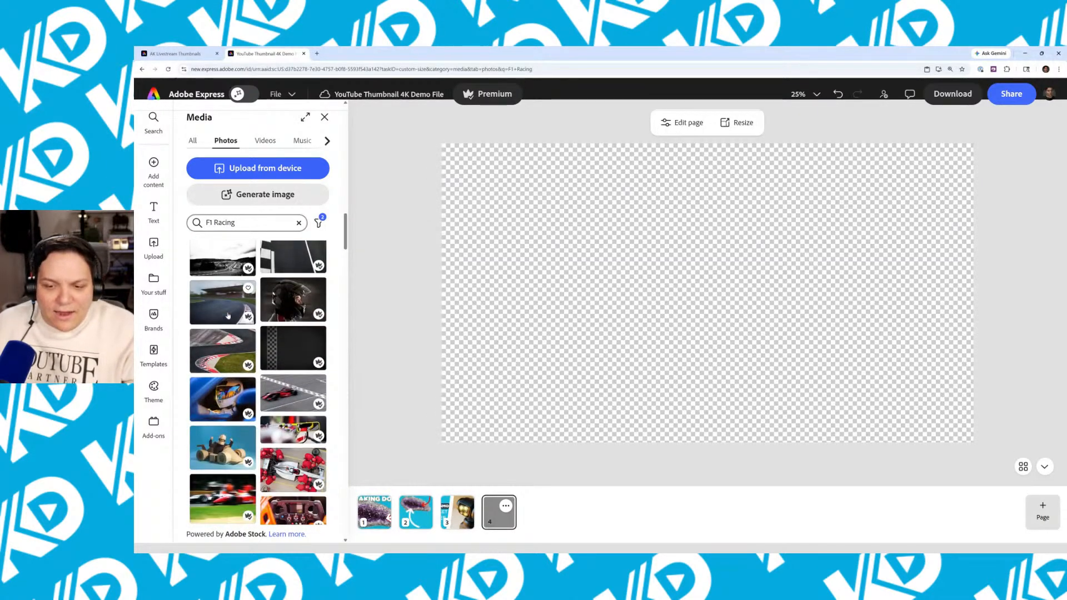
scroll(227, 315, "down", 10)
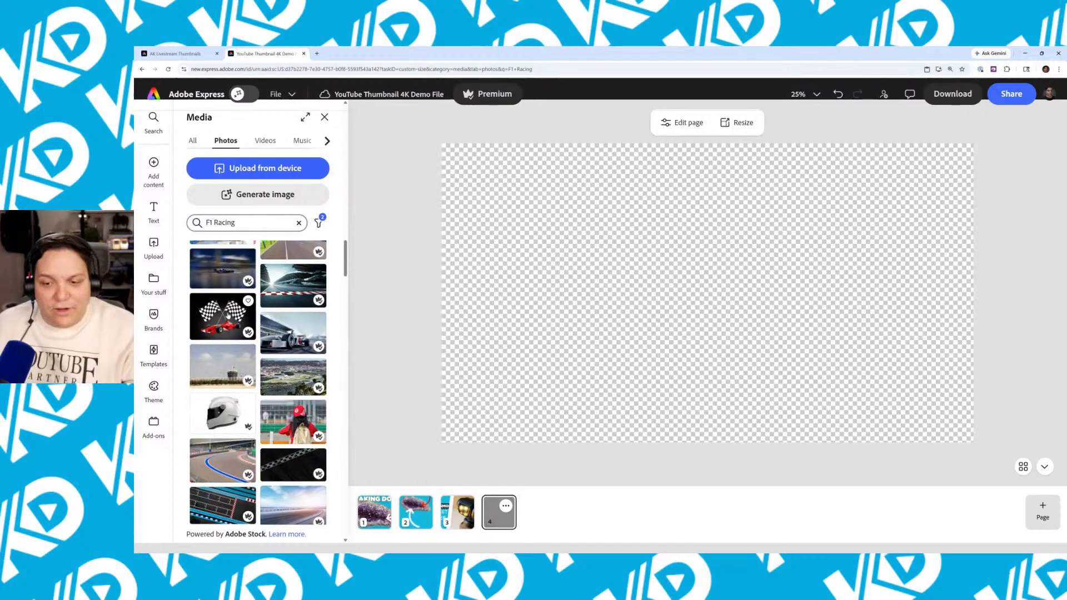
scroll(228, 315, "up", 15)
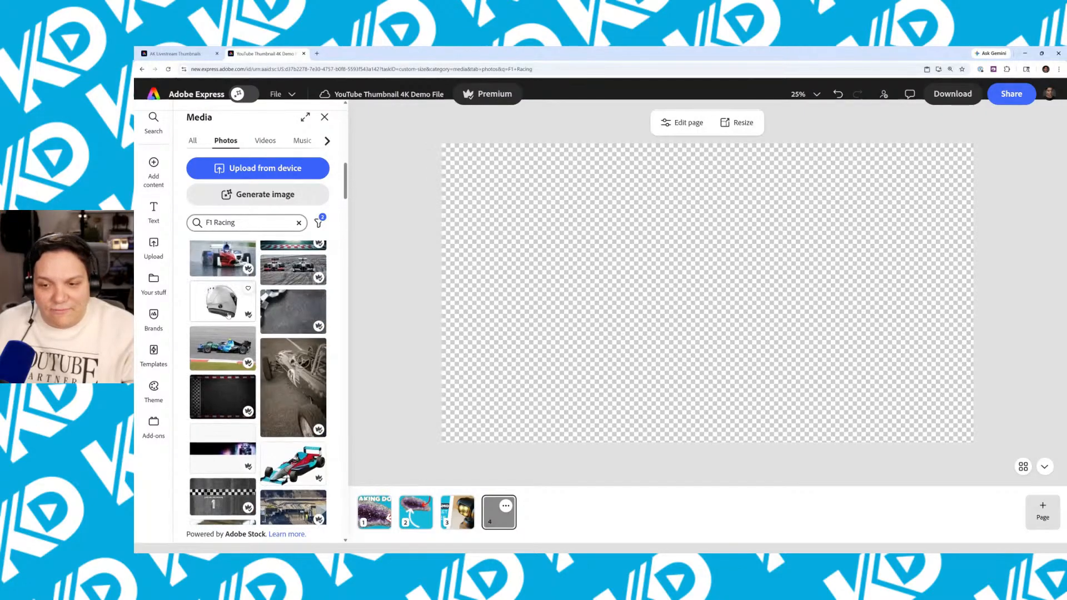
scroll(227, 315, "up", 8)
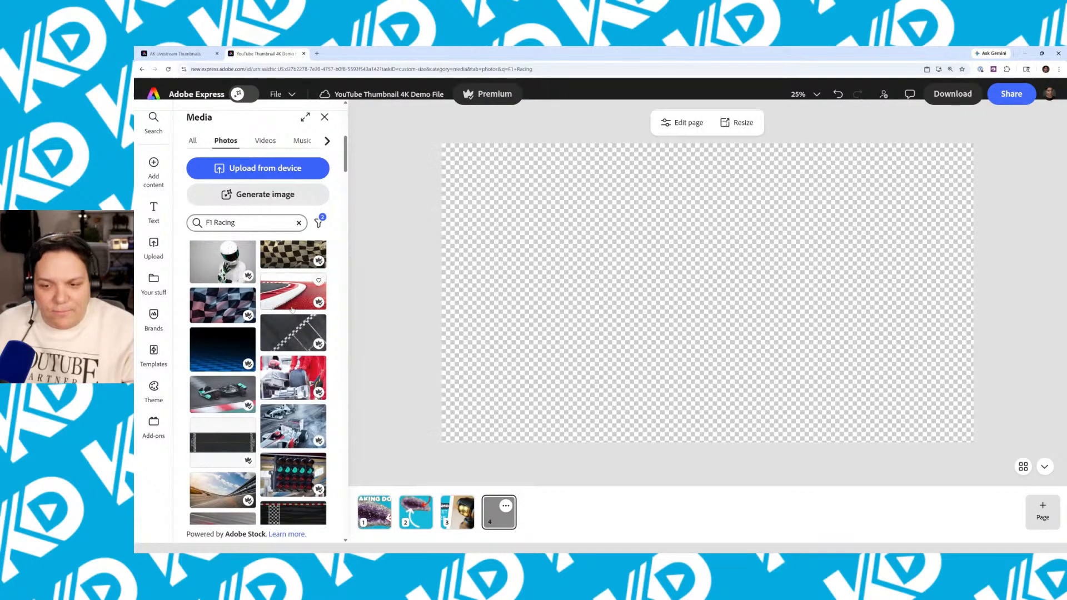
scroll(291, 310, "up", 6)
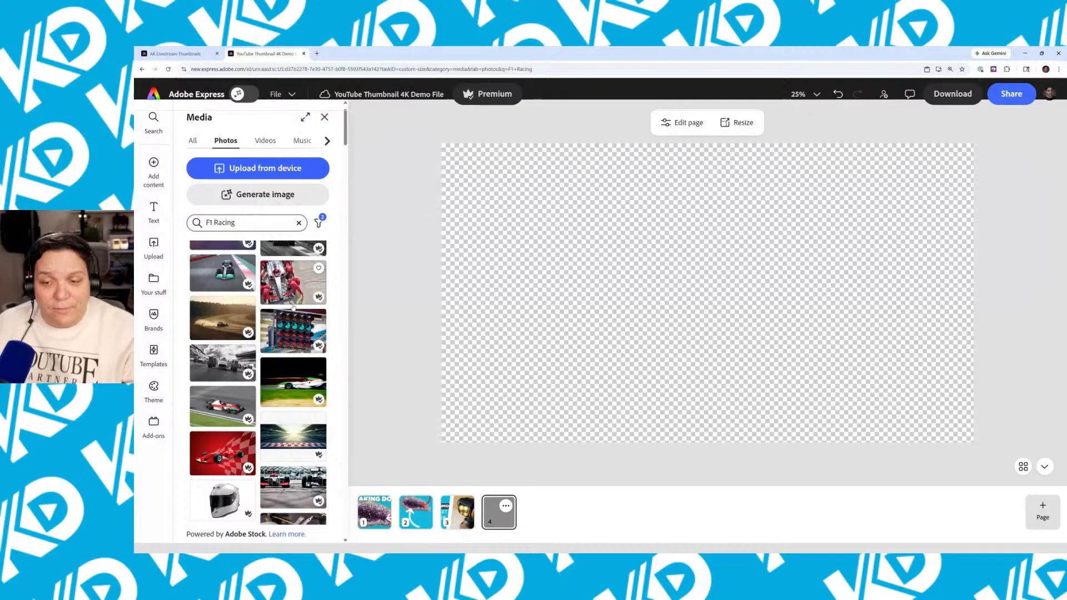
scroll(292, 307, "up", 1)
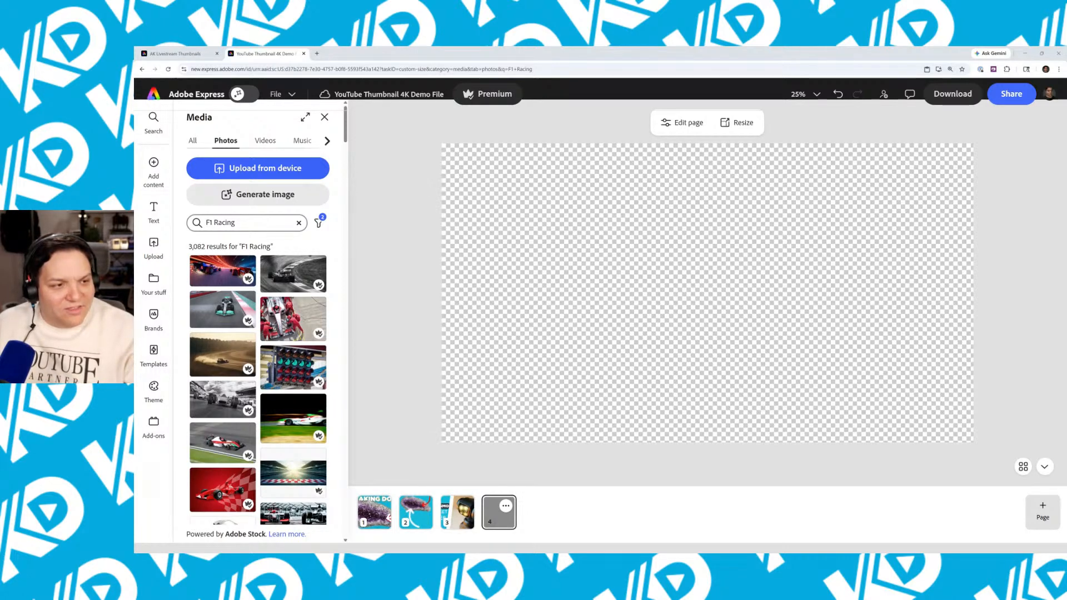
Replace the search term with 'McLaren' and browse the photo results
left_click(250, 223)
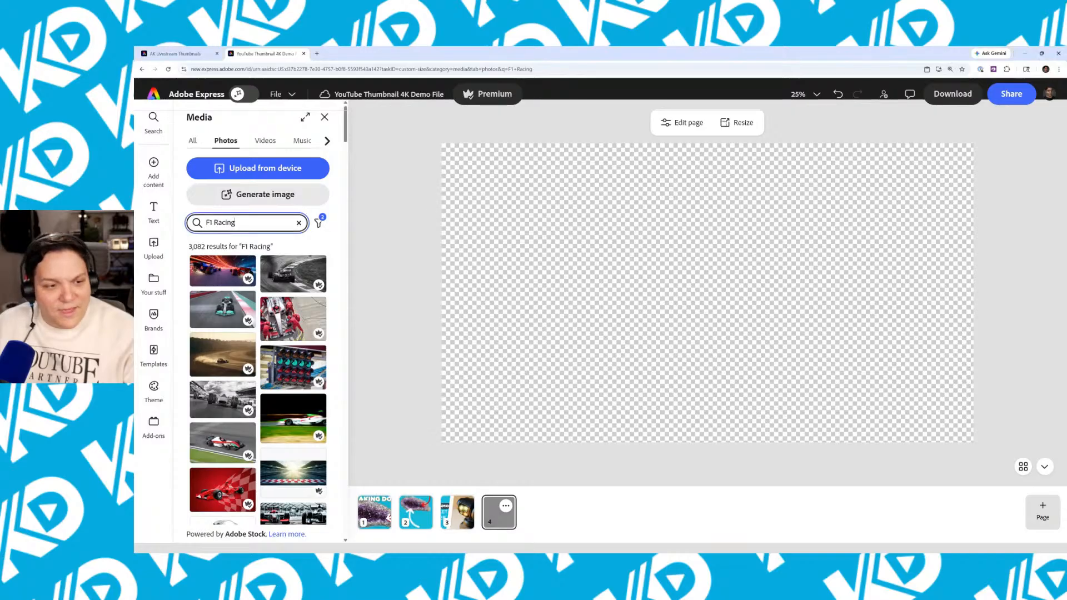
key("ctrl+a")
type("Mc")
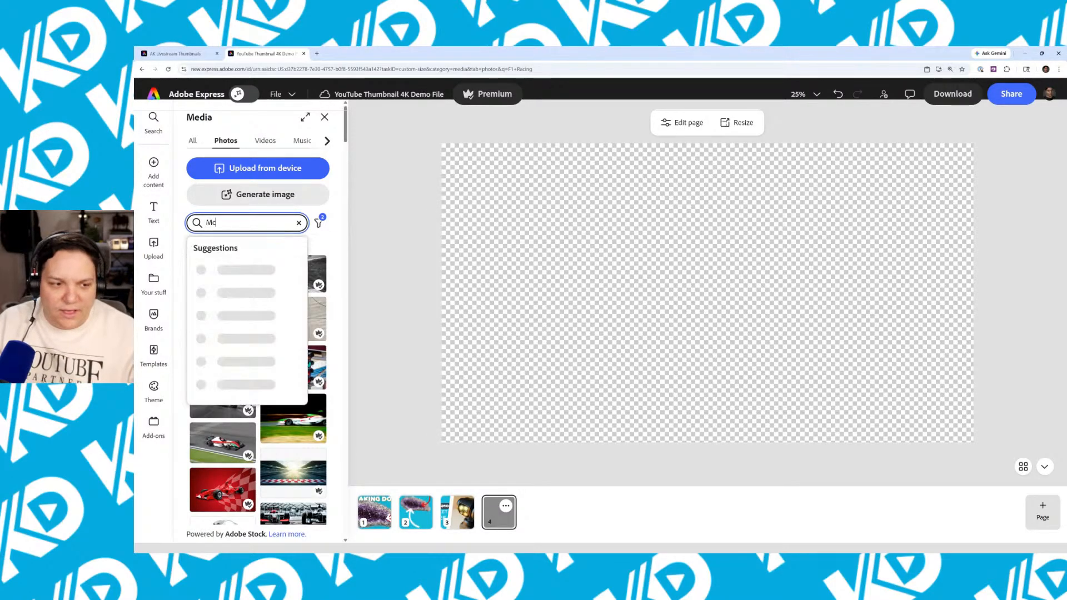
type("Laren")
key("Return")
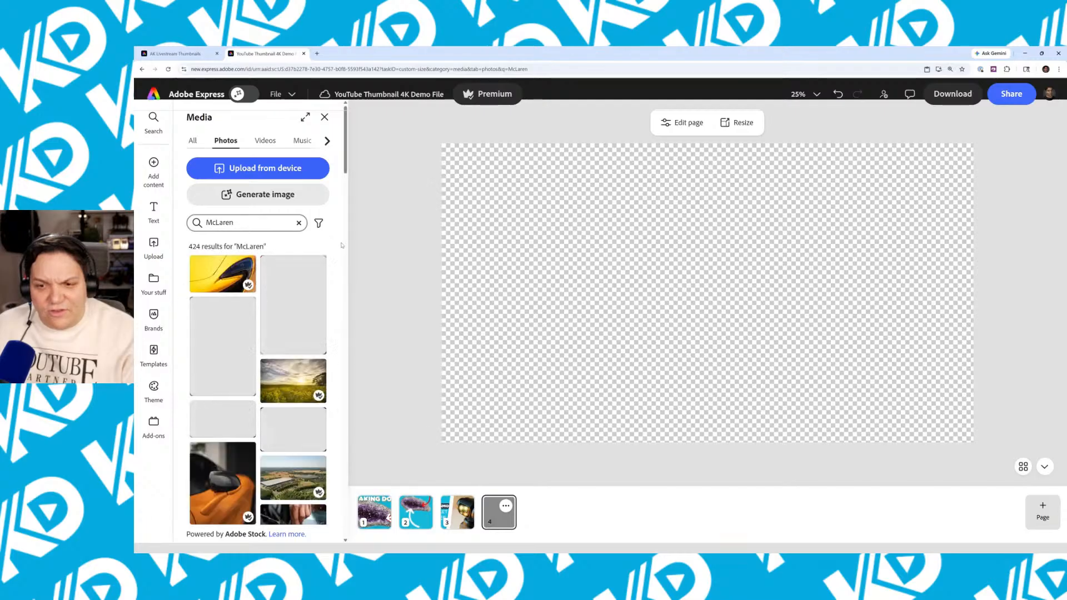
scroll(308, 288, "down", 8)
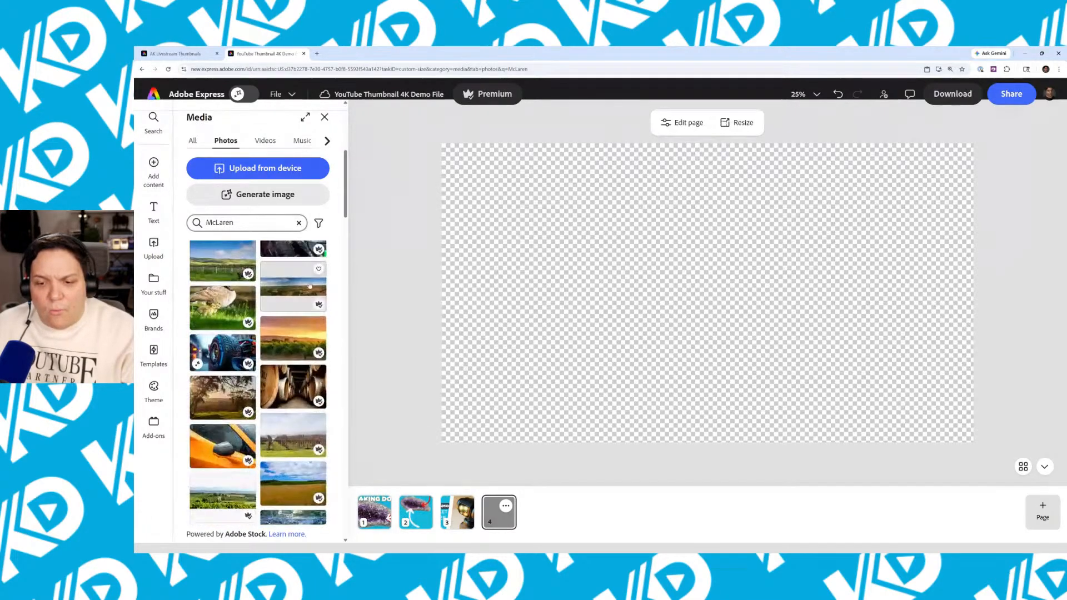
scroll(312, 282, "down", 10)
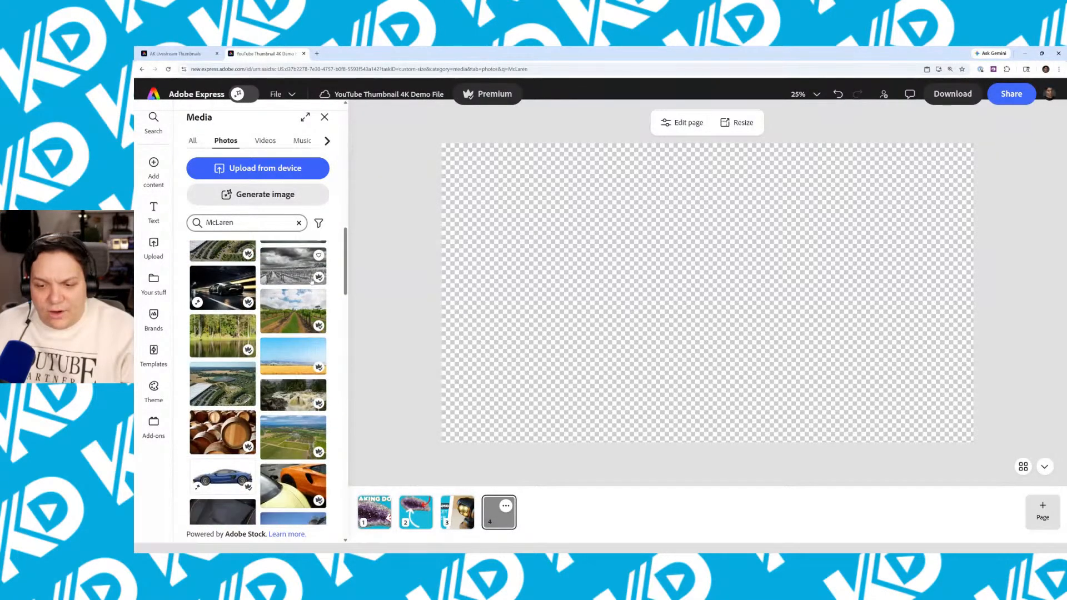
Filter McLaren results to Premium, excluding generative AI, browse them, and select the empty page
left_click(318, 222)
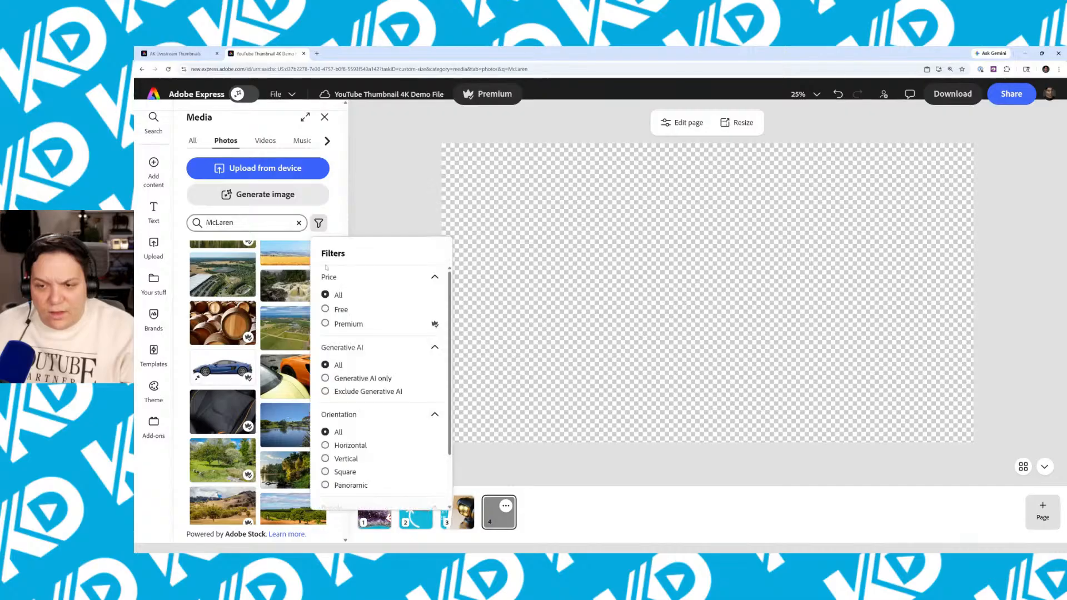
left_click(349, 324)
left_click(355, 391)
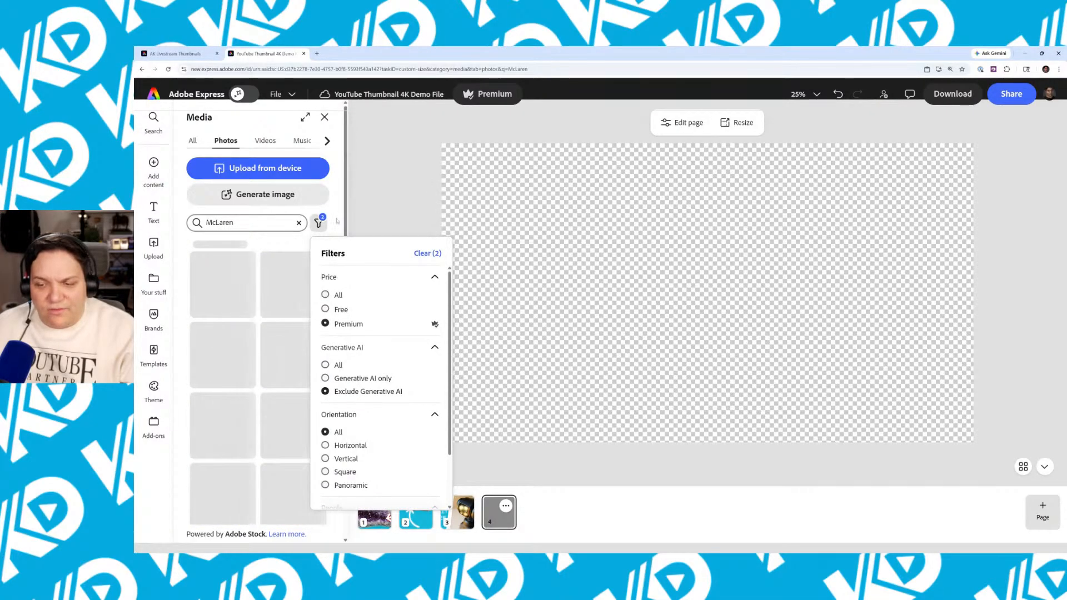
left_click(339, 213)
scroll(315, 286, "down", 5)
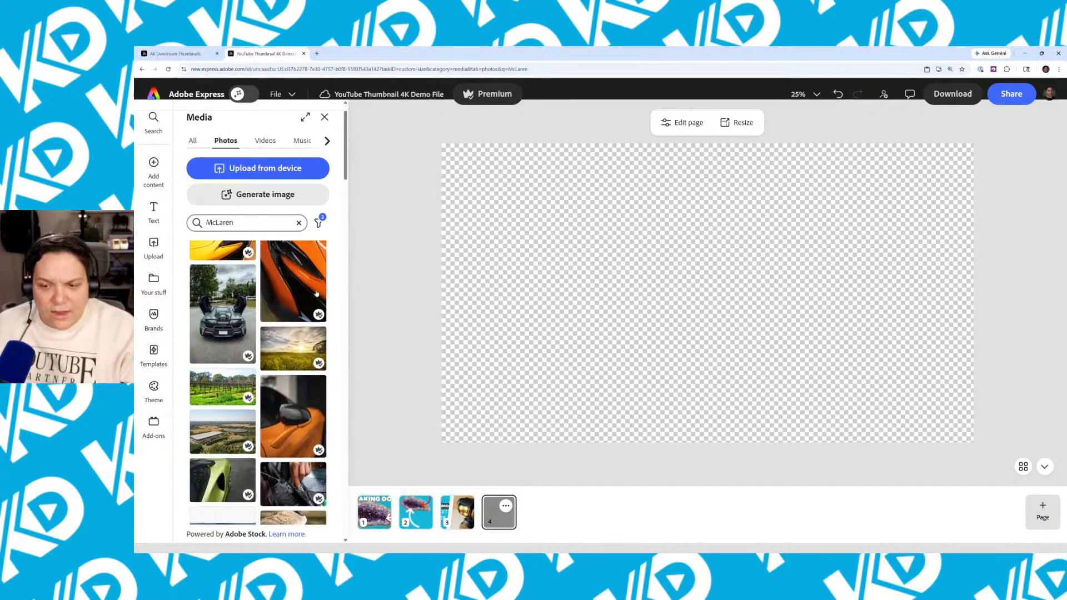
scroll(314, 289, "down", 10)
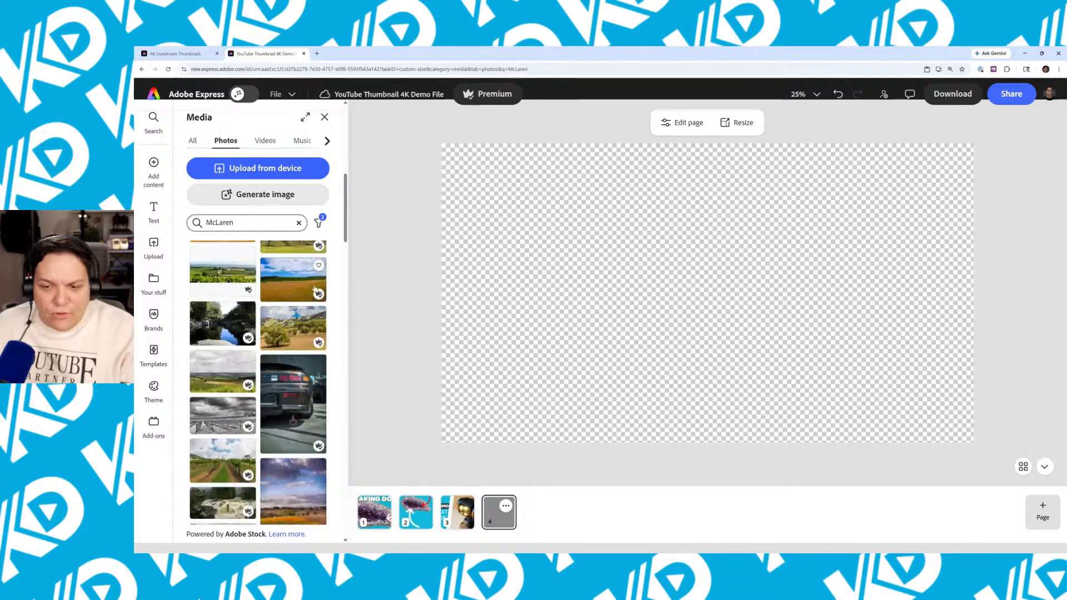
scroll(315, 289, "down", 10)
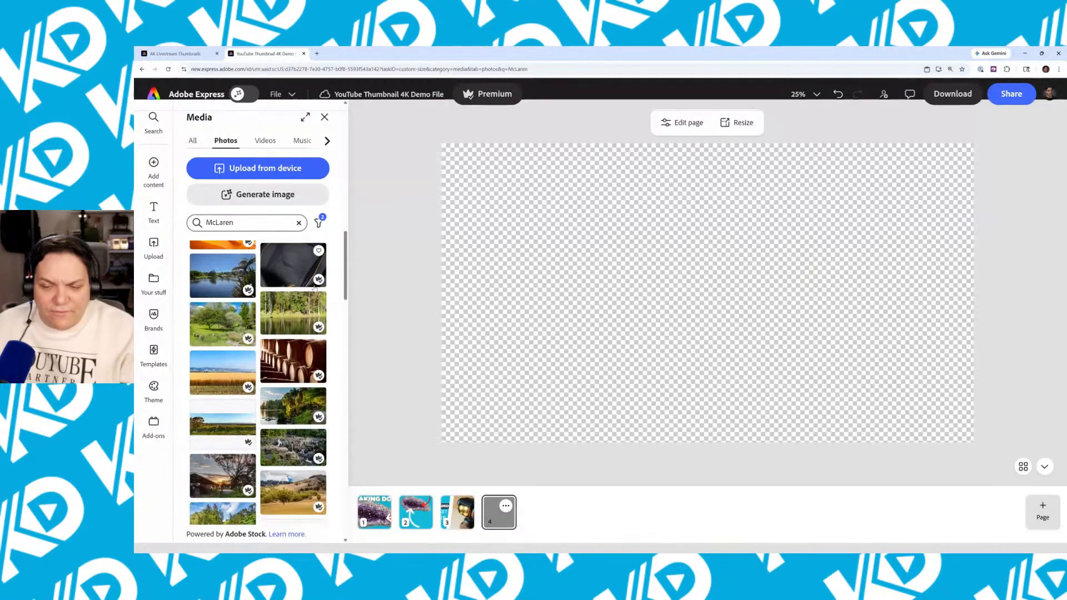
scroll(315, 288, "down", 10)
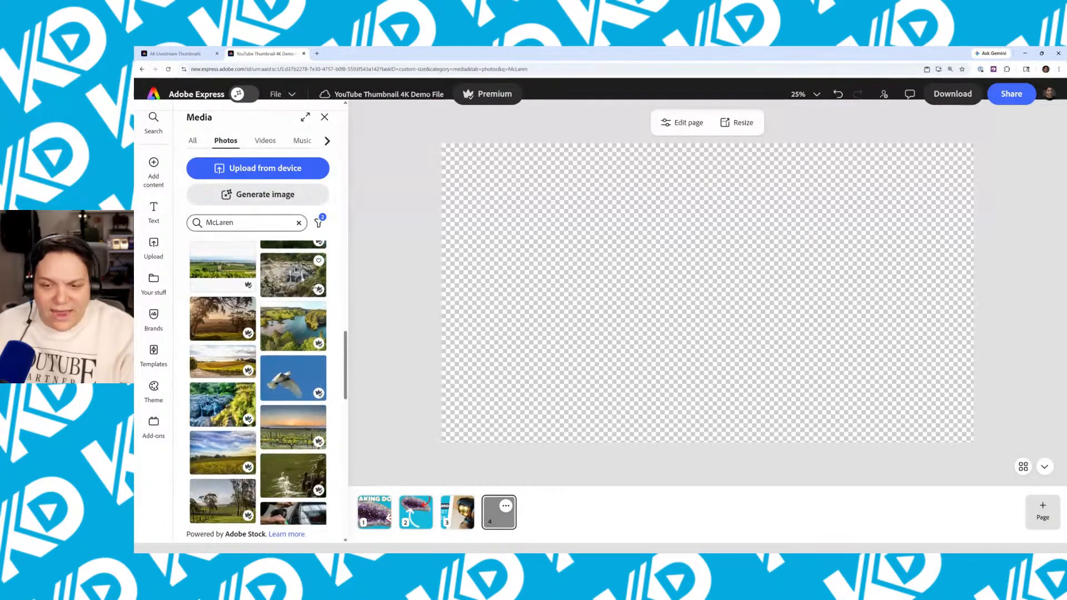
scroll(314, 288, "up", 15)
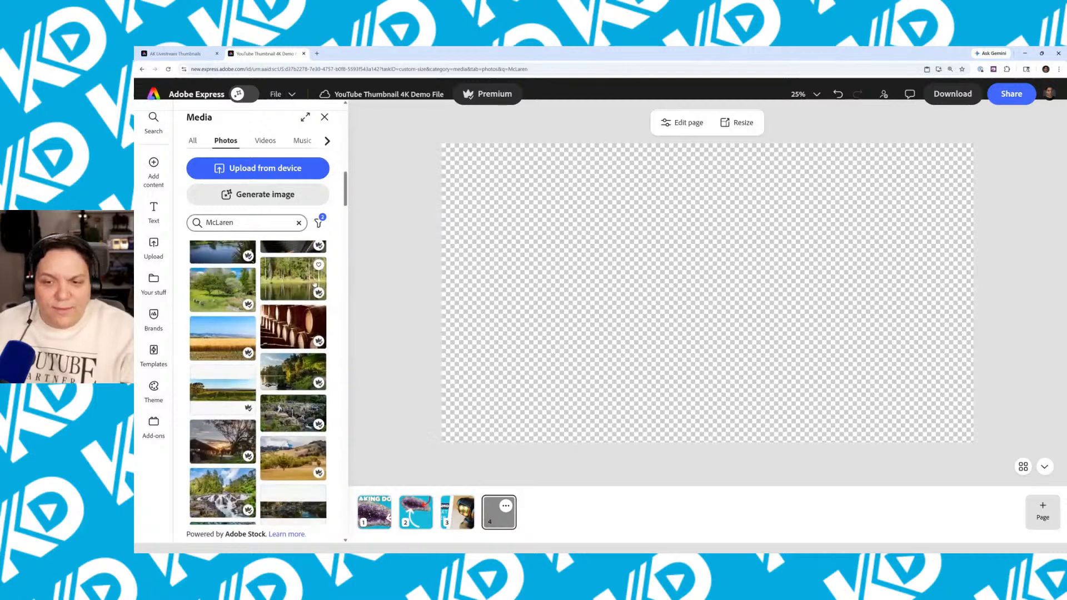
scroll(314, 288, "up", 10)
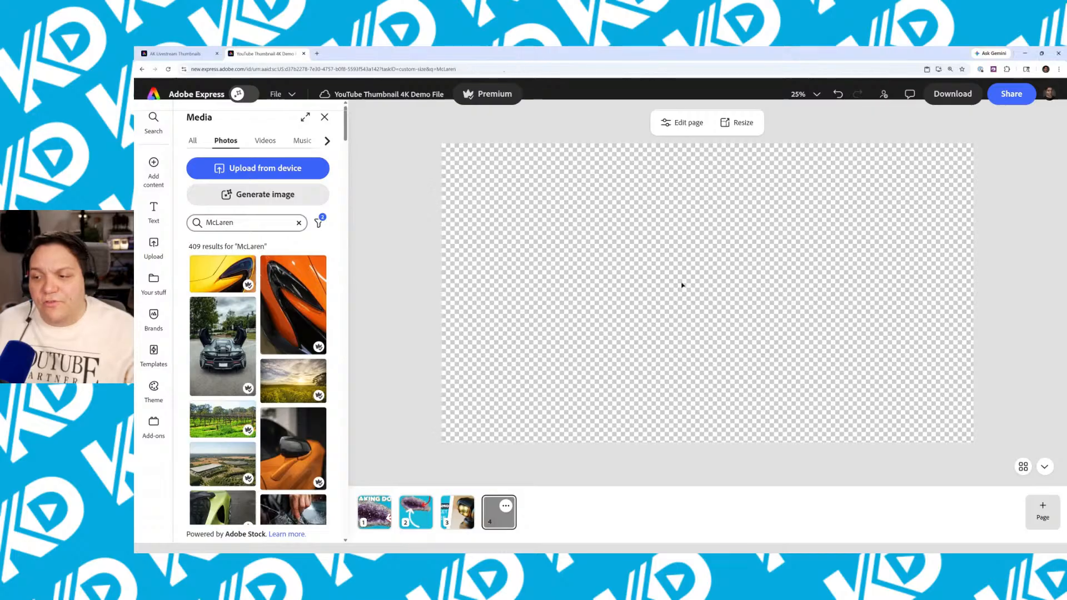
left_click(682, 286)
Paste the Ferrari image and stretch it from the top-left corner to cover the page
key("ctrl+v")
left_click_drag(698, 291, 609, 243)
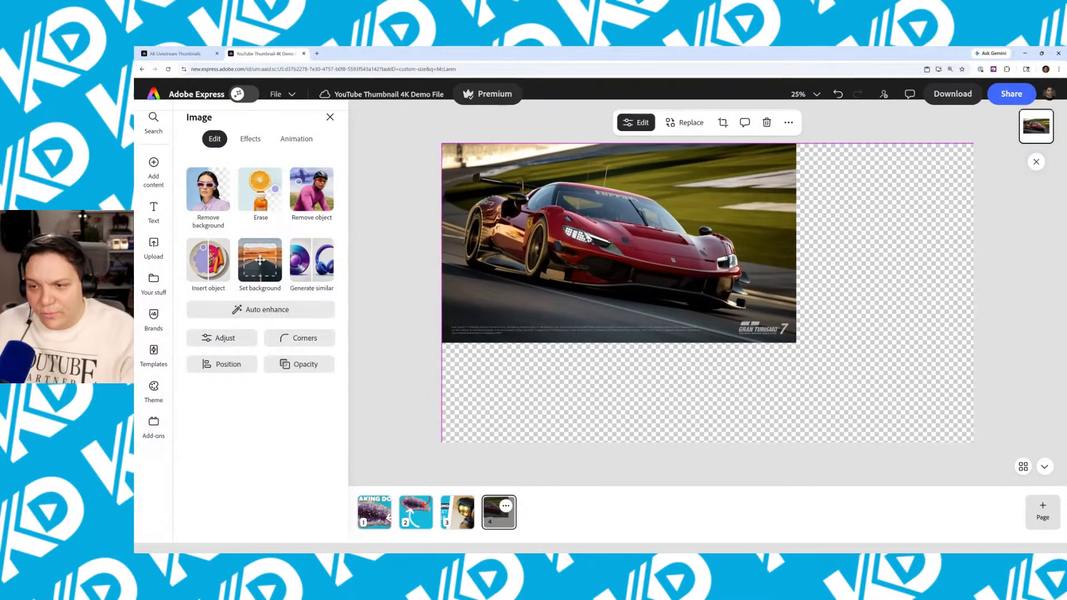
left_click_drag(798, 347, 1056, 496)
left_click_drag(884, 370, 860, 357)
left_click(153, 167)
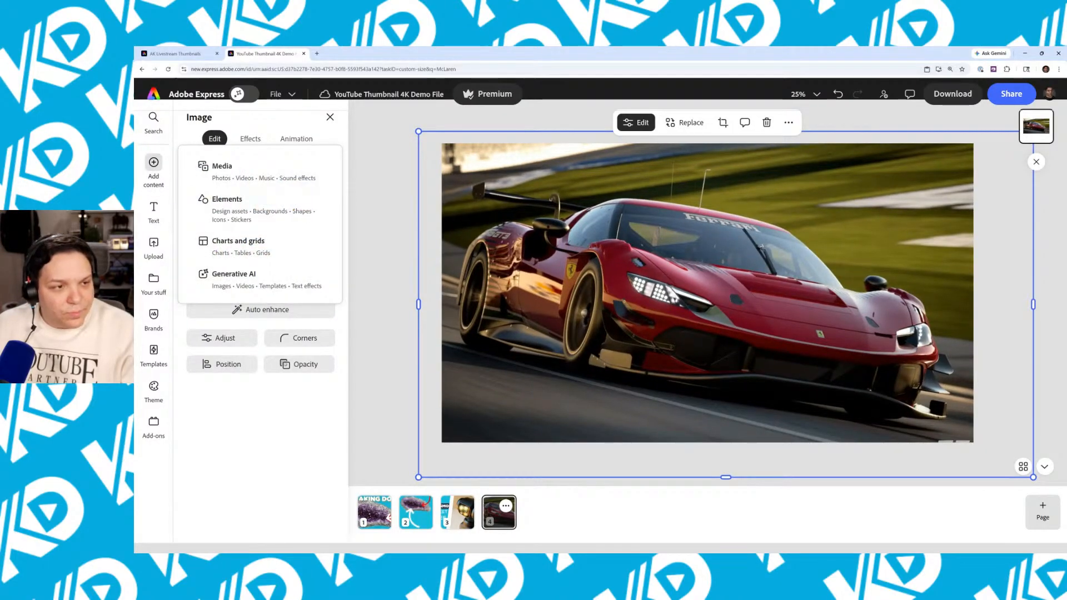
left_click(381, 326)
left_click(493, 325)
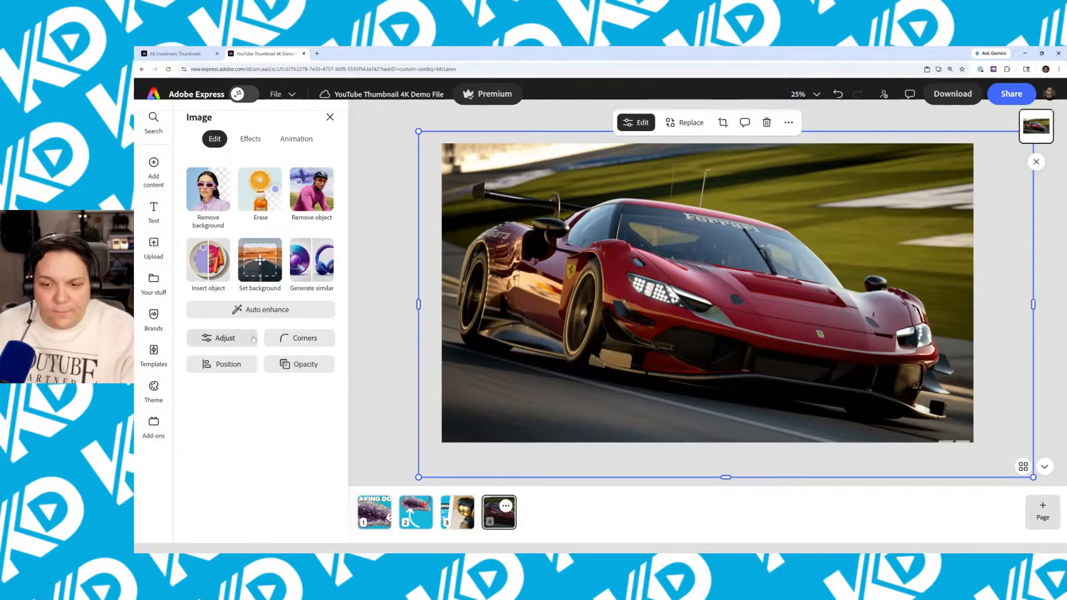
Adjust the Ferrari photo: contrast 24, brightness 49, saturation 40, warmth −16, sharpen 17
left_click(225, 339)
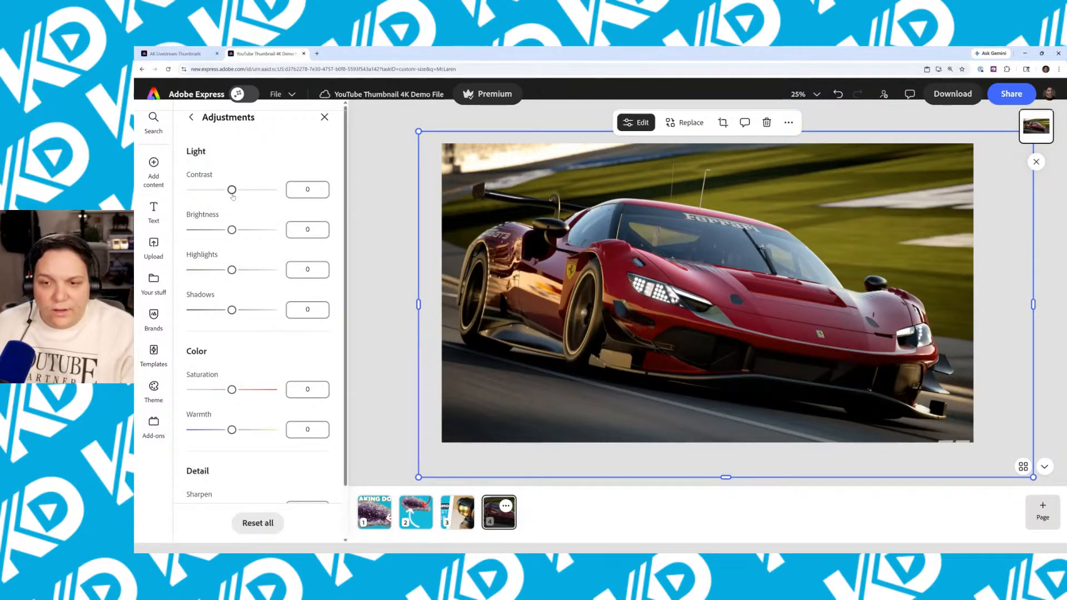
left_click_drag(238, 195, 239, 196)
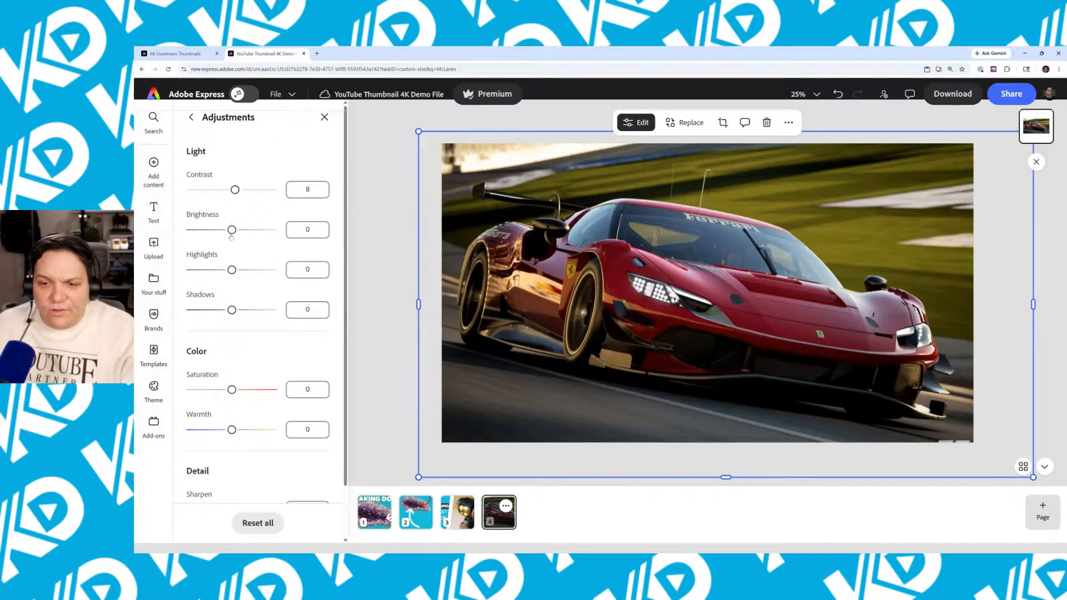
left_click_drag(236, 235, 255, 239)
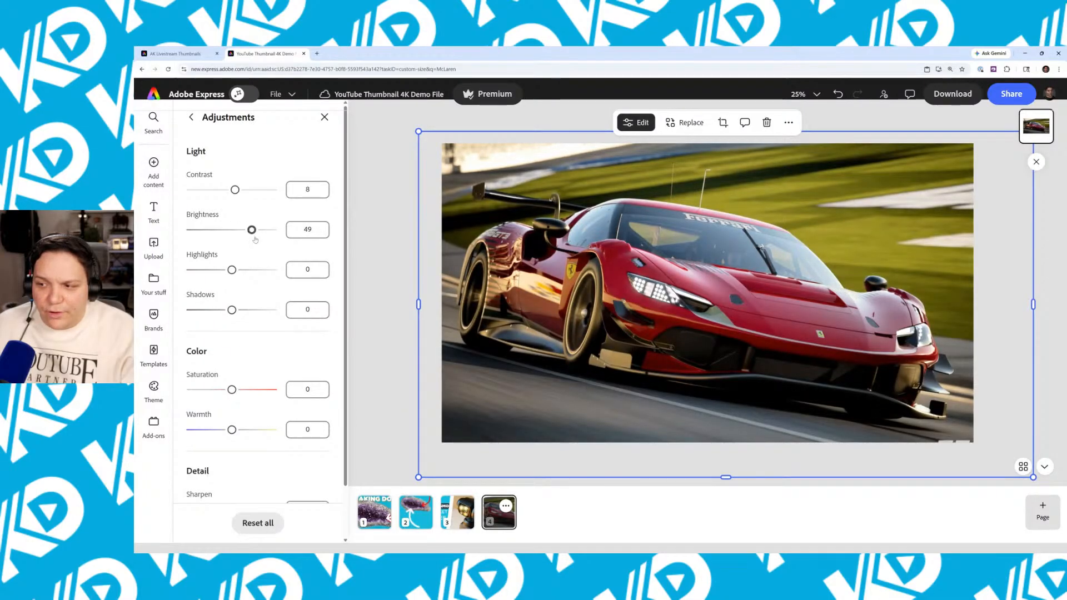
left_click_drag(236, 189, 243, 190)
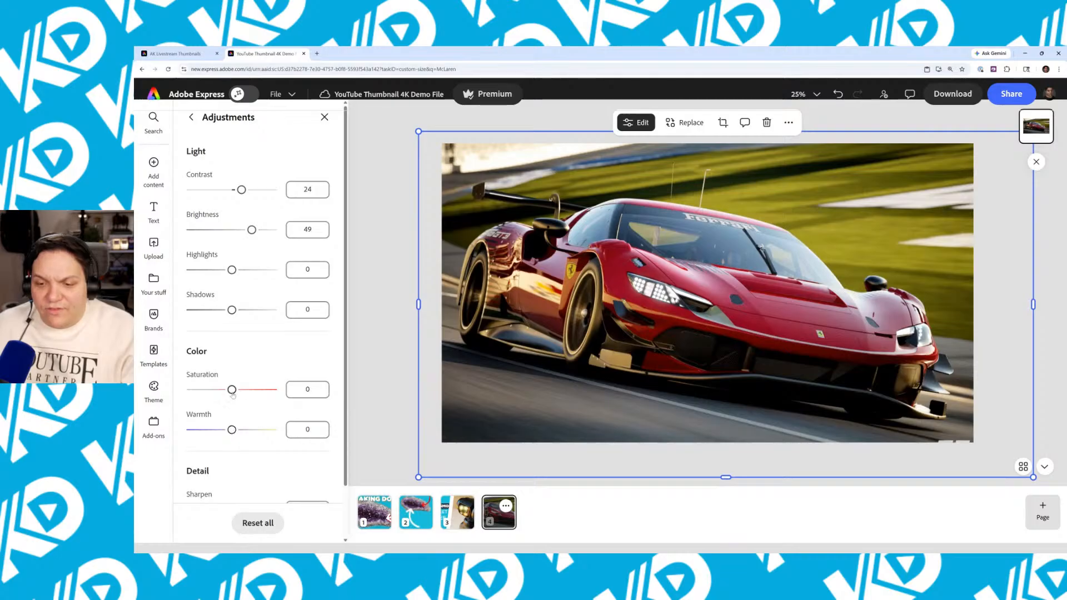
mouse_move(232, 389)
left_mouse_down()
mouse_move(290, 399)
mouse_move(251, 392)
left_mouse_up()
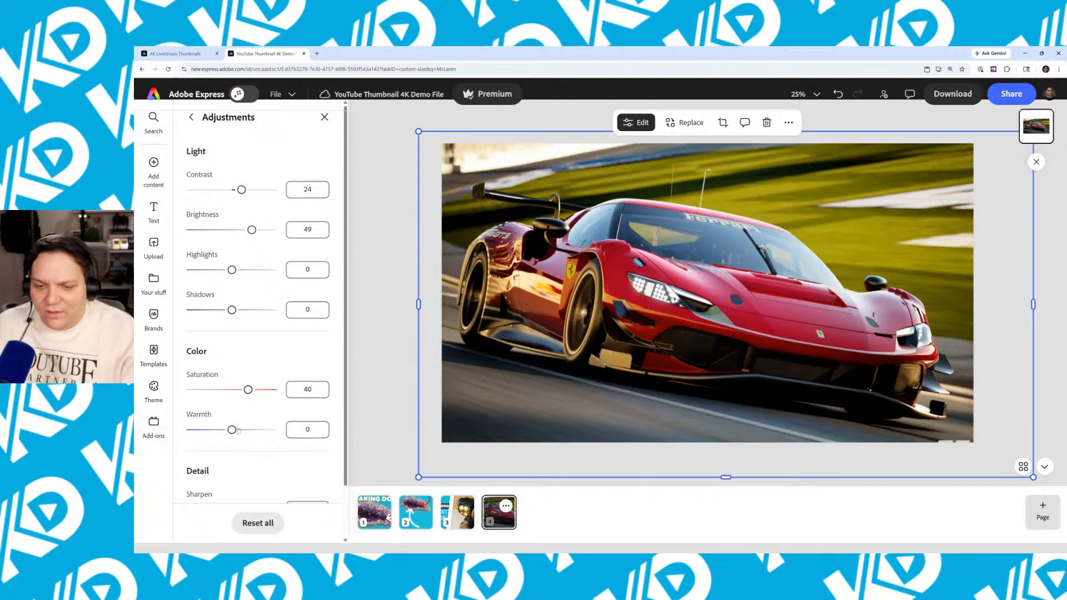
left_click_drag(233, 432, 226, 433)
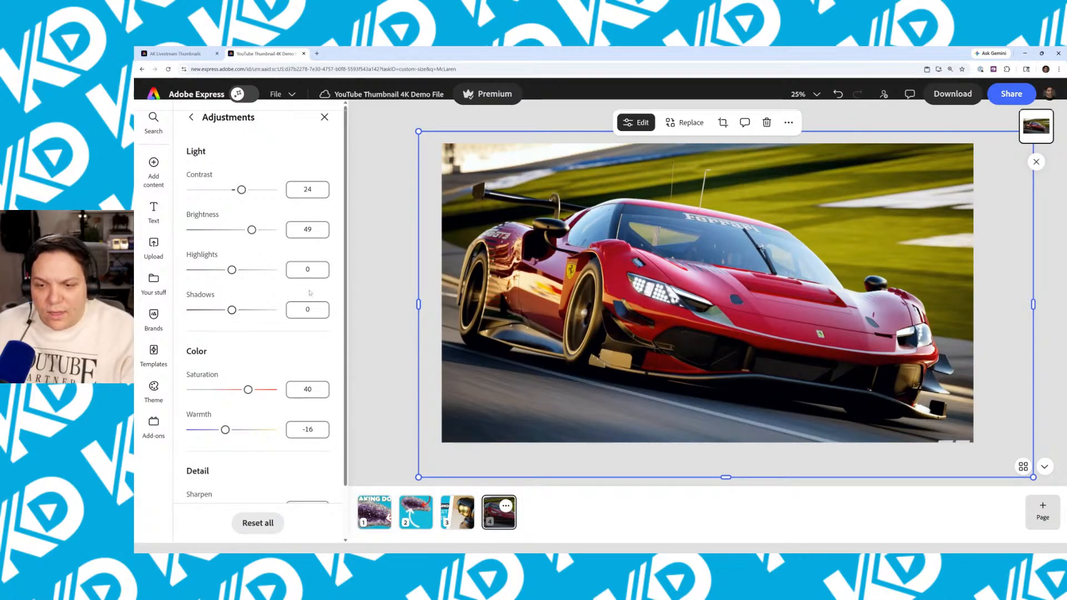
scroll(282, 379, "down", 2)
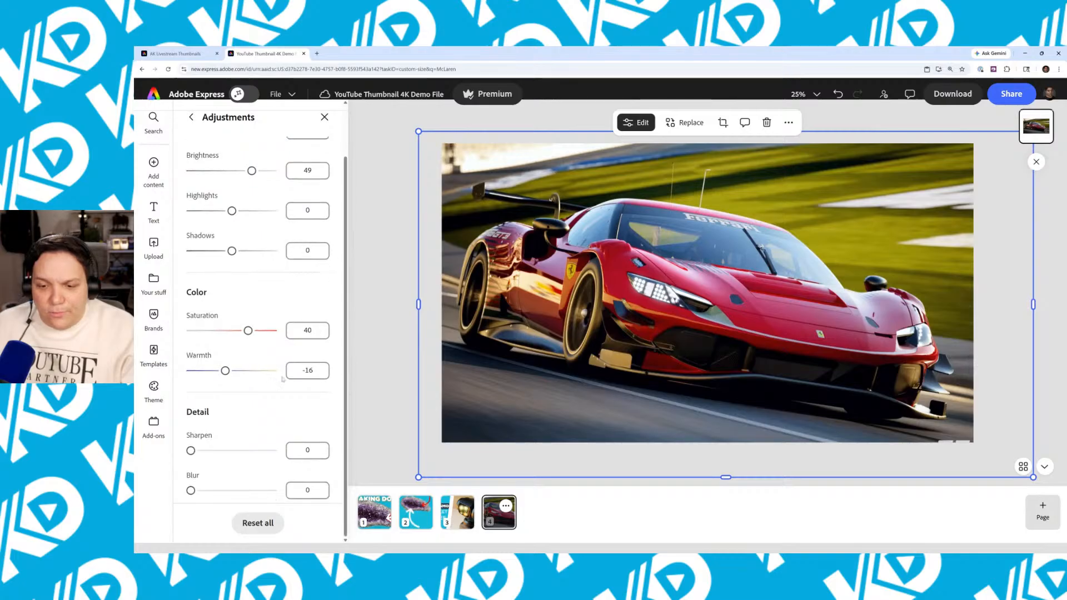
mouse_move(192, 451)
left_mouse_down()
mouse_move(325, 461)
mouse_move(190, 451)
mouse_move(321, 463)
mouse_move(204, 457)
left_mouse_up()
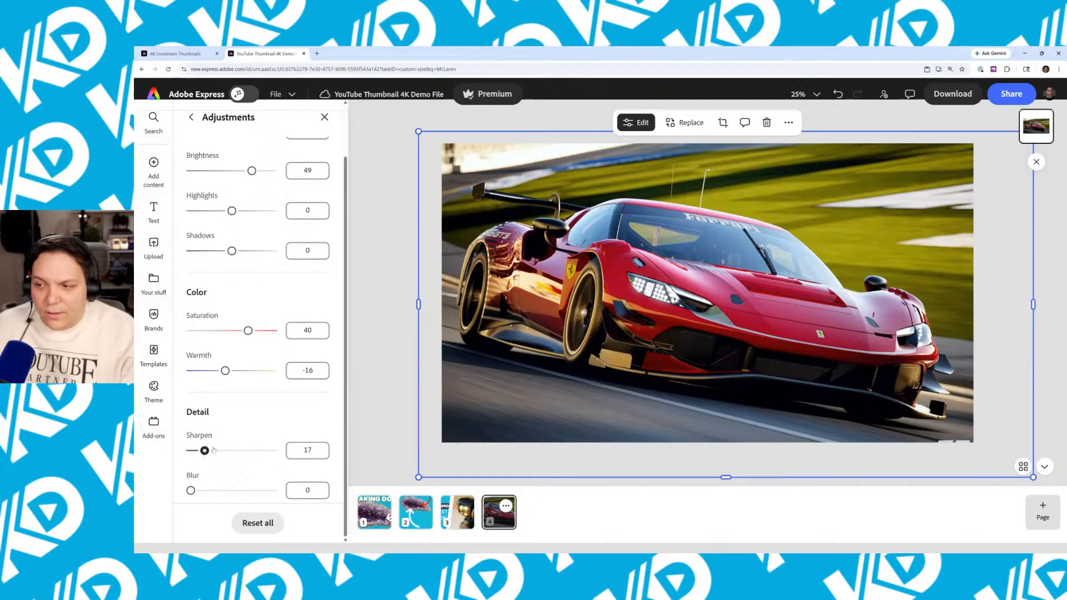
left_click(372, 325)
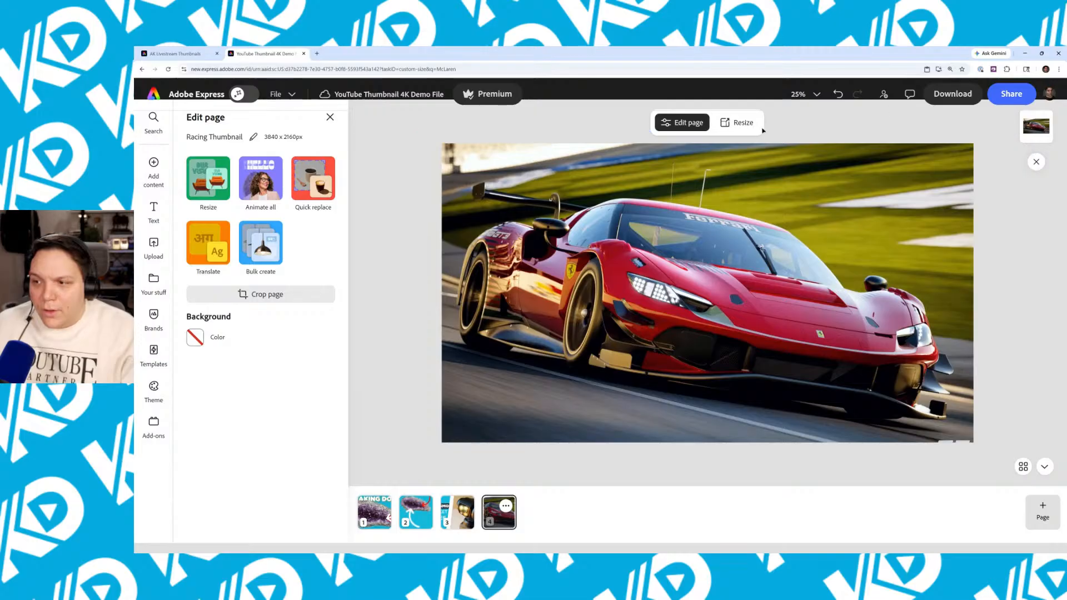
Duplicate the Ferrari image, remove the duplicate's background, and align the car cut-out over the original
right_click(746, 279)
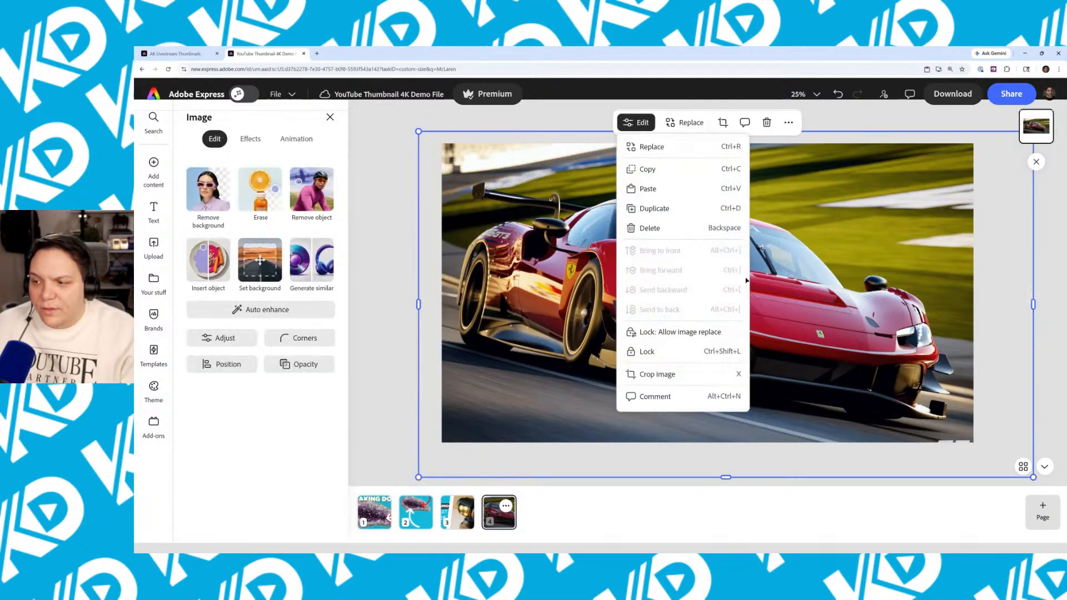
left_click(683, 217)
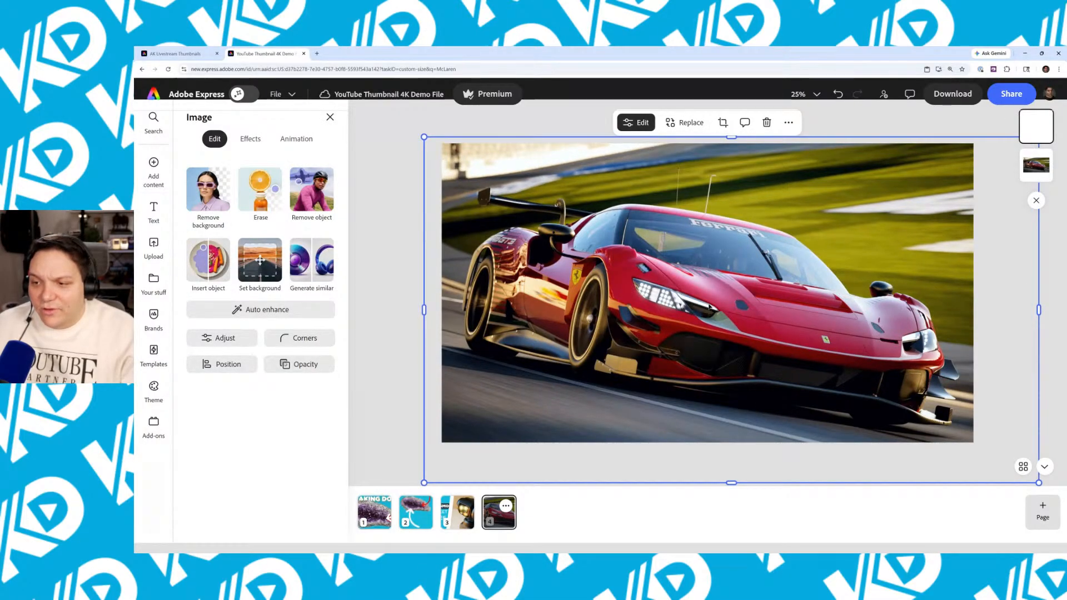
left_click_drag(706, 301, 701, 296)
left_click(216, 202)
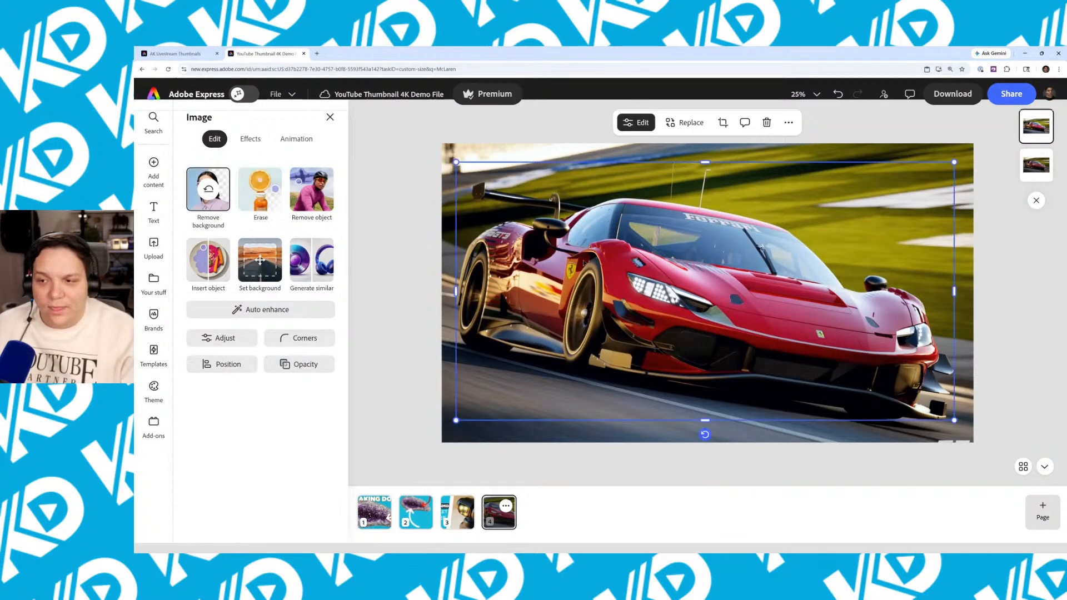
mouse_move(593, 265)
left_mouse_down()
mouse_move(674, 272)
mouse_move(594, 265)
left_mouse_up()
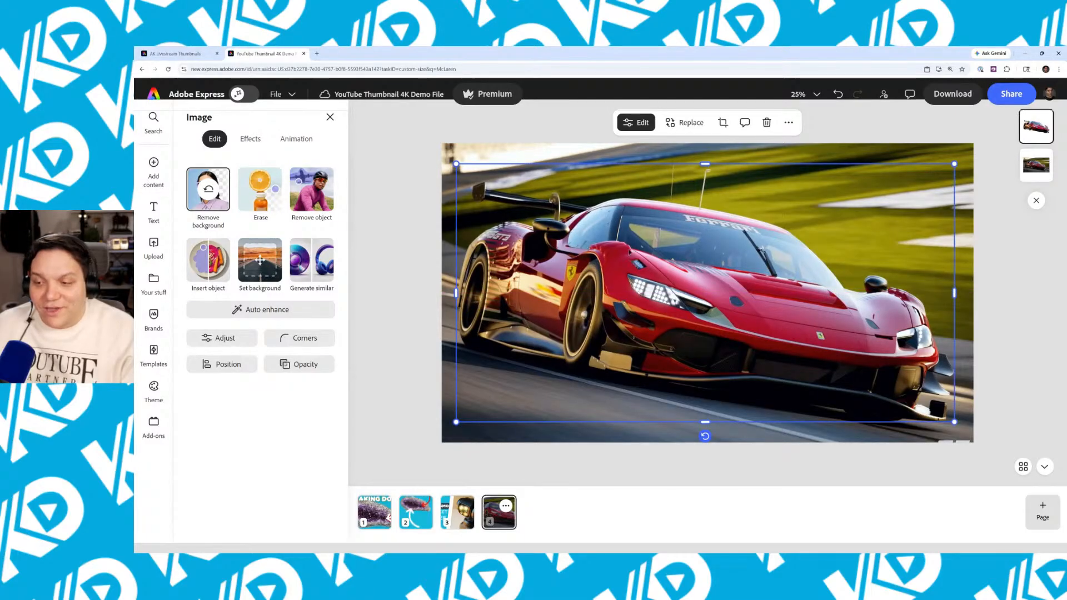
left_click(412, 247)
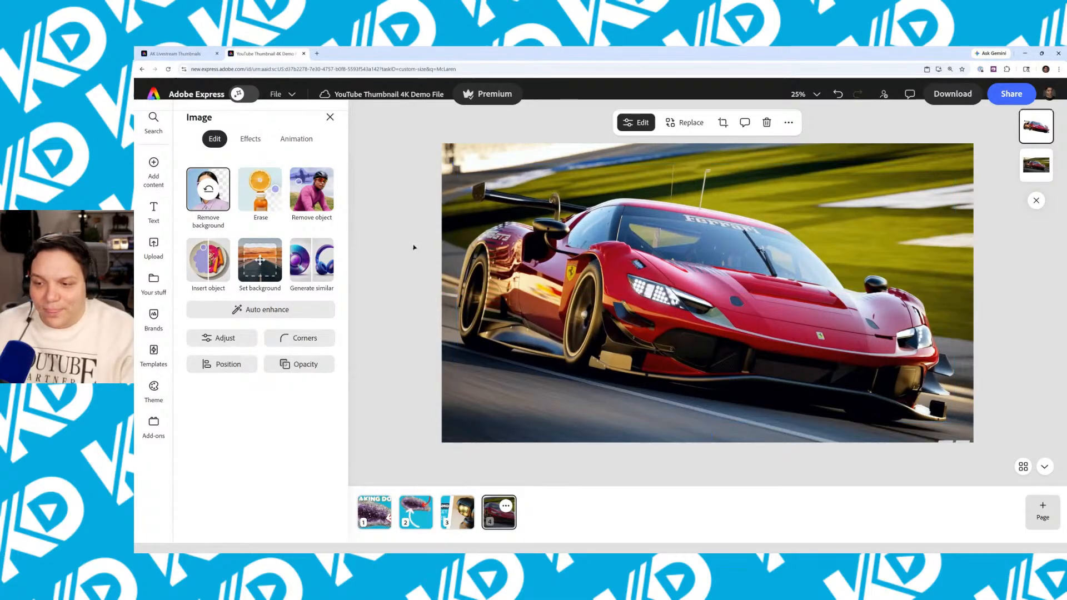
Select the racetrack background image and open its Adjust settings down to the Detail sliders
left_click(1036, 165)
left_click(223, 364)
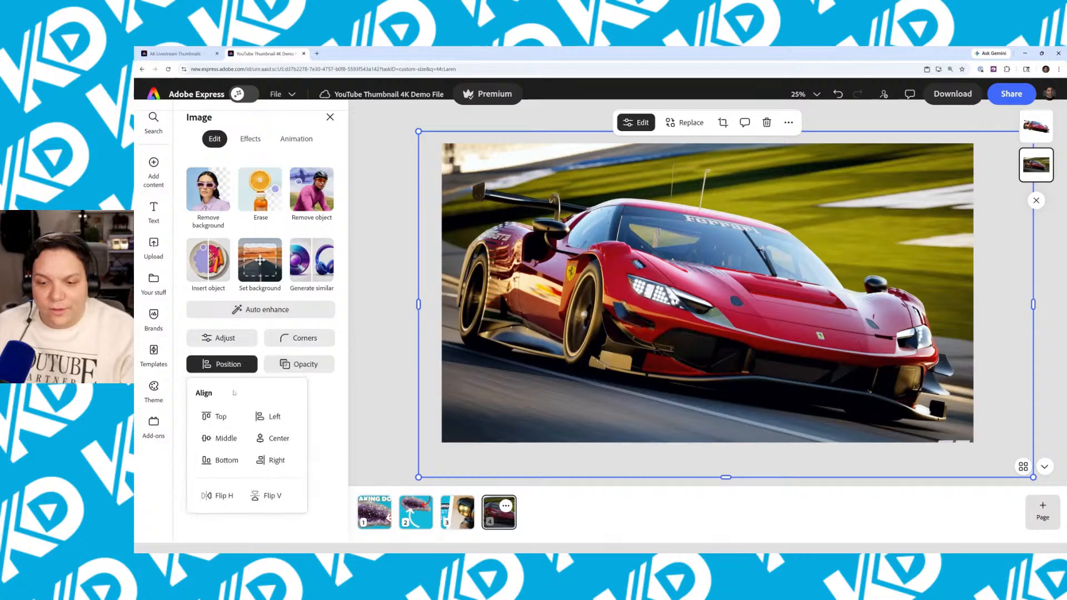
key("Escape")
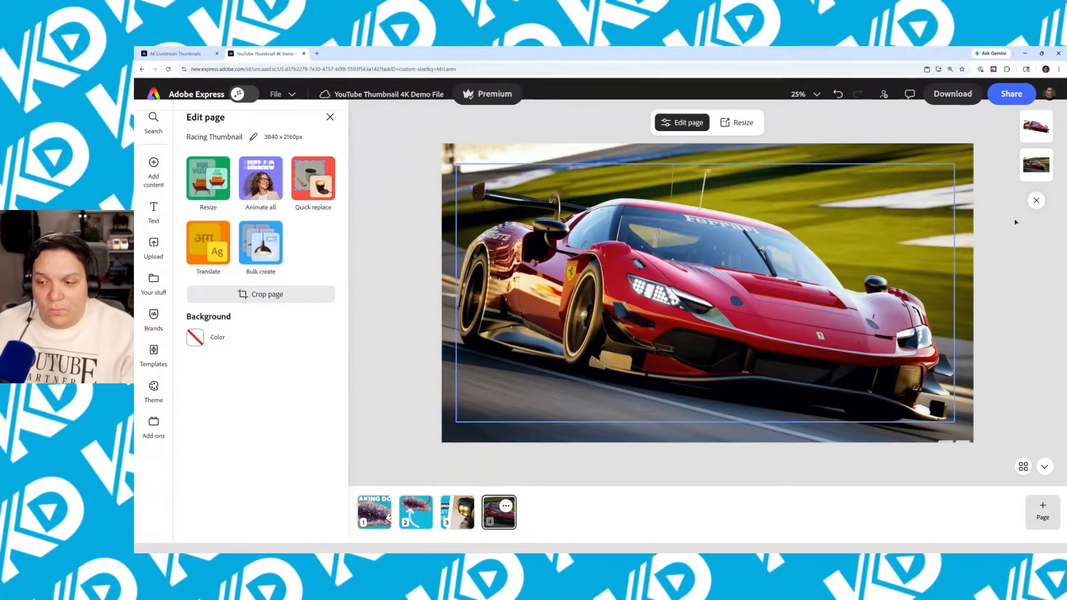
left_click(1037, 166)
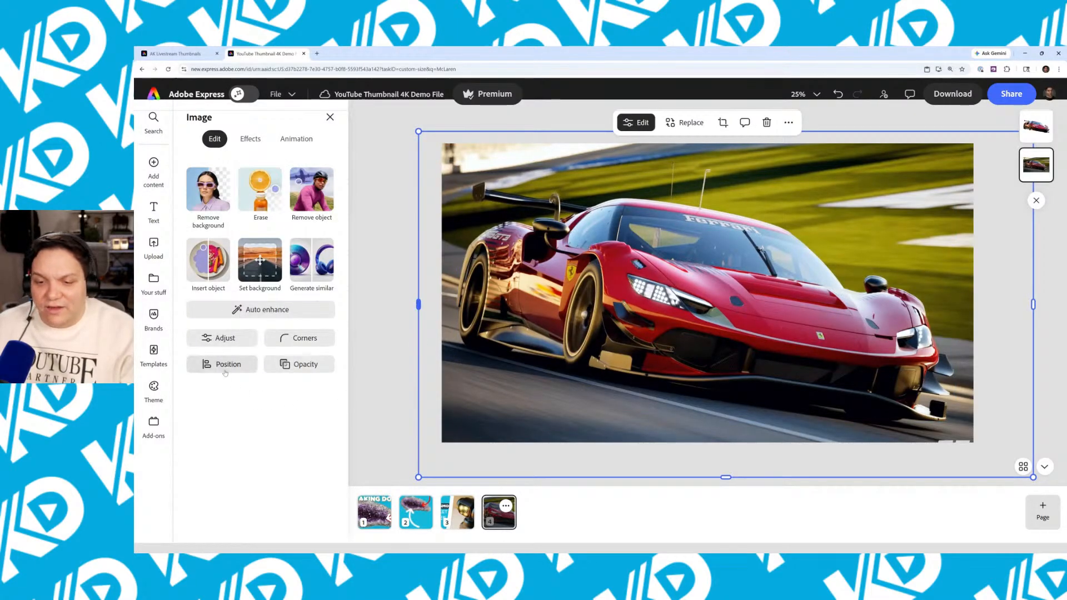
left_click(221, 338)
scroll(279, 439, "down", 1)
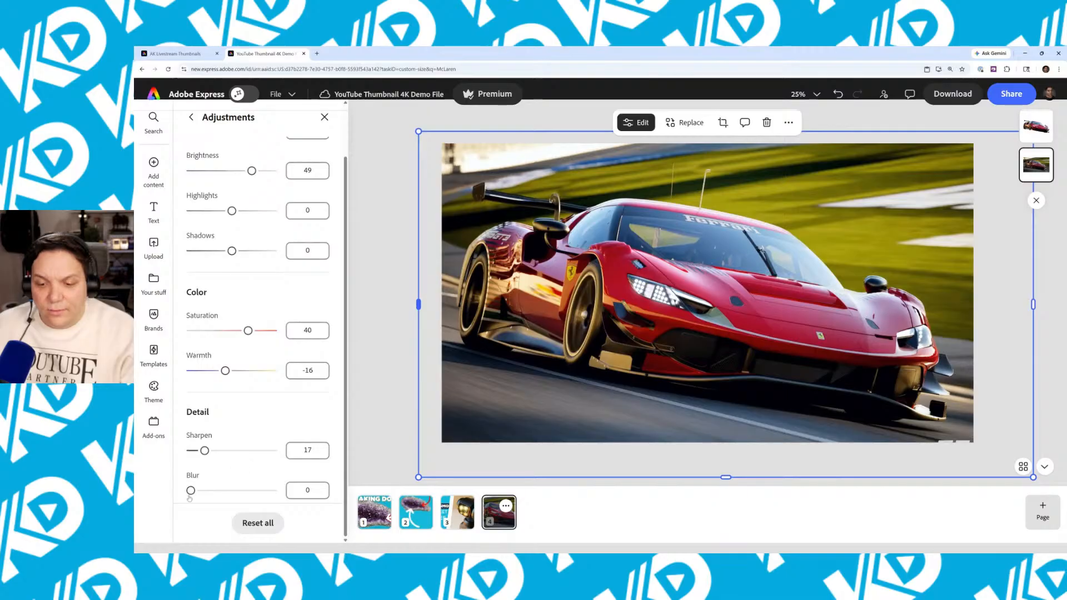
Set the racetrack photo's Blur to 84, then select the Ferrari layer
left_click_drag(191, 491, 263, 491)
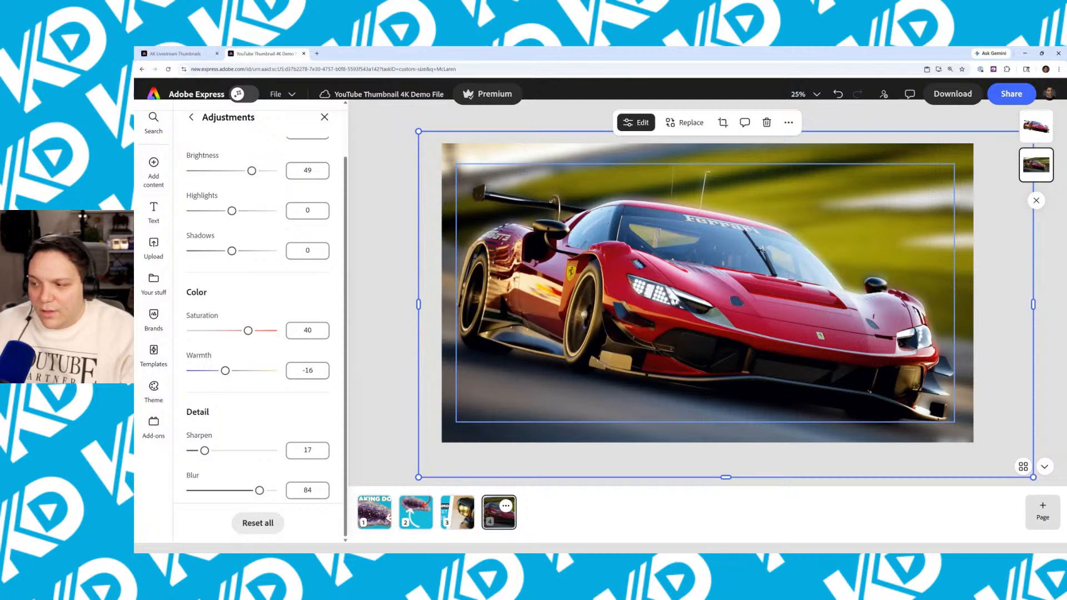
left_click_drag(897, 329, 898, 330)
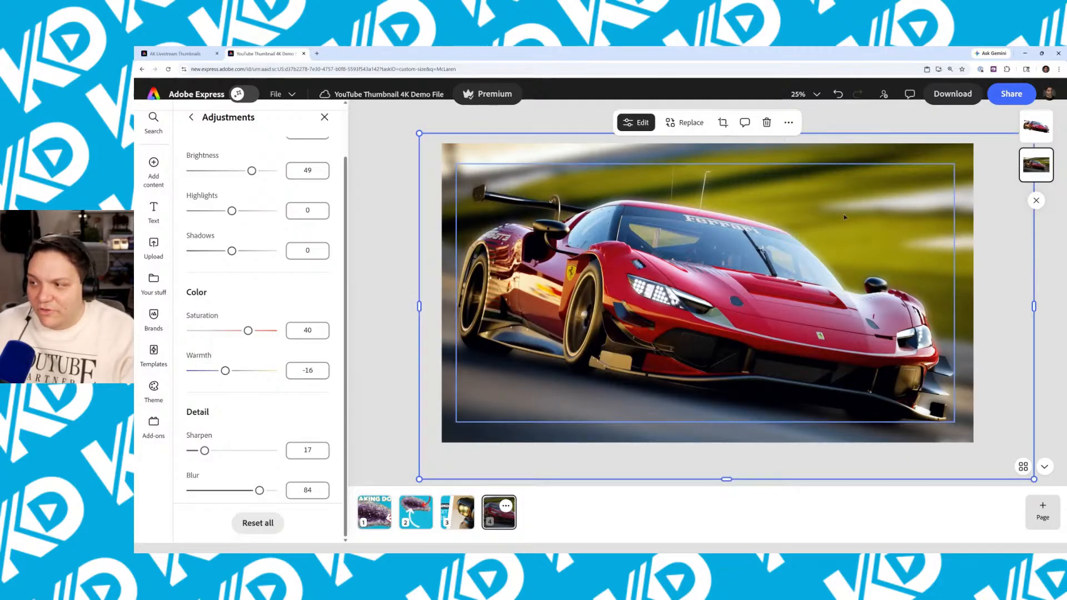
left_click(1030, 126)
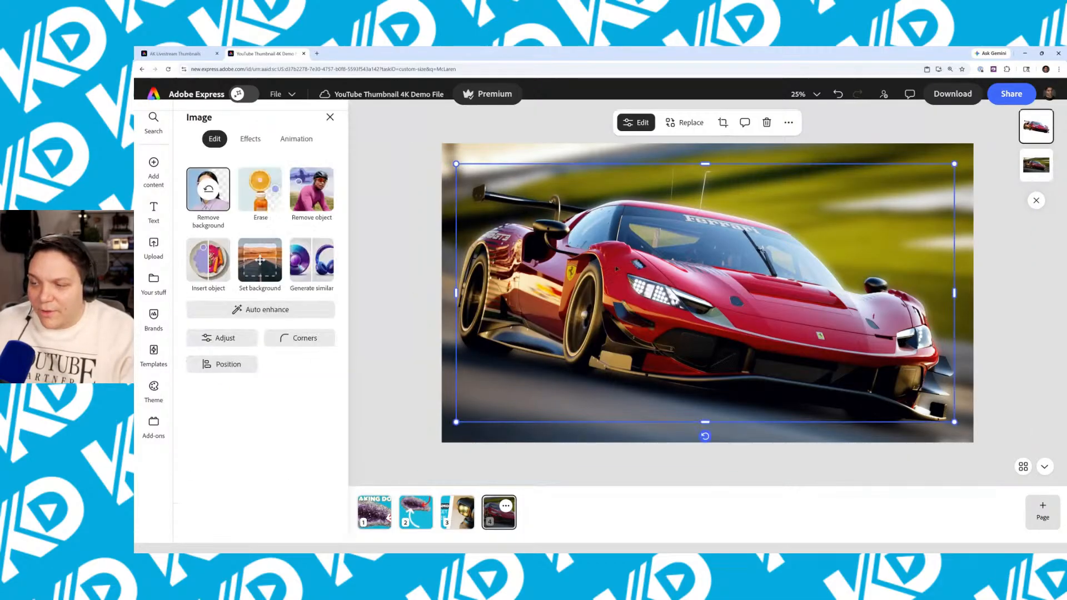
Apply a custom shadow to the Ferrari cut-out and make its colour white
left_click(250, 138)
scroll(308, 484, "down", 2)
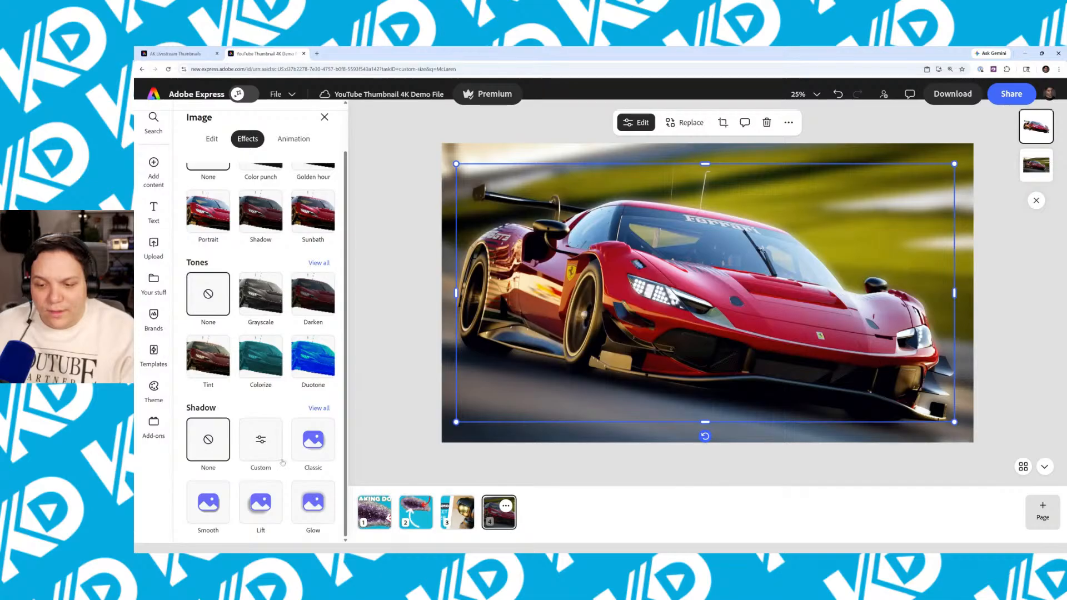
left_click(302, 448)
left_click(259, 449)
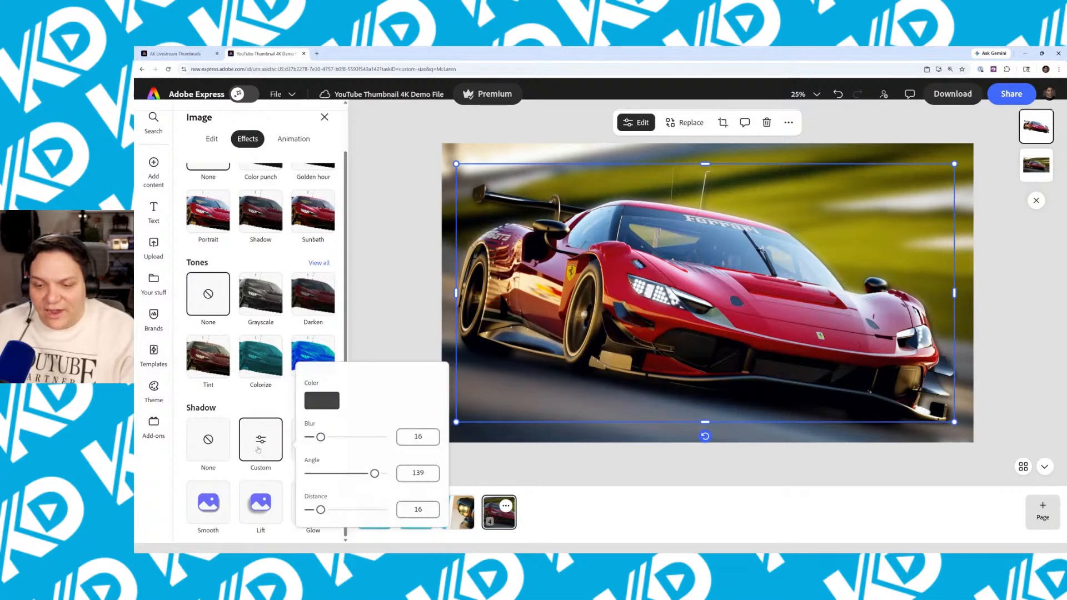
left_click(321, 400)
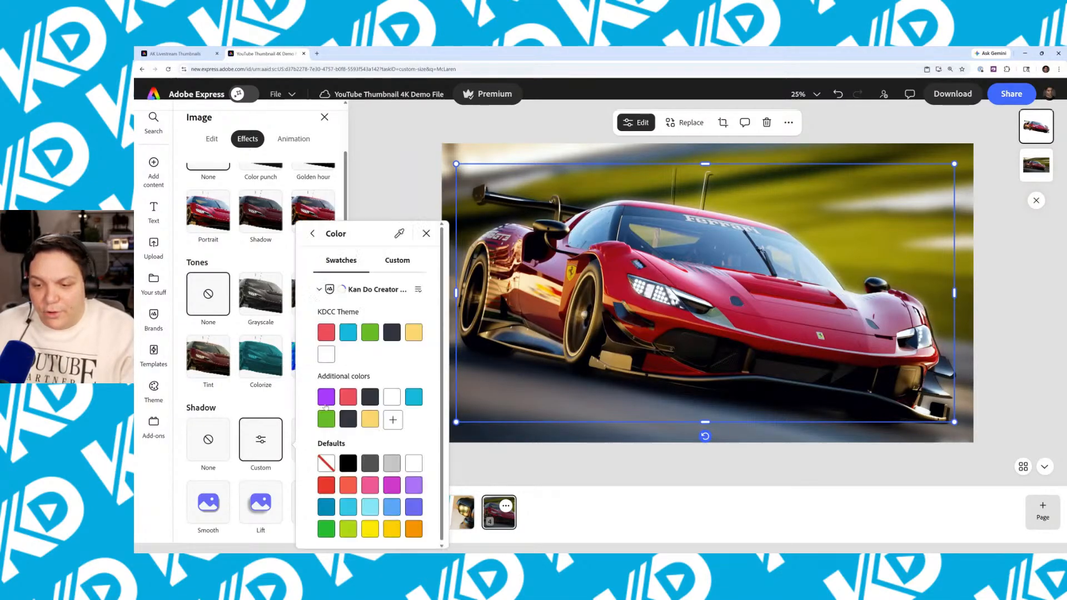
left_click(328, 355)
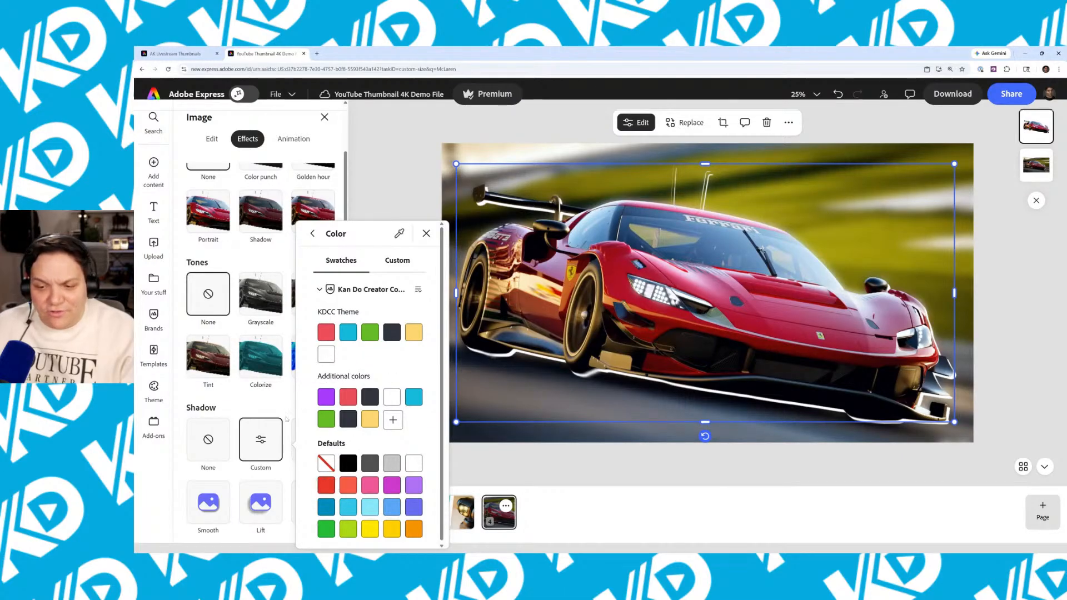
left_click(384, 264)
left_click(346, 360)
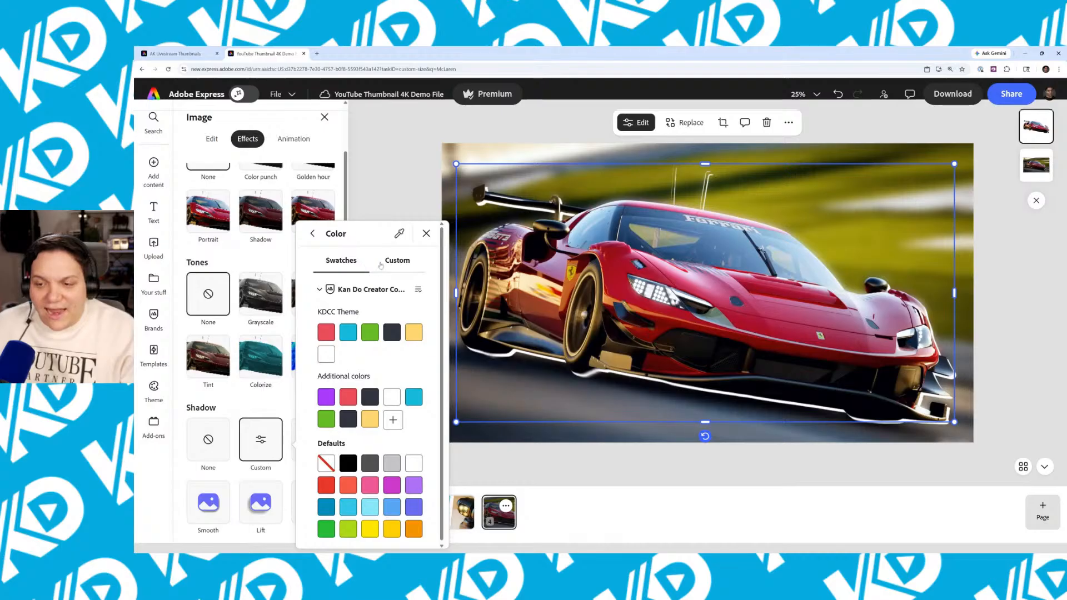
left_click(384, 266)
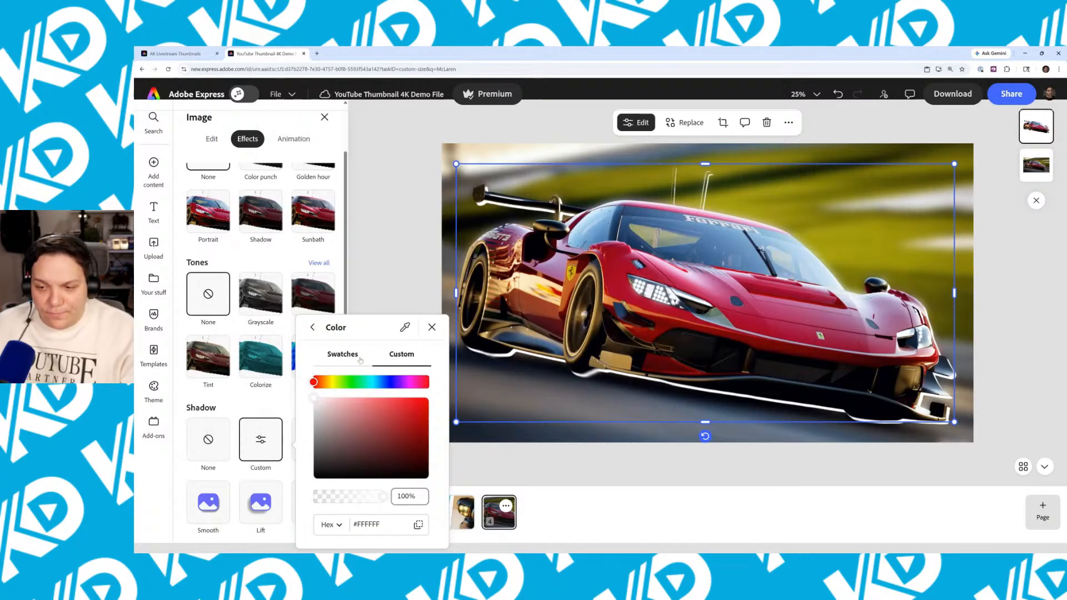
left_click(360, 359)
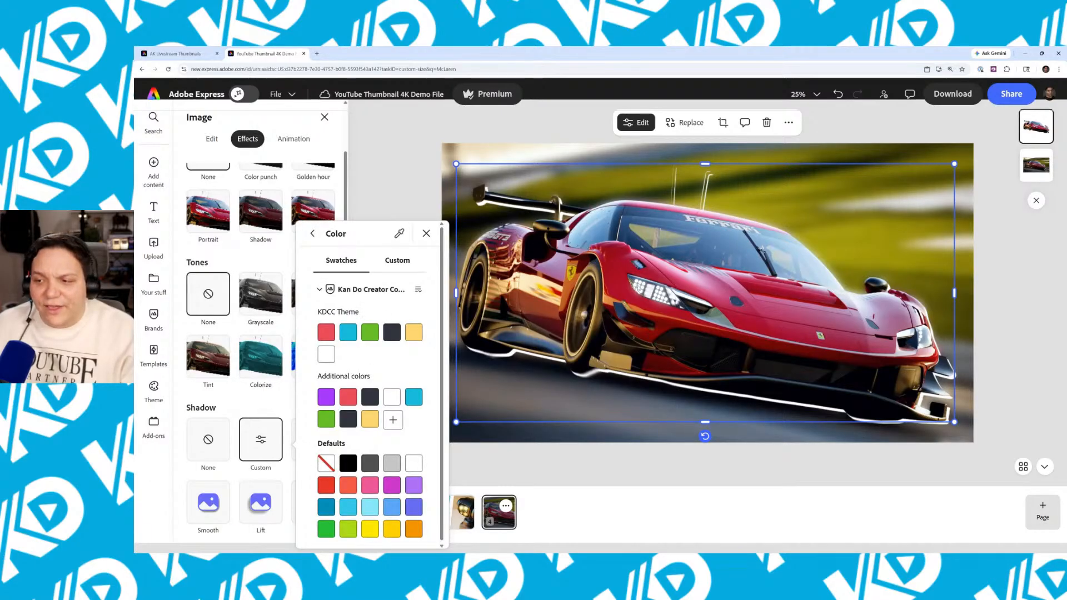
left_click(638, 288)
Set the white shadow to blur 0, distance 32 and angle 148
left_click(263, 443)
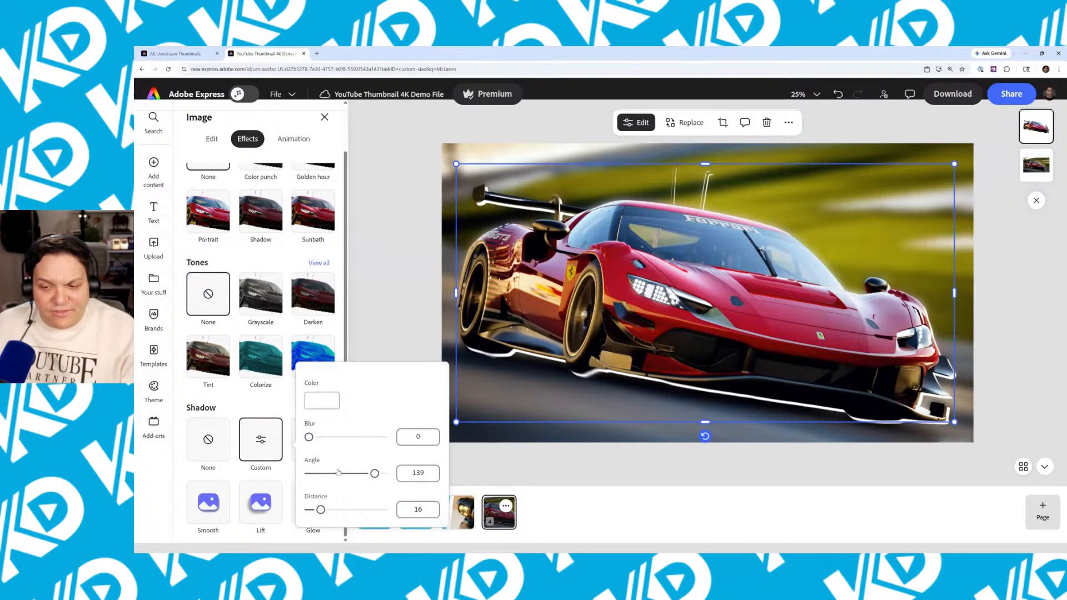
mouse_move(326, 514)
left_mouse_down()
mouse_move(352, 510)
mouse_move(297, 506)
mouse_move(345, 509)
mouse_move(332, 507)
left_mouse_up()
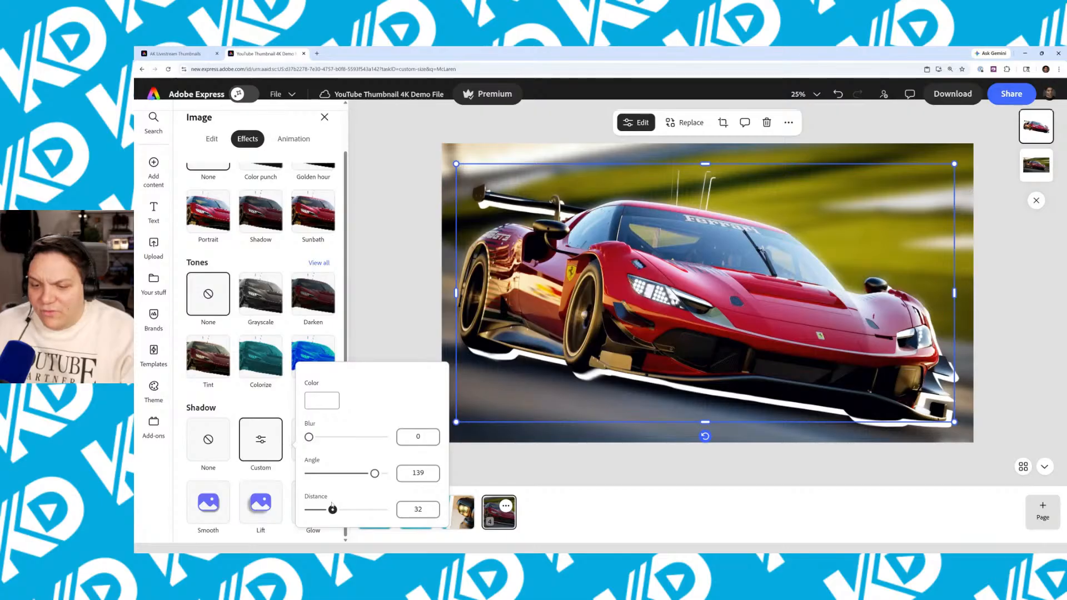
mouse_move(375, 473)
left_mouse_down()
mouse_move(314, 473)
mouse_move(381, 473)
mouse_move(381, 487)
left_mouse_up()
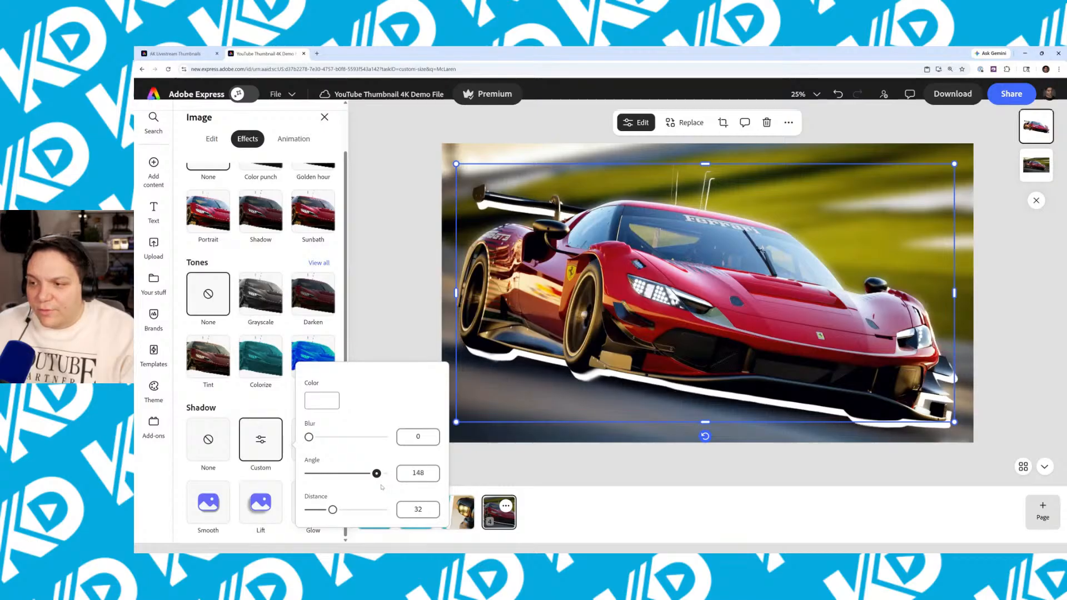
left_click(375, 305)
left_click(398, 240)
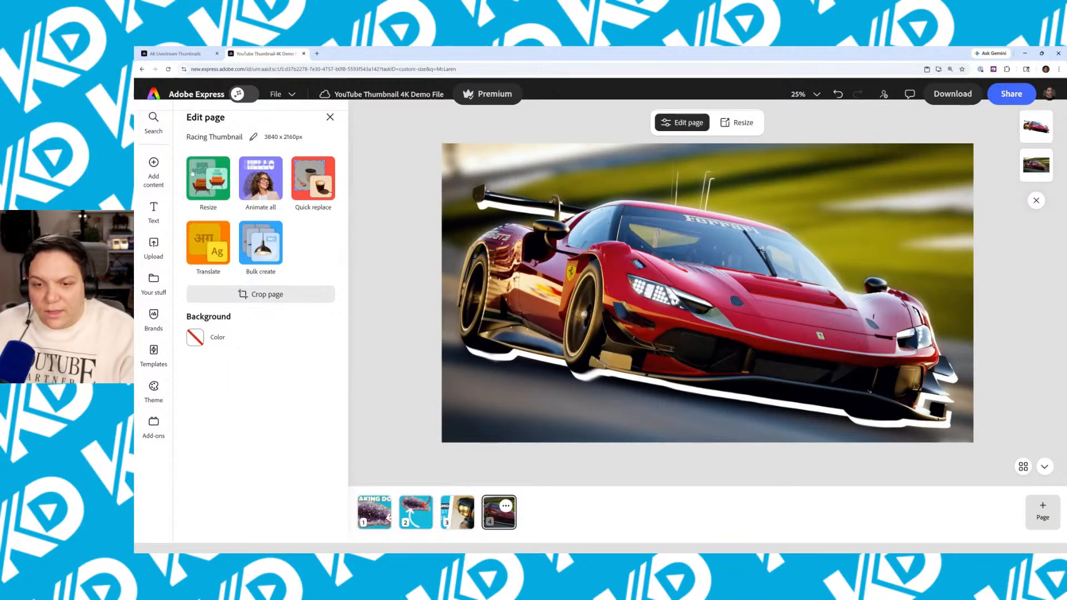
Add the GET STARTED button template from the text templates to the page
left_click(154, 167)
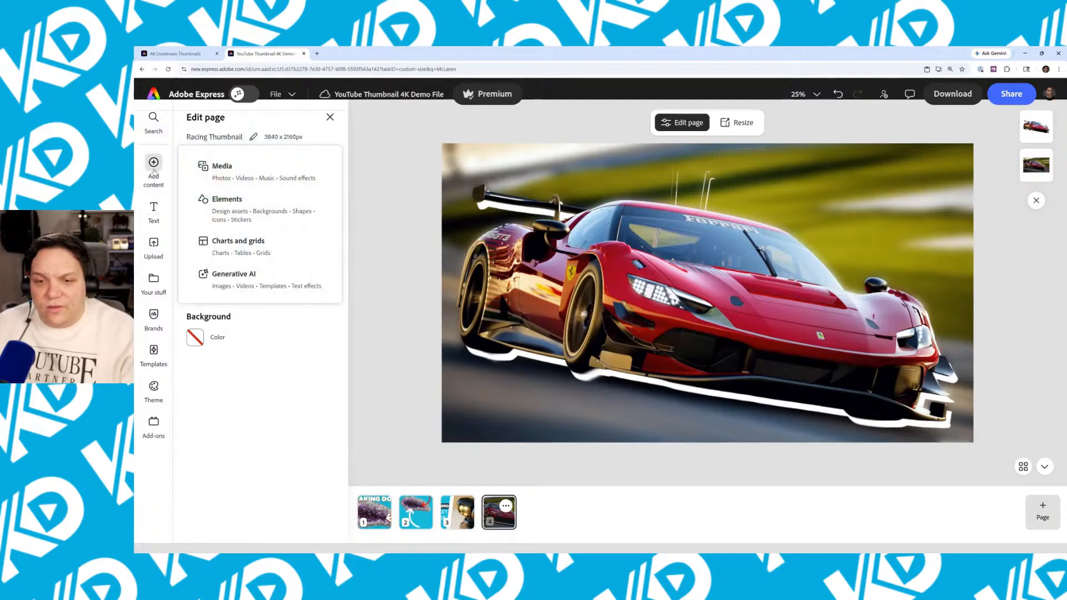
left_click(154, 208)
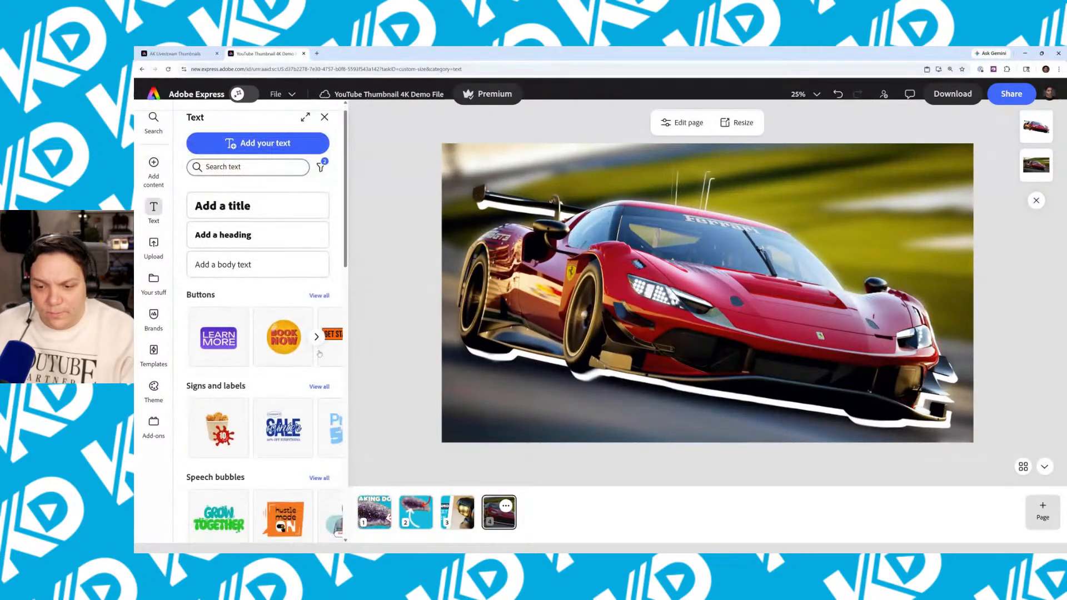
scroll(320, 354, "down", 5)
scroll(320, 354, "up", 3)
scroll(318, 325, "up", 1)
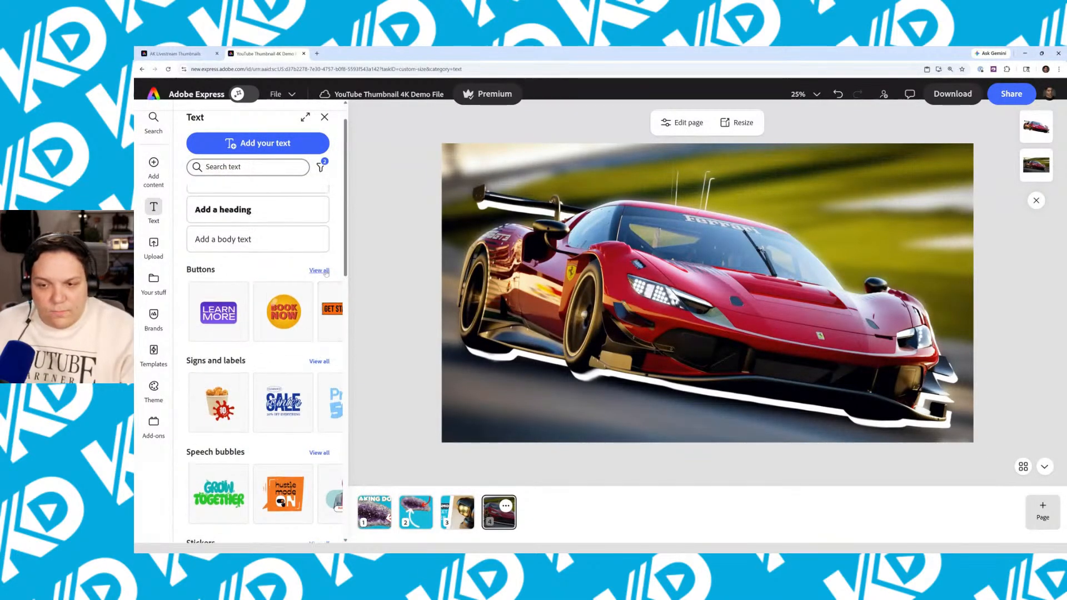
left_click(321, 273)
scroll(320, 328, "down", 2)
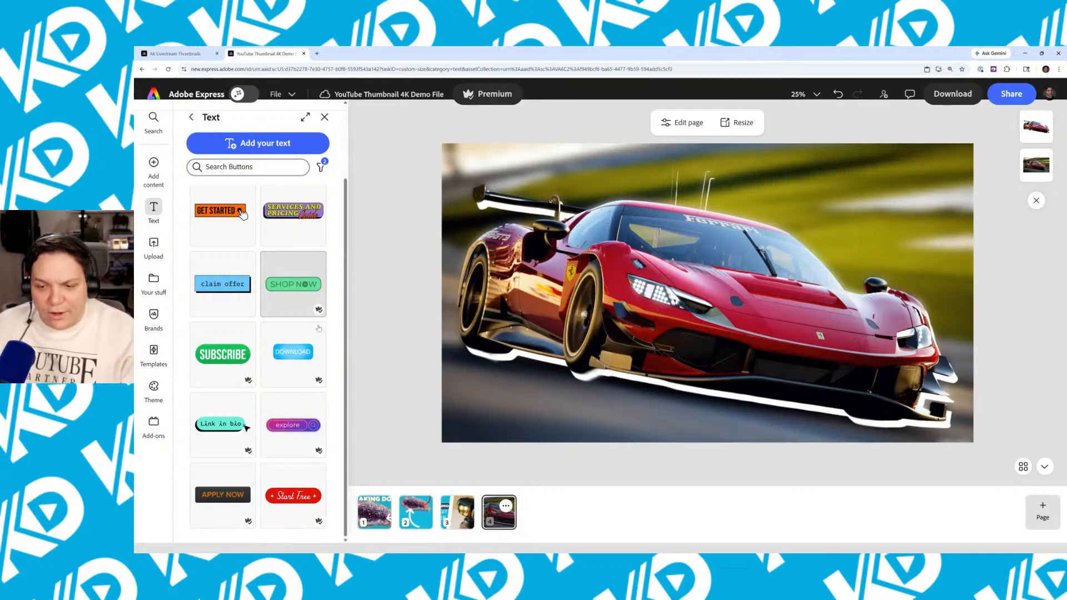
scroll(305, 412, "up", 2)
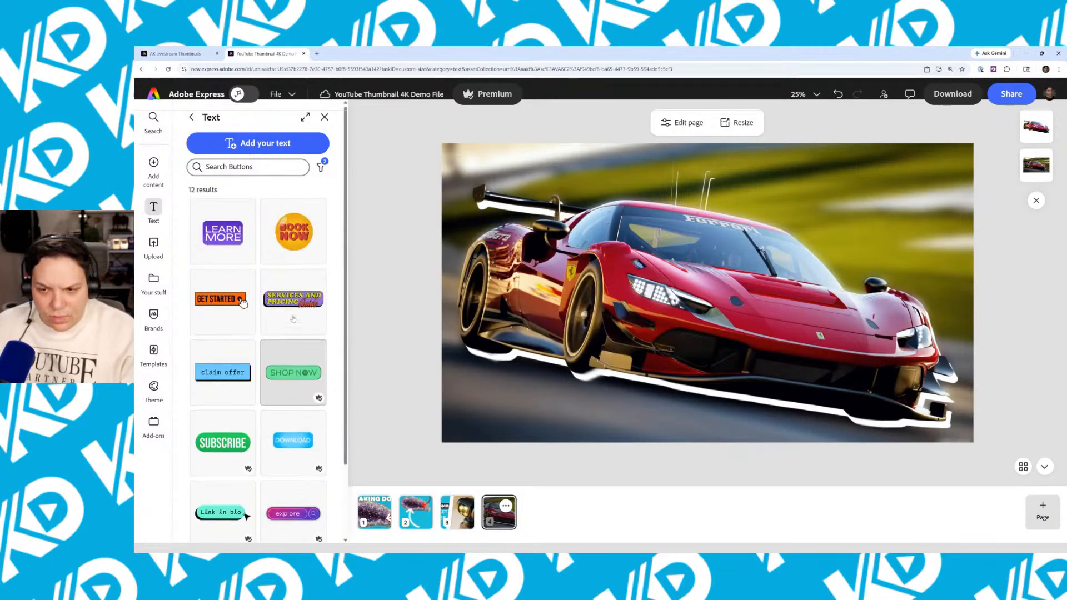
left_click(223, 303)
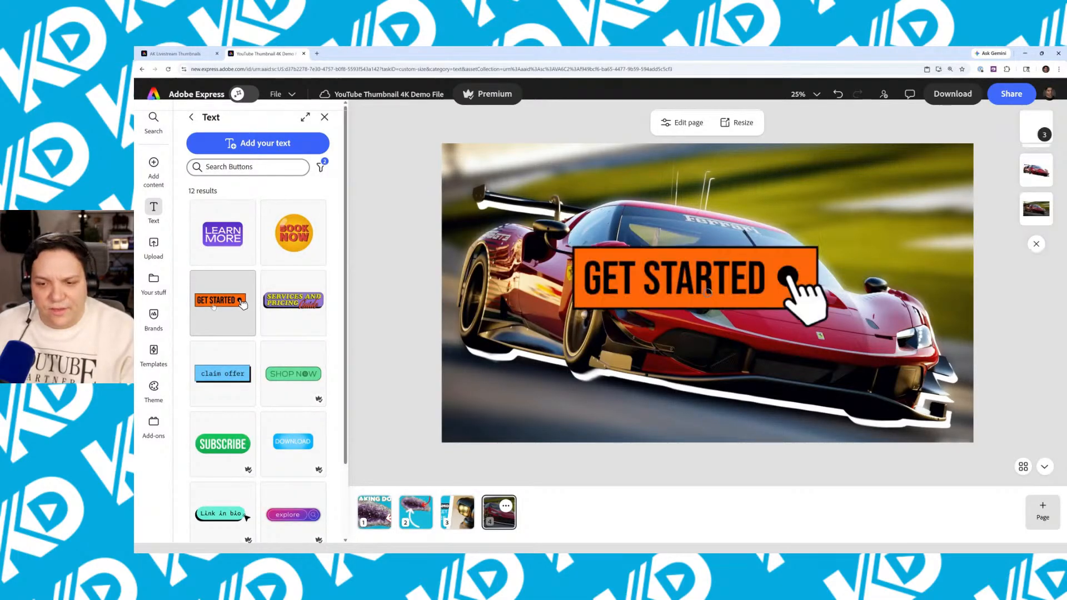
Delete the button's hand graphic and change its text to 'LIVE NOW'
left_click(778, 305)
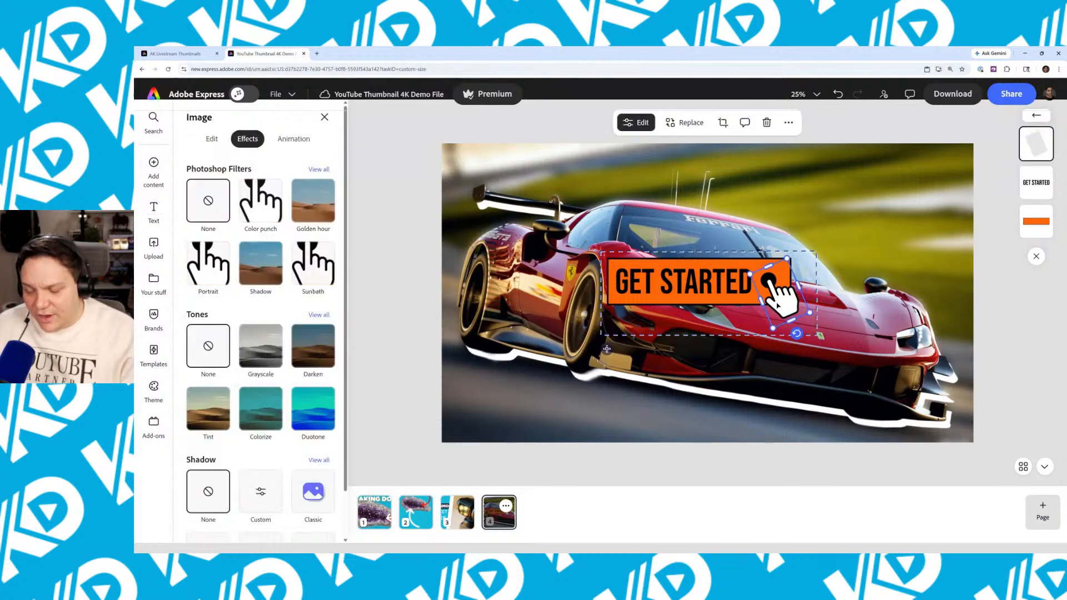
key("Delete")
left_click(717, 287)
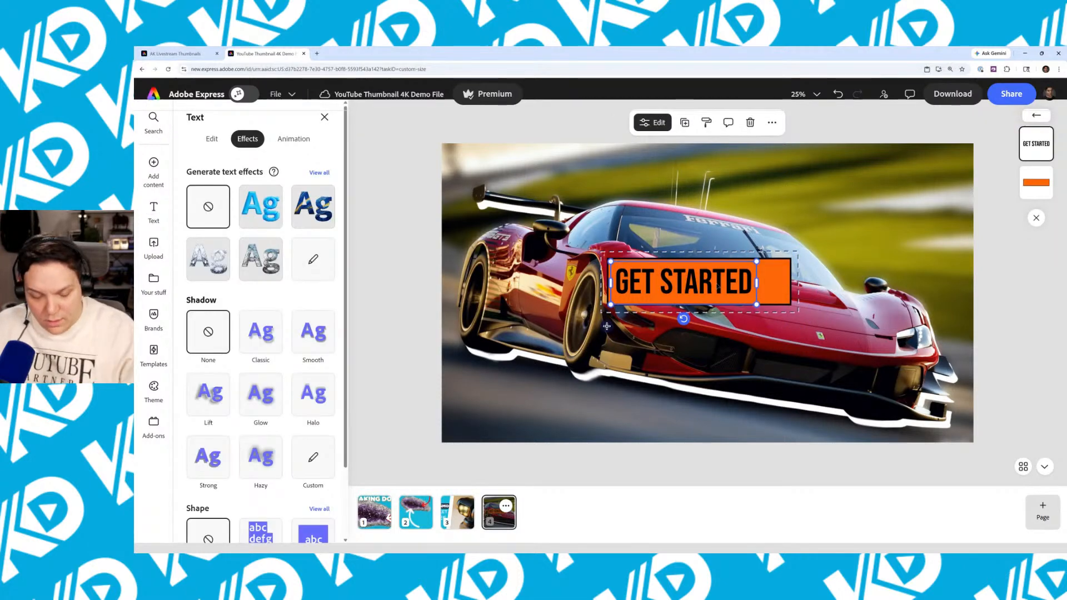
left_click_drag(717, 286, 745, 282)
double_click(745, 282)
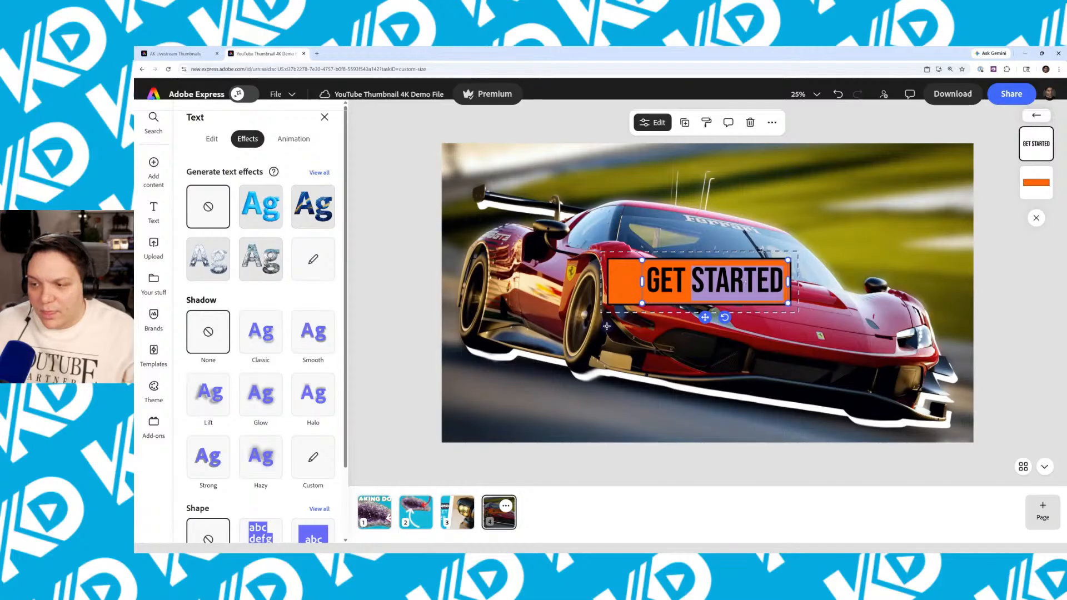
key("BackSpace")
key("BackSpace")
key("BackSpace")
key("BackSpace")
key("BackSpace")
type("LI")
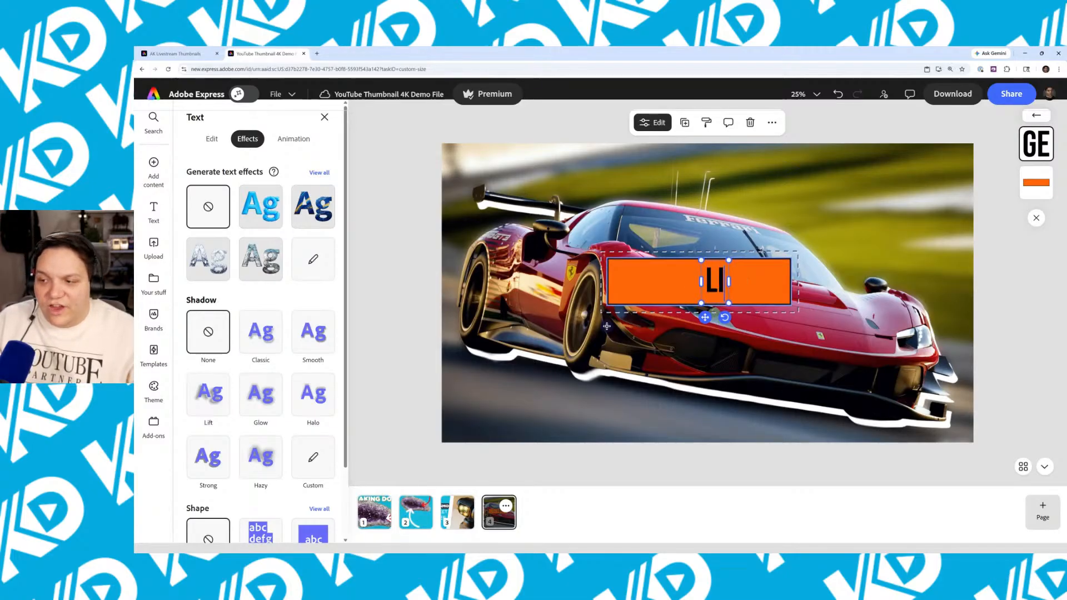
type("VE NOW")
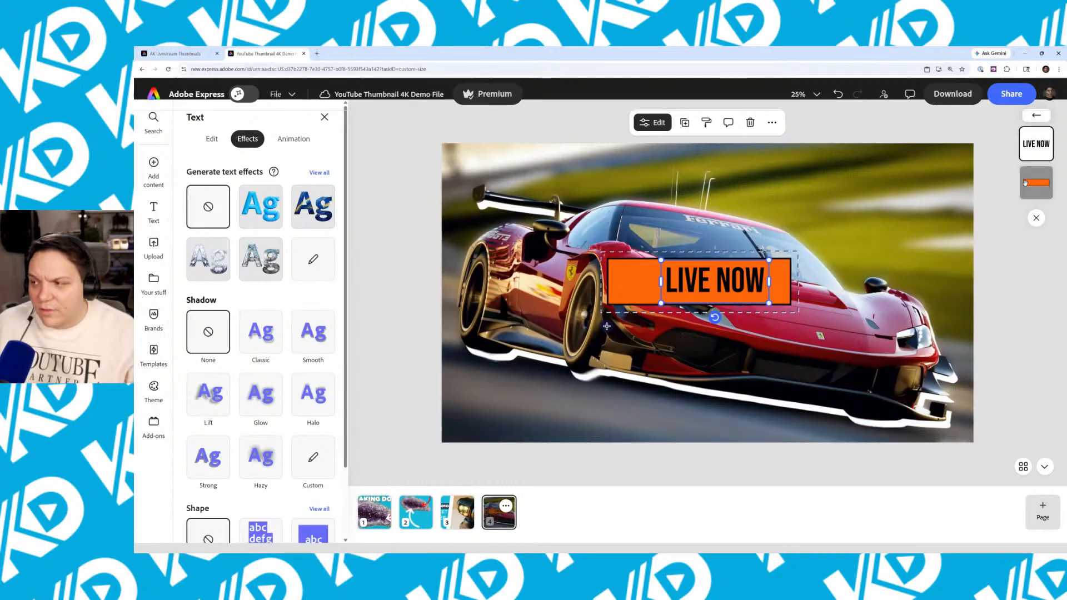
Narrow the orange box from its left side and re-centre LIVE NOW inside it
left_click(616, 292)
left_click_drag(607, 282, 651, 282)
double_click(722, 282)
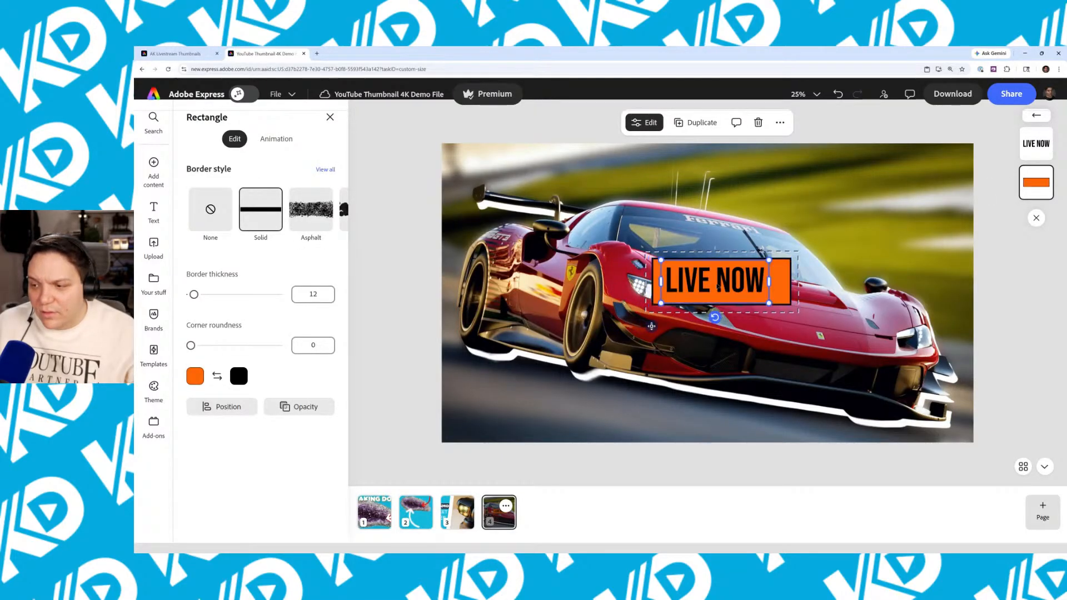
left_click_drag(705, 318, 725, 318)
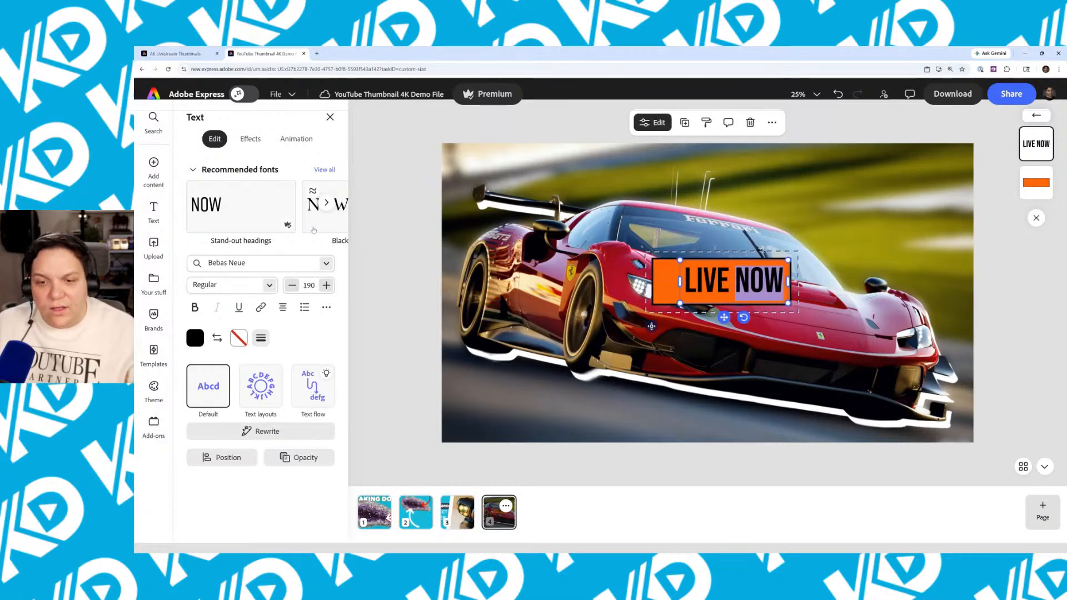
left_click(154, 163)
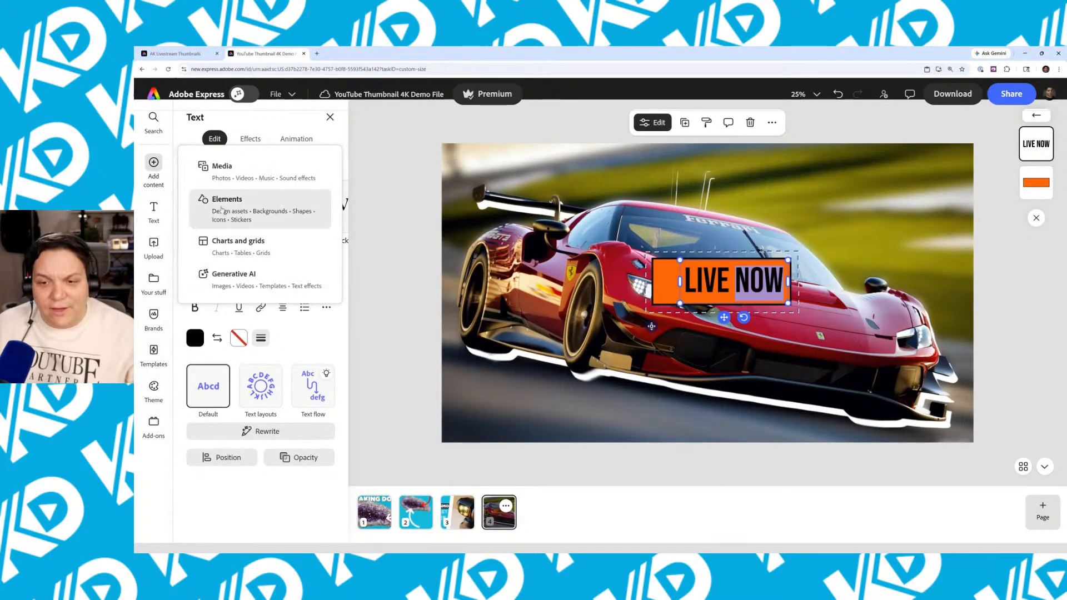
Add a filled circle and shrink it into a small white dot left of LIVE NOW
left_click(225, 210)
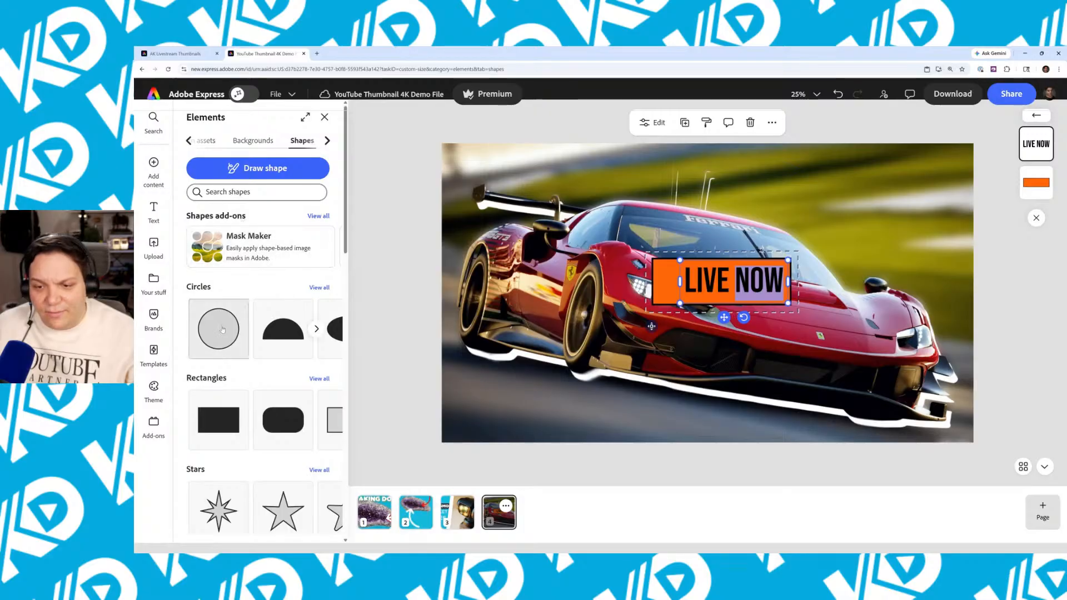
left_click(319, 288)
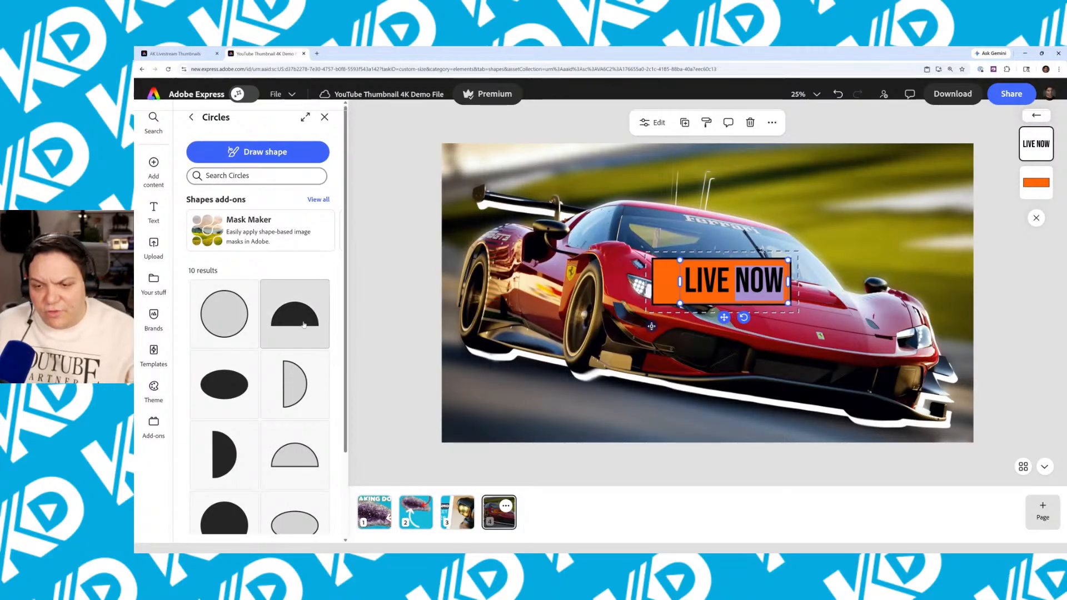
scroll(321, 300, "down", 2)
left_click(221, 434)
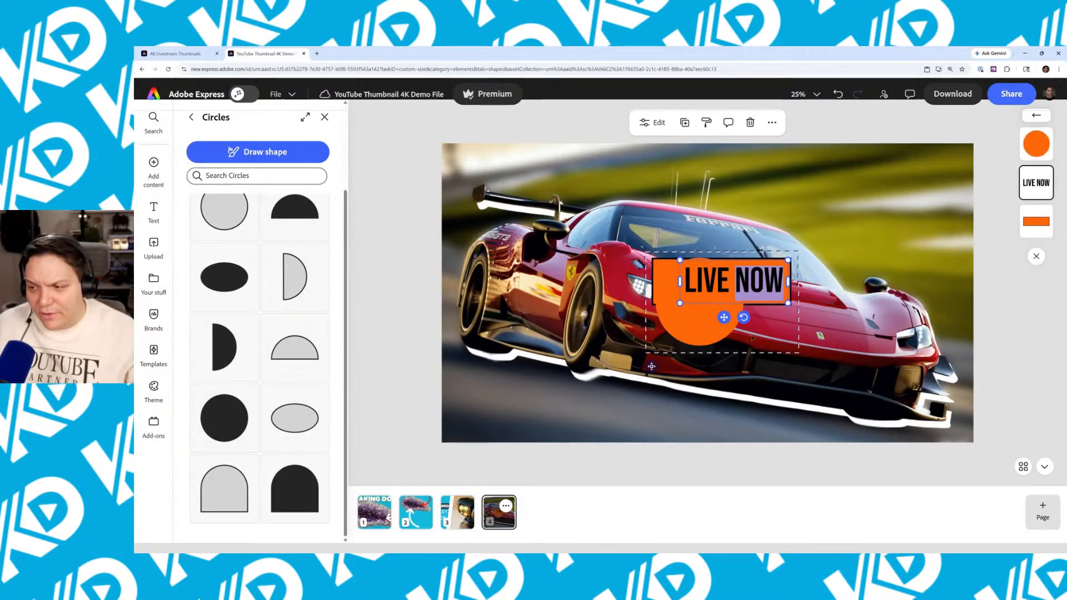
left_click(1028, 143)
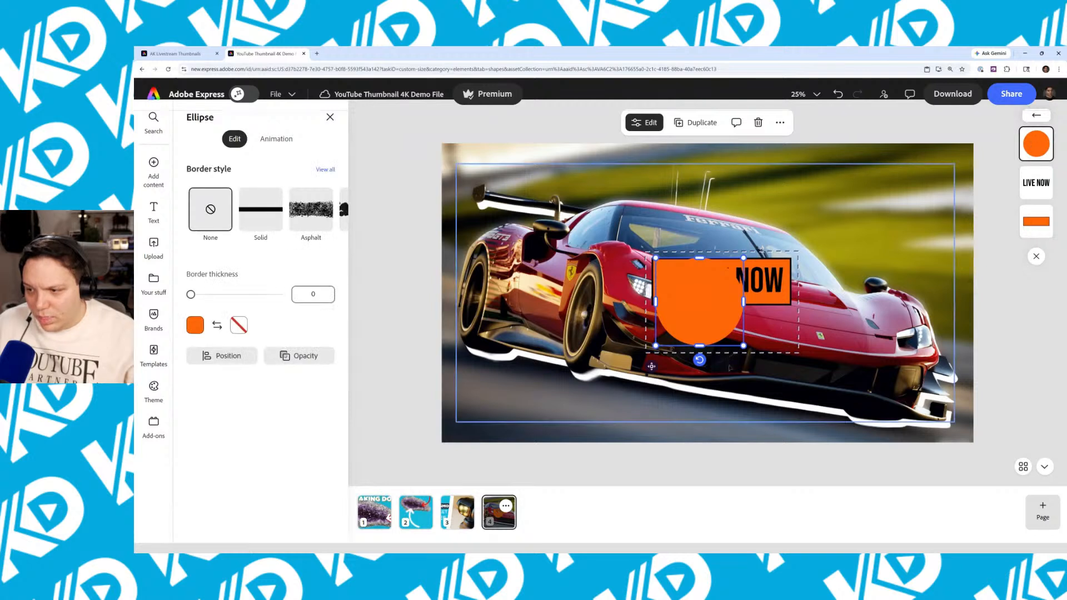
left_click_drag(697, 357, 680, 282)
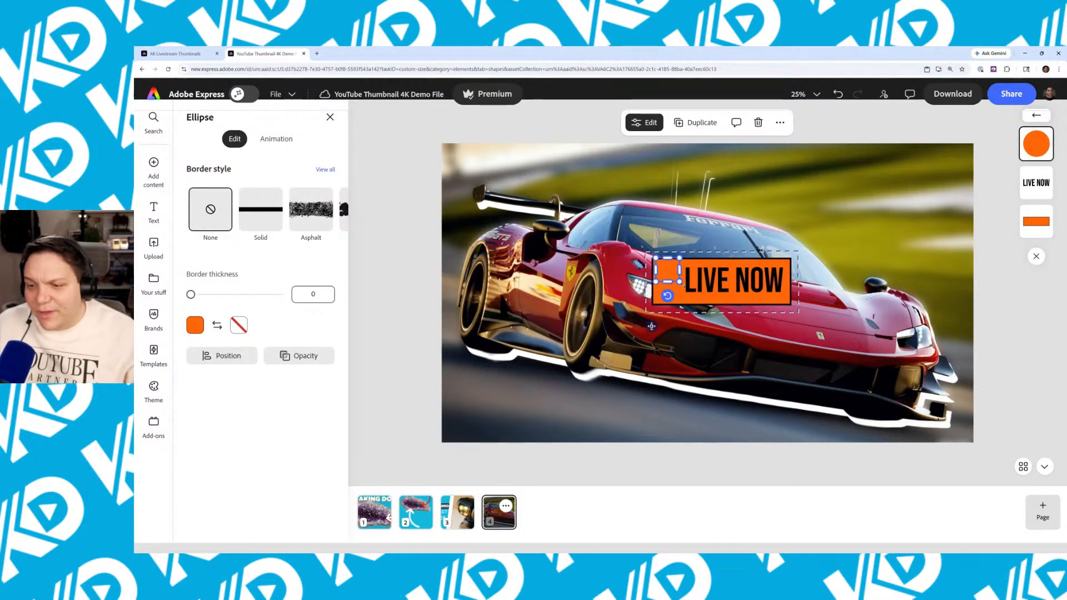
left_click(195, 325)
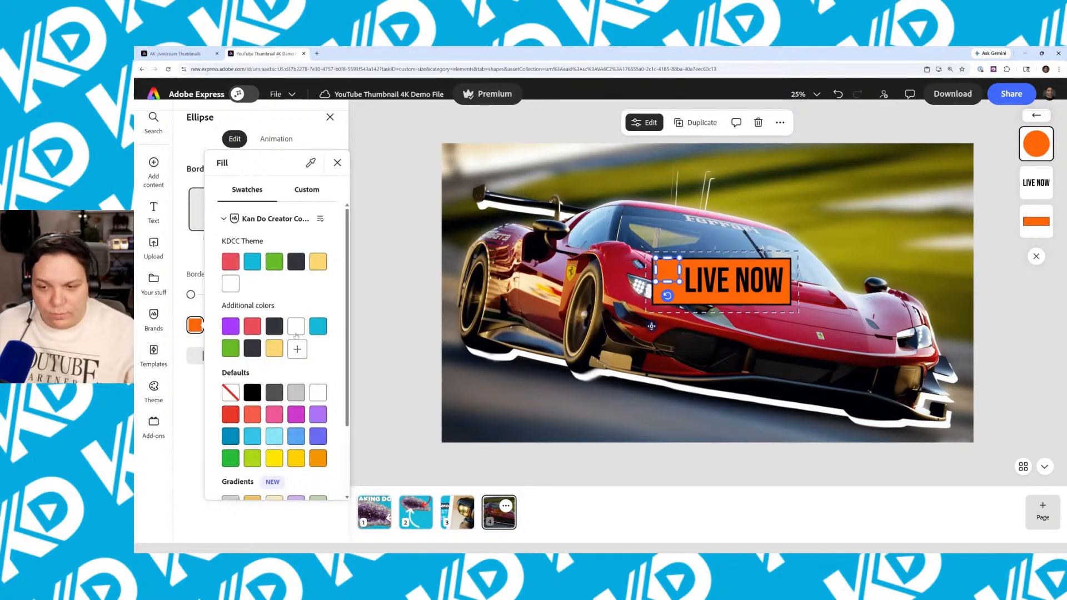
left_click(295, 328)
left_click_drag(665, 270, 669, 282)
Make the LIVE NOW text white
left_click(733, 280)
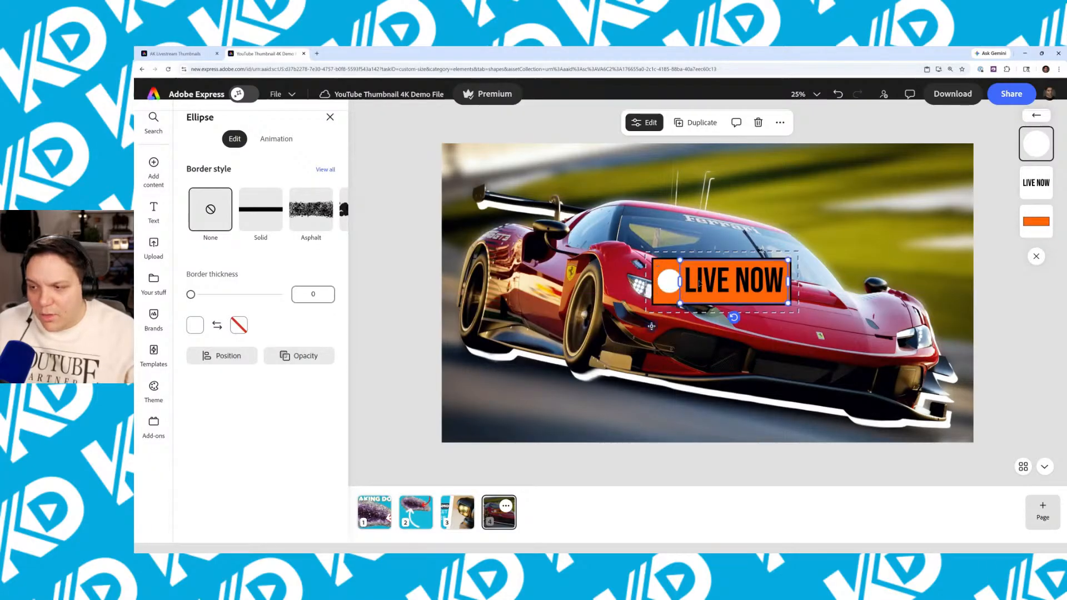
left_click(192, 341)
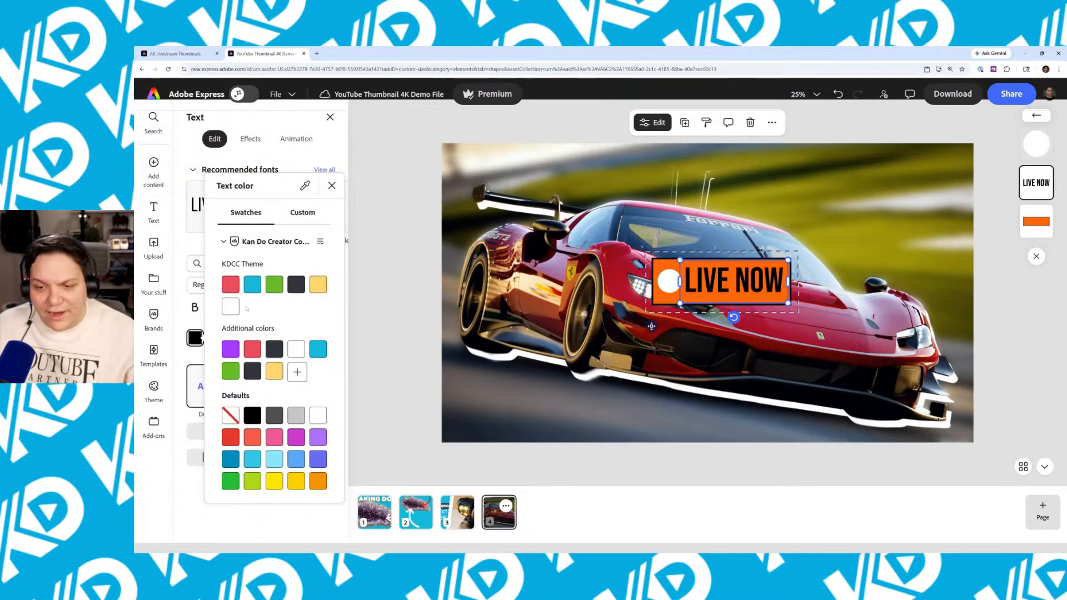
left_click(232, 307)
Colour the dot a bright, pure red
left_click(671, 279)
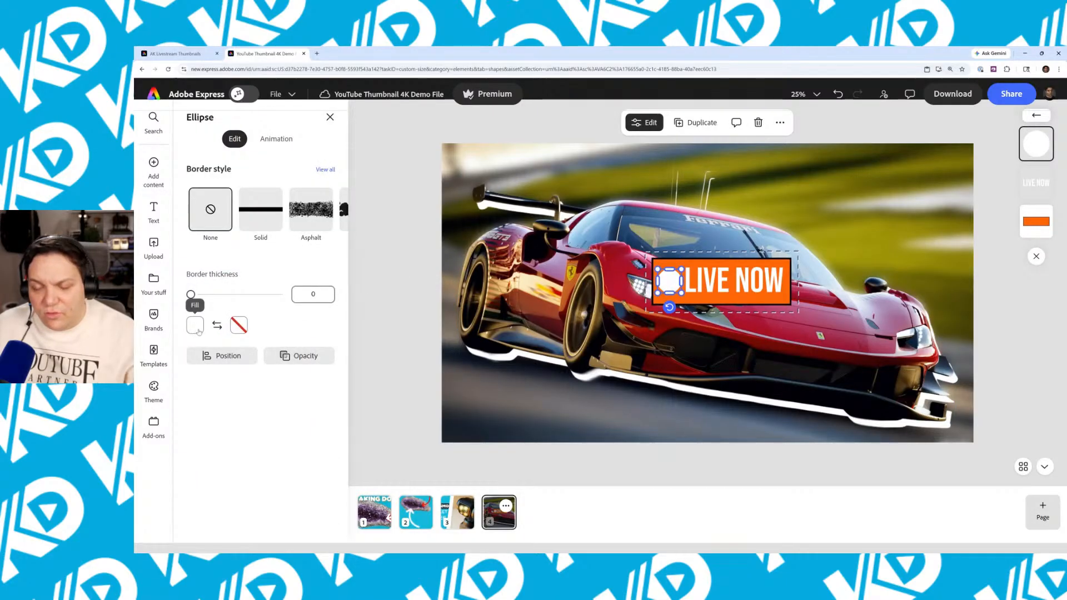
left_click(196, 332)
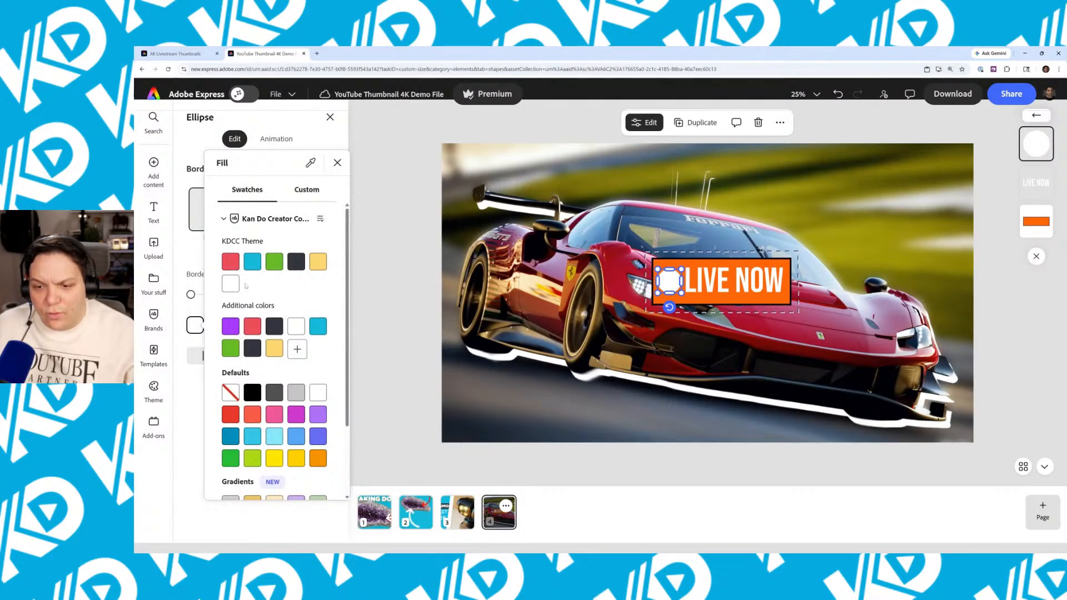
left_click(232, 266)
left_click(307, 189)
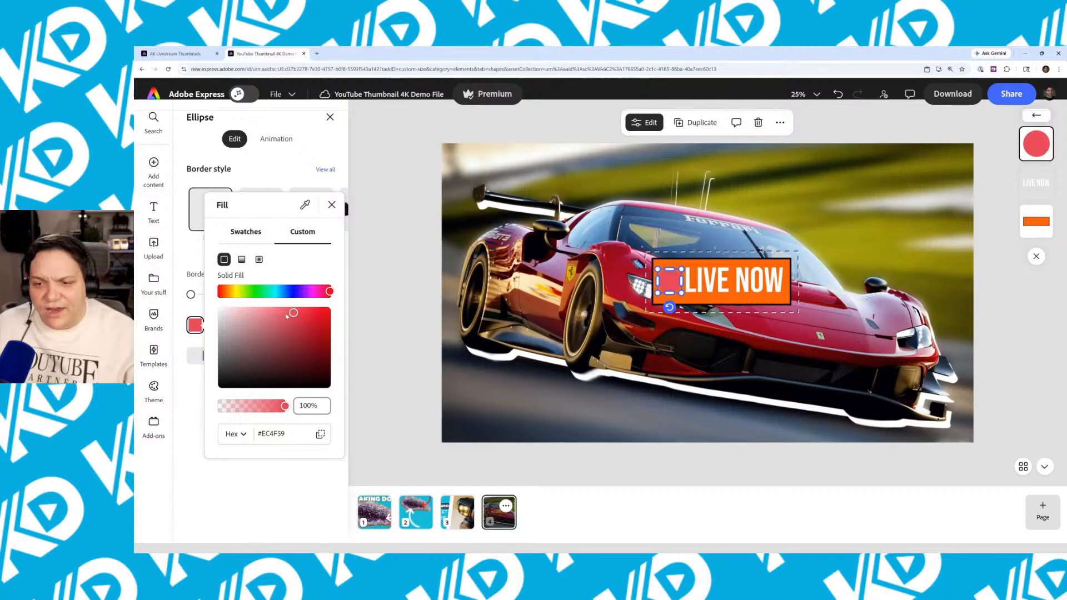
left_click_drag(293, 313, 398, 289)
left_click(398, 289)
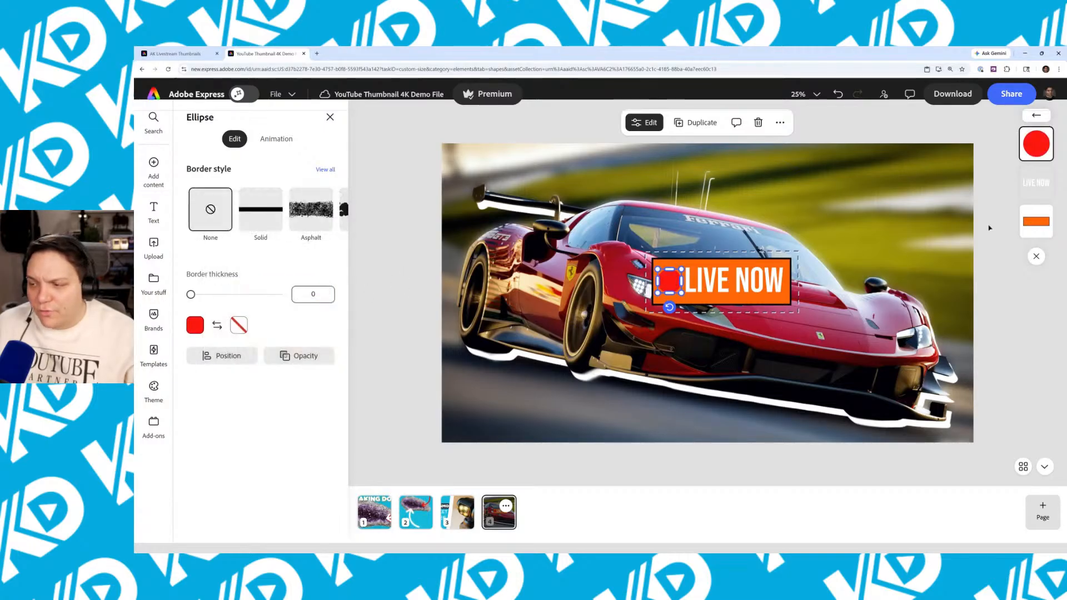
left_click(1036, 220)
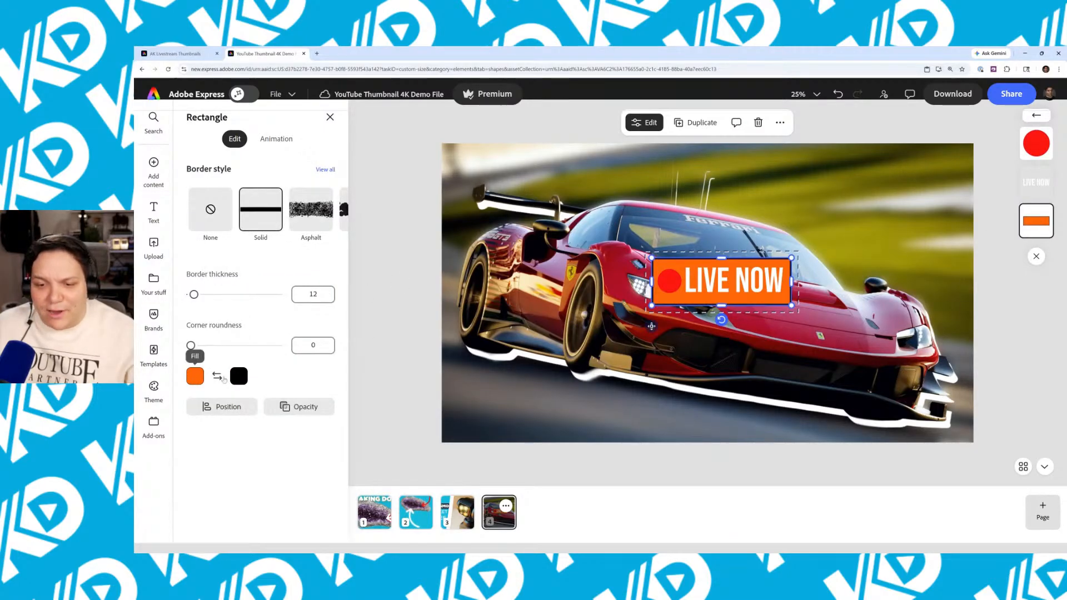
Swap the badge box to a black fill with a red border
left_click(222, 377)
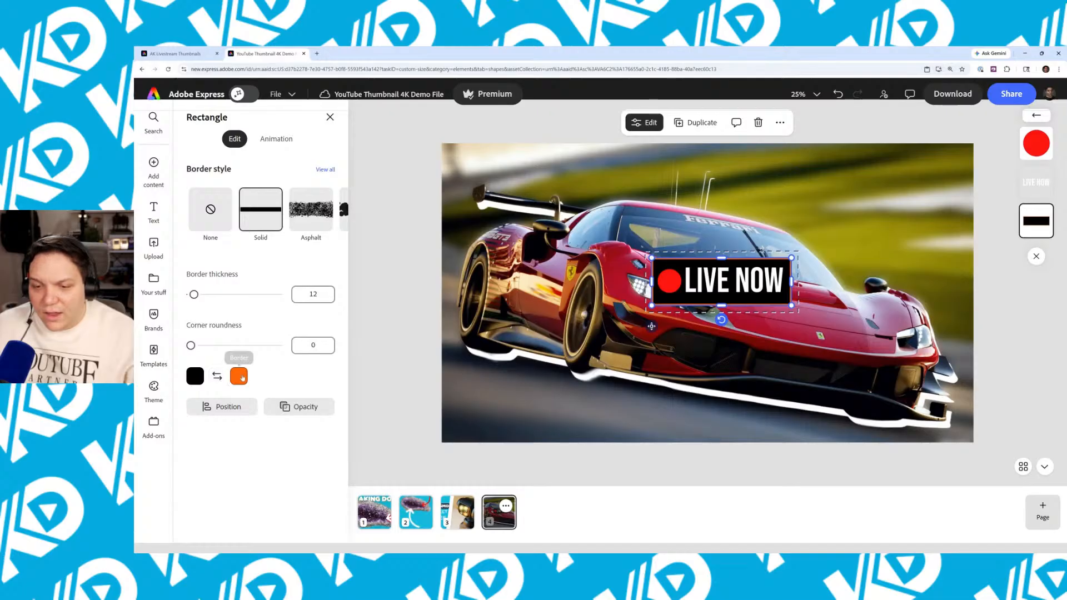
left_click(240, 377)
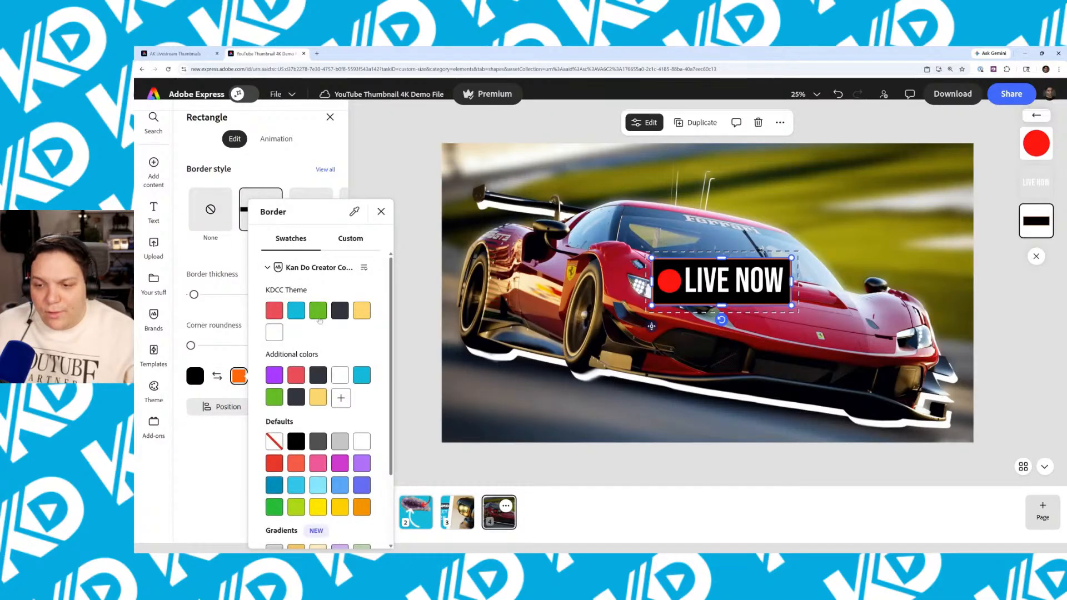
left_click(318, 312)
left_click(274, 310)
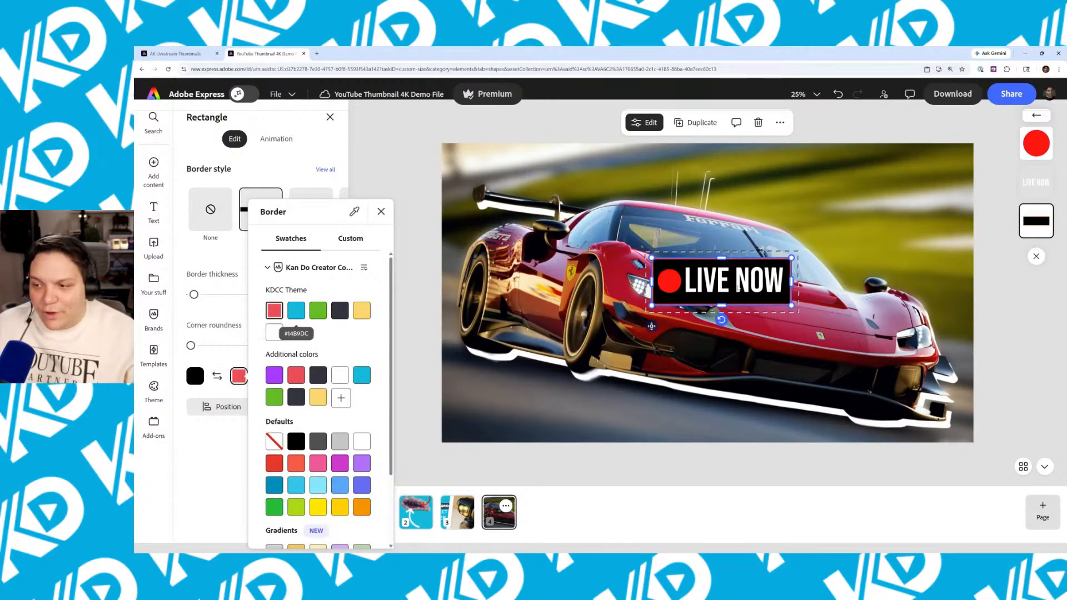
key("Escape")
Move the LIVE NOW badge to the top-right corner of the page
left_click_drag(672, 283, 671, 282)
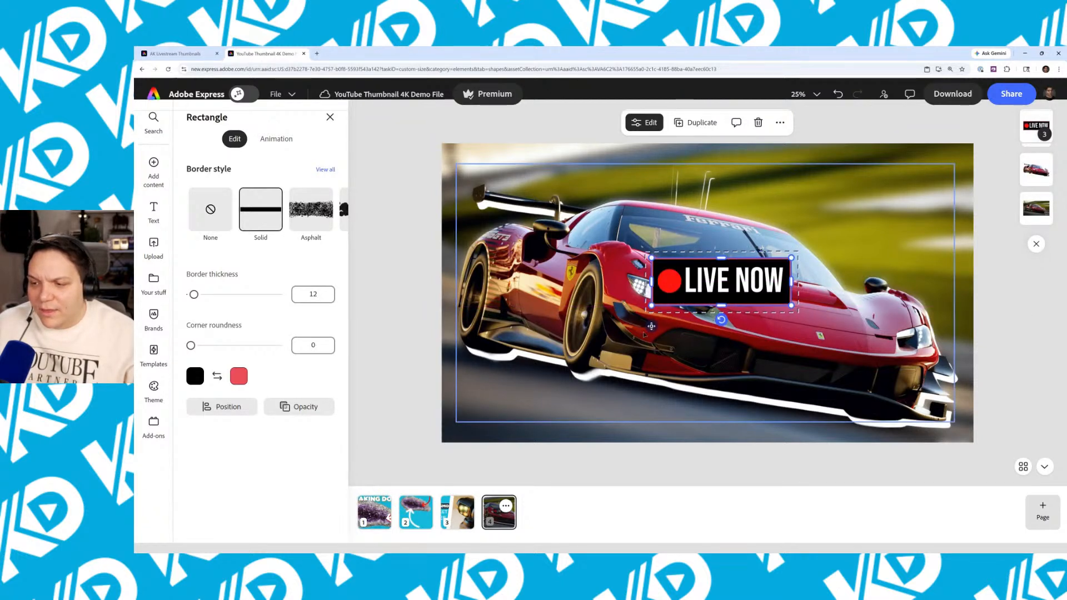
left_click_drag(723, 281, 894, 177)
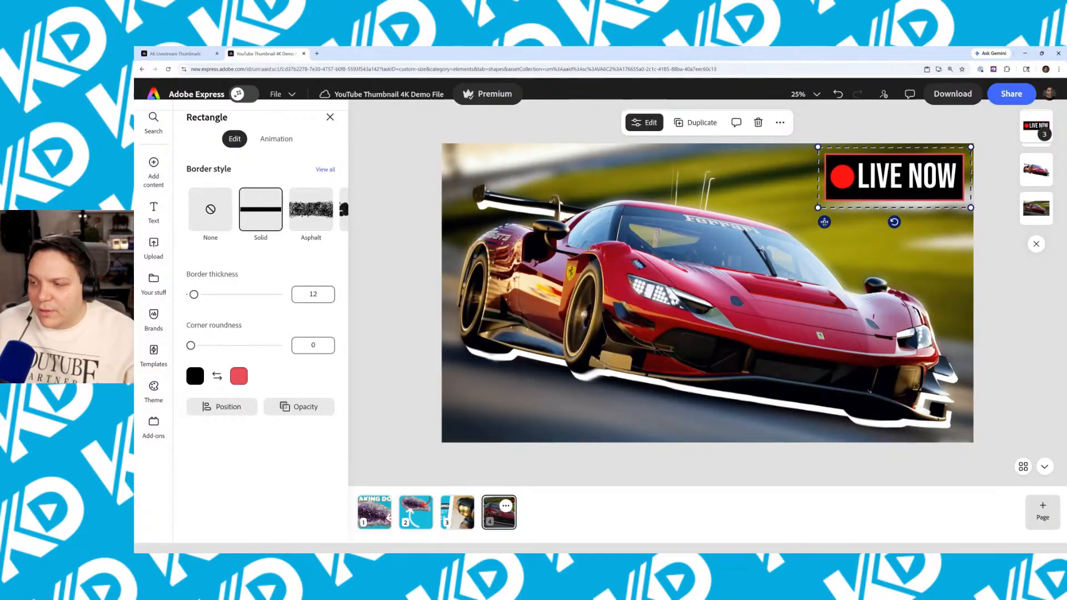
left_click(398, 301)
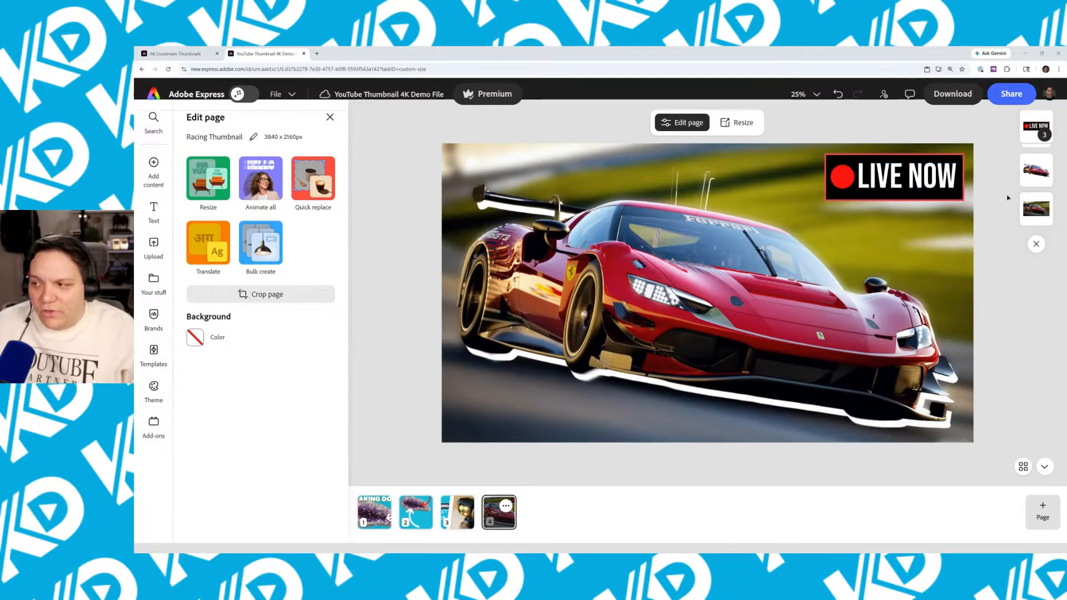
Set the Ferrari cut-out's brightness to 81 and highlights to -27
left_click(709, 243)
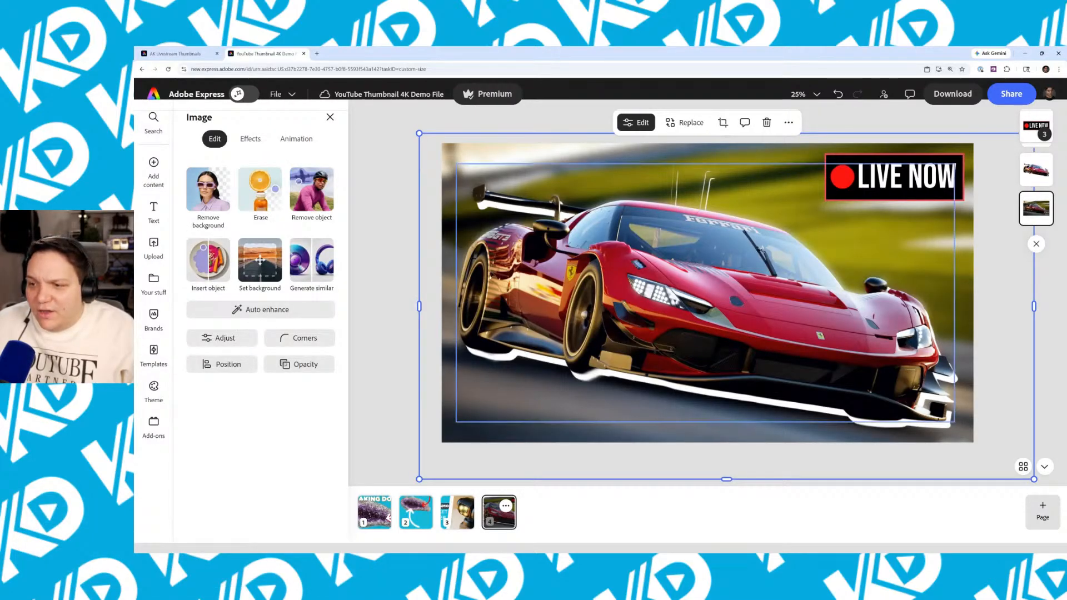
left_click(223, 364)
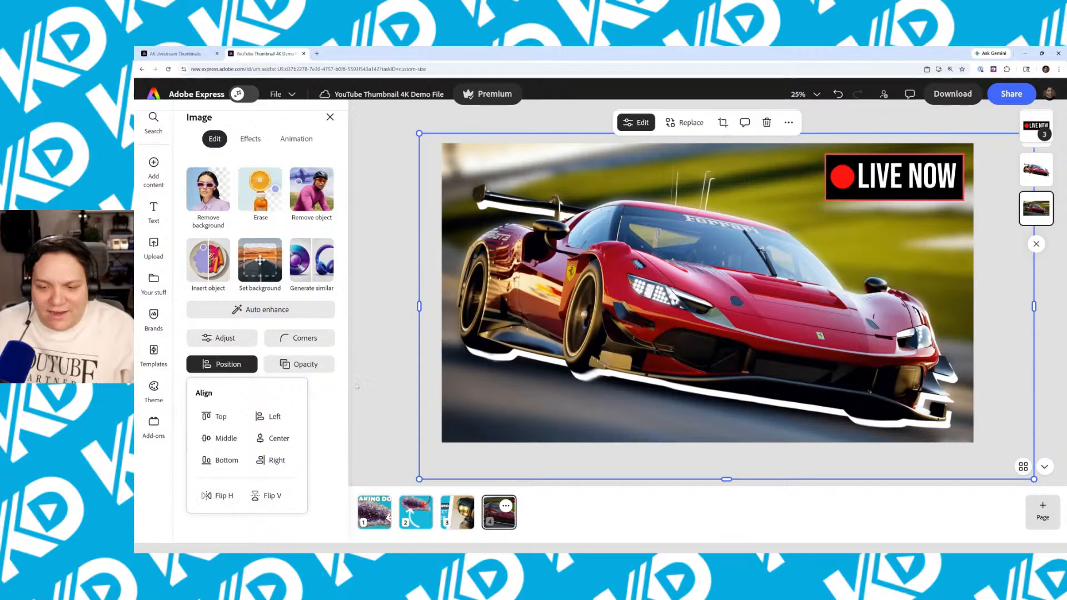
left_click(1036, 170)
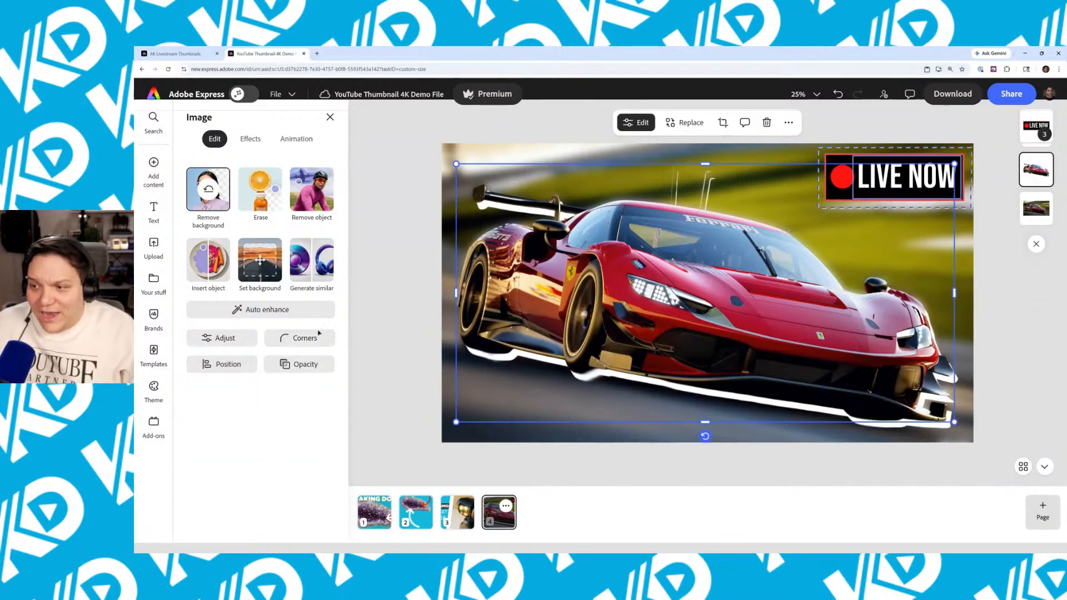
left_click(220, 340)
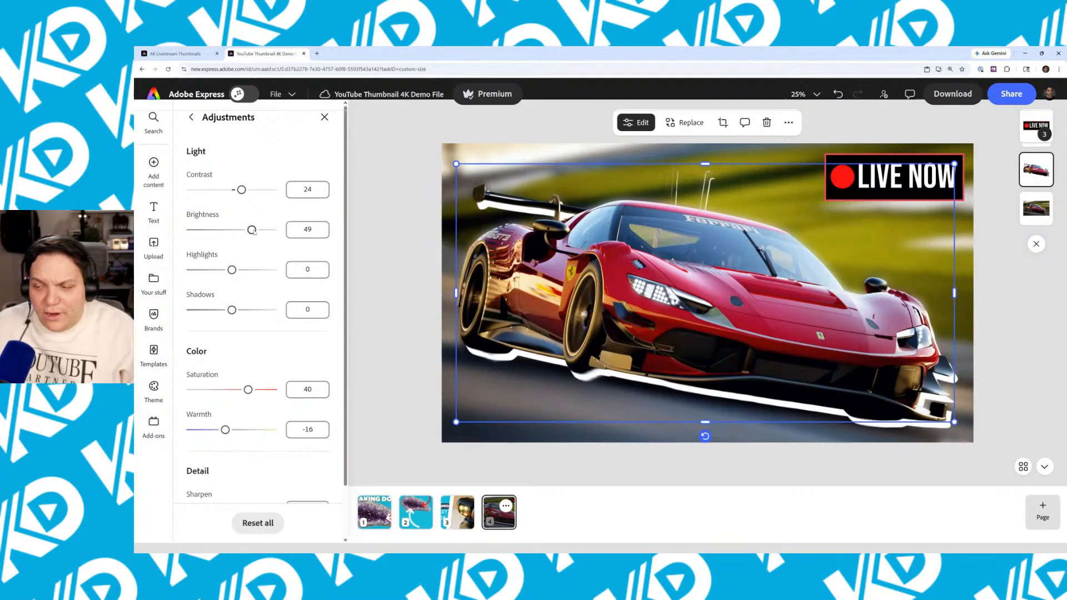
mouse_move(252, 230)
left_mouse_down()
mouse_move(289, 239)
mouse_move(270, 238)
left_mouse_up()
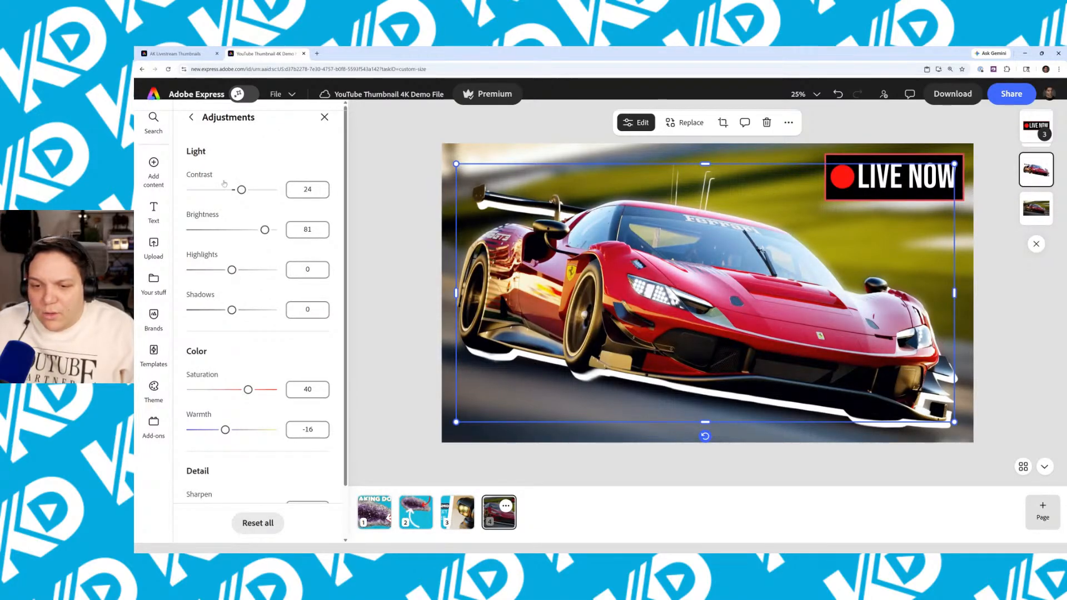
mouse_move(232, 270)
left_mouse_down()
mouse_move(245, 270)
mouse_move(200, 270)
mouse_move(248, 275)
mouse_move(220, 277)
left_mouse_up()
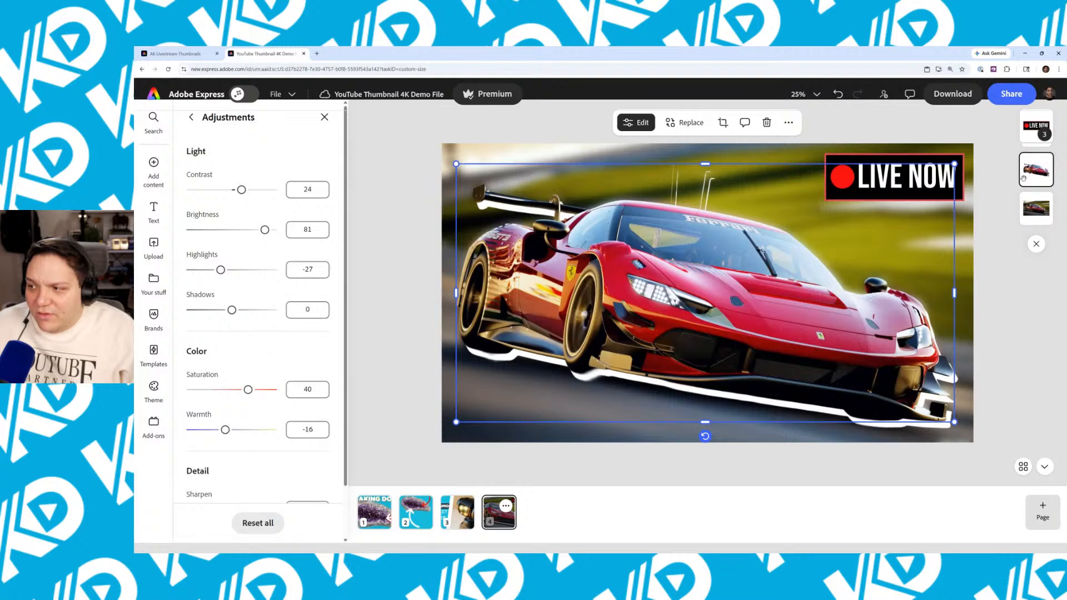
left_click(192, 117)
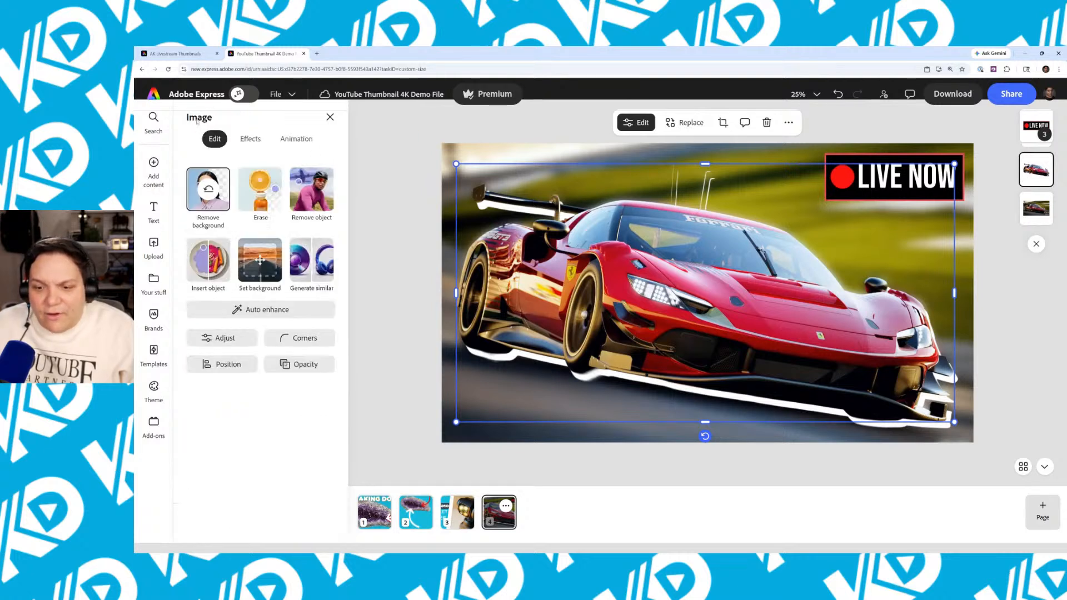
Give the Ferrari a white custom shadow with angle -97, blur 50 and distance 45
left_click(251, 139)
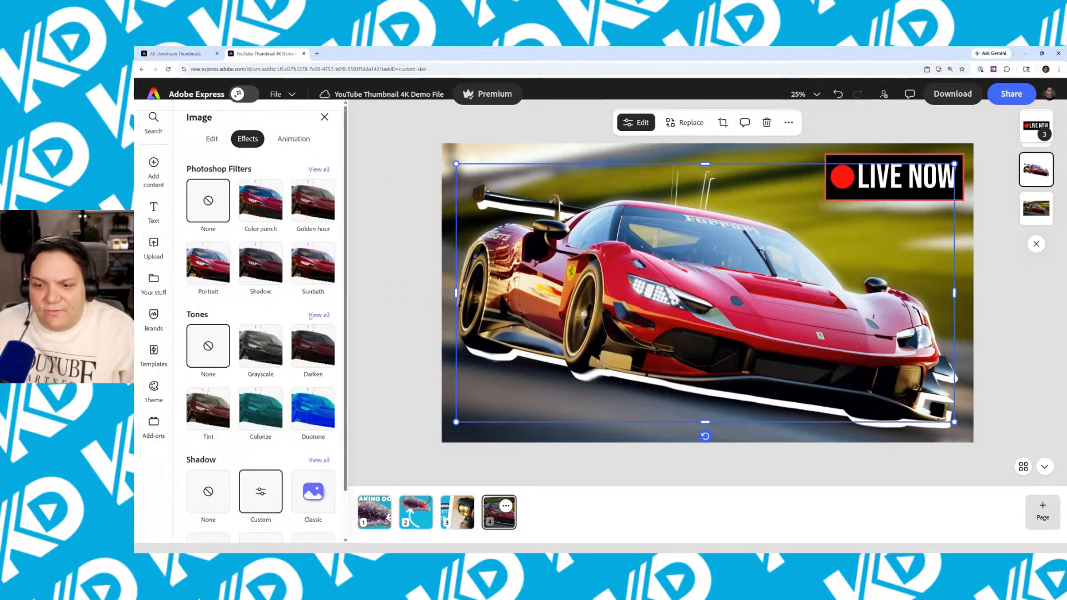
scroll(283, 431, "down", 2)
left_click(261, 440)
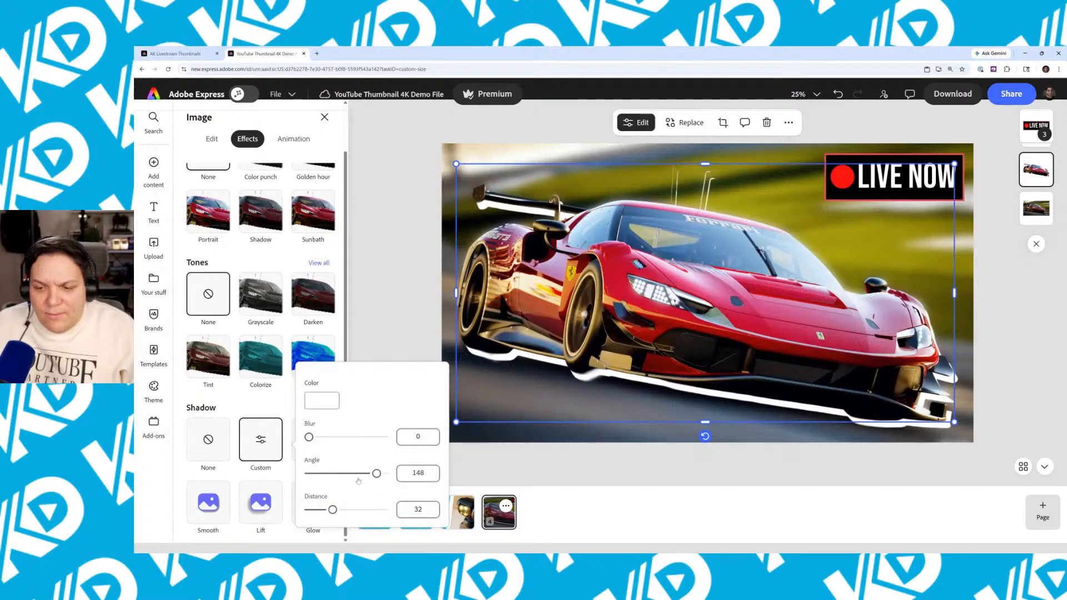
left_click_drag(377, 473, 325, 441)
mouse_move(323, 441)
left_mouse_down()
mouse_move(290, 440)
mouse_move(348, 443)
mouse_move(322, 445)
left_mouse_up()
mouse_move(330, 512)
left_mouse_down()
mouse_move(358, 512)
mouse_move(341, 510)
left_mouse_up()
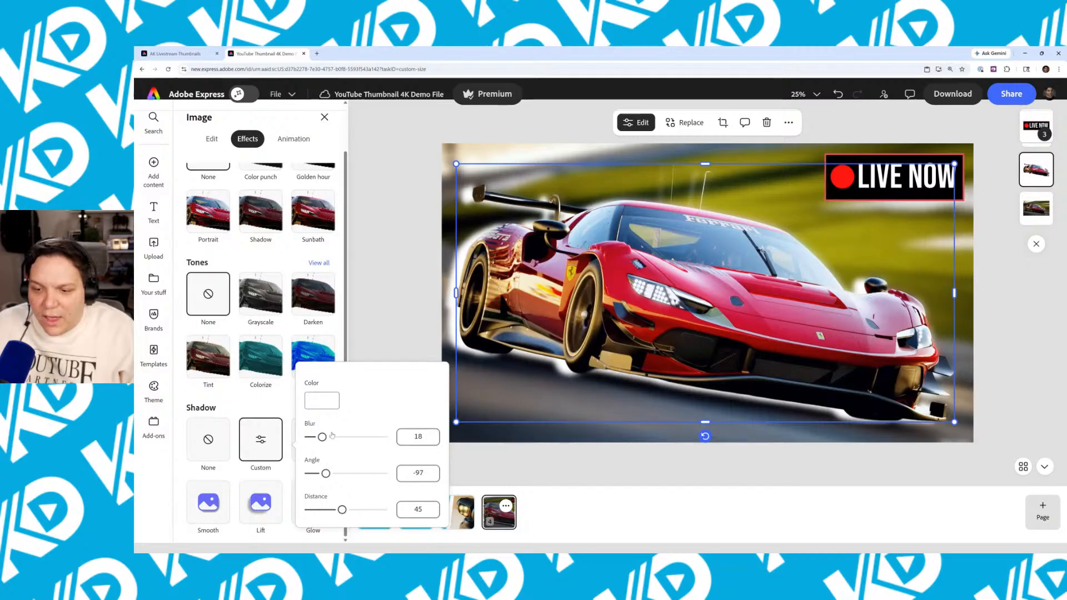
left_click_drag(322, 436, 346, 438)
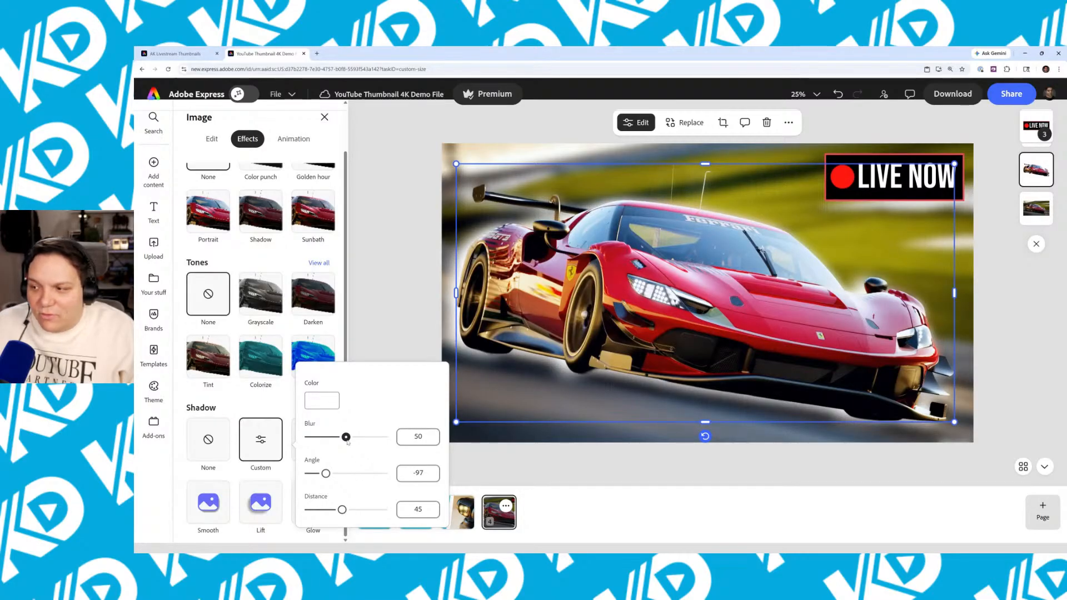
left_click(384, 247)
left_click(389, 245)
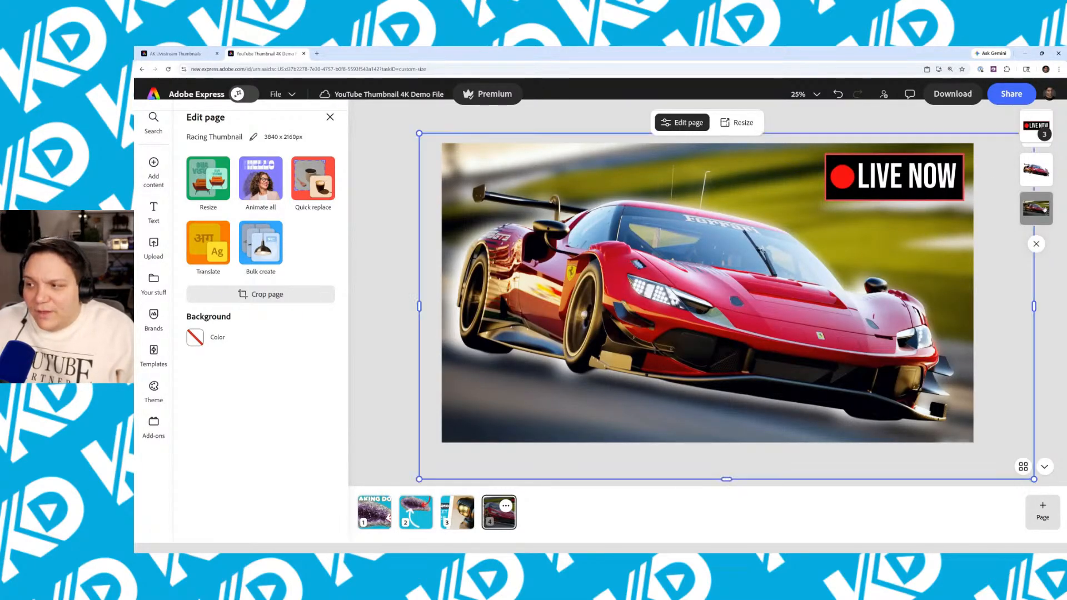
left_click(732, 150)
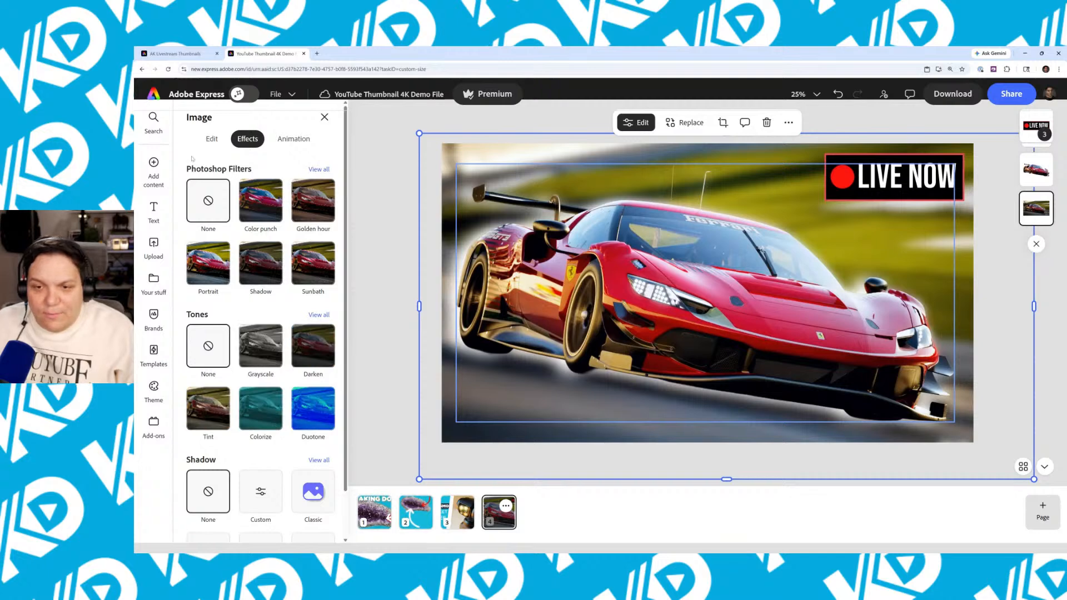
left_click(379, 193)
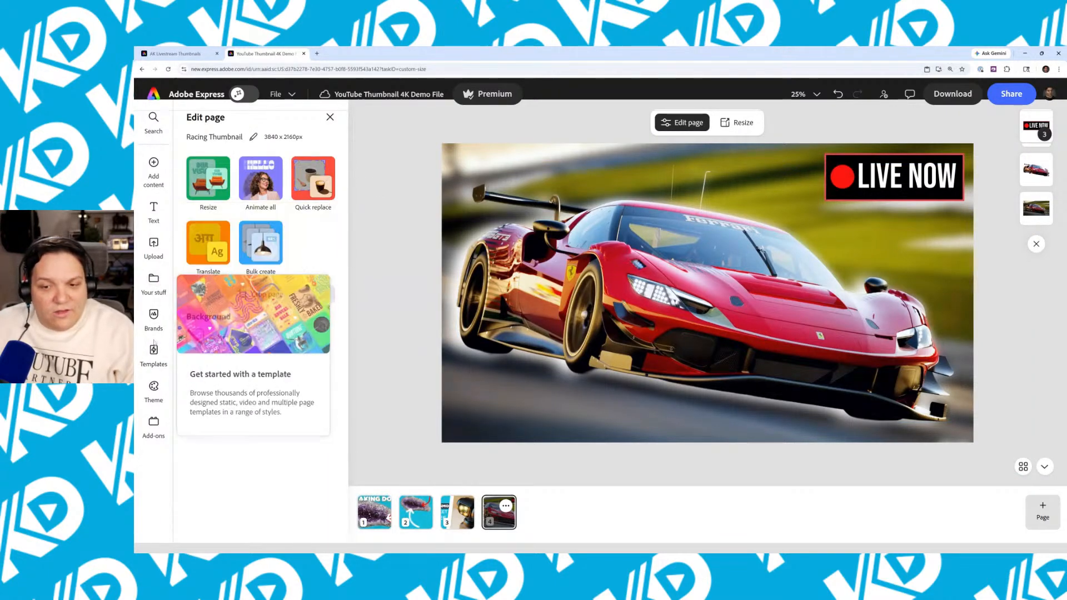
mouse_move(154, 176)
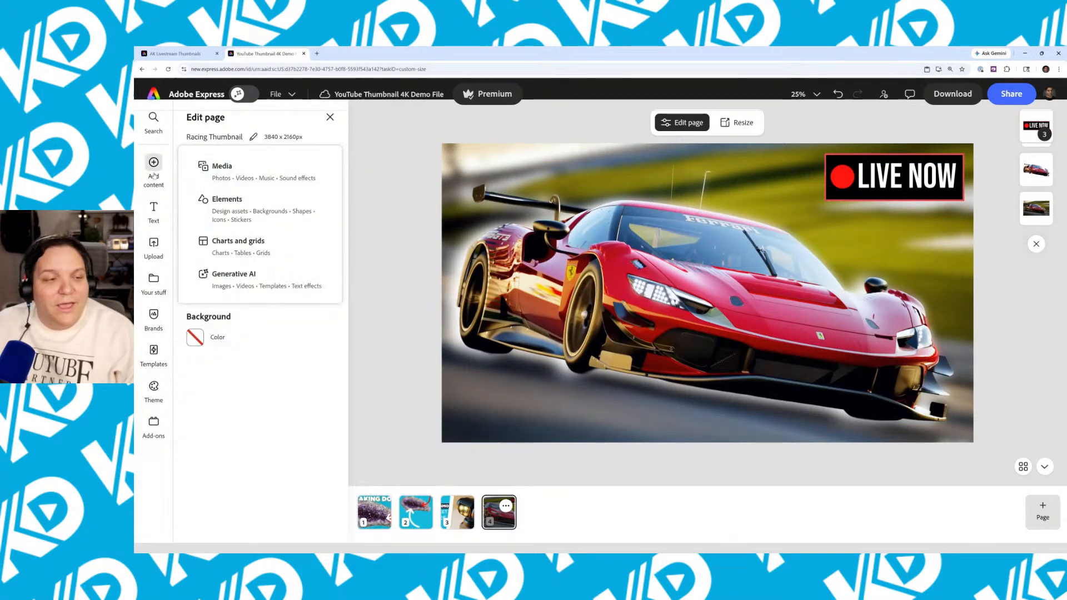
Add a white rectangle covering the whole page, layered beneath the car and badge
left_click(254, 209)
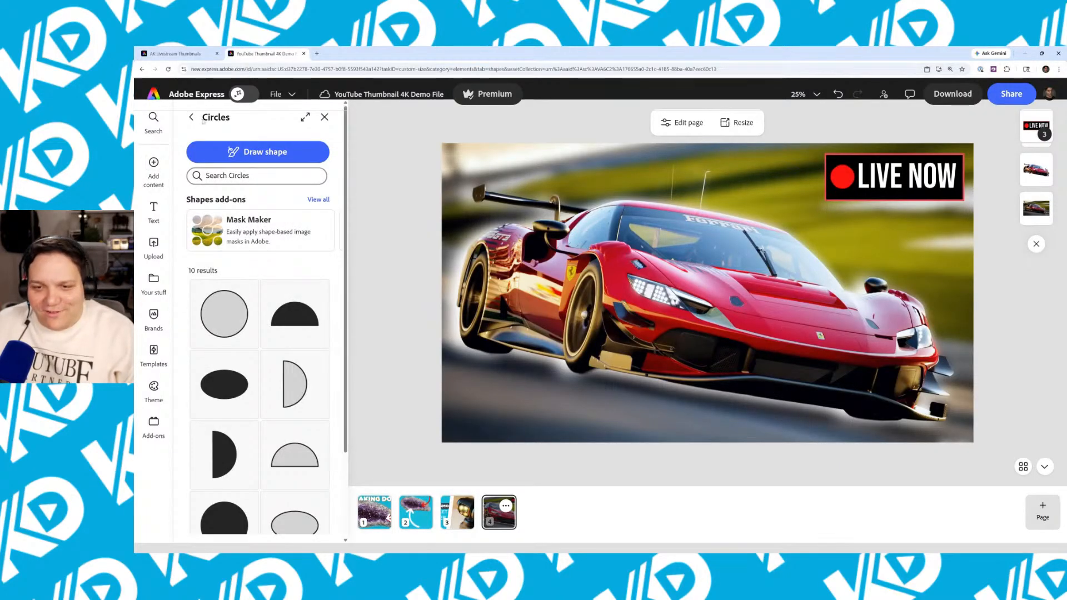
left_click(192, 116)
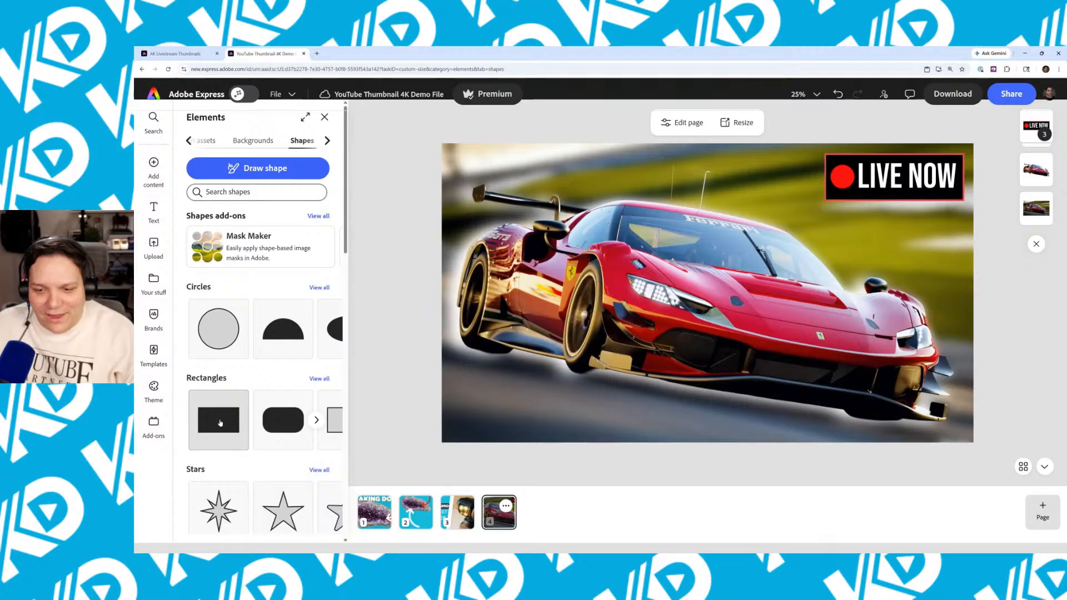
left_click_drag(736, 311, 540, 204)
left_click_drag(590, 231, 980, 473)
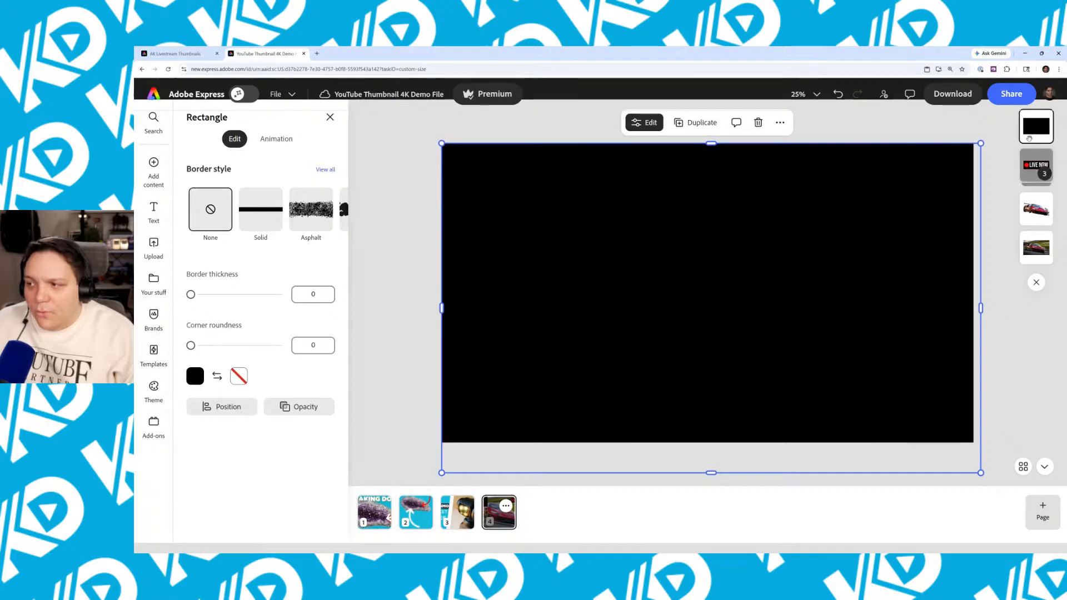
left_click_drag(1036, 126, 1036, 209)
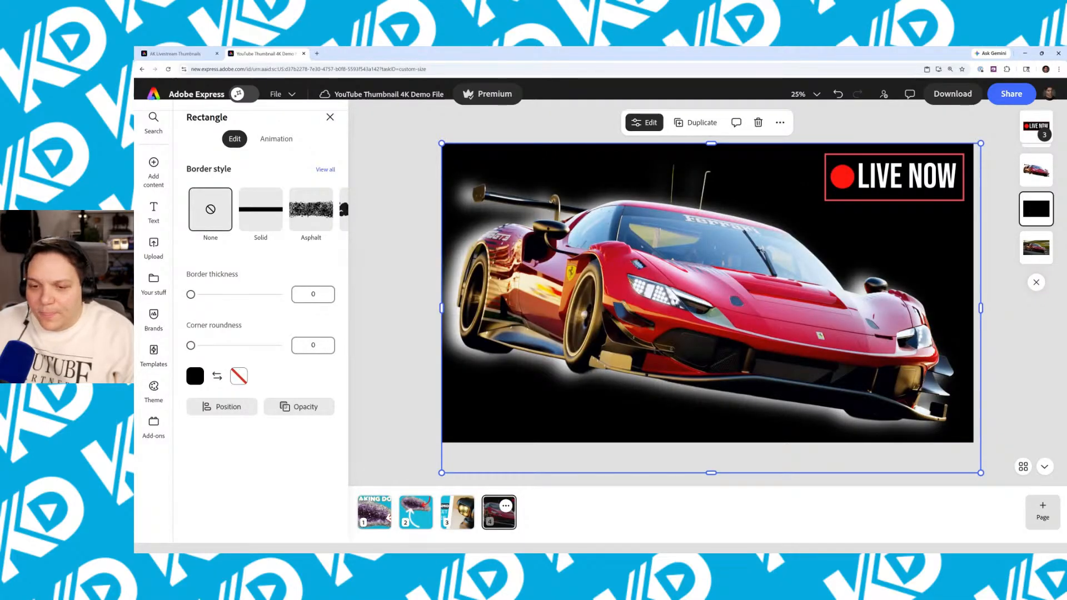
left_click(195, 377)
left_click(231, 332)
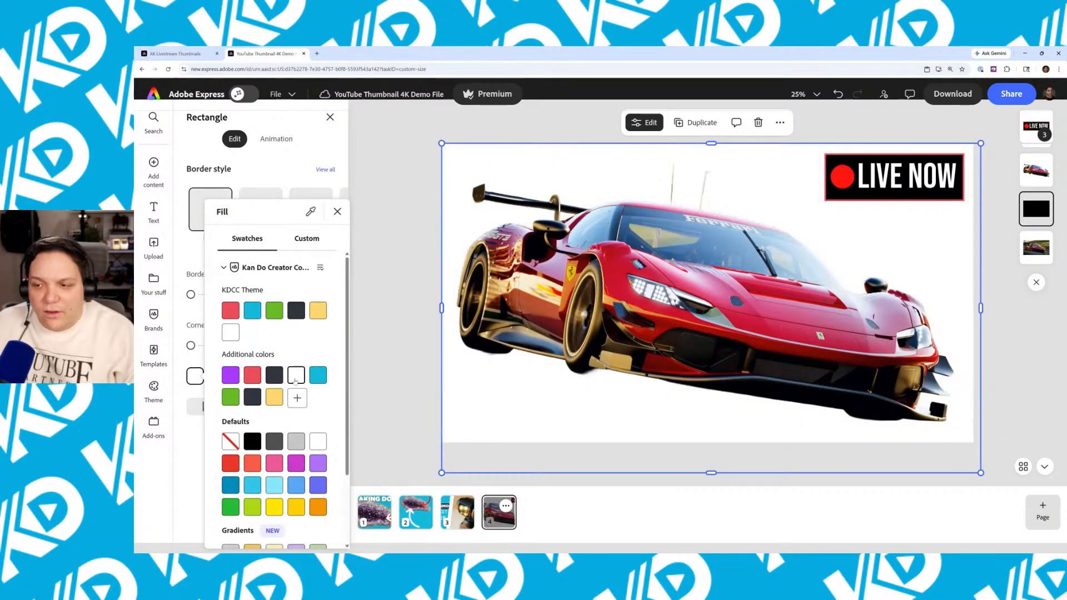
left_click(390, 217)
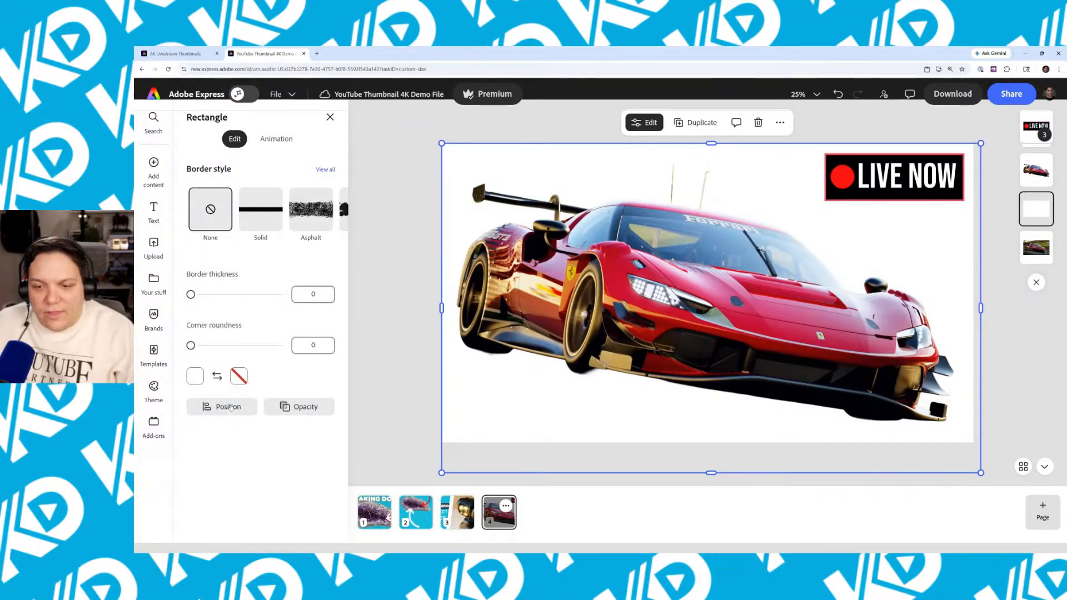
Fade the white rectangle to about 11% opacity with Normal blend
left_click(300, 406)
mouse_move(370, 220)
left_mouse_down()
mouse_move(265, 227)
mouse_move(284, 221)
mouse_move(295, 235)
mouse_move(277, 220)
mouse_move(293, 220)
mouse_move(277, 219)
mouse_move(370, 220)
left_mouse_up()
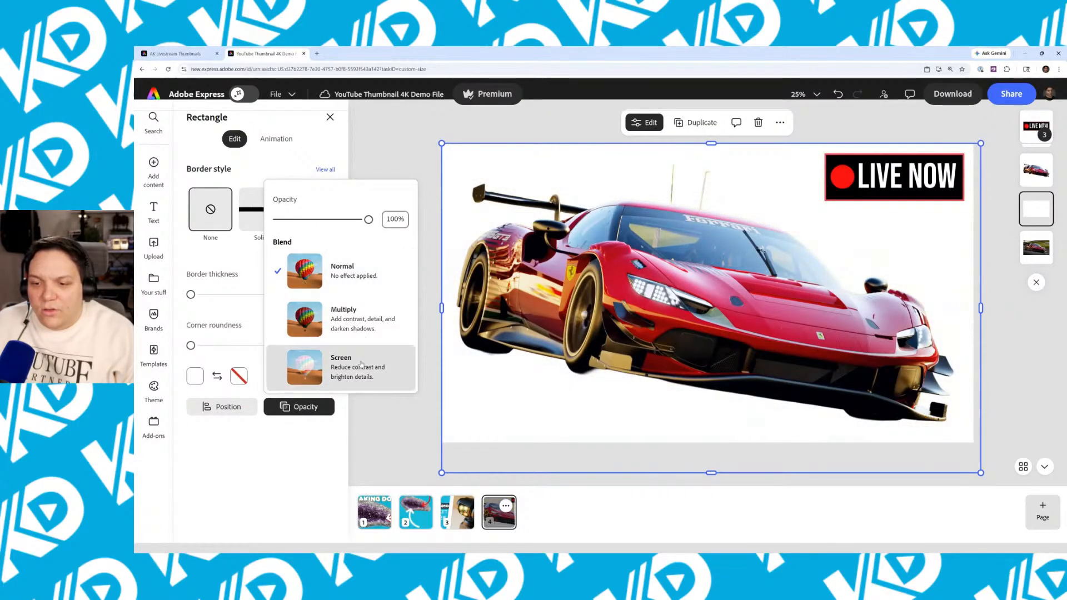
left_click(355, 319)
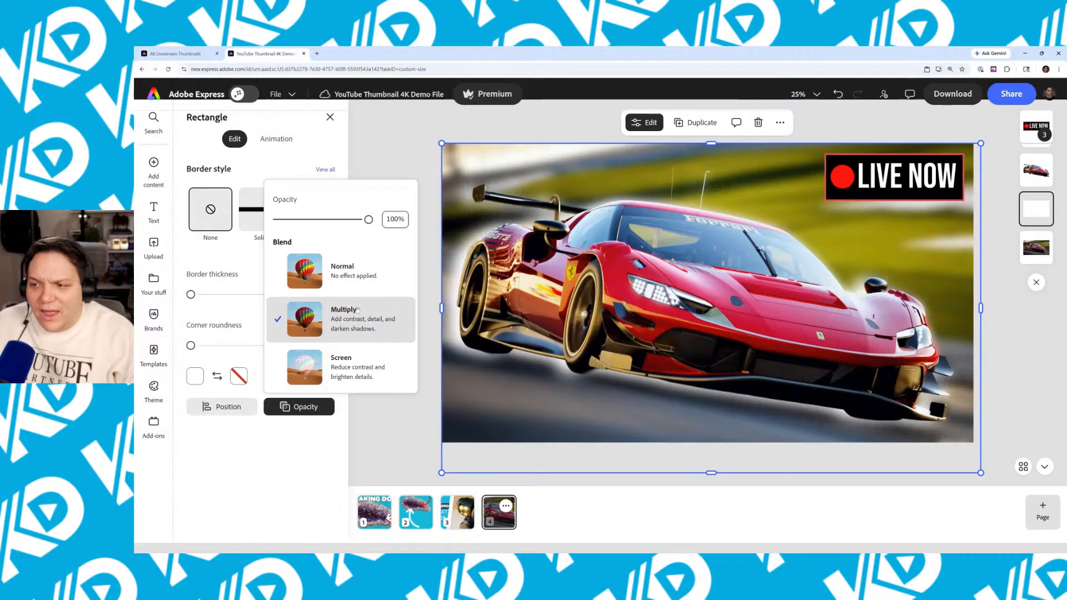
left_click_drag(368, 220, 287, 230)
left_click(350, 271)
left_click(310, 220)
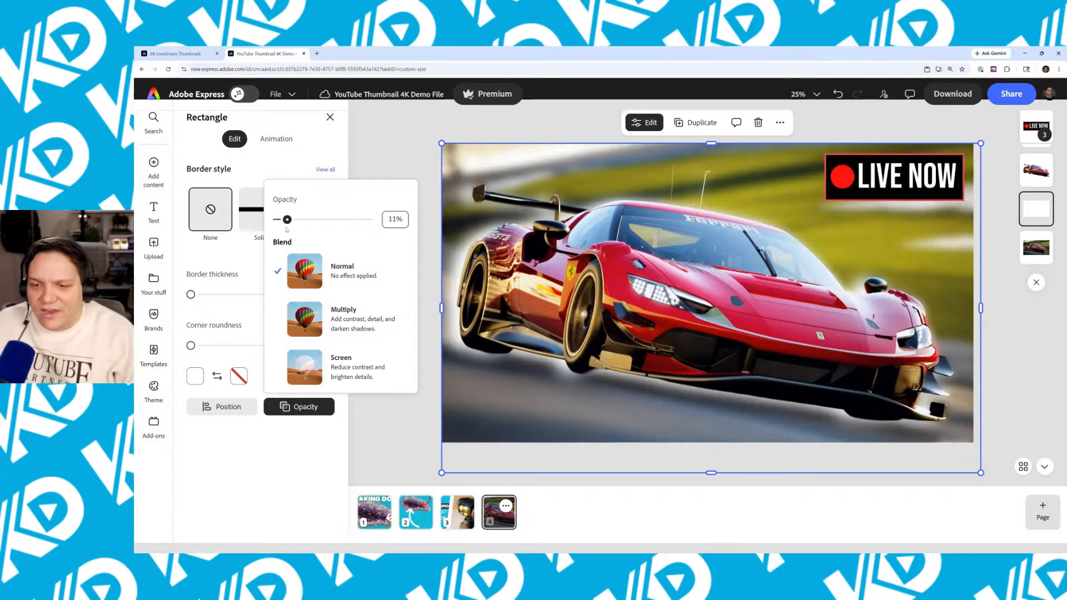
left_click(391, 183)
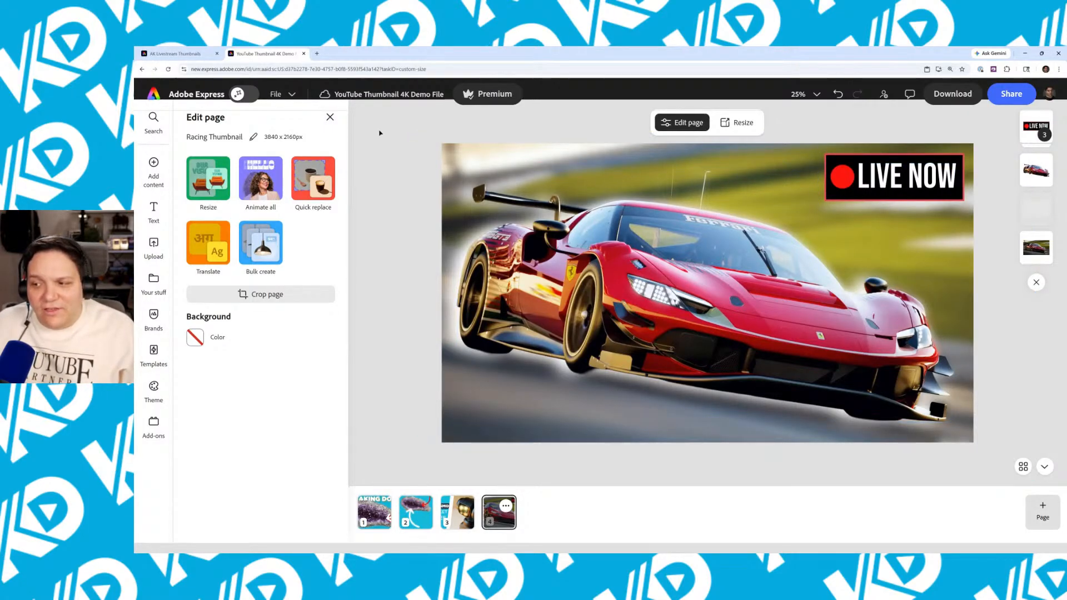
Set the track backdrop's Blur back to 0
left_click(1035, 246)
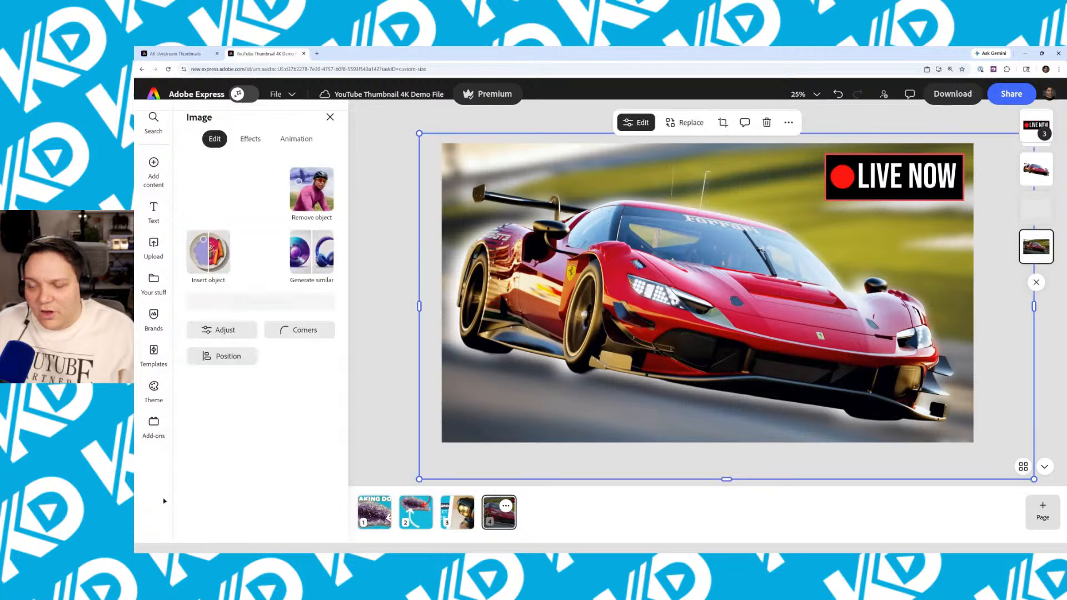
left_click(239, 339)
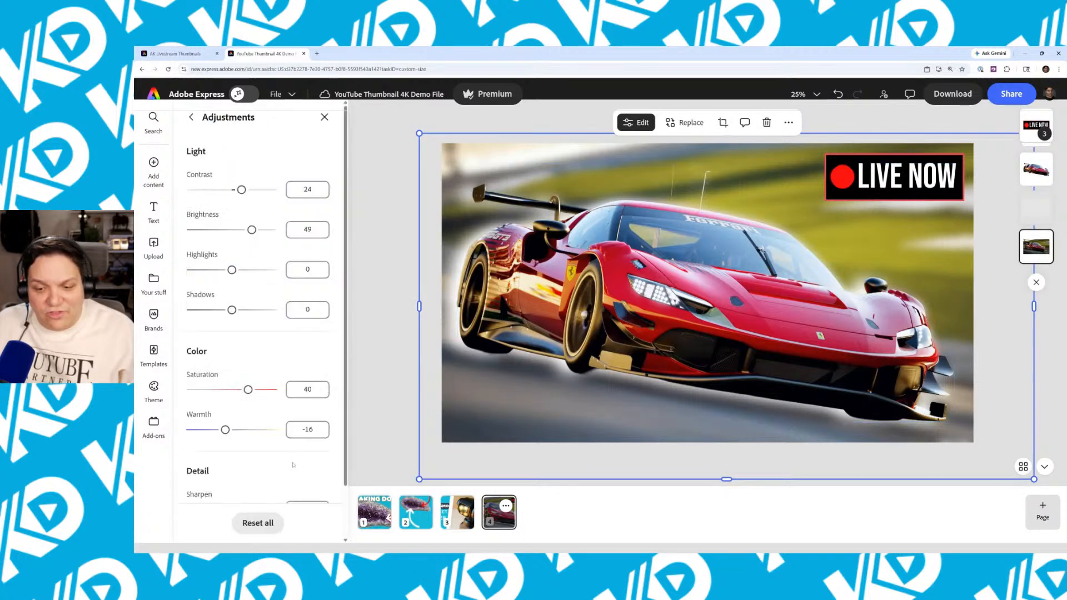
scroll(248, 465, "down", 2)
left_click_drag(259, 492, 139, 482)
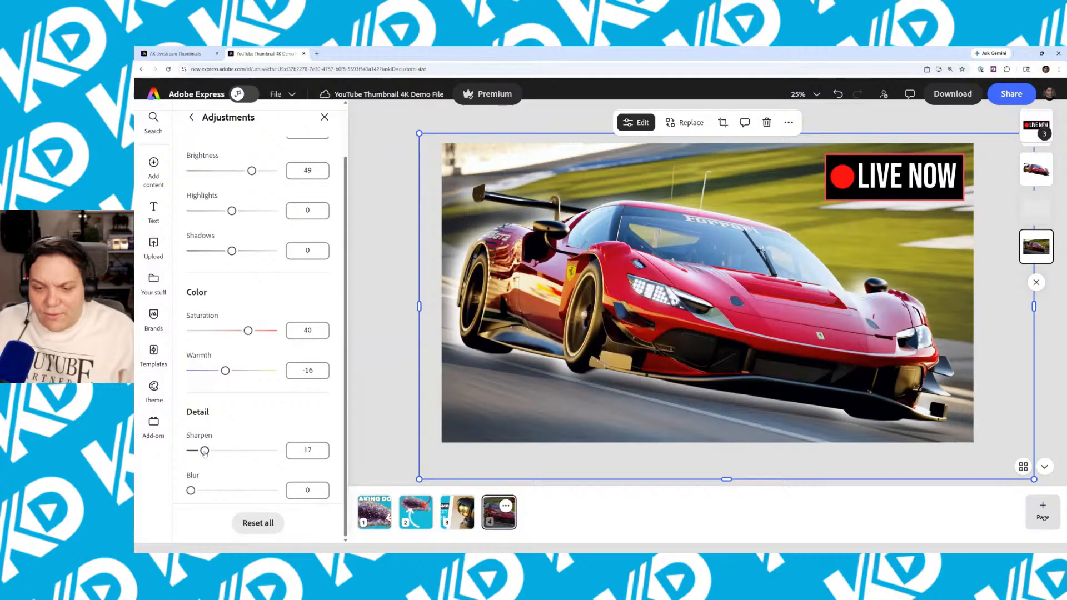
left_click_drag(195, 490, 220, 491)
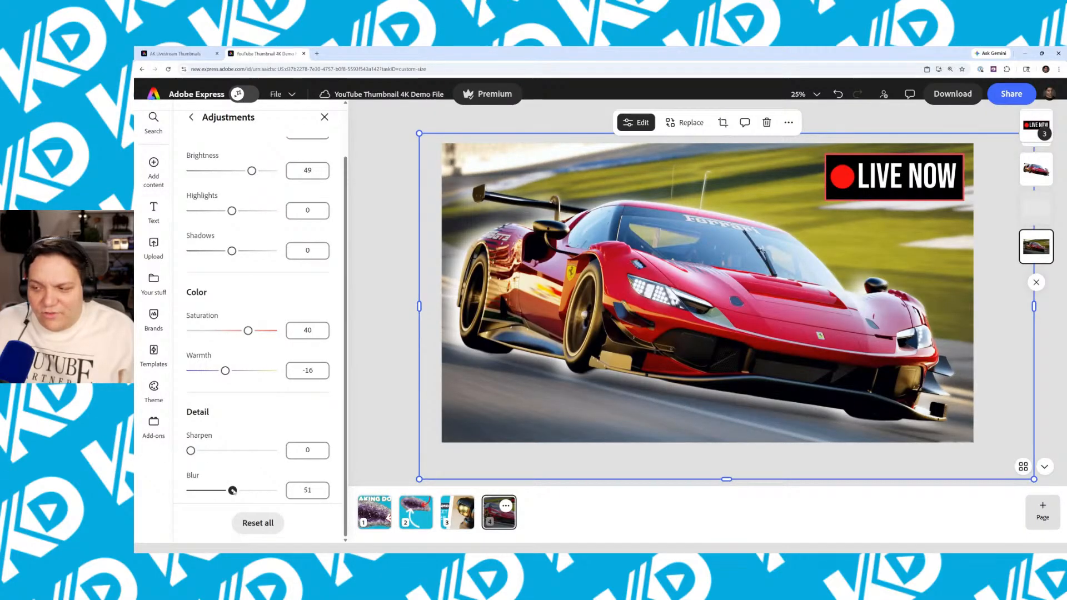
left_click_drag(232, 490, 180, 491)
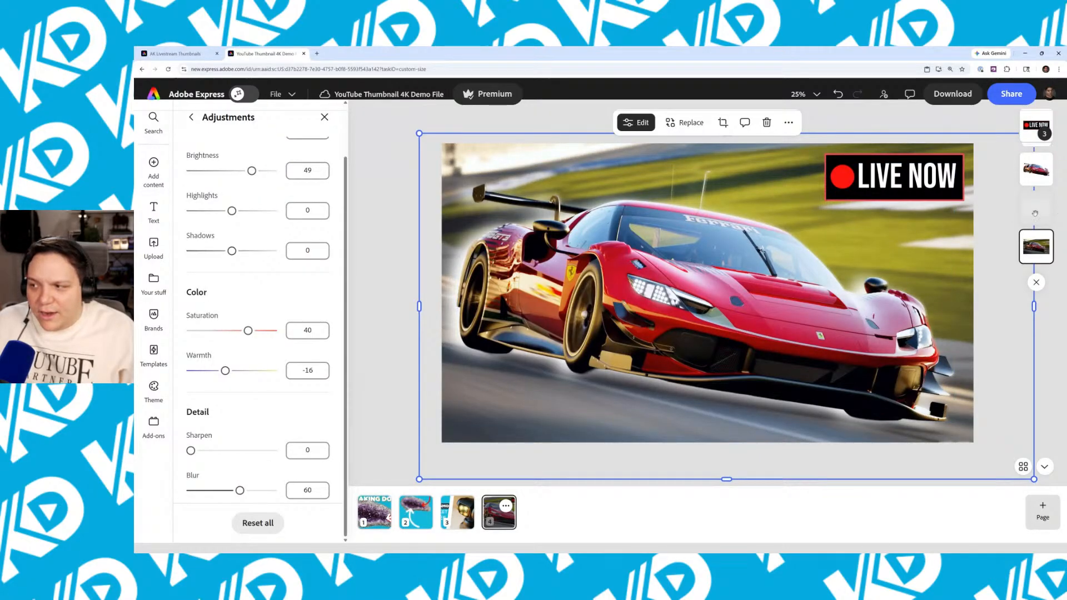
Lower the white rectangle's opacity to remove the haze over the track
left_click(1035, 213)
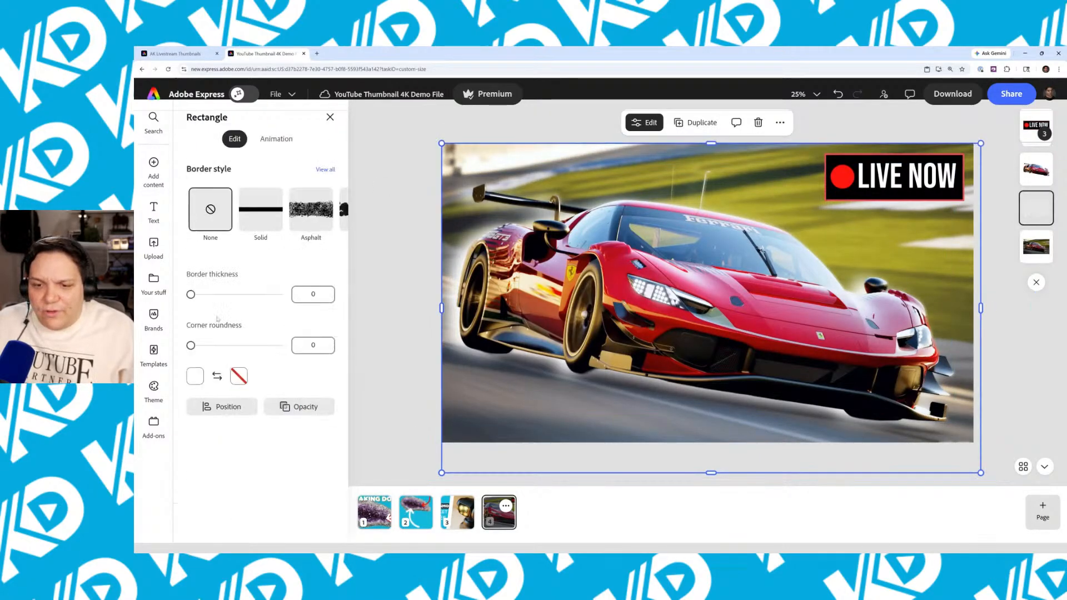
left_click(299, 406)
left_click_drag(289, 220, 296, 241)
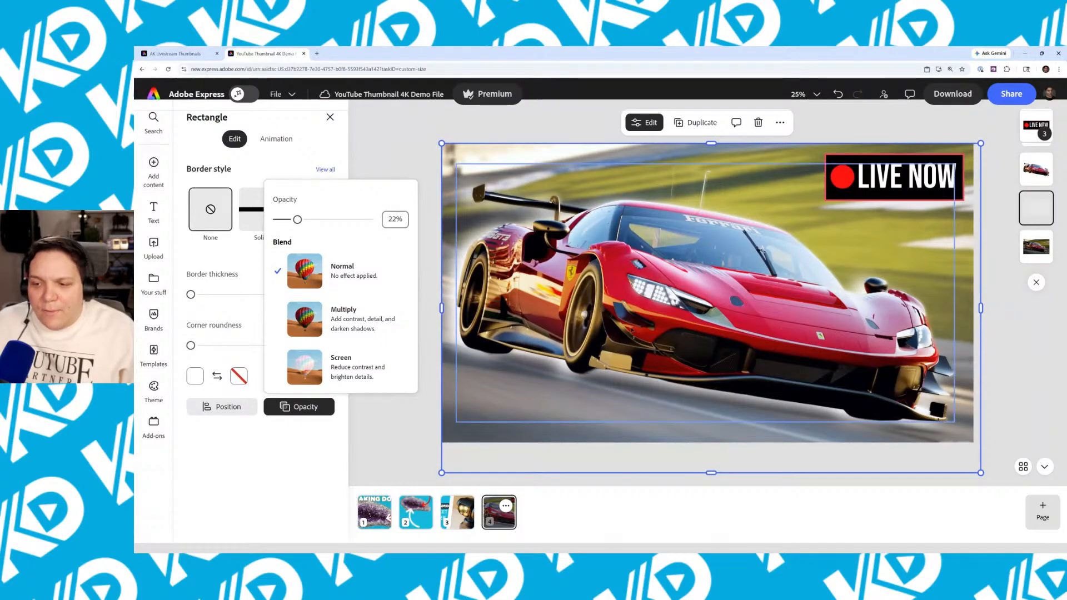
left_click(621, 324)
left_click(400, 184)
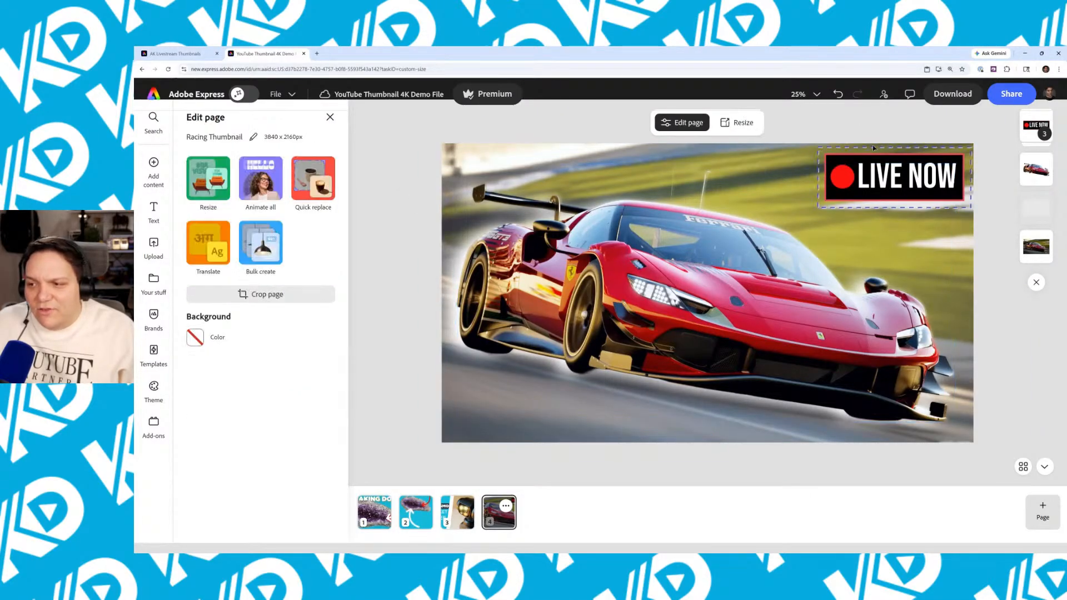
left_click(804, 94)
left_click(761, 174)
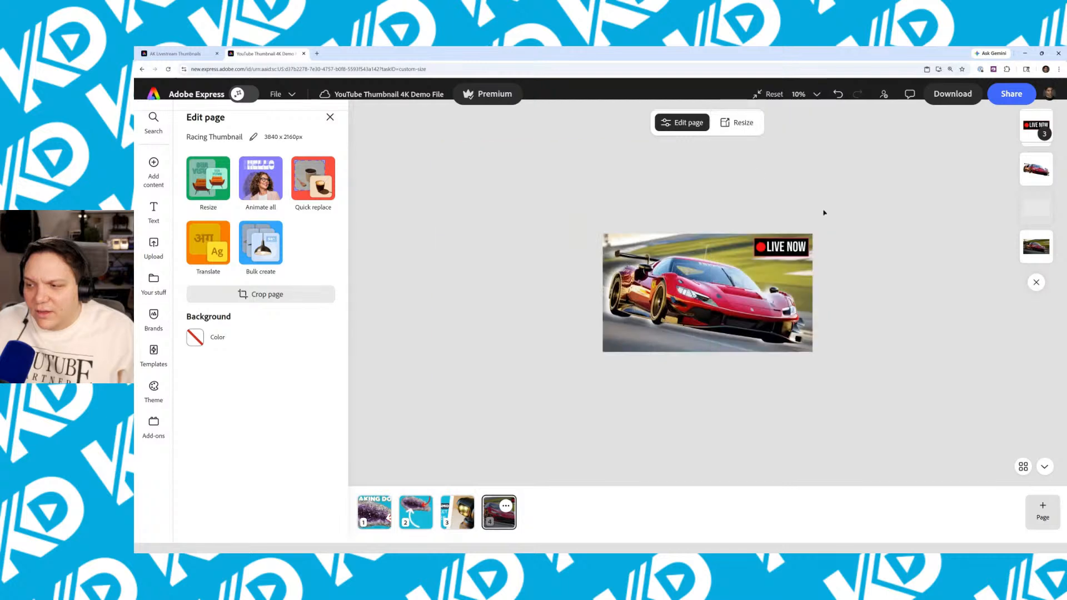
left_click(1036, 127)
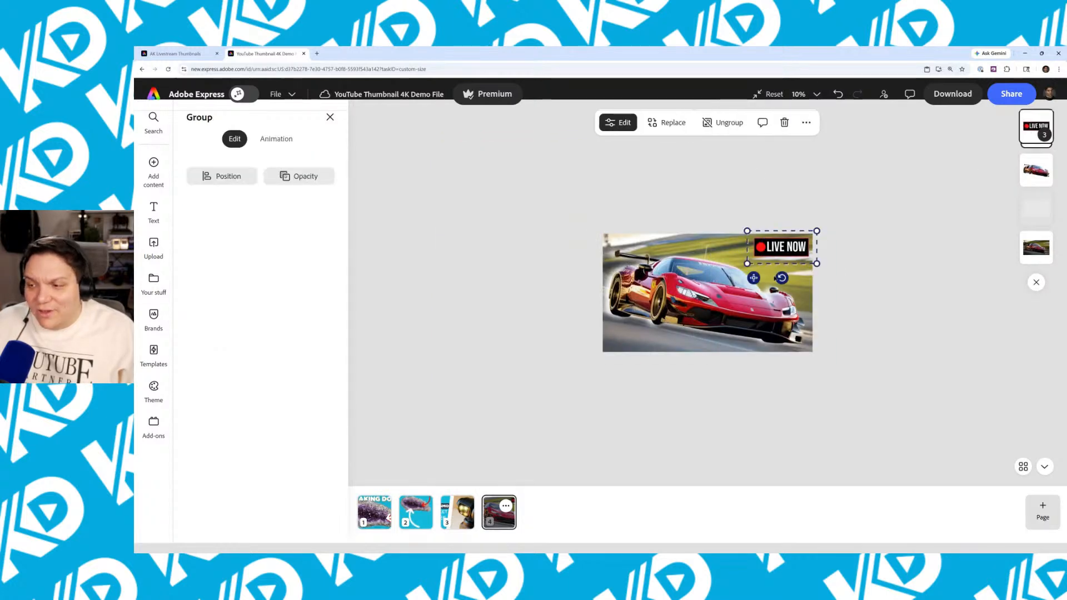
left_click_drag(749, 265, 735, 283)
left_click(534, 263)
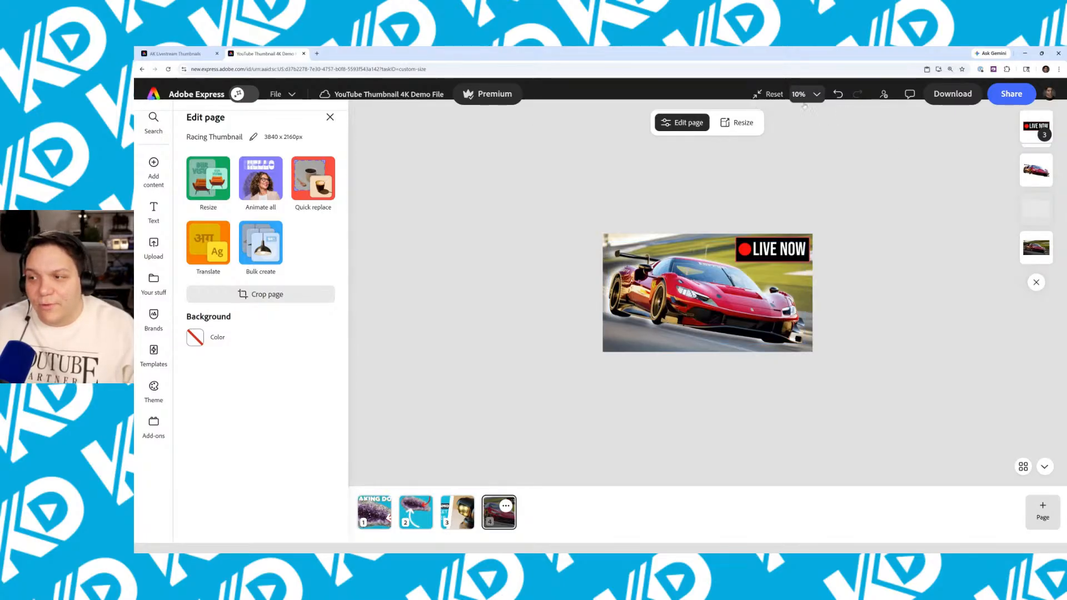
left_click(770, 97)
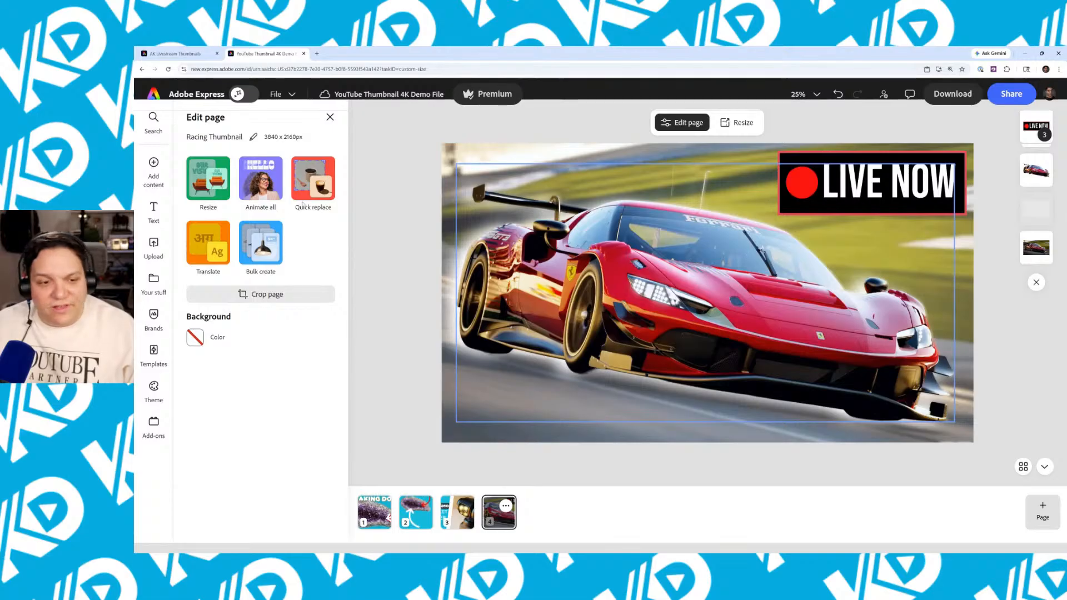
left_click(470, 519)
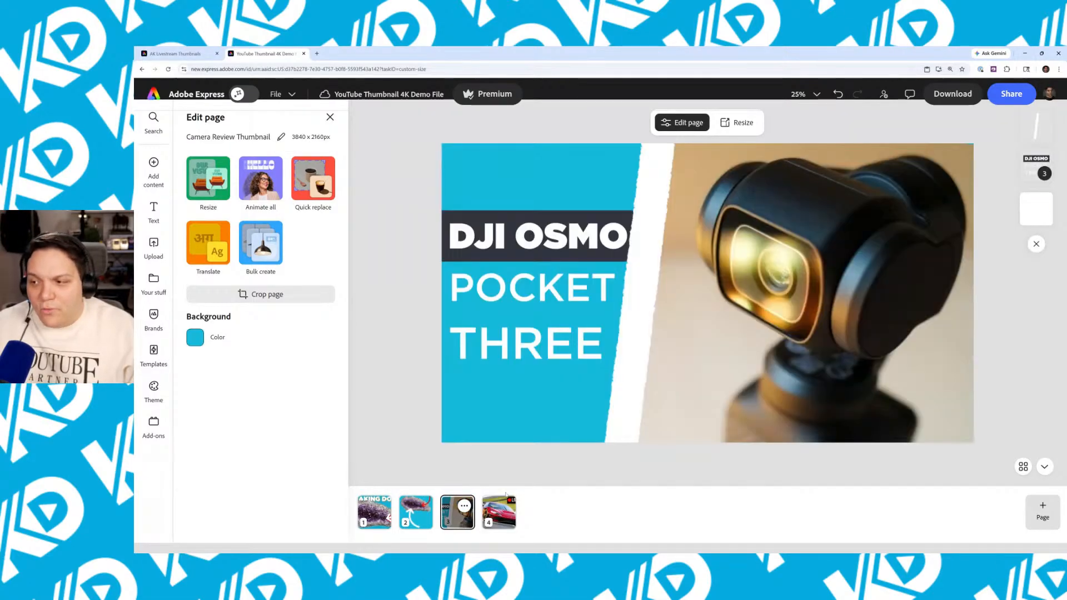
left_click(374, 510)
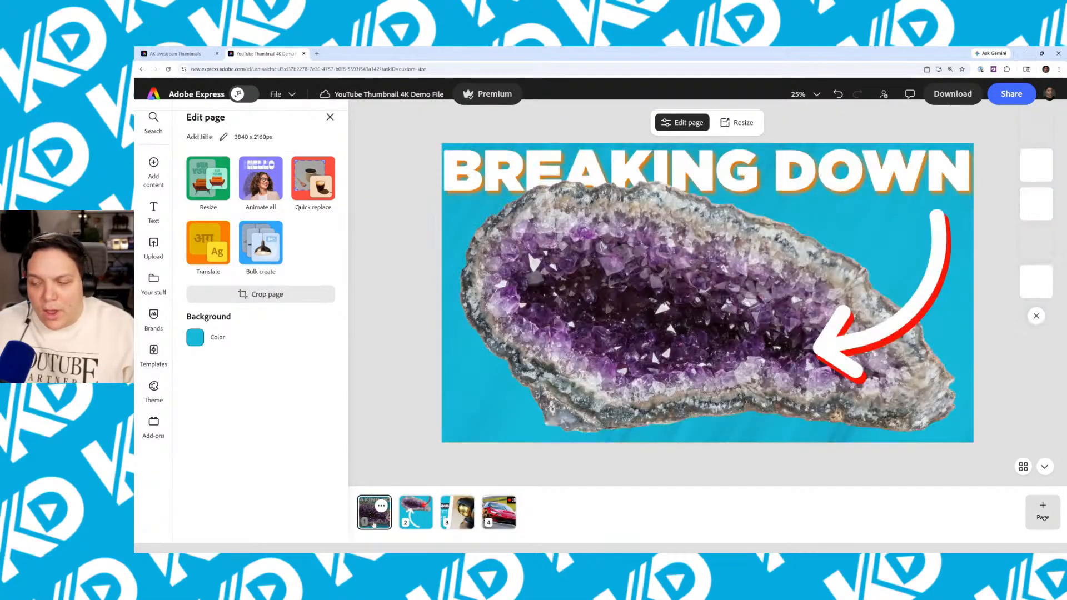
left_click(1021, 276)
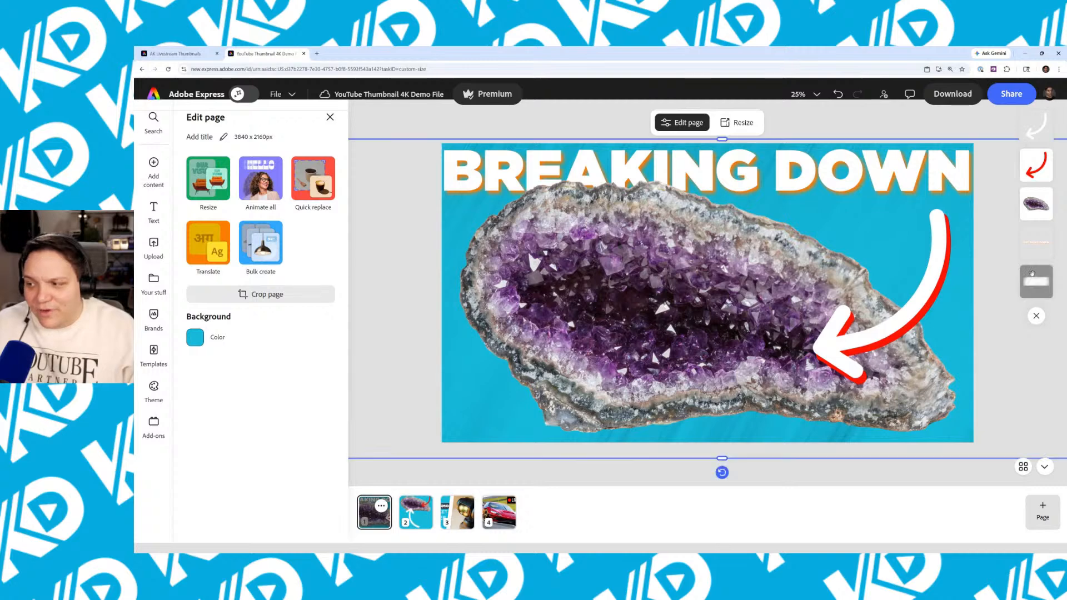
left_click(500, 512)
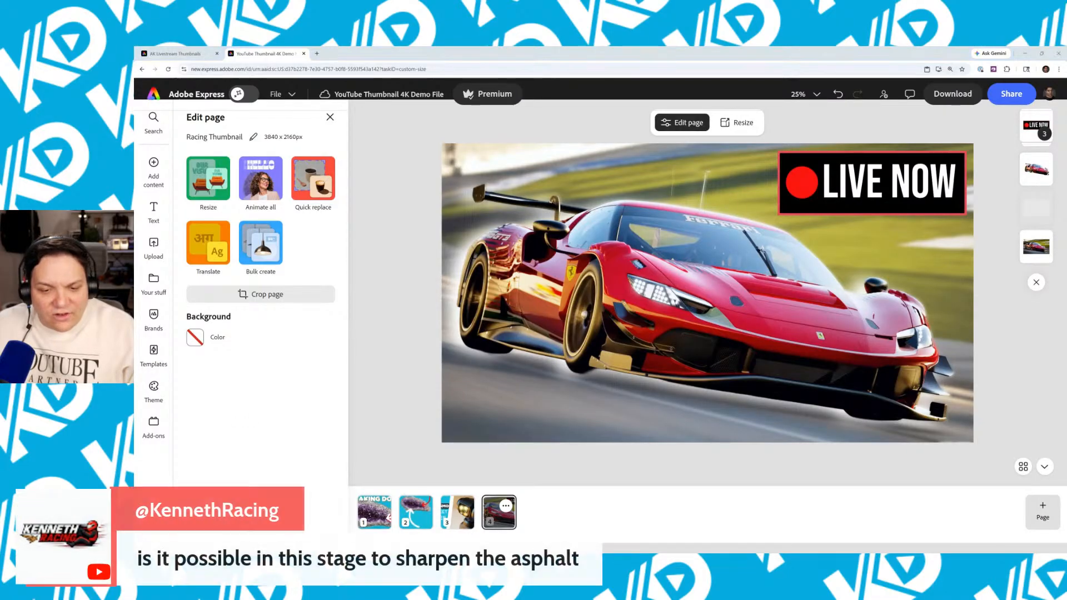
Start erasing the Ferrari image with a size-117 Circle brush in Restore mode
left_click(1044, 246)
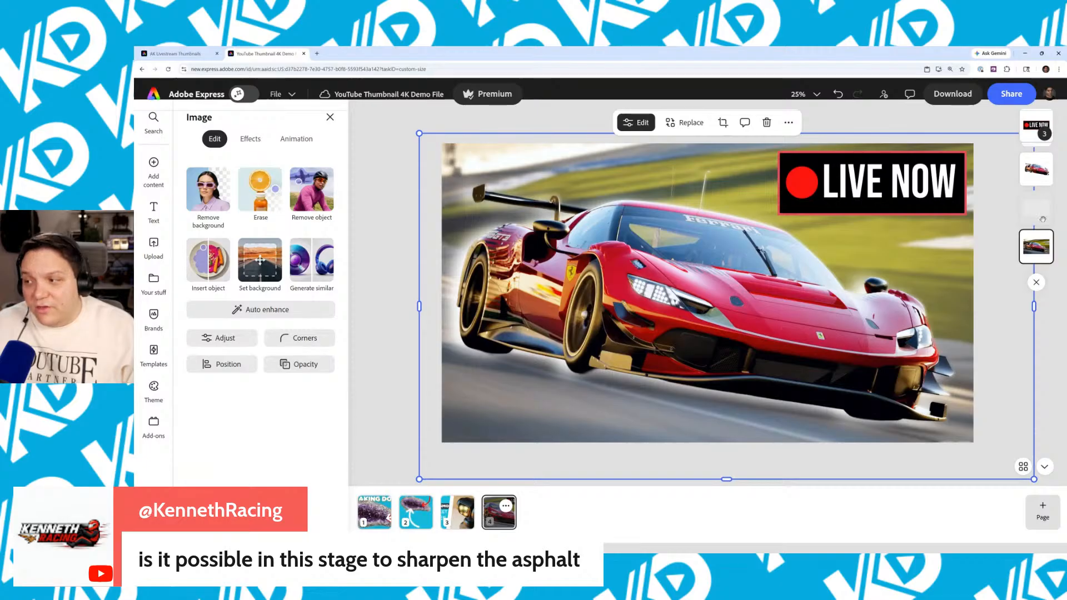
left_click(1040, 179)
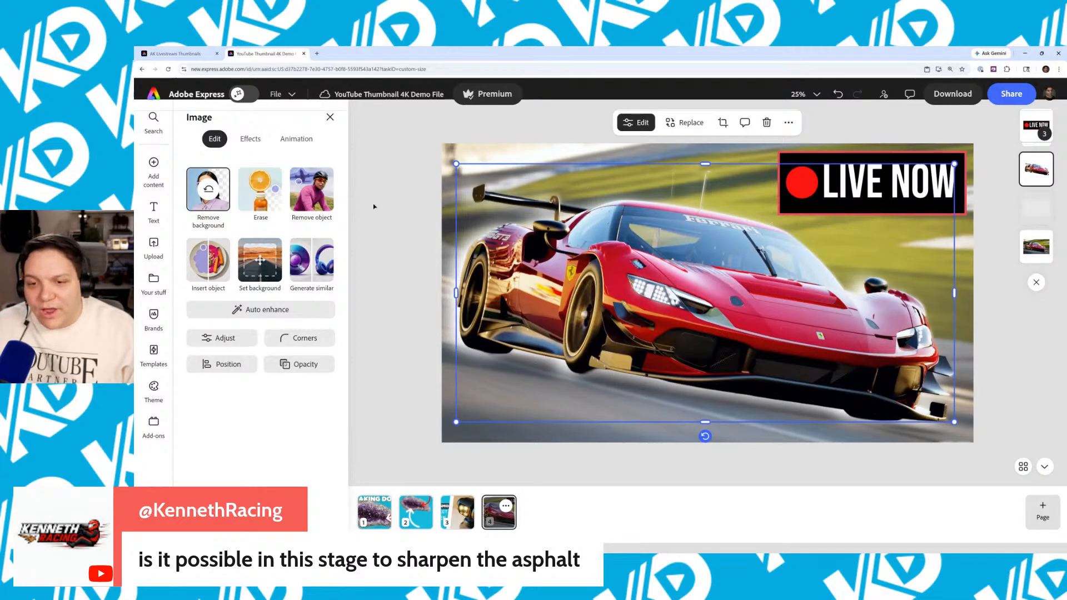
left_click(265, 198)
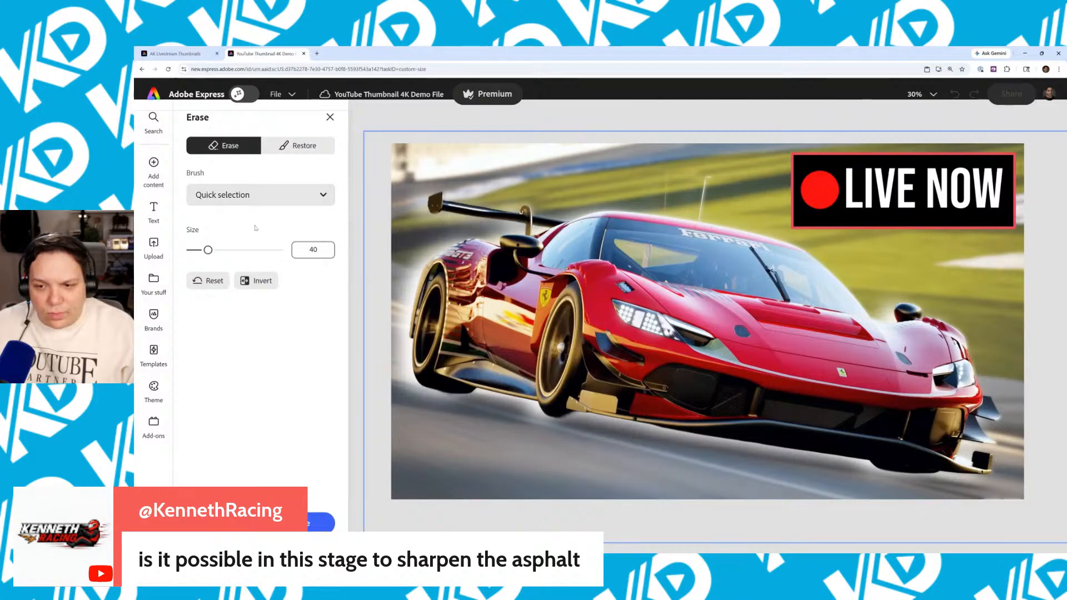
left_click(250, 195)
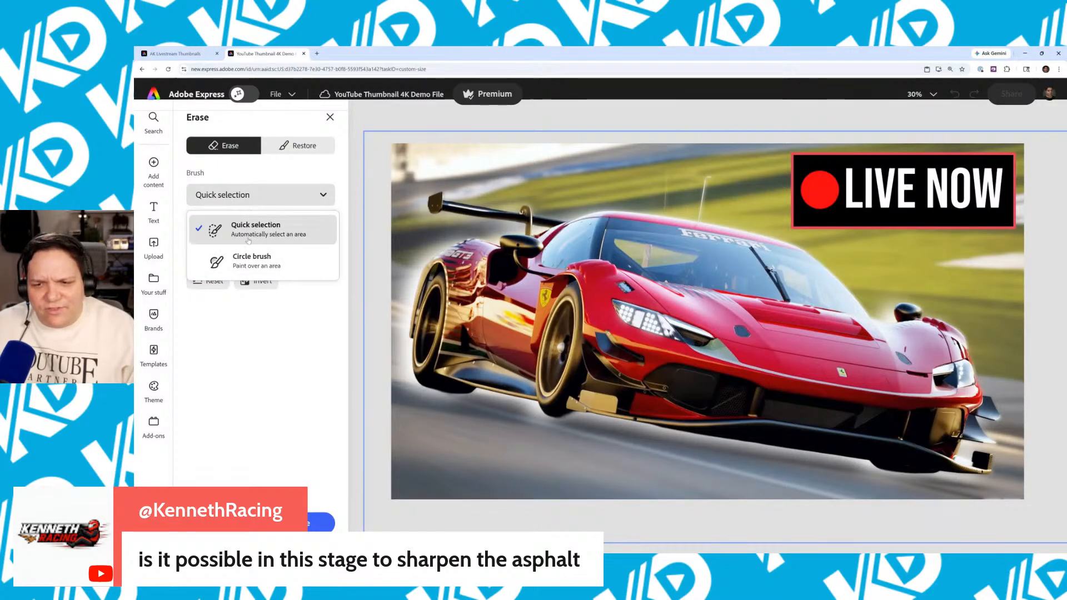
left_click(249, 263)
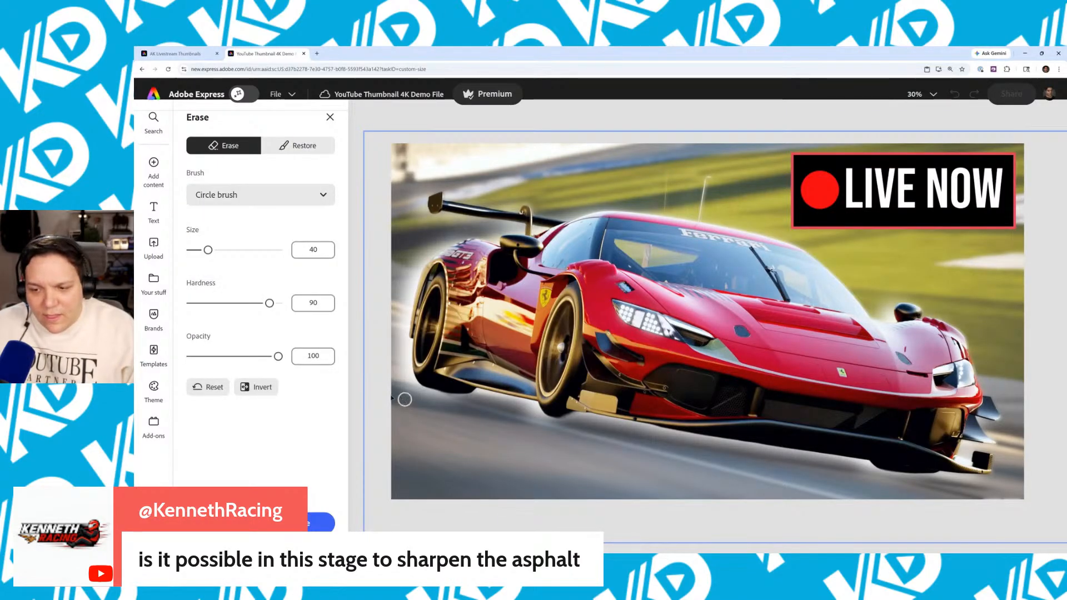
left_click_drag(221, 257, 242, 251)
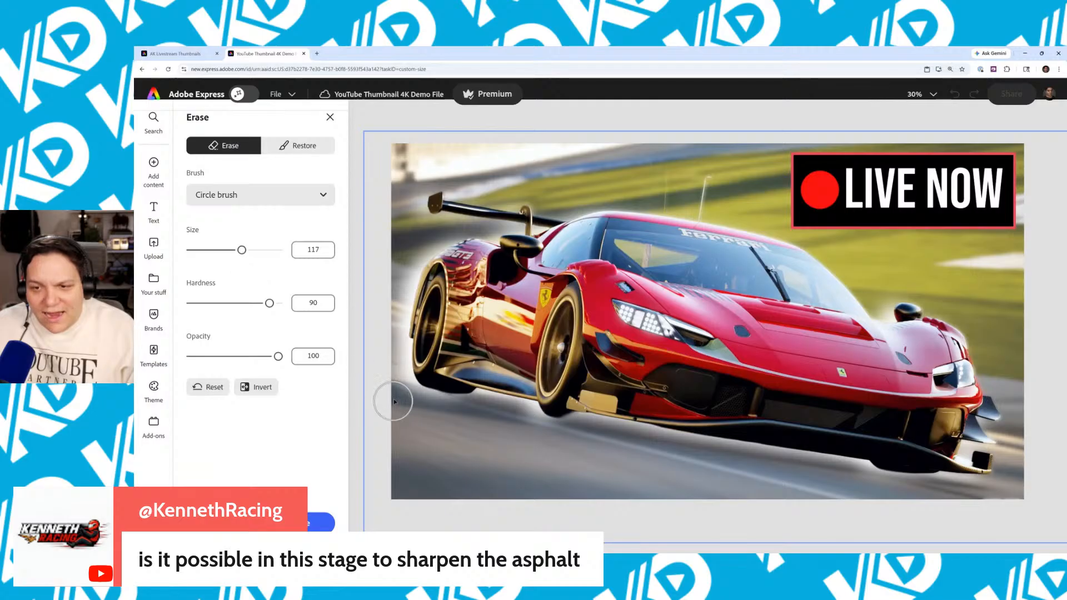
left_click(293, 150)
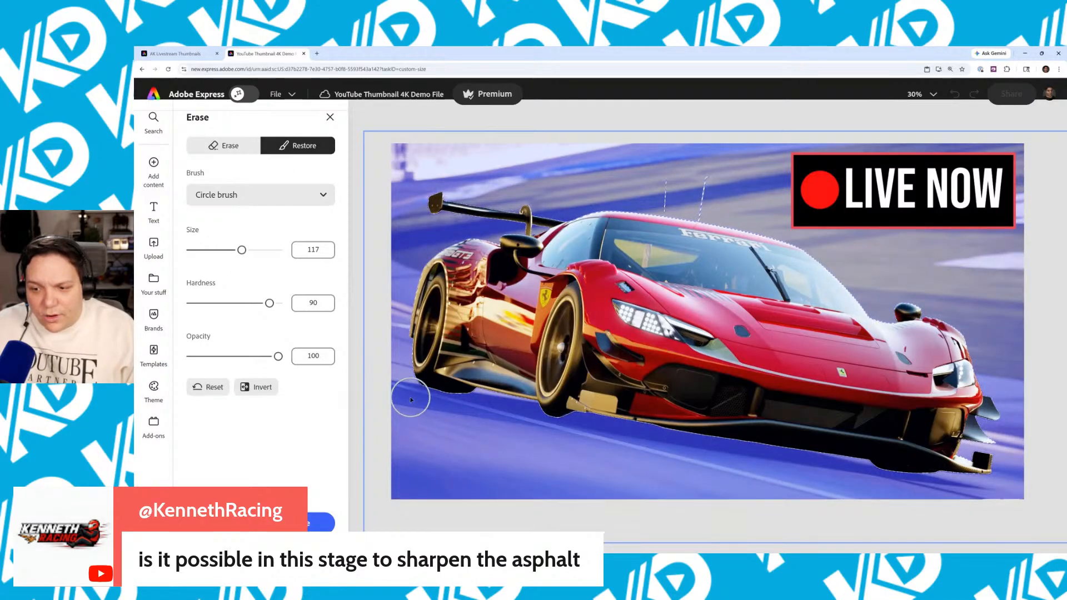
Restore the asphalt beneath the car, then reset the erase mask
mouse_move(405, 402)
left_mouse_down()
mouse_move(454, 432)
mouse_move(650, 472)
mouse_move(1016, 495)
mouse_move(377, 491)
mouse_move(398, 409)
left_mouse_up()
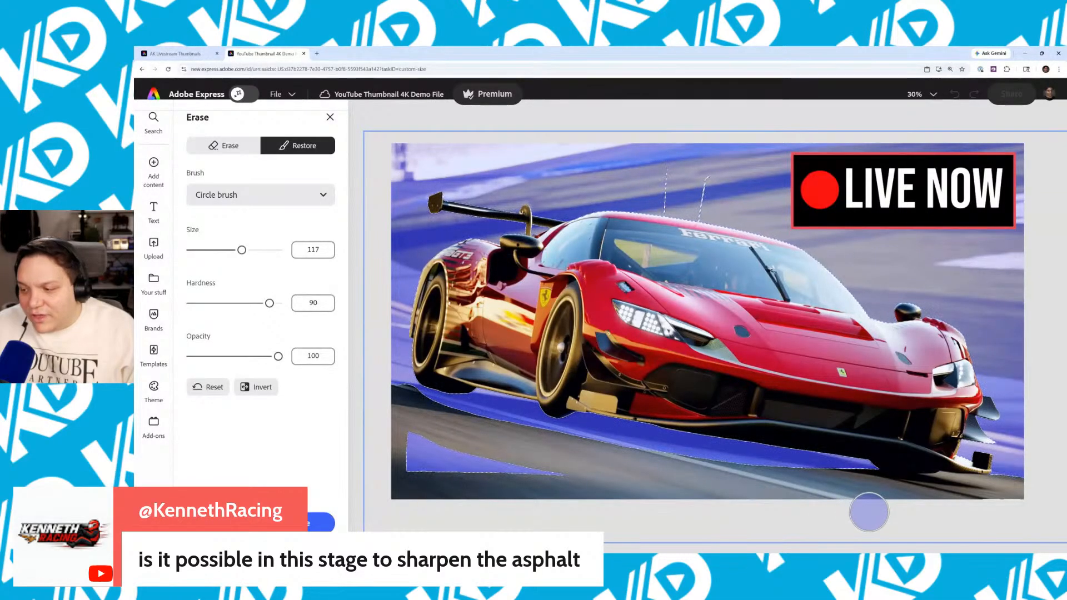
left_click_drag(674, 486, 428, 475)
mouse_move(507, 465)
left_mouse_down()
mouse_move(428, 432)
mouse_move(445, 431)
left_mouse_up()
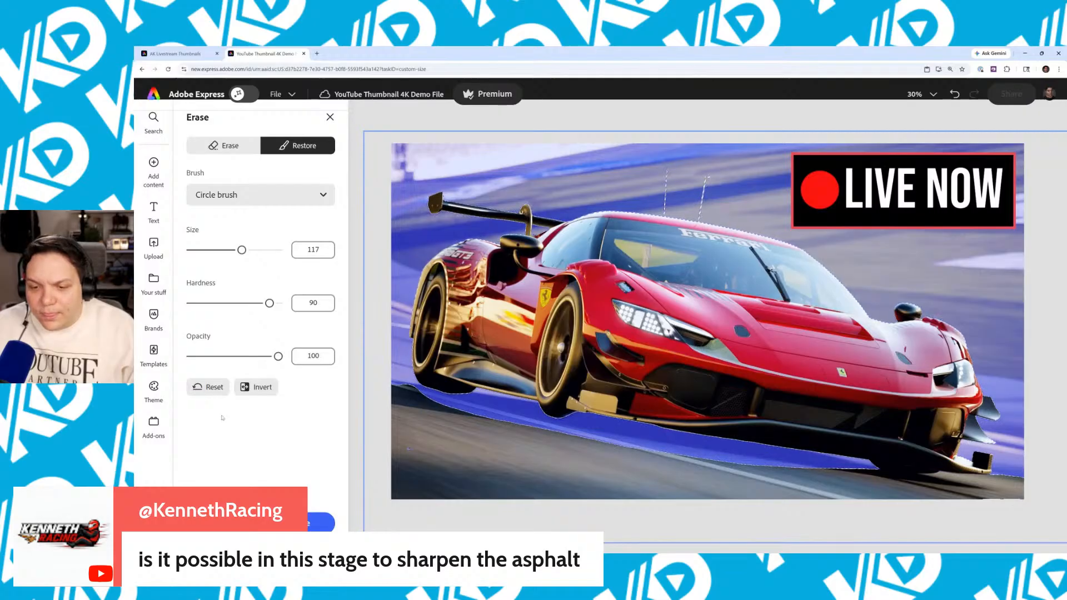
left_click(209, 388)
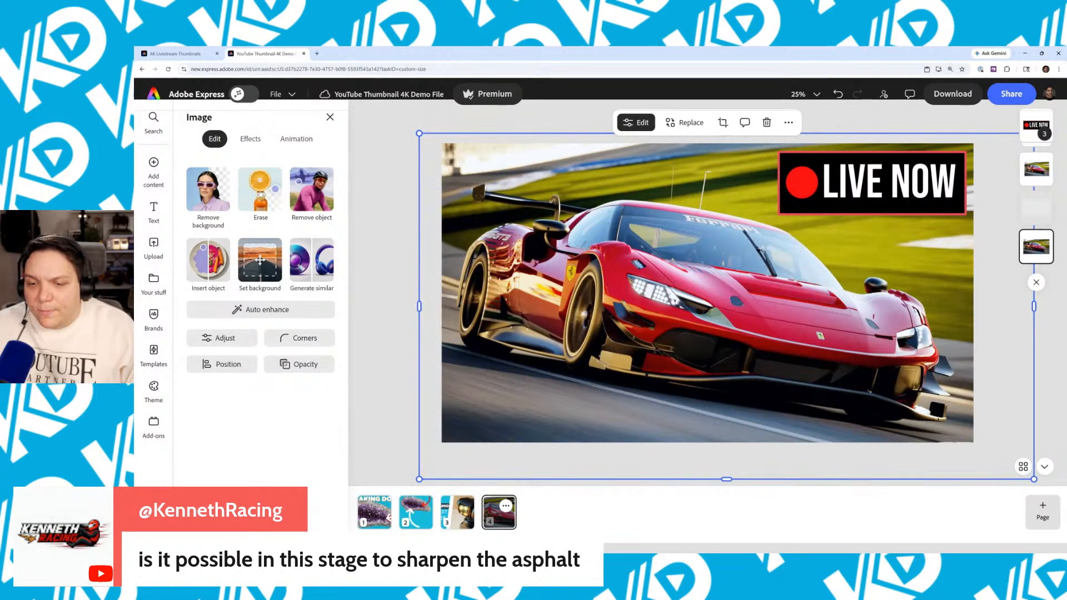
Leave erasing without changes and undo the car image's background removal
left_click(250, 195)
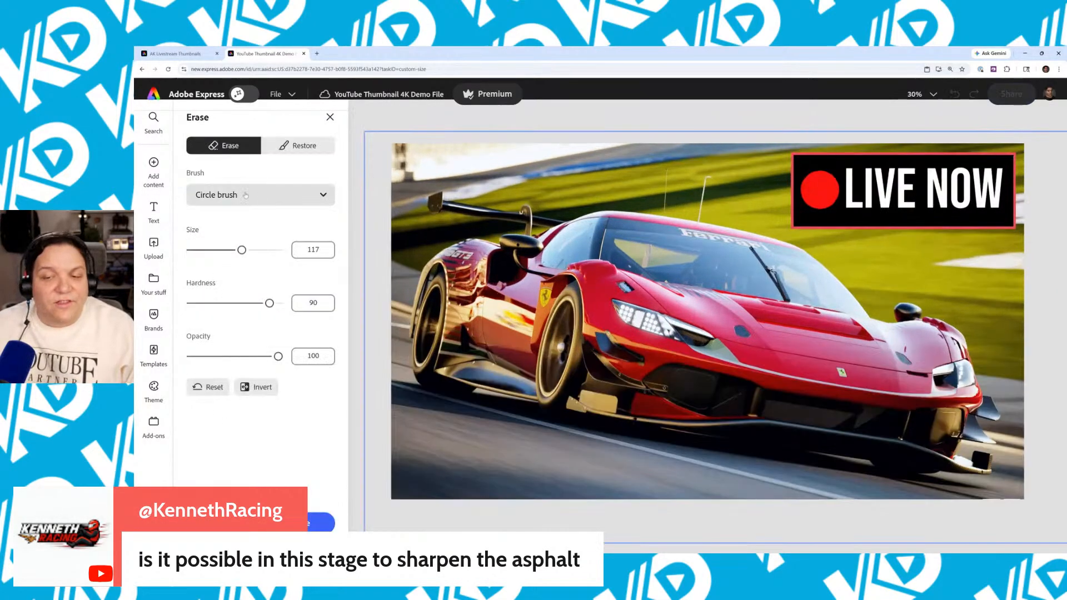
left_click(288, 154)
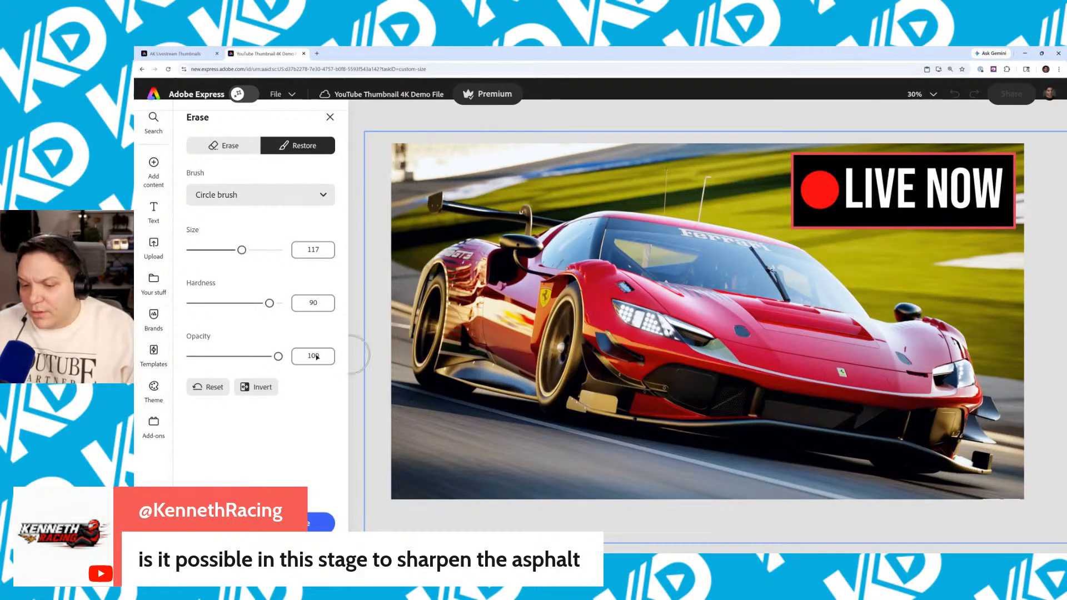
left_click(330, 117)
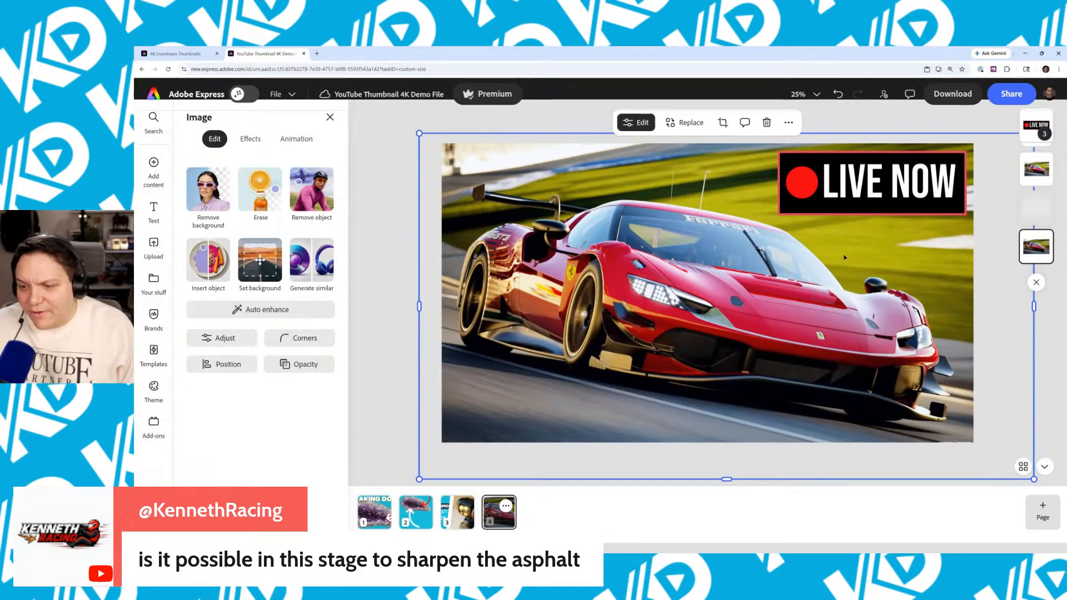
left_click(1037, 169)
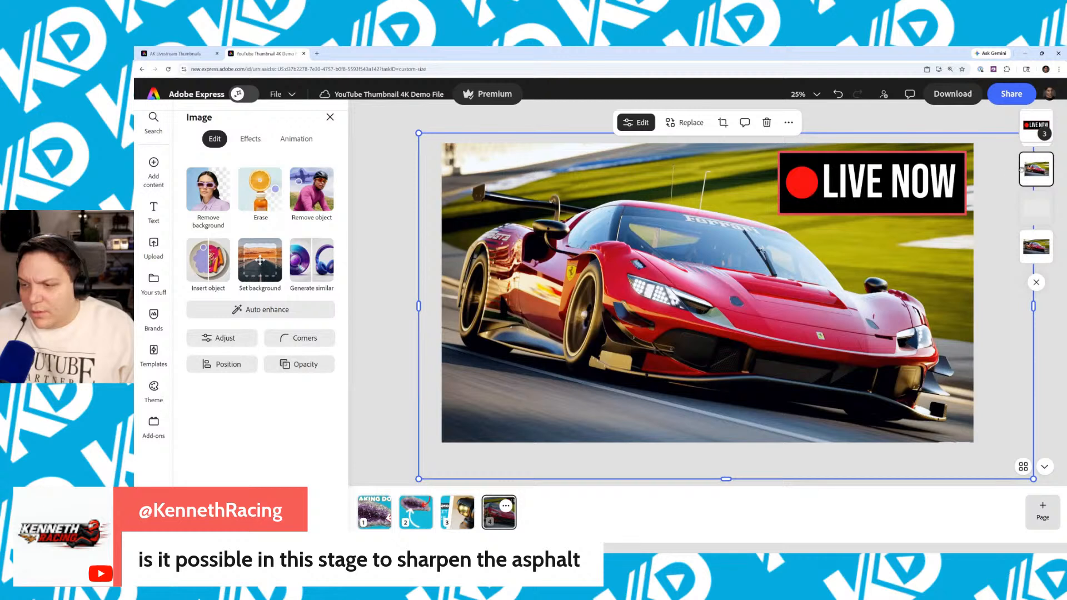
left_click(838, 95)
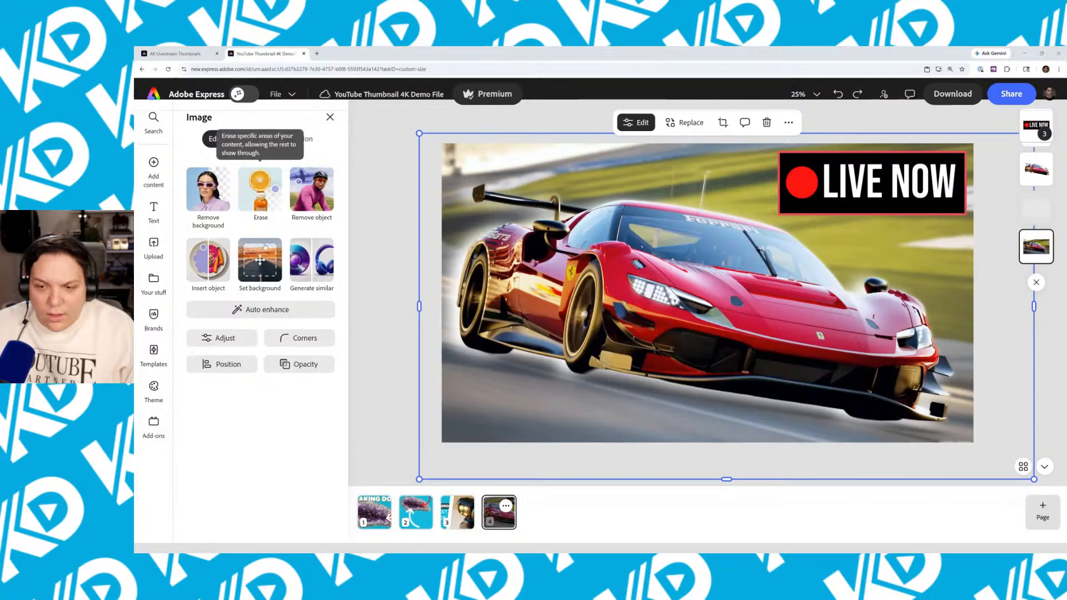
Keep the road below the car, invert the mask, and apply the erase
left_click(259, 197)
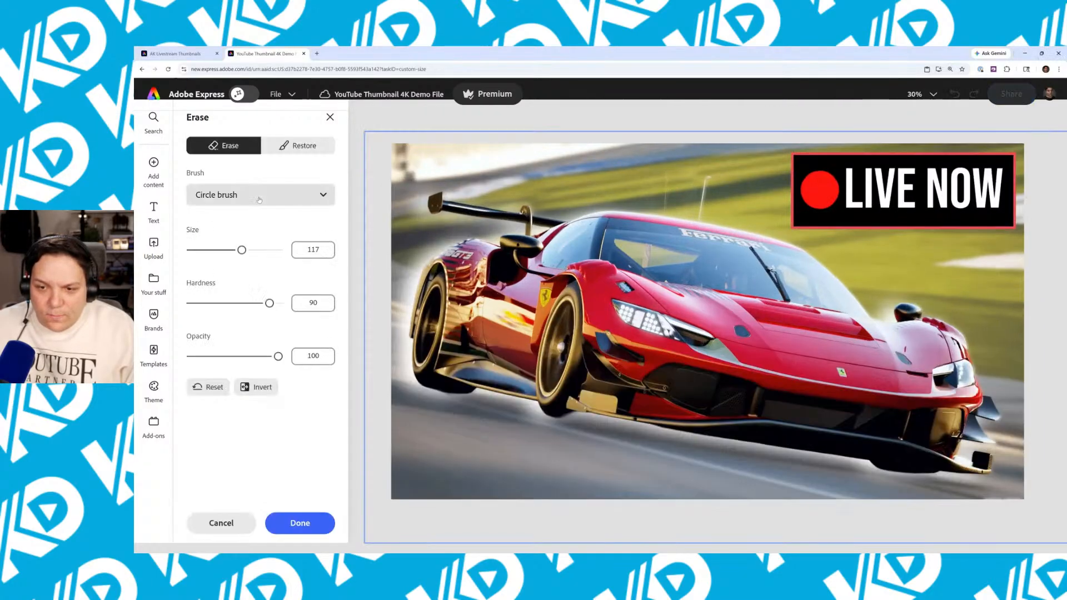
left_click(300, 146)
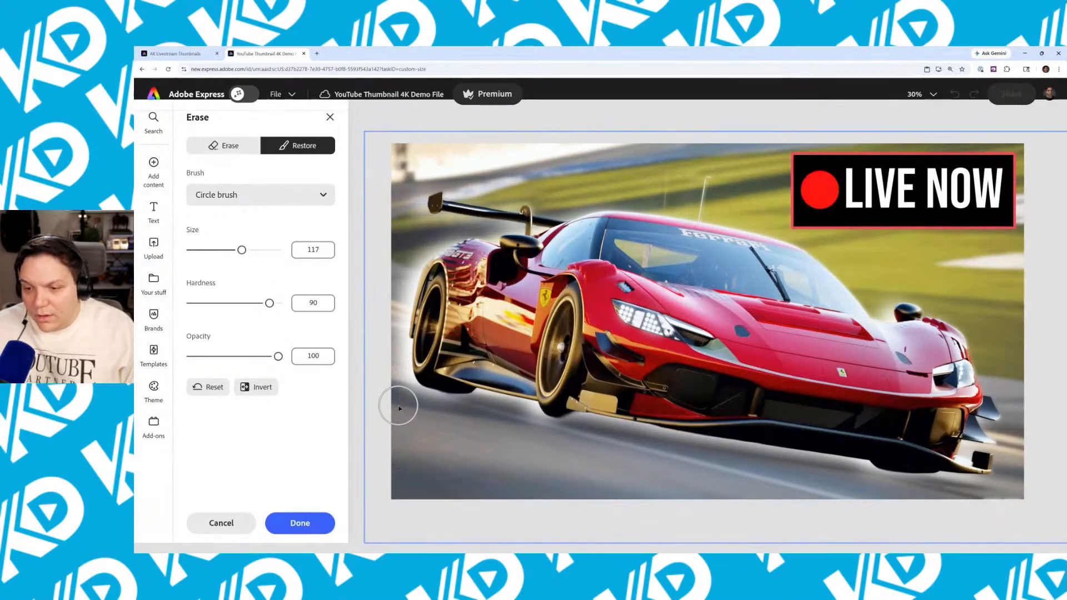
mouse_move(400, 408)
left_mouse_down()
mouse_move(482, 462)
mouse_move(457, 451)
mouse_move(463, 433)
mouse_move(555, 468)
mouse_move(439, 427)
mouse_move(622, 474)
left_mouse_up()
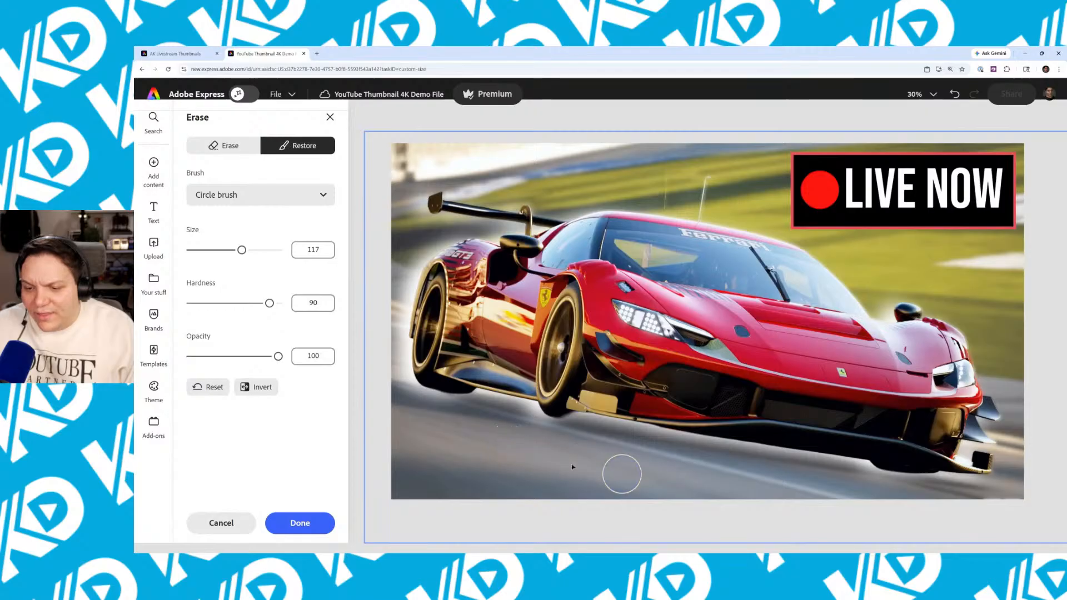
left_click(255, 386)
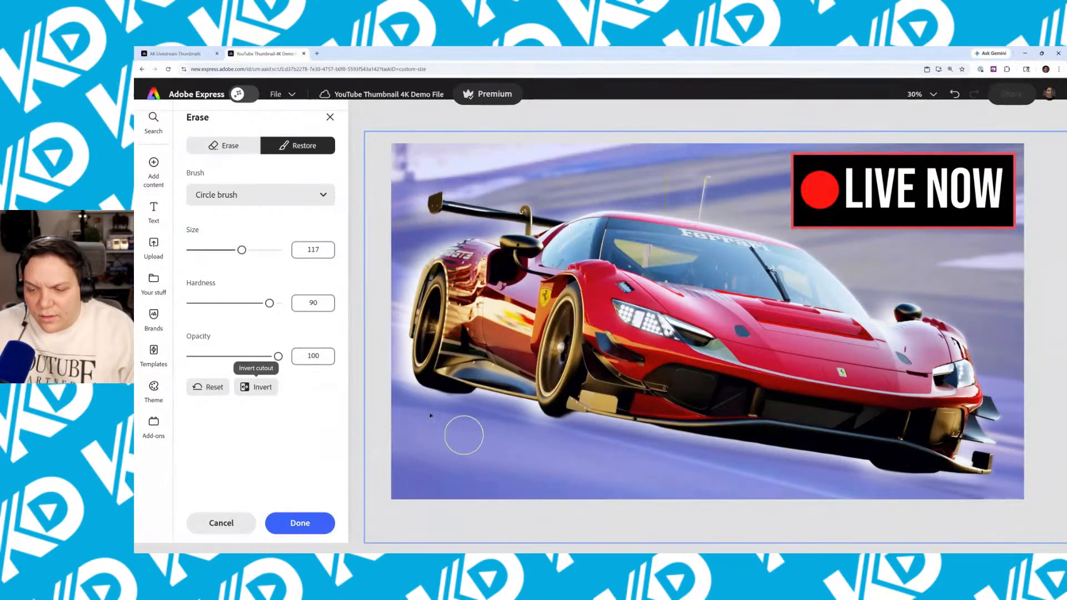
mouse_move(405, 406)
left_mouse_down()
mouse_move(759, 515)
mouse_move(439, 500)
mouse_move(381, 464)
mouse_move(381, 443)
mouse_move(596, 494)
mouse_move(416, 465)
left_mouse_up()
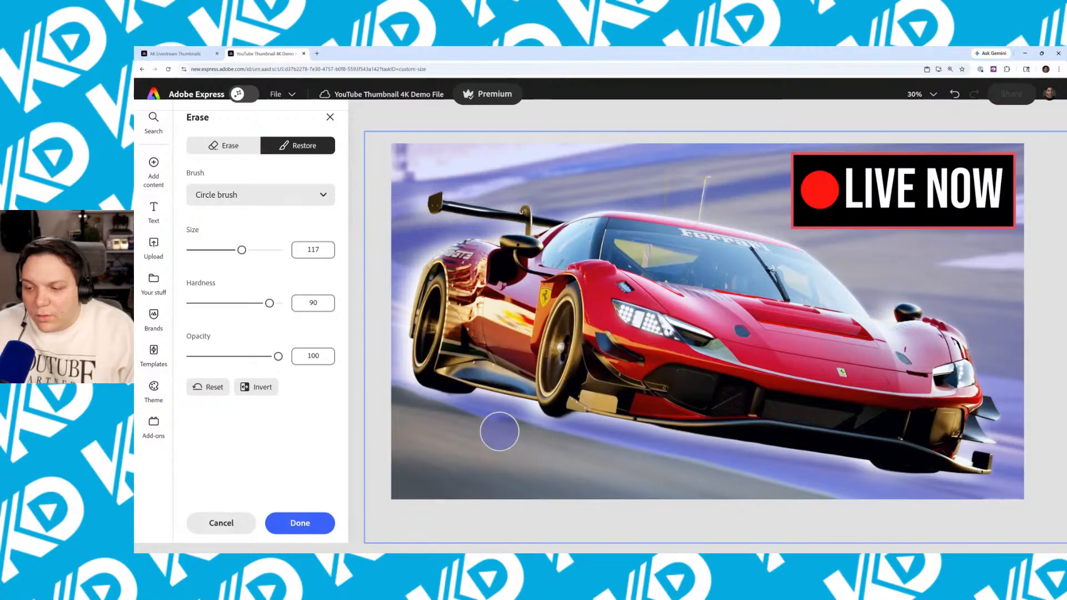
left_click(300, 523)
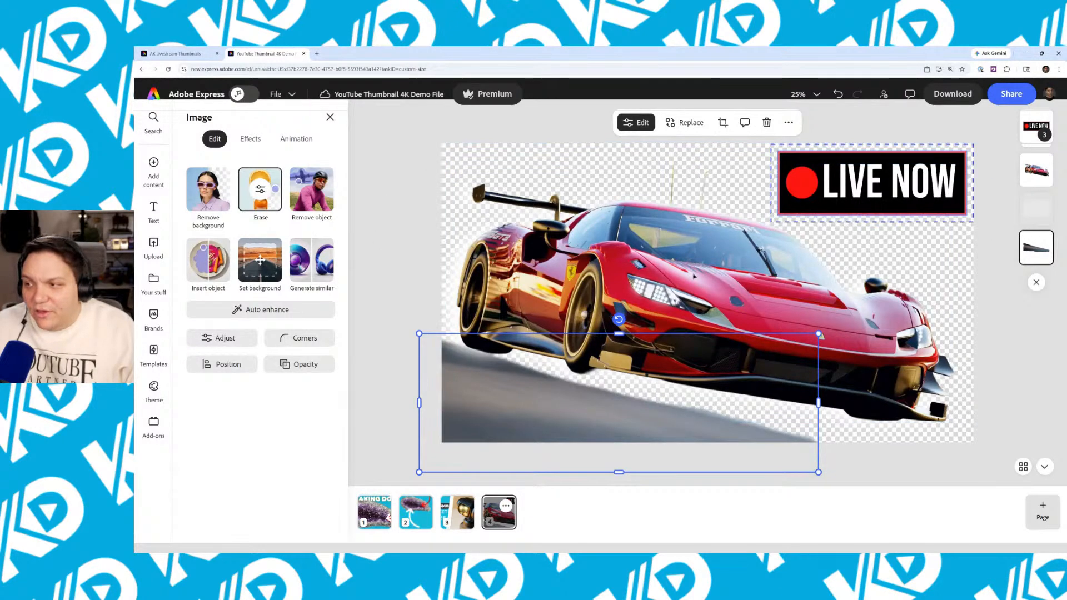
Copy the road layer, undo its resize, paste a copy and enlarge it up and right
right_click(498, 381)
left_click(533, 174)
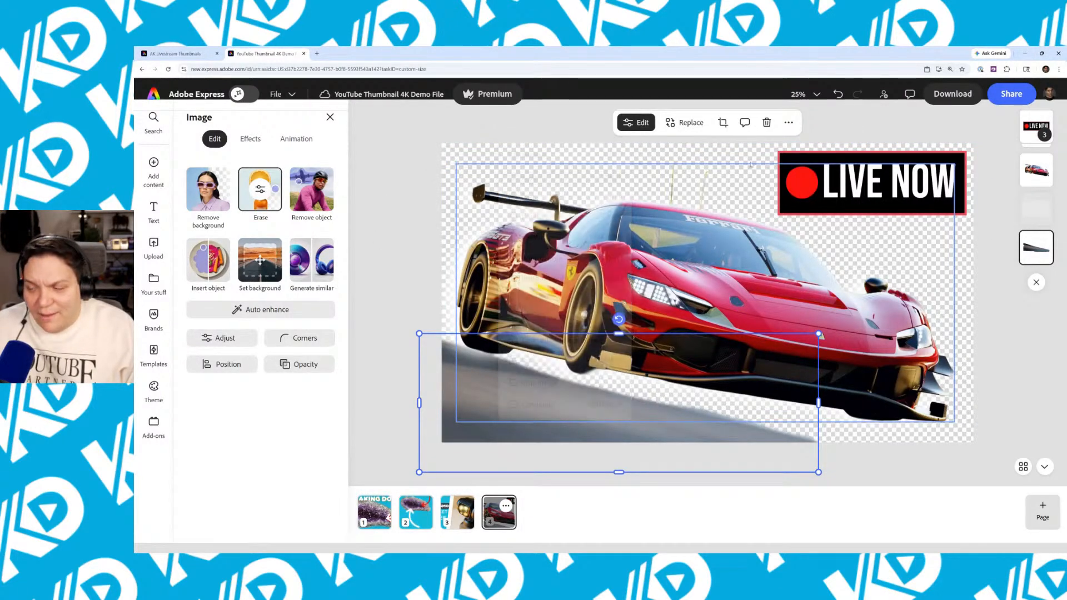
left_click(838, 94)
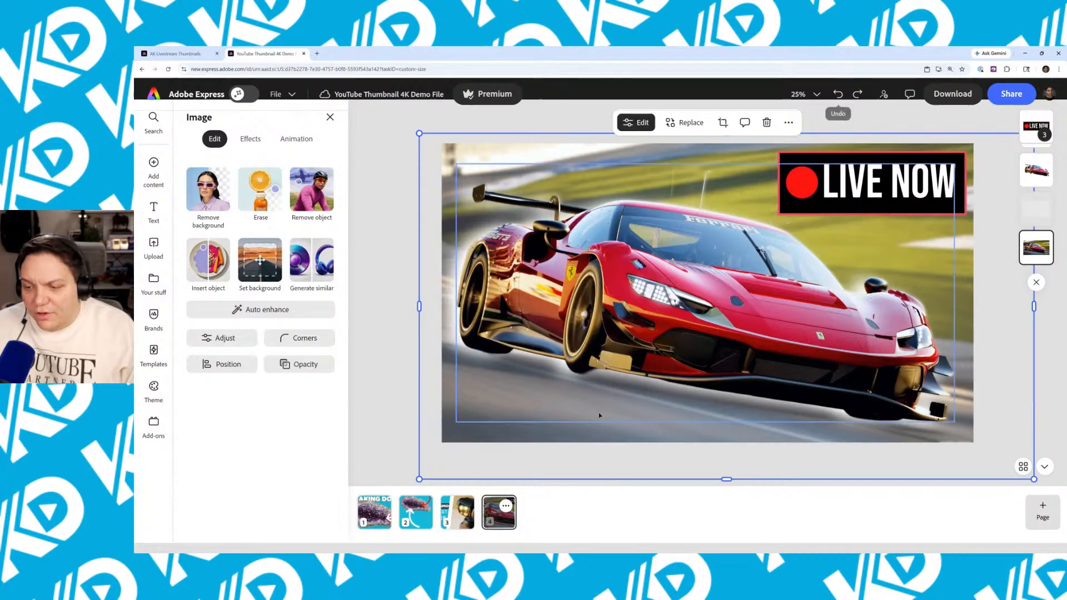
right_click(550, 411)
left_click(579, 192)
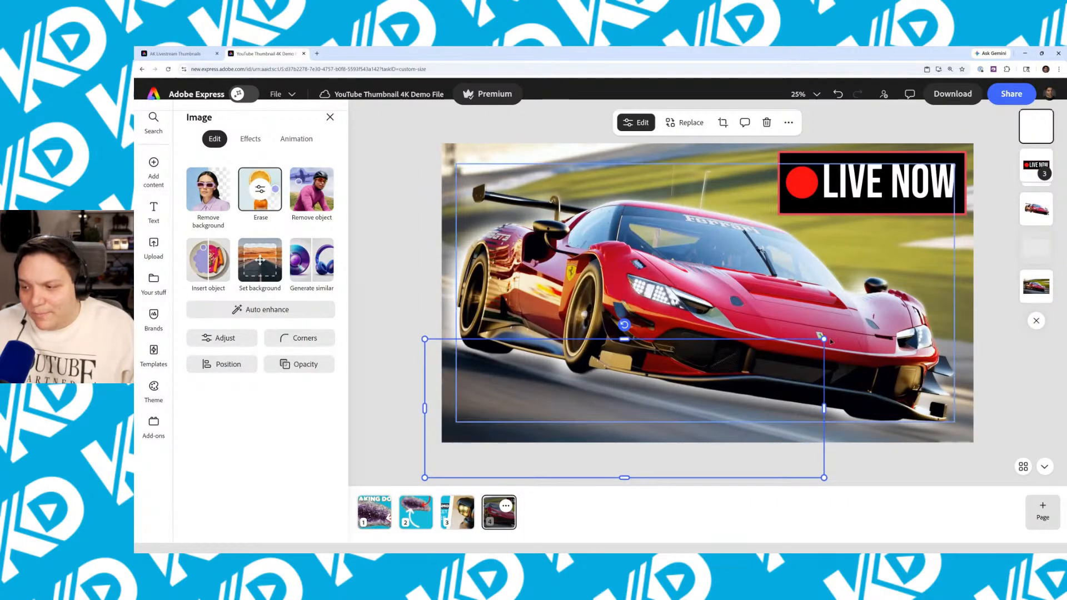
mouse_move(824, 339)
left_mouse_down()
mouse_move(838, 335)
mouse_move(798, 348)
mouse_move(829, 338)
left_mouse_up()
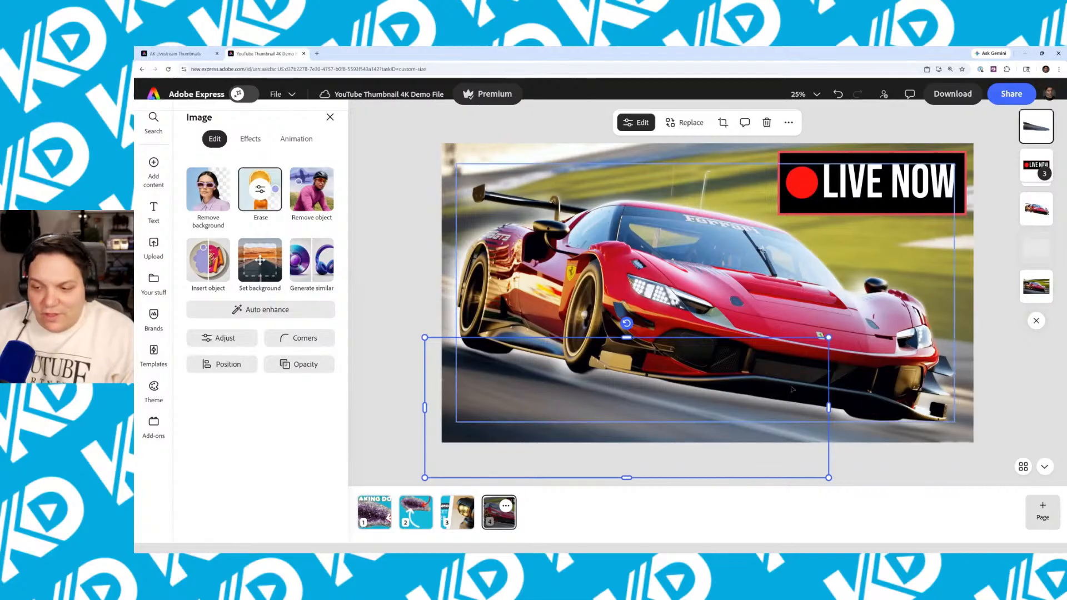
left_click(918, 456)
left_click(734, 455)
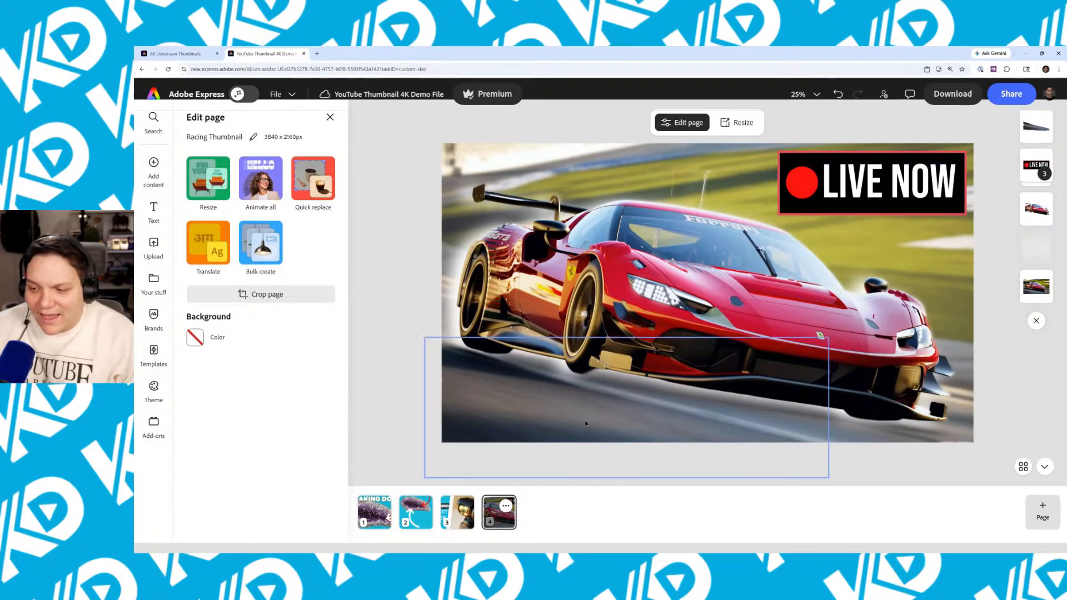
Set the track image's Blur to 0 and Sharpen to 100, then enlarge it slightly toward the top-right
left_click(221, 338)
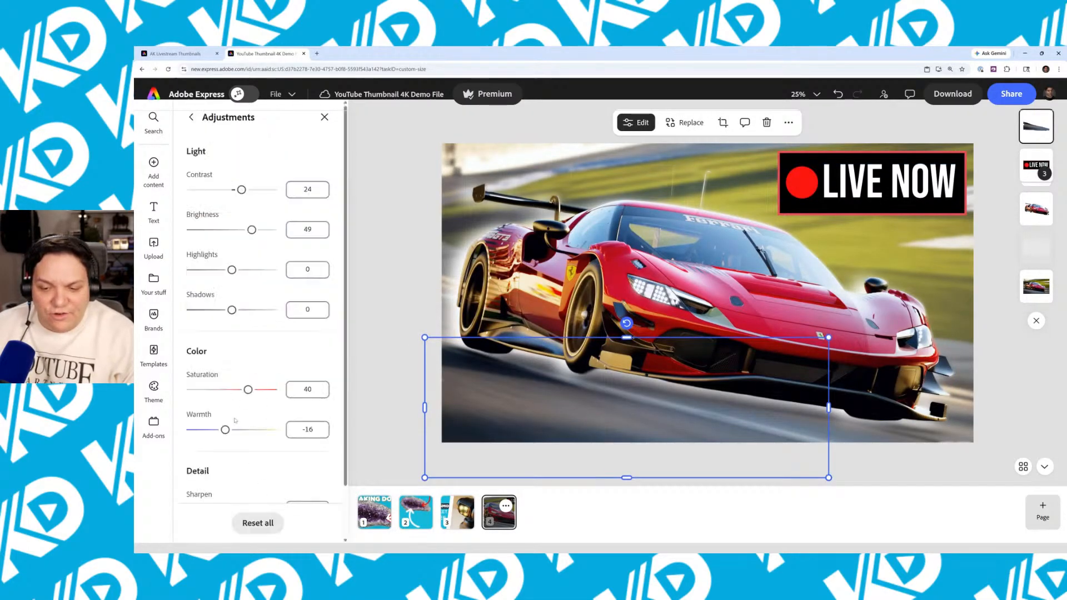
scroll(240, 389, "down", 3)
left_click_drag(240, 490, 186, 492)
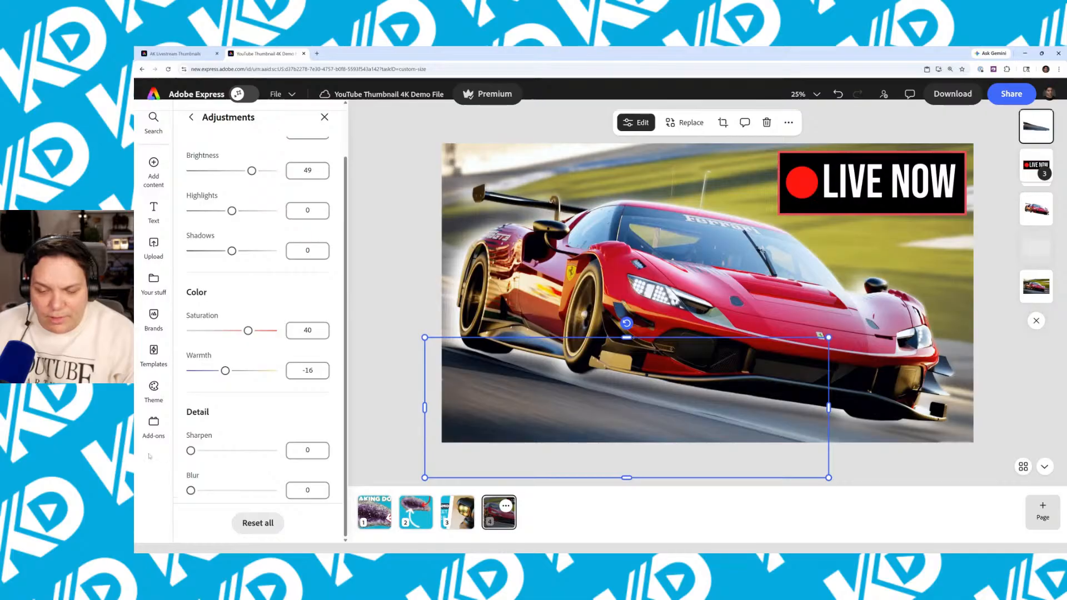
left_click_drag(191, 450, 301, 457)
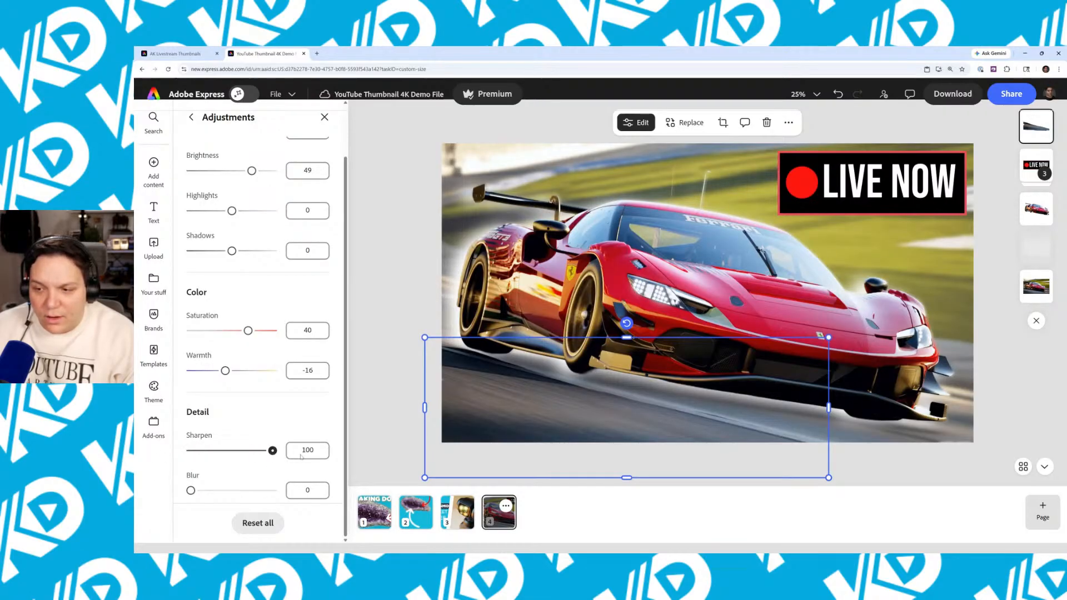
left_click(388, 315)
left_click(675, 436)
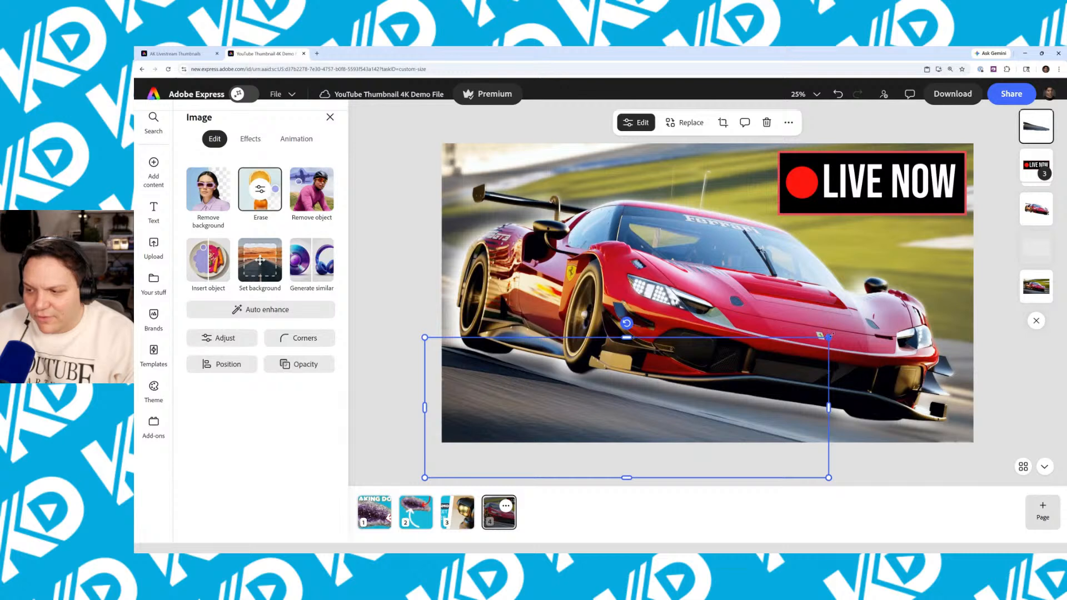
left_click_drag(829, 337, 835, 337)
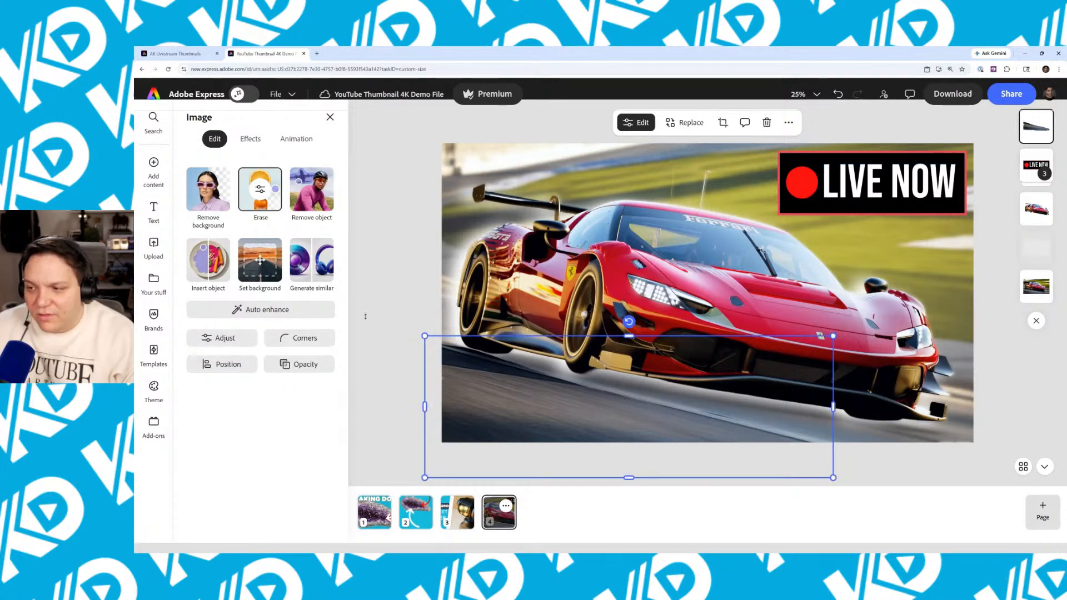
Zoom out to 10% and change the badge text from LIVE NOW to 'RACE REPLAY' on one line
left_click(401, 316)
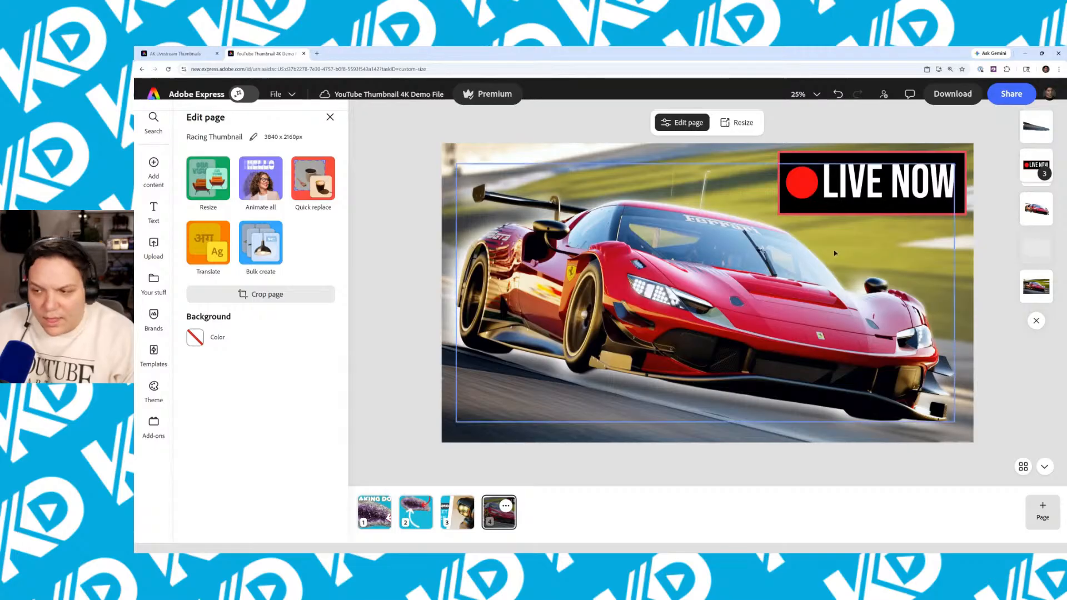
left_click(810, 94)
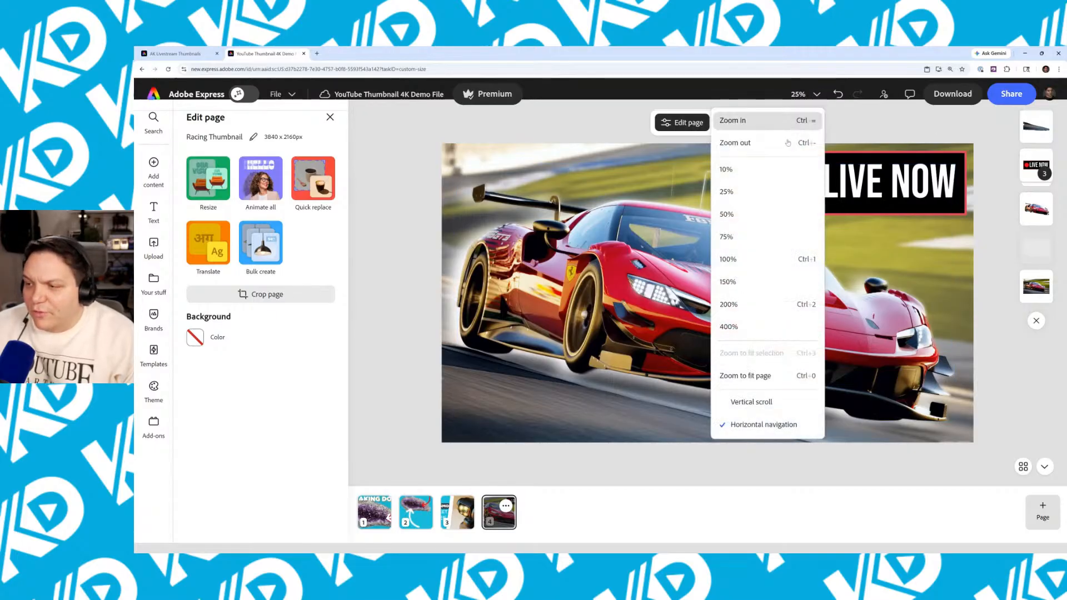
left_click(743, 169)
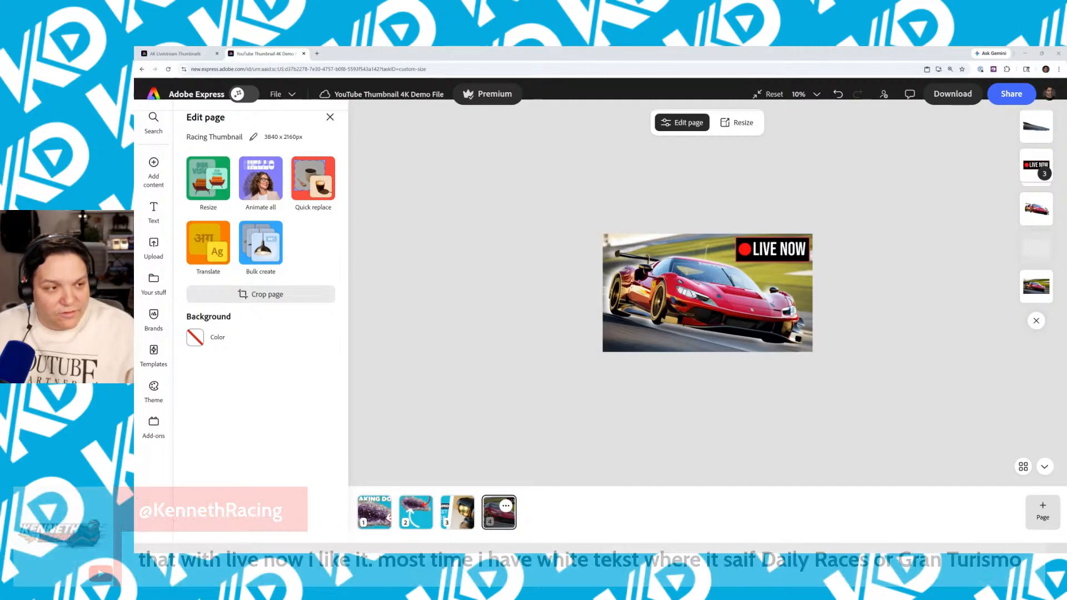
left_click(776, 253)
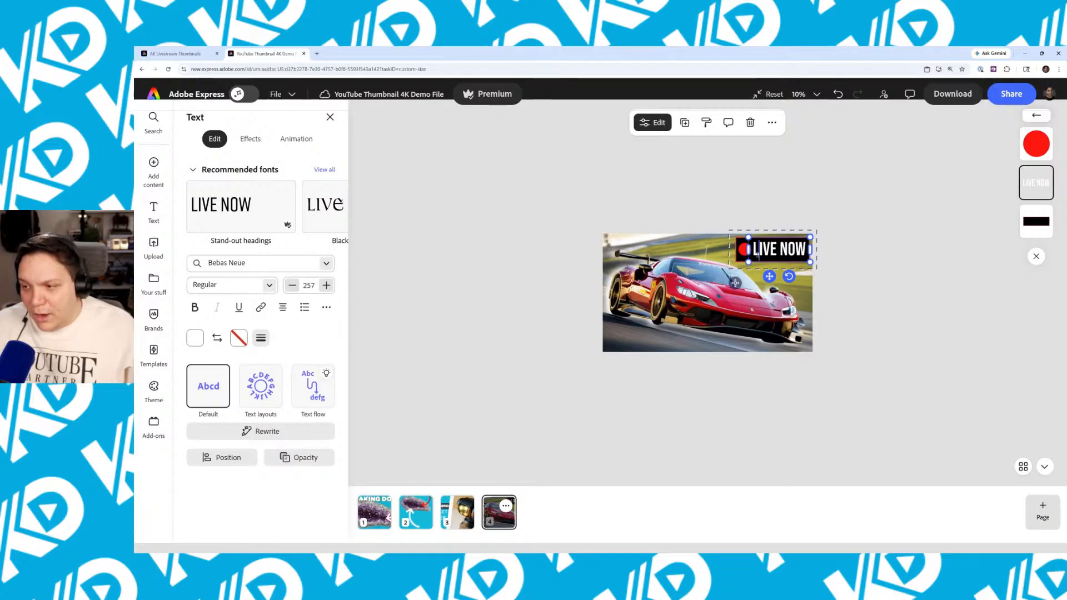
left_click_drag(753, 251, 812, 251)
type("RAC")
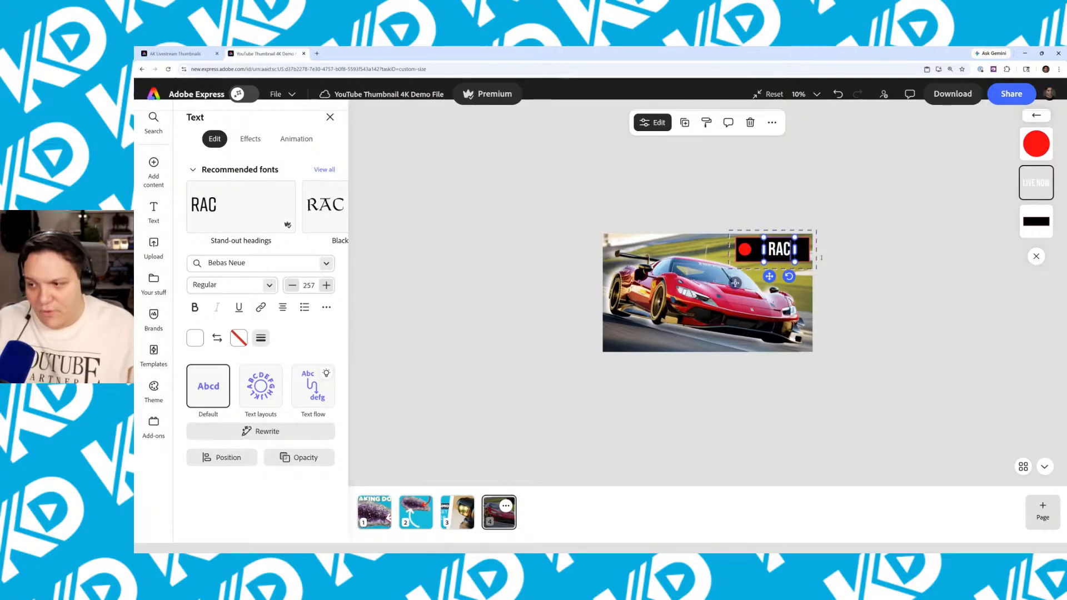
type("E REPLAY")
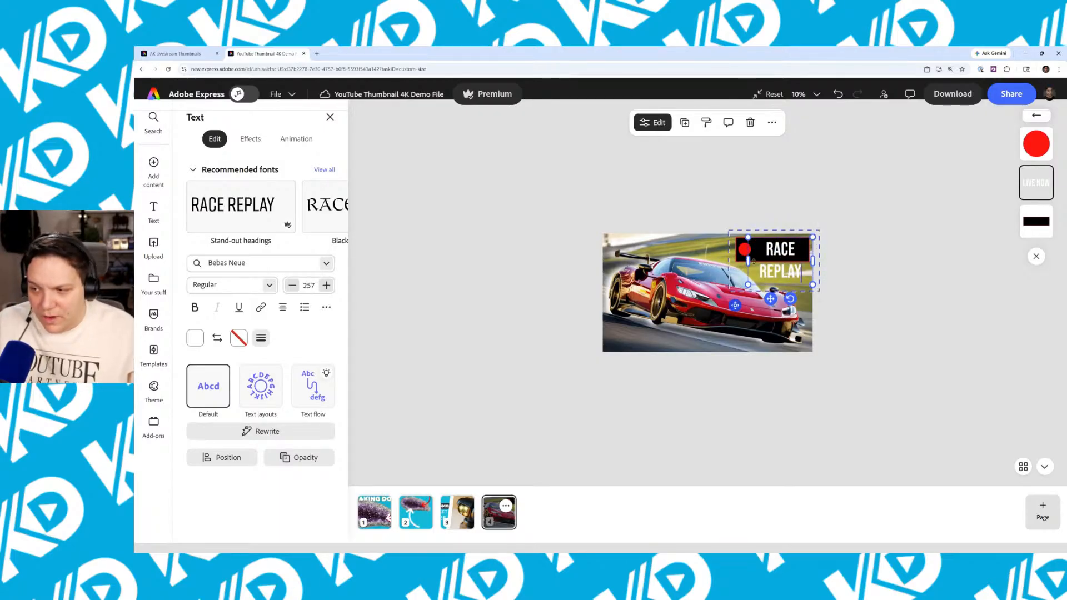
mouse_move(748, 260)
left_mouse_down()
mouse_move(717, 255)
mouse_move(730, 252)
left_mouse_up()
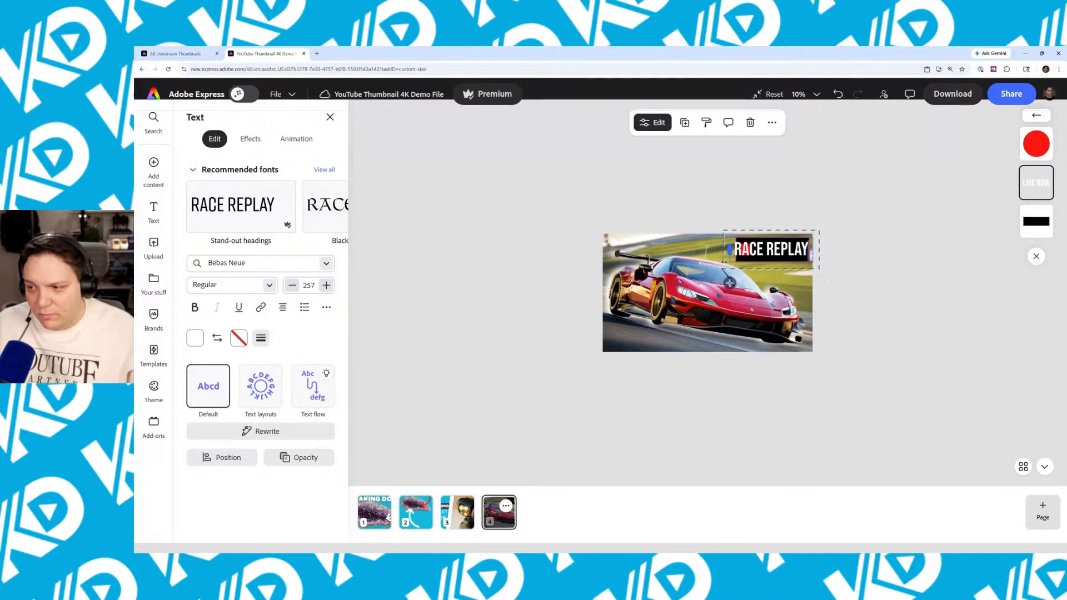
Widen the black rectangle leftward, delete the red circle, and zoom back to fit the page
left_click(1020, 214)
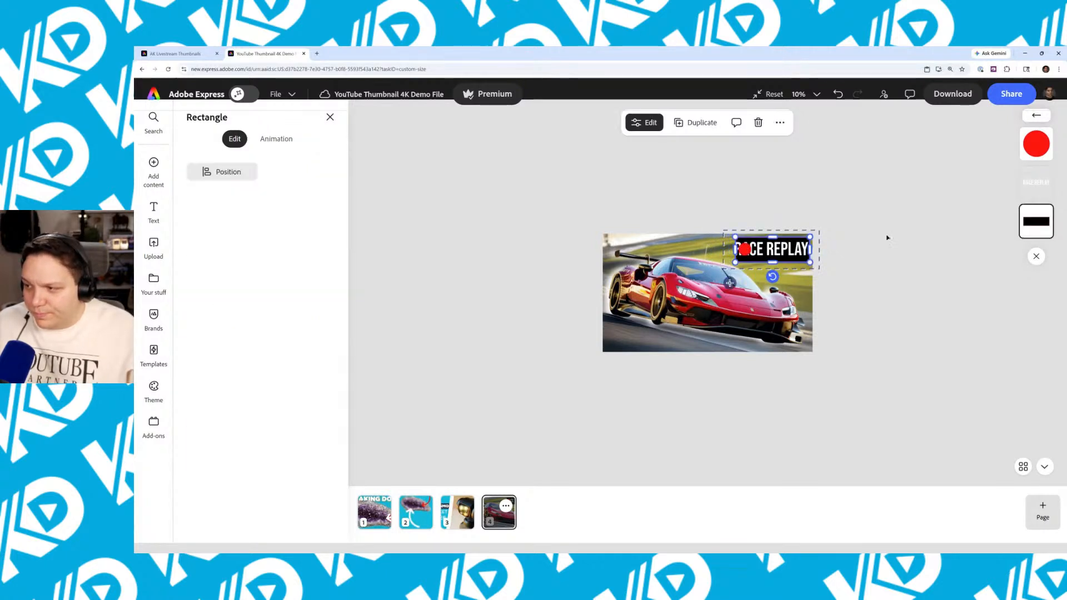
left_click_drag(735, 250, 729, 250)
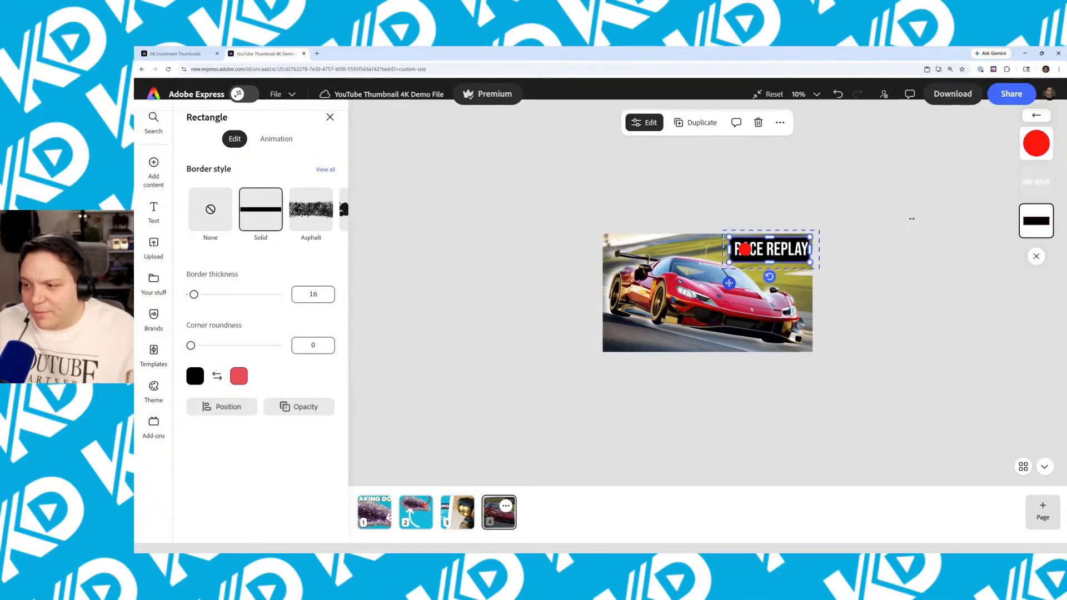
left_click(1042, 143)
key("Delete")
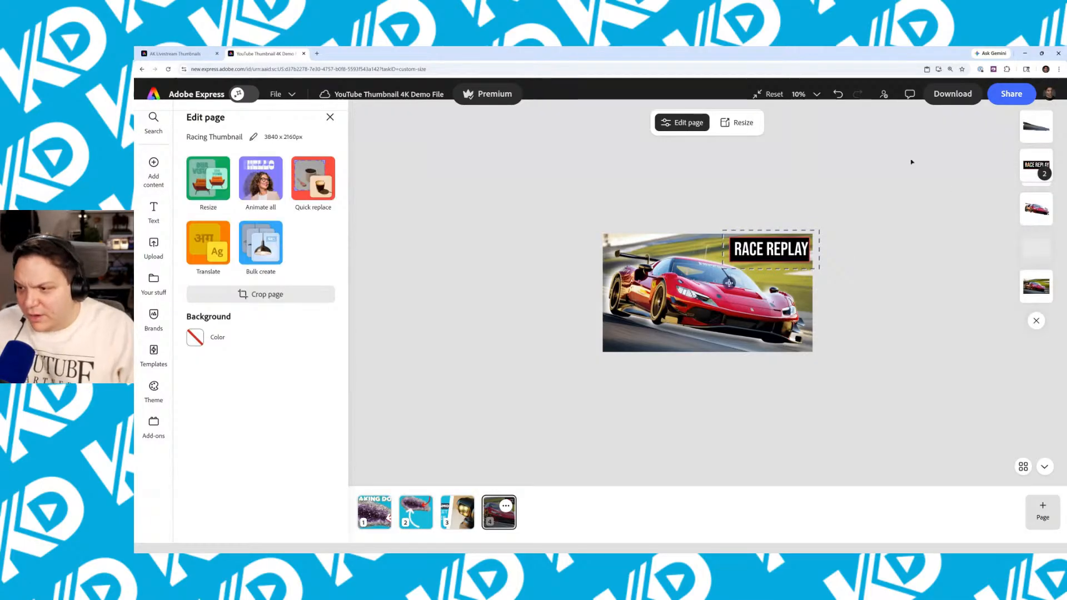
left_click(770, 94)
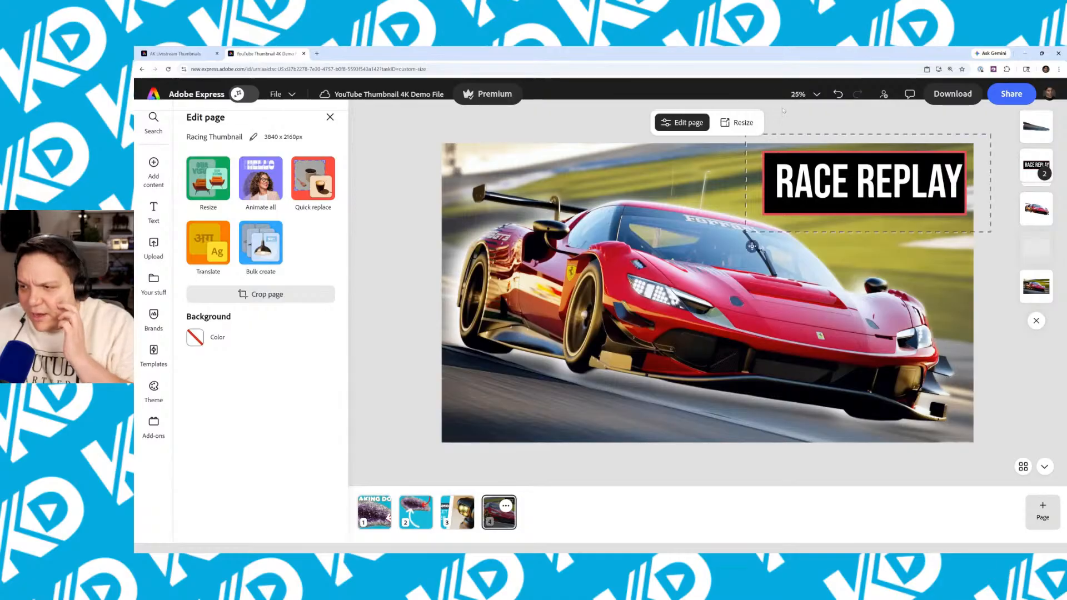
left_click(1036, 167)
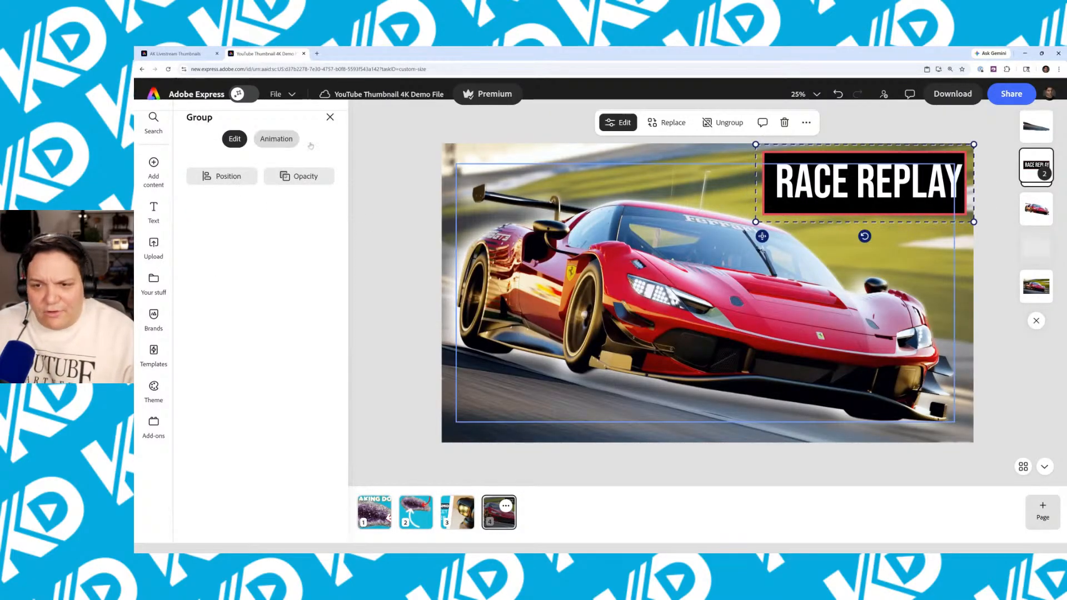
double_click(1029, 165)
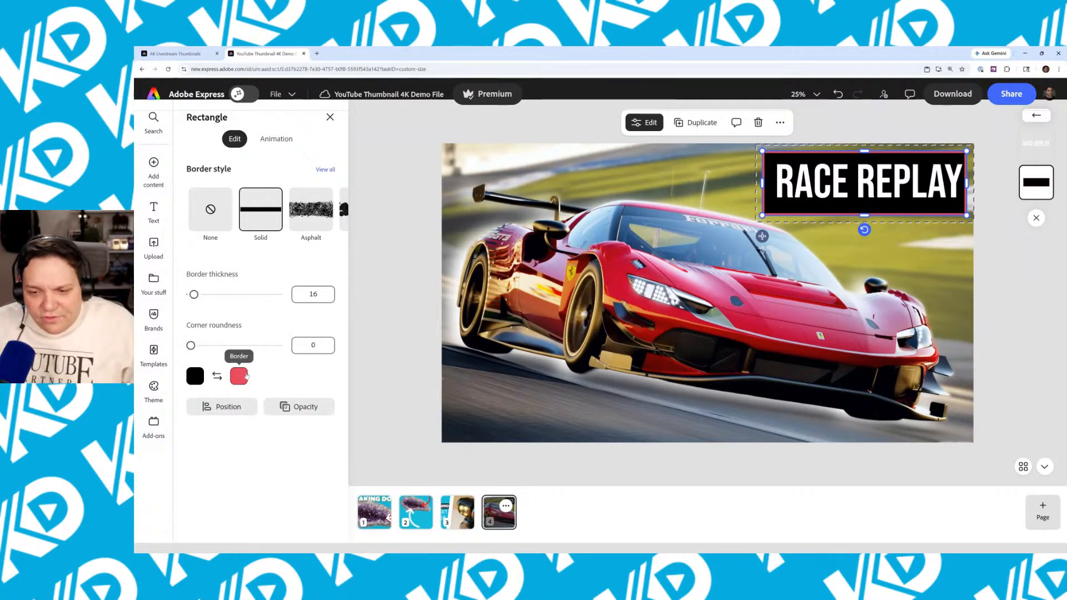
Give the badge rectangle a white, dotted border
left_click(239, 376)
left_click(335, 382)
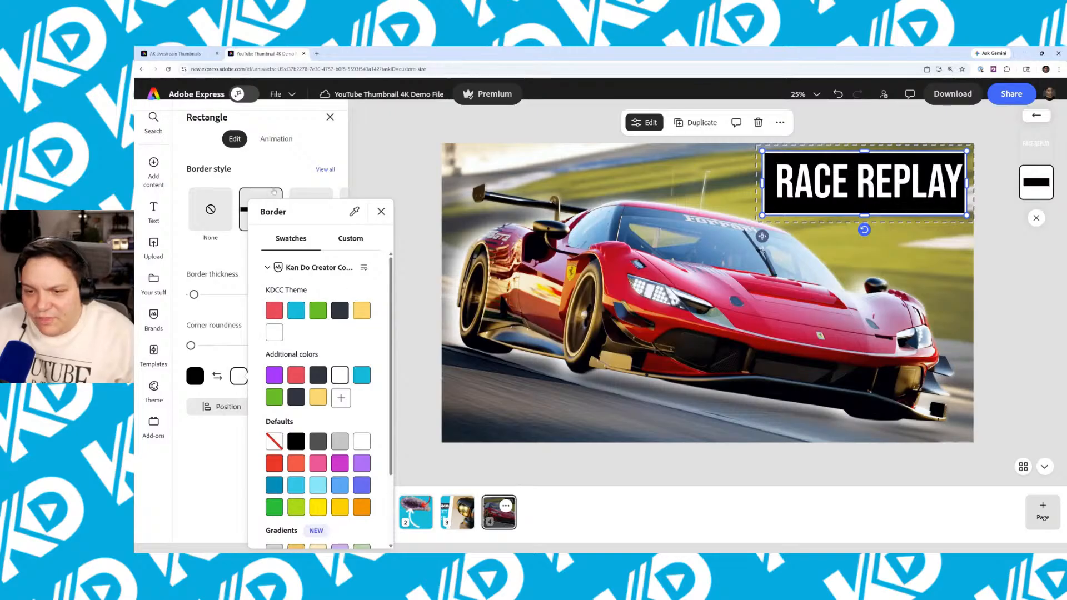
left_click(325, 170)
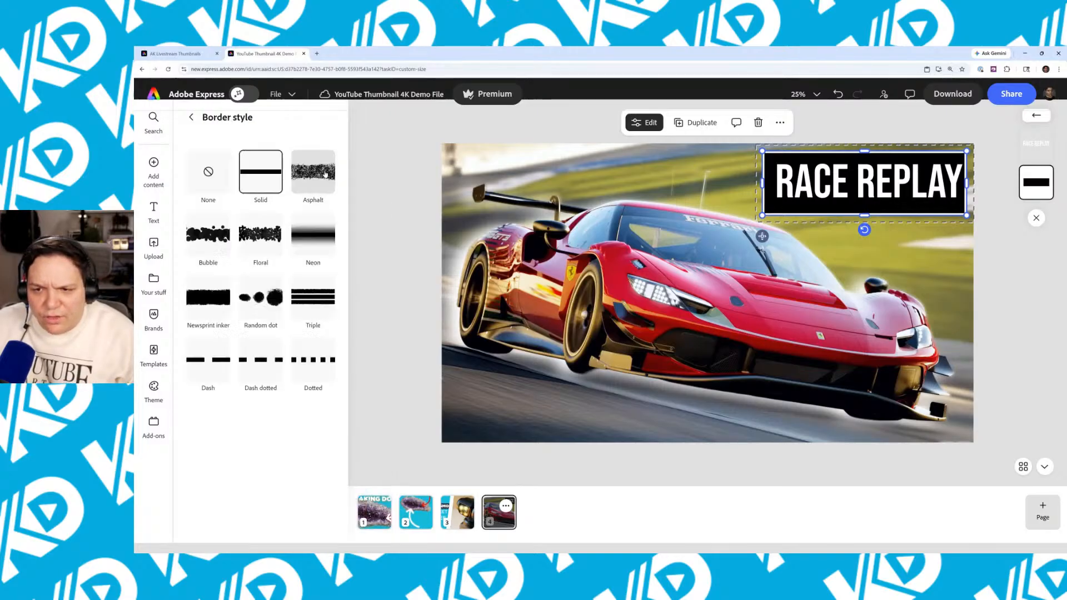
left_click(309, 378)
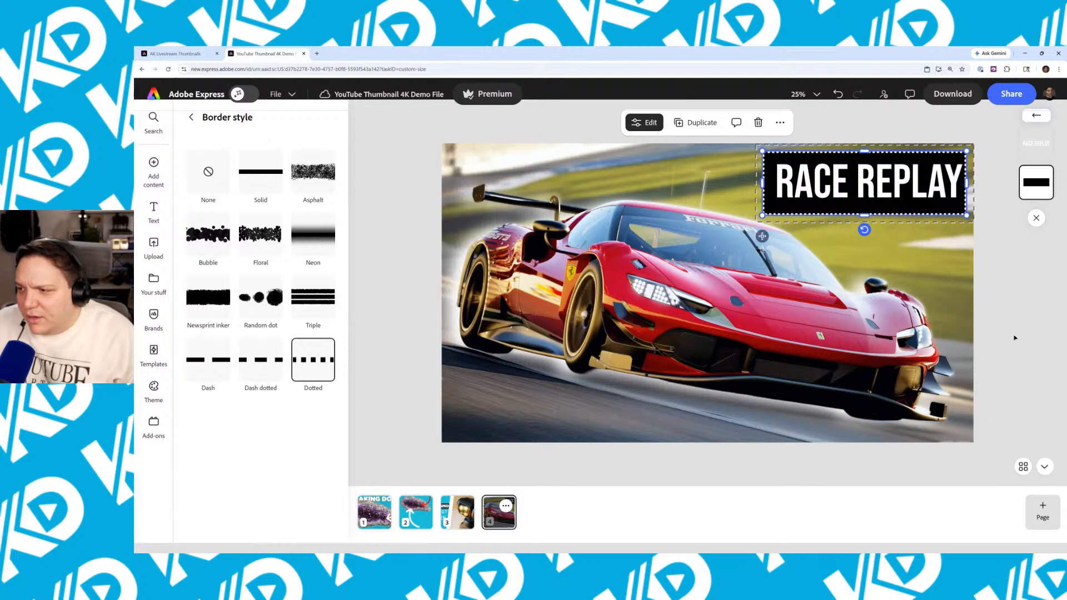
left_click(981, 256)
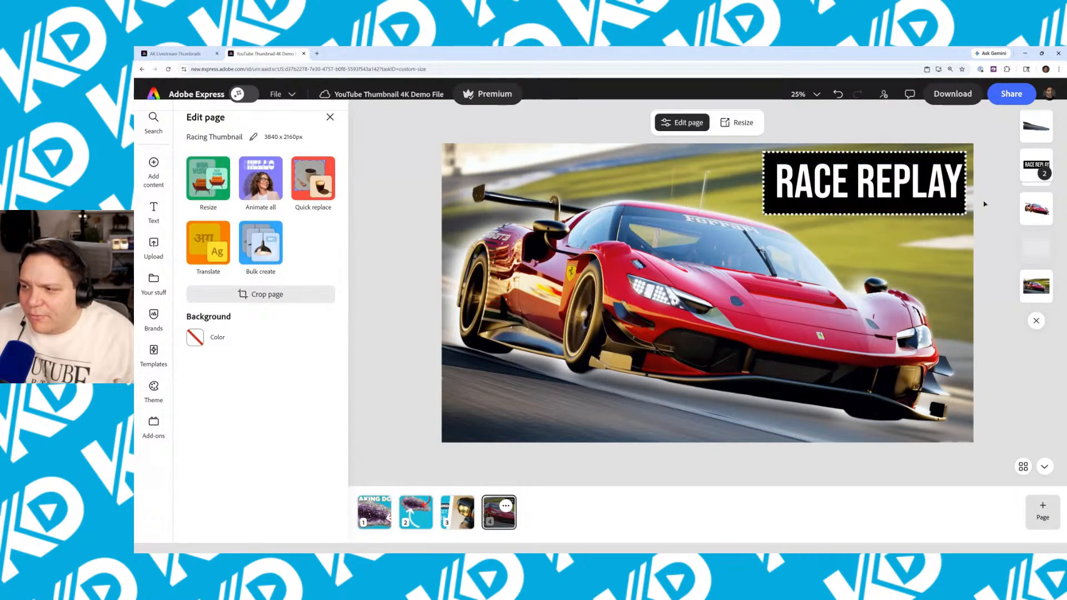
Centre the RACE REPLAY text in the badge and select all of its lettering
left_click(917, 183)
left_click_drag(918, 183, 906, 182)
double_click(906, 182)
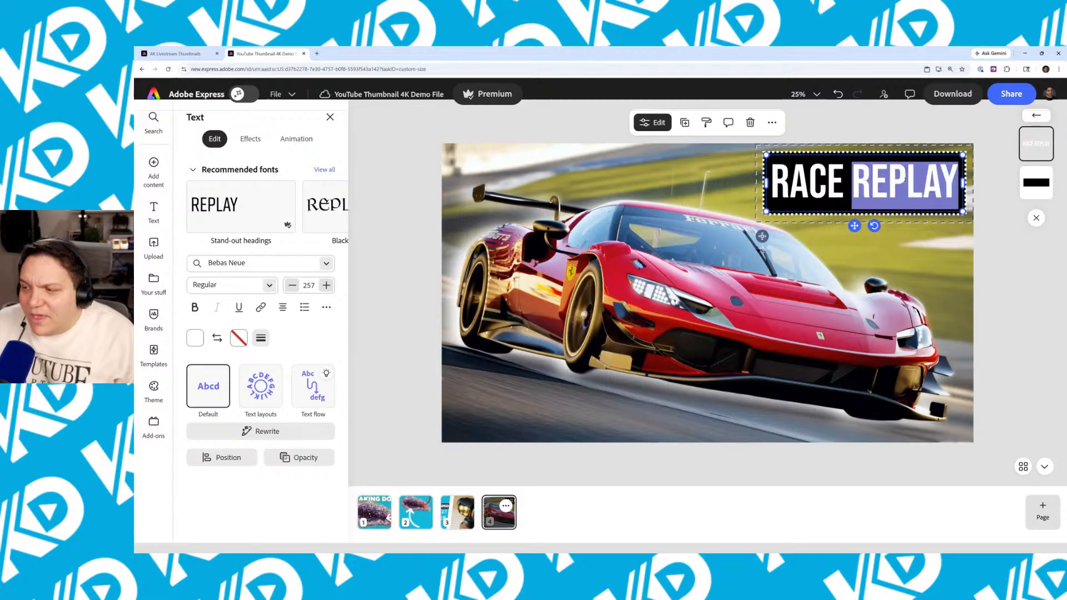
left_click(819, 179)
left_click_drag(770, 181, 960, 182)
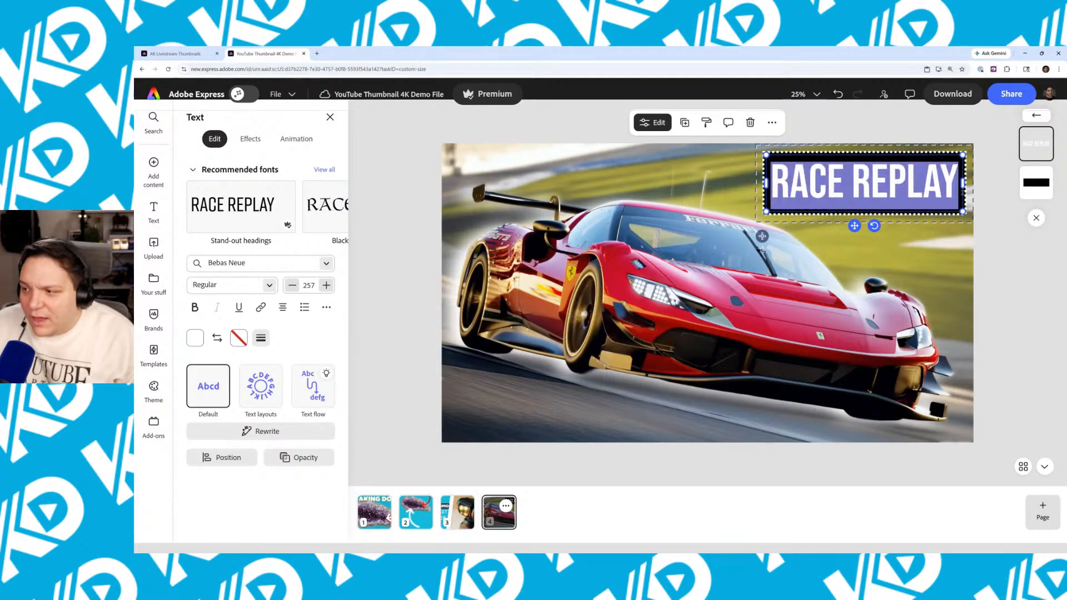
Colour the RACE REPLAY text bright red #FF1400
left_click(195, 337)
left_click(230, 438)
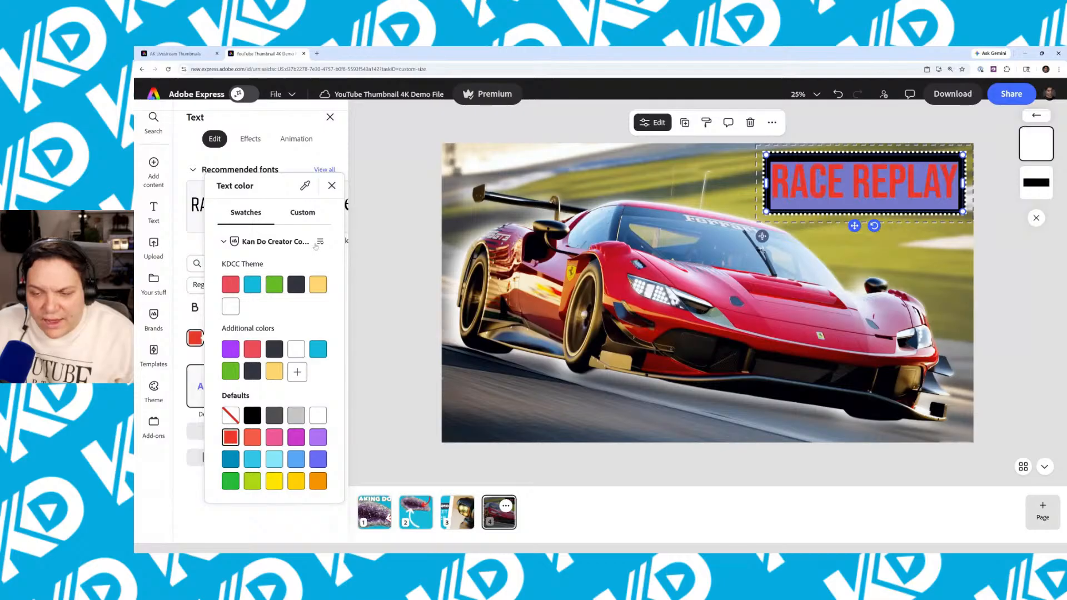
left_click(195, 337)
left_click_drag(311, 312, 373, 302)
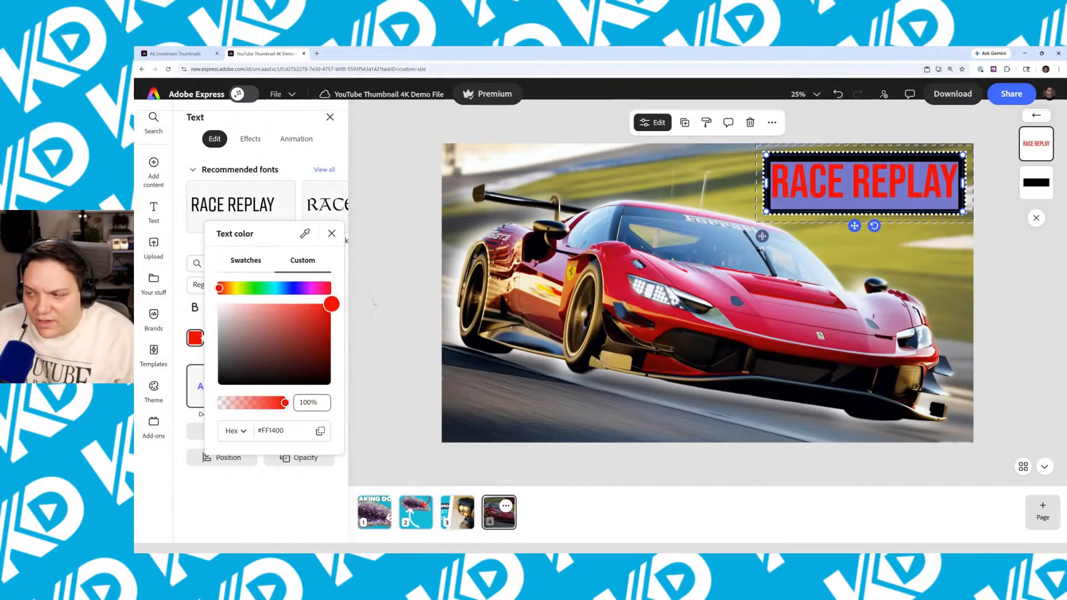
left_click(379, 220)
left_click(381, 224)
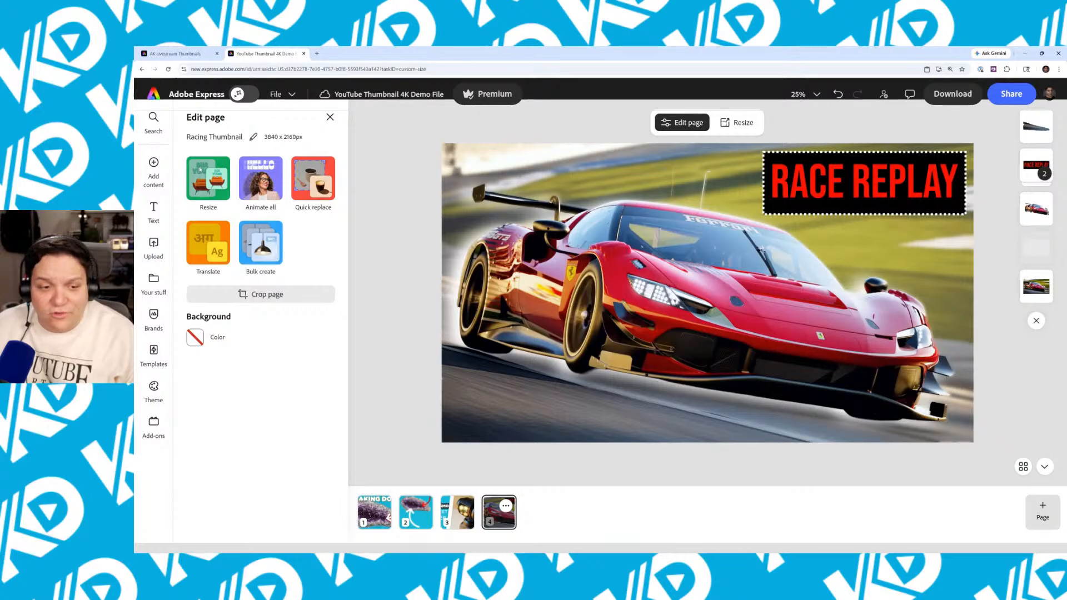
left_click(1032, 166)
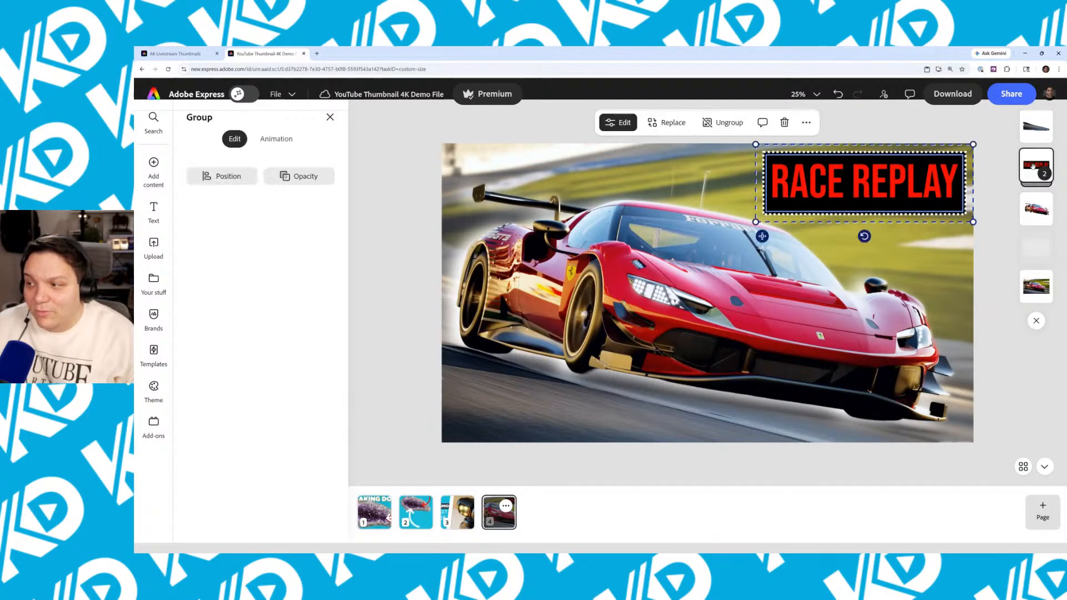
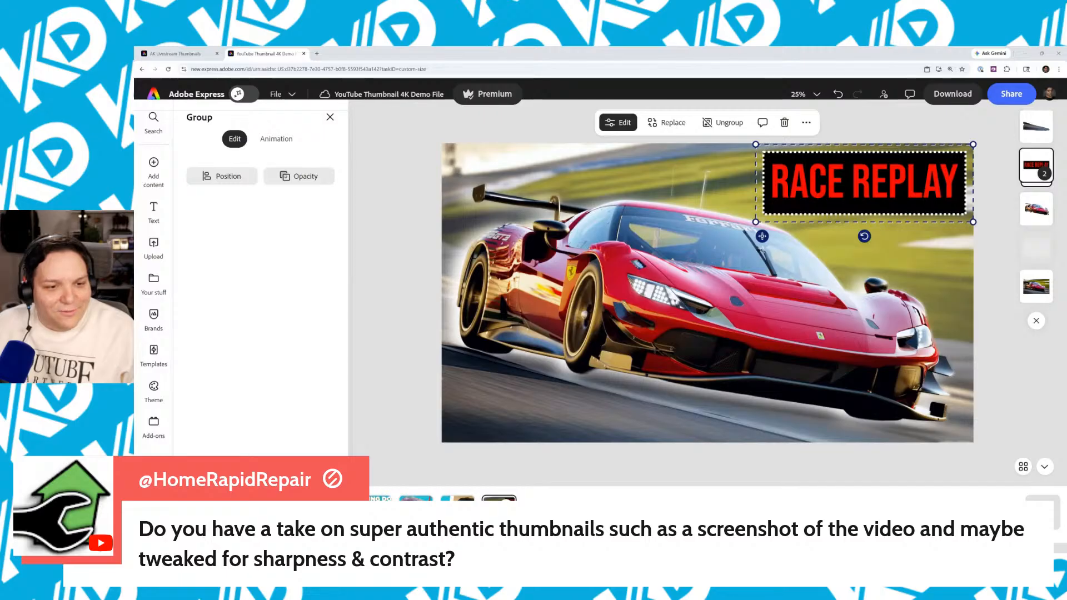
Bring the 'Remove Photo and Video background Thumb' project tab into this window
left_click_drag(1066, 54, 523, 53)
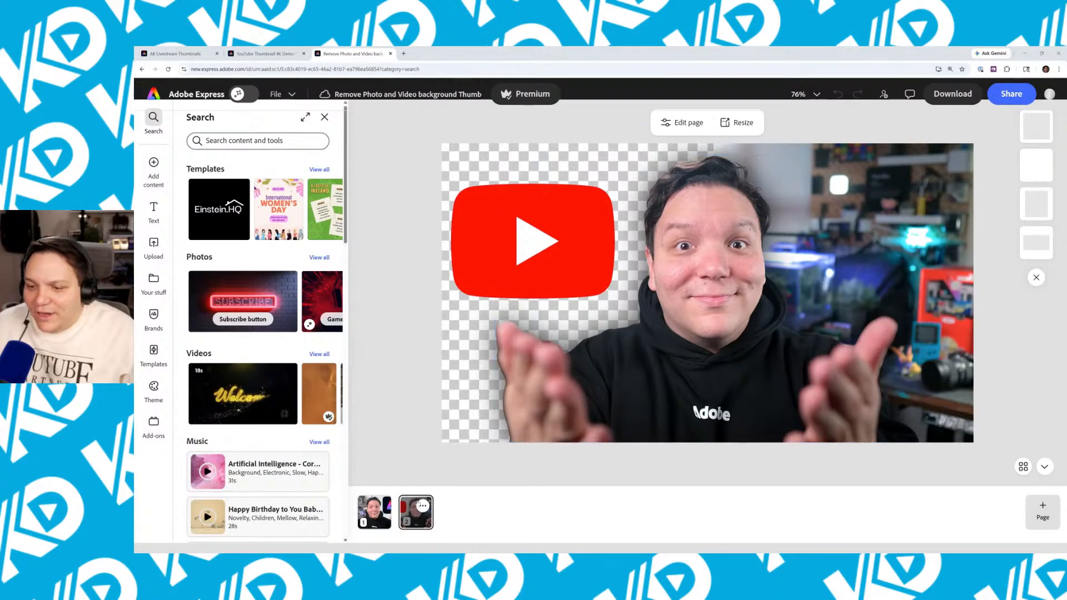
Open Thumbnail A, inspect its photo layers, and show its 1280 x 720 page settings
left_click(374, 514)
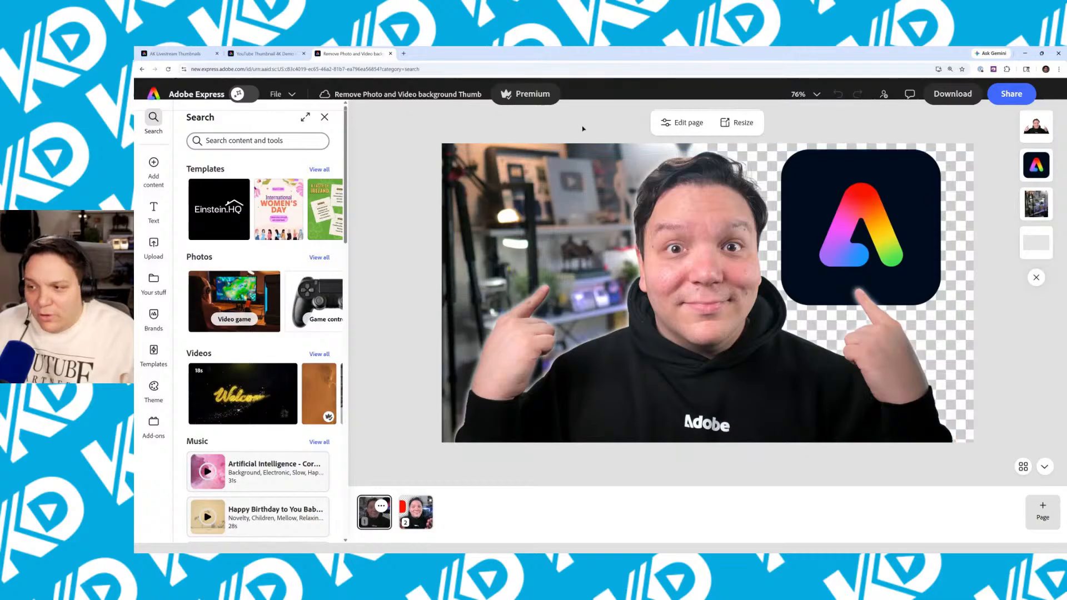
left_click(682, 122)
left_click(1046, 244)
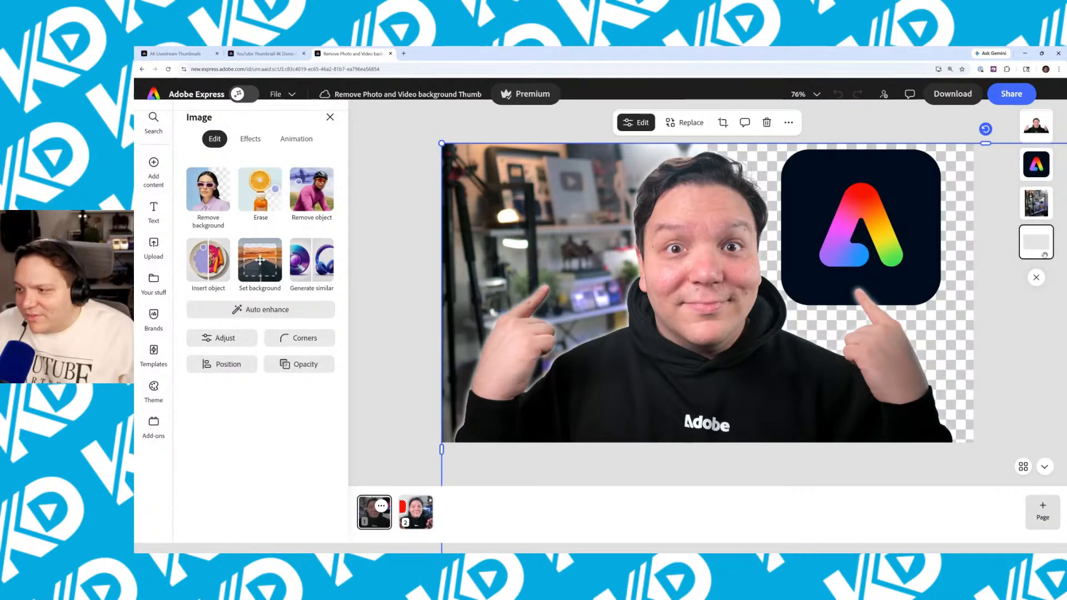
left_click(1040, 133)
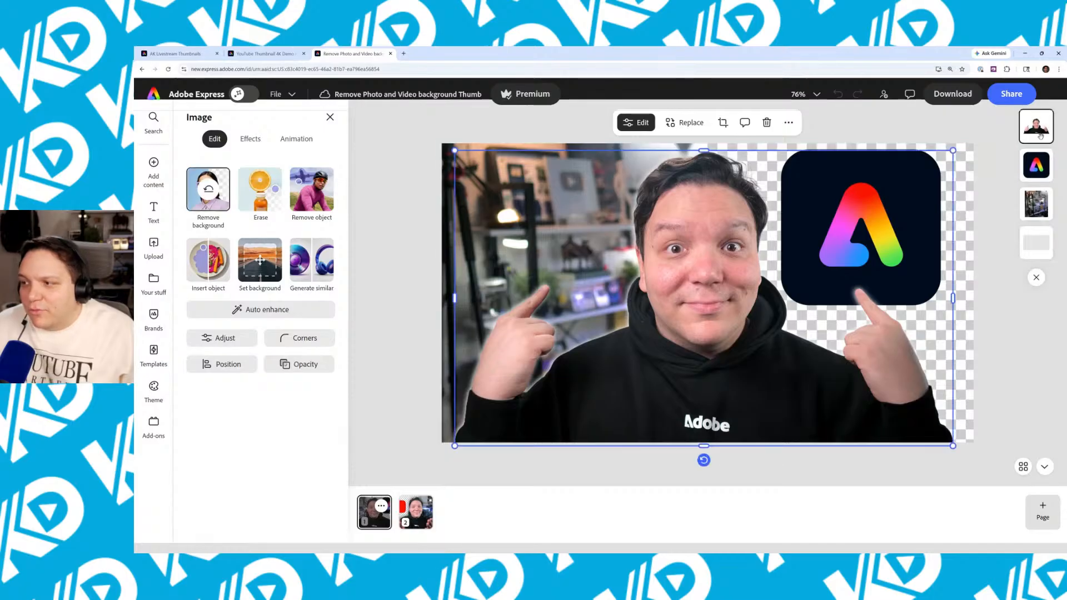
left_click(431, 171)
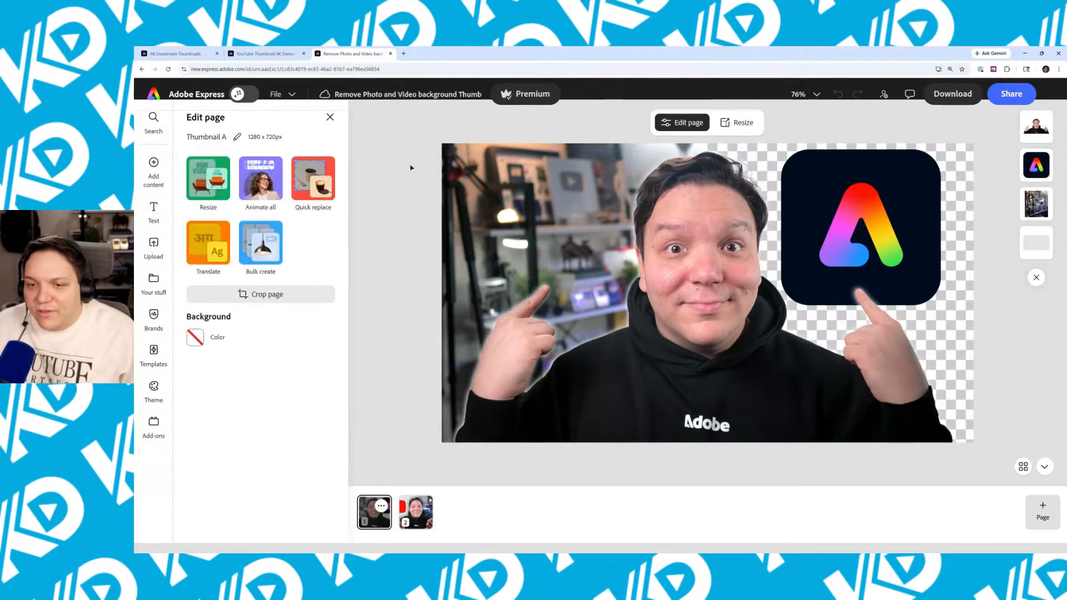
Duplicate the first thumbnail at the custom 3,840 x 2,160 px size as Thumbnail A 4K
left_click(274, 98)
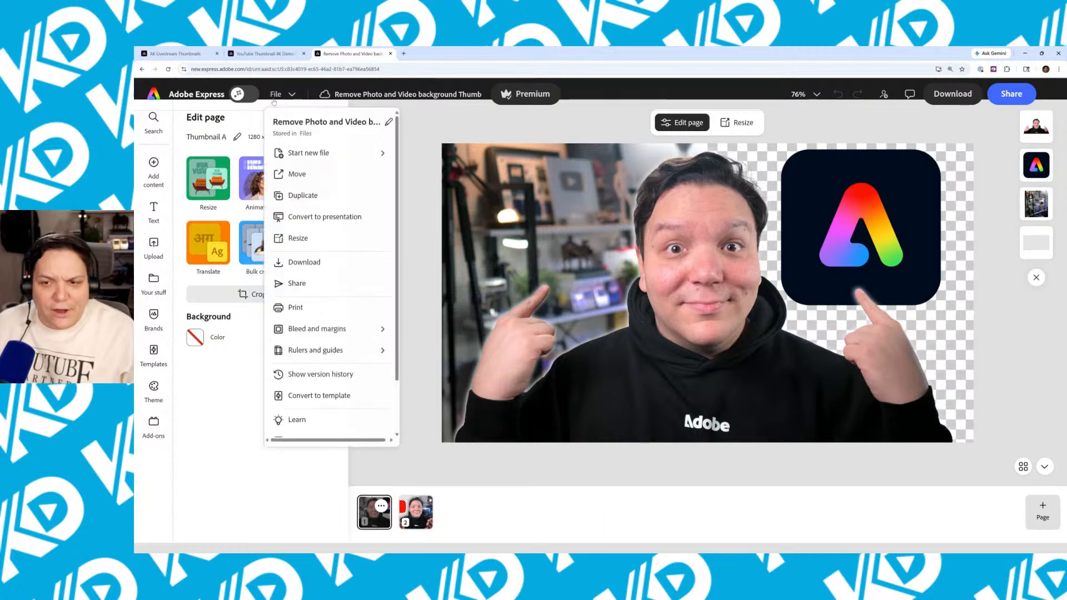
left_click(300, 238)
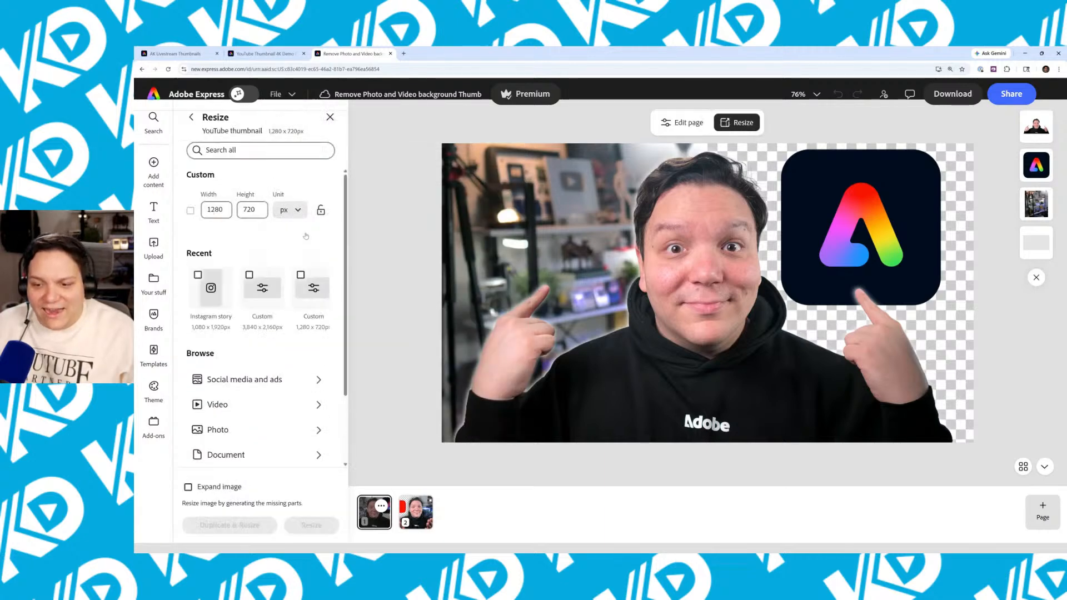
left_click(263, 283)
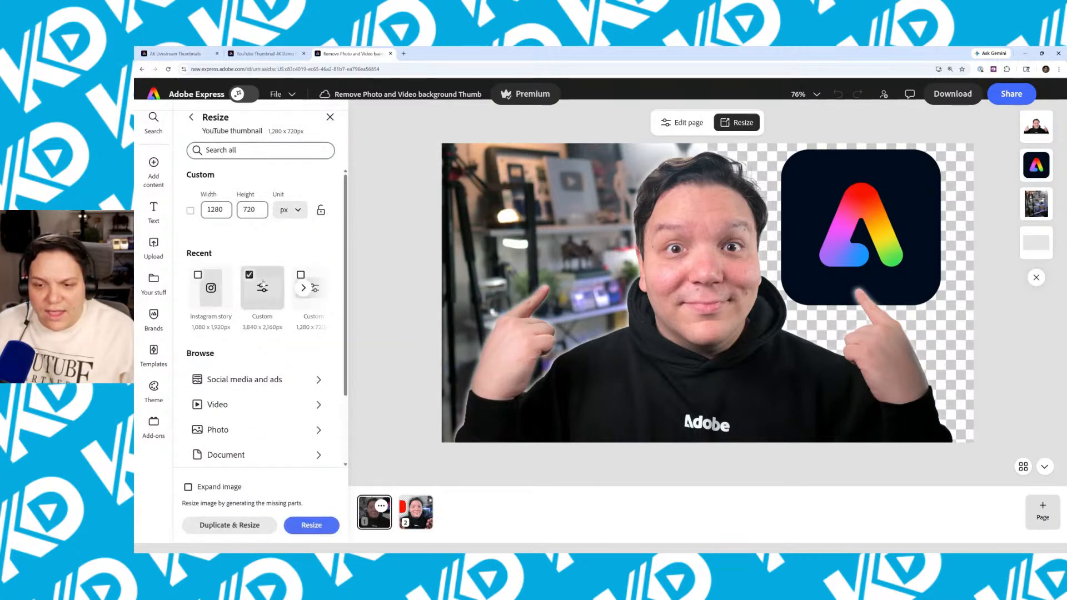
left_click(253, 529)
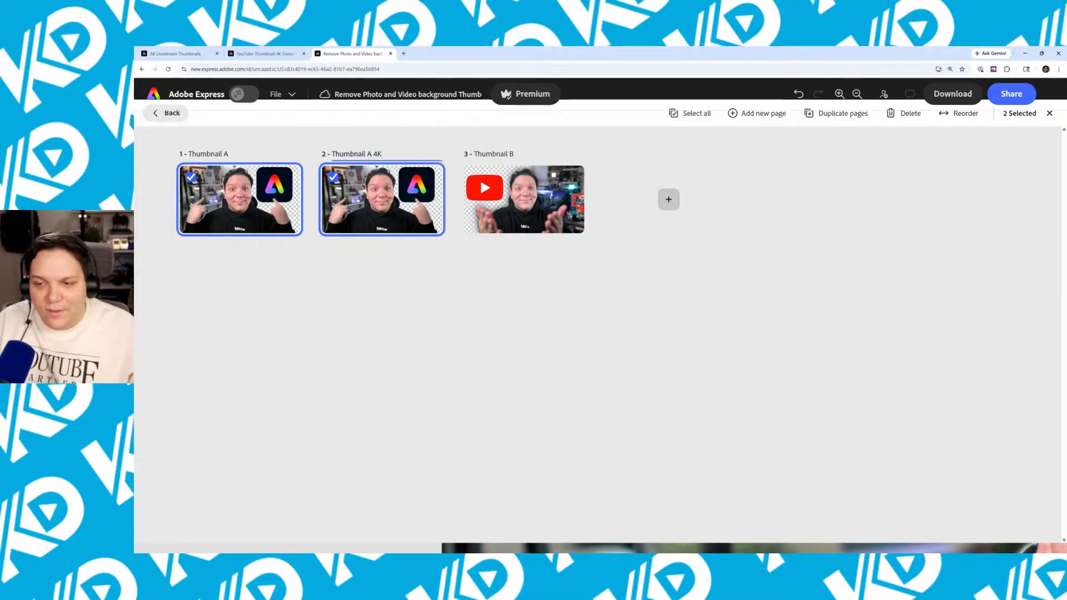
Make a custom 3,840 x 2,160 px copy of the Thumbnail B page
left_click(413, 257)
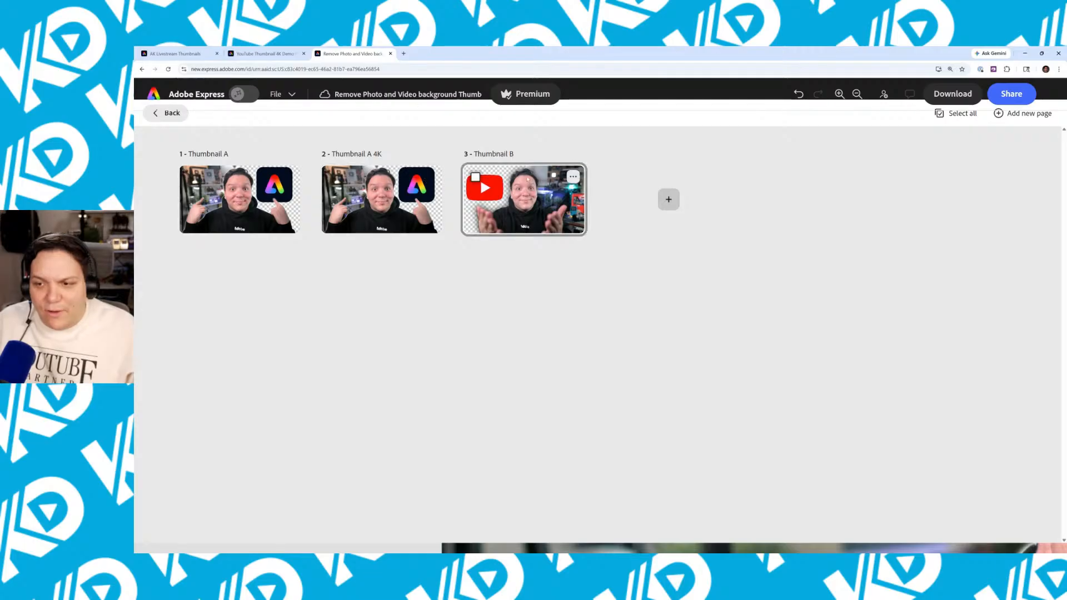
left_click(526, 179)
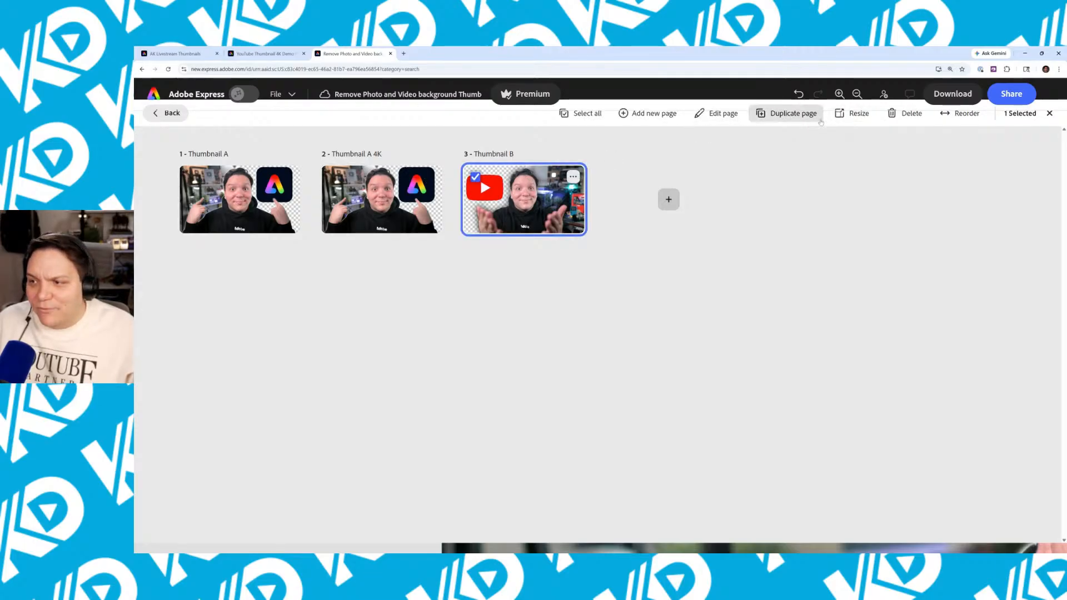
left_click(851, 114)
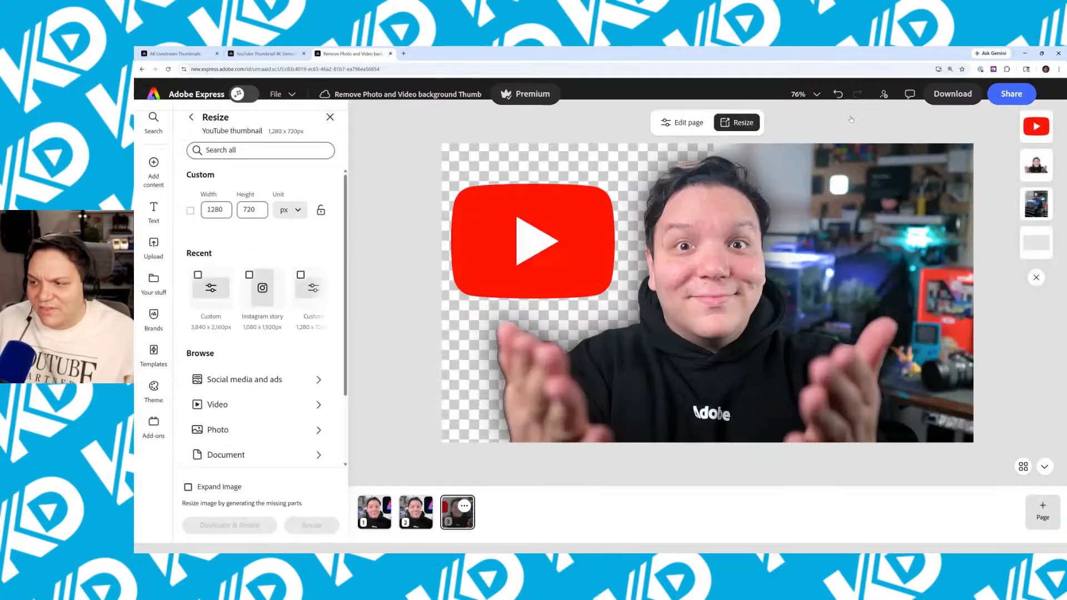
left_click(208, 285)
left_click(230, 524)
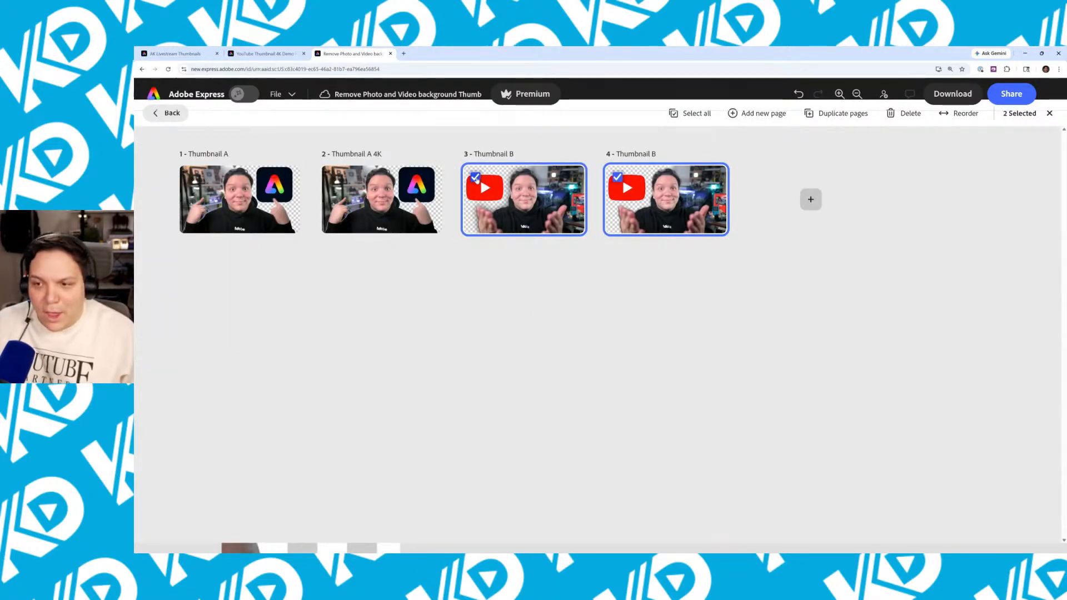
Name the new page 'Thumbnail B 4K' and reopen Thumbnail A 4K for editing
left_click(476, 177)
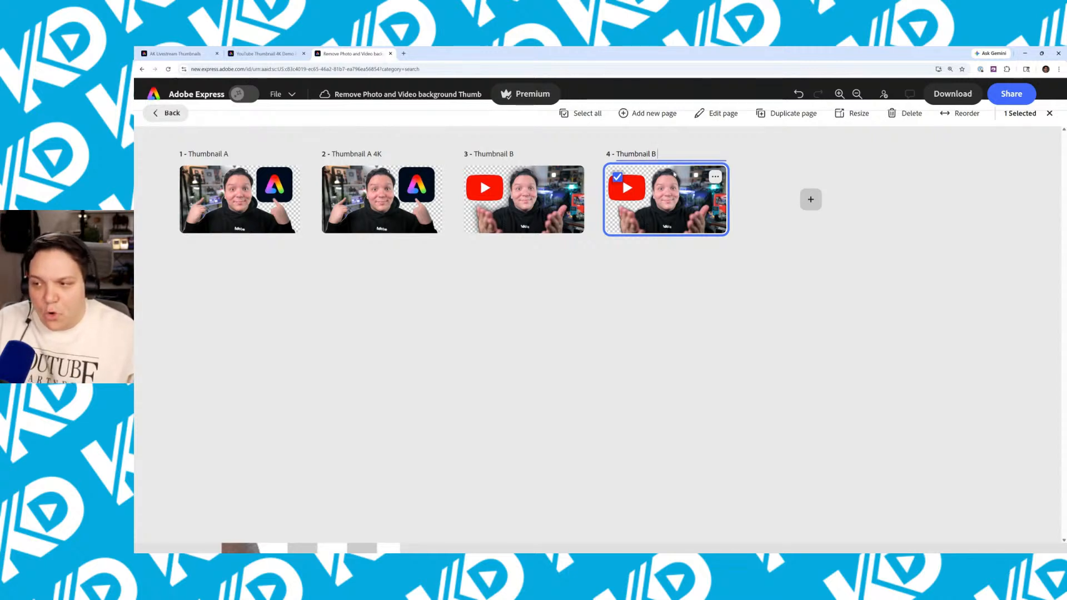
left_click(648, 393)
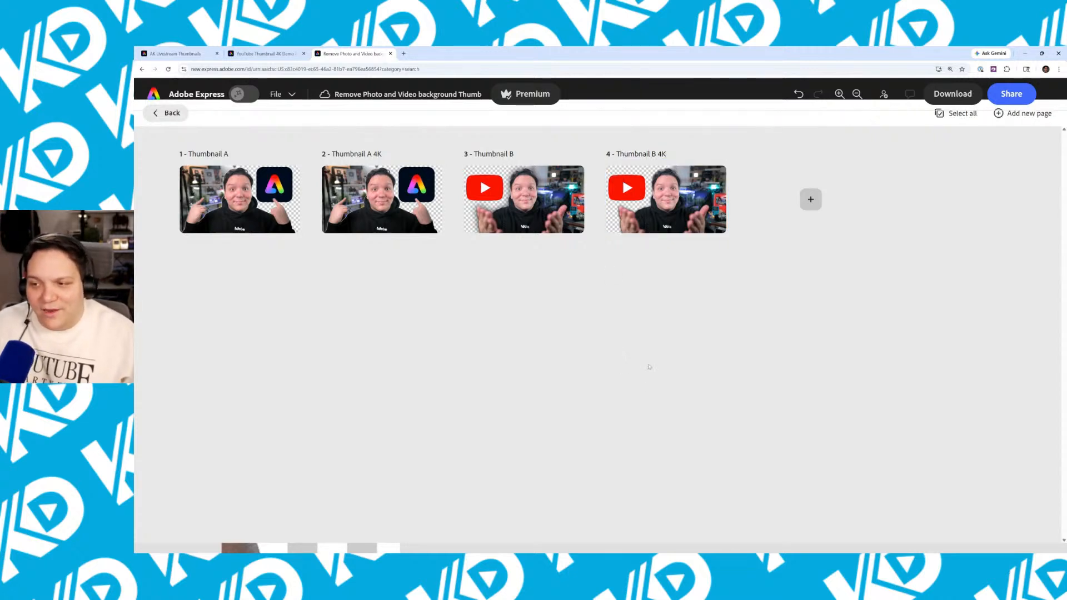
double_click(403, 225)
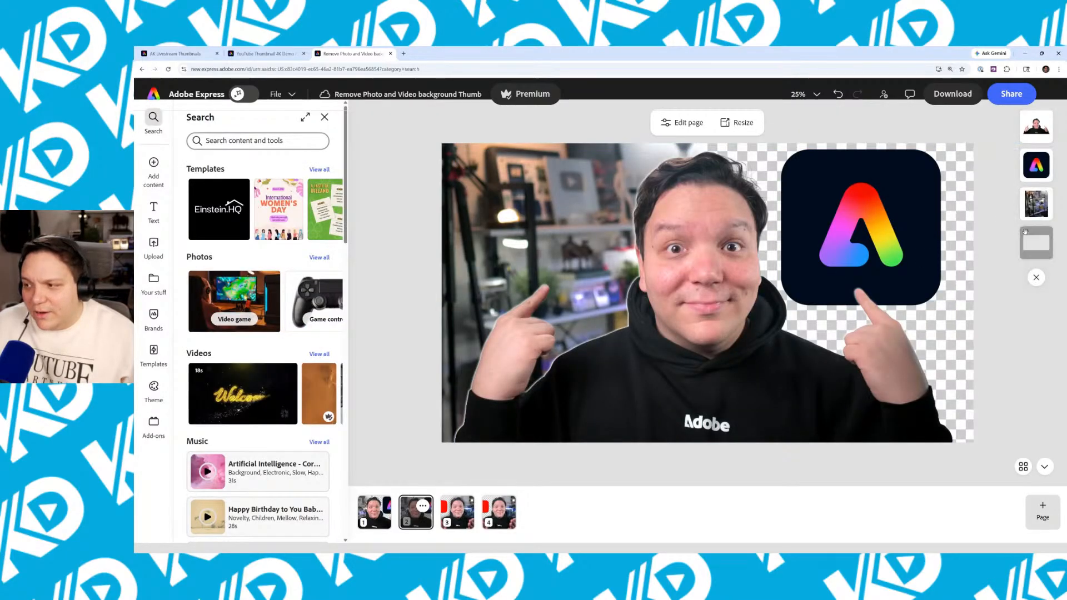
Nudge the background photo down-left, reset the presenter photo's adjustments, and raise sharpening to 10
left_click(978, 227)
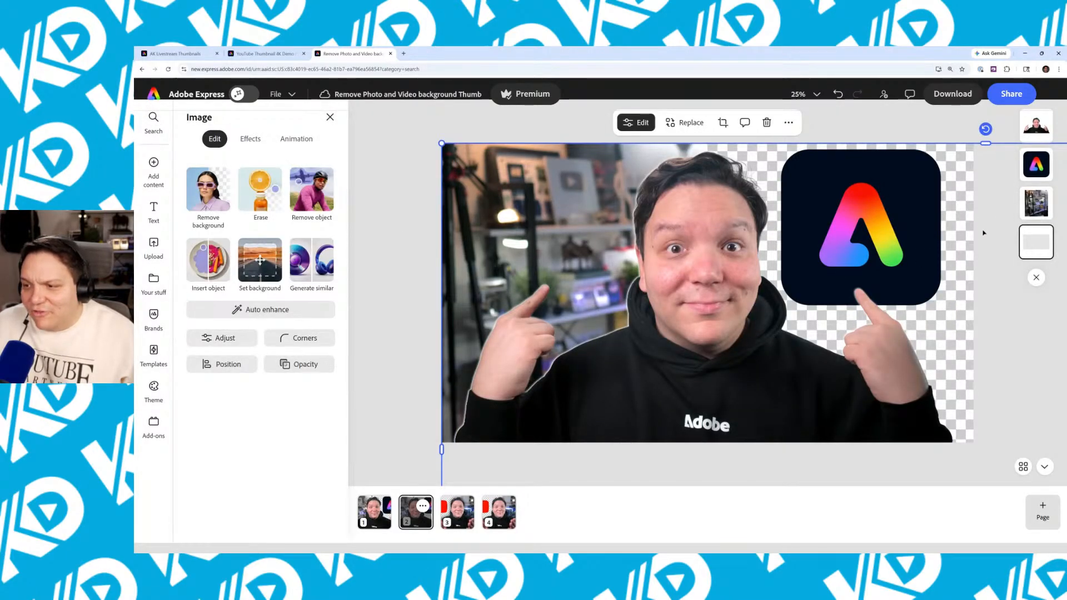
left_click_drag(983, 233, 948, 546)
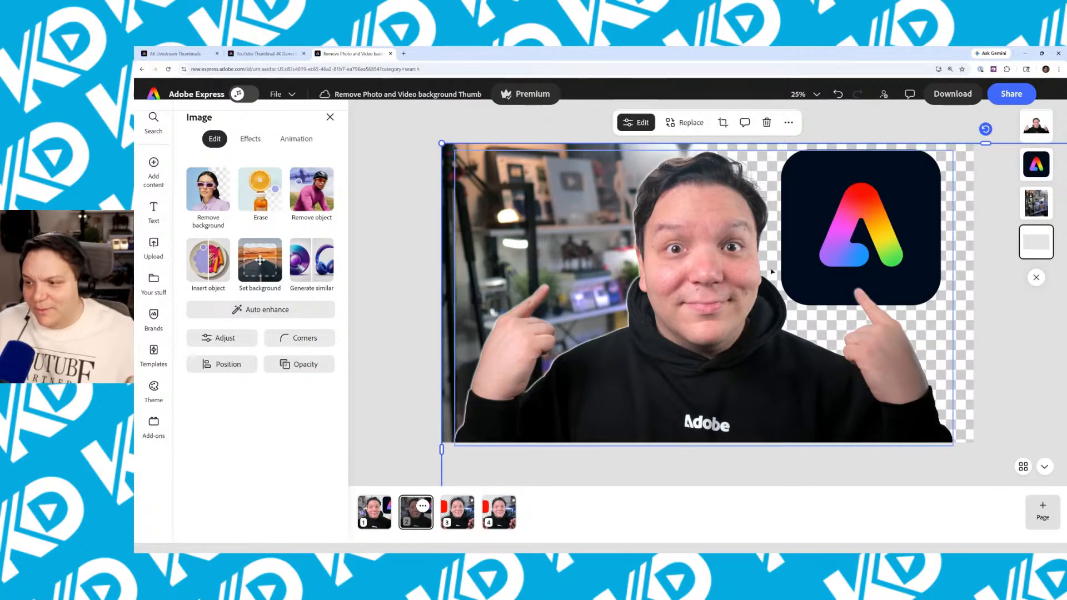
left_click(702, 266)
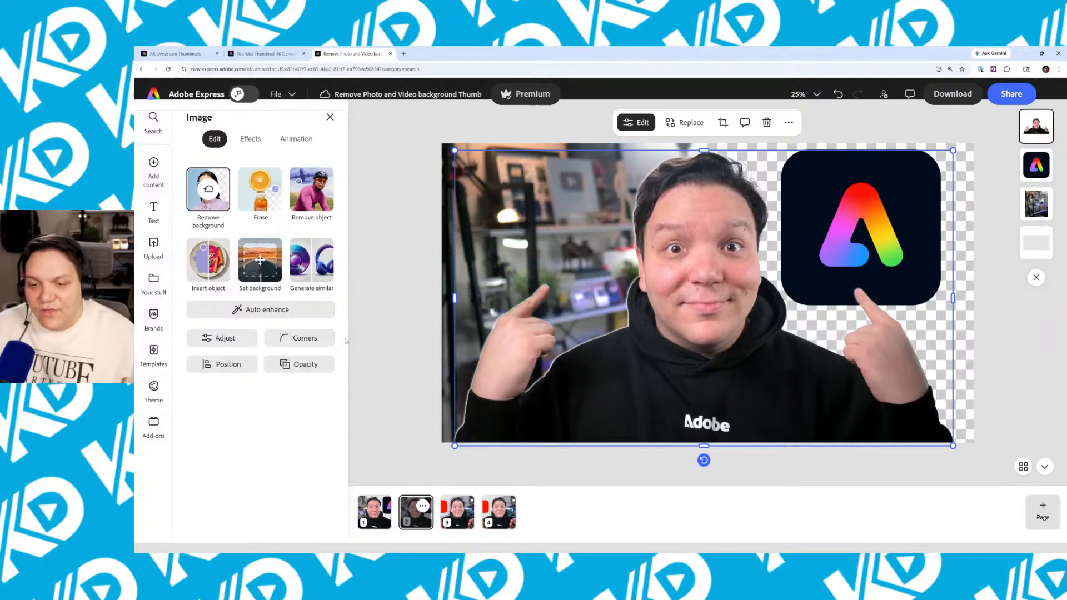
left_click(221, 363)
left_click(221, 340)
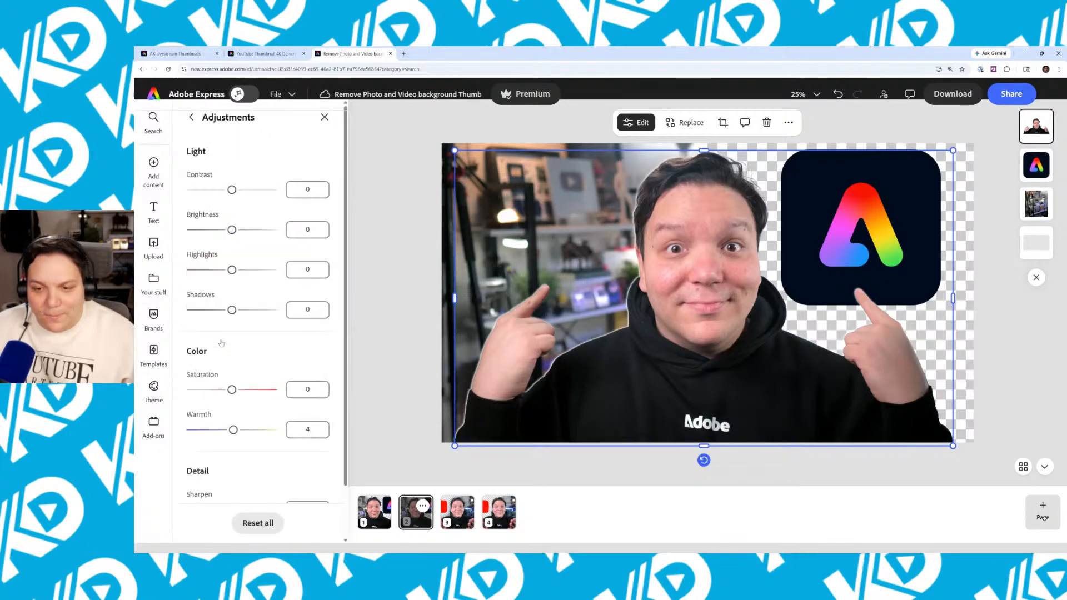
scroll(271, 350, "down", 2)
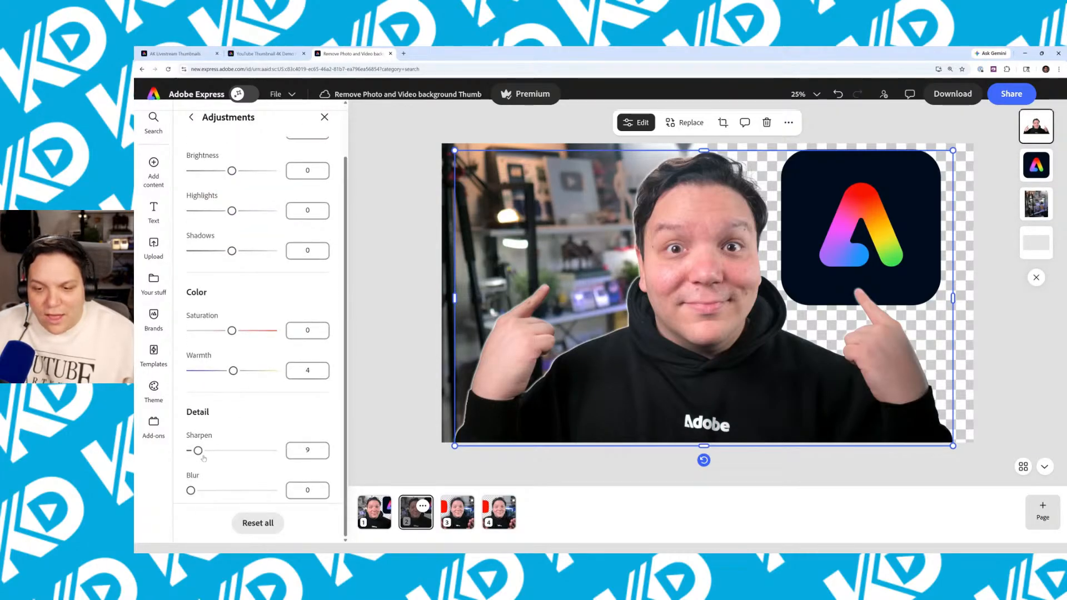
left_click_drag(198, 450, 172, 455)
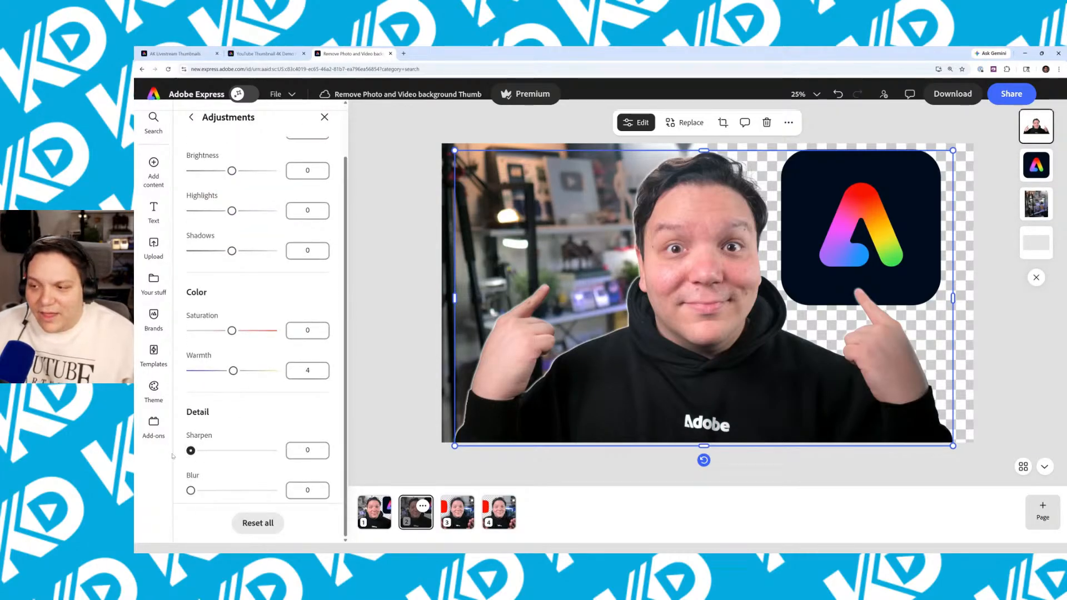
left_click(258, 523)
scroll(289, 334, "up", 2)
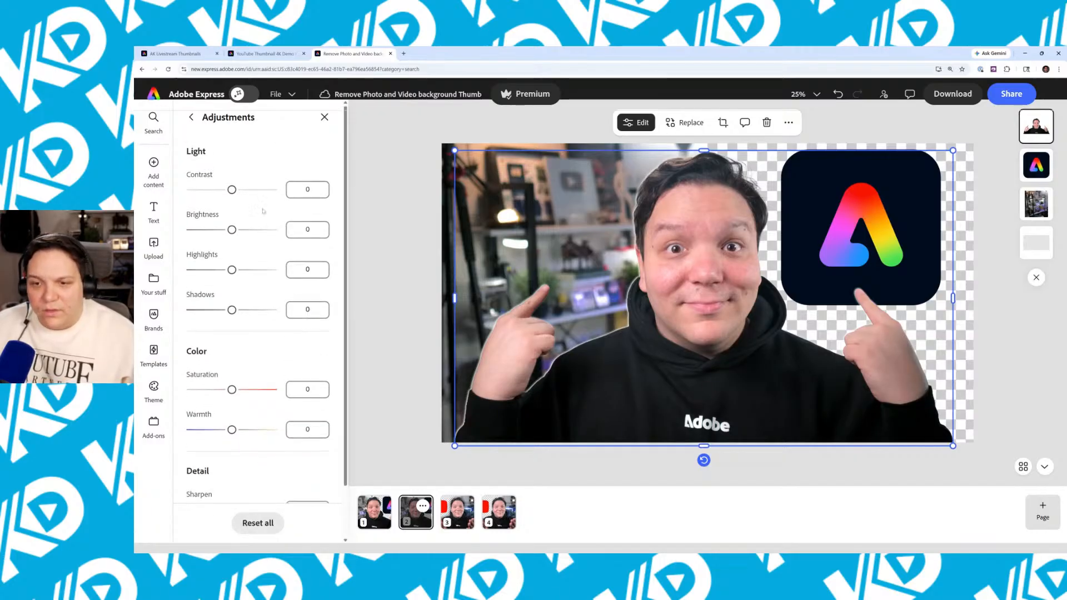
scroll(243, 294, "down", 2)
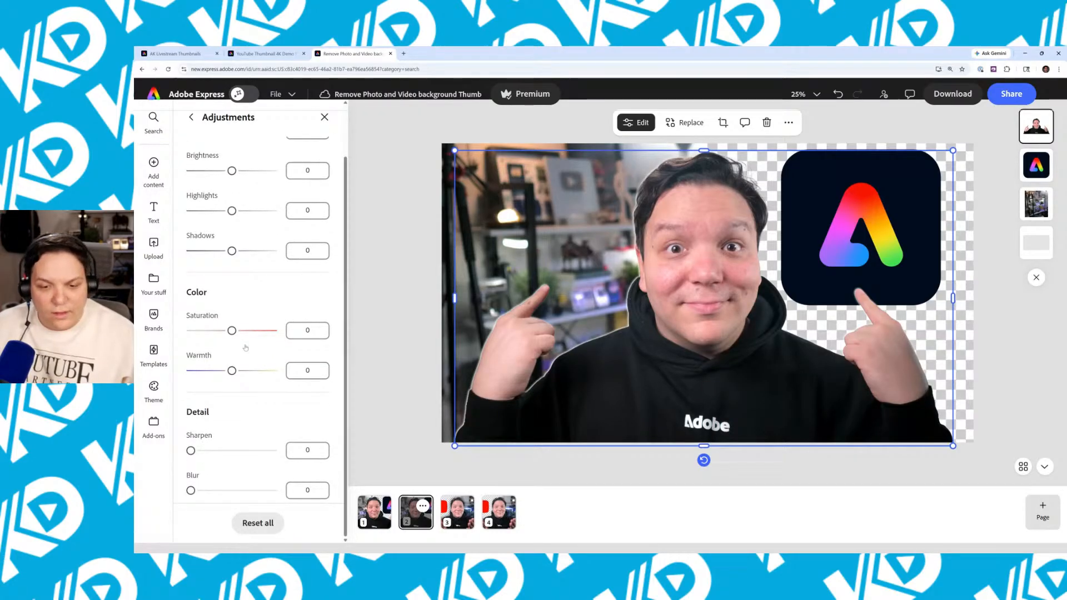
mouse_move(191, 451)
left_mouse_down()
mouse_move(210, 451)
mouse_move(199, 452)
left_mouse_up()
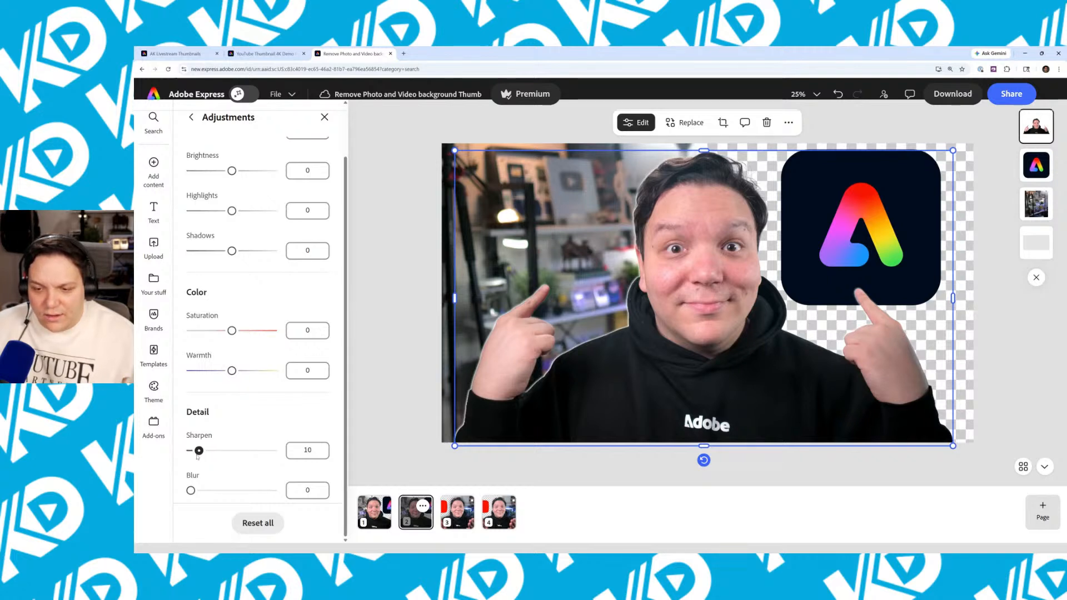
Check the original presenter's sharpening (9) on page 1, then reopen the 4K presenter's adjustments
left_click(382, 507)
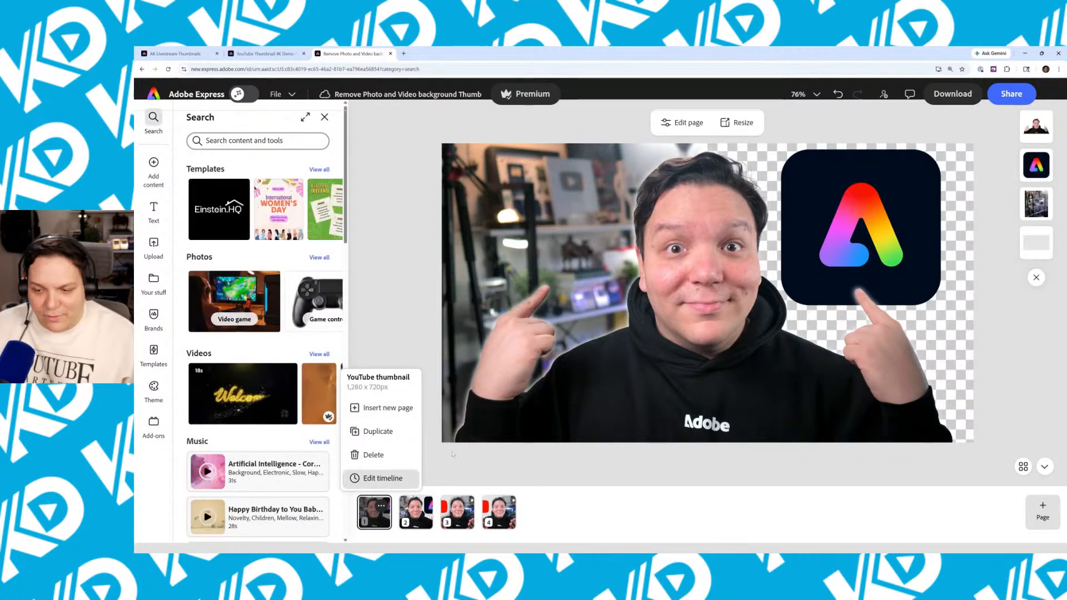
left_click(661, 266)
left_click(661, 266)
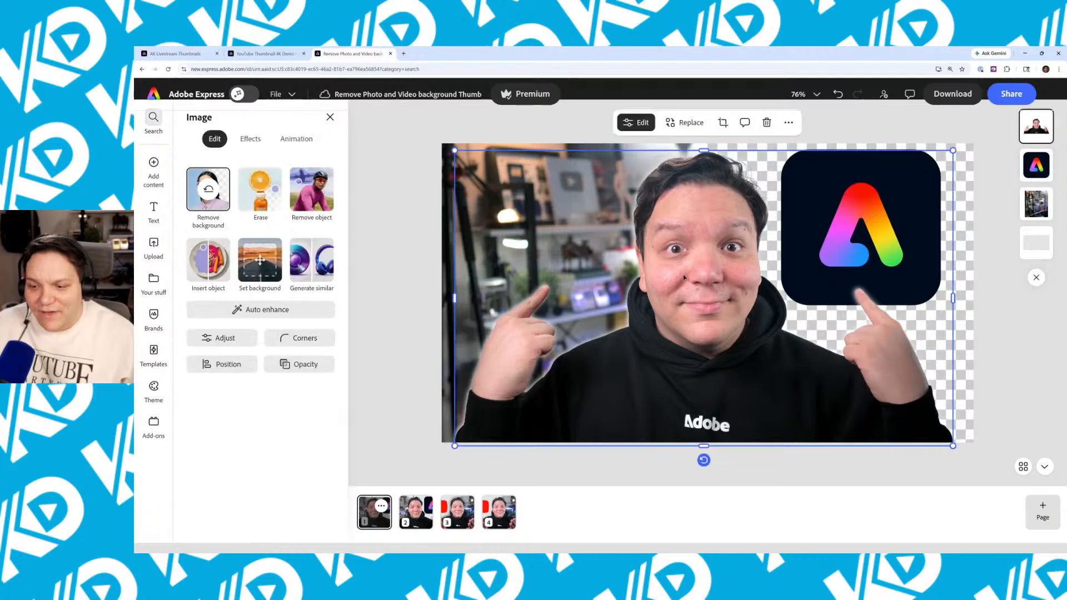
left_click(223, 338)
scroll(274, 393, "down", 1)
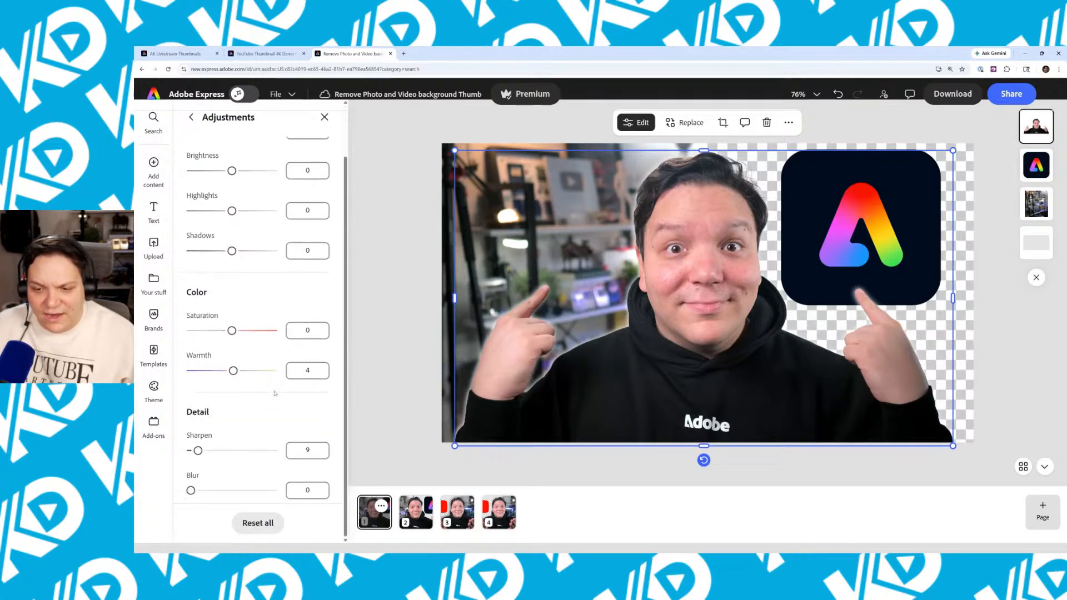
left_click(417, 512)
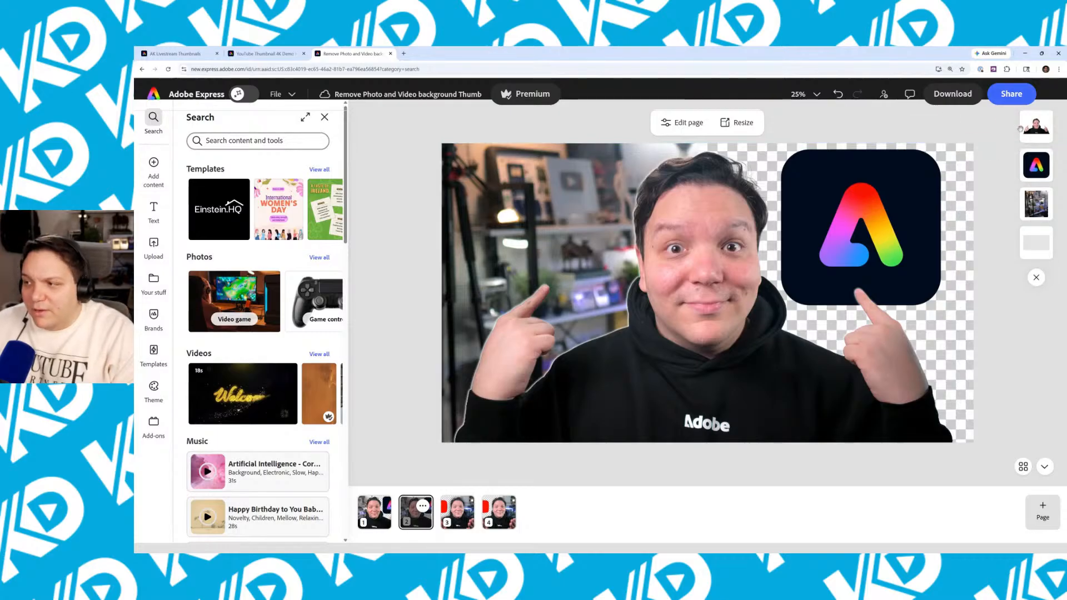
left_click(1036, 133)
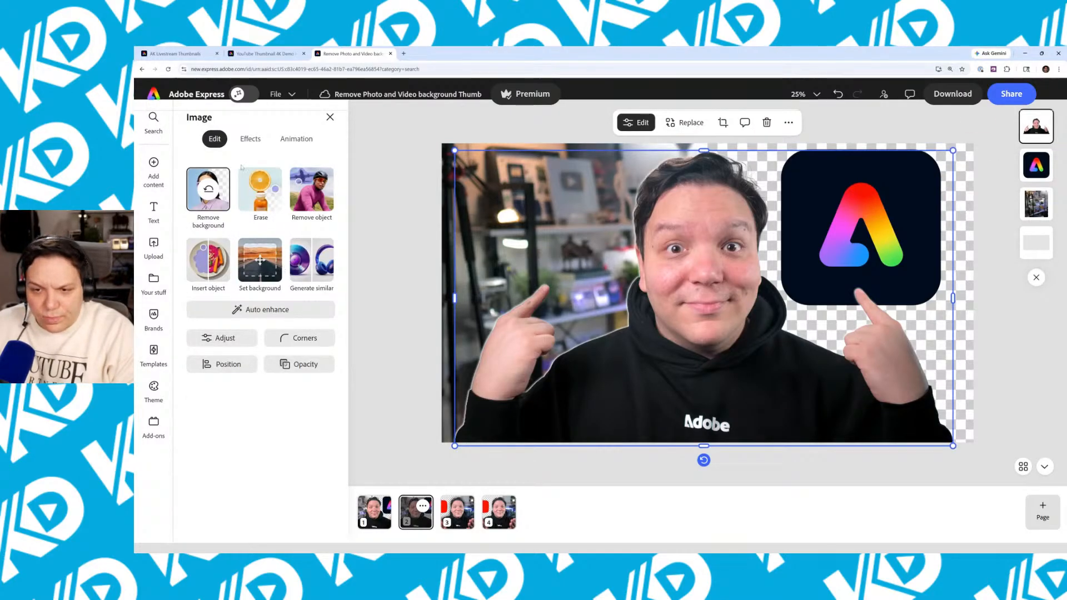
left_click(226, 340)
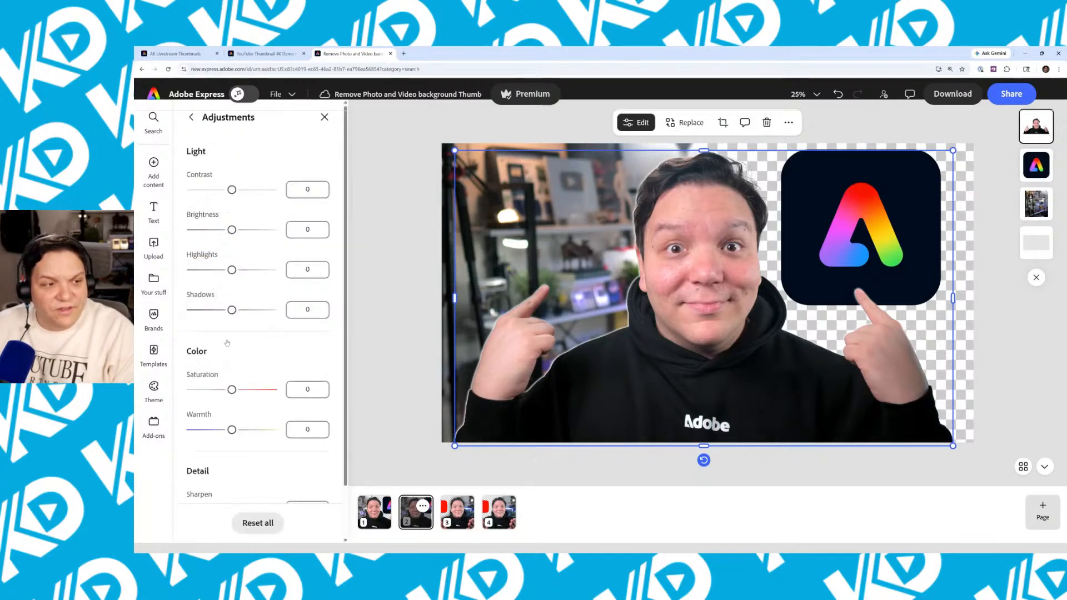
scroll(227, 343, "down", 3)
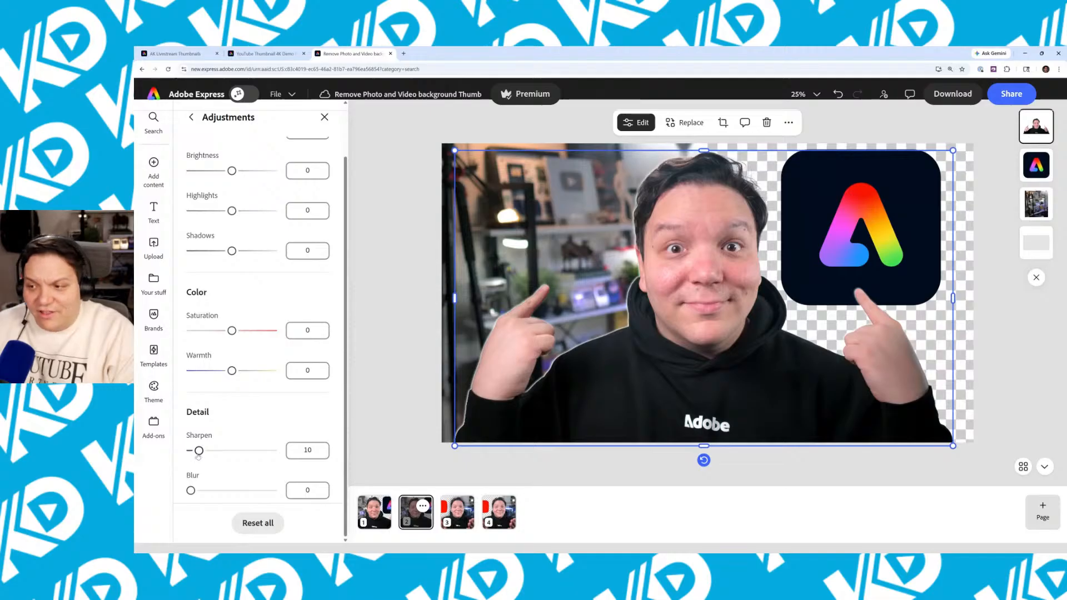
scroll(225, 449, "up", 2)
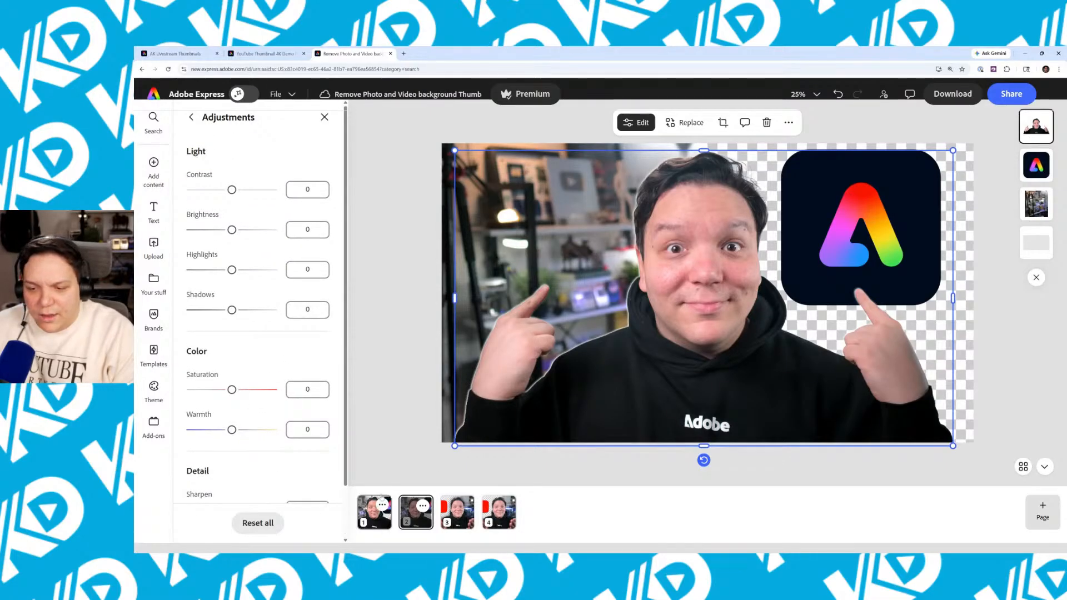
Set saturation 8, warmth 7, brightness 4, contrast 9, shadows -6 and highlights 24
mouse_move(232, 391)
left_mouse_down()
mouse_move(256, 394)
mouse_move(236, 396)
left_mouse_up()
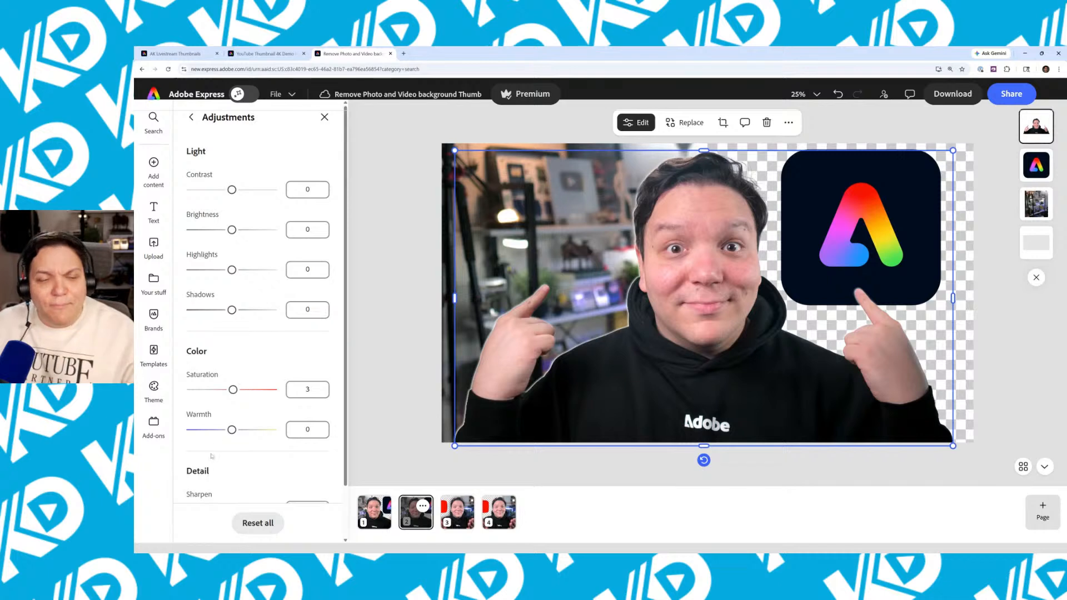
left_click_drag(232, 431, 235, 431)
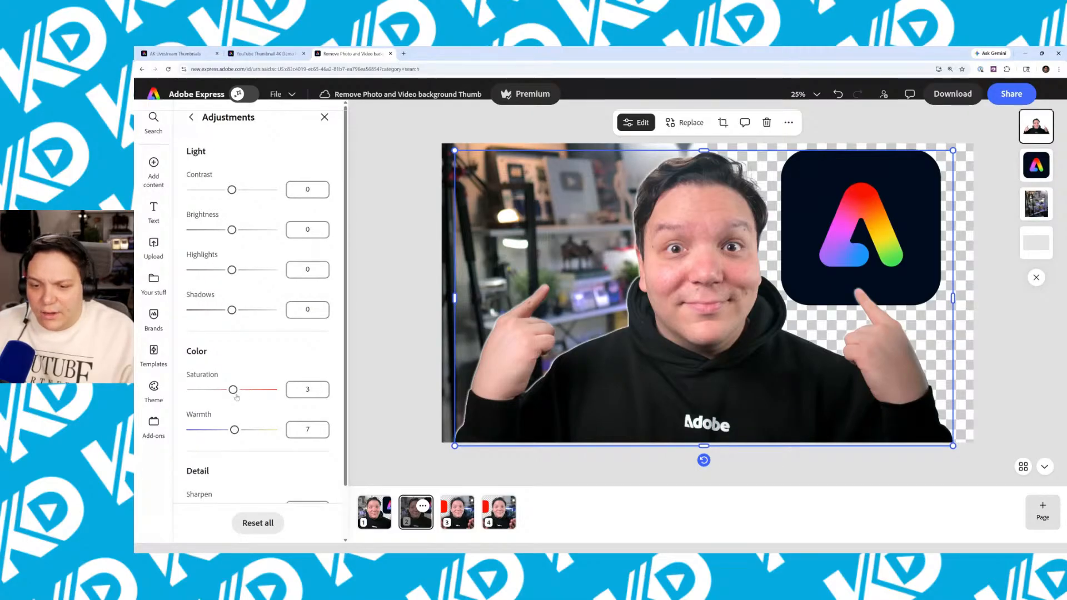
left_click_drag(233, 394, 237, 397)
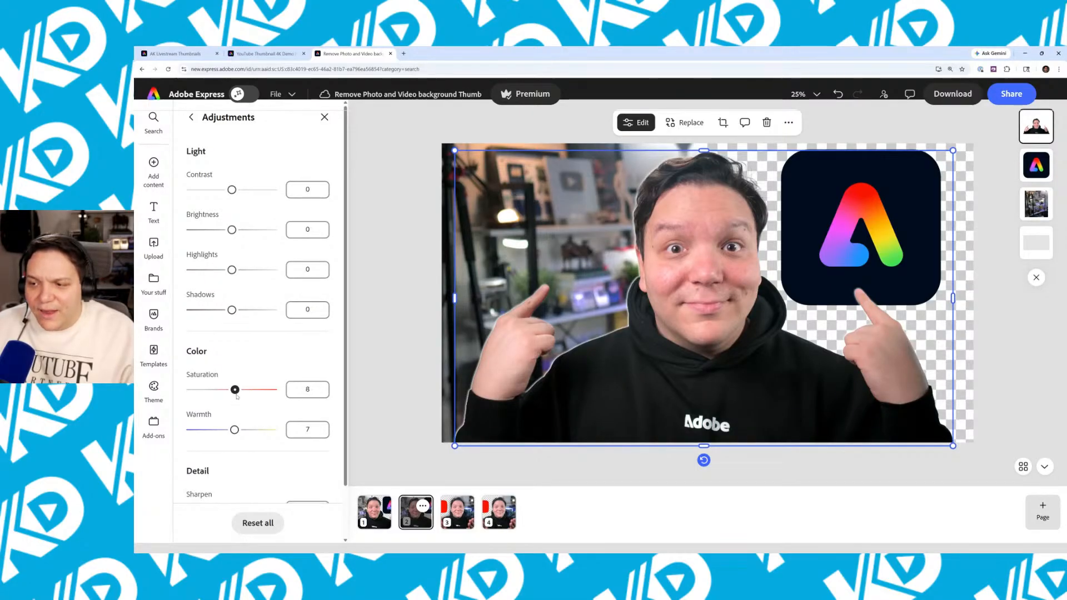
mouse_move(232, 229)
left_mouse_down()
mouse_move(281, 238)
mouse_move(187, 244)
mouse_move(234, 246)
left_mouse_up()
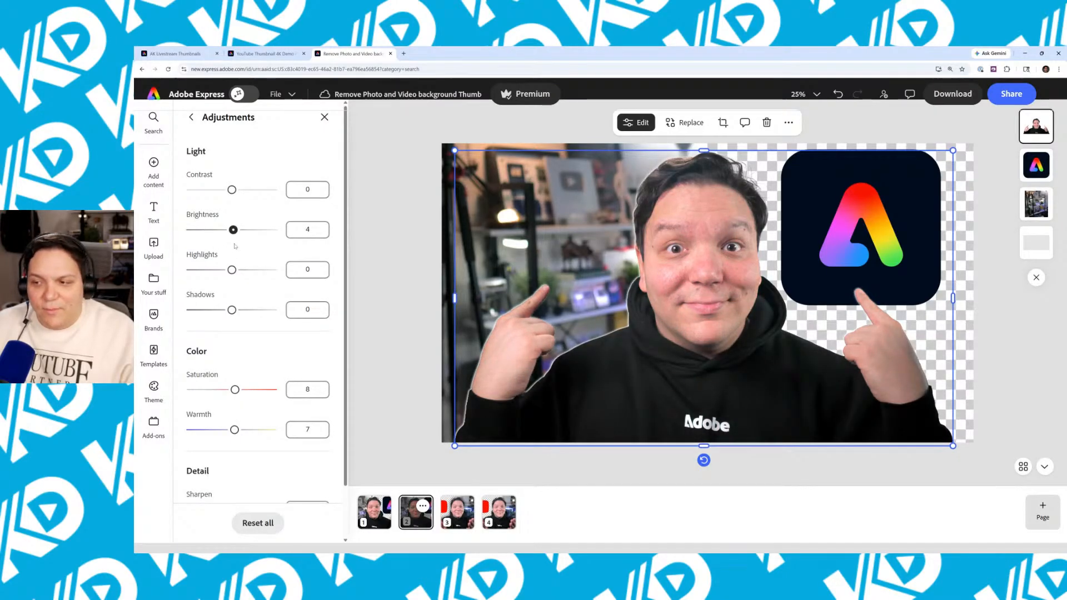
left_click_drag(236, 195, 238, 218)
mouse_move(232, 309)
left_mouse_down()
mouse_move(288, 310)
mouse_move(229, 313)
left_mouse_up()
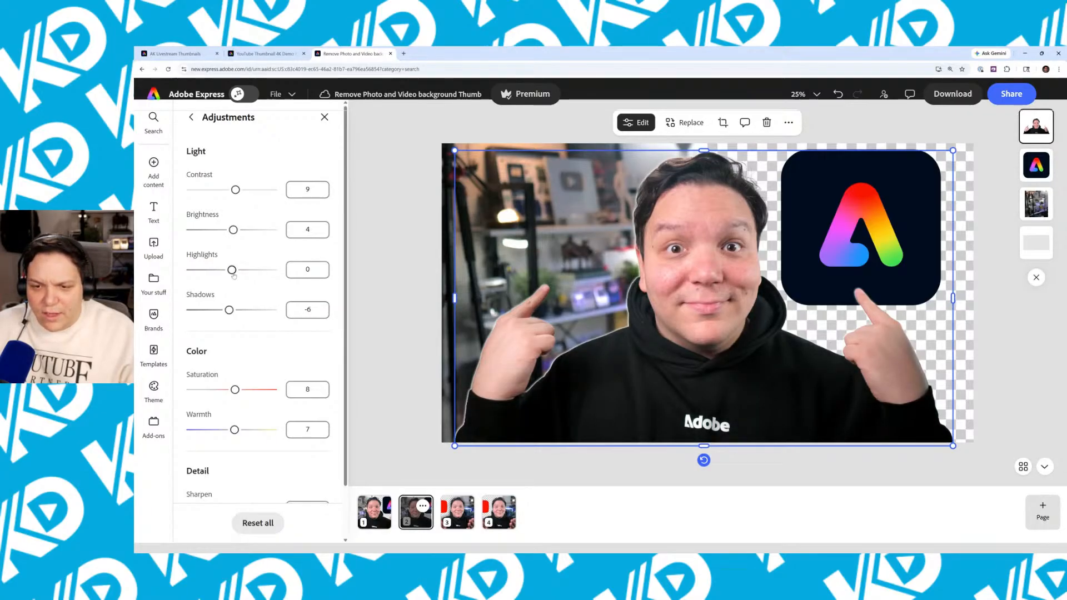
left_click_drag(232, 271, 243, 279)
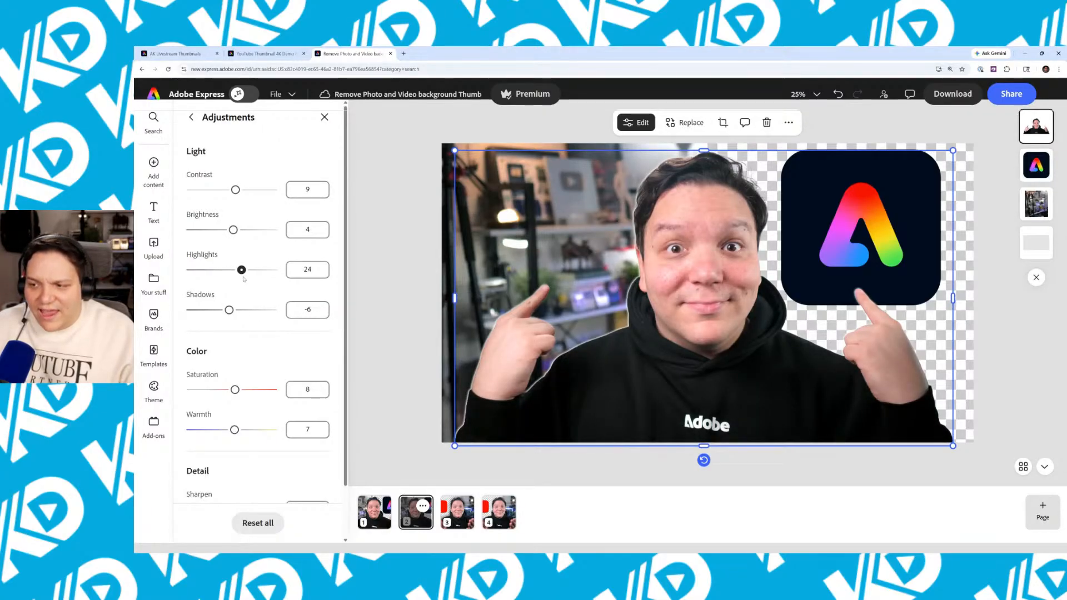
Compare the edited 4K page with page 1, then switch to the YouTube Thumbnail 4K Demo File
left_click(374, 512)
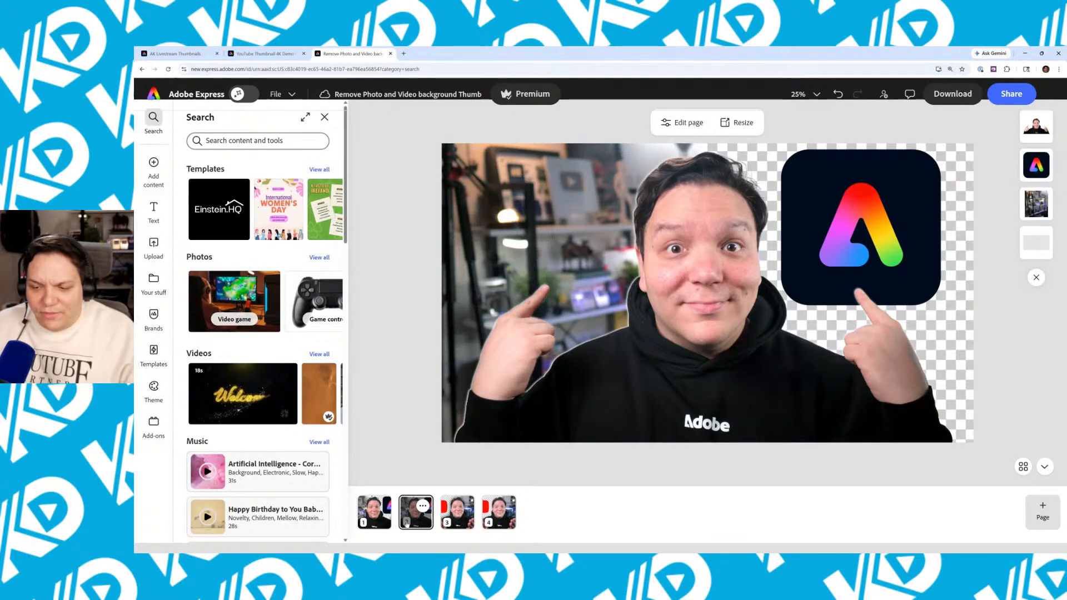
left_click(366, 521)
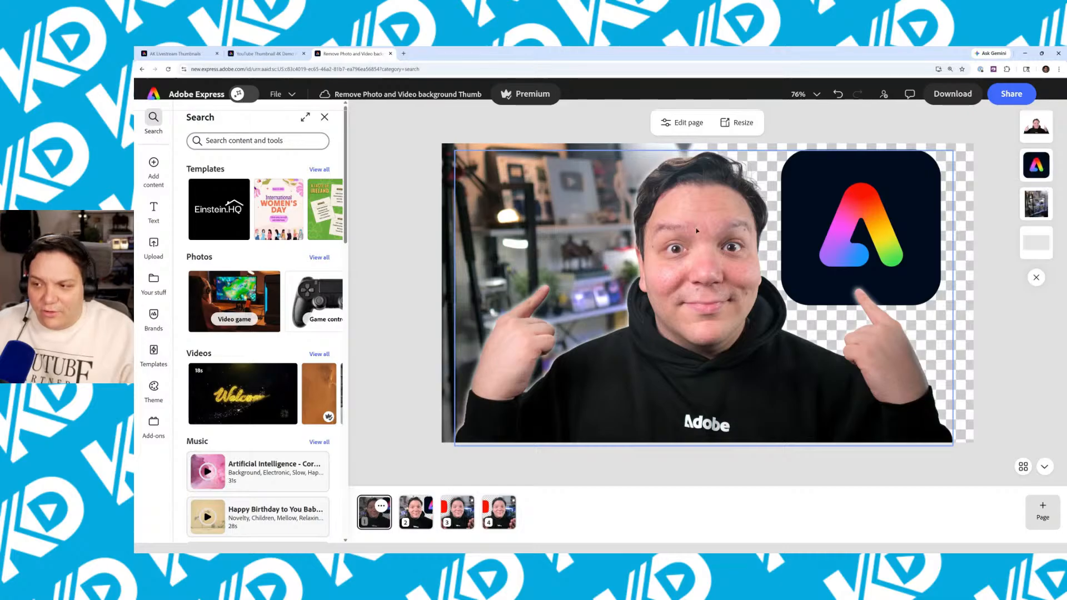
left_click(410, 525)
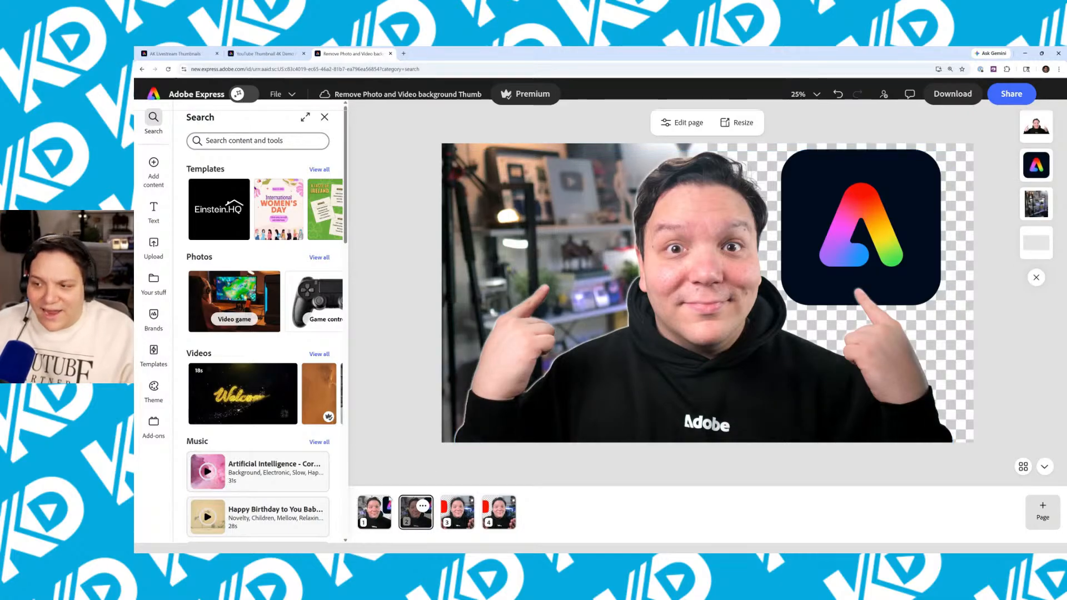
left_click(382, 521)
left_click(402, 528)
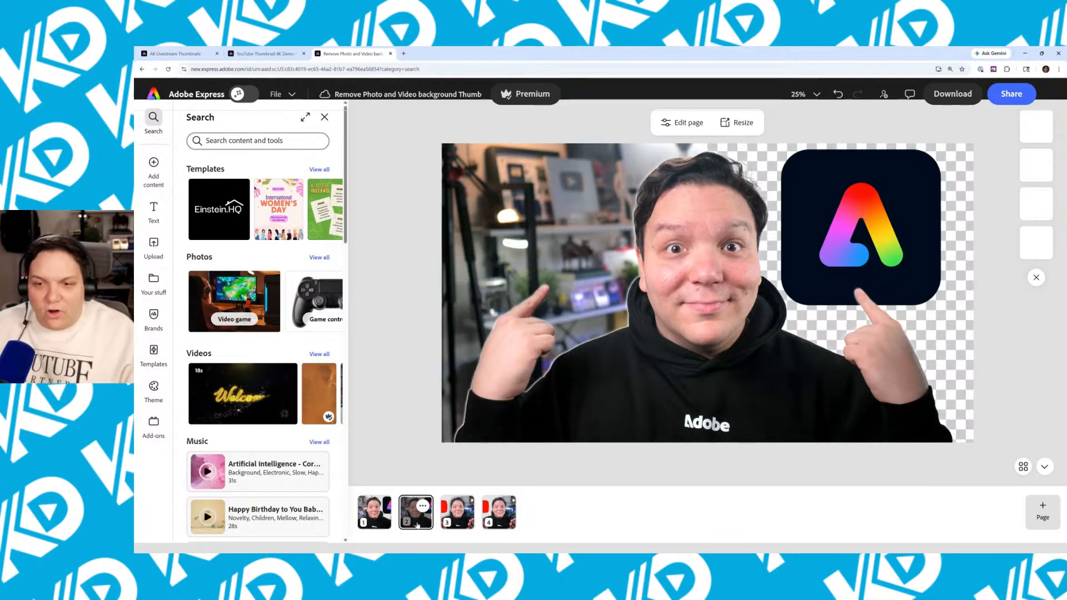
left_click(676, 259)
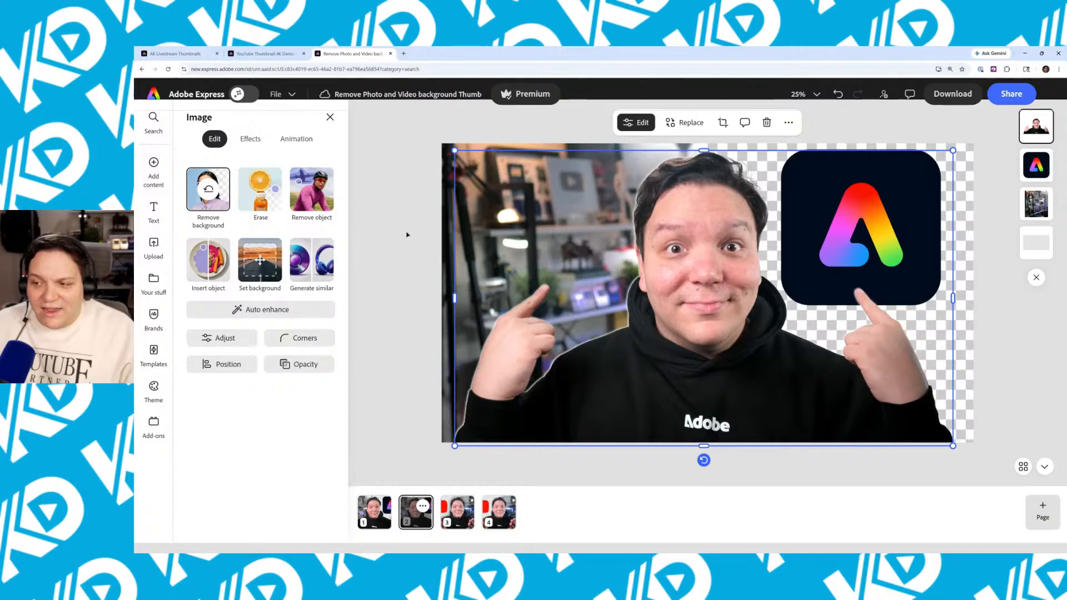
left_click(384, 226)
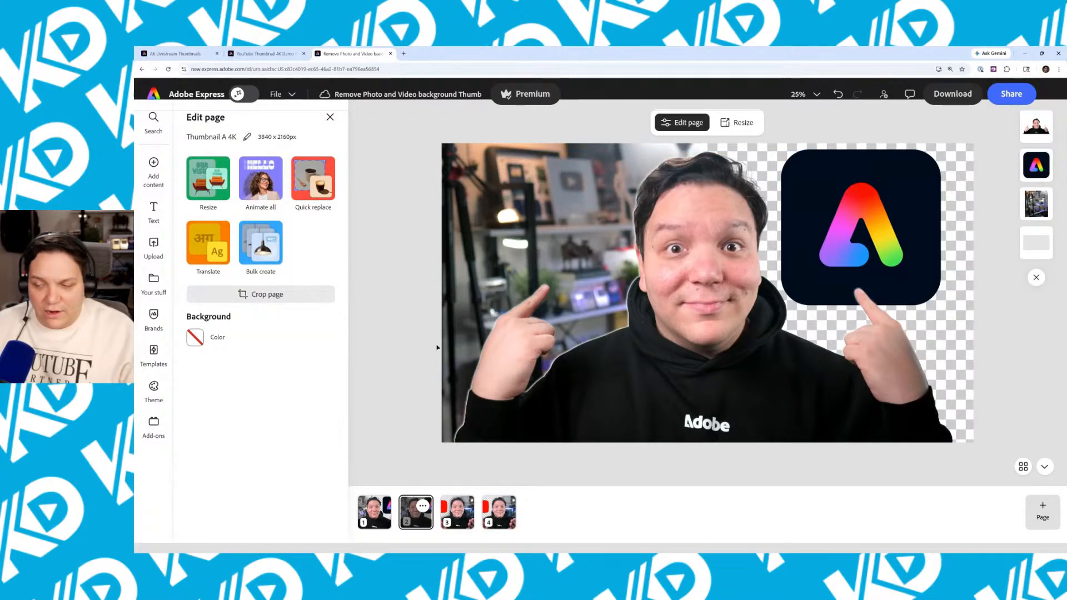
left_click(275, 56)
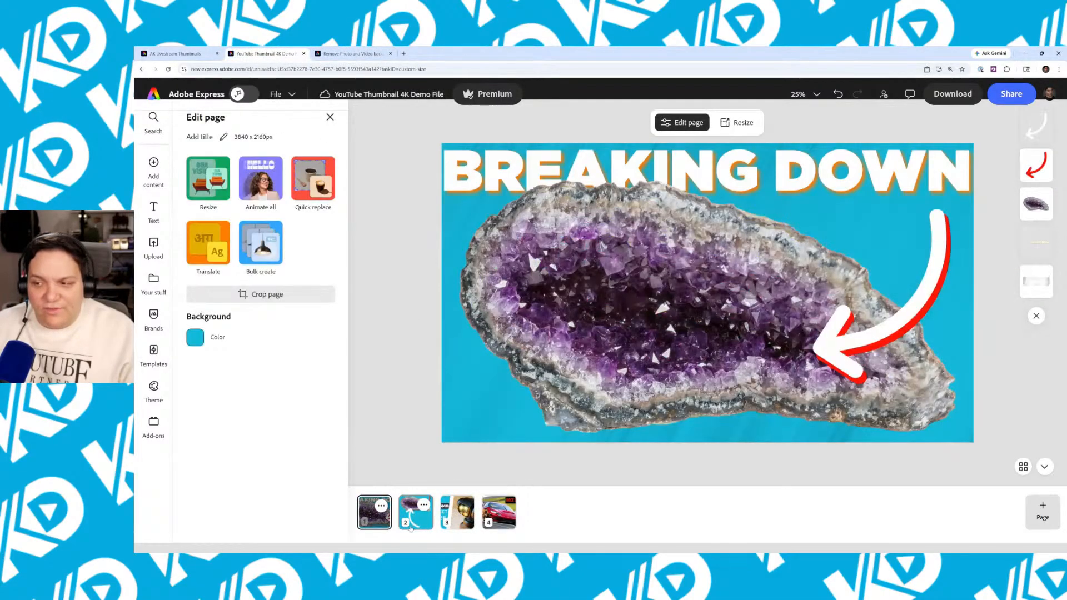
On the DJI OSMO POCKET THREE page, make both POCKET and THREE Bold
left_click(416, 516)
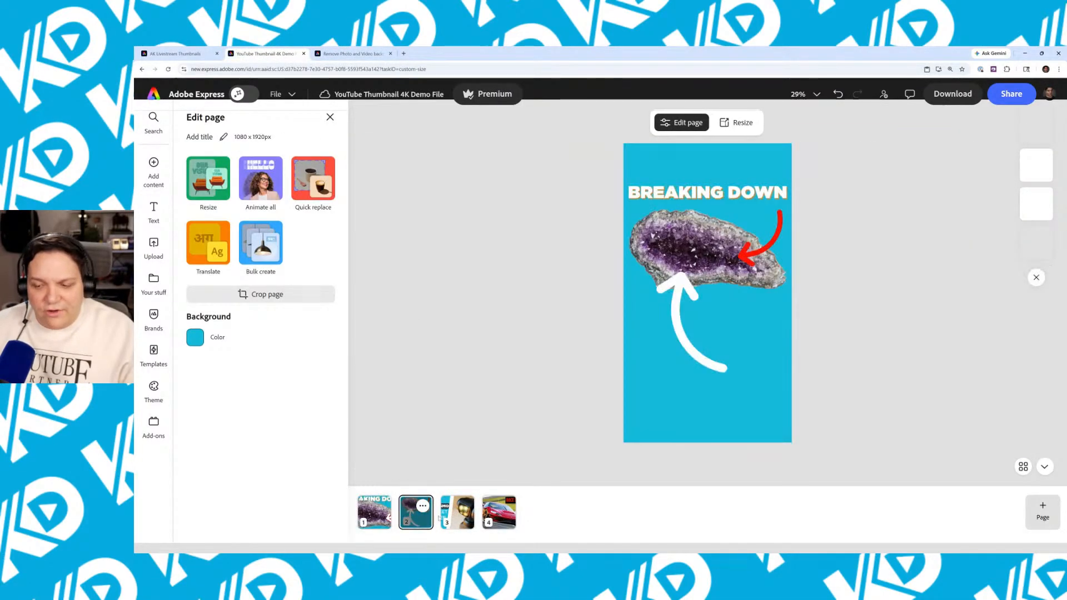
left_click(453, 520)
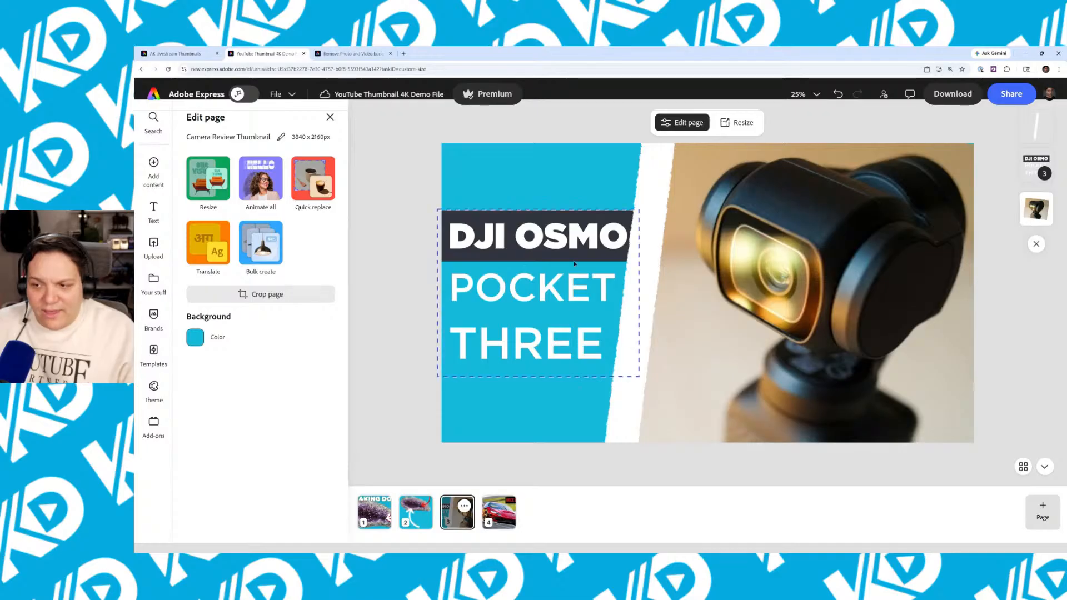
left_click(557, 304)
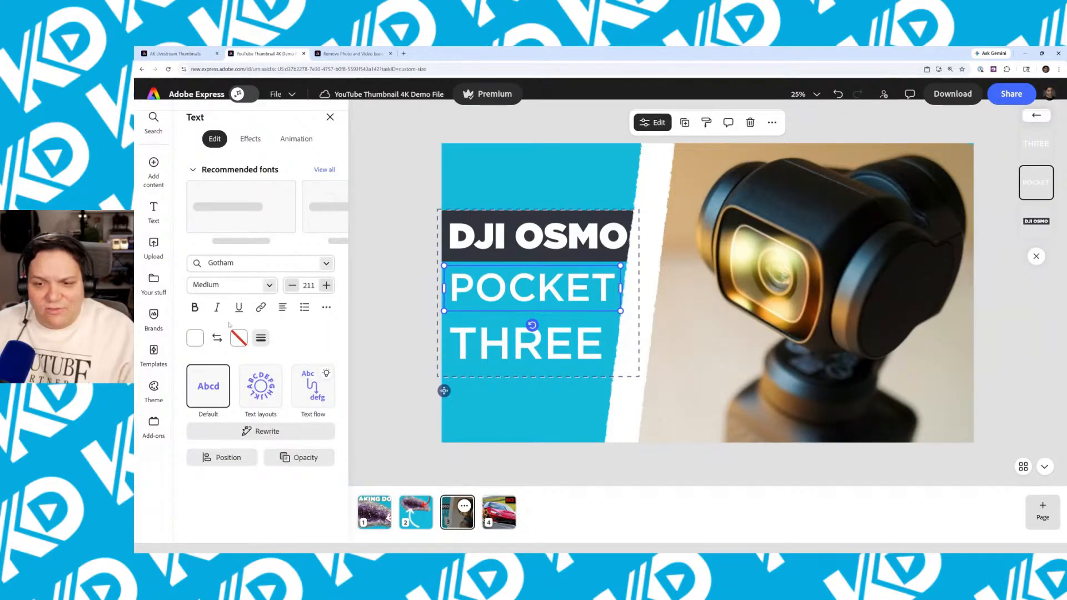
left_click(231, 285)
scroll(228, 367, "down", 2)
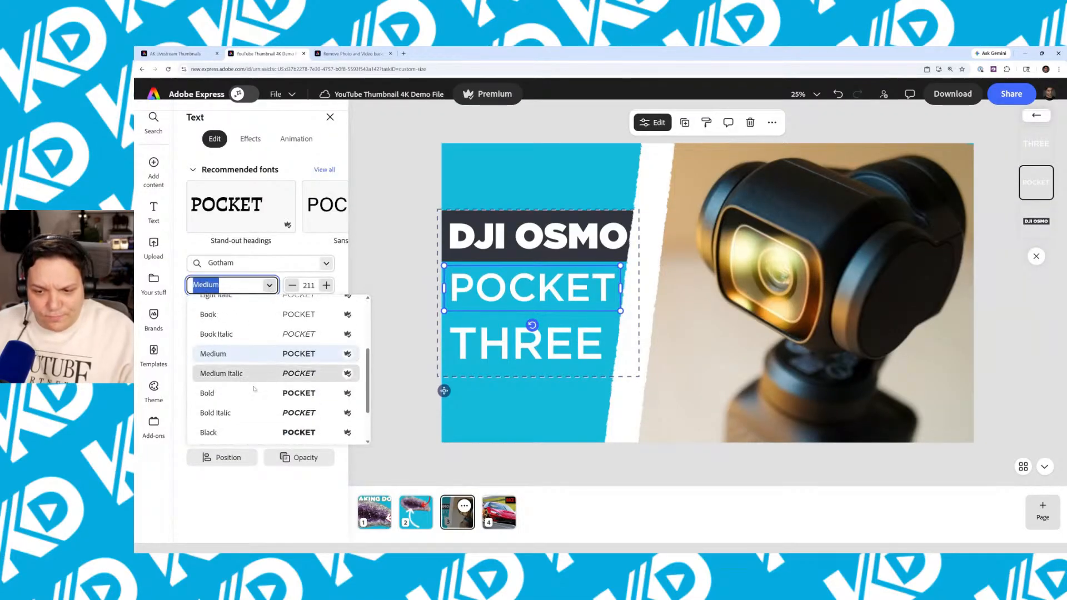
left_click(225, 399)
left_click(567, 356)
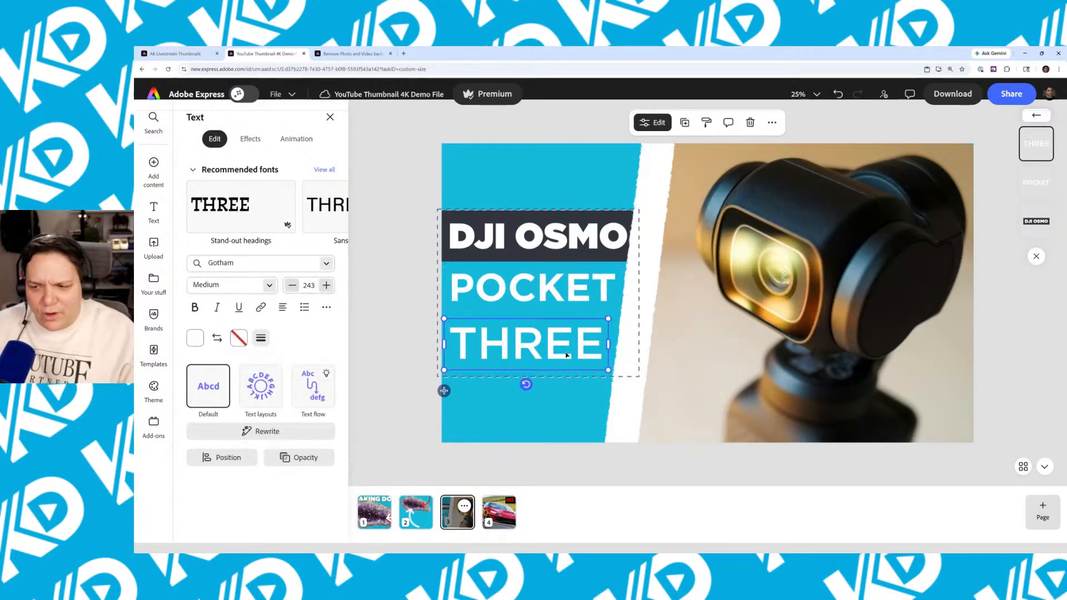
left_click(269, 285)
scroll(233, 358, "down", 2)
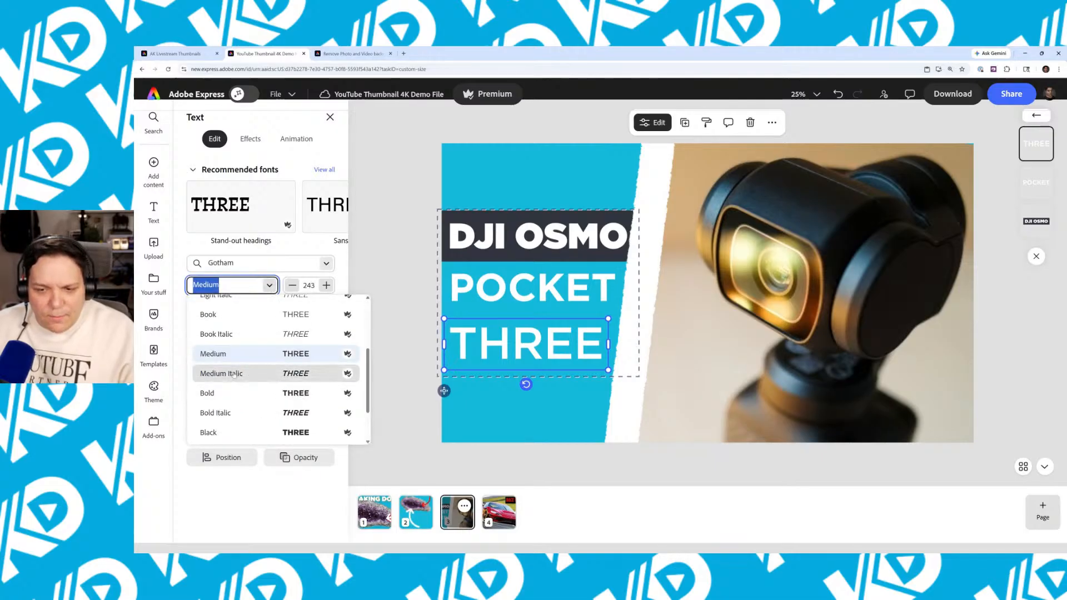
scroll(224, 400, "down", 1)
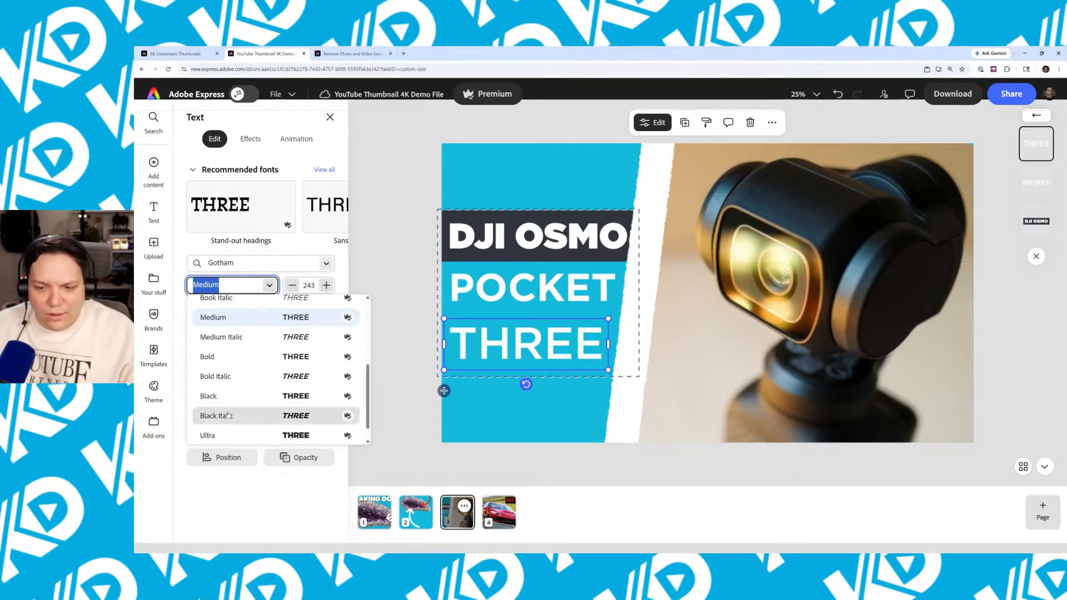
left_click(223, 357)
Switch POCKET to the heavier Gotham Black weight
left_click(554, 287)
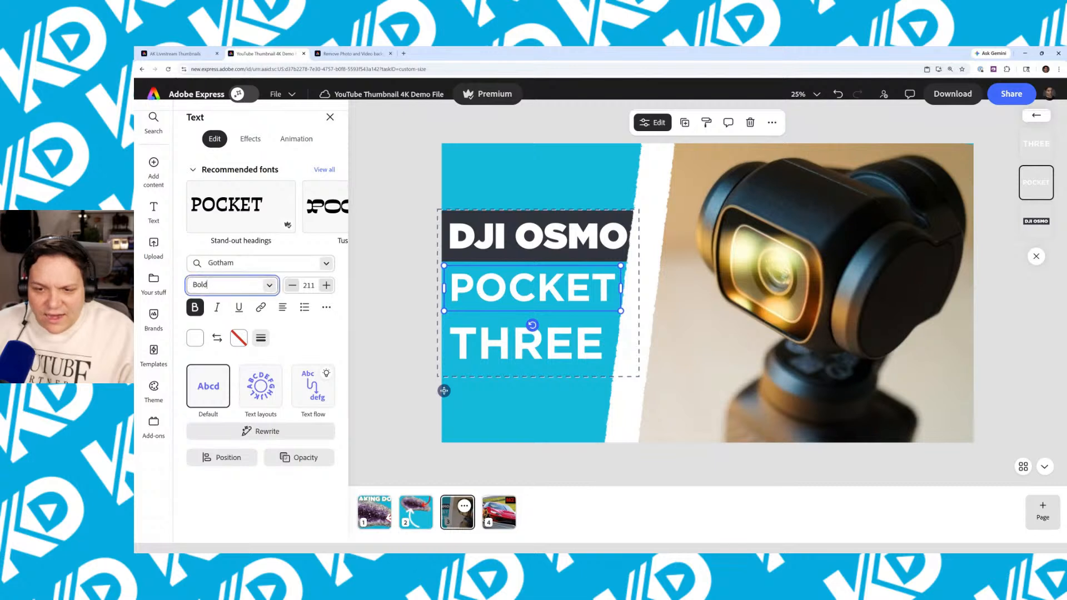
left_click(233, 285)
scroll(250, 381, "down", 4)
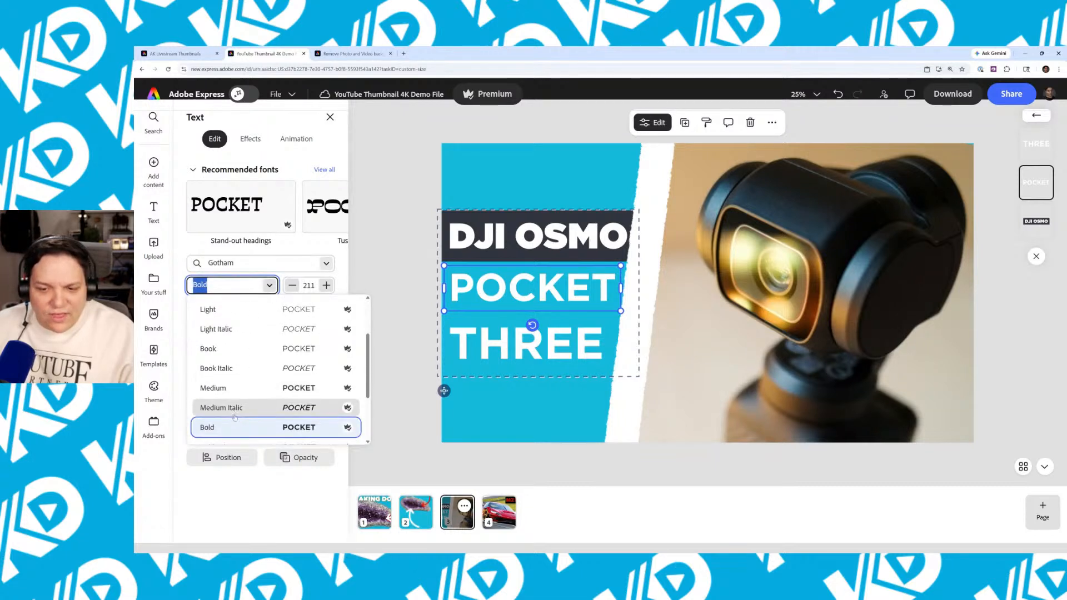
left_click(218, 396)
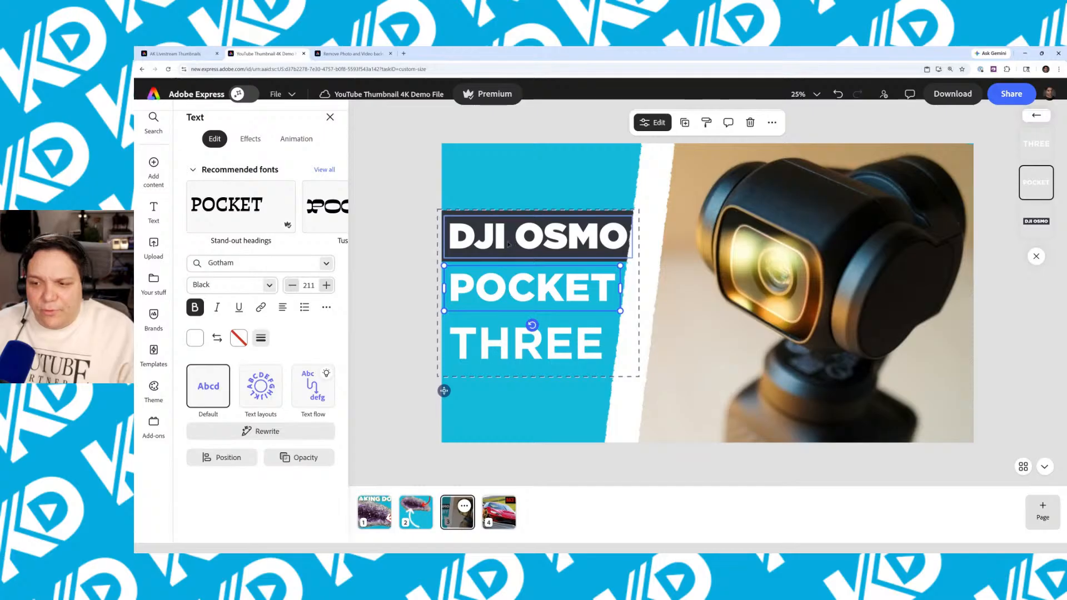
left_click(383, 297)
Try pasting the white arrow from the Breaking Down page onto the DJI Osmo page, then delete it
left_click(374, 512)
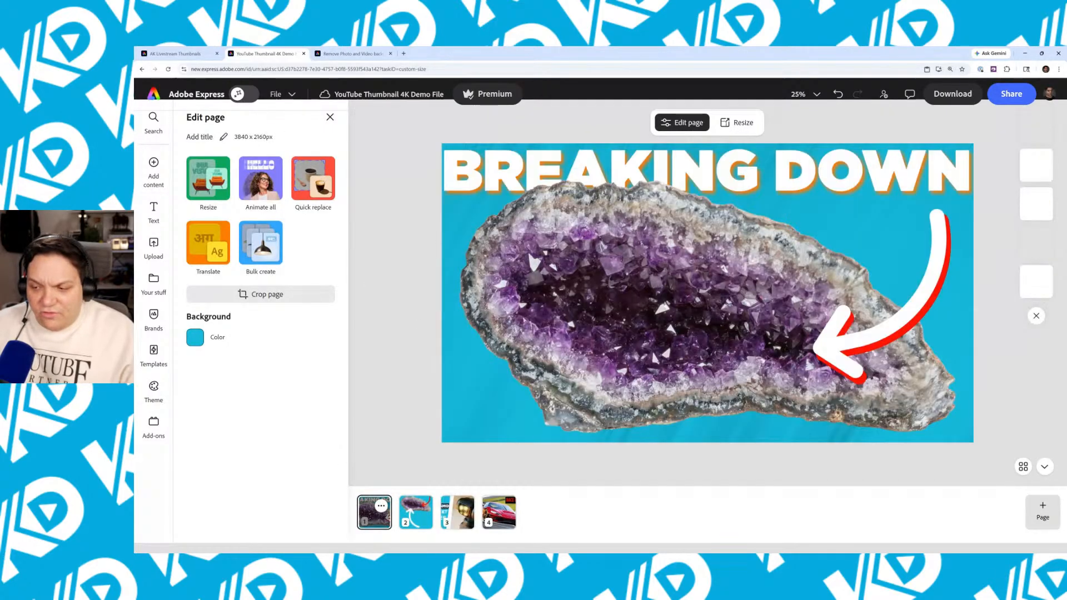
left_click(925, 303)
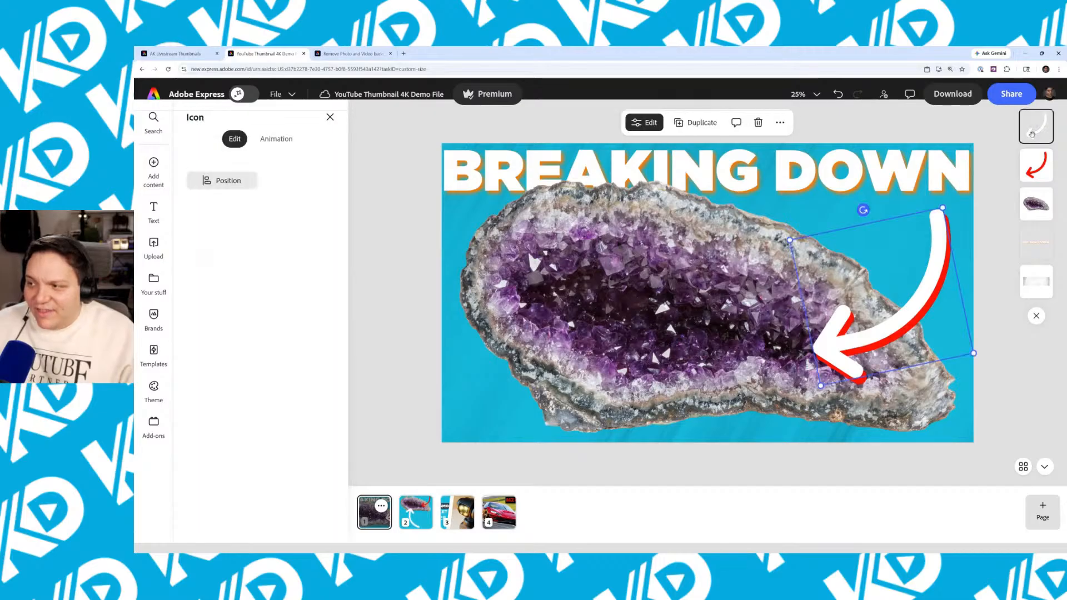
right_click(929, 302)
left_click(958, 317)
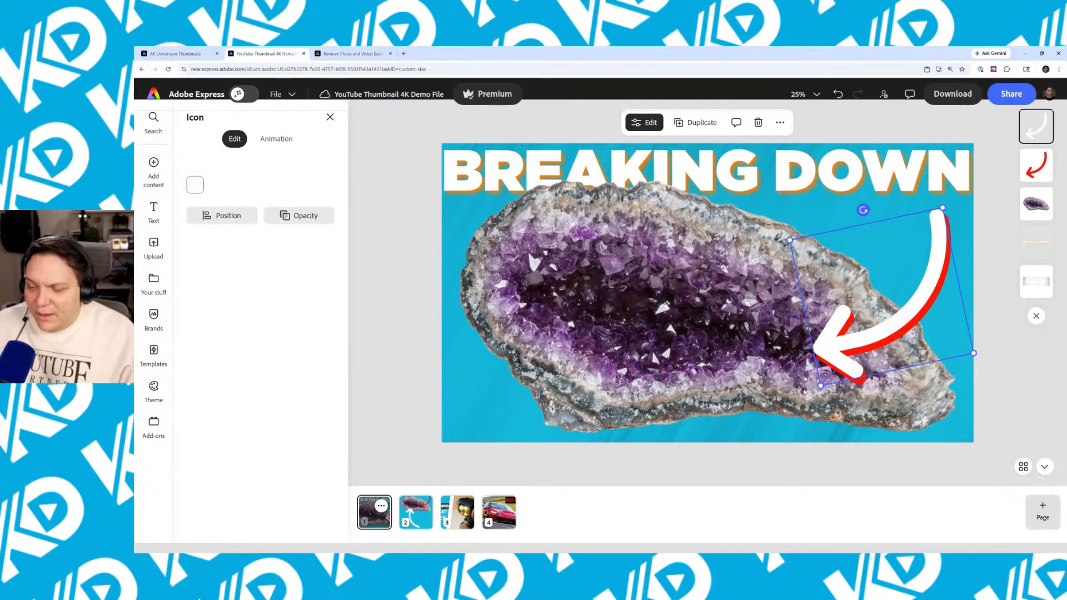
left_click(457, 511)
right_click(539, 405)
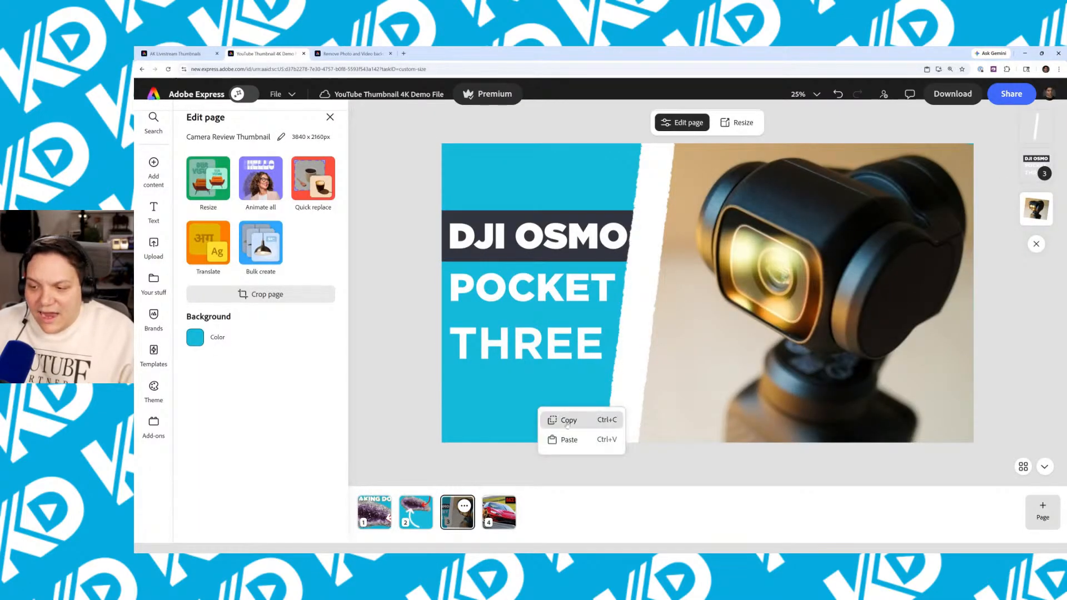
left_click(564, 442)
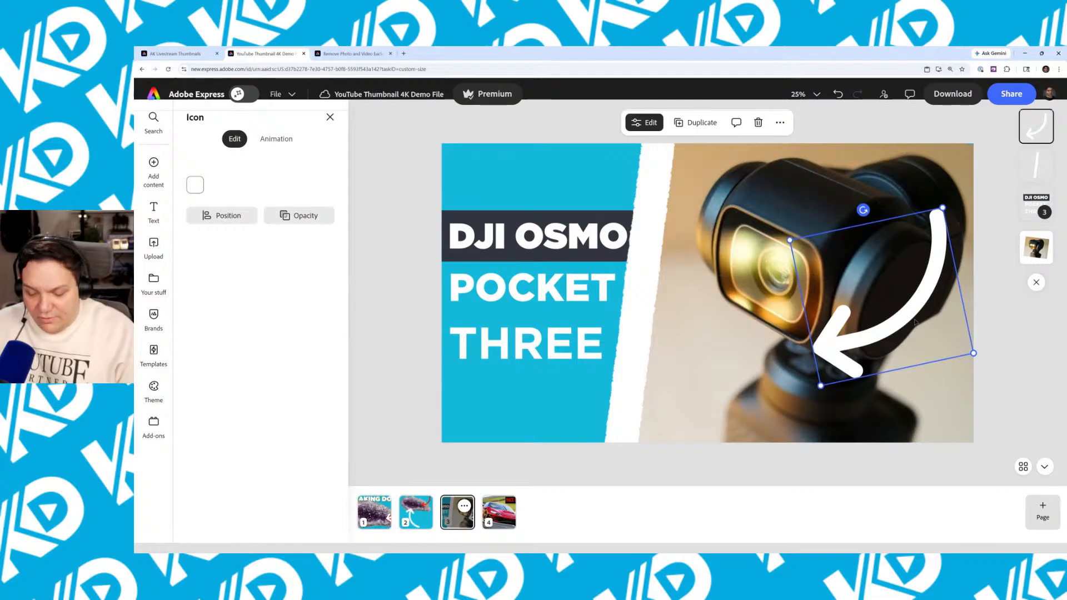
key("Delete")
key("ctrl+z")
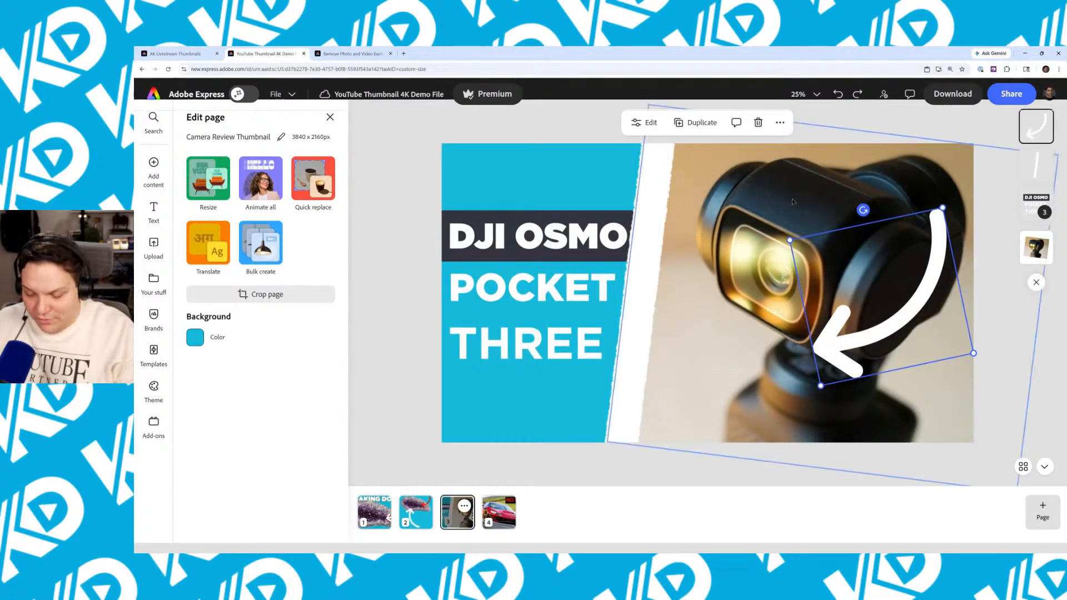
key("Delete")
Copy the red arrow from the vertical page and paste it onto the DJI Osmo page
left_click(417, 512)
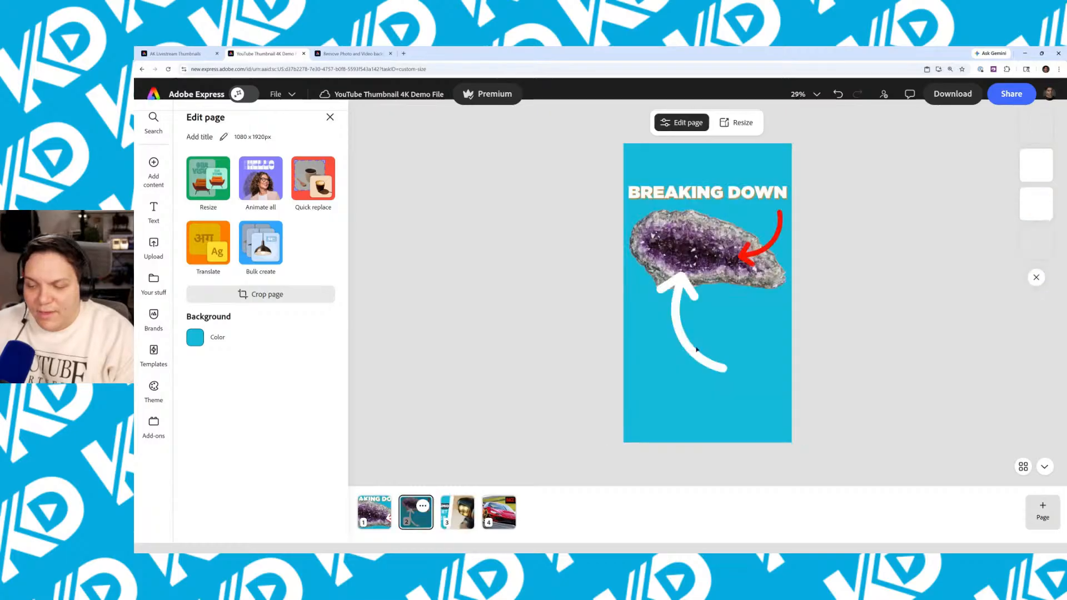
right_click(761, 247)
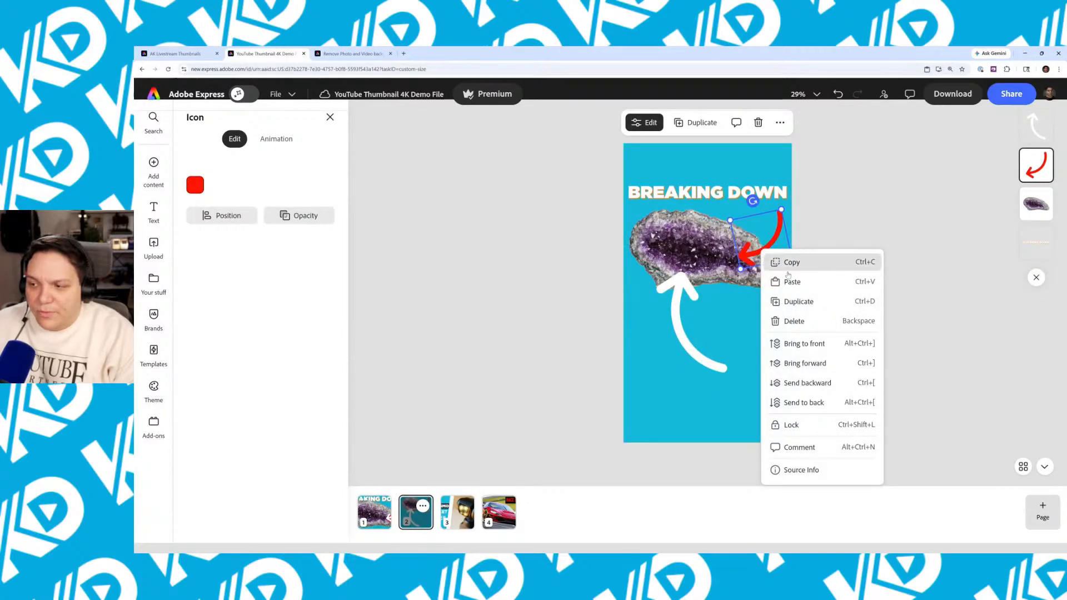
left_click(773, 261)
left_click(468, 528)
left_click(545, 422)
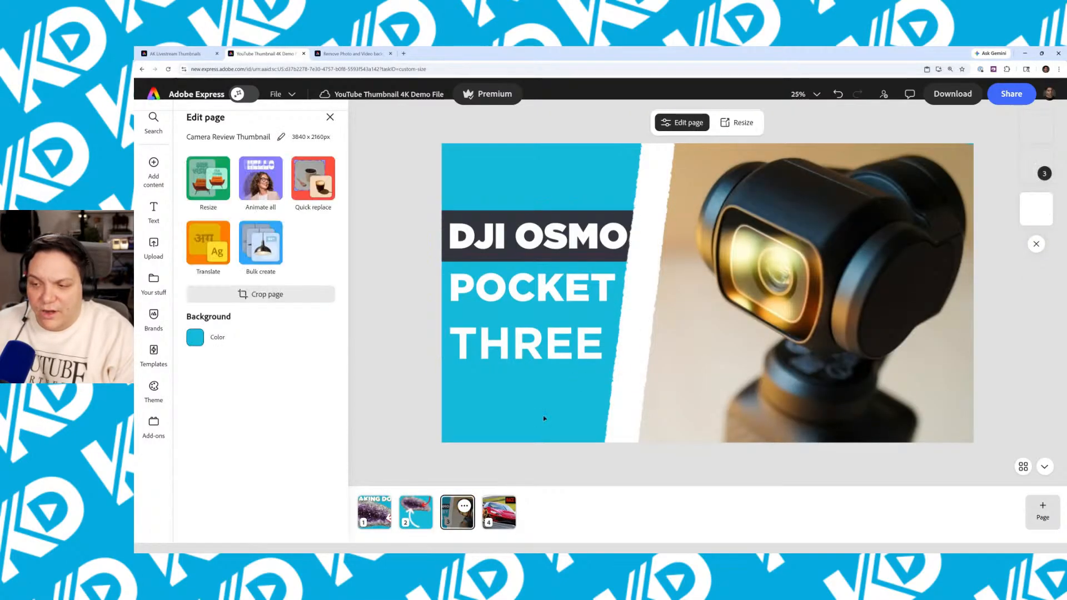
right_click(545, 422)
left_click(569, 459)
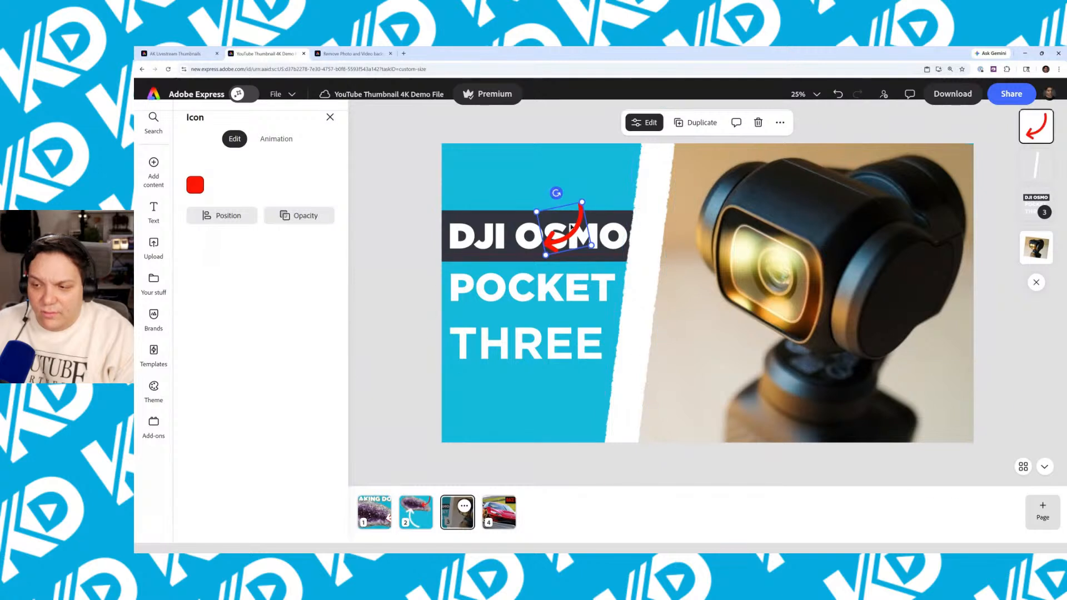
Enlarge, flip horizontally and rotate the red arrow to sweep from THREE up to the camera
left_click_drag(582, 203, 673, 89)
left_click_drag(626, 253, 589, 311)
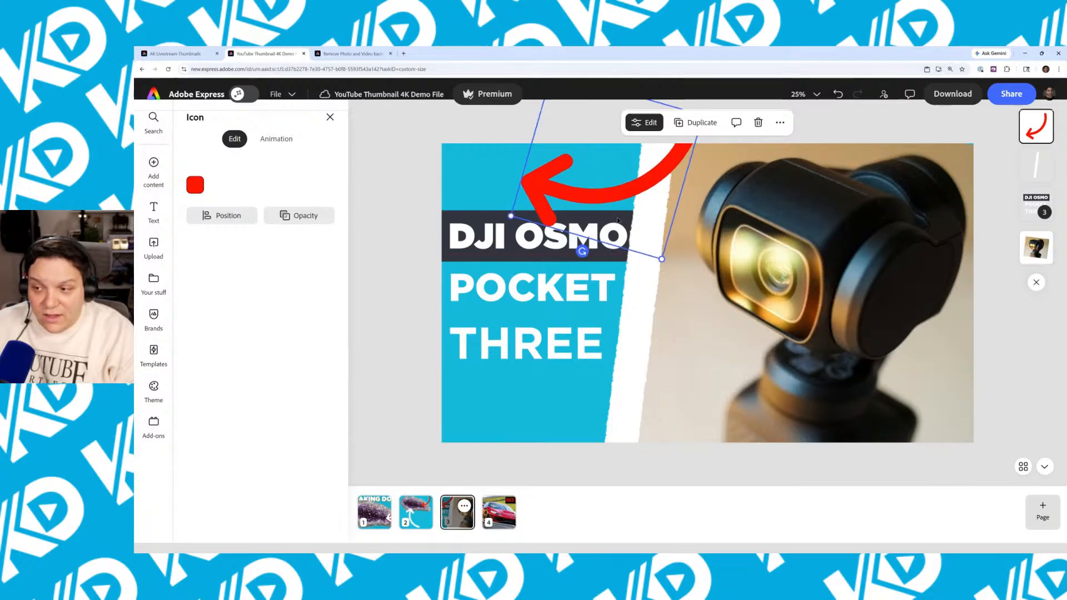
left_click_drag(645, 187, 604, 418)
left_click(217, 219)
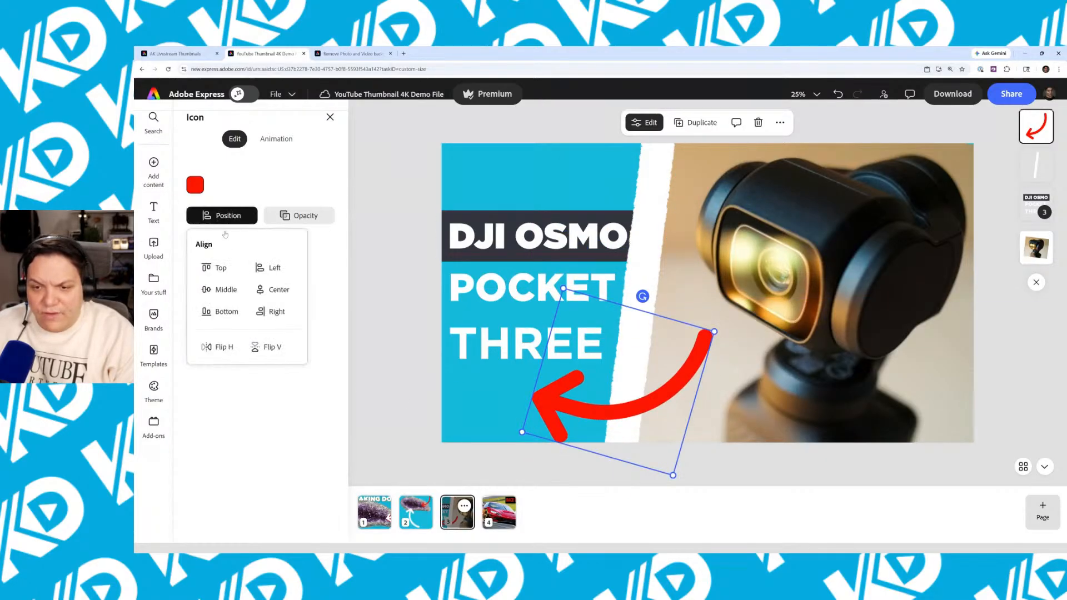
left_click(218, 347)
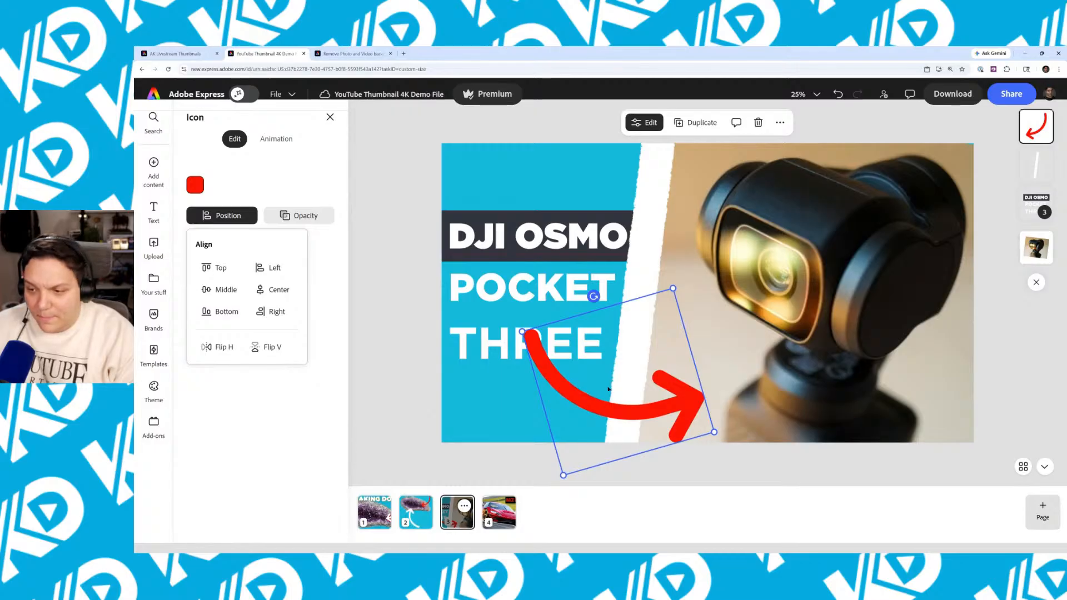
left_click_drag(594, 302, 553, 321)
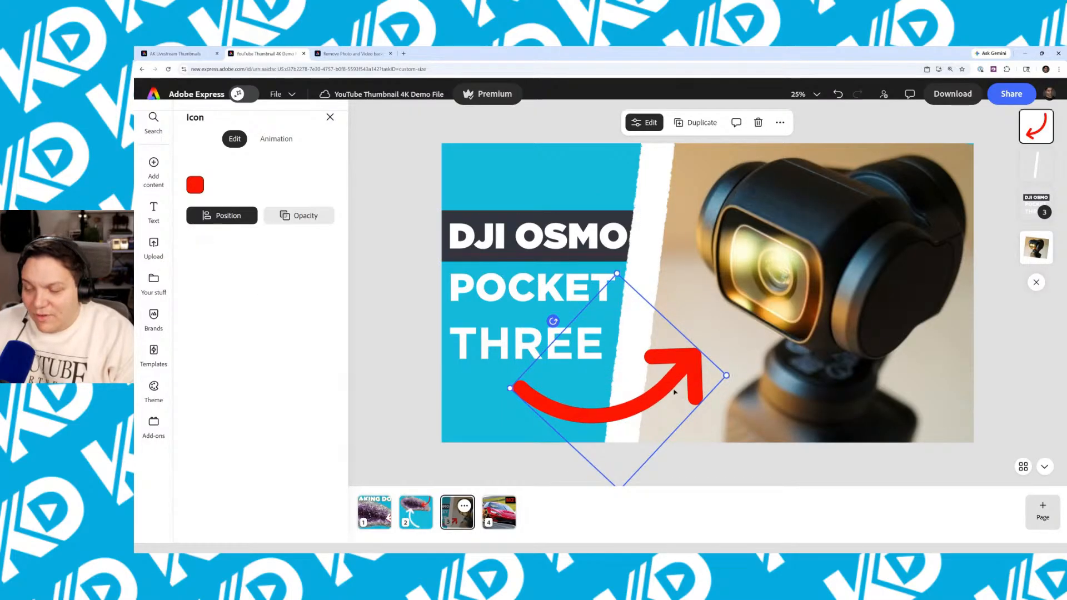
left_click_drag(728, 375, 783, 377)
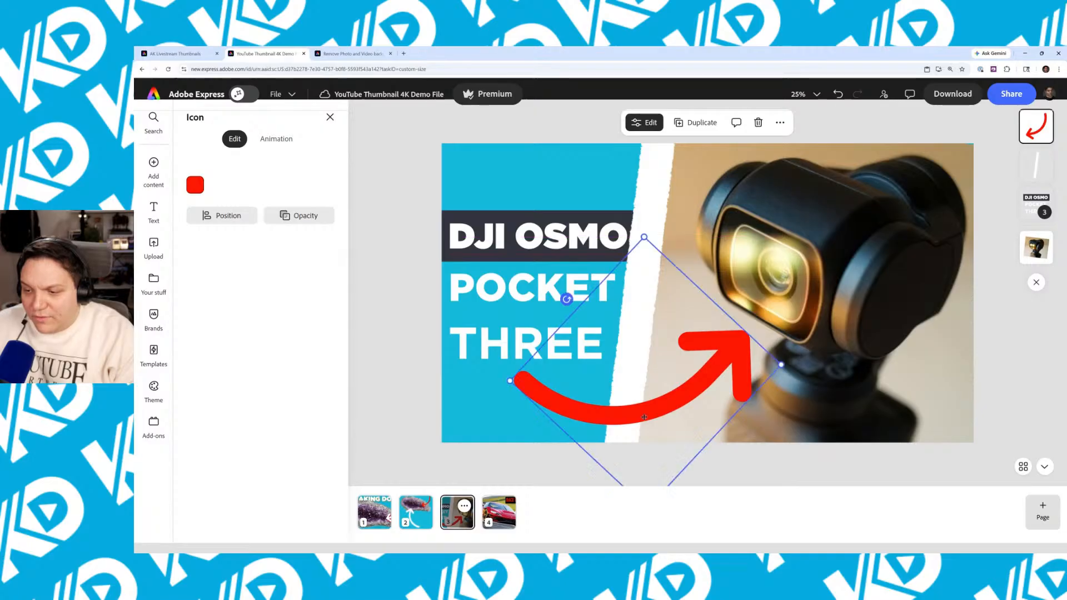
right_click(645, 421)
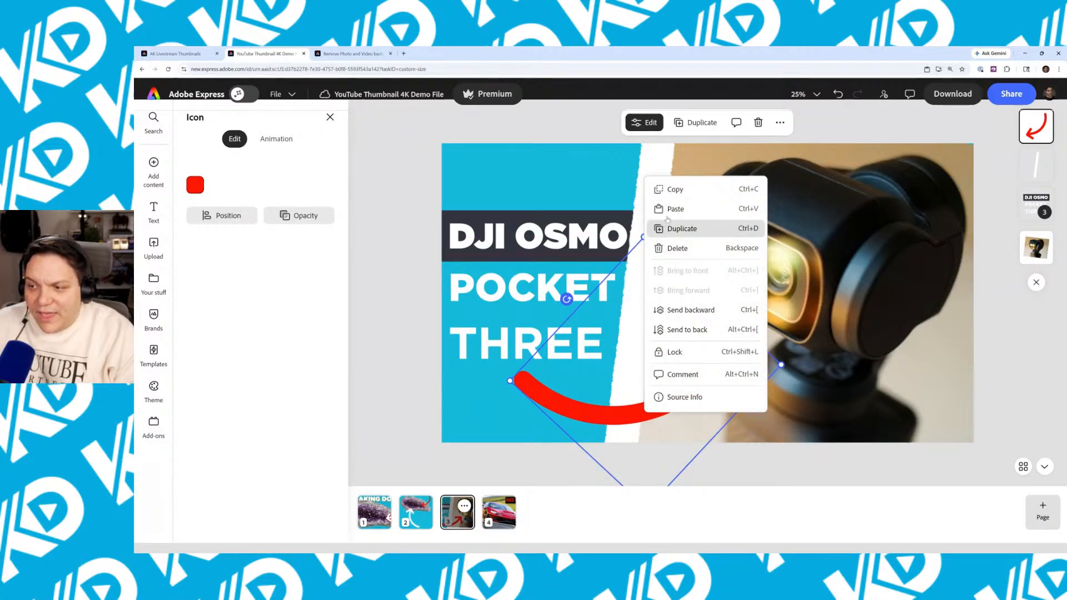
Duplicate the red arrow, offset the copy up-left, and colour the back arrow black #000000
left_click(669, 225)
left_click_drag(691, 407, 680, 393)
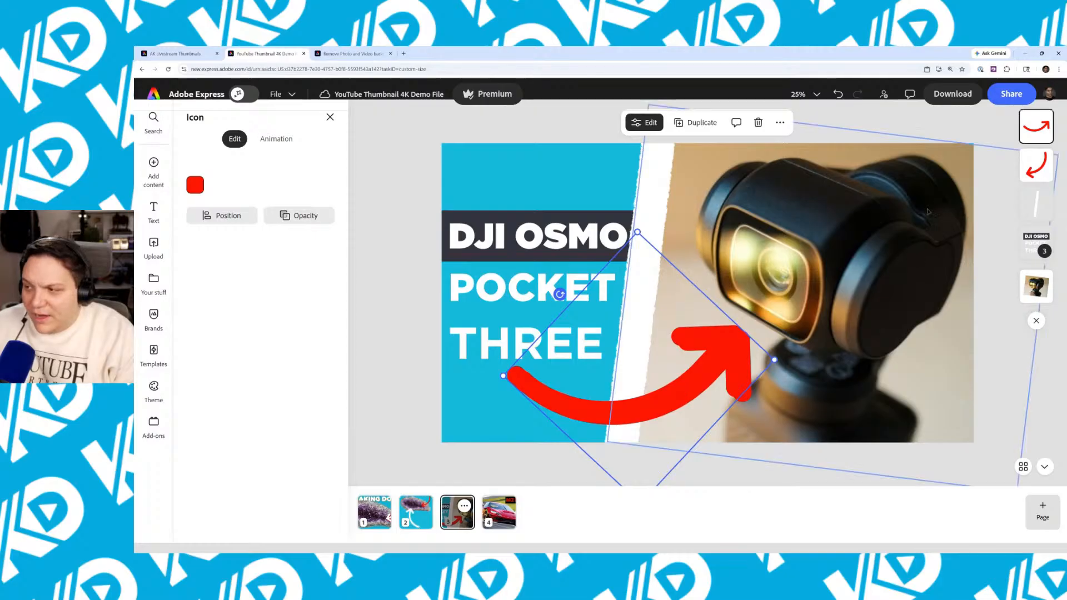
left_click(1037, 165)
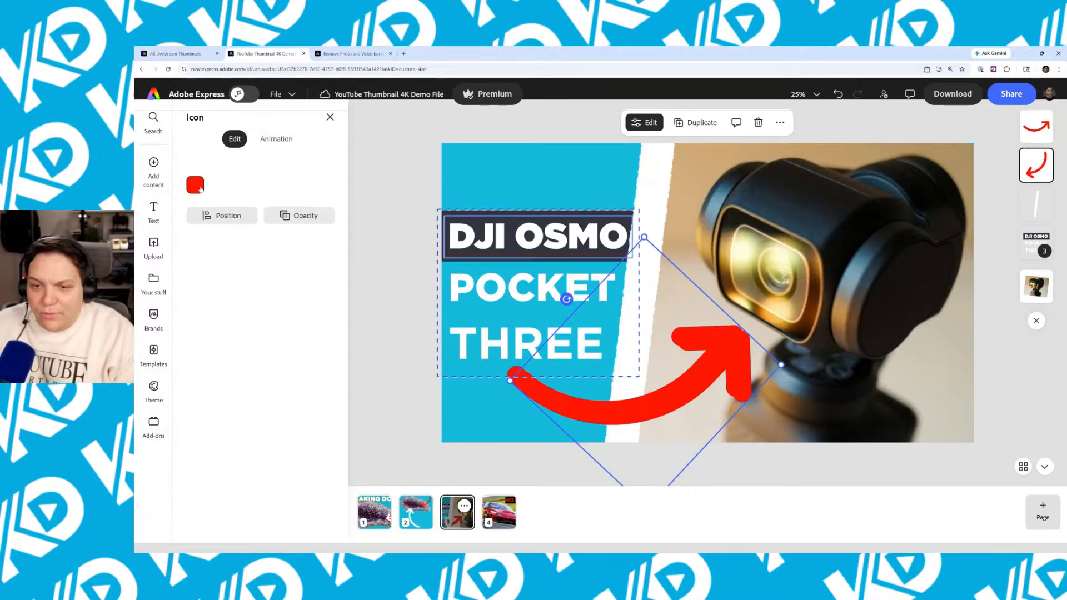
left_click(195, 185)
left_click(297, 259)
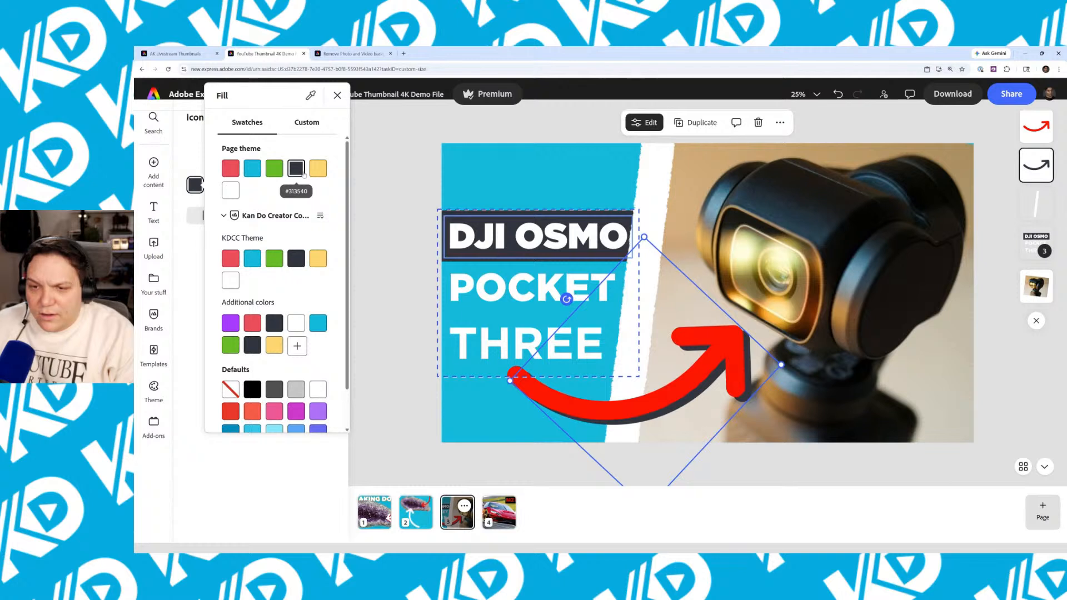
left_click(251, 391)
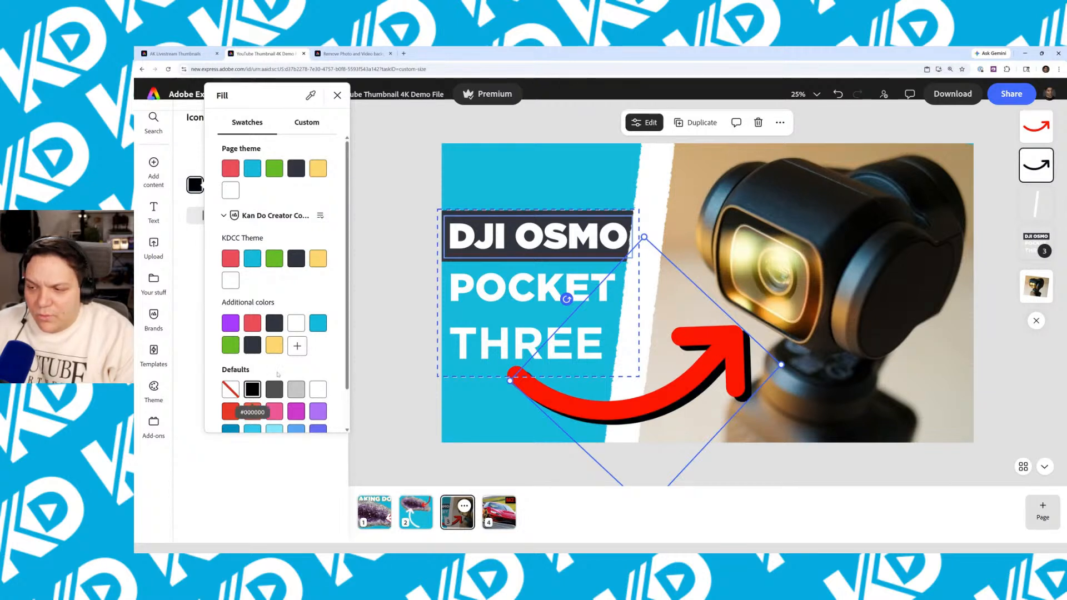
left_click(205, 463)
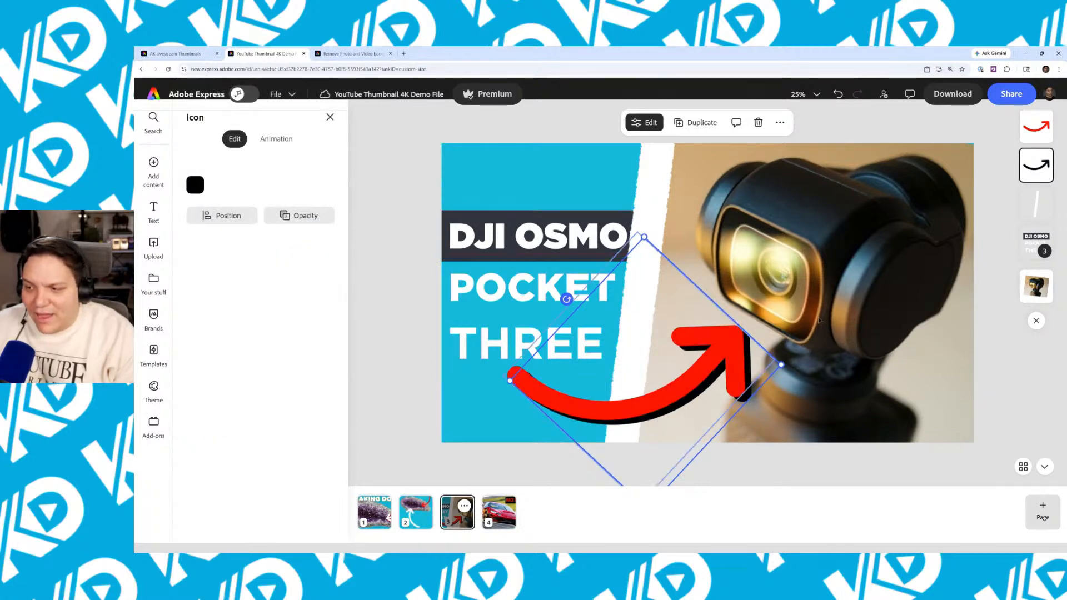
left_click(477, 170)
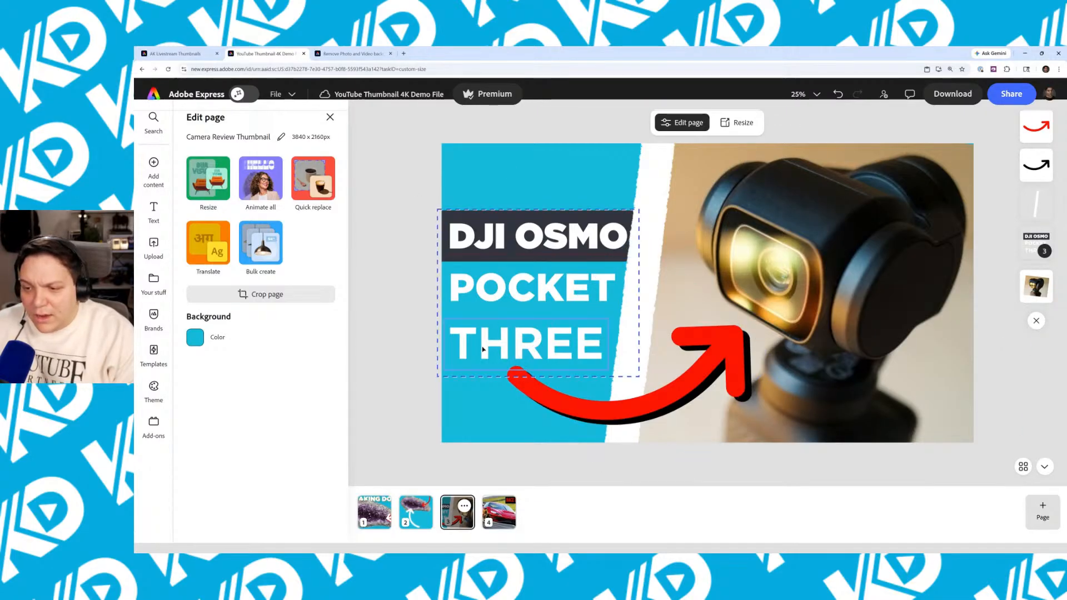
Move THREE up closer beneath POCKET
left_click_drag(482, 349, 500, 334)
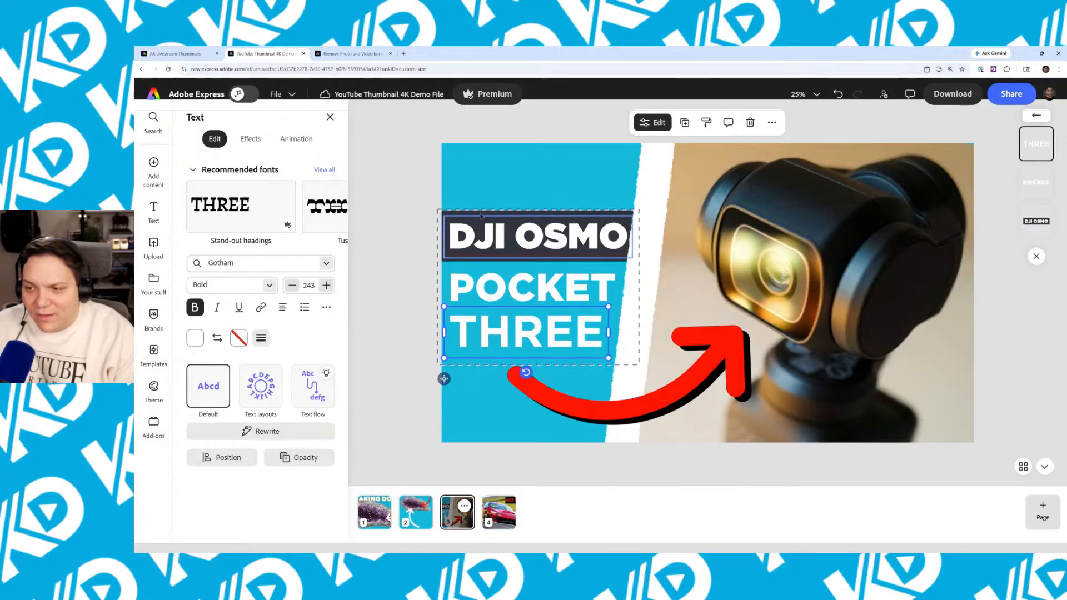
left_click(563, 228)
left_click(458, 206)
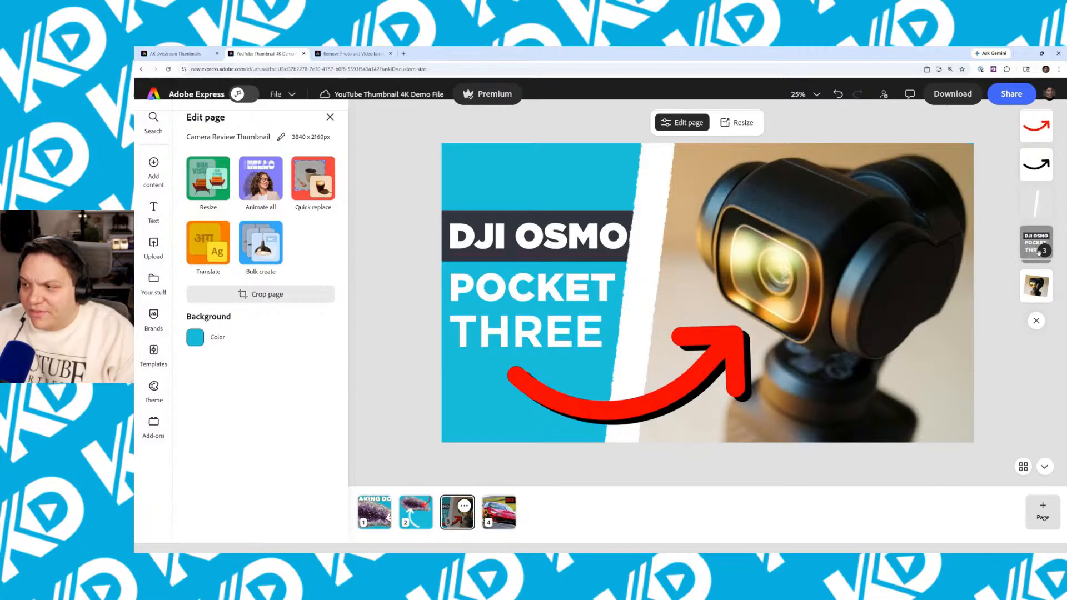
Enlarge the whole title group slightly and align it to the vertical middle of the page
left_click(1035, 244)
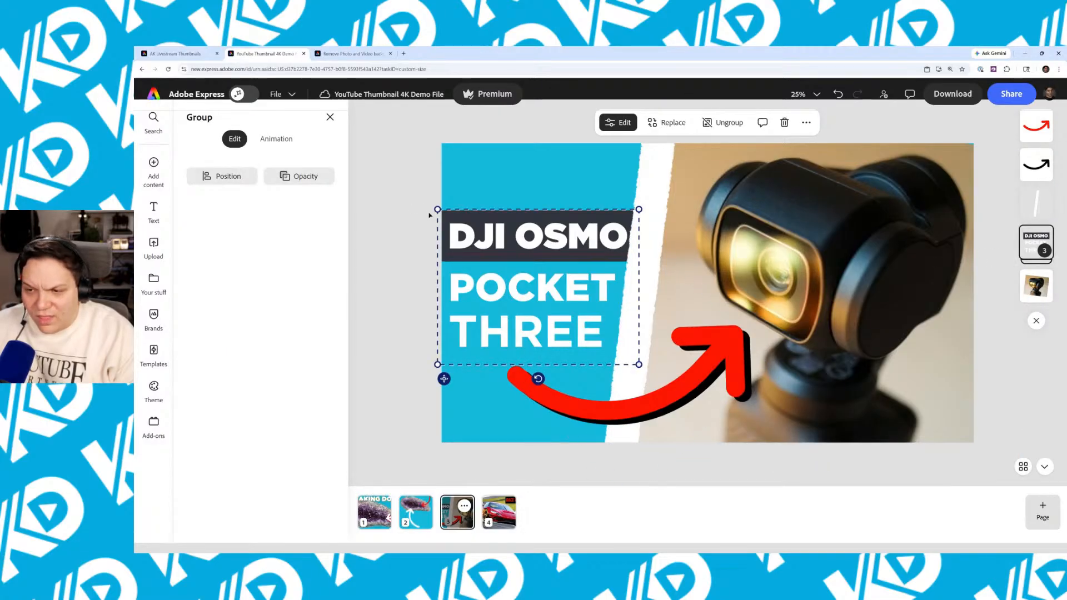
left_click_drag(438, 209, 433, 207)
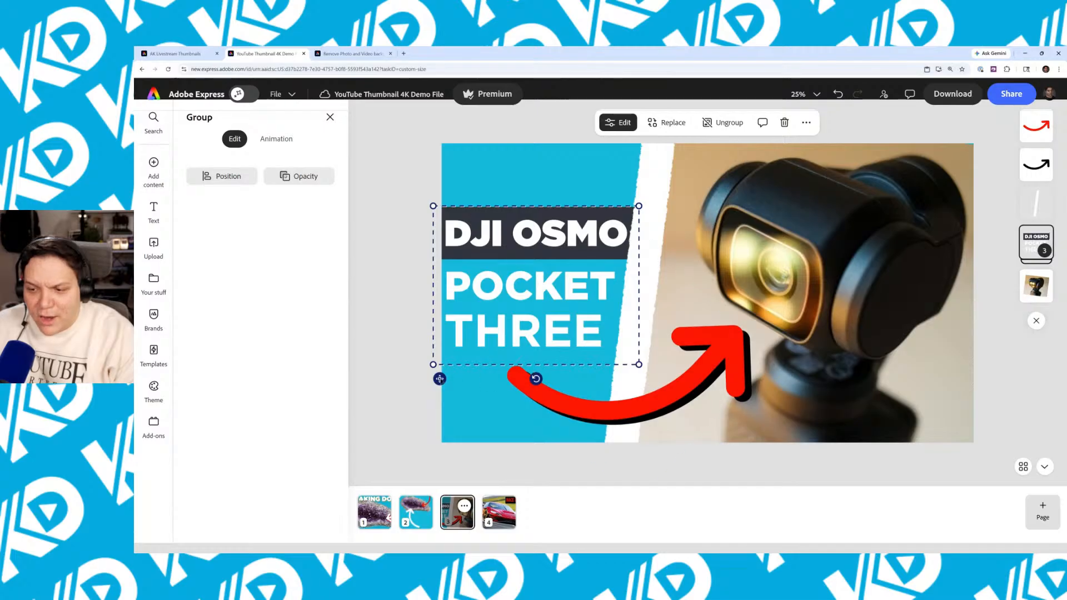
left_click(223, 176)
left_click(225, 250)
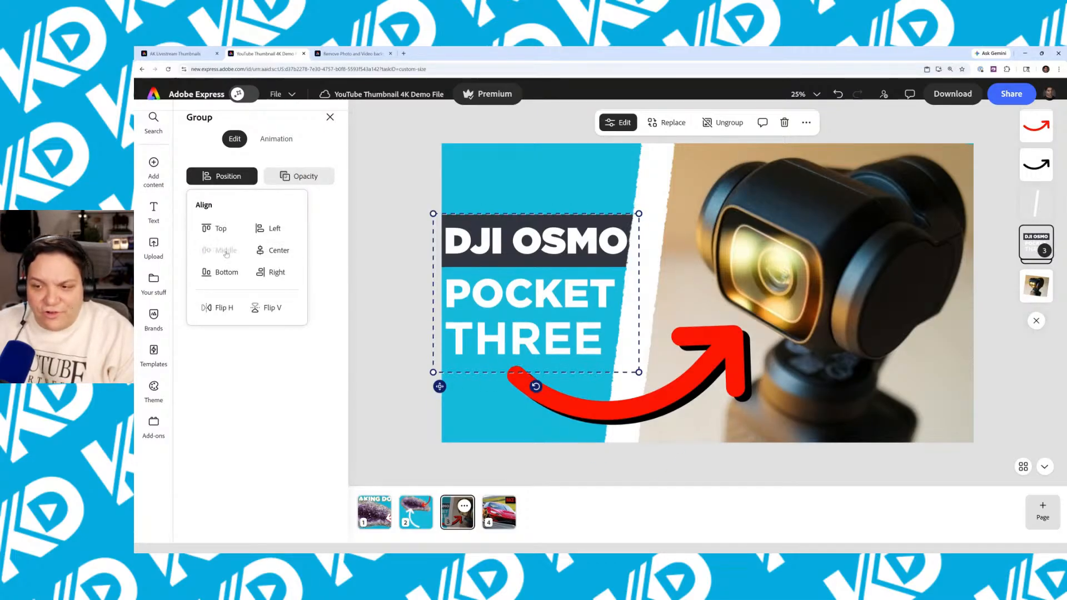
left_click(384, 269)
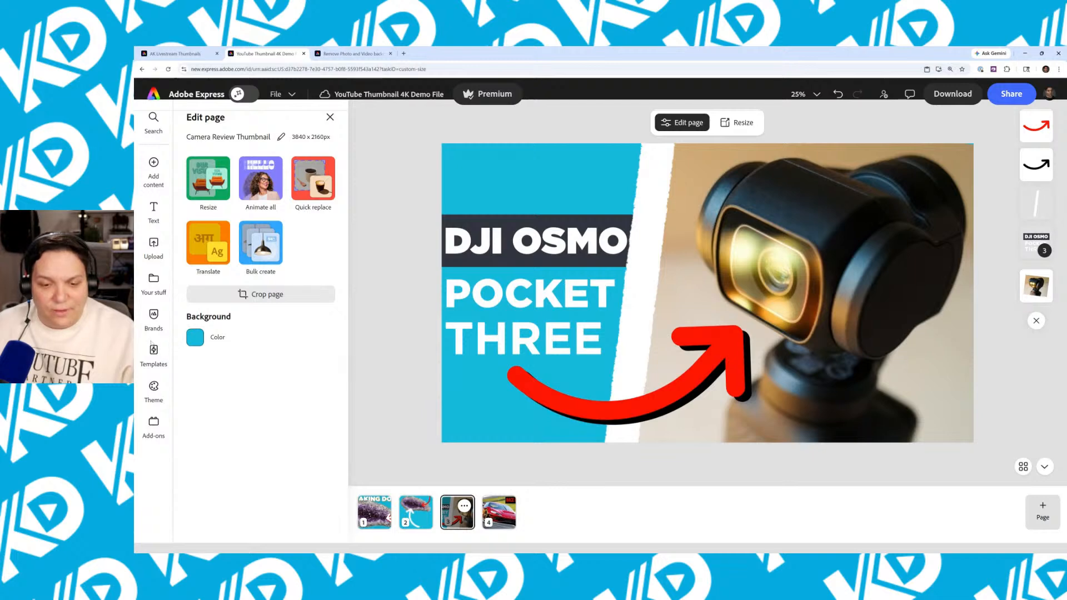